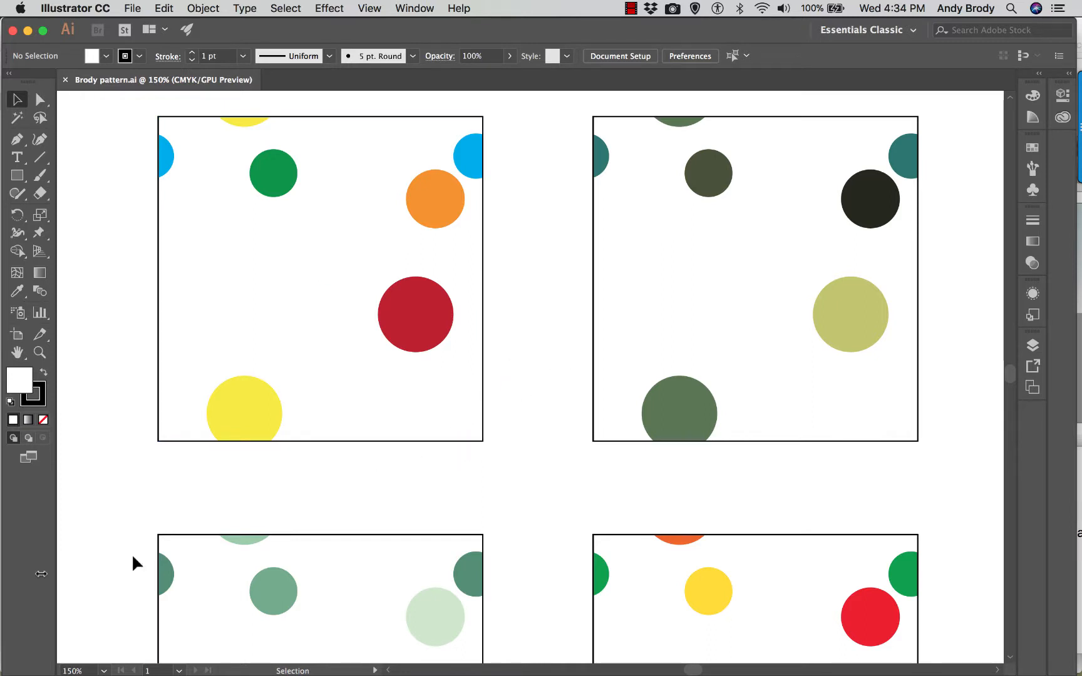
# - Add a second artboard beside the artboard that holds the four circle pattern tiles
pyautogui.click(104, 670)
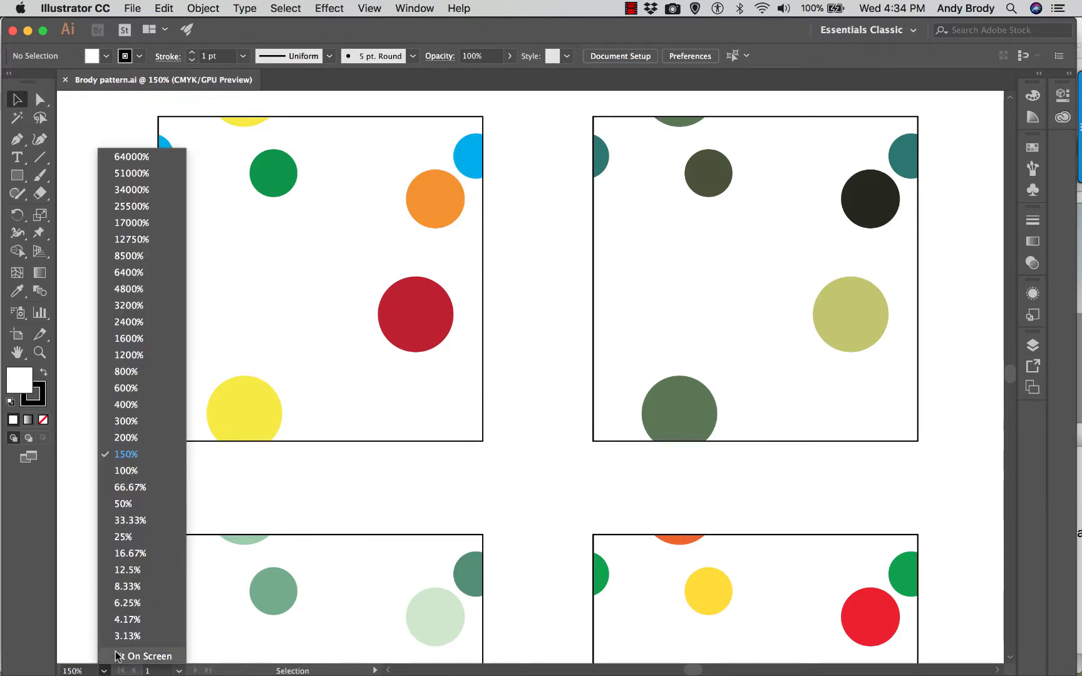
pyautogui.click(116, 655)
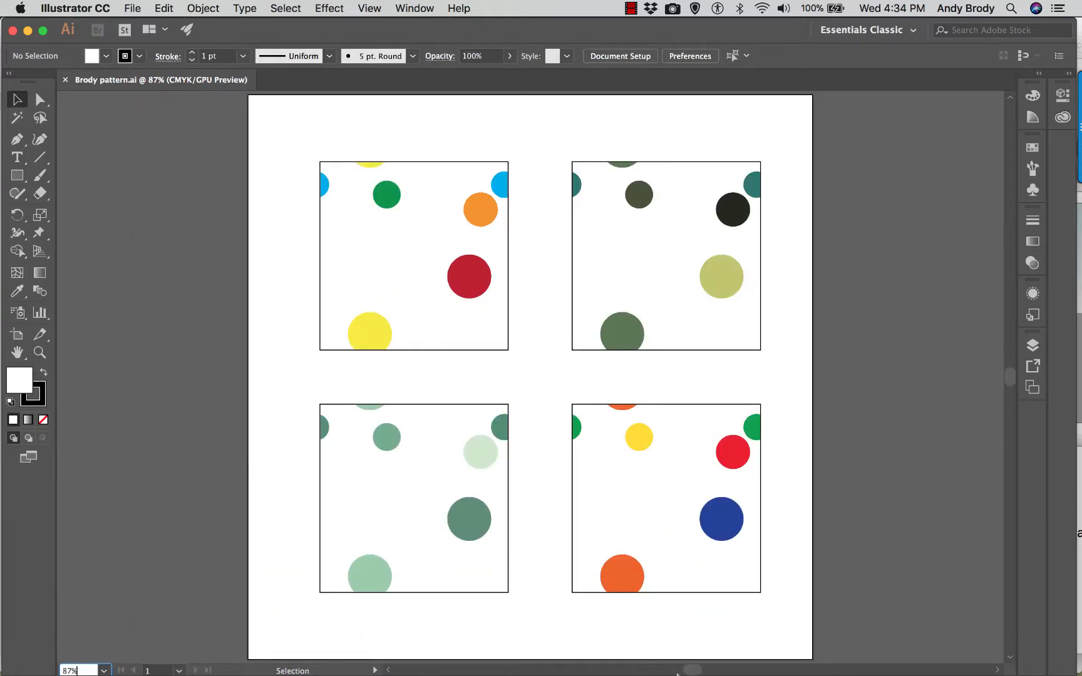
pyautogui.hscroll(3, 677, 674)
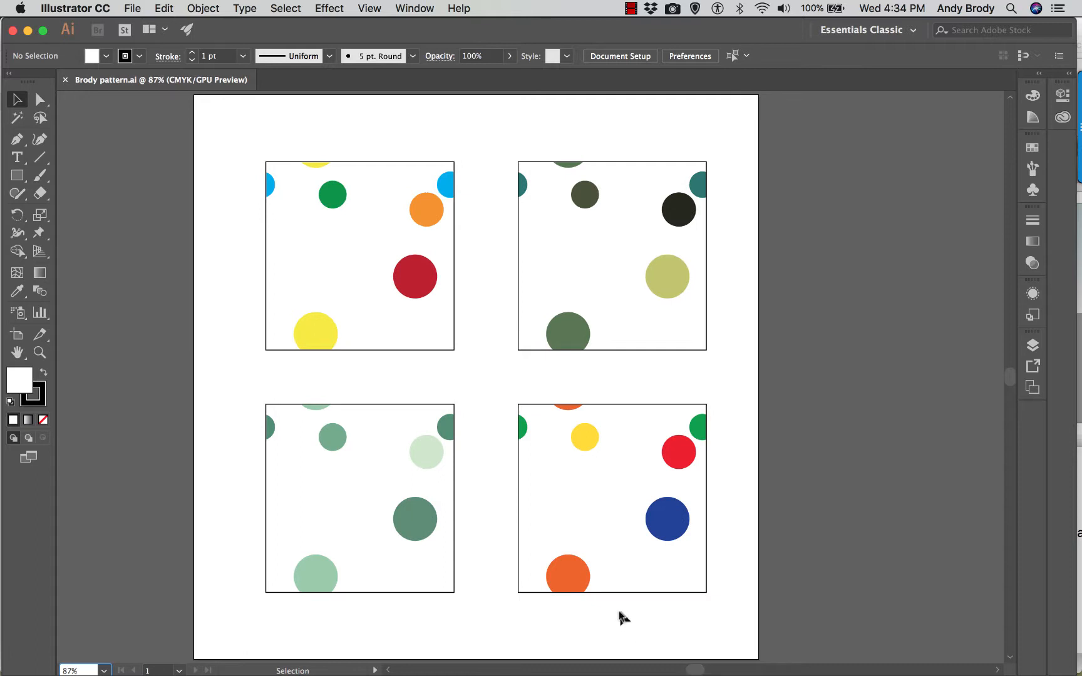
pyautogui.click(1030, 388)
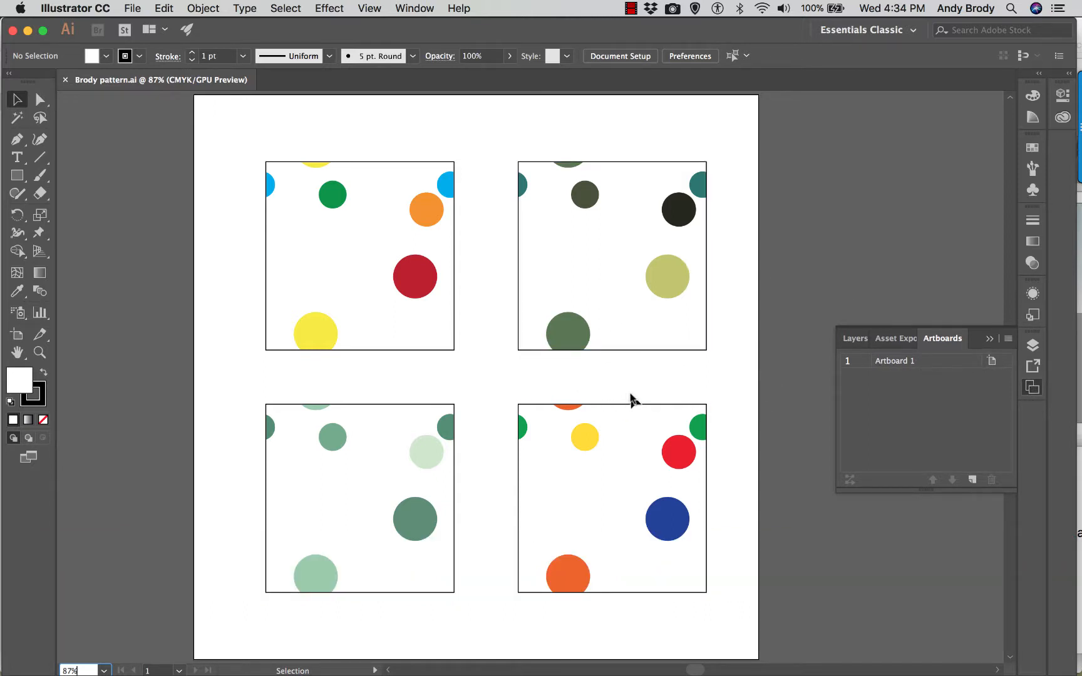
pyautogui.click(970, 480)
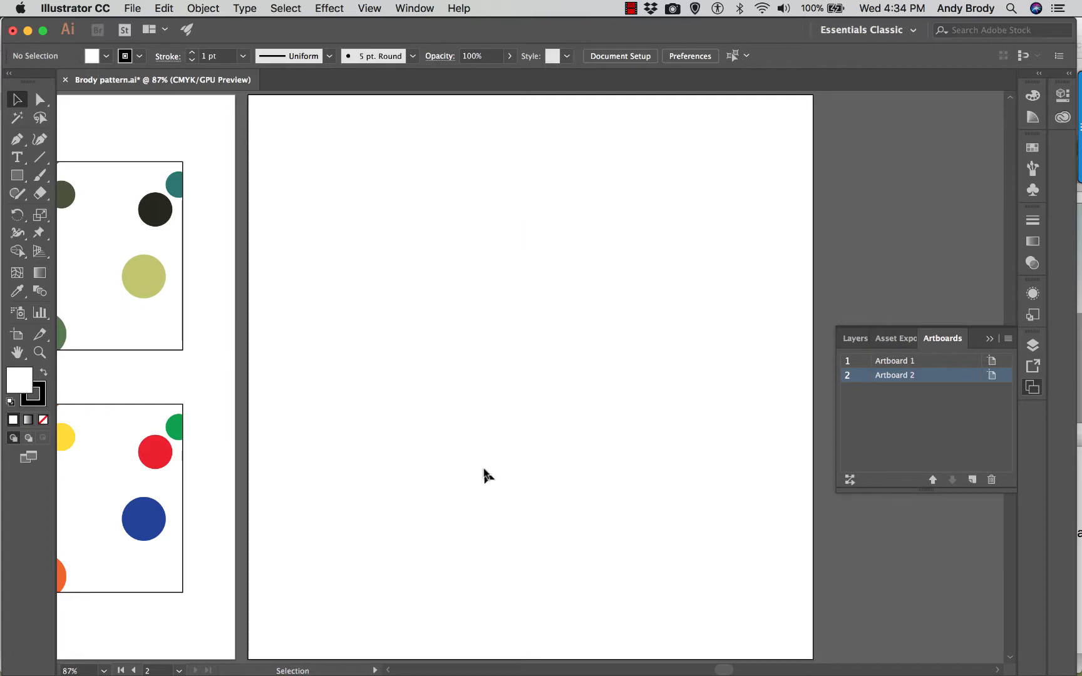
# - Set Artboard 2's size to 17 in wide by 11 in high in its artboard options
pyautogui.press('super+minus')
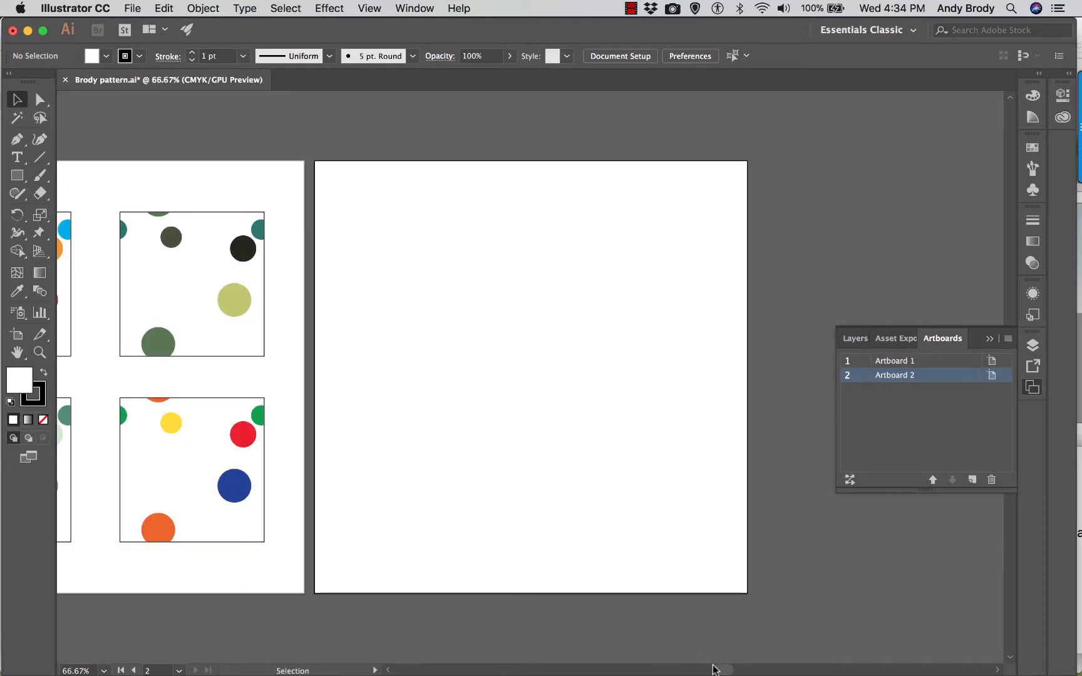
pyautogui.moveTo(711, 670); pyautogui.dragTo(701, 668)
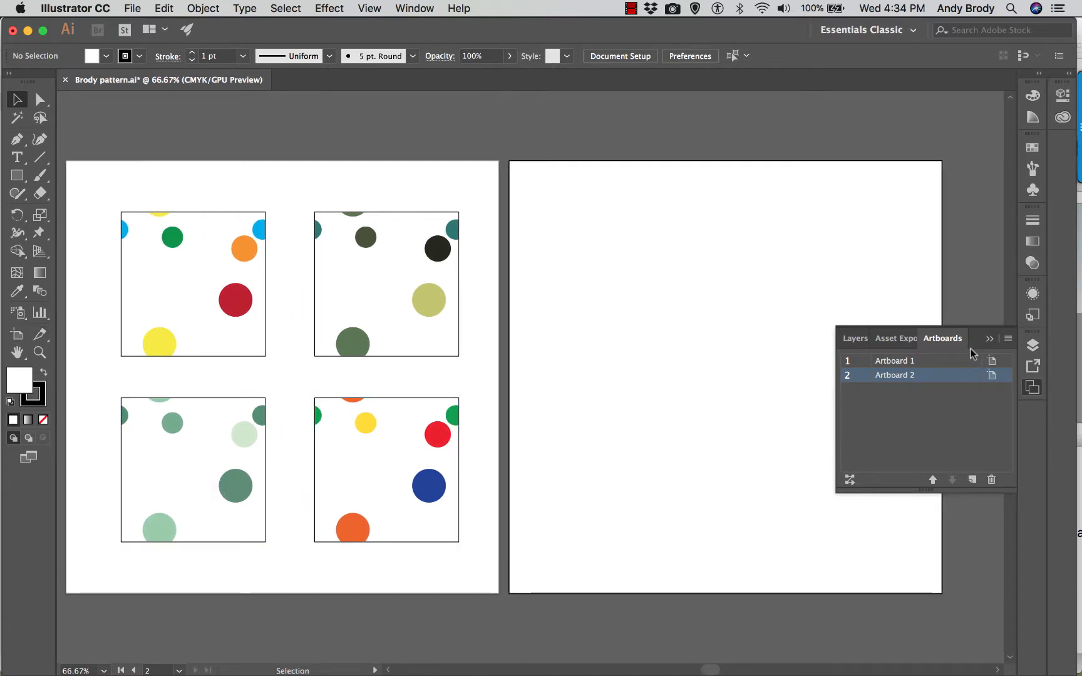
pyautogui.click(990, 373)
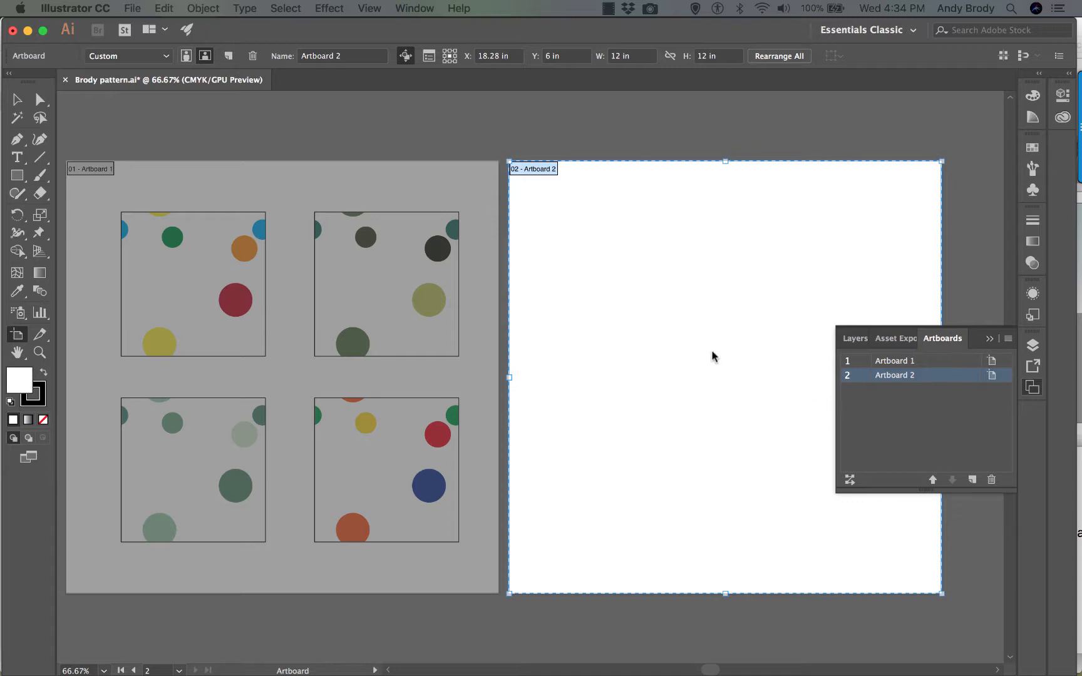
pyautogui.press('Return')
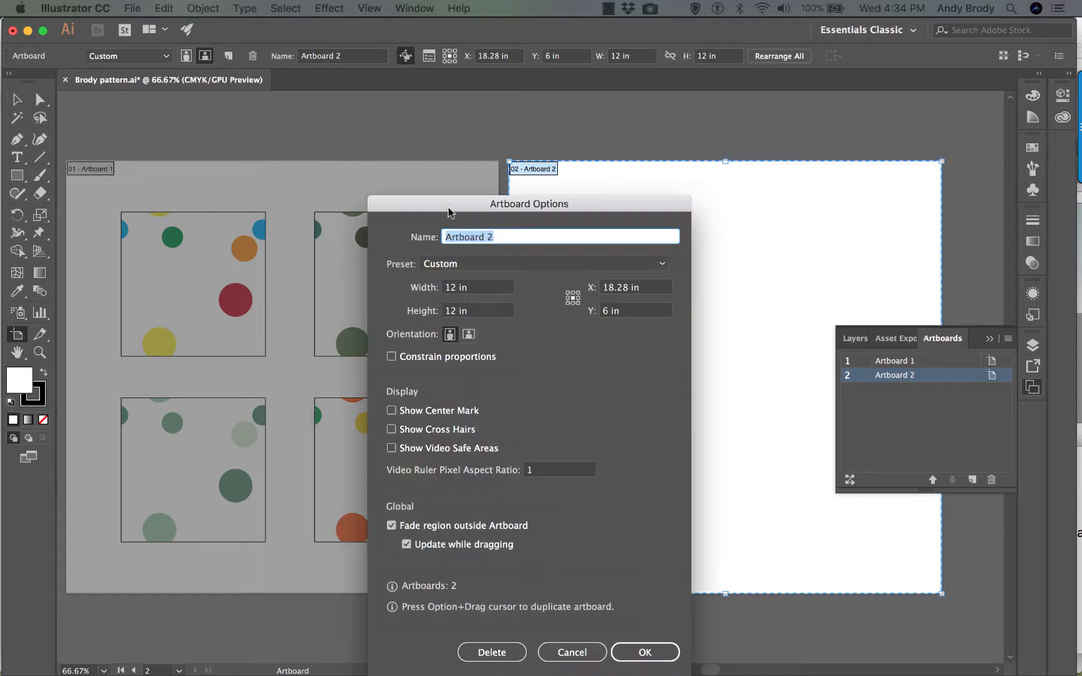
pyautogui.moveTo(447, 212); pyautogui.dragTo(218, 69)
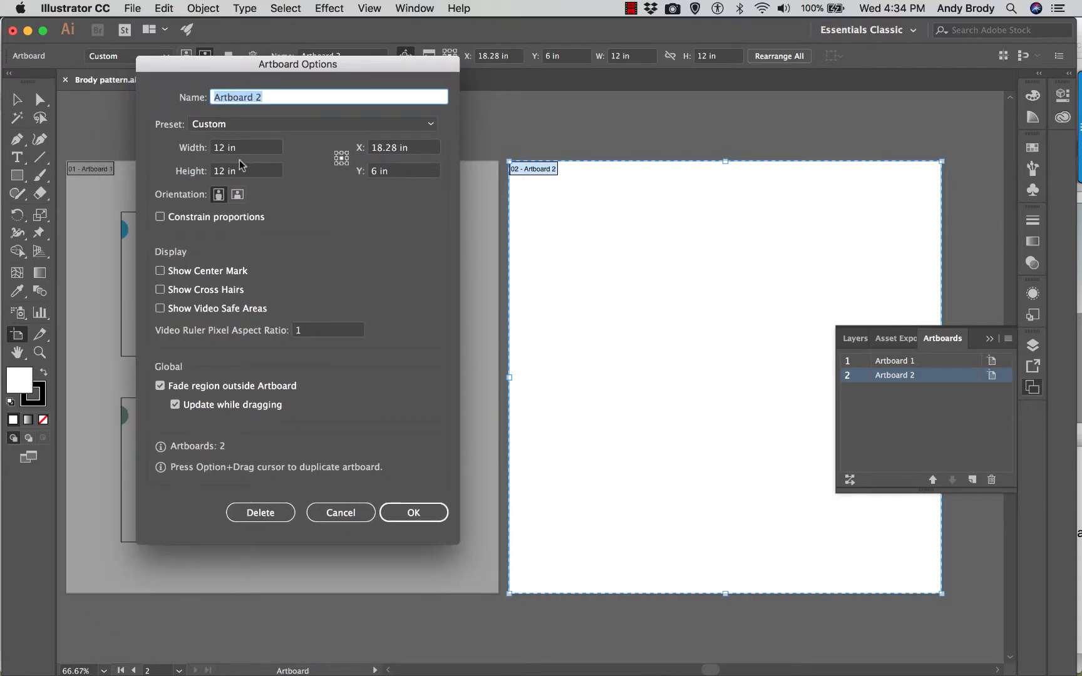
pyautogui.click(222, 148)
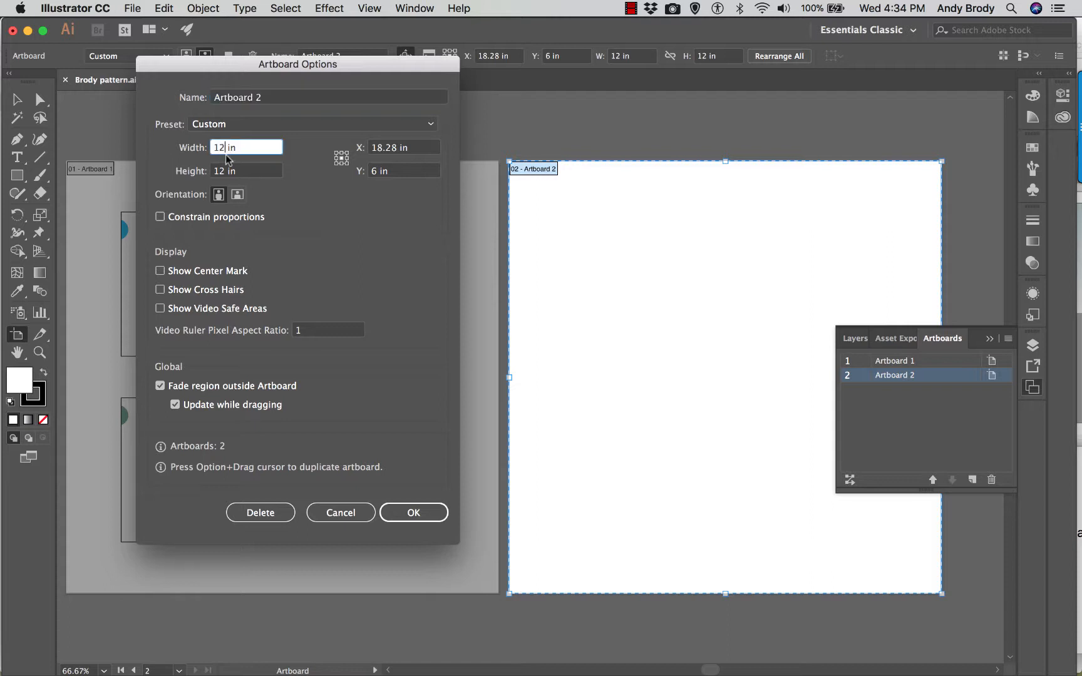
pyautogui.press('BackSpace')
pyautogui.press('BackSpace')
pyautogui.write('7')
pyautogui.click(220, 170)
pyautogui.press('BackSpace')
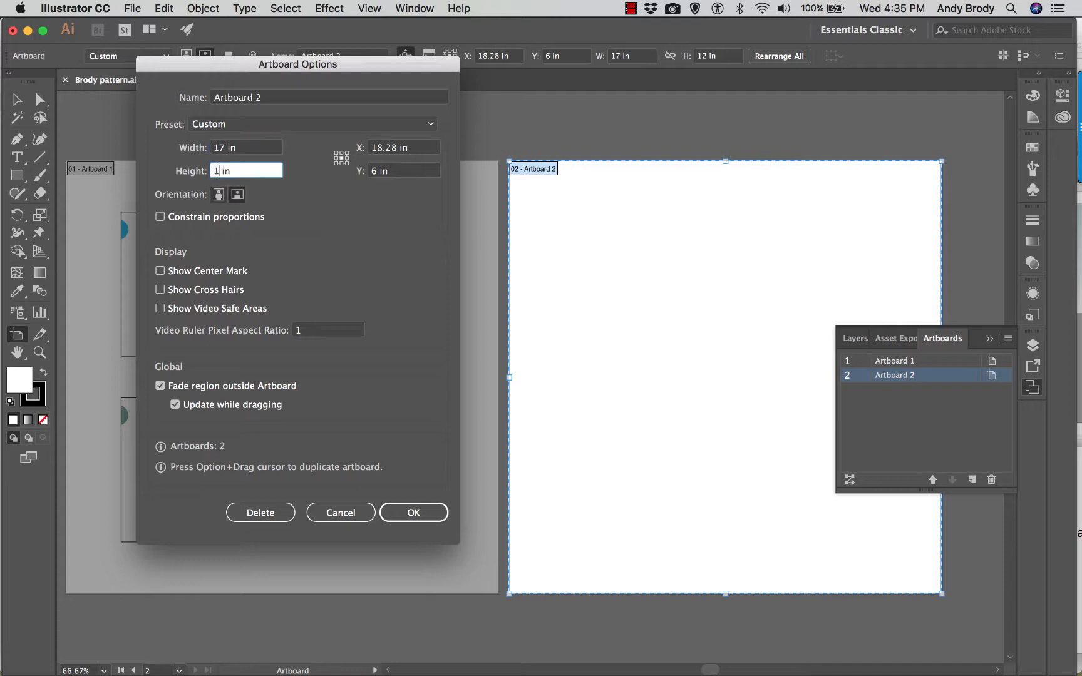
pyautogui.click(414, 512)
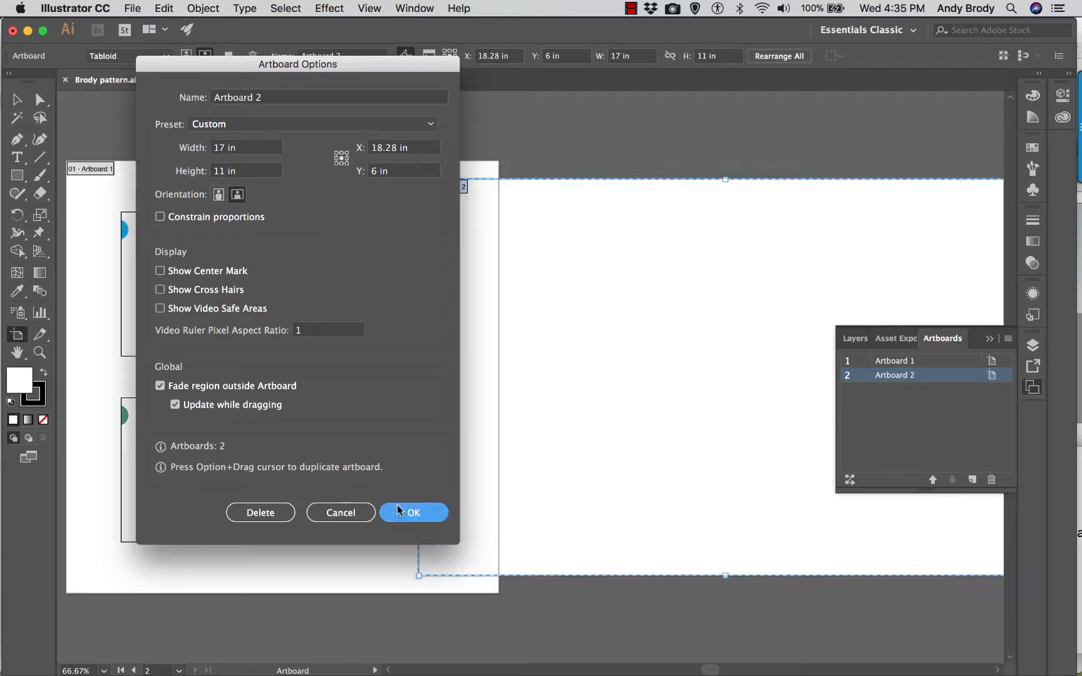
pyautogui.press('Escape')
pyautogui.scroll(2, 454, 495)
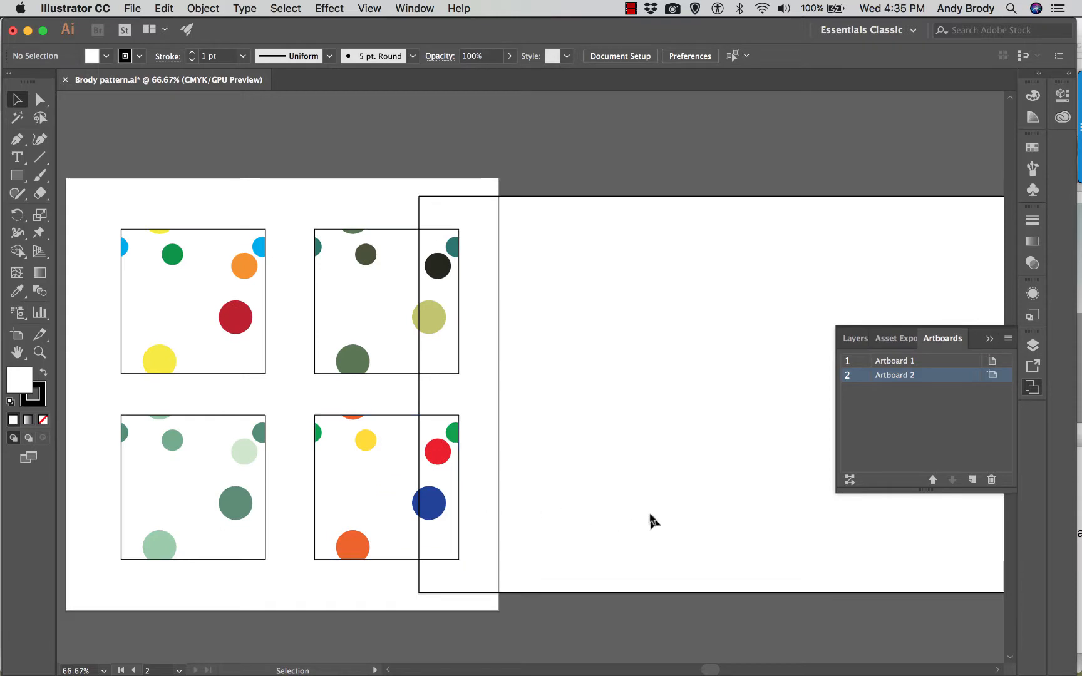
pyautogui.click(992, 375)
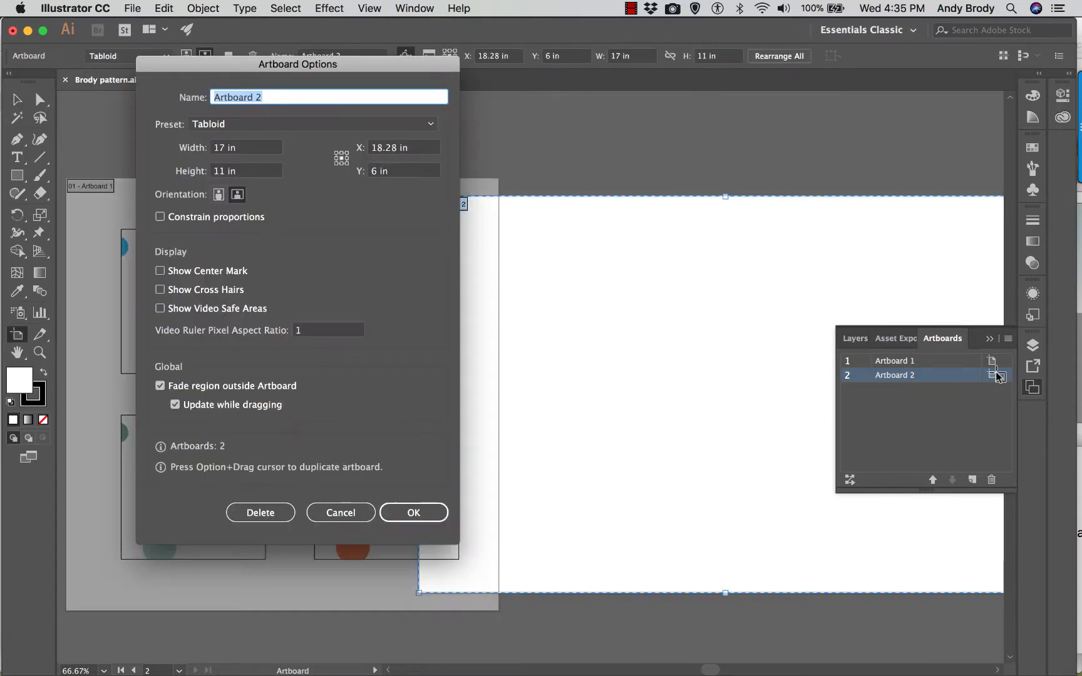
pyautogui.click(341, 512)
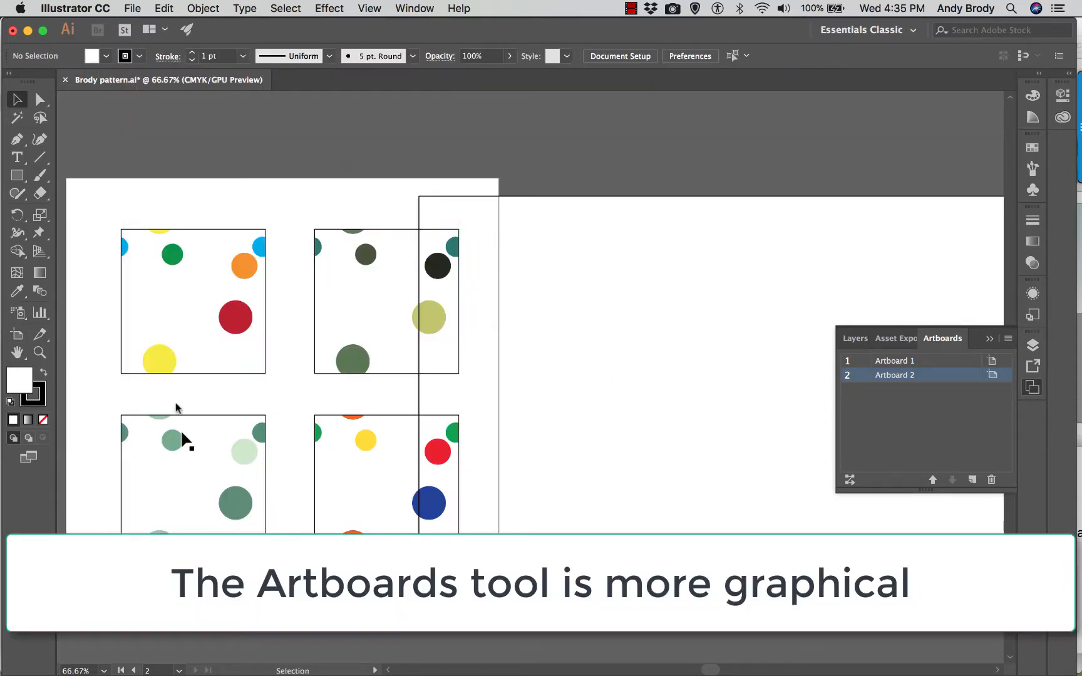
# - Pull Artboard 2's left edge clear of Artboard 1 with the Artboard tool and extend its right edge to a width of about 17.21 in
pyautogui.click(17, 337)
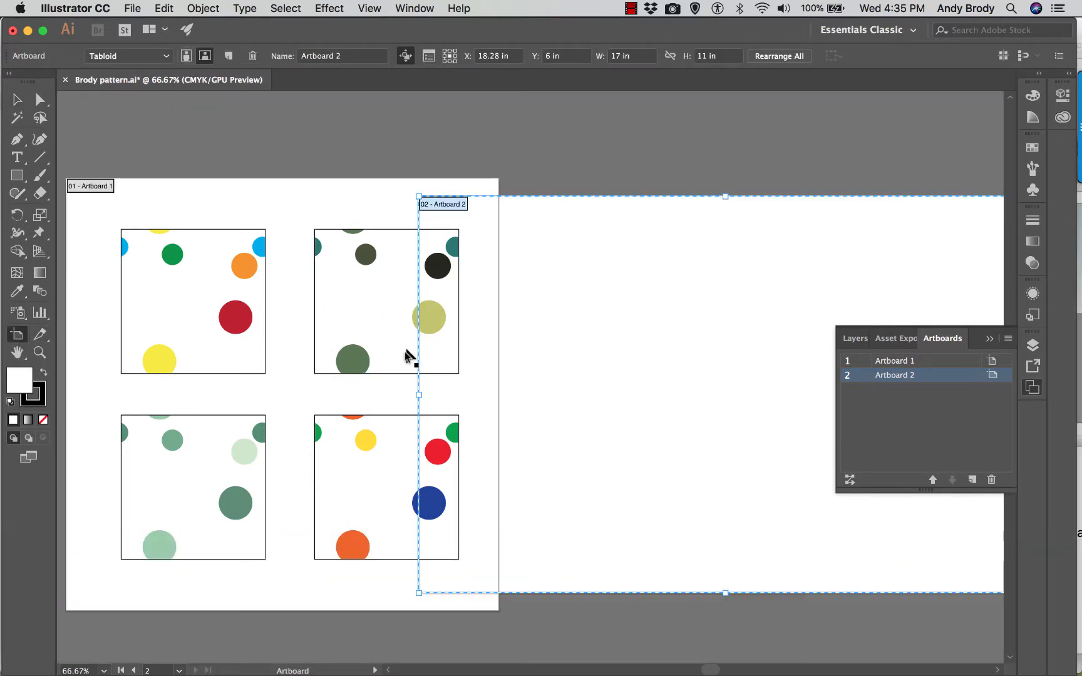
pyautogui.moveTo(421, 395); pyautogui.dragTo(539, 395)
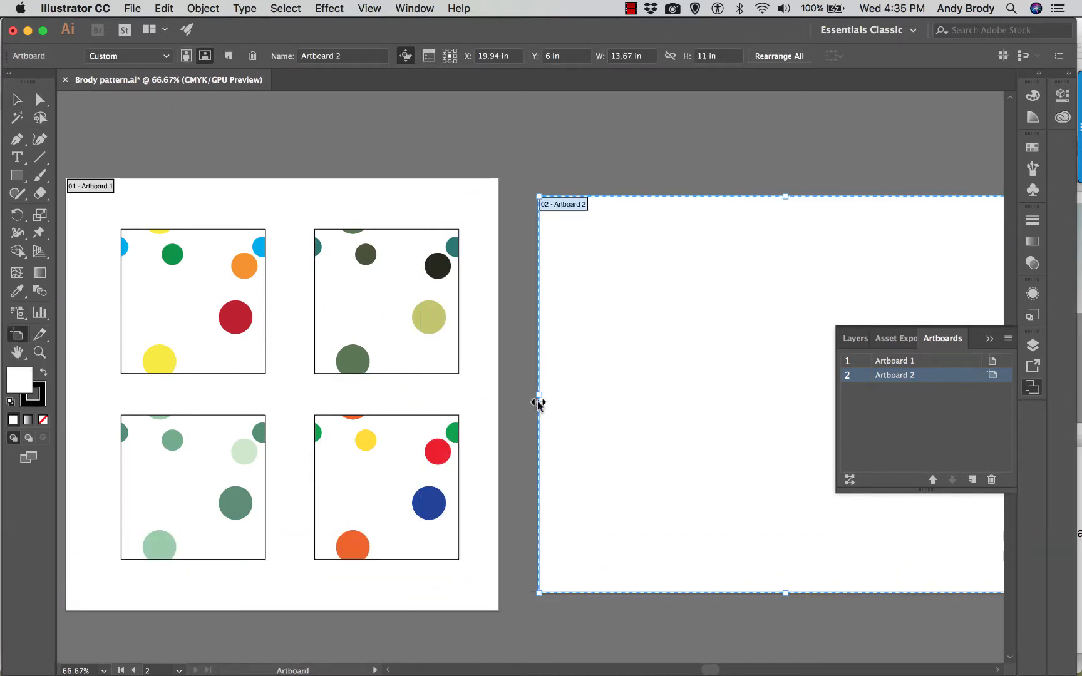
pyautogui.moveTo(709, 669); pyautogui.dragTo(727, 670)
pyautogui.moveTo(766, 394); pyautogui.dragTo(893, 425)
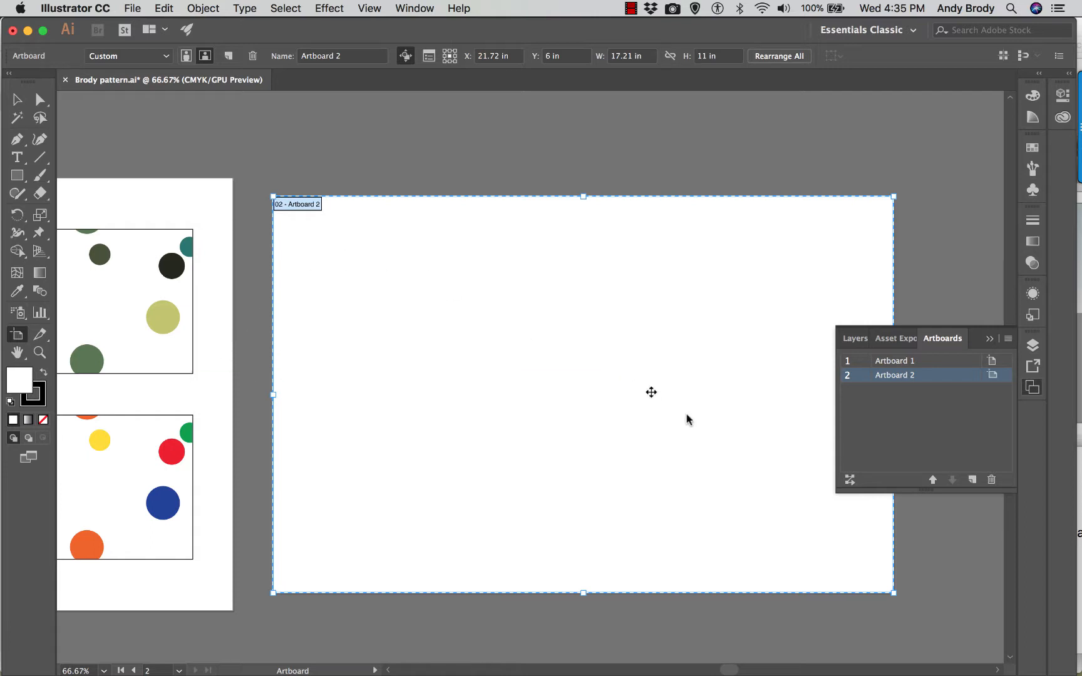
pyautogui.click(987, 338)
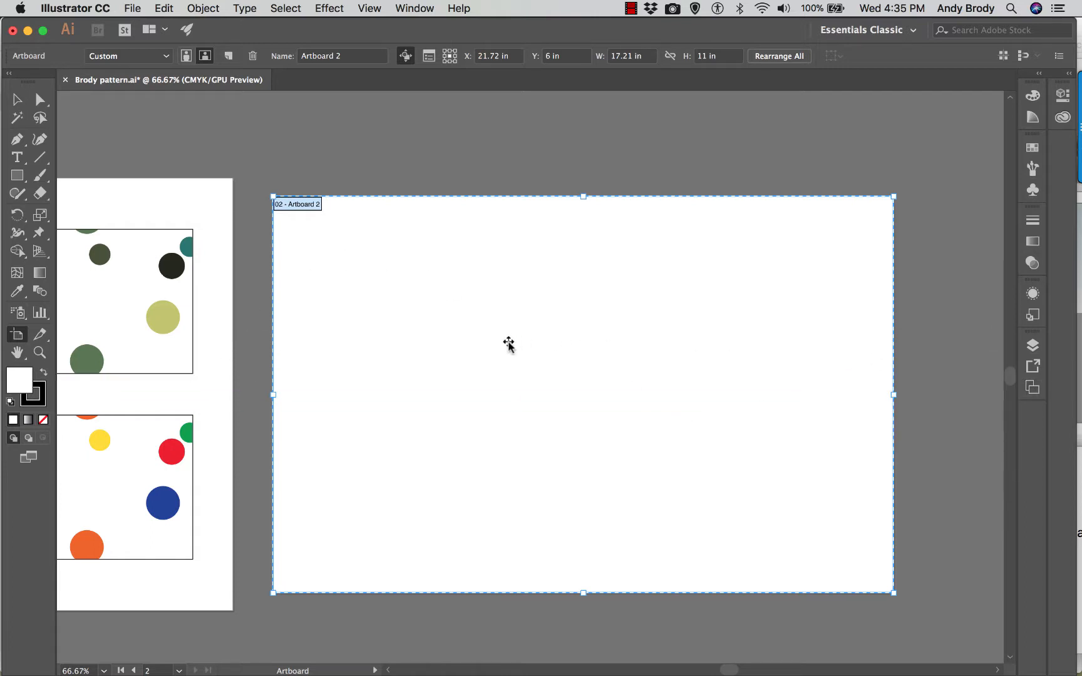
# - Show the document grid over the new artboard
pyautogui.press('super+equal')
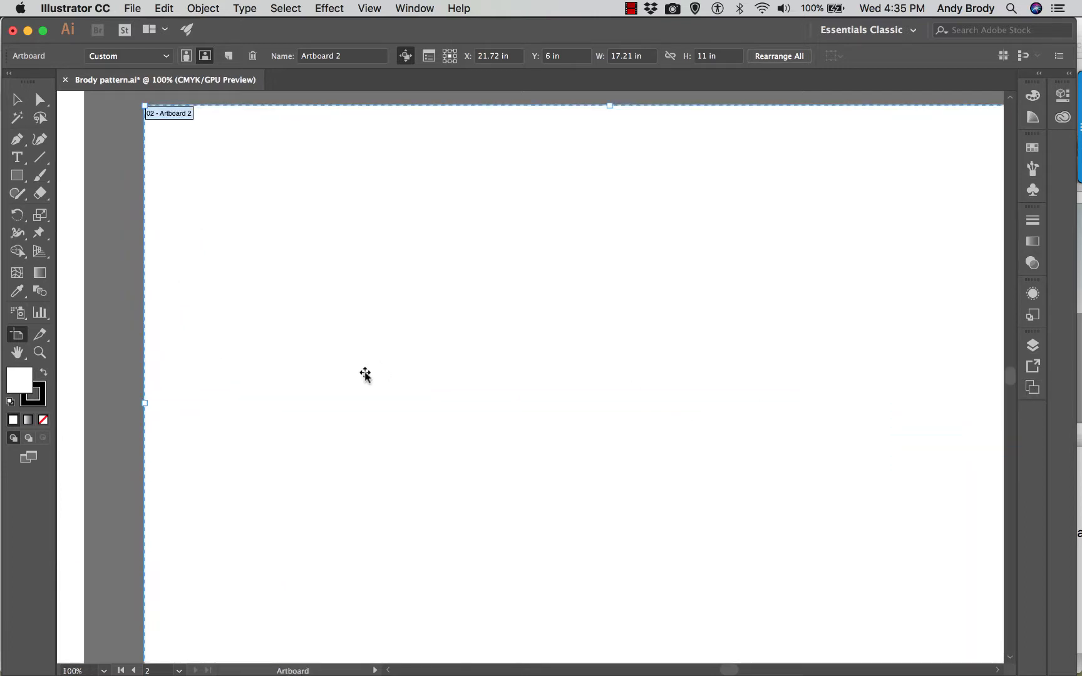
pyautogui.scroll(-1, 376, 376)
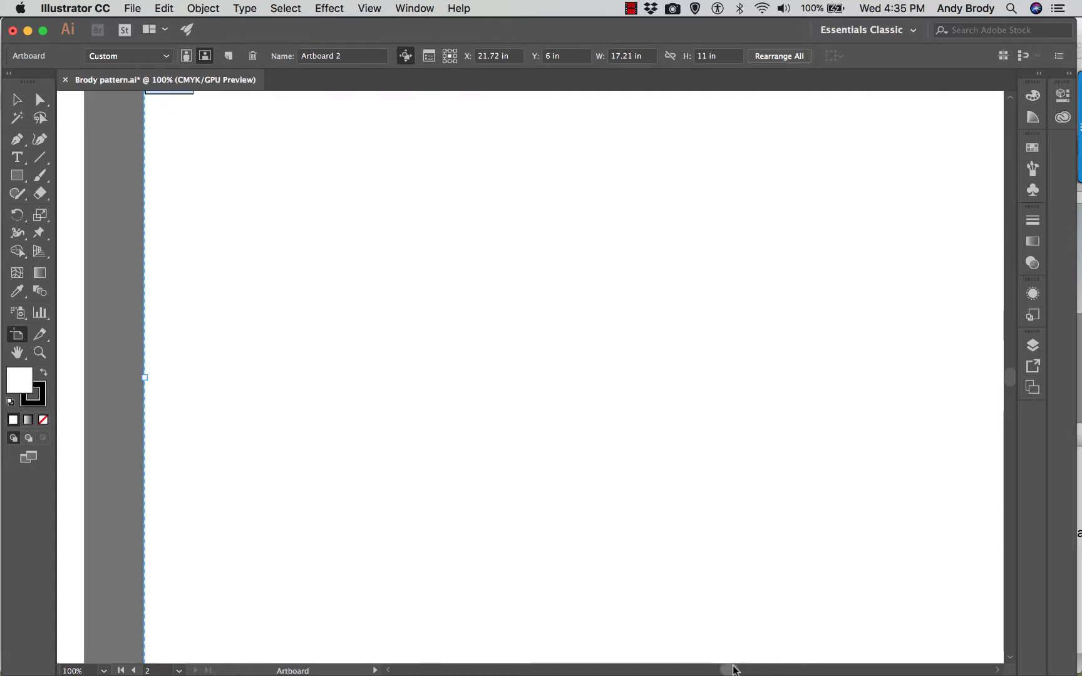
pyautogui.moveTo(733, 667); pyautogui.dragTo(735, 668)
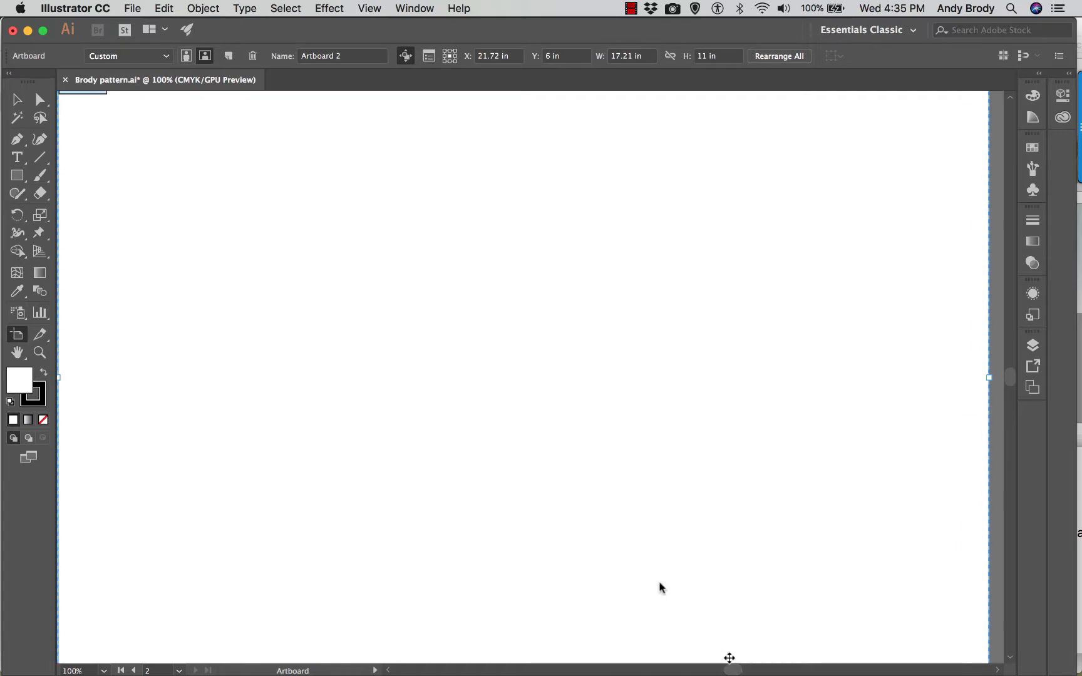
pyautogui.click(403, 8)
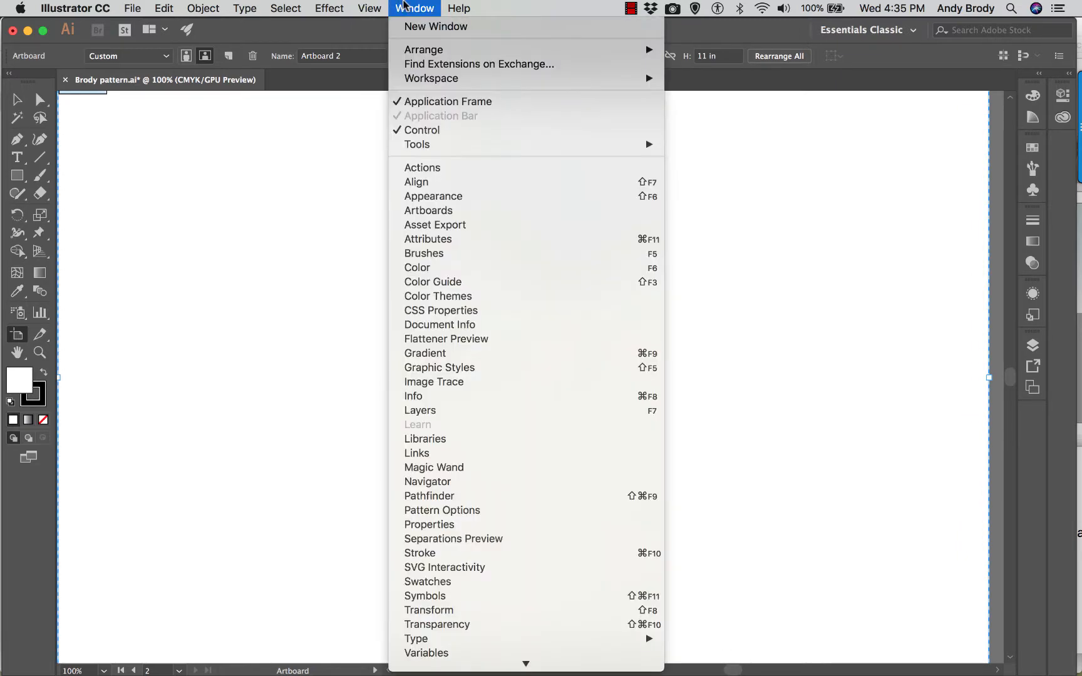
pyautogui.moveTo(378, 8)
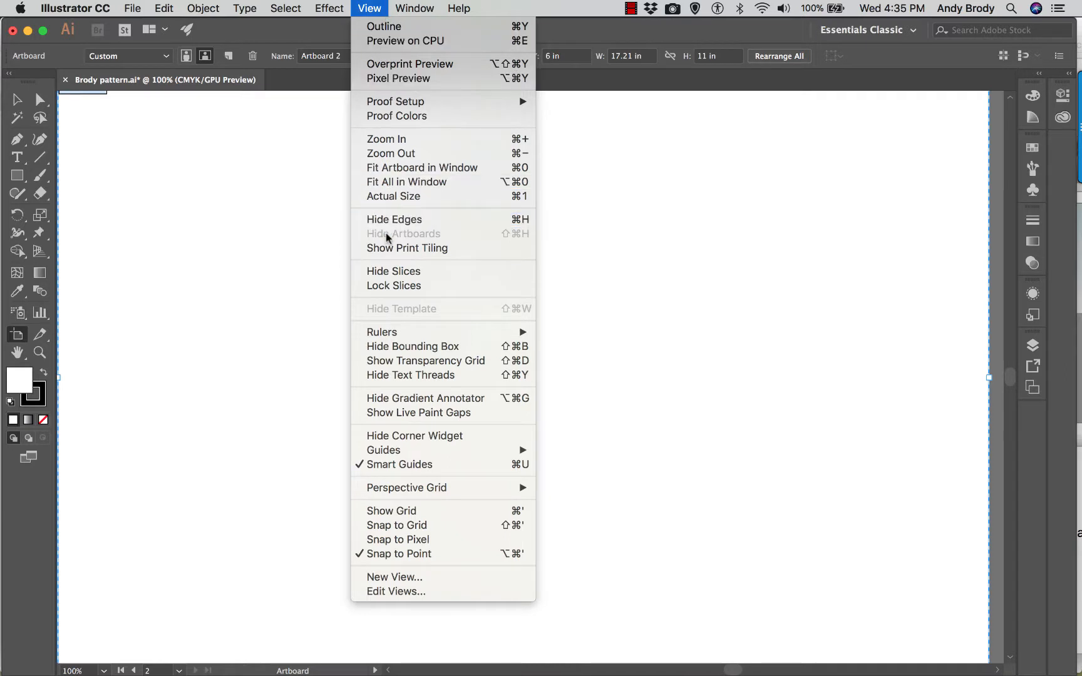
pyautogui.click(439, 508)
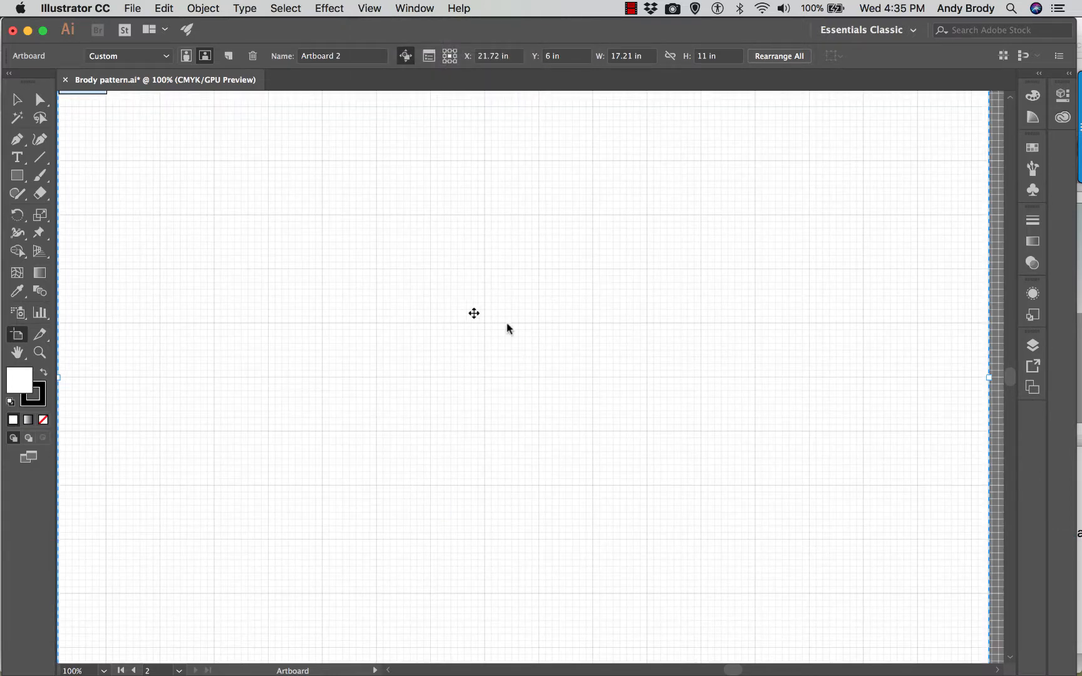
# - Set the document grid preferences to a gridline every 1 in with 4 subdivisions
pyautogui.press('super+minus')
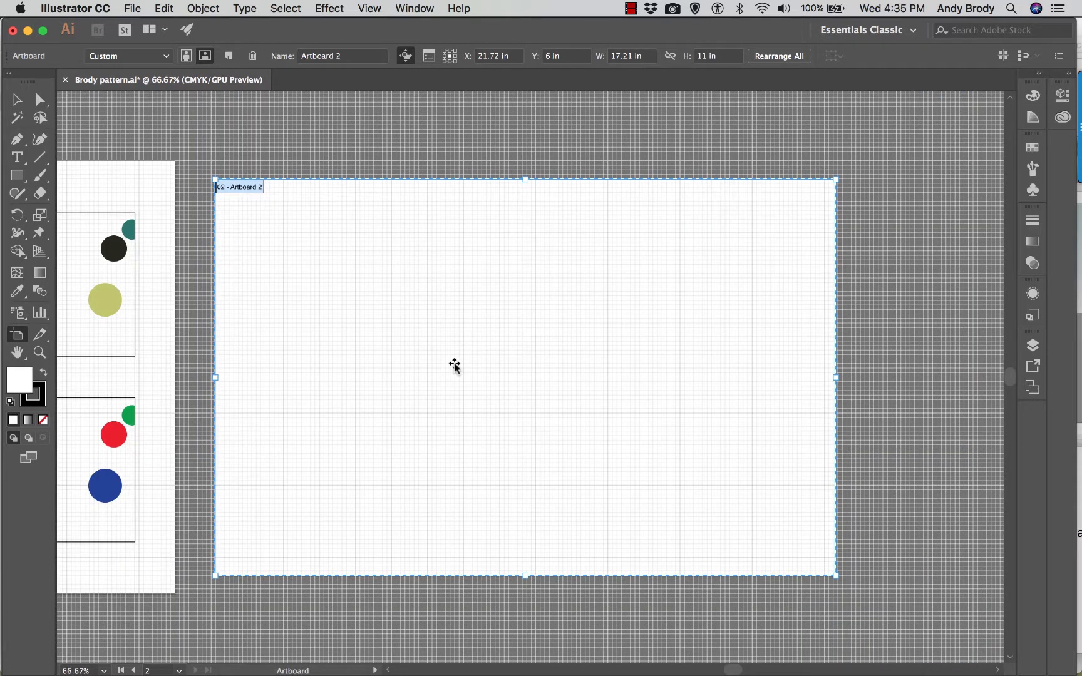
pyautogui.click(129, 9)
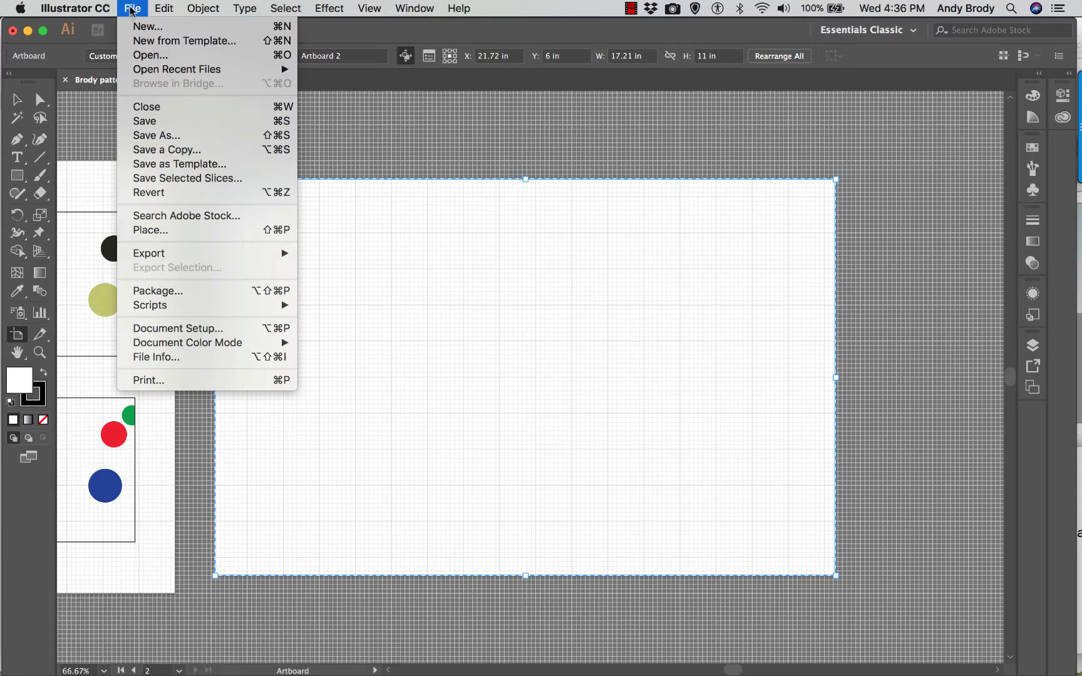
pyautogui.moveTo(89, 5)
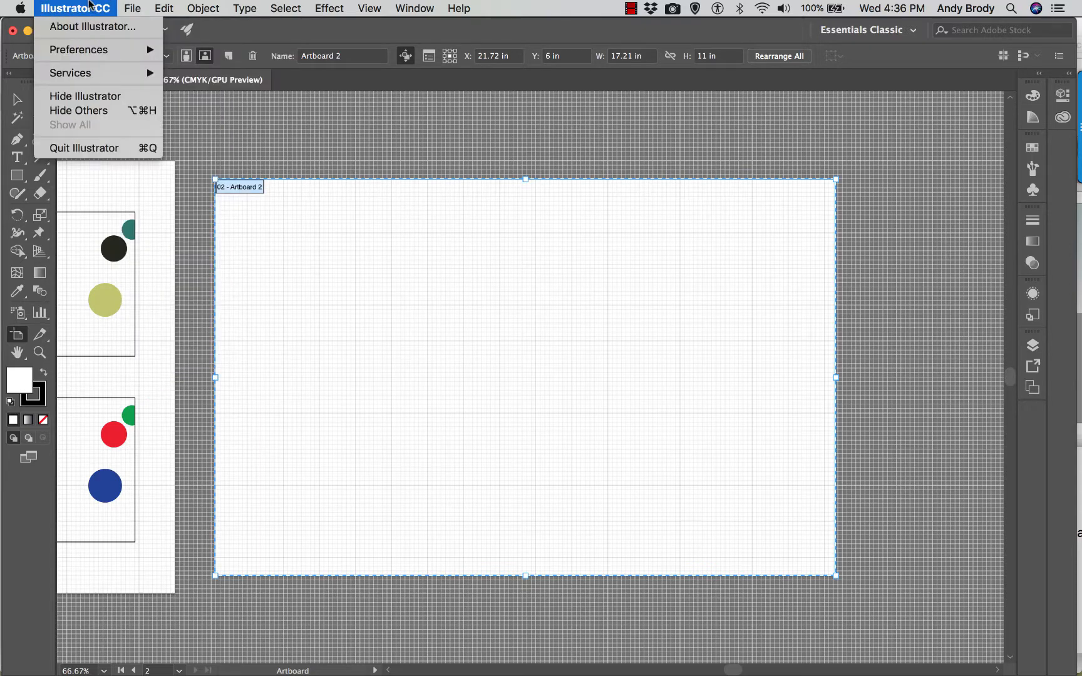
pyautogui.moveTo(93, 51)
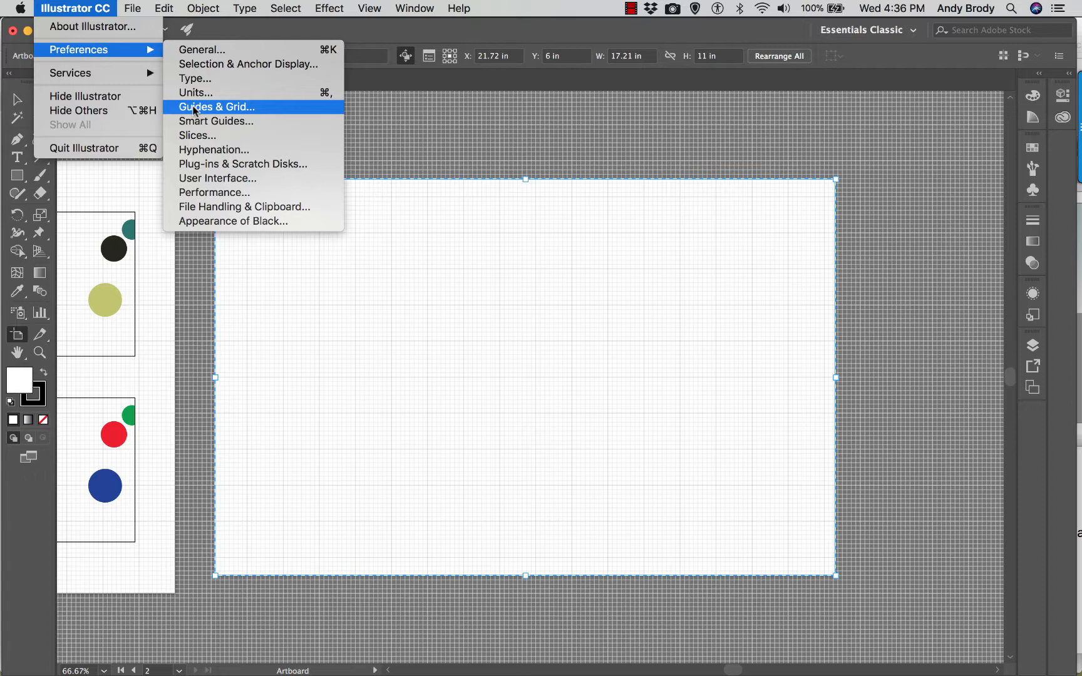
pyautogui.click(206, 107)
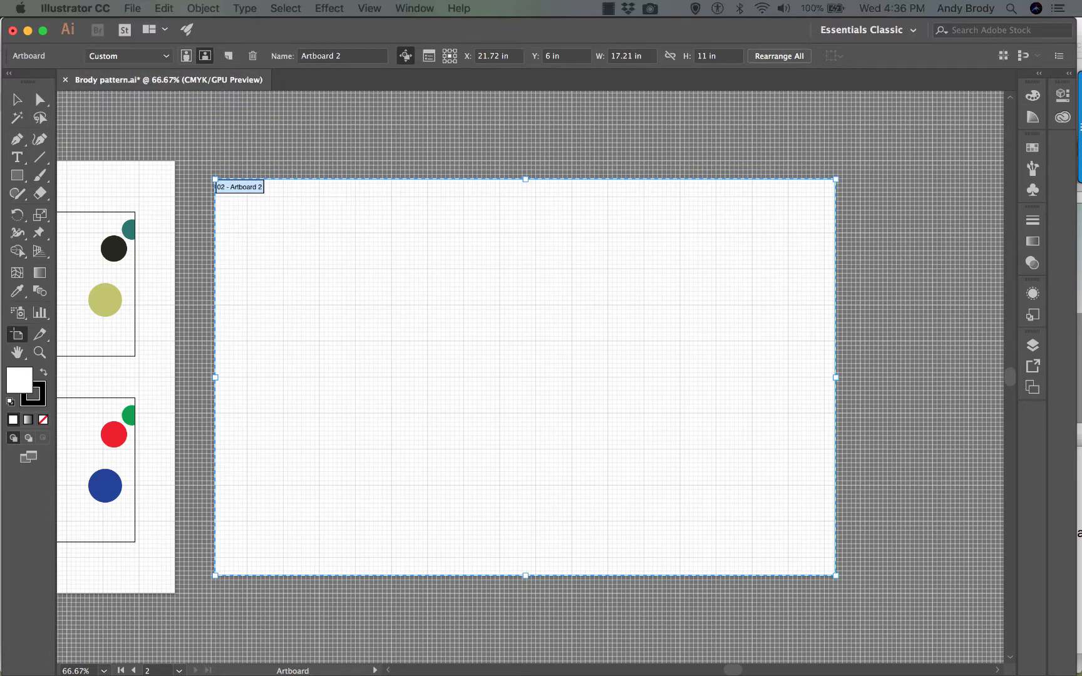
pyautogui.moveTo(41, 207); pyautogui.dragTo(423, 121)
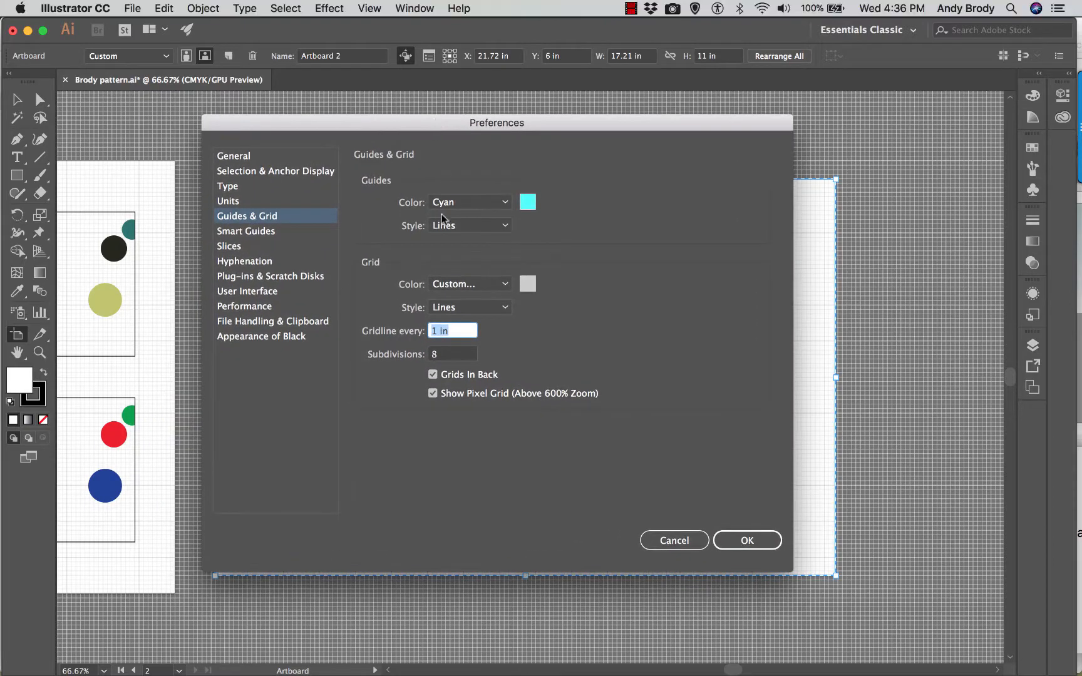
pyautogui.click(456, 330)
pyautogui.tripleClick(457, 331)
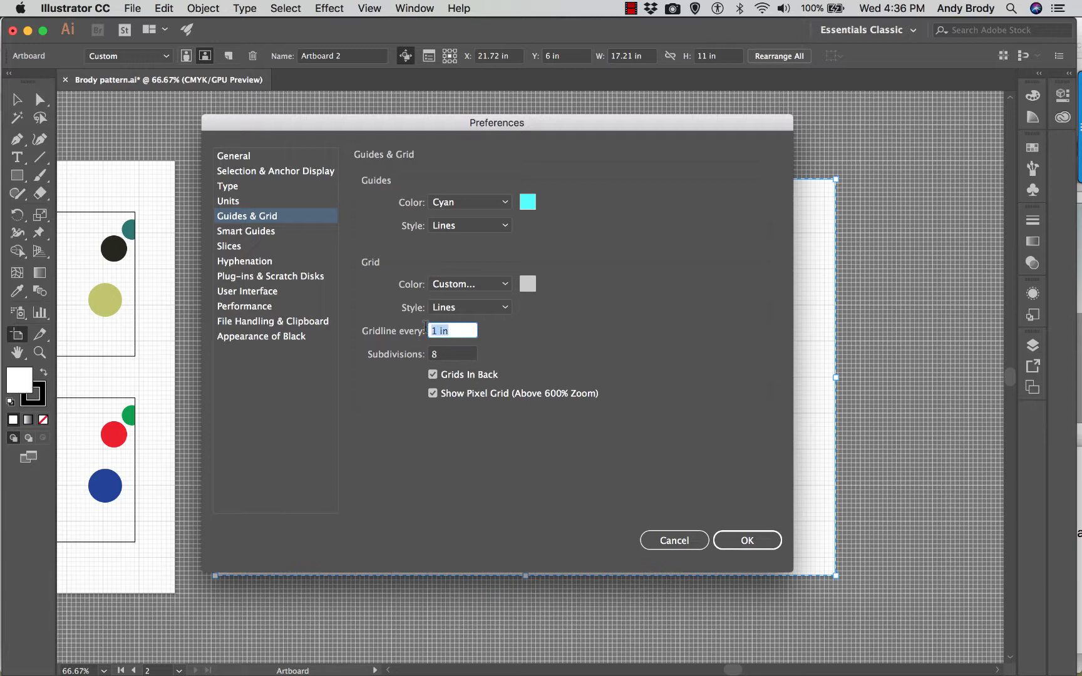
pyautogui.click(459, 355)
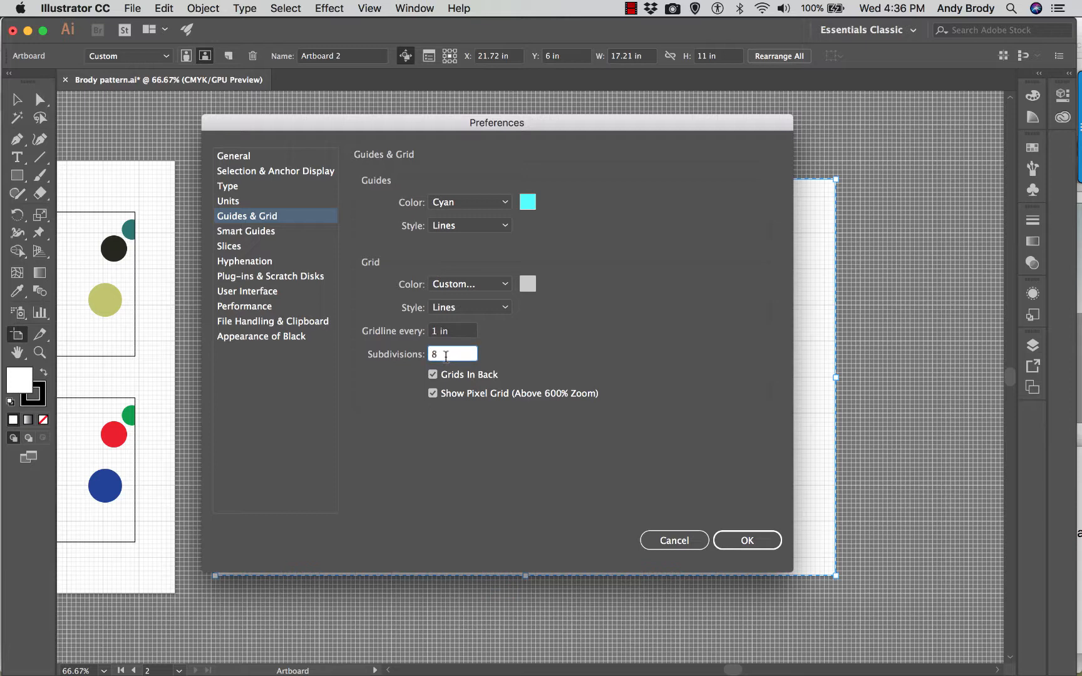
pyautogui.write('4')
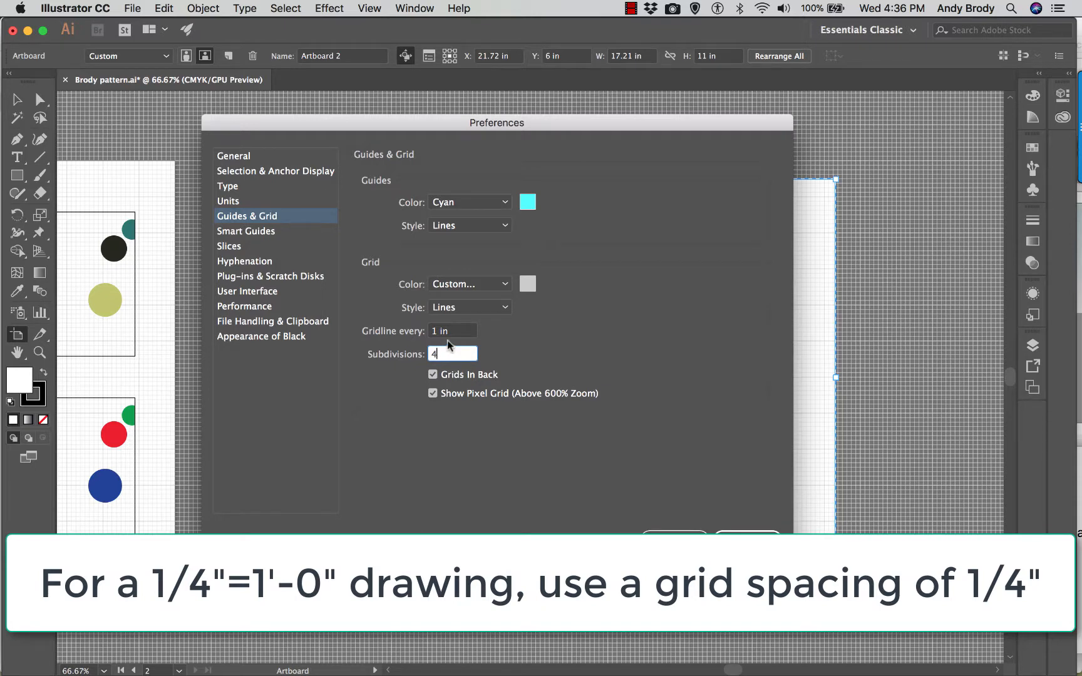
pyautogui.click(450, 335)
pyautogui.click(454, 355)
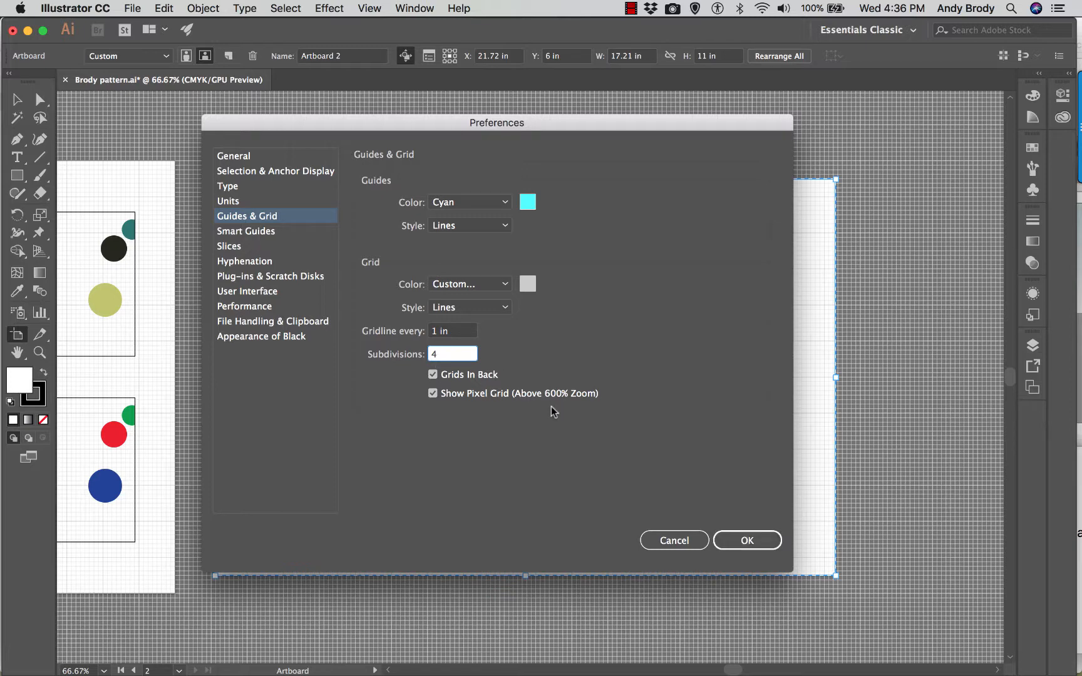
pyautogui.click(731, 539)
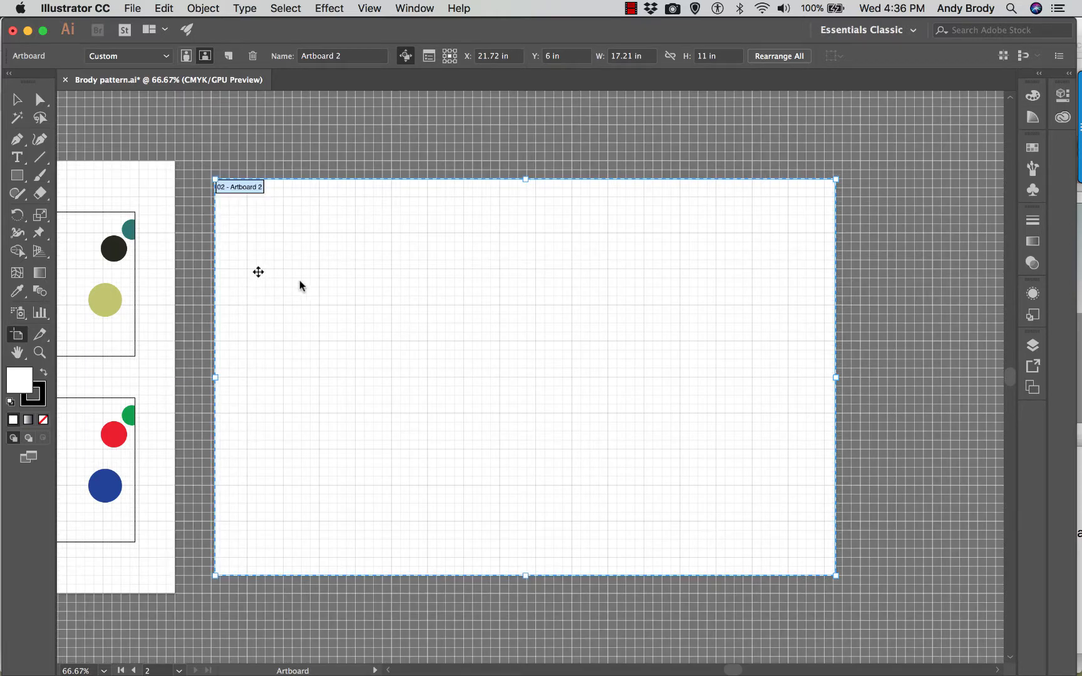
# - Place man standing.png as a linked image in the upper-left area of Artboard 2
pyautogui.press('super+1')
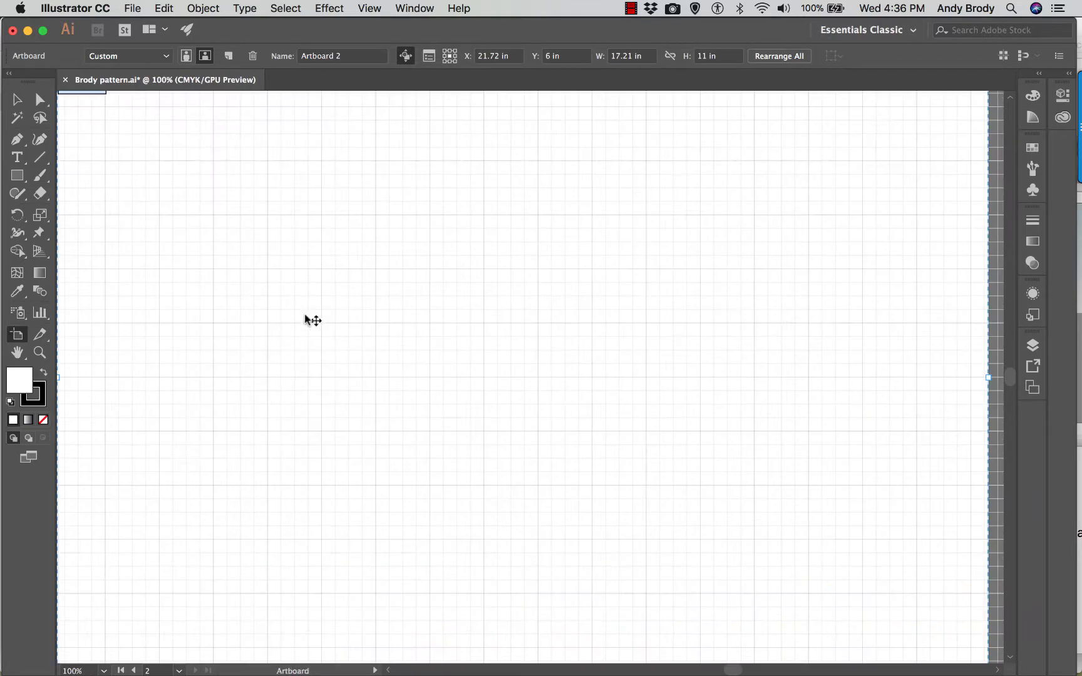
pyautogui.scroll(2, 283, 273)
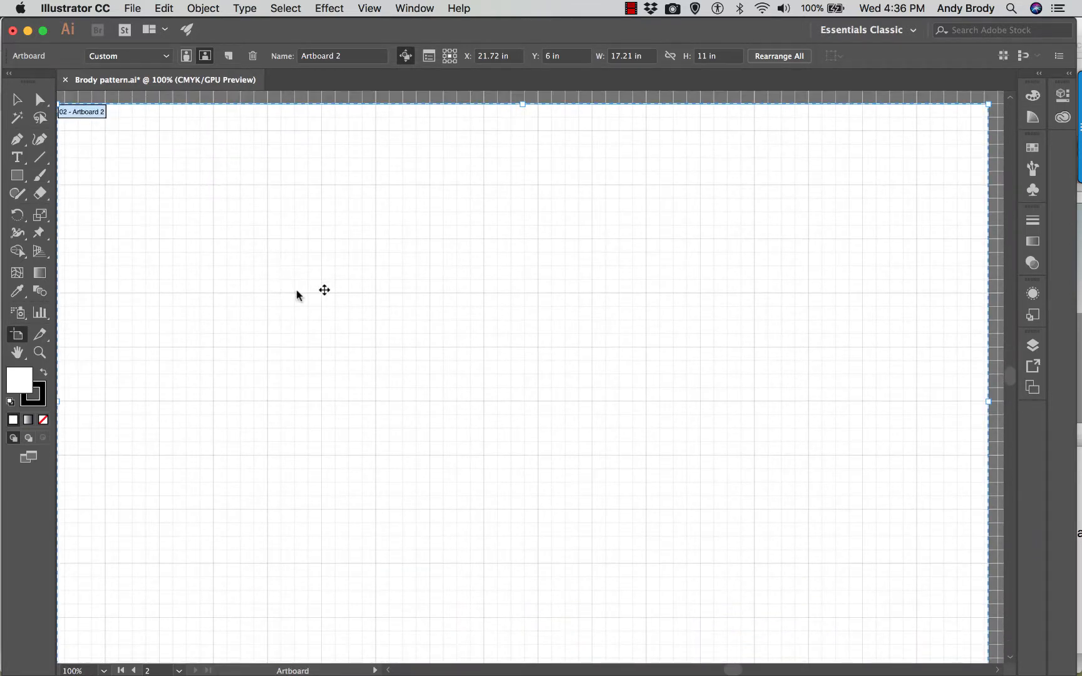
pyautogui.scroll(-1, 314, 304)
pyautogui.scroll(2, 315, 304)
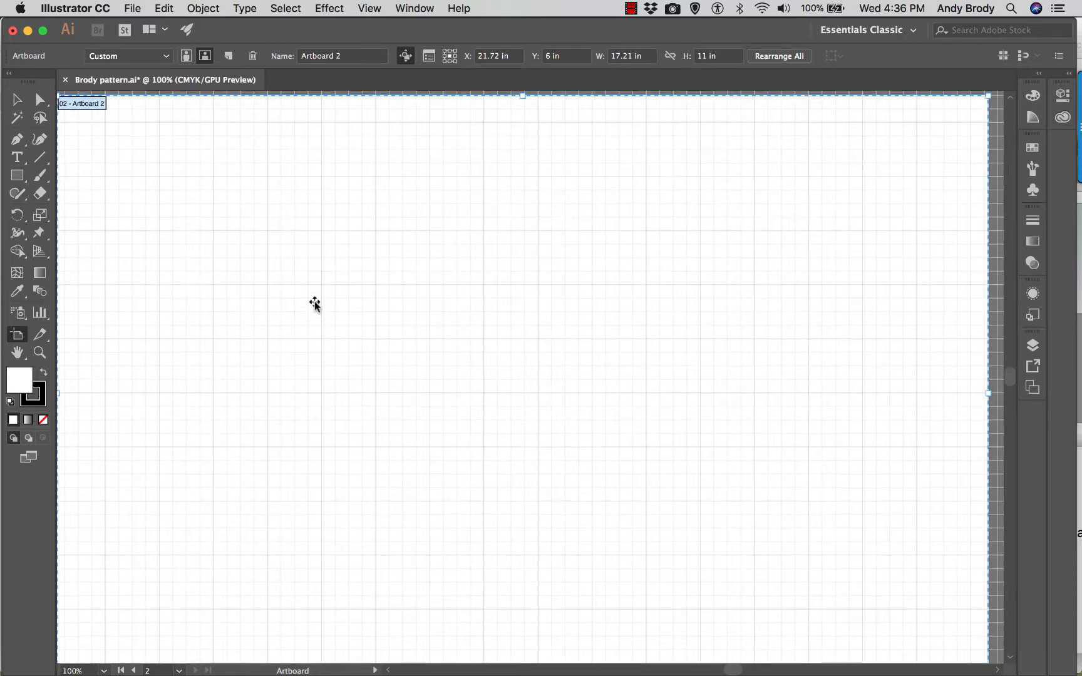
pyautogui.scroll(-1, 315, 304)
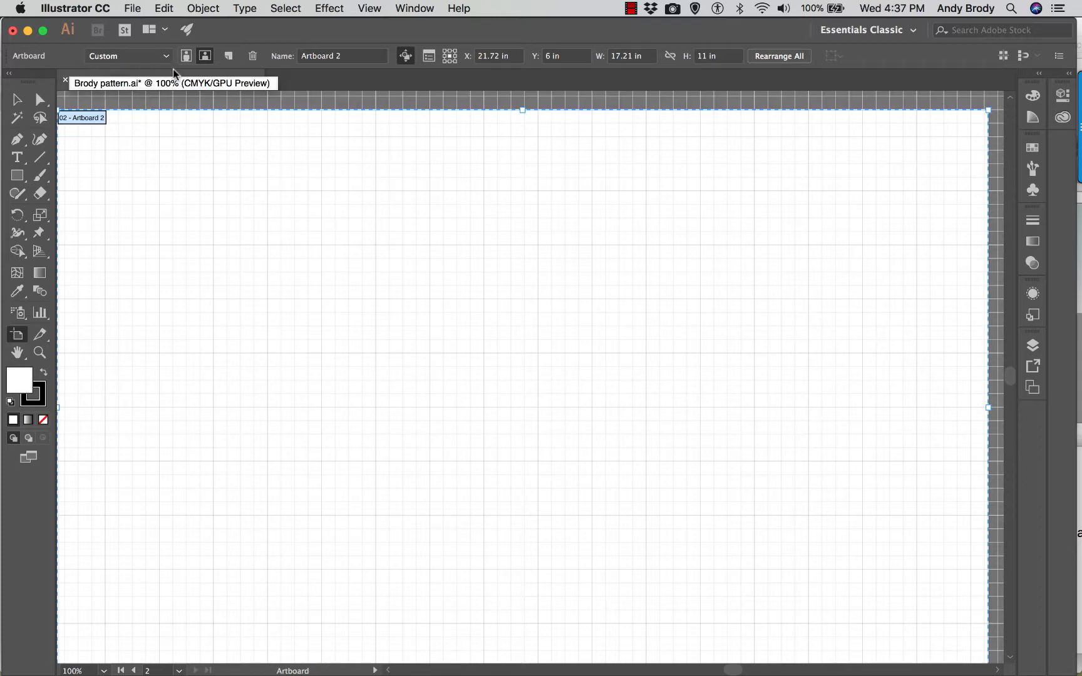
pyautogui.click(131, 9)
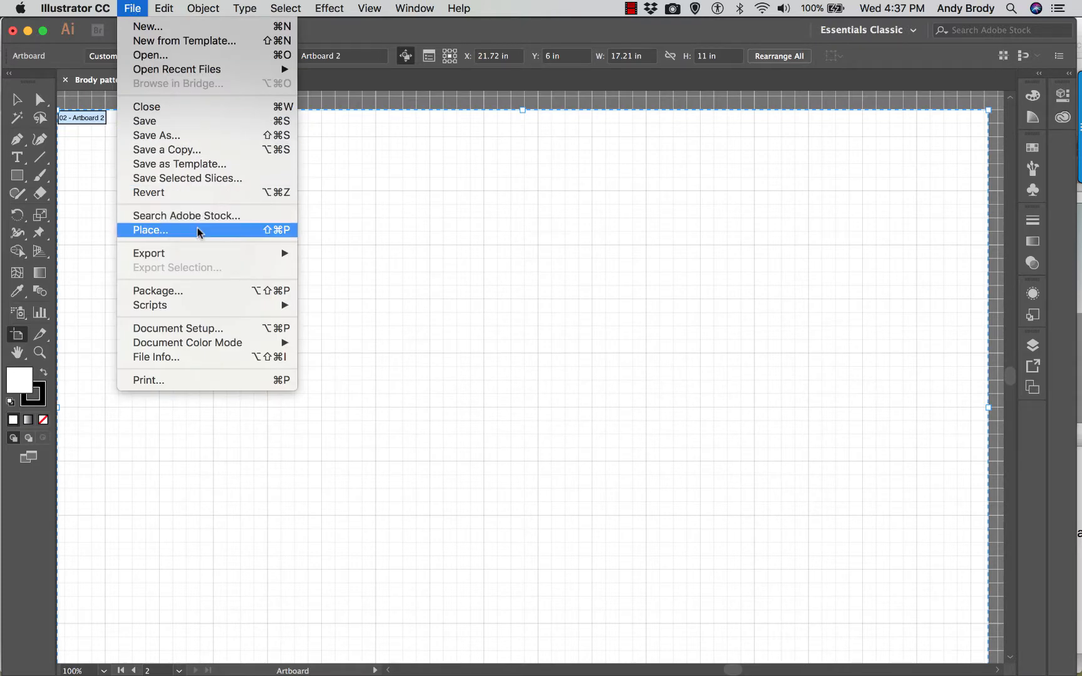
pyautogui.click(232, 229)
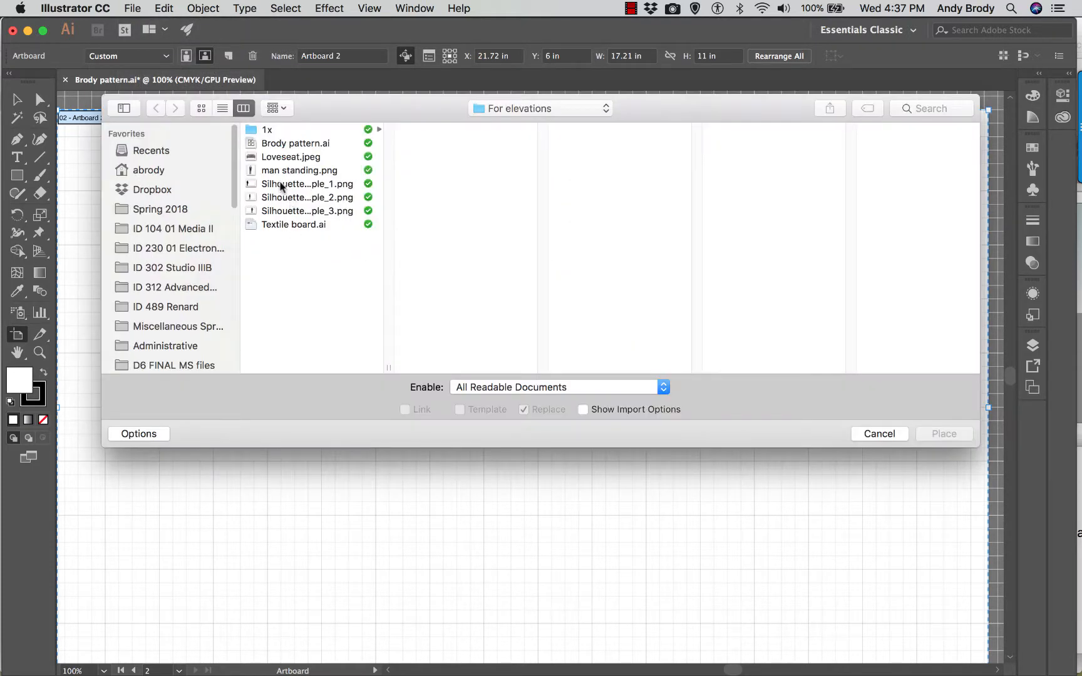
pyautogui.click(273, 171)
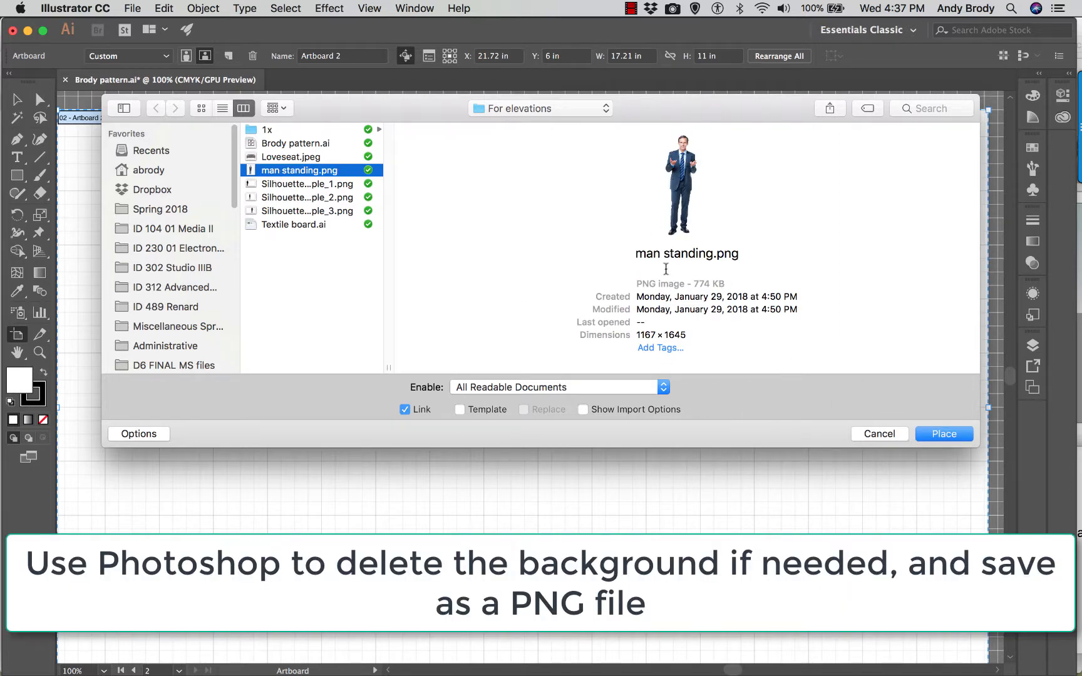
pyautogui.moveTo(739, 254); pyautogui.dragTo(641, 253)
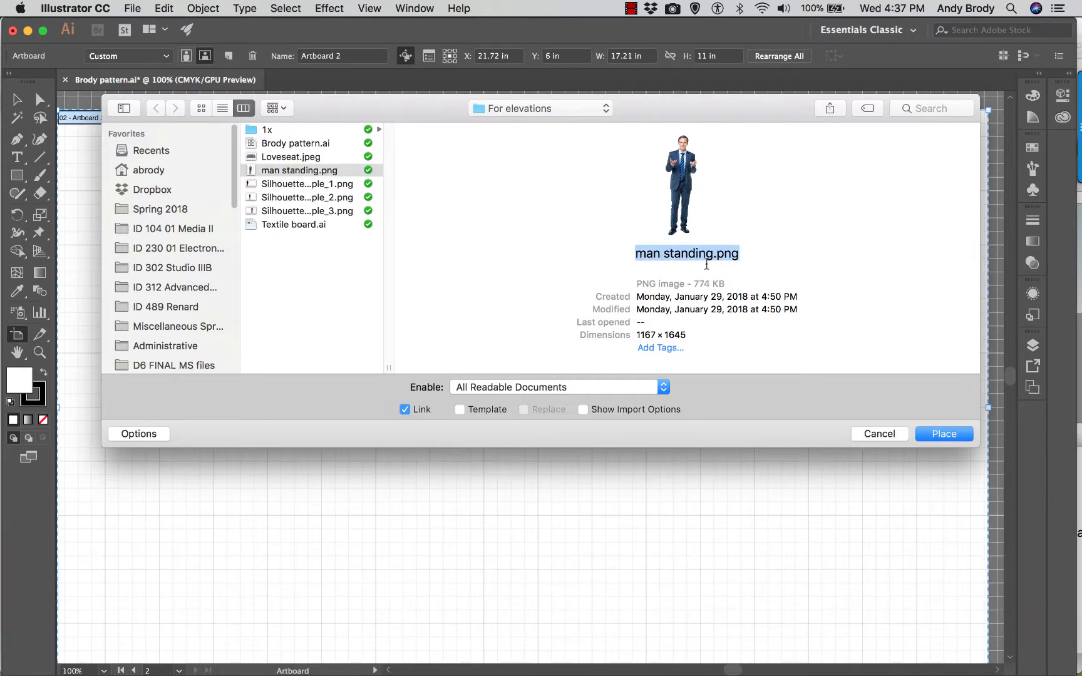
pyautogui.click(933, 433)
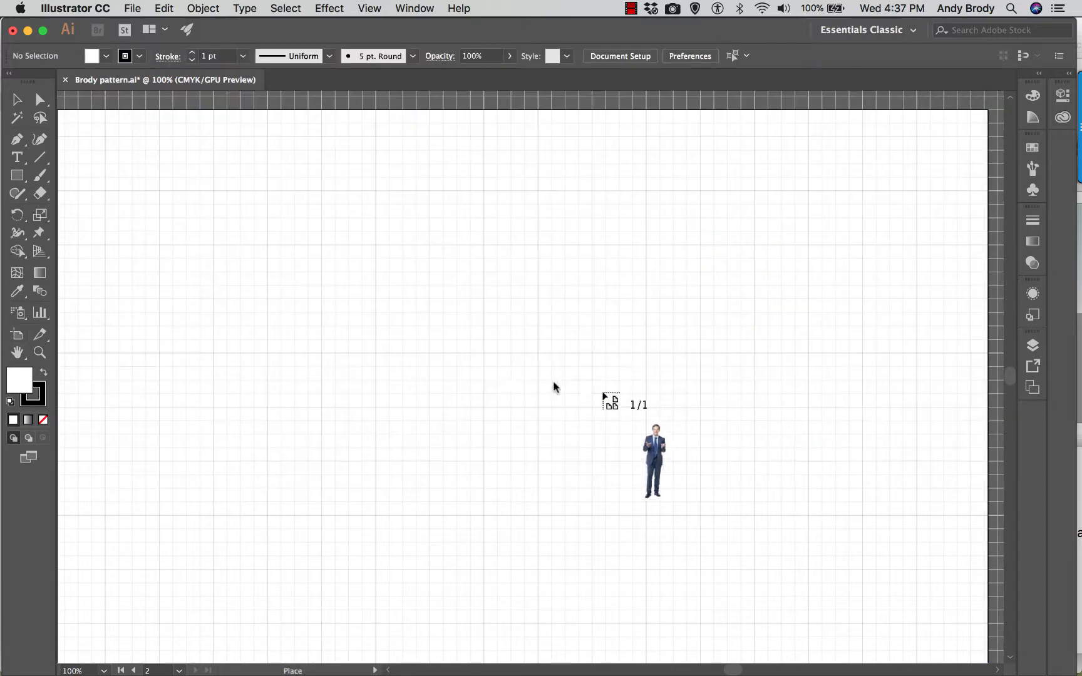
pyautogui.moveTo(334, 225); pyautogui.dragTo(438, 348)
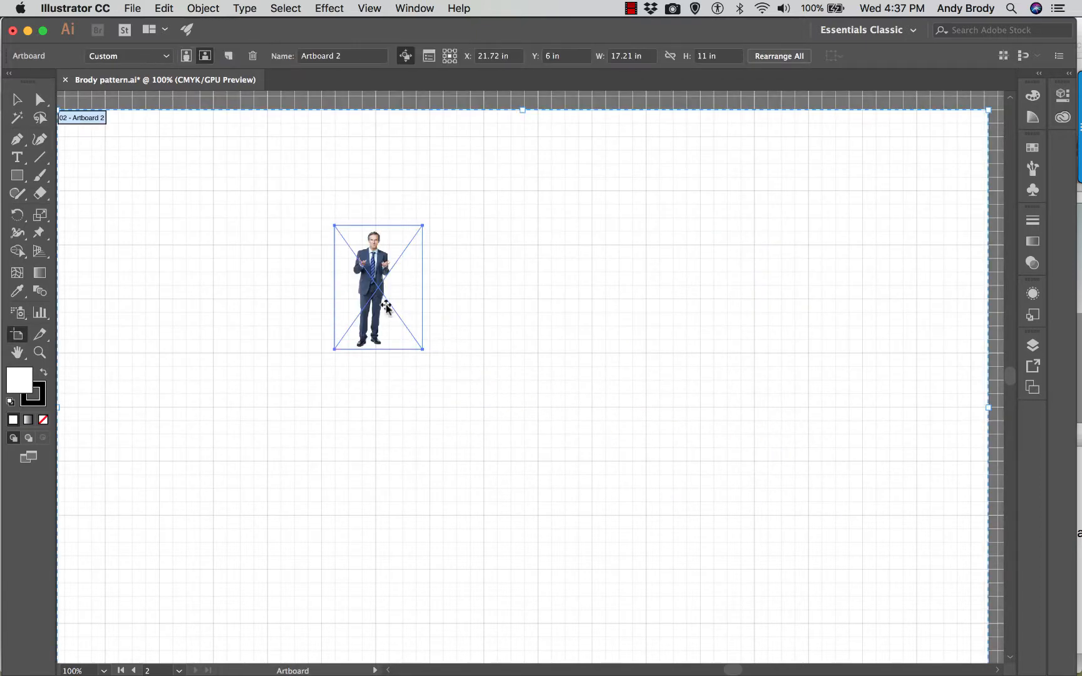
# - Move Artboard 2 together with the standing-man image to X 21.3 in, Y 6.15 in
pyautogui.press('v')
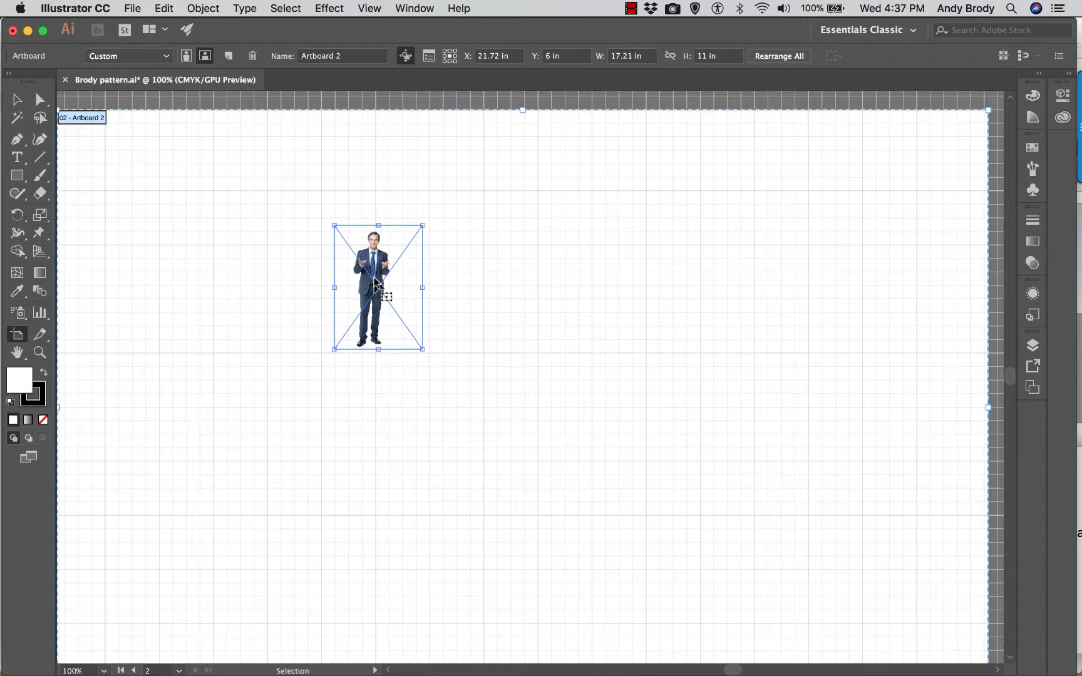
pyautogui.press('super+equal')
pyautogui.press('super+equal')
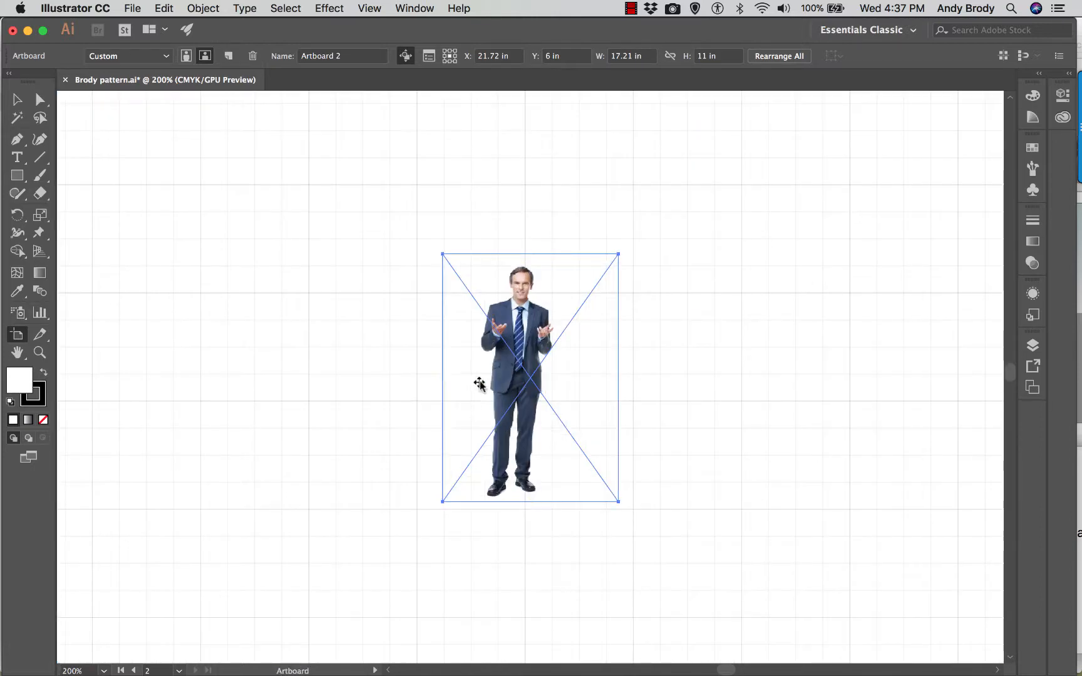
pyautogui.moveTo(511, 374); pyautogui.dragTo(469, 383)
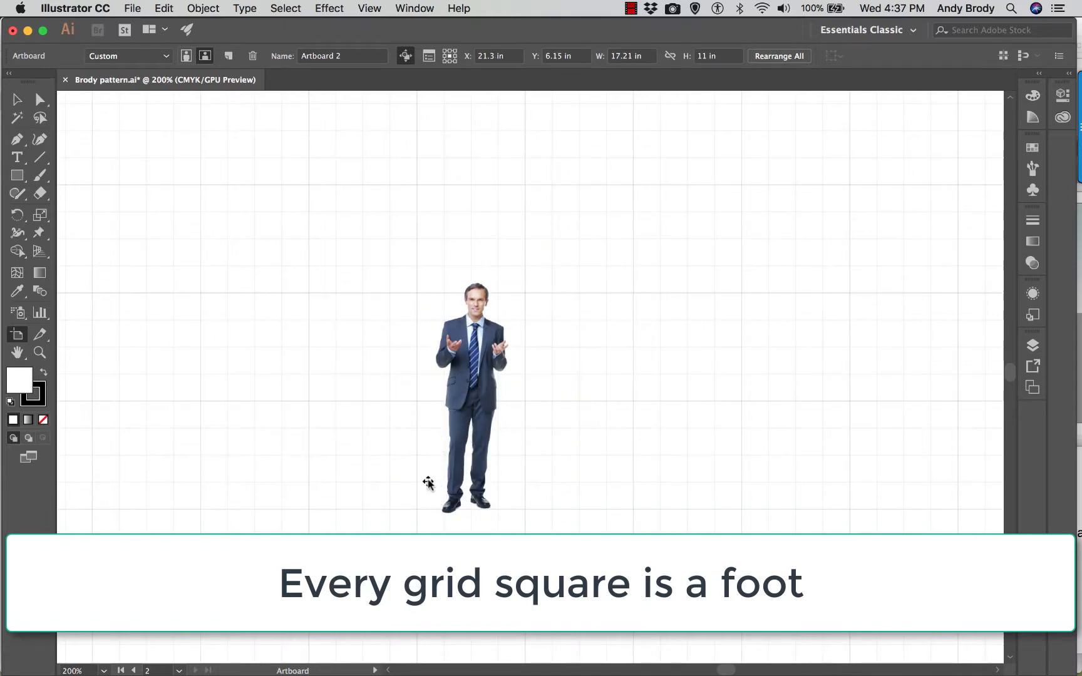
# - Fit a new artboard around the standing-man image and shrink it from its upper-right corner
pyautogui.click(472, 361)
pyautogui.click(573, 271)
pyautogui.moveTo(574, 271); pyautogui.dragTo(501, 370)
pyautogui.click(476, 321)
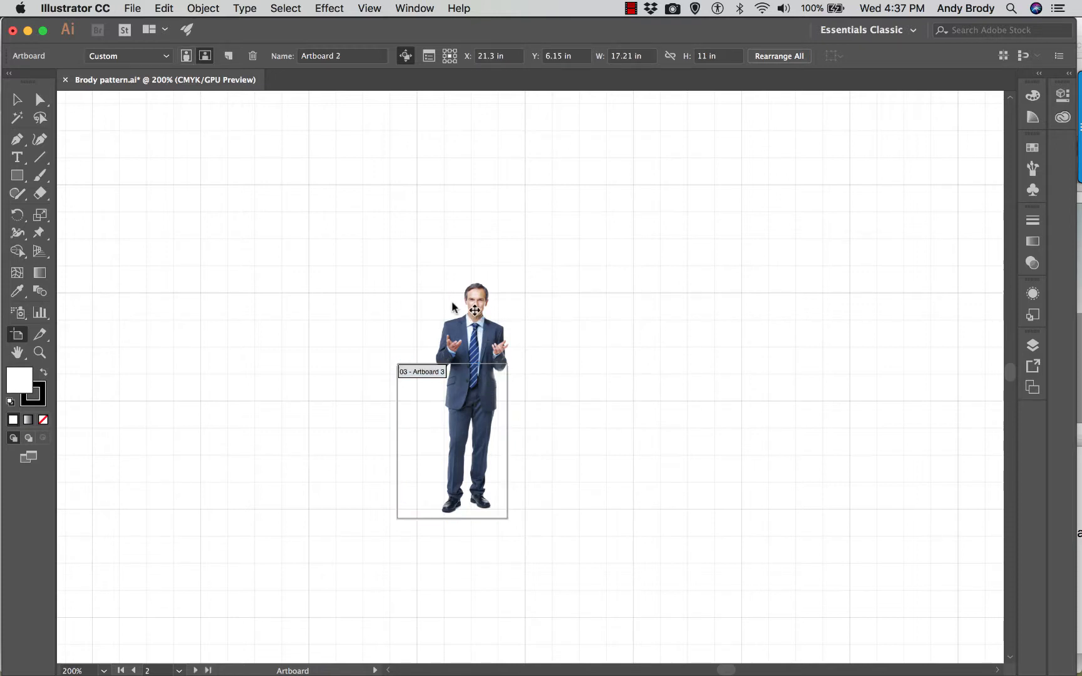
# - Scale the standing-man image down proportionally with the Selection tool until the figure is about six quarter-inch grid squares tall
pyautogui.click(17, 99)
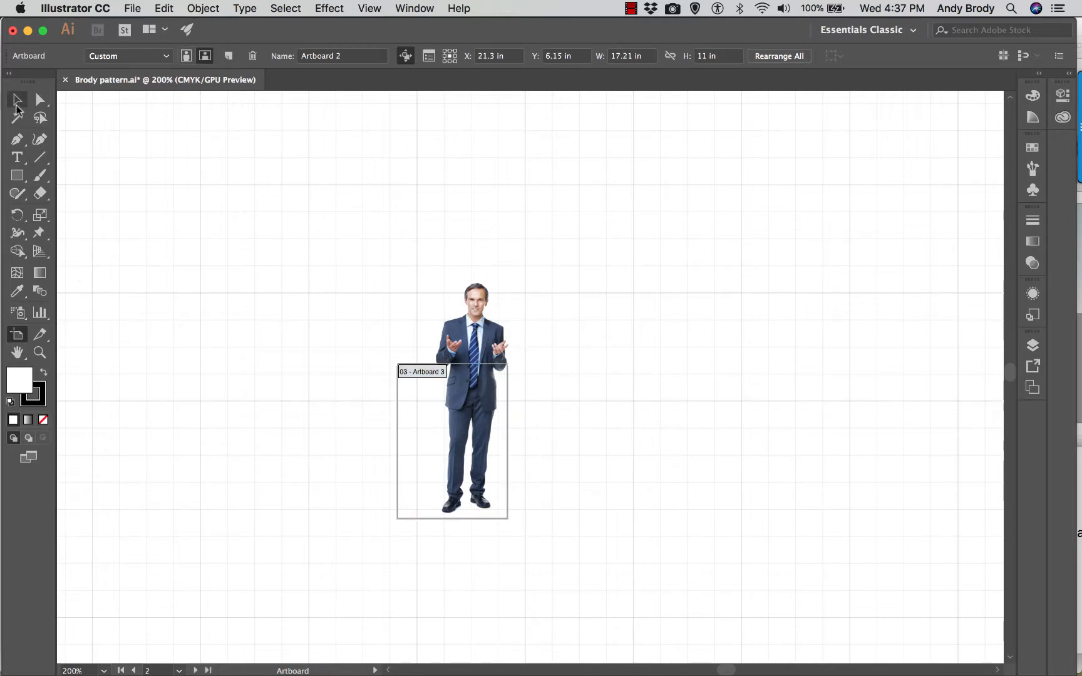
pyautogui.click(489, 336)
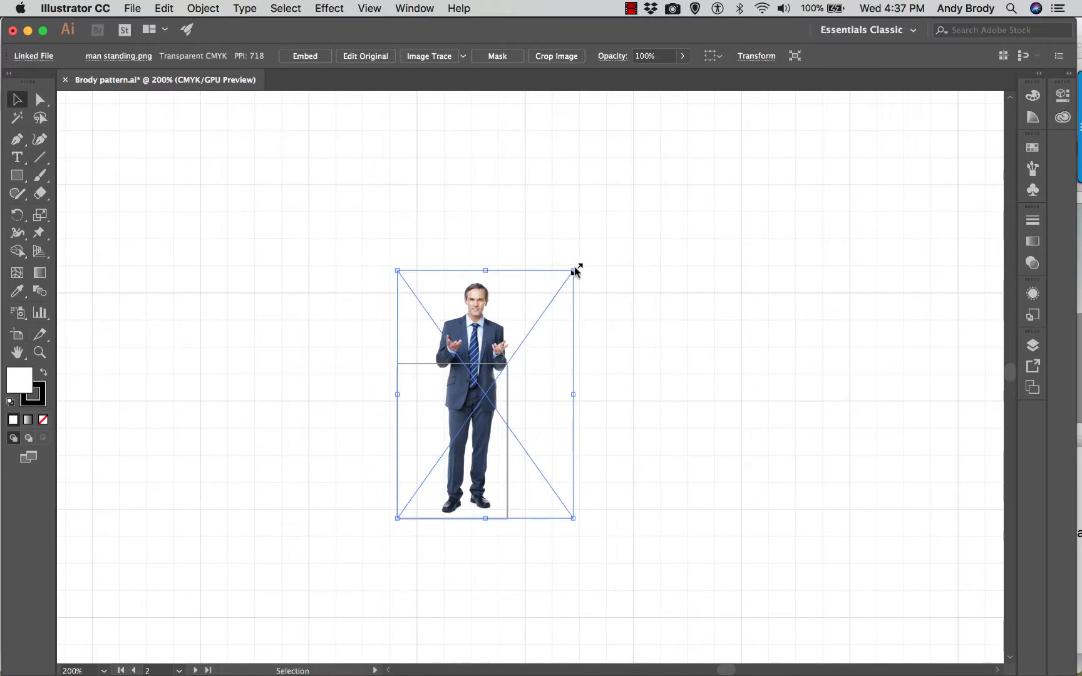
pyautogui.moveTo(573, 270); pyautogui.dragTo(507, 338)
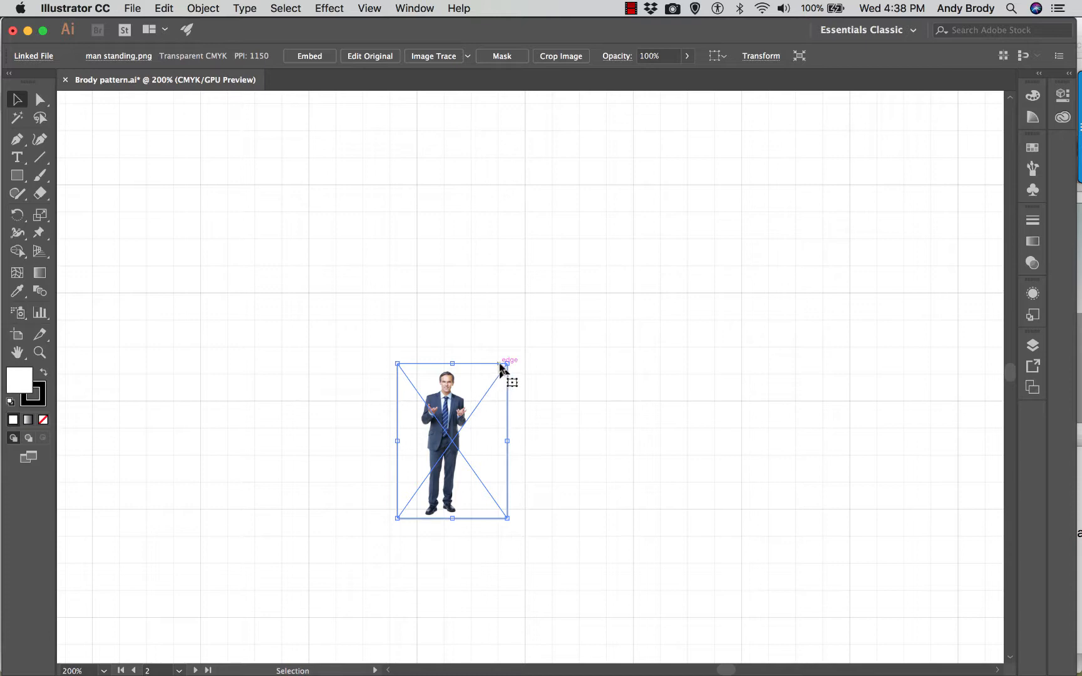
pyautogui.moveTo(508, 365); pyautogui.dragTo(527, 335)
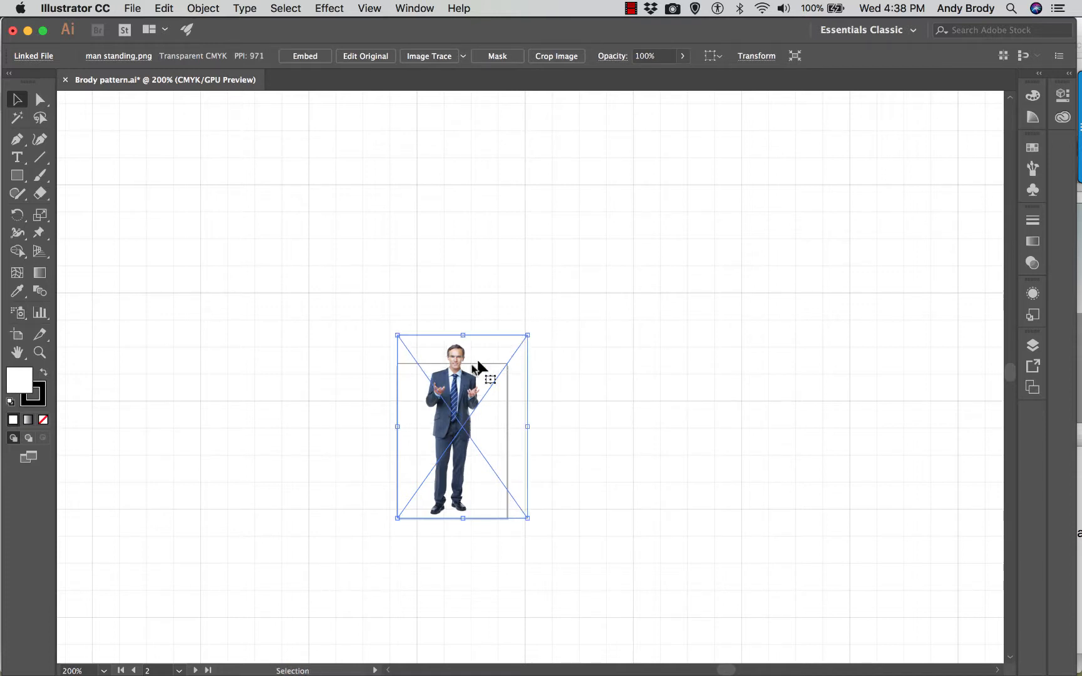
pyautogui.click(395, 344)
pyautogui.click(407, 363)
pyautogui.click(268, 311)
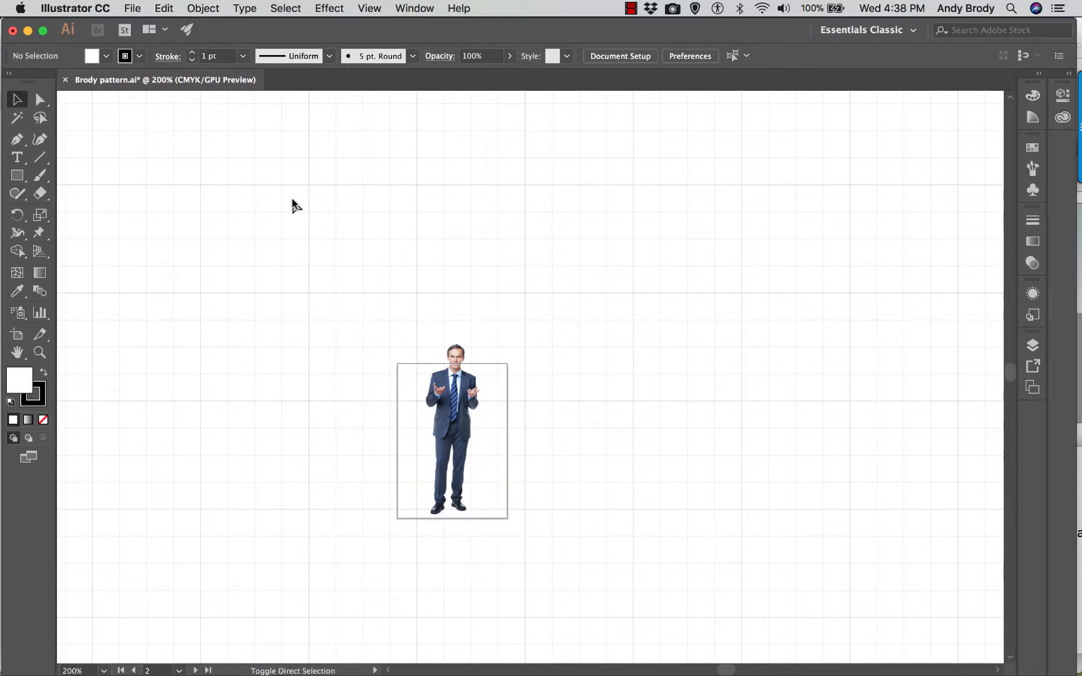
# - Place Silhouetted_People_1.png as a linked image to the right of the standing man
pyautogui.press('super+shift+p')
pyautogui.click(271, 183)
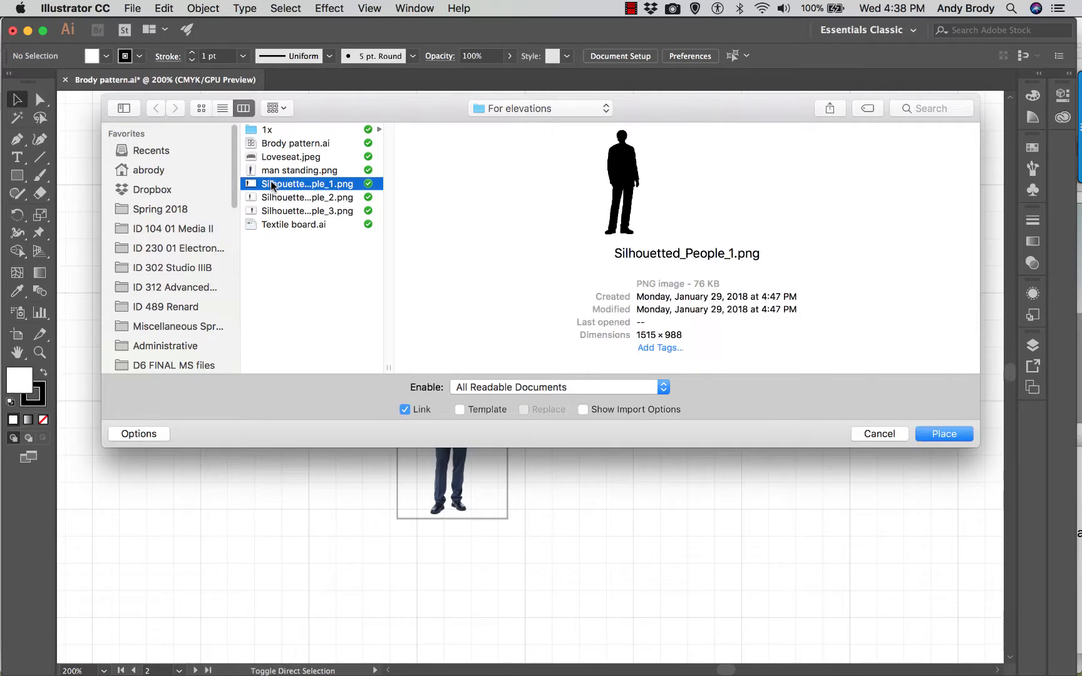
pyautogui.click(943, 434)
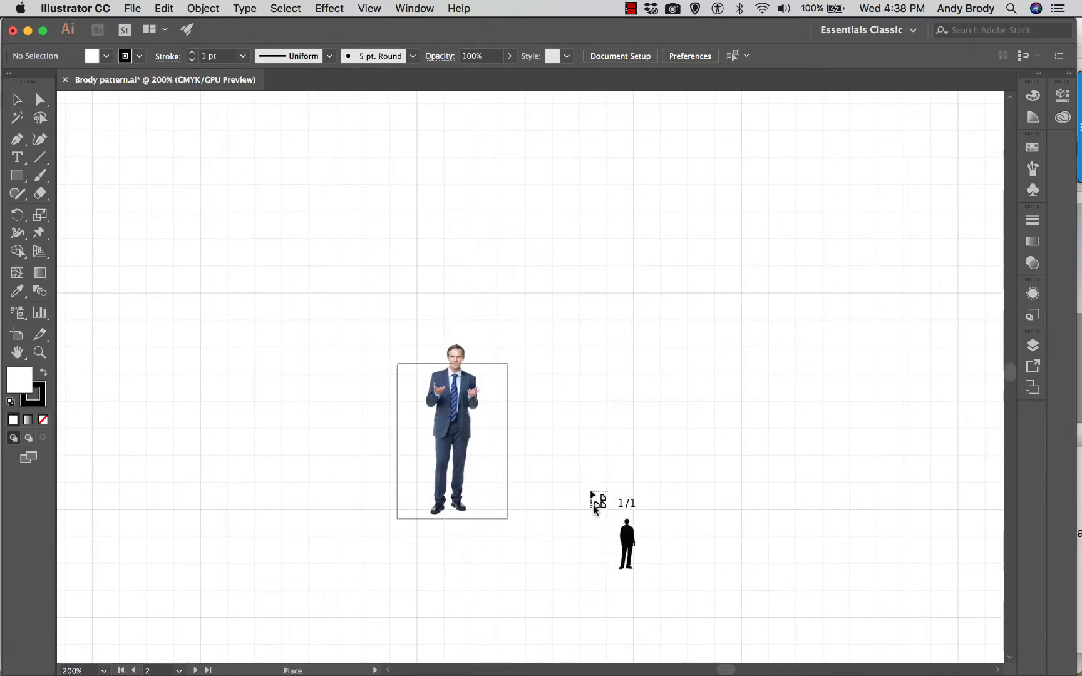
pyautogui.moveTo(597, 526); pyautogui.dragTo(834, 180)
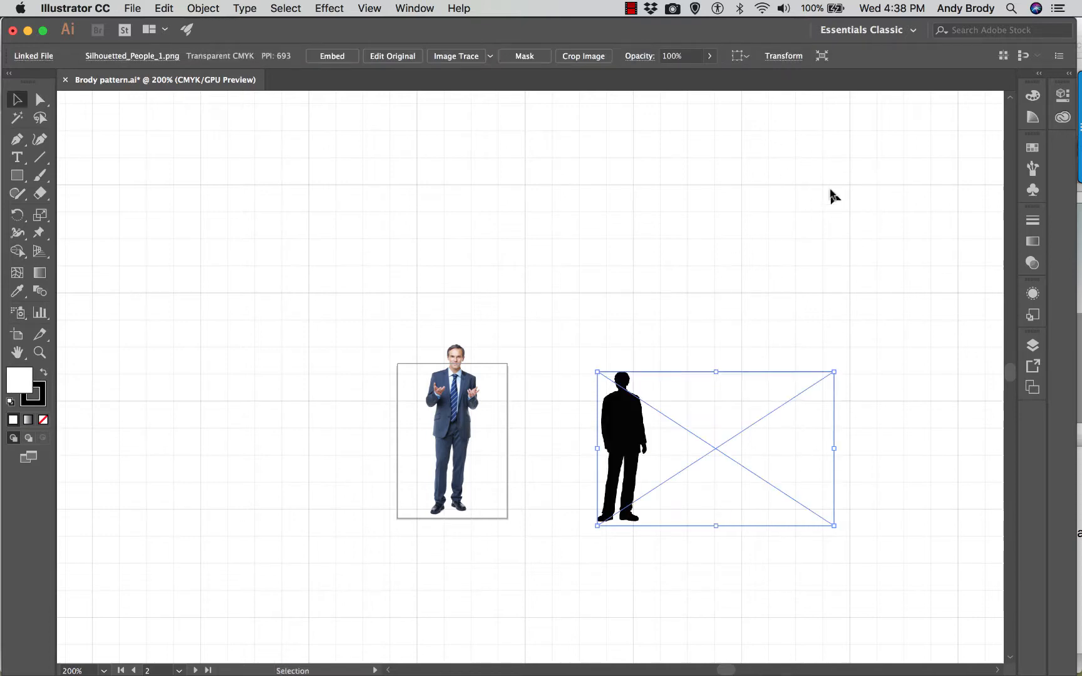
# - Move the silhouette next to the standing man and scale it up proportionally to match his height
pyautogui.moveTo(620, 427); pyautogui.dragTo(513, 414)
pyautogui.moveTo(727, 360); pyautogui.dragTo(759, 340)
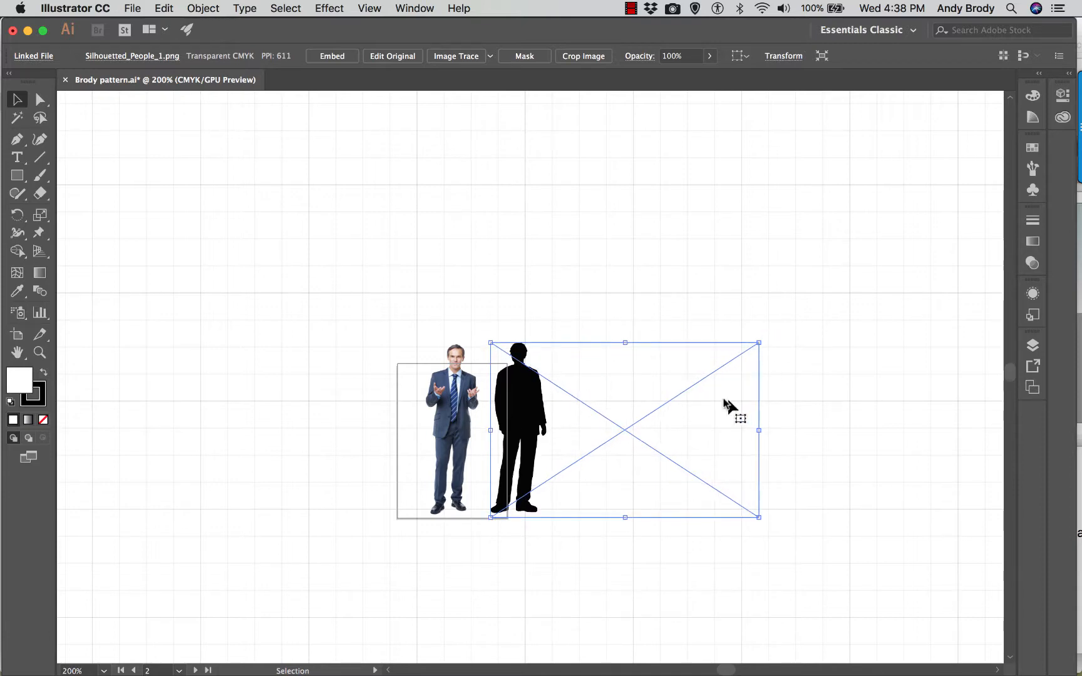
pyautogui.click(388, 324)
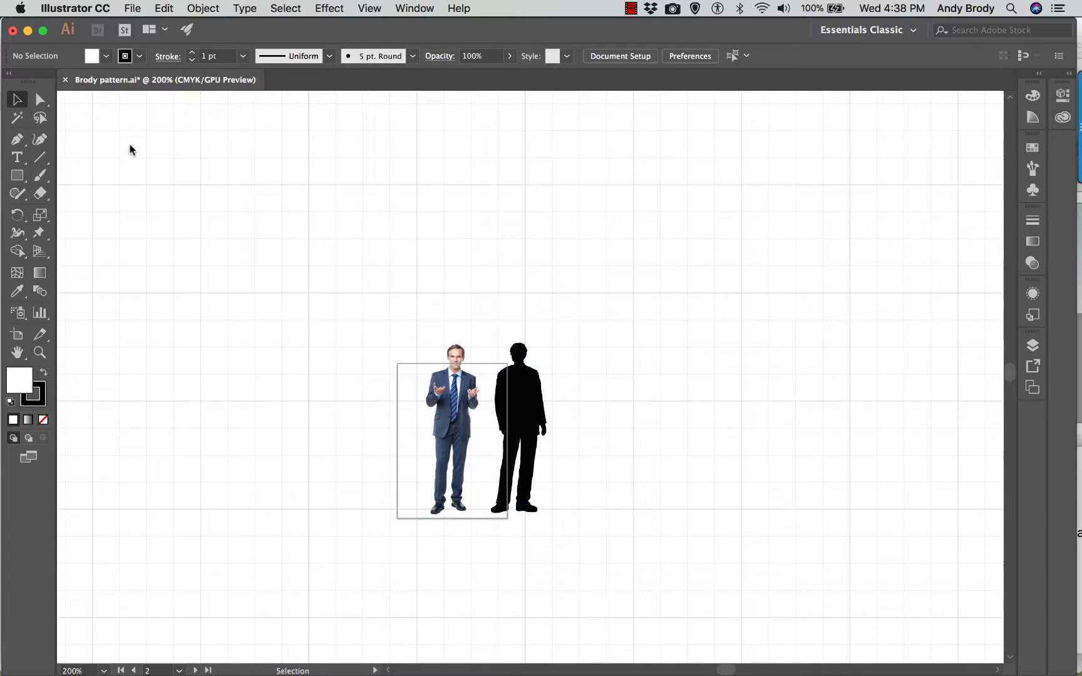
# - Draw a white rectangle about 4 x 2.5 in (16 by 10 grid squares) around the figures as the wall and send it to the back
pyautogui.click(17, 176)
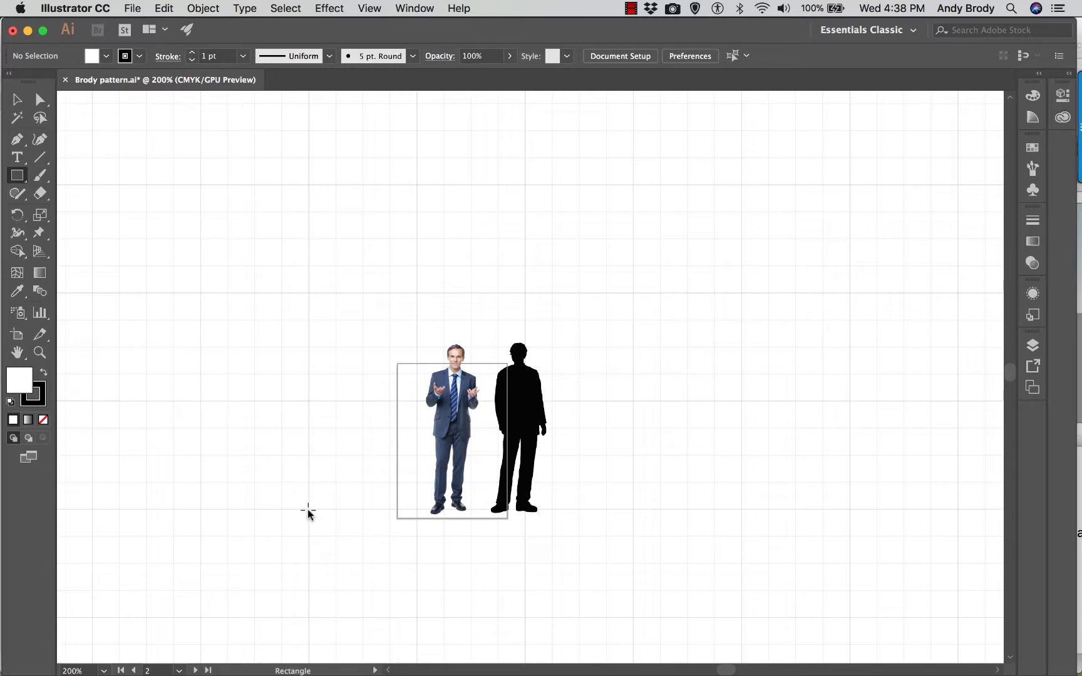
pyautogui.moveTo(307, 510); pyautogui.dragTo(740, 241)
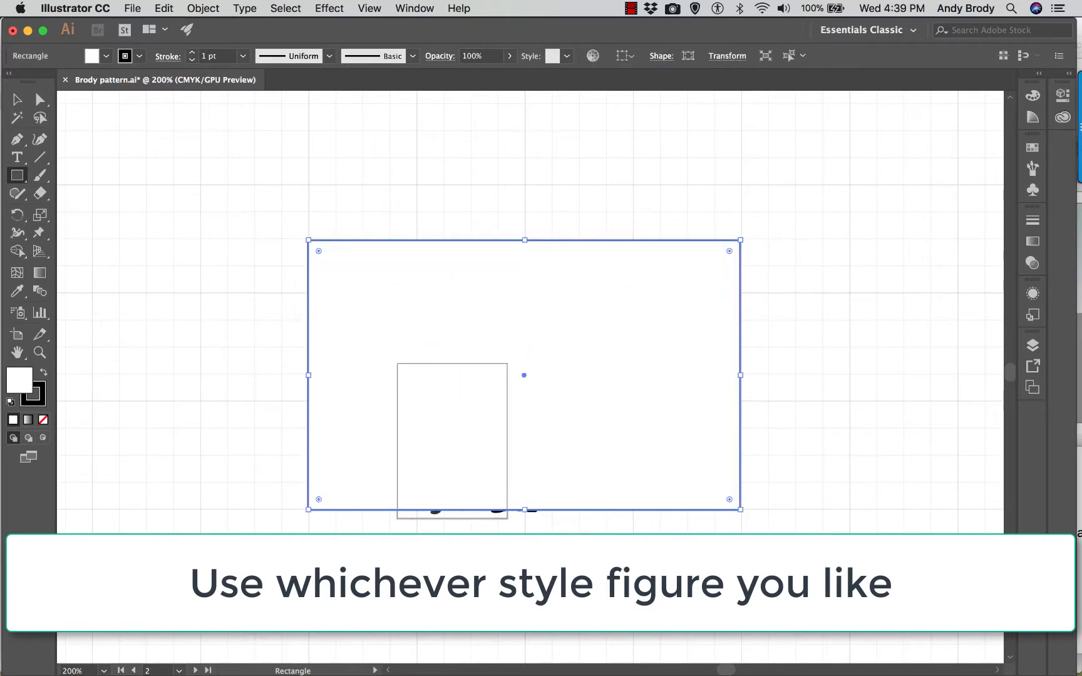
pyautogui.press('v')
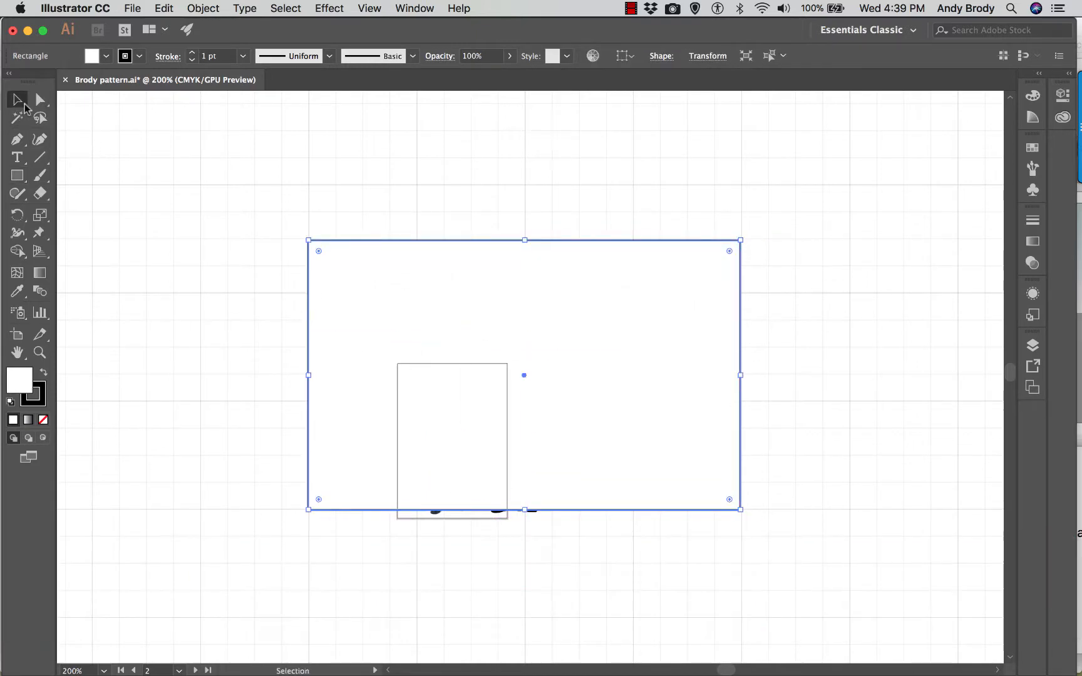
pyautogui.rightClick(553, 318)
pyautogui.moveTo(611, 567)
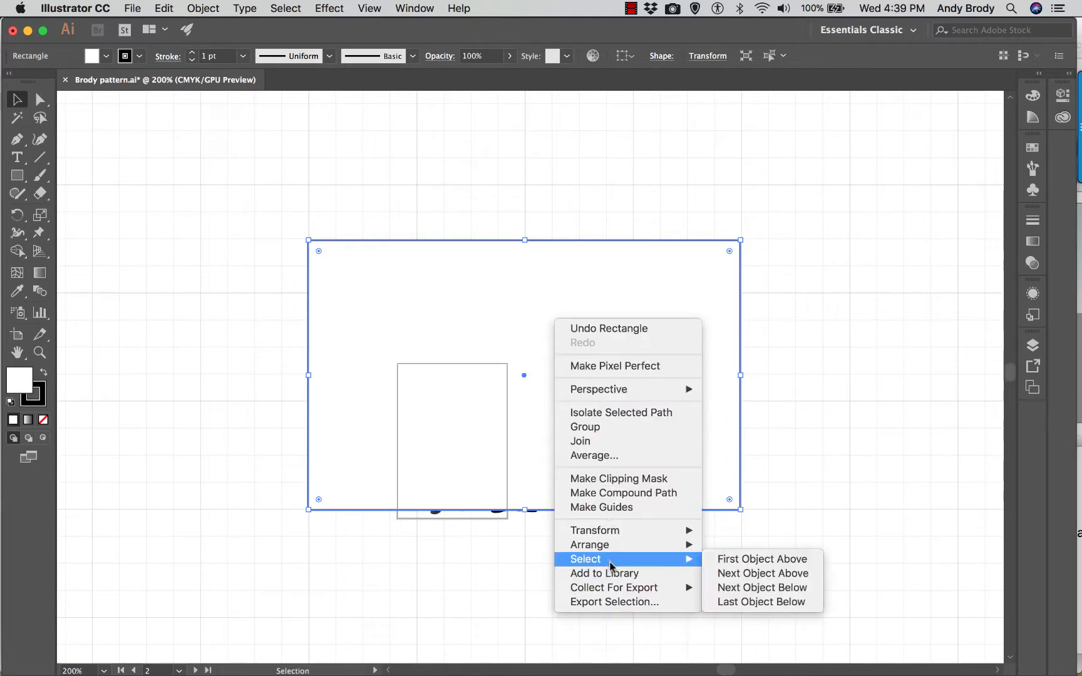
pyautogui.moveTo(611, 544)
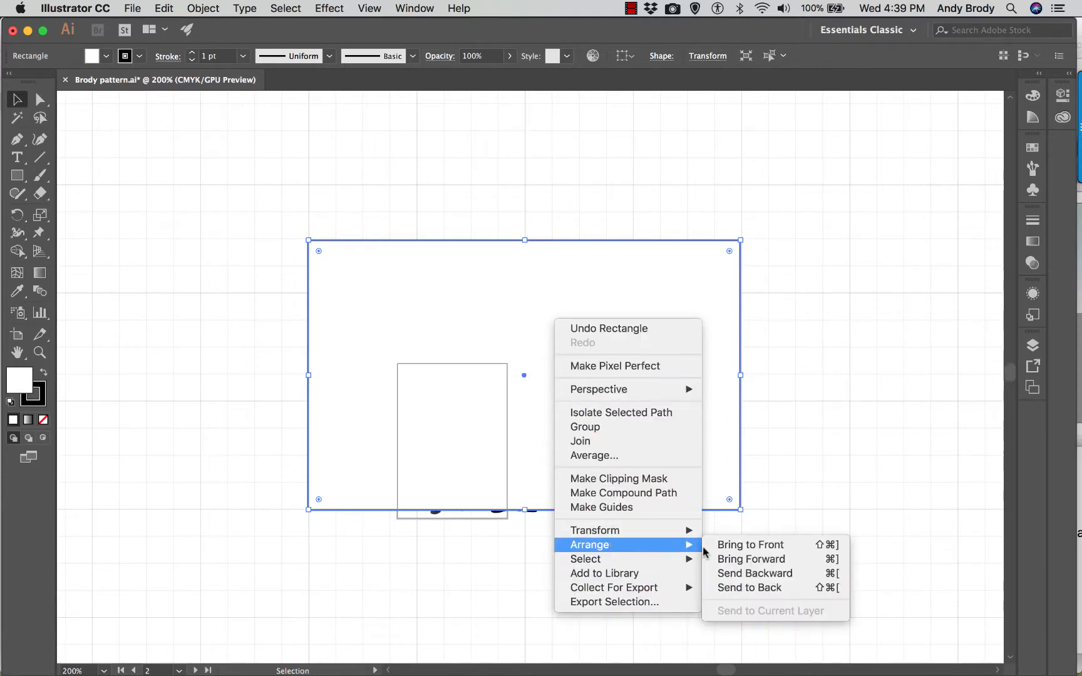
pyautogui.click(741, 589)
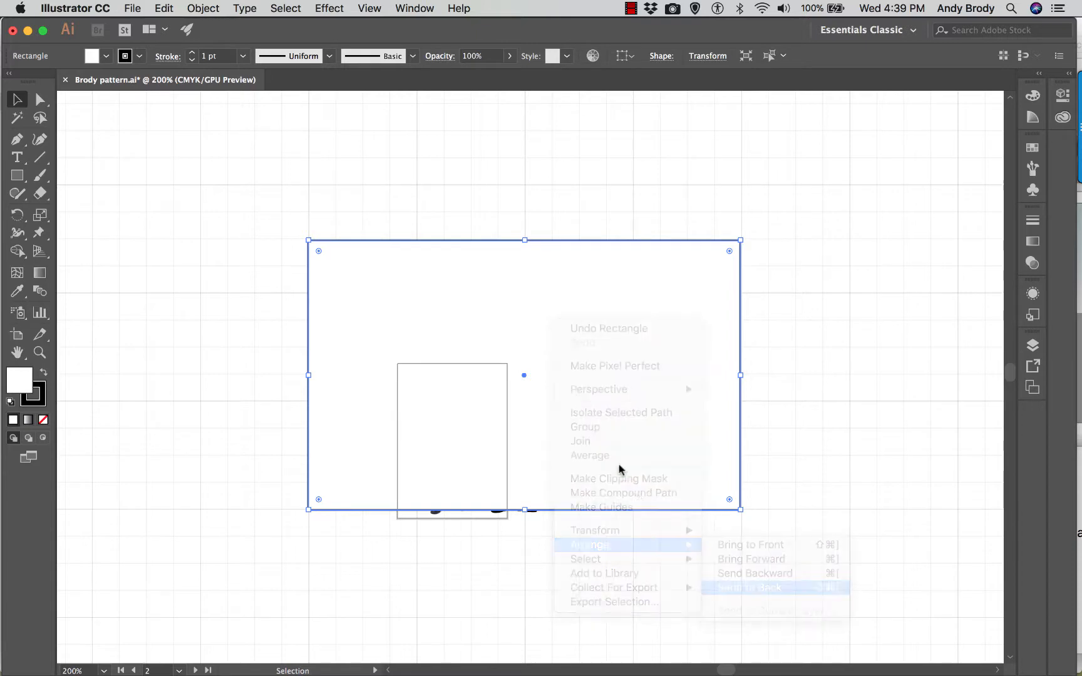
# - Move the wall rectangle left so the figures stand near its right end, and fill it with the multicolored dot pattern swatch
pyautogui.click(607, 134)
pyautogui.moveTo(312, 354); pyautogui.dragTo(164, 354)
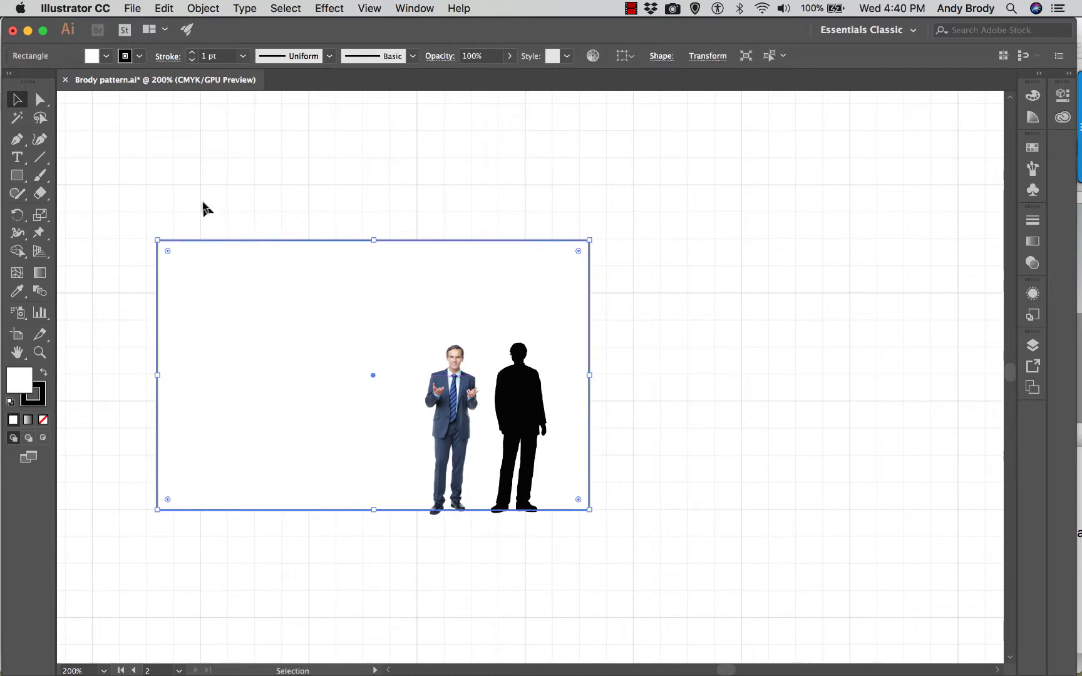
pyautogui.click(106, 57)
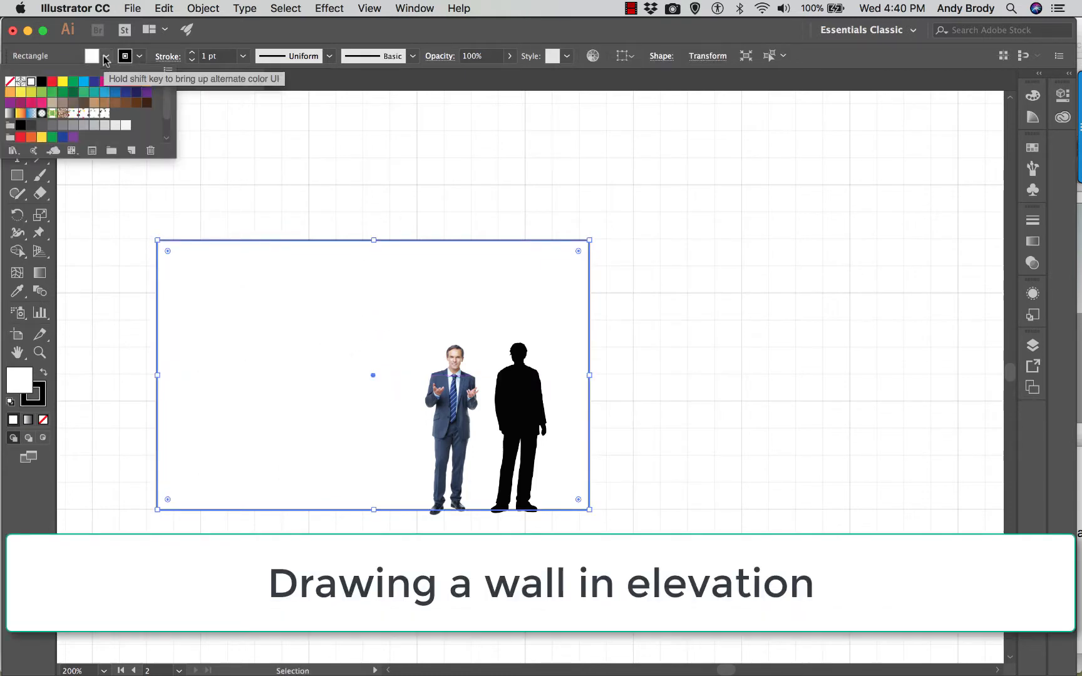
pyautogui.click(74, 113)
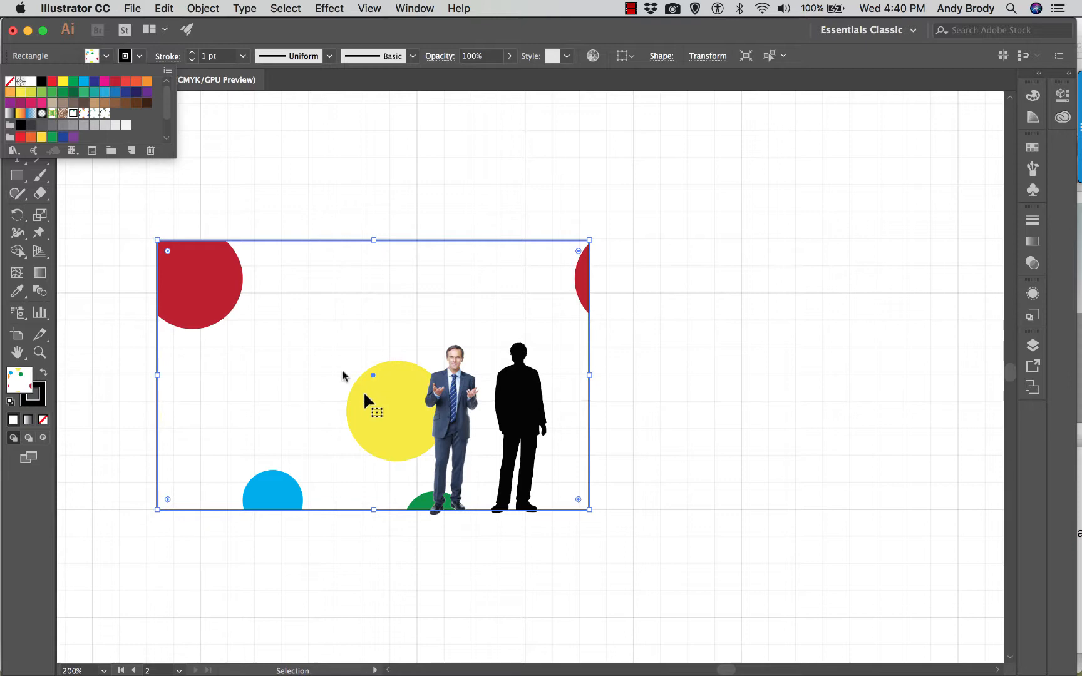
pyautogui.press('Escape')
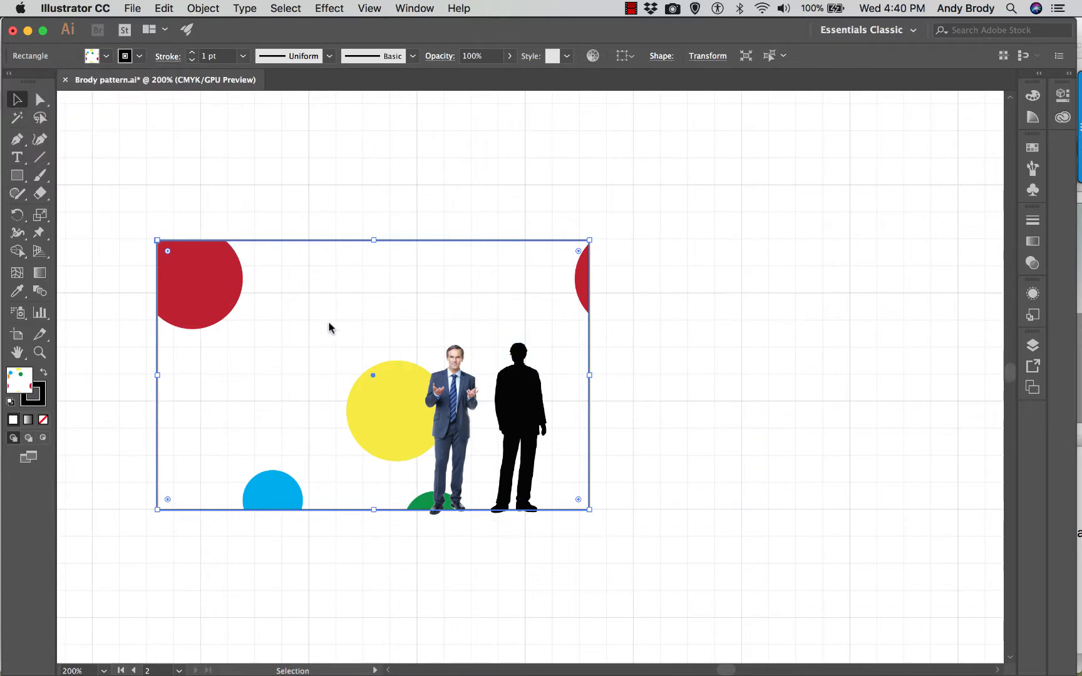
# - Preview a uniform 20% scale on the wall's dot fill with Transform Objects off and Transform Patterns on
pyautogui.rightClick(336, 342)
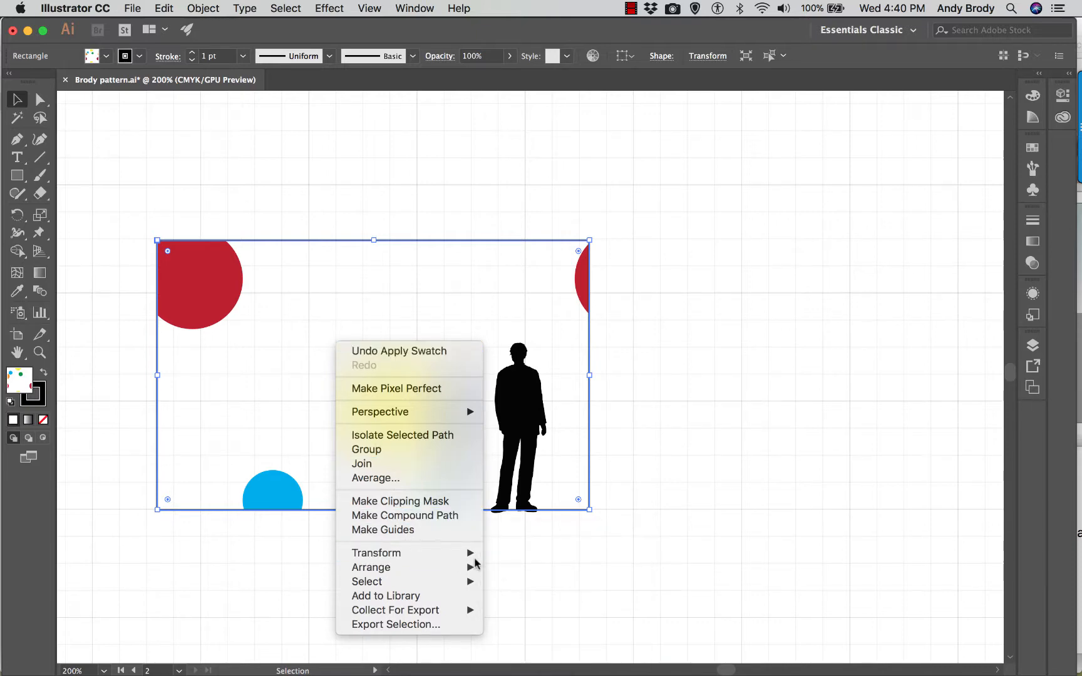
pyautogui.moveTo(388, 552)
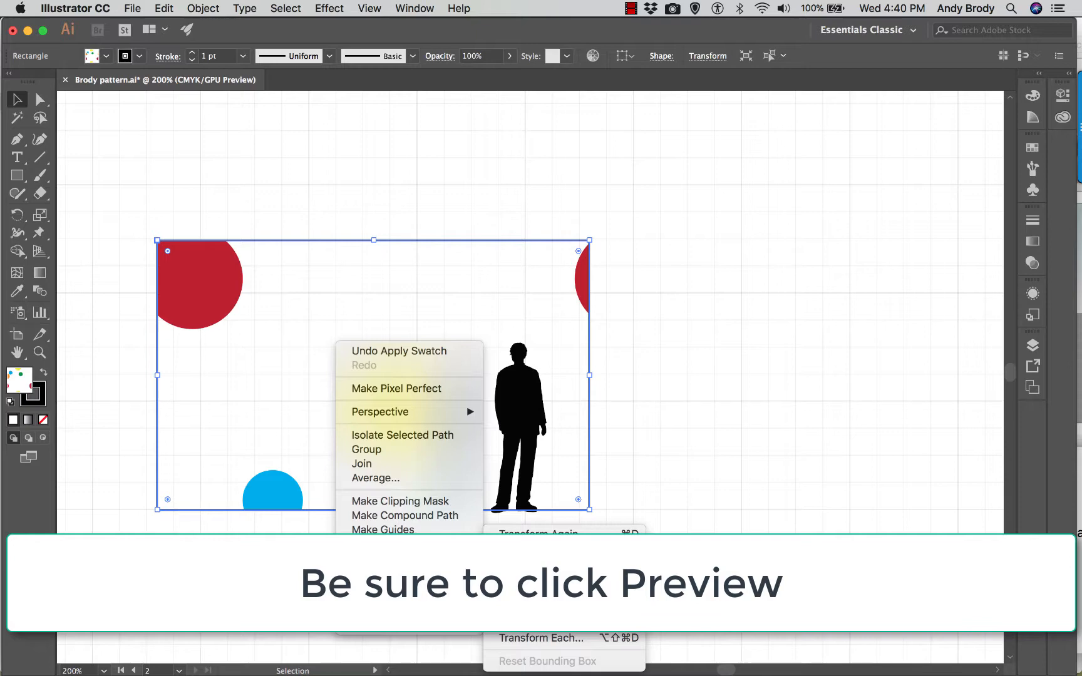
pyautogui.click(523, 600)
pyautogui.moveTo(578, 151); pyautogui.dragTo(677, 181)
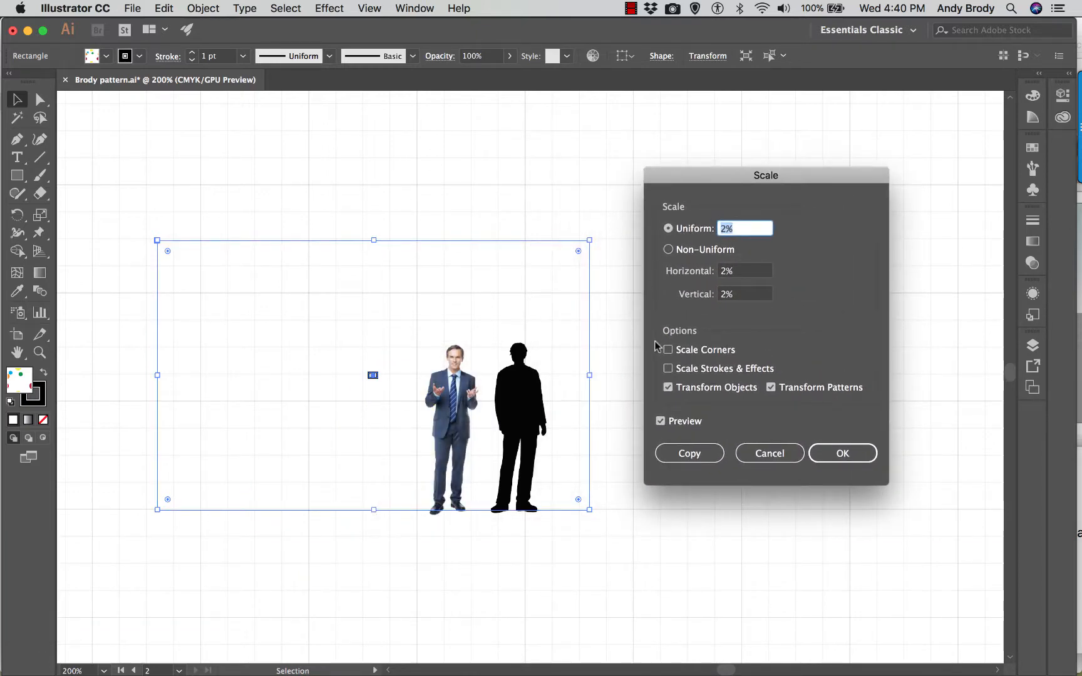
pyautogui.click(724, 228)
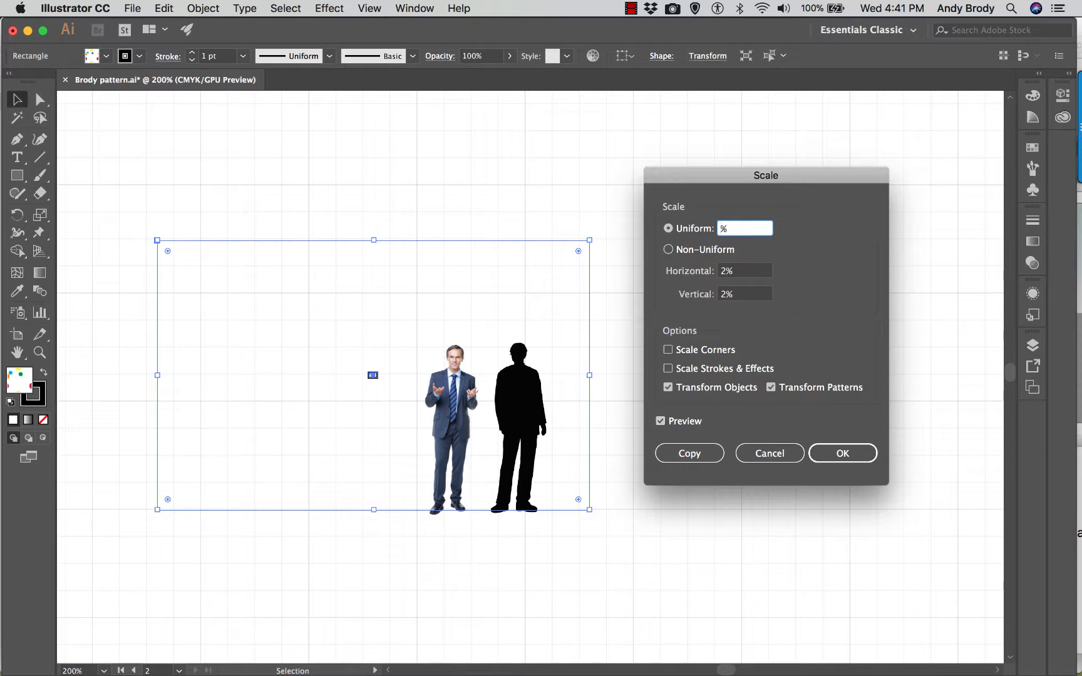
pyautogui.click(738, 270)
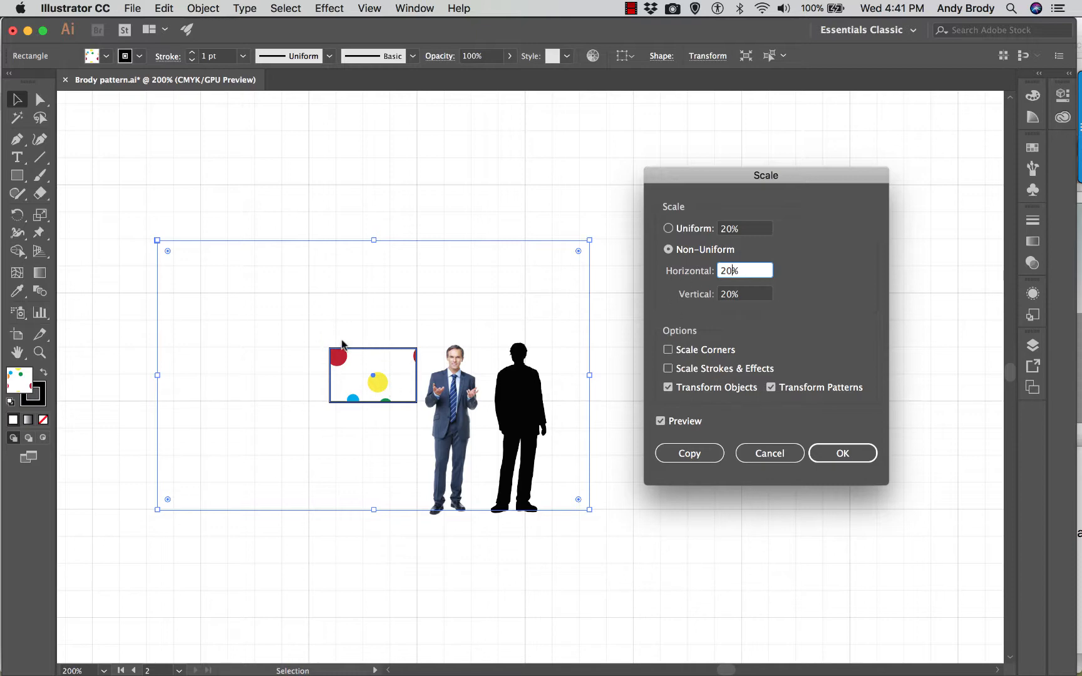
pyautogui.click(668, 387)
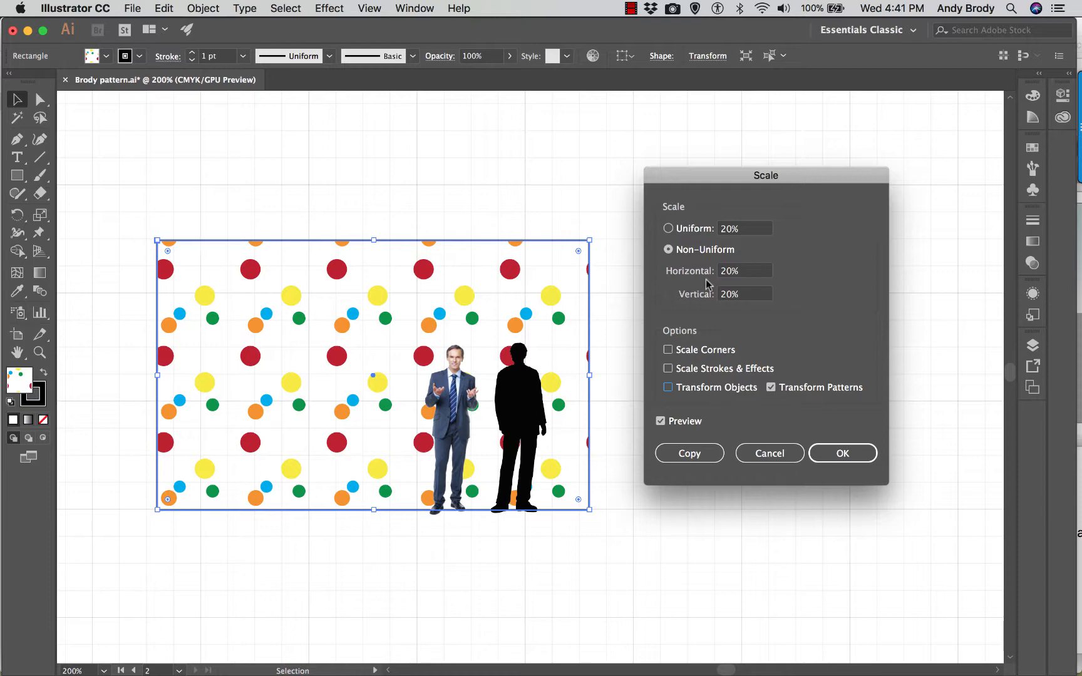
# - Try the wall pattern at 10%, then set its uniform scale to 5% and apply it
pyautogui.click(726, 231)
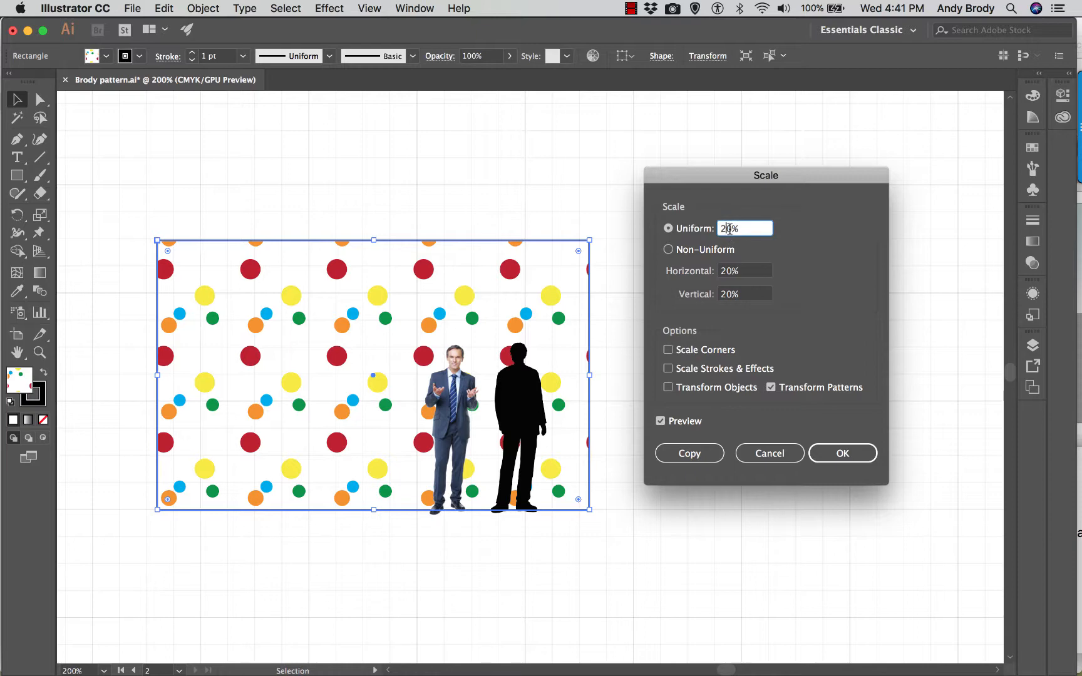
pyautogui.press('BackSpace')
pyautogui.click(745, 271)
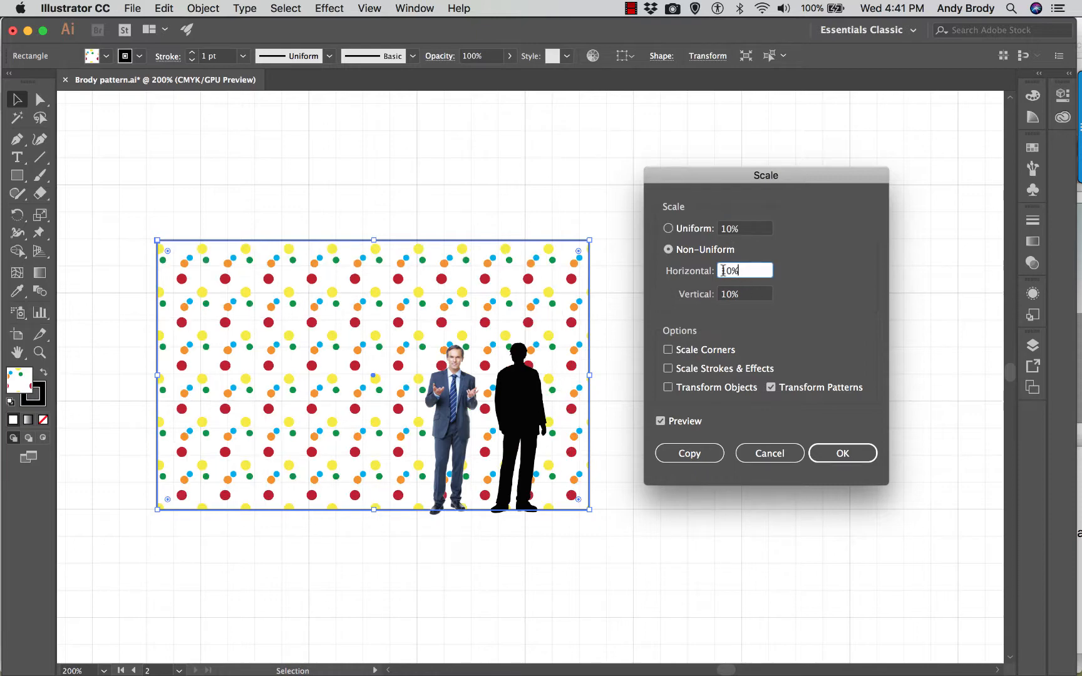
pyautogui.click(729, 232)
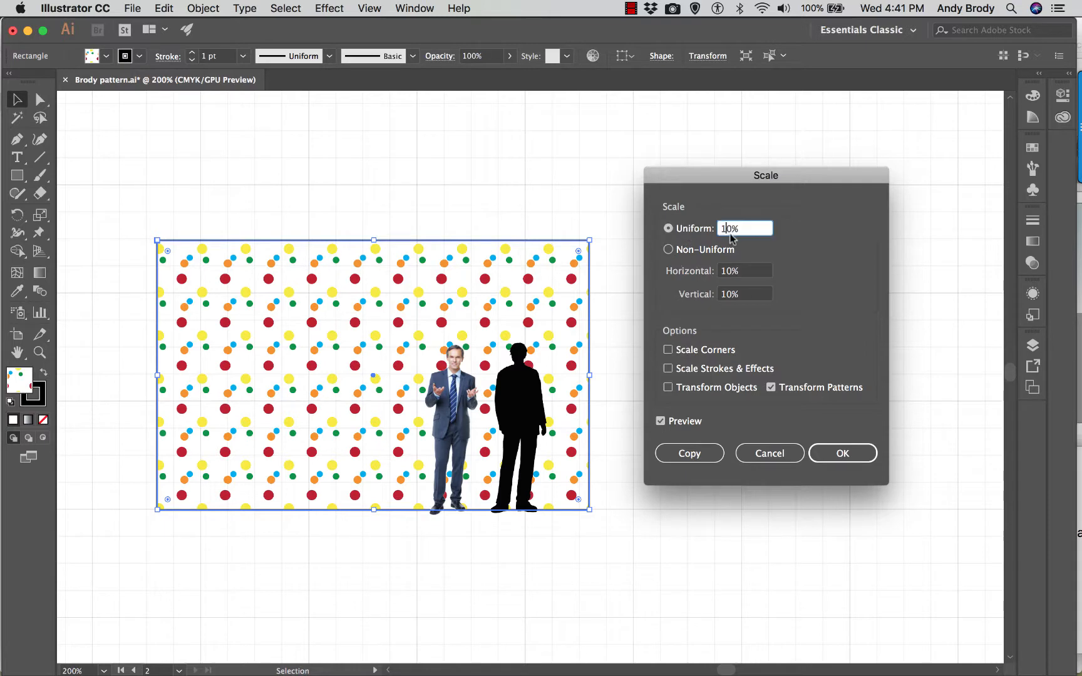
pyautogui.write('5')
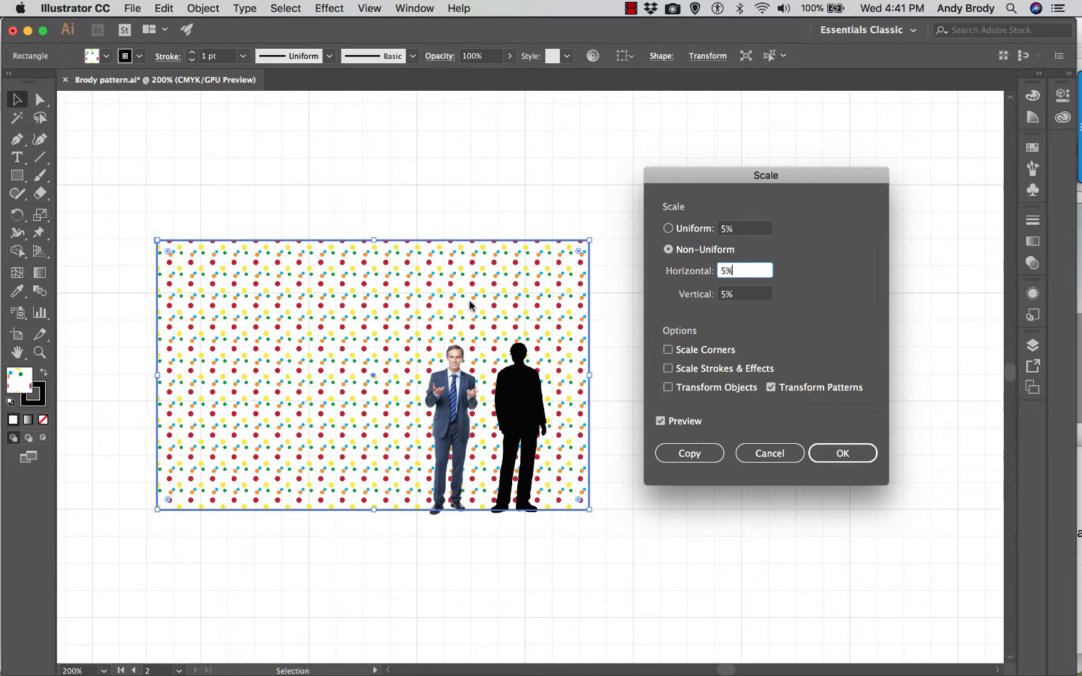
pyautogui.click(825, 455)
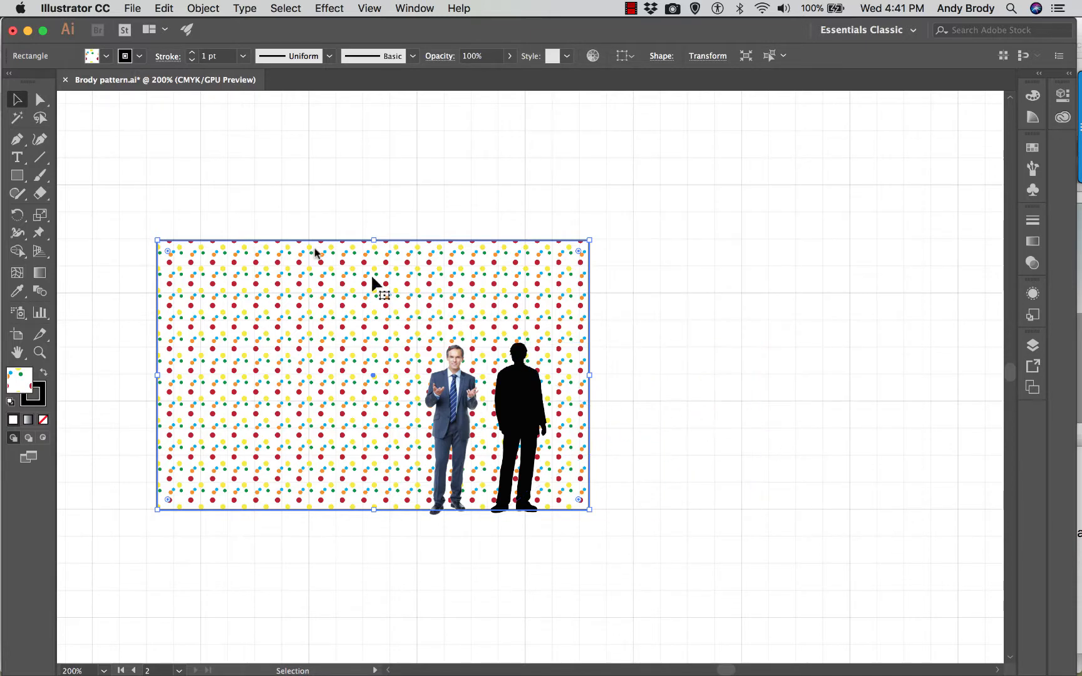
# - Set the wall rectangle's stroke weight to 2 pt with the Basic brush definition and deselect it
pyautogui.click(238, 231)
pyautogui.click(278, 241)
pyautogui.click(412, 57)
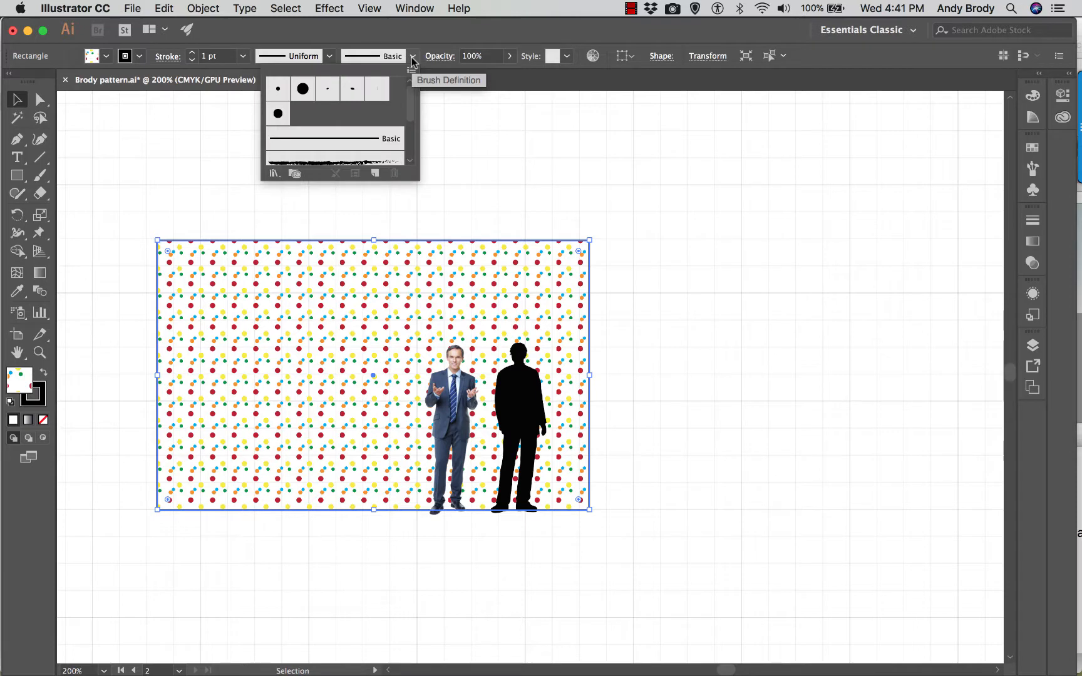
pyautogui.moveTo(410, 96)
pyautogui.mouseDown()
pyautogui.moveTo(411, 140)
pyautogui.moveTo(413, 56)
pyautogui.mouseUp()
pyautogui.click(375, 136)
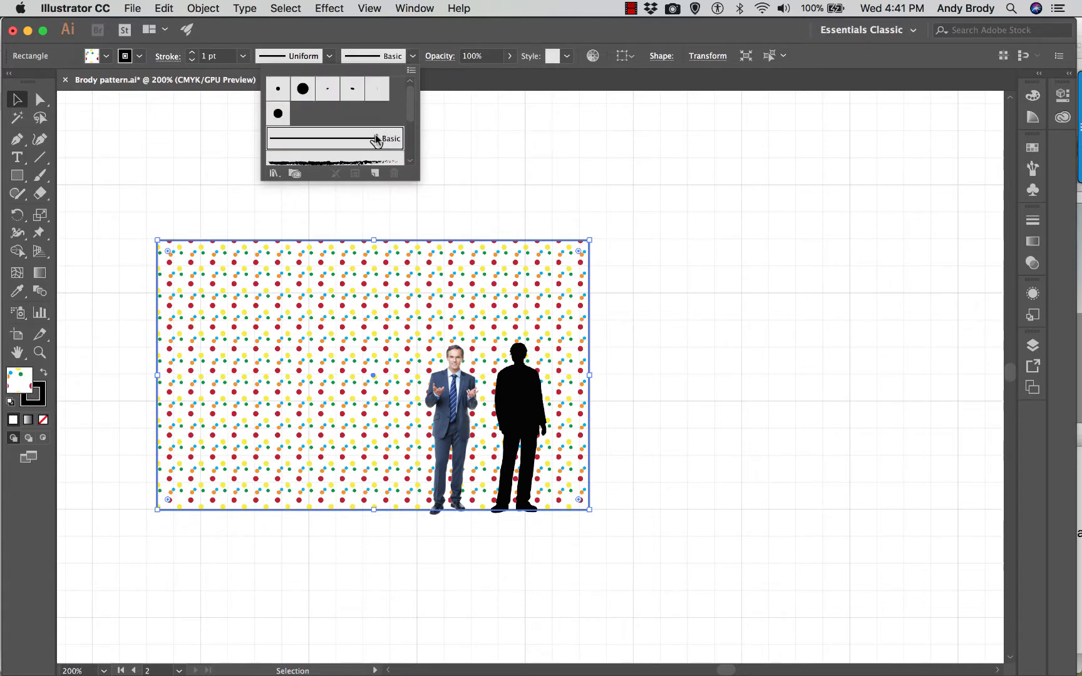
pyautogui.click(243, 56)
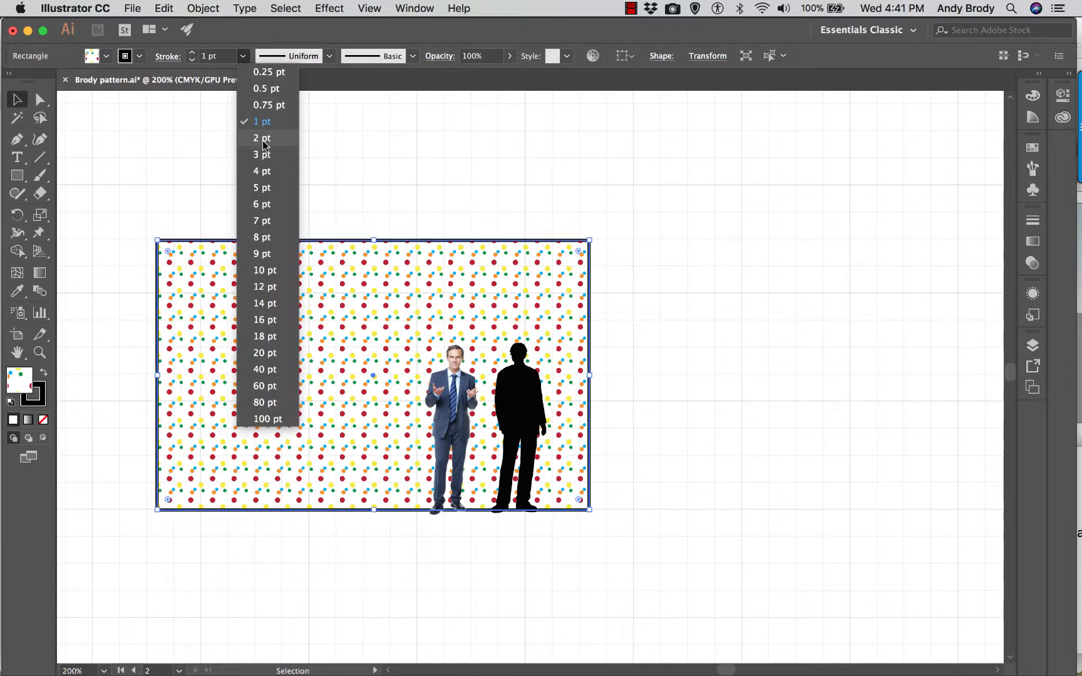
pyautogui.click(263, 138)
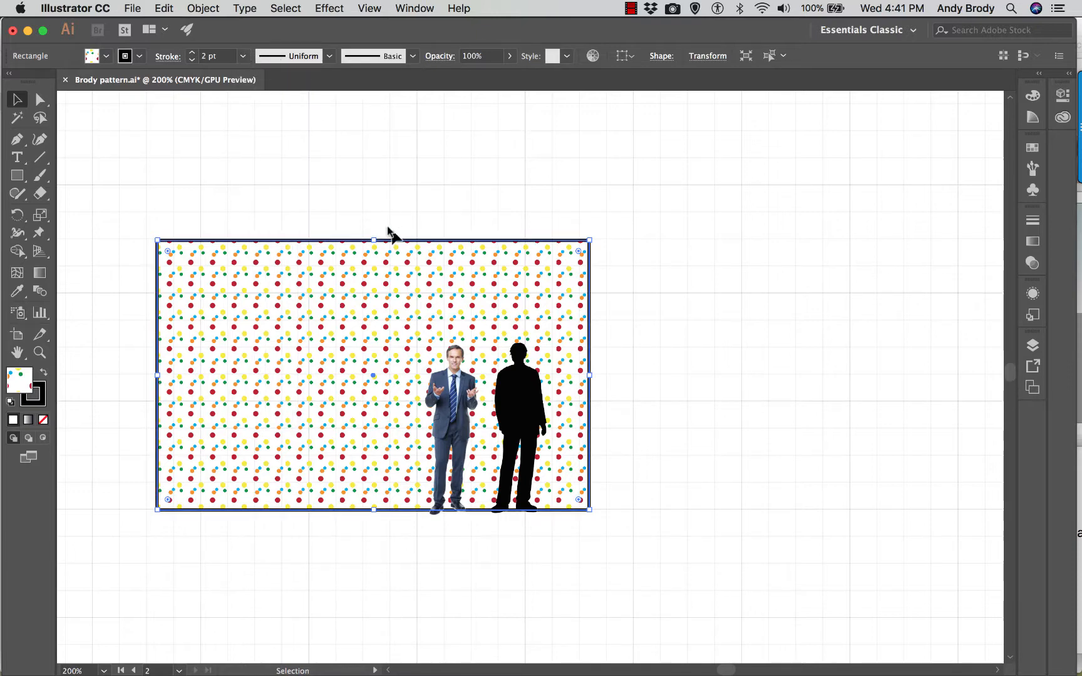
pyautogui.click(411, 217)
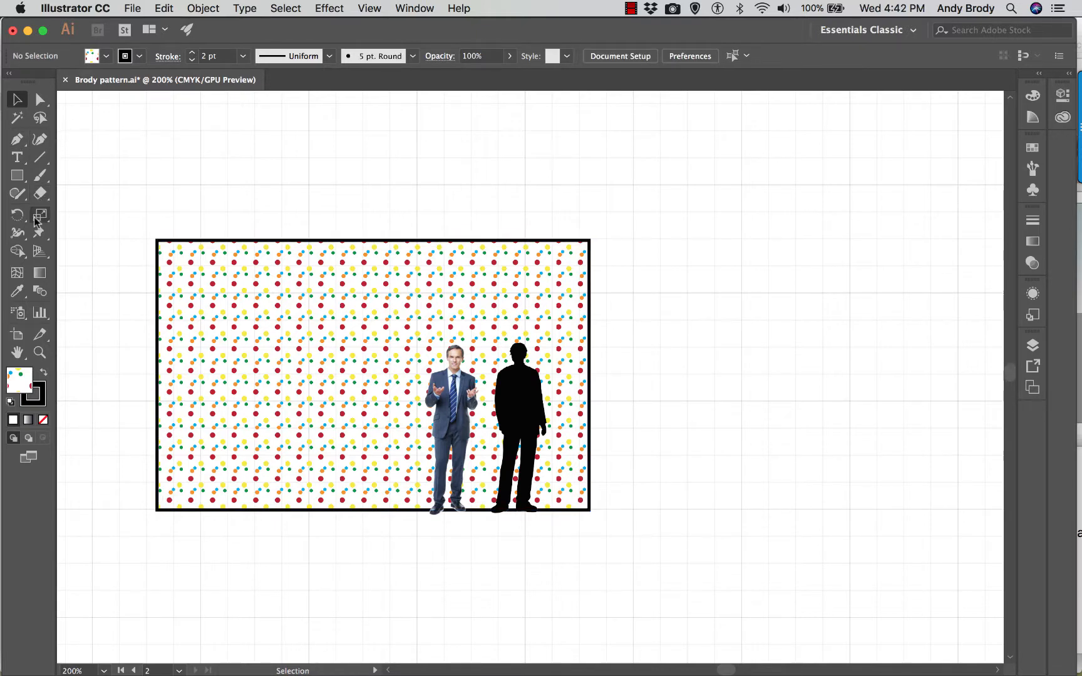
# - Draw a vertical break line with the Pen tool along the wall's right edge, about 2.9 in long, extending past both ends with a zigzag near the middle
pyautogui.click(17, 142)
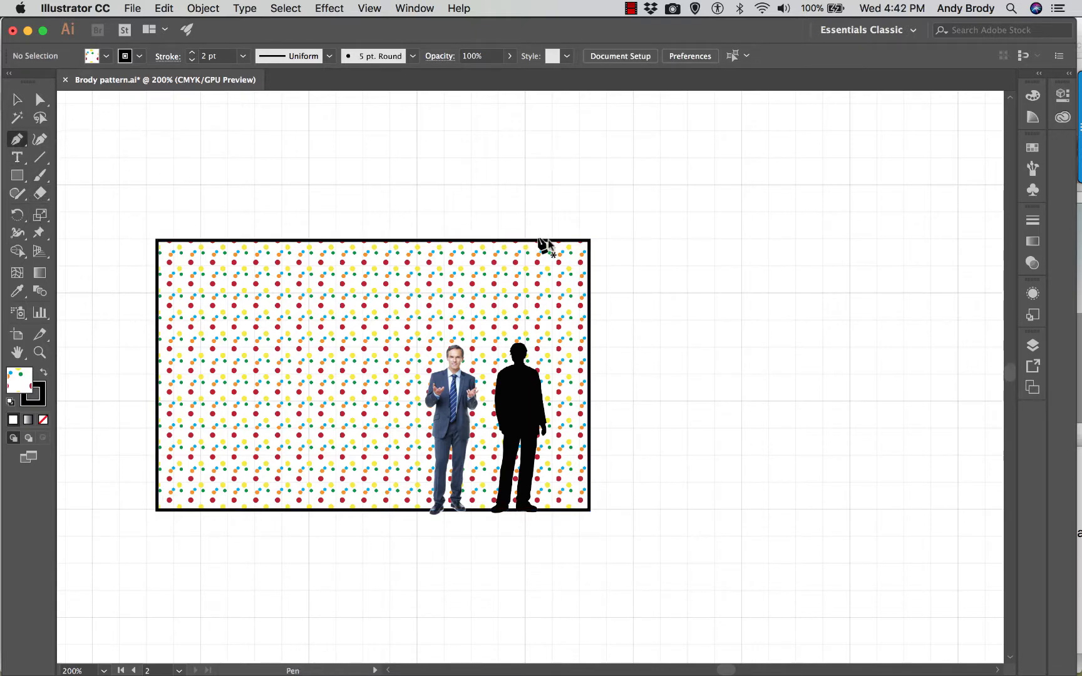
pyautogui.click(589, 217)
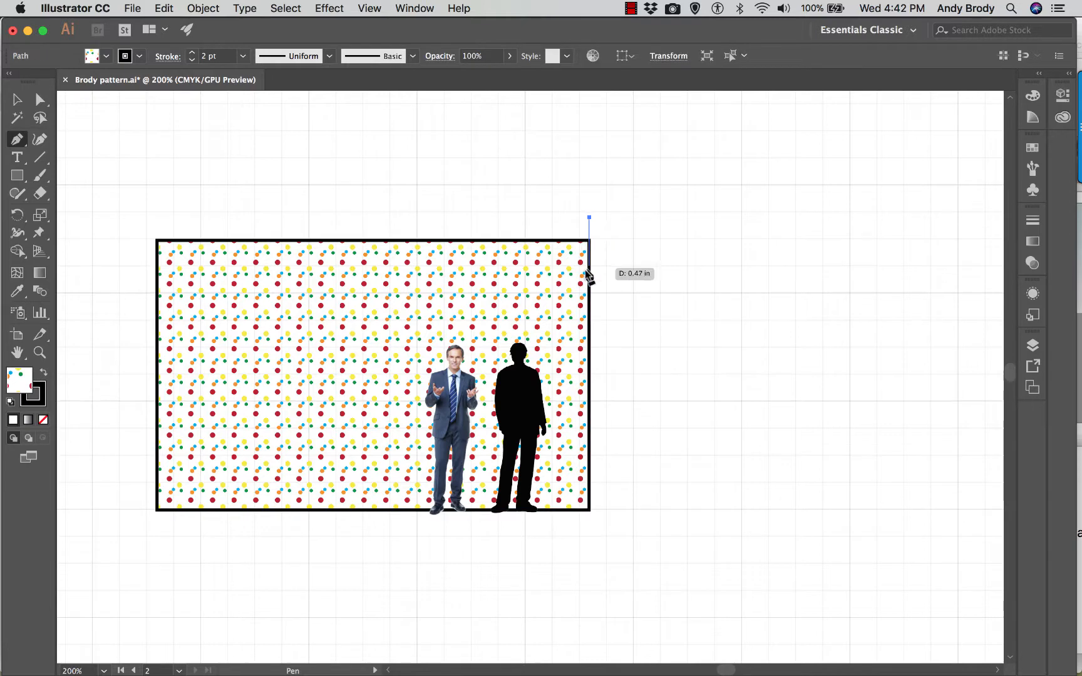
pyautogui.moveTo(590, 337); pyautogui.dragTo(600, 346)
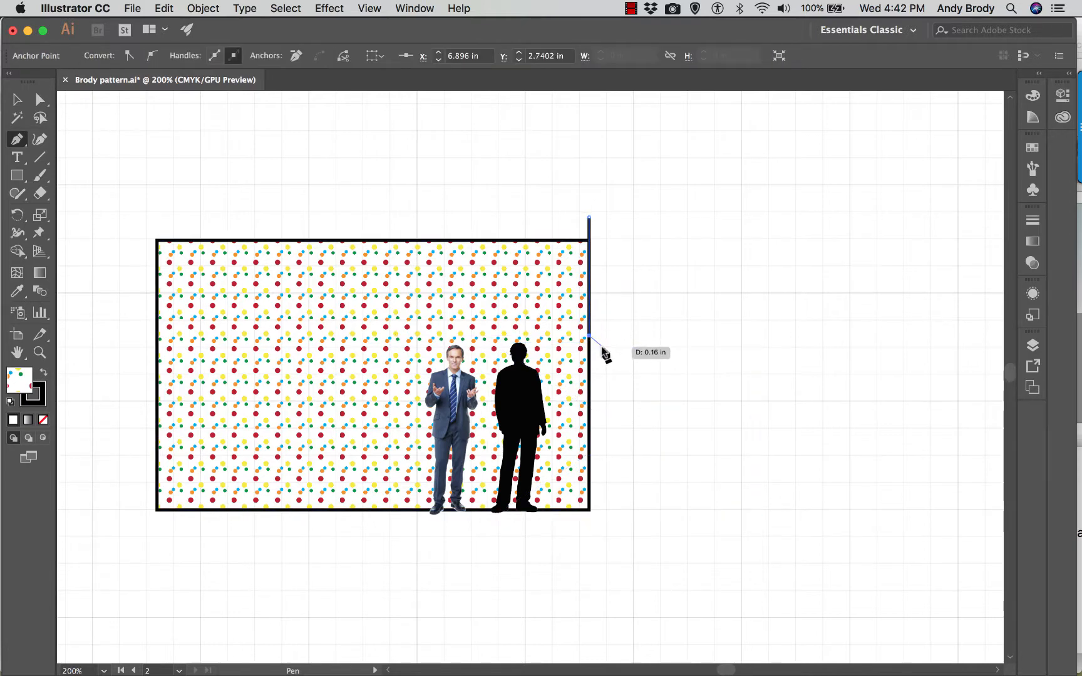
pyautogui.click(572, 361)
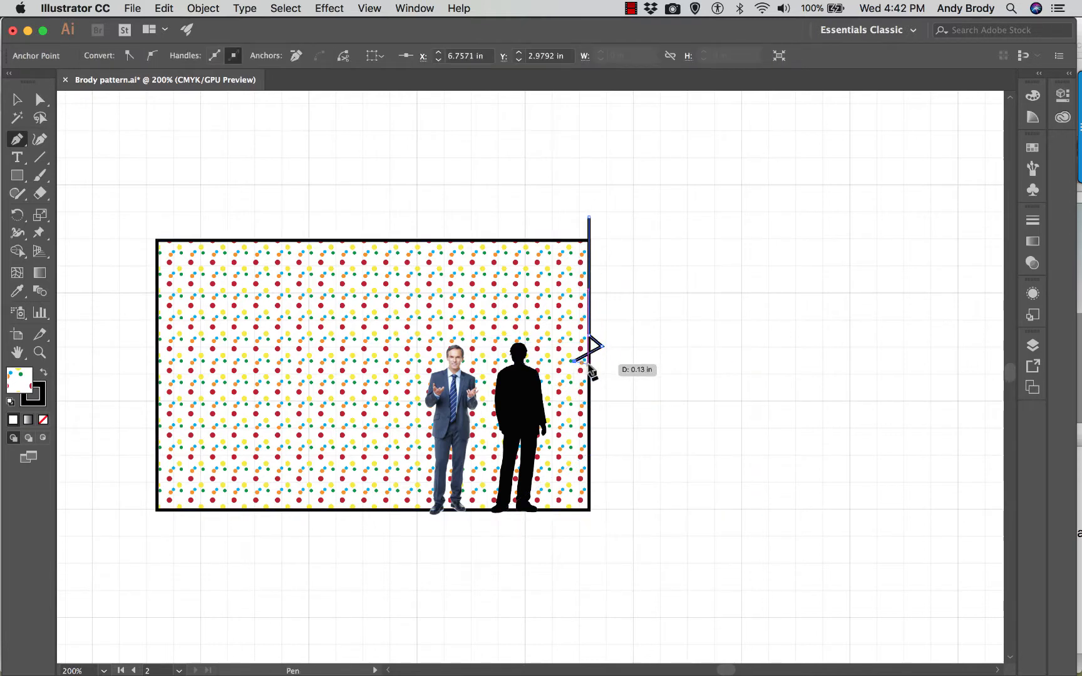
pyautogui.click(588, 363)
pyautogui.click(588, 529)
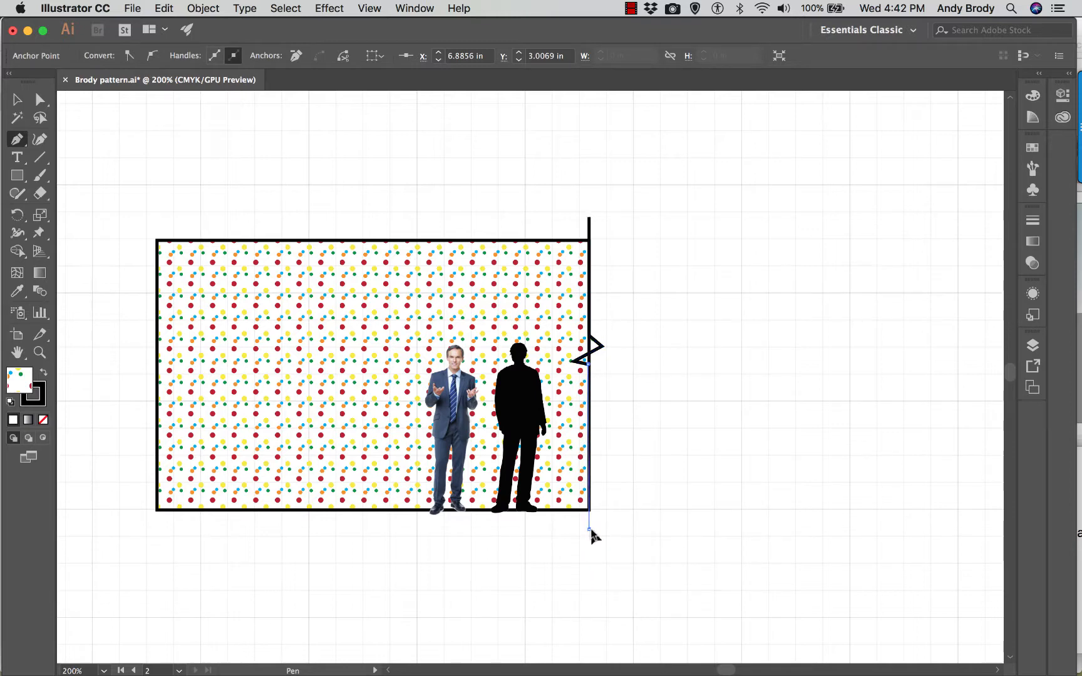
pyautogui.press('v')
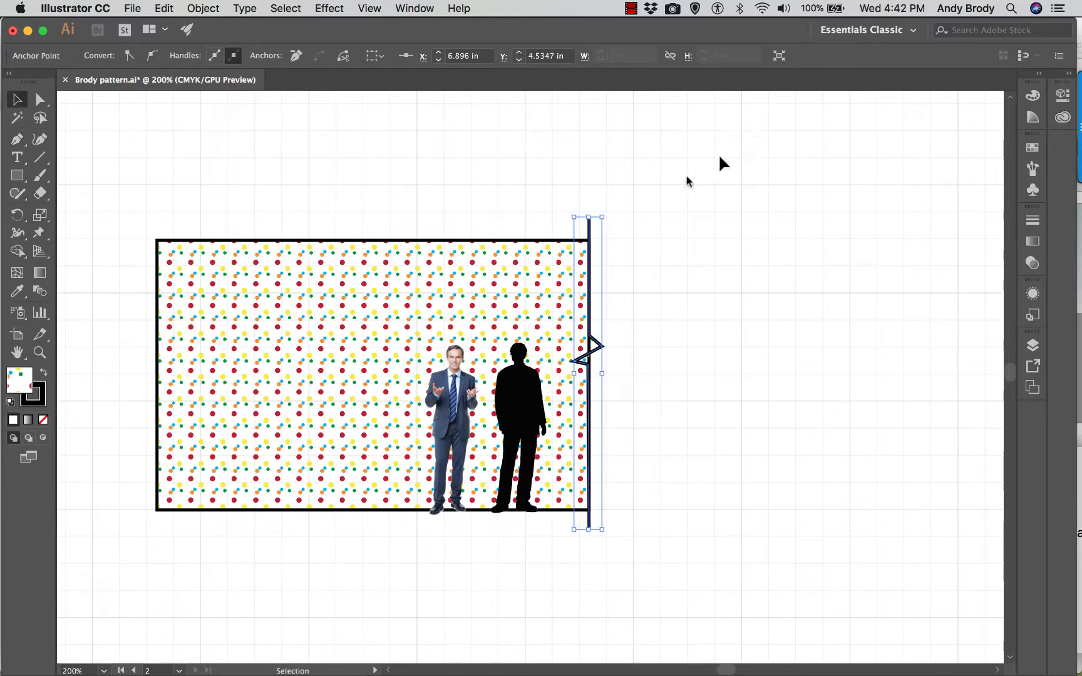
pyautogui.click(210, 174)
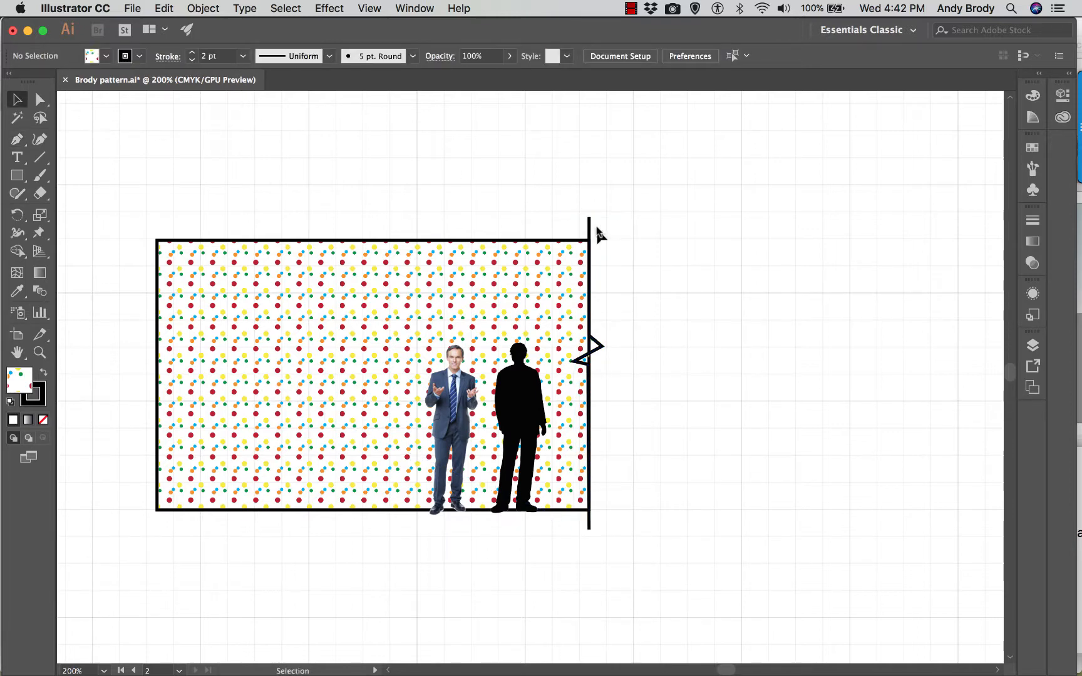
# - Set the break line's stroke weight to 5 pt
pyautogui.click(593, 224)
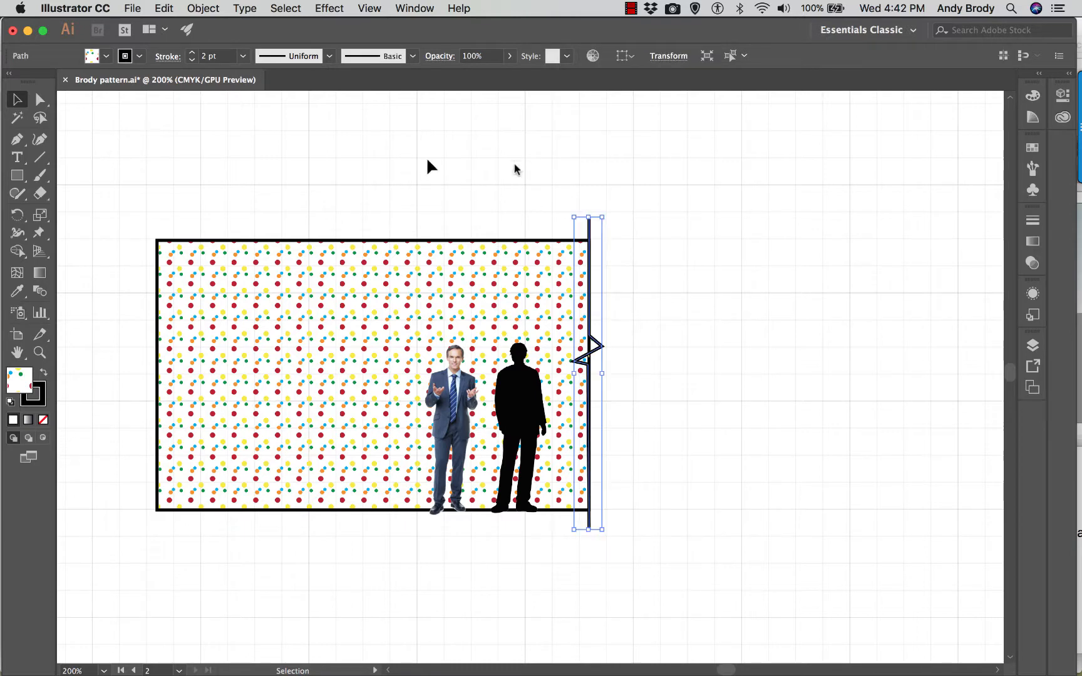
pyautogui.click(242, 57)
pyautogui.click(261, 181)
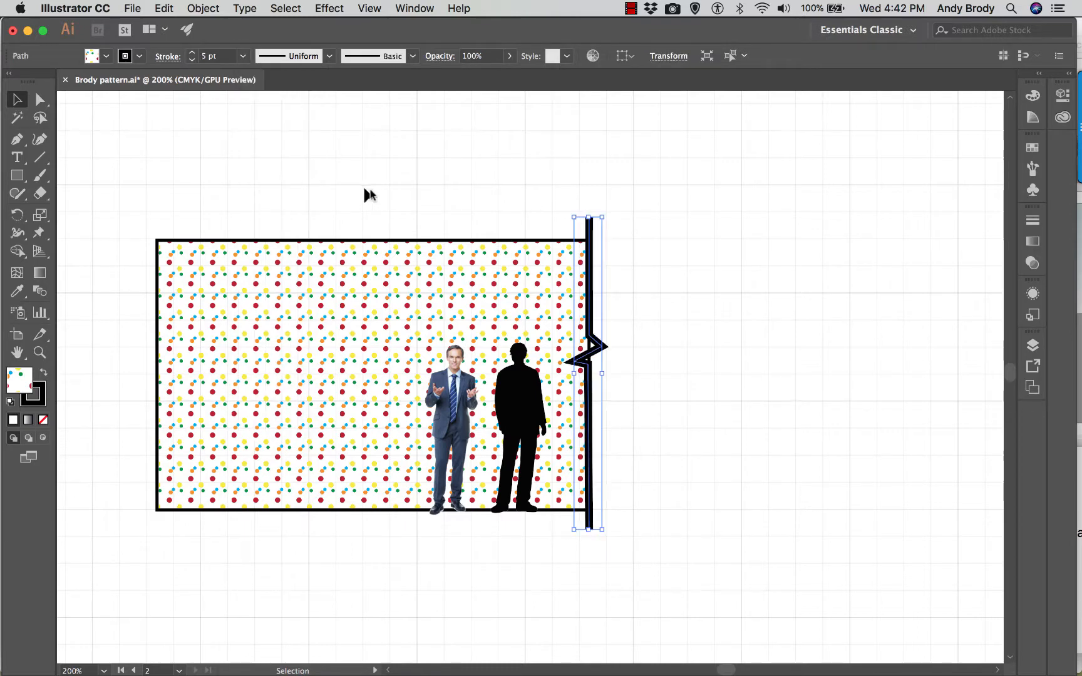
# - Deselect the break line and check the wall rectangle's stroke settings
pyautogui.click(399, 175)
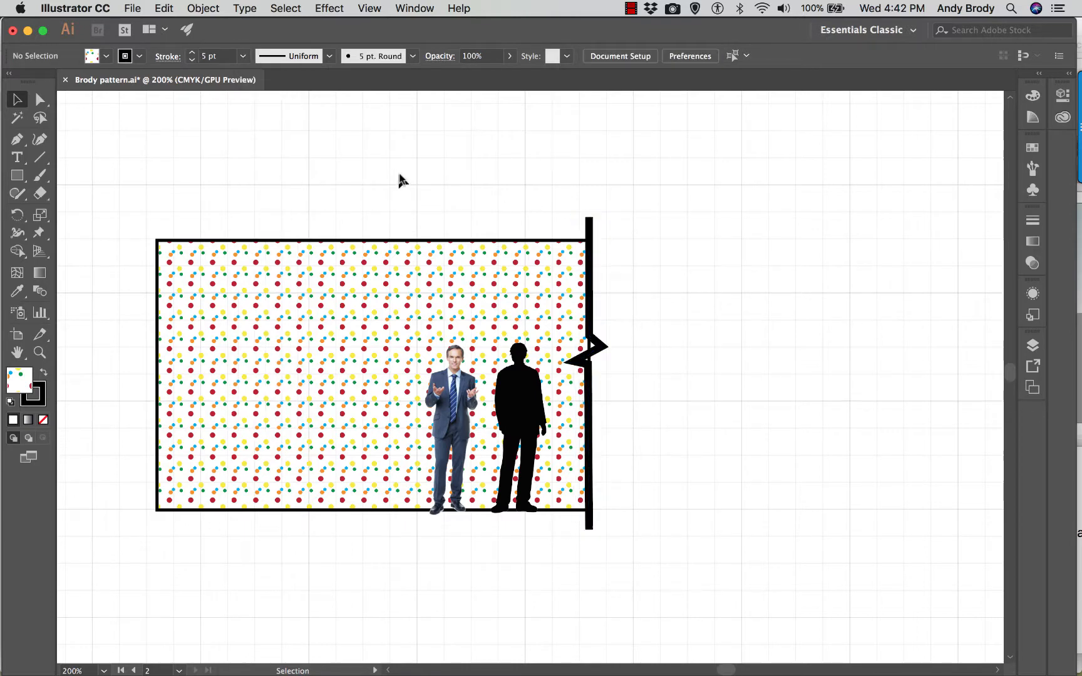
pyautogui.click(391, 241)
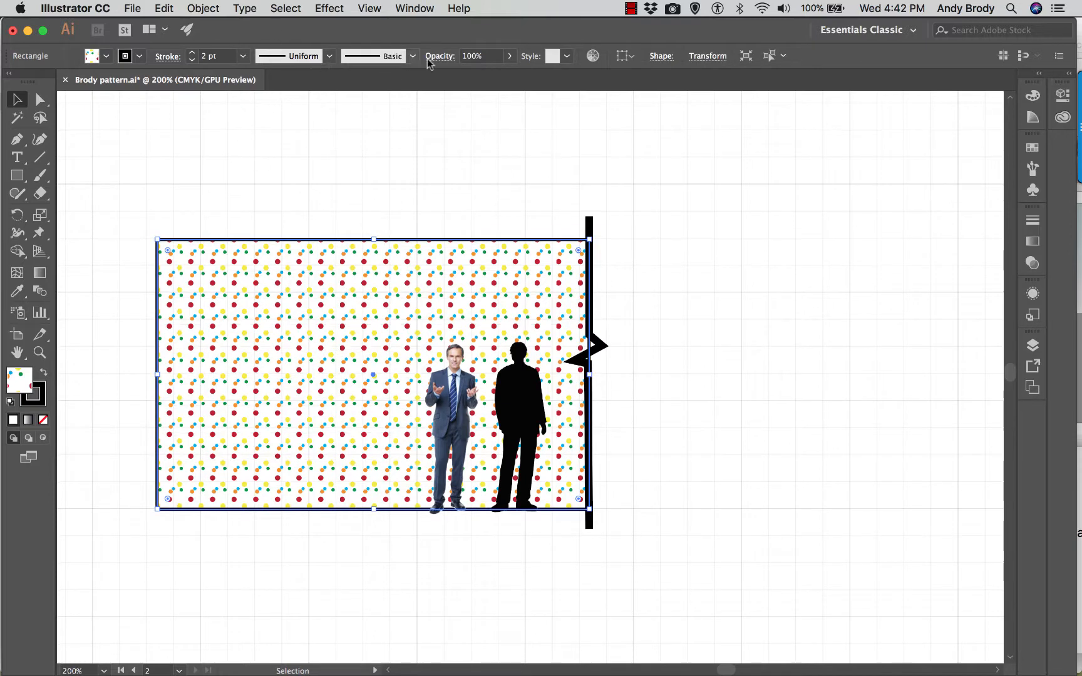
pyautogui.click(460, 174)
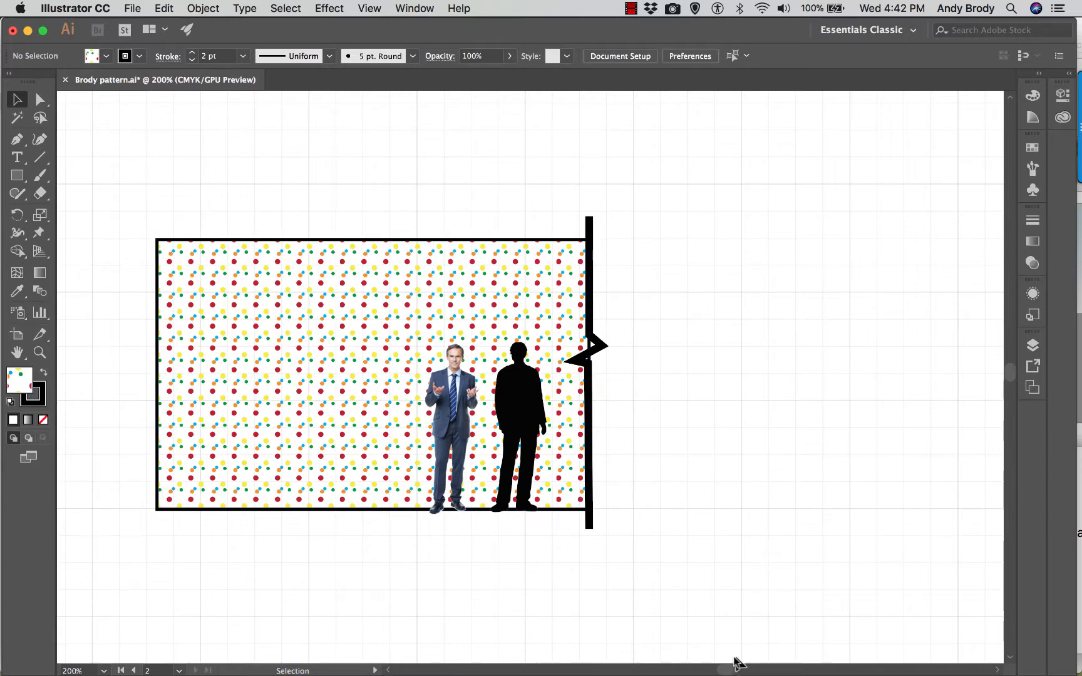
pyautogui.moveTo(726, 668); pyautogui.dragTo(727, 669)
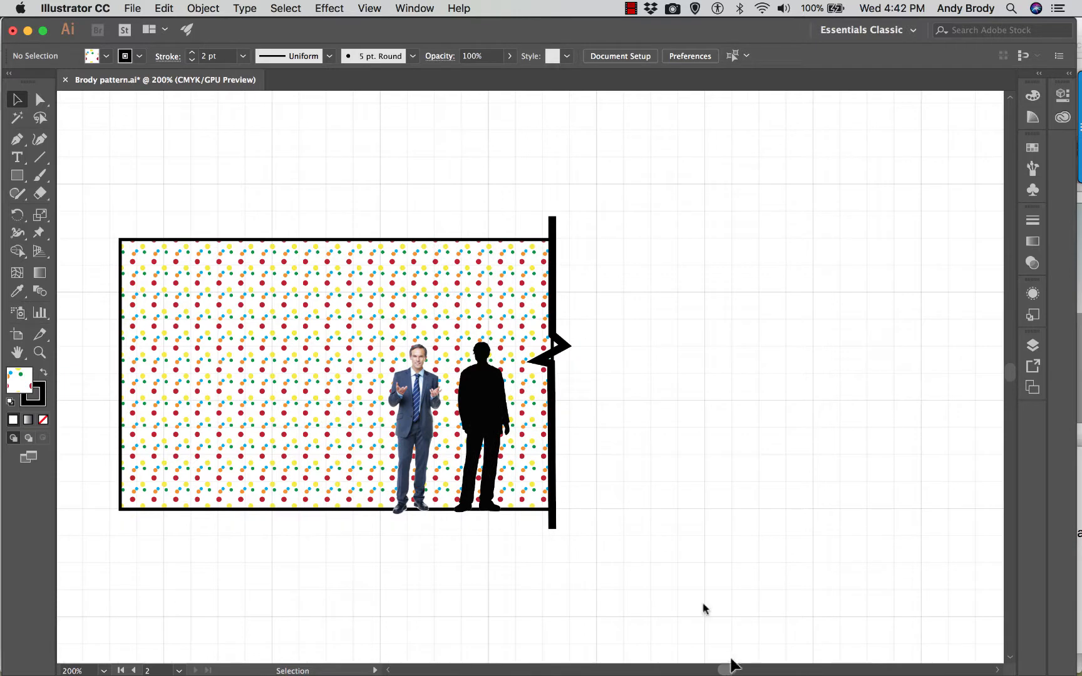
pyautogui.click(22, 178)
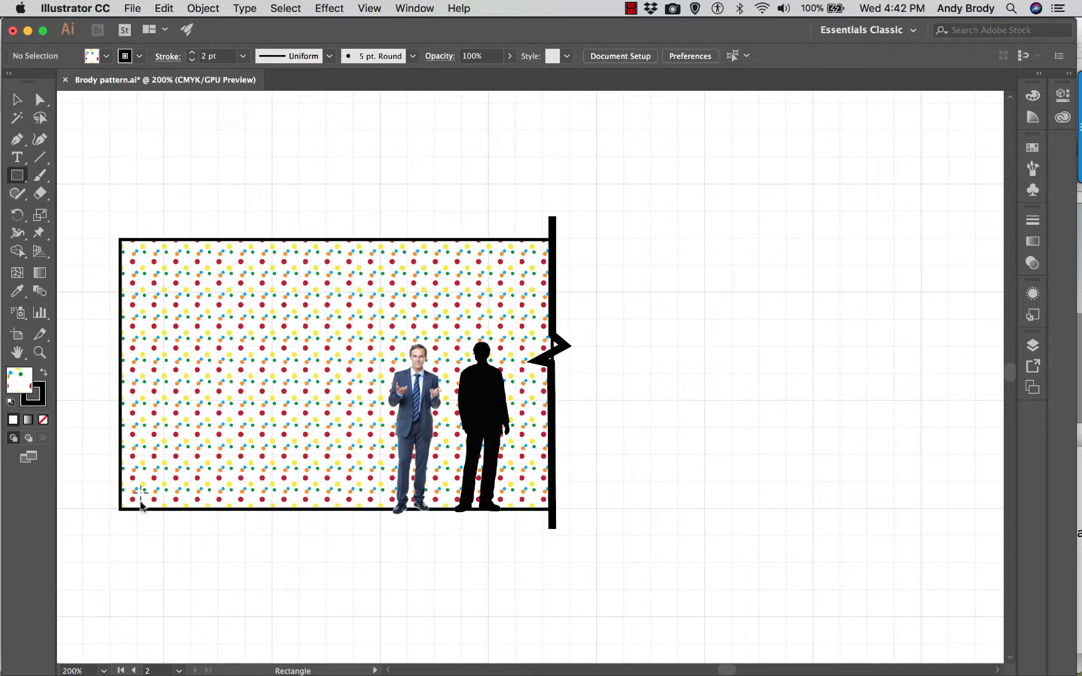
pyautogui.click(120, 507)
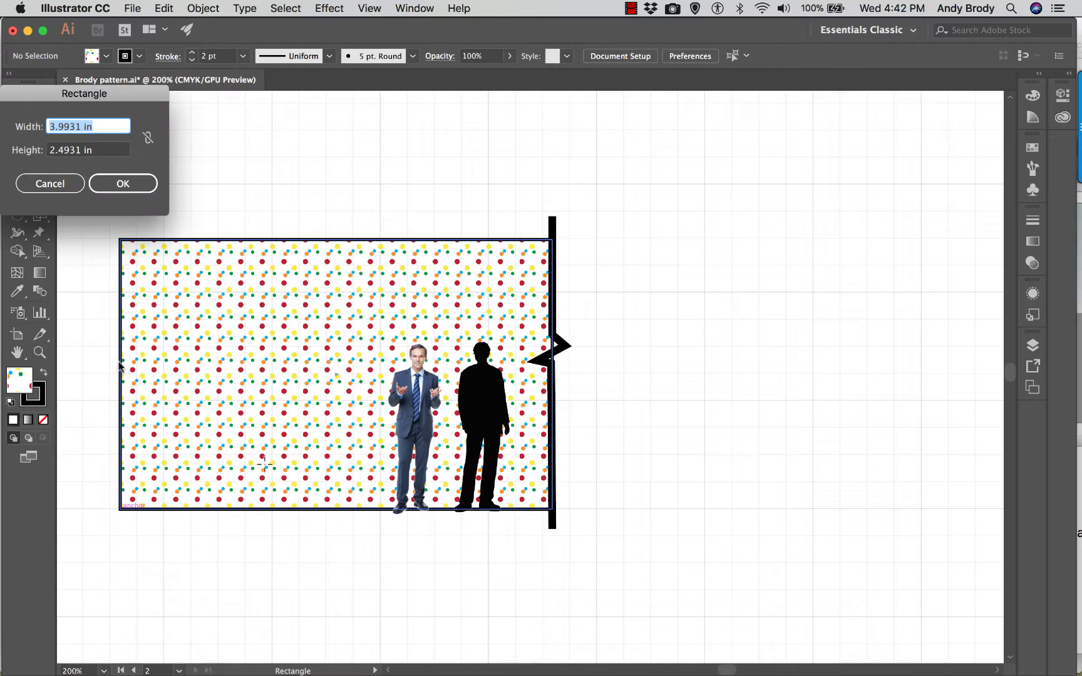
pyautogui.click(123, 183)
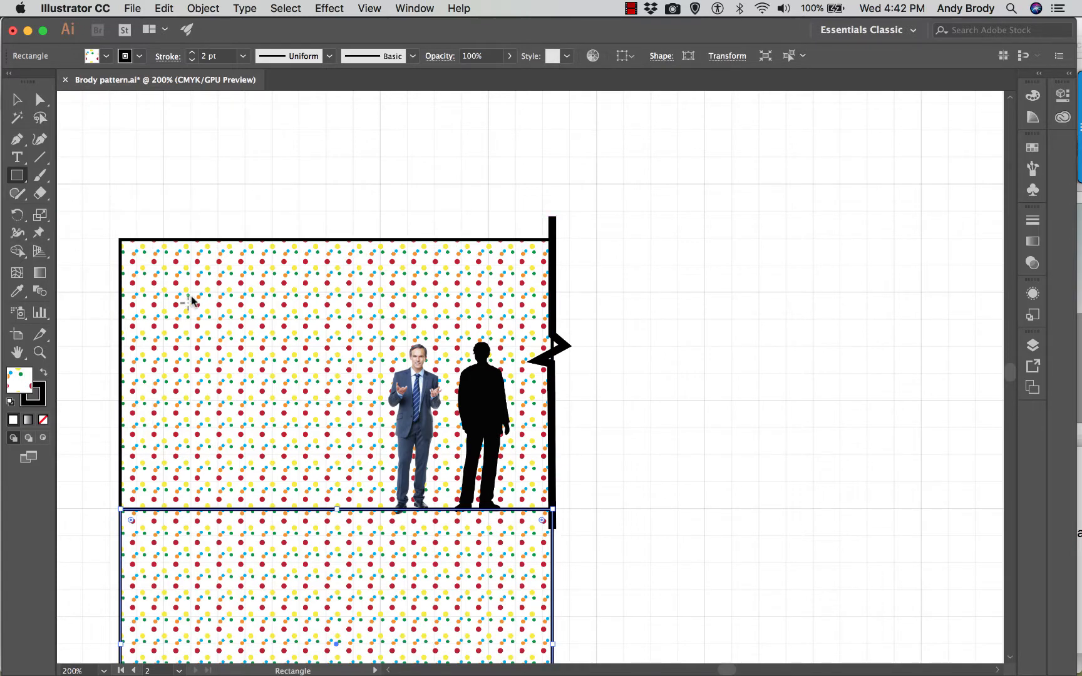
pyautogui.hotkey('ctrl', 'z')
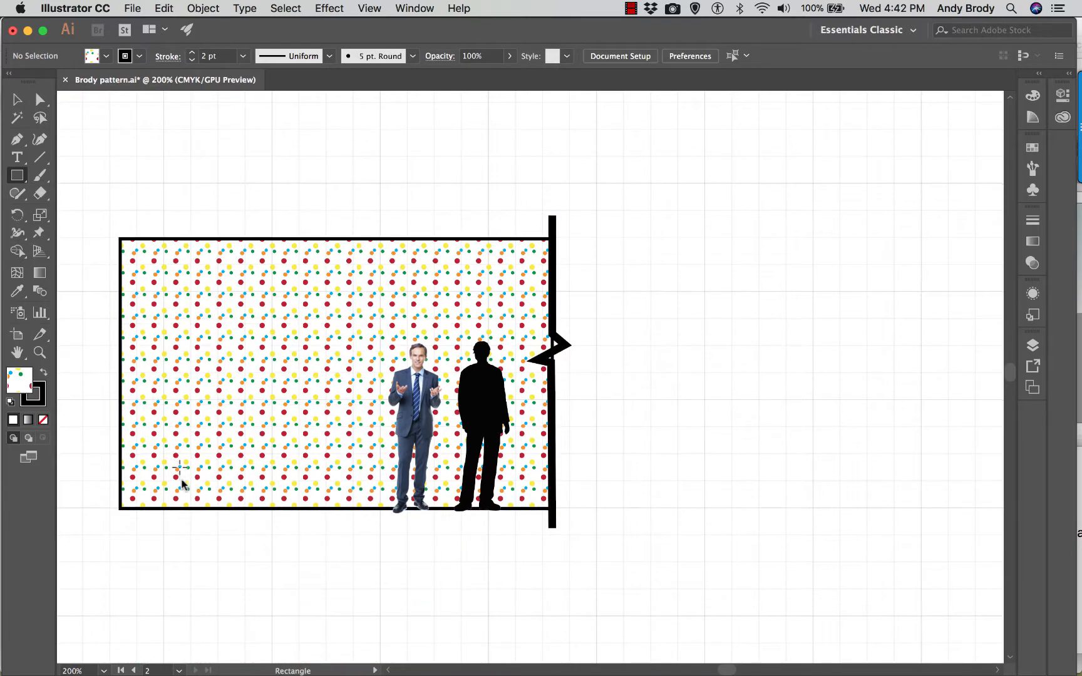
# - Draw a thin baseboard rectangle along the wall's full bottom edge with a 0.5 pt stroke and a light gray fill
pyautogui.moveTo(121, 508); pyautogui.dragTo(551, 495)
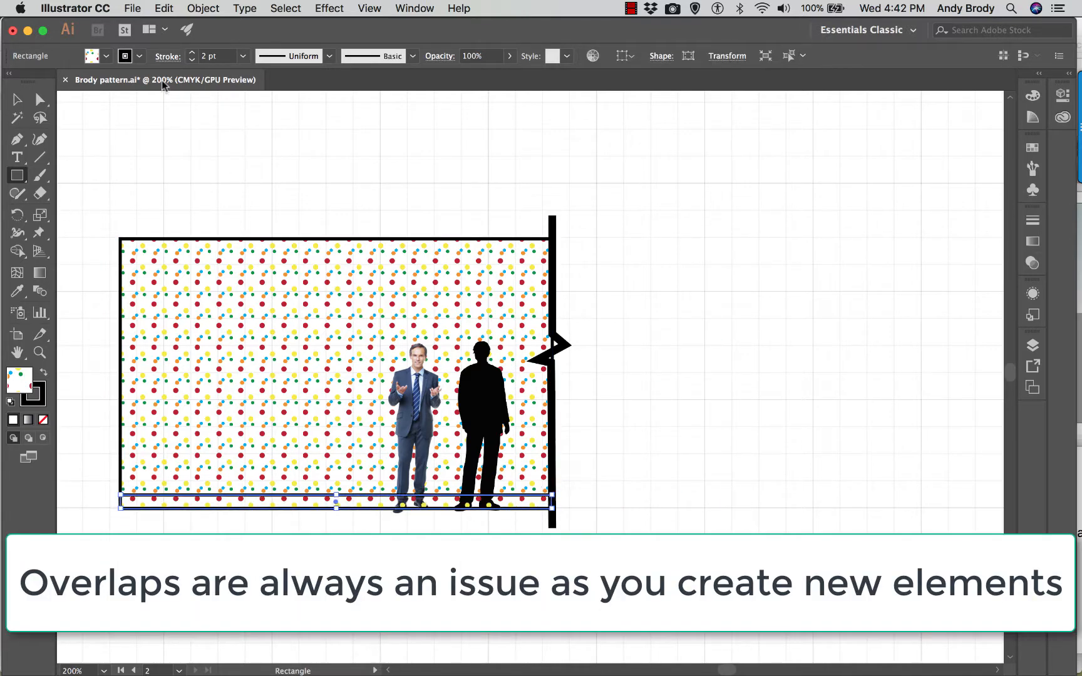
pyautogui.click(243, 56)
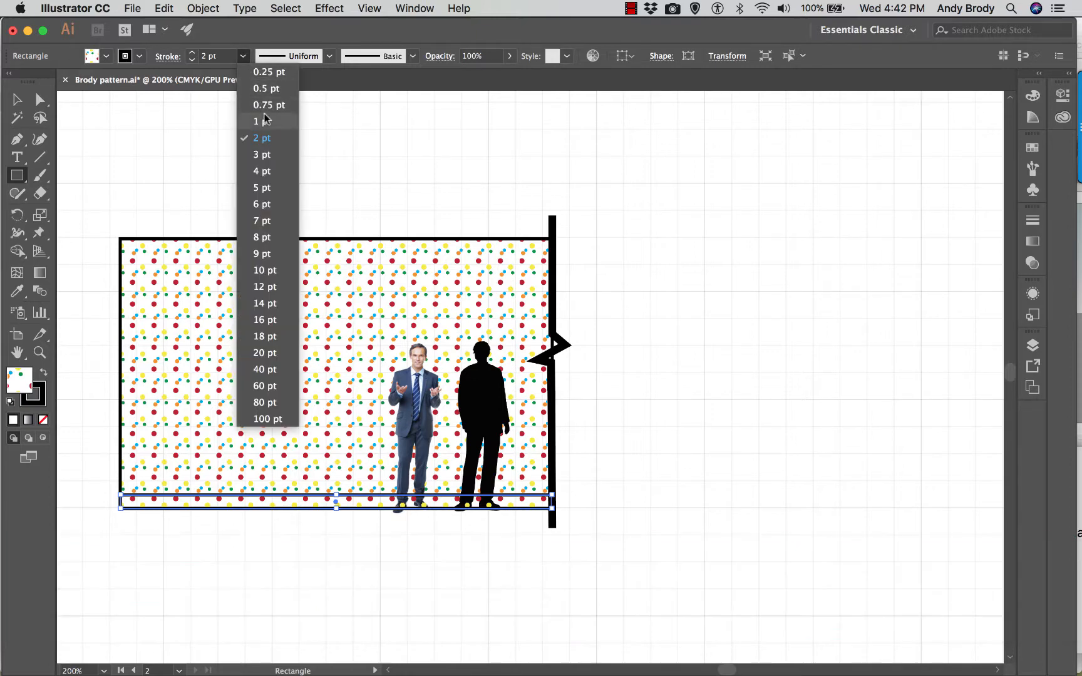
pyautogui.click(268, 89)
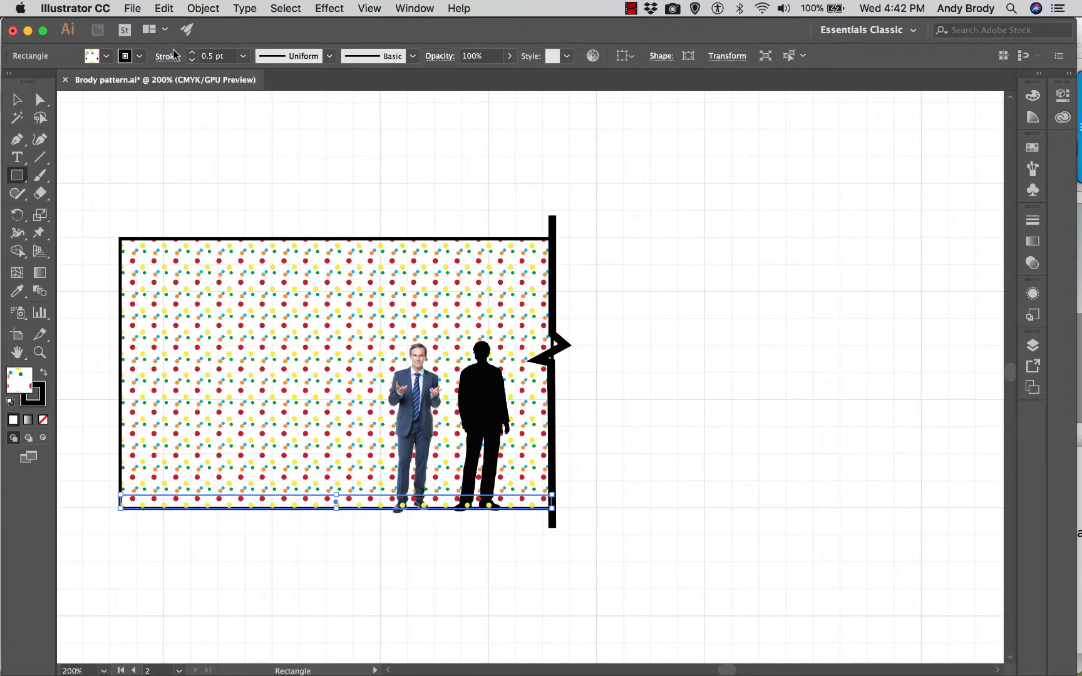
pyautogui.click(106, 56)
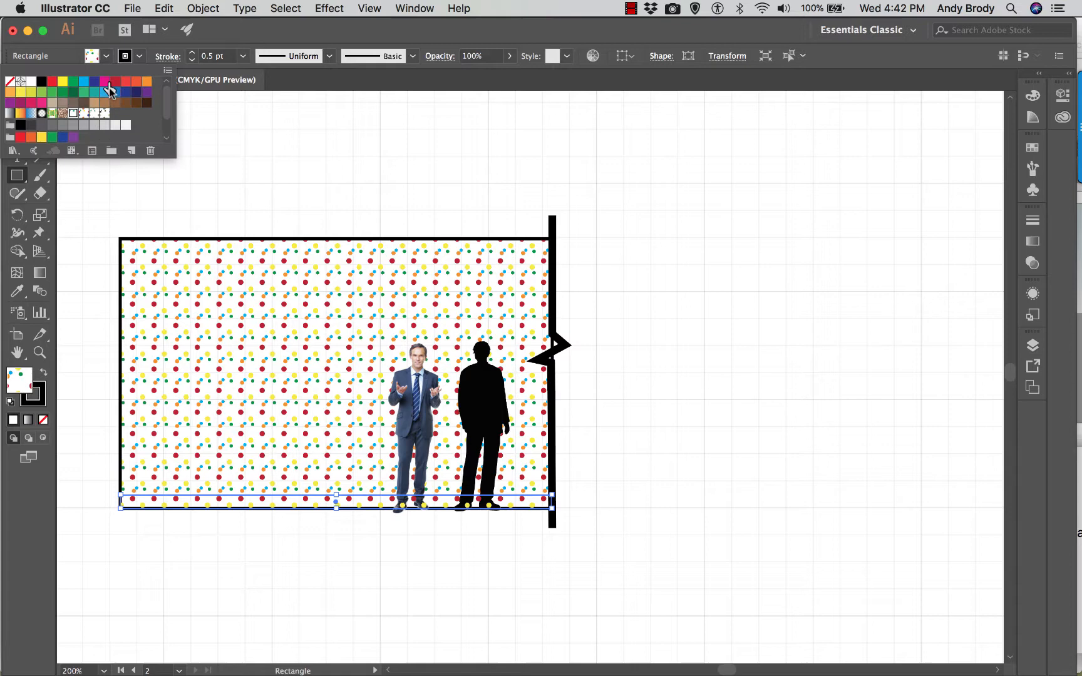
pyautogui.click(114, 124)
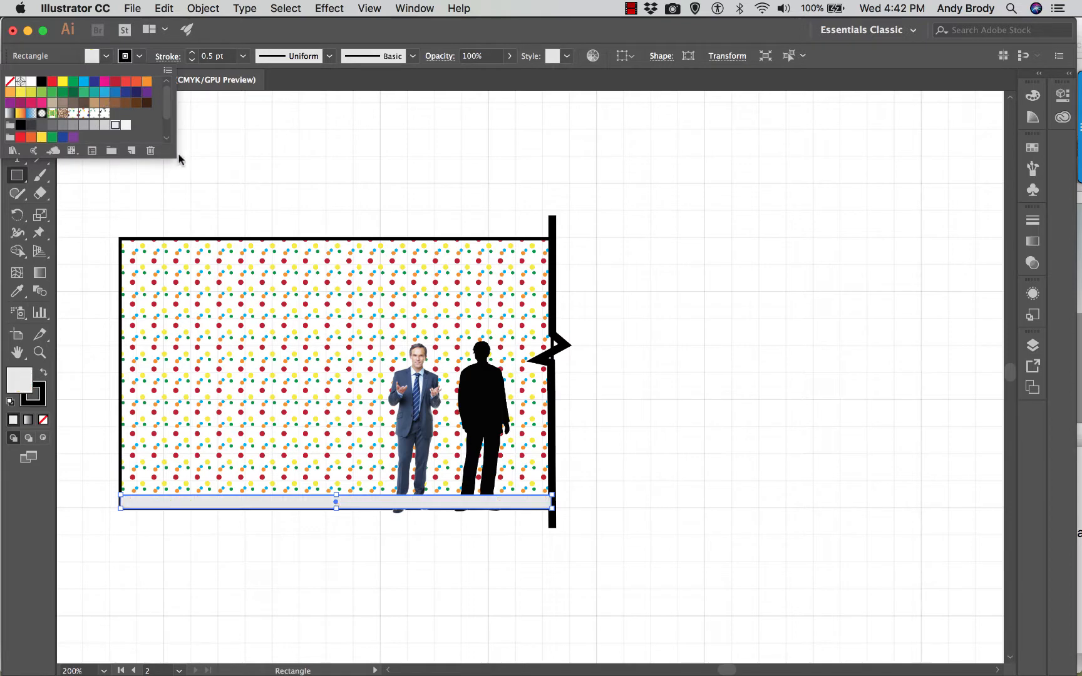
pyautogui.click(222, 213)
# - Bring both the suited man and the silhouette images to the front of the baseboard and deselect them
pyautogui.click(17, 99)
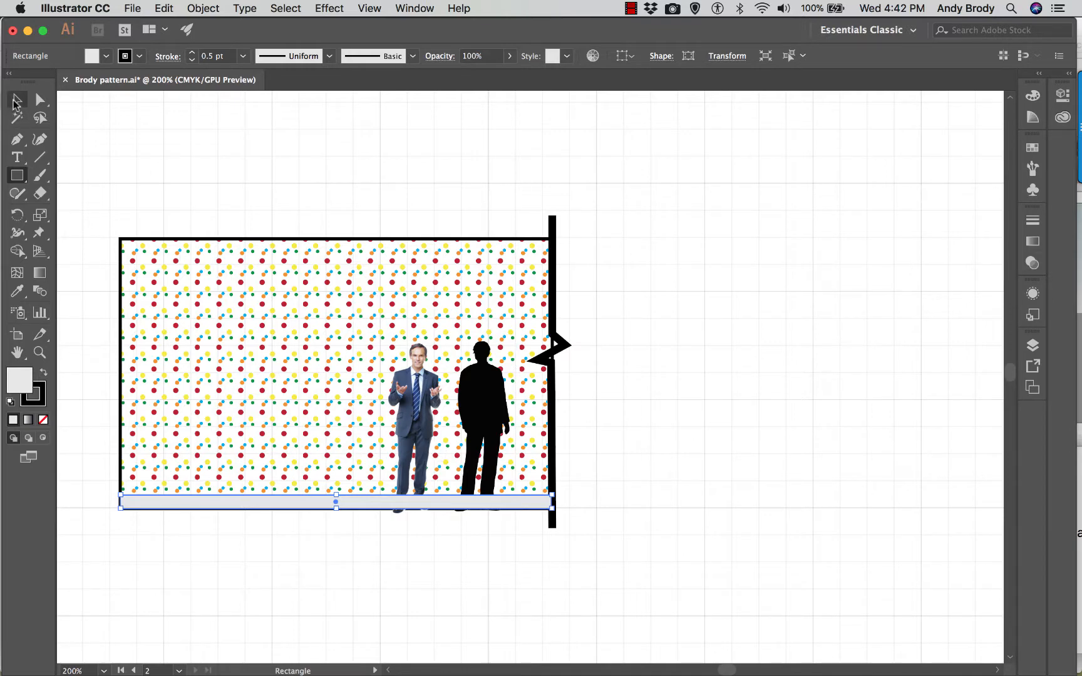
pyautogui.click(432, 413)
pyautogui.keyDown('shift'); pyautogui.click(428, 406); pyautogui.keyUp('shift')
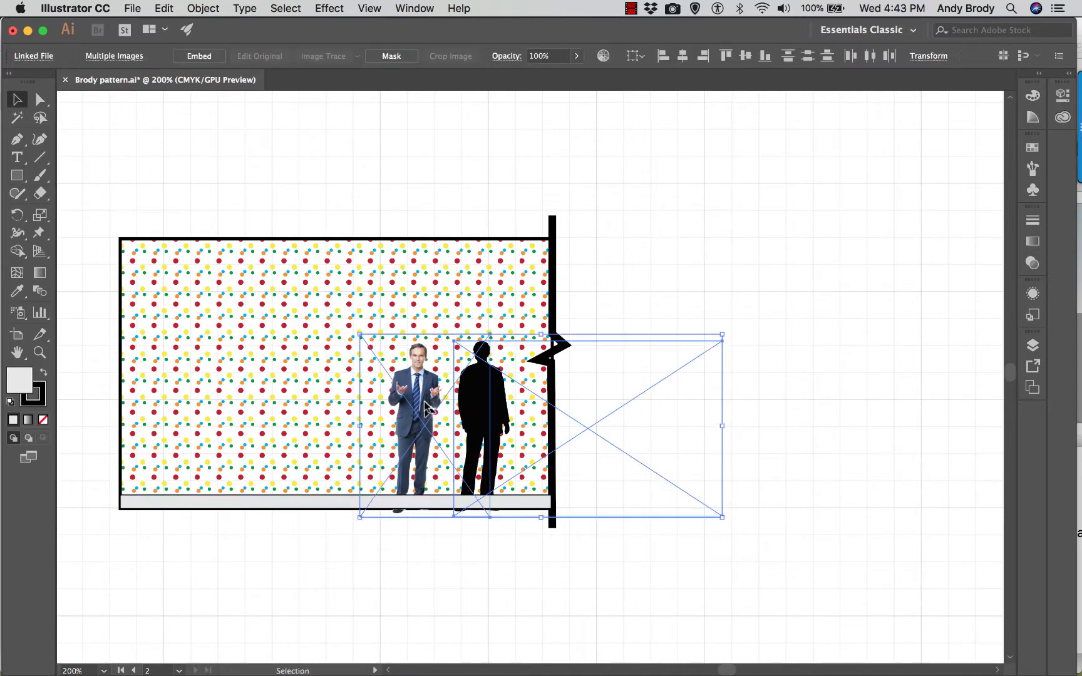
pyautogui.rightClick(424, 404)
pyautogui.moveTo(480, 504)
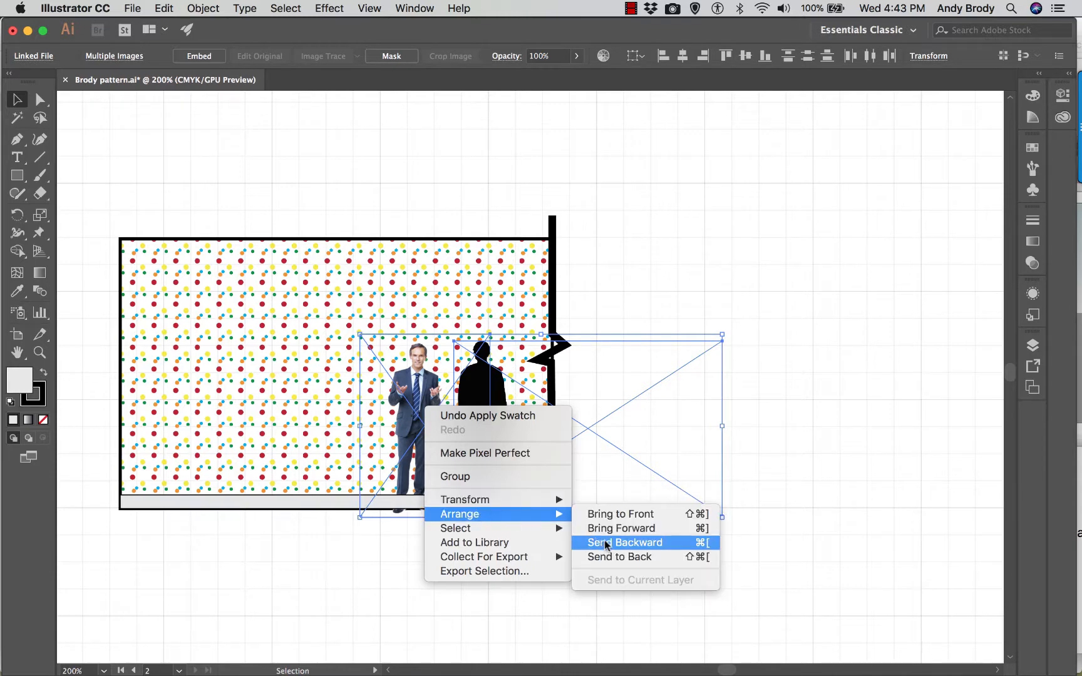
pyautogui.click(604, 513)
pyautogui.click(792, 312)
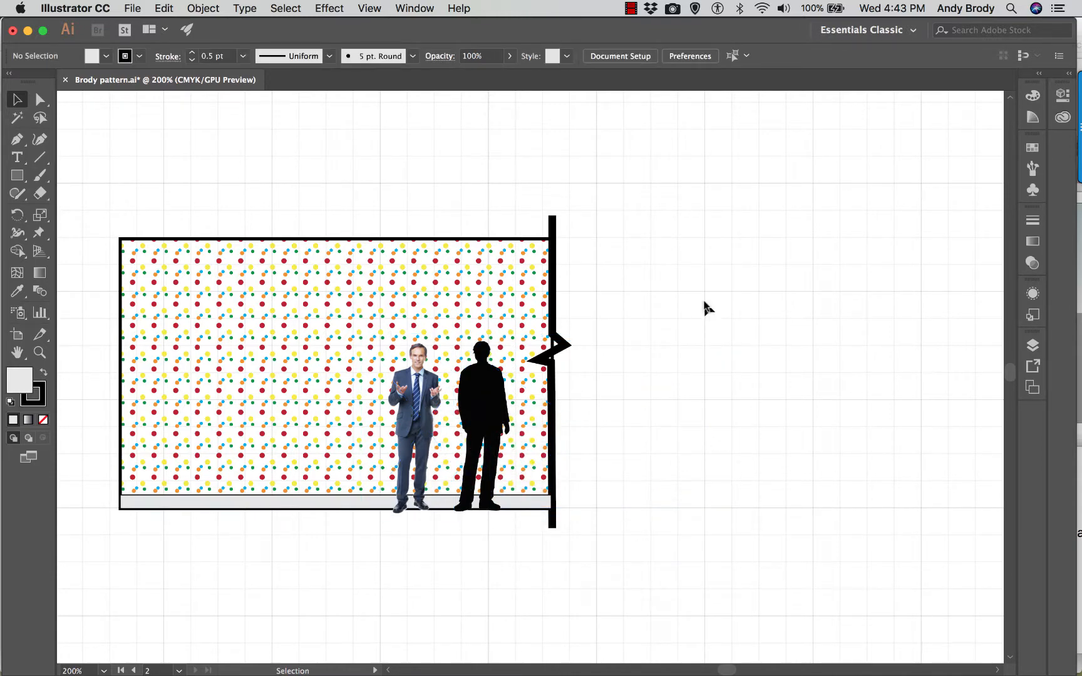
# - Bring the zigzag break line at the wall's right edge to the front and deselect it
pyautogui.click(552, 227)
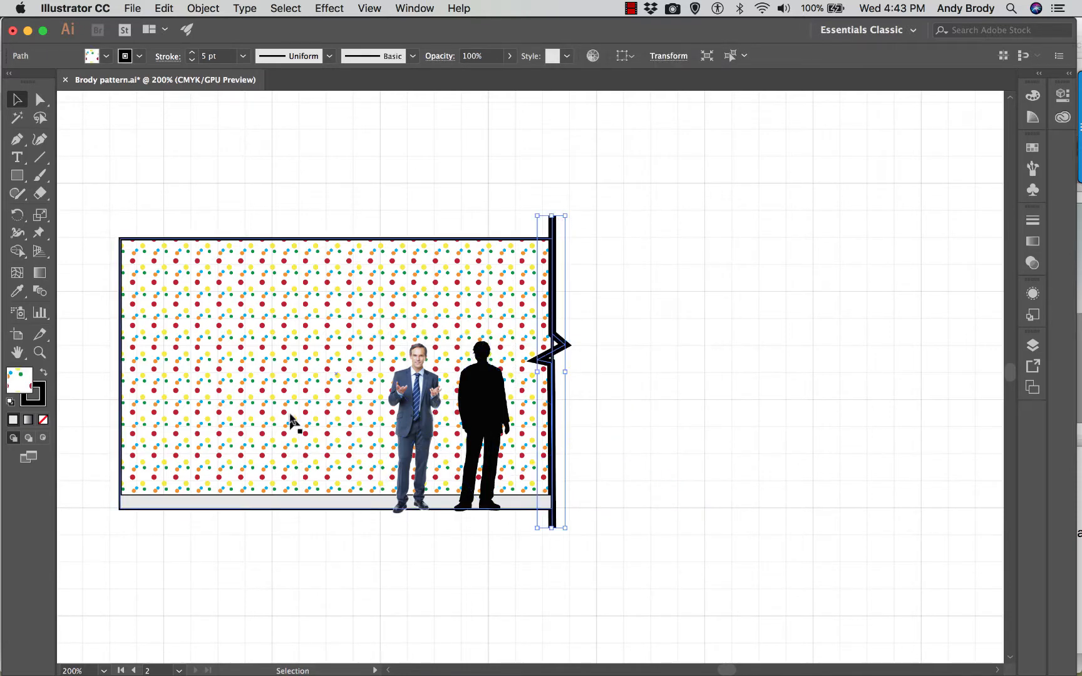
pyautogui.rightClick(553, 220)
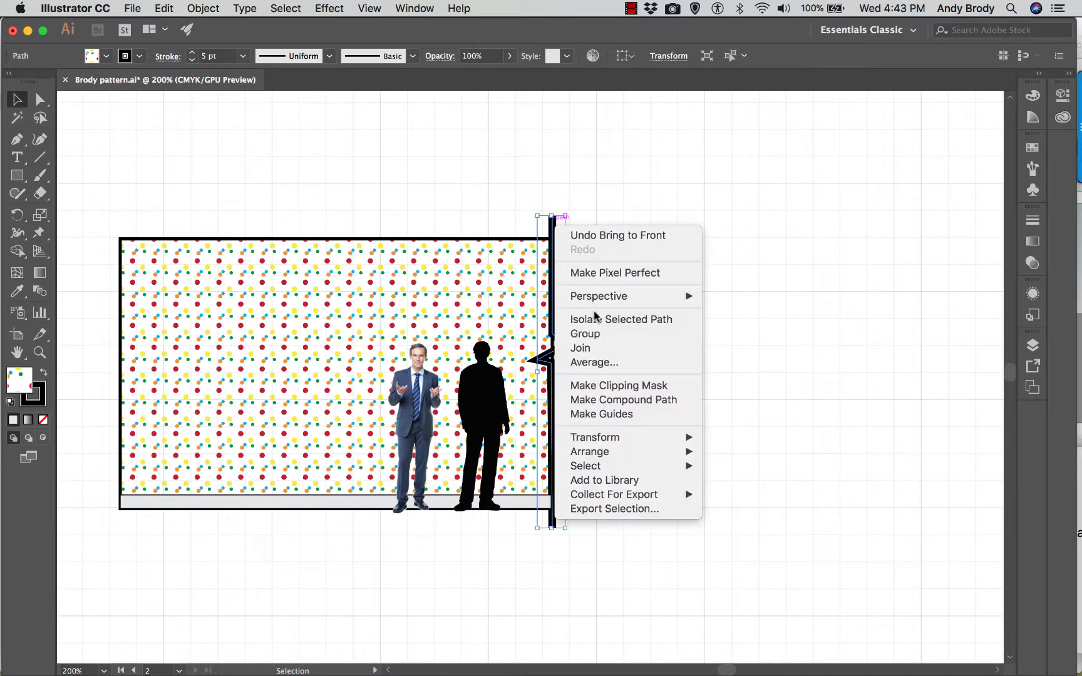
pyautogui.moveTo(631, 468)
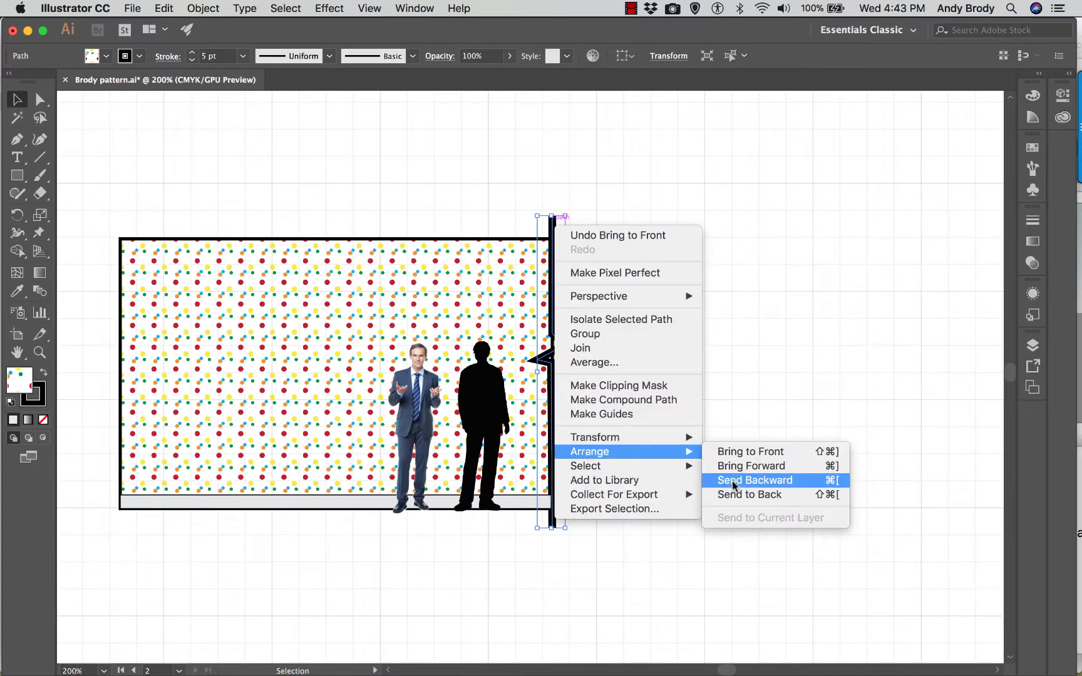
pyautogui.click(745, 452)
pyautogui.click(886, 394)
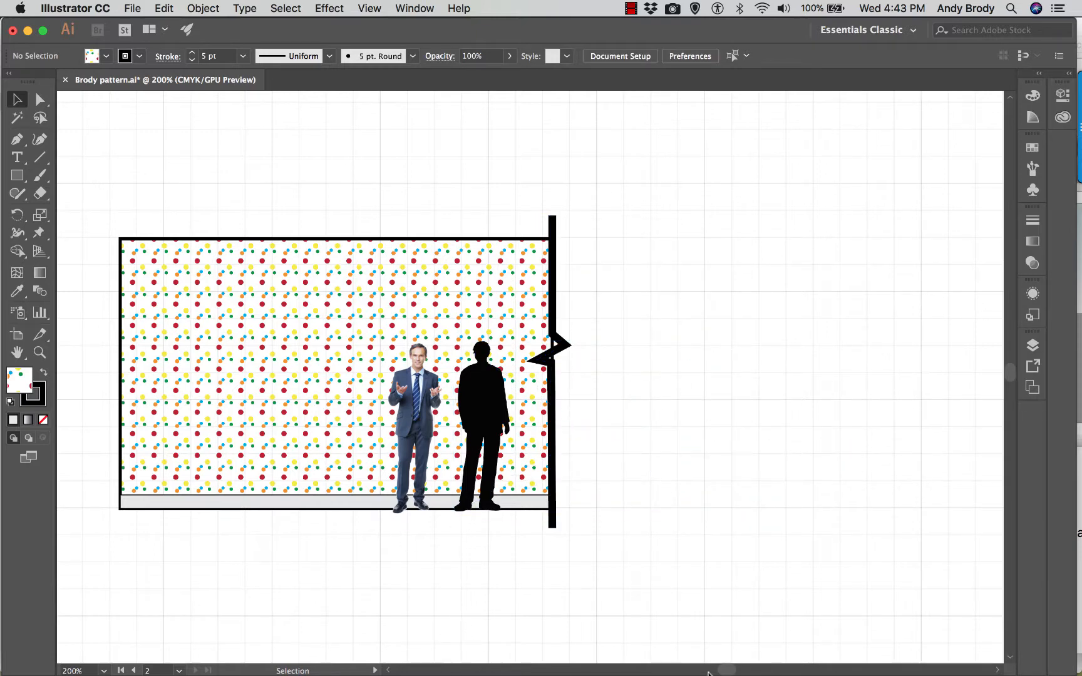
# - Place Loveseat.jpeg as a linked image in the empty area right of the wall, resting on the floor line
pyautogui.moveTo(723, 671); pyautogui.dragTo(730, 673)
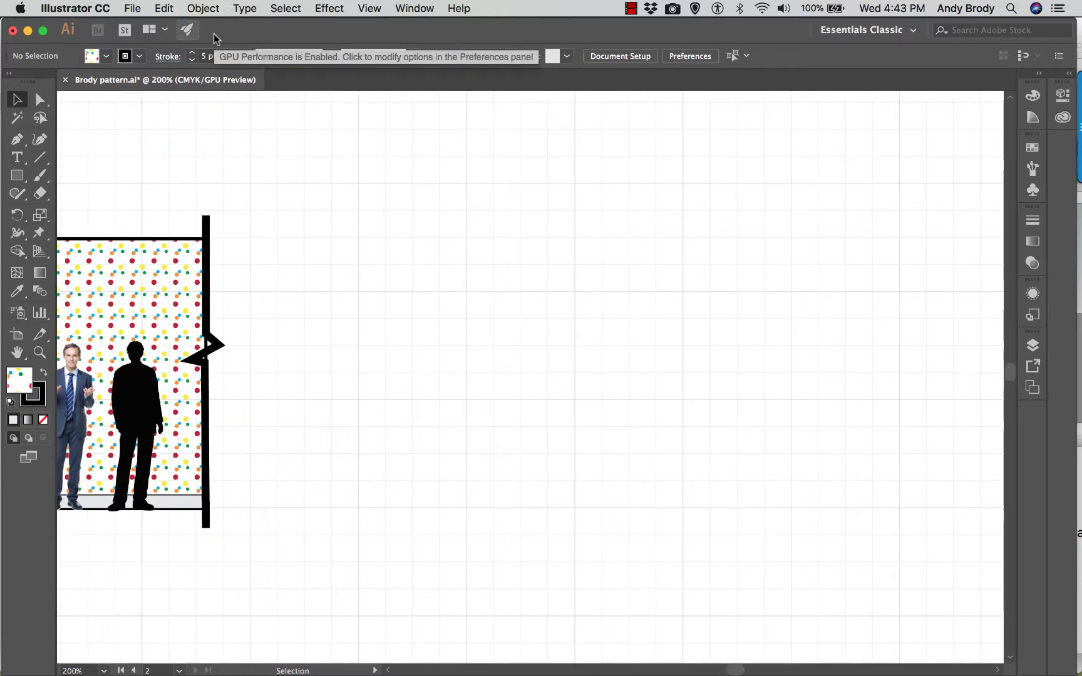
pyautogui.press('super+shift+p')
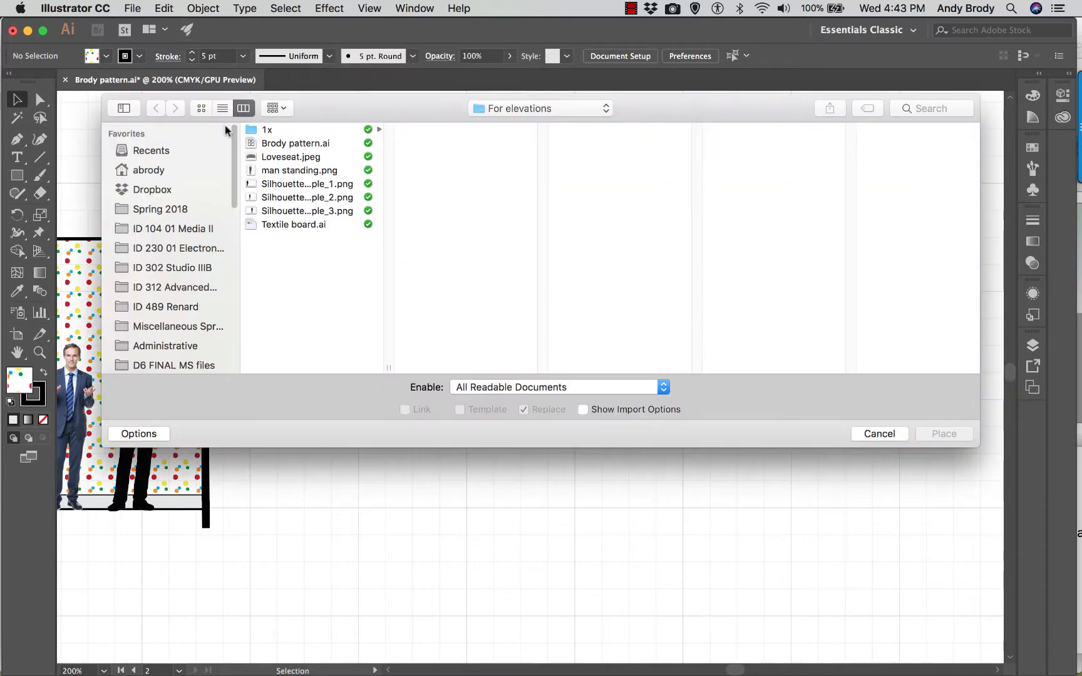
pyautogui.click(285, 157)
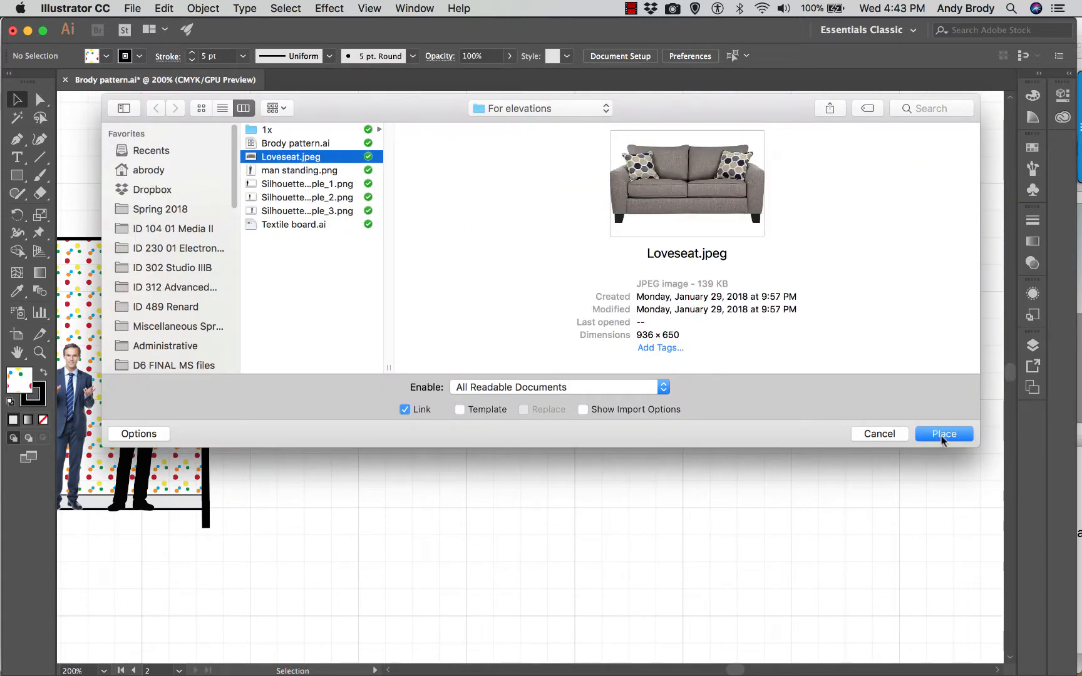
pyautogui.click(942, 434)
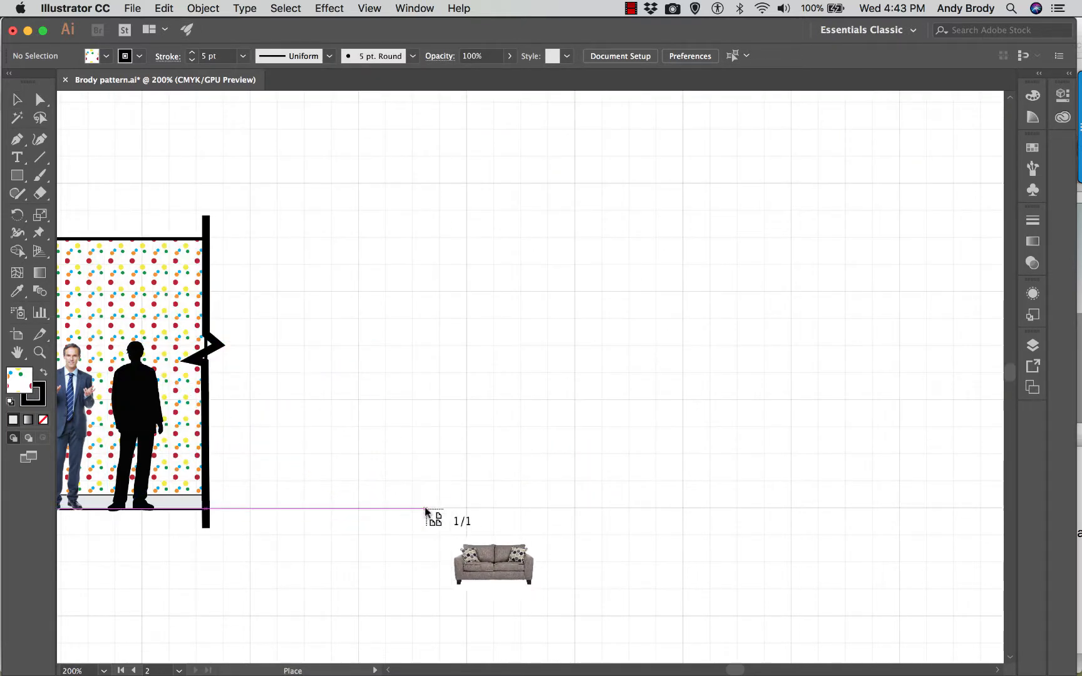
pyautogui.moveTo(425, 510); pyautogui.dragTo(695, 385)
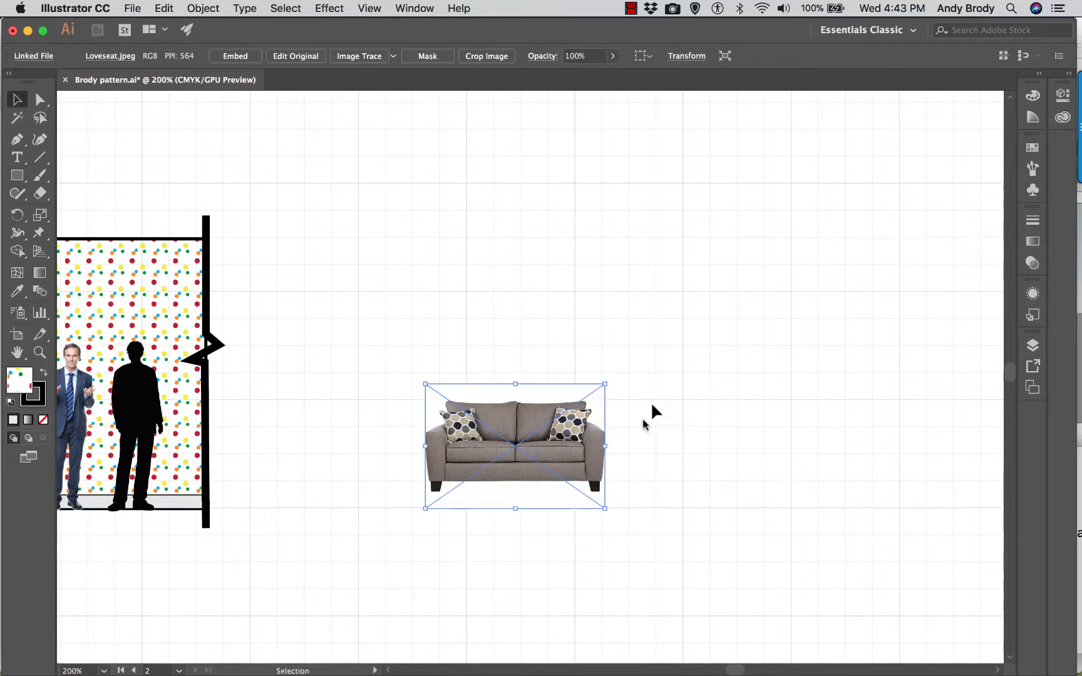
# - Move the loveseat beside the break line with its feet on the floor line and scale it up proportionally to suit the figures
pyautogui.moveTo(466, 460); pyautogui.dragTo(295, 477)
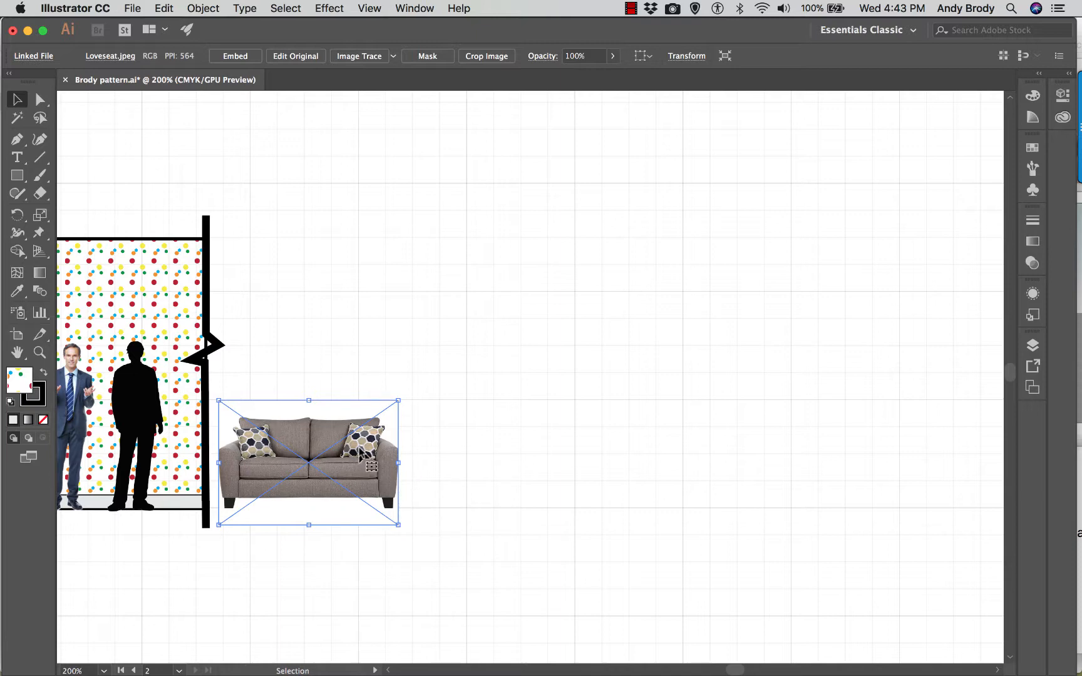
pyautogui.moveTo(395, 400); pyautogui.dragTo(409, 393)
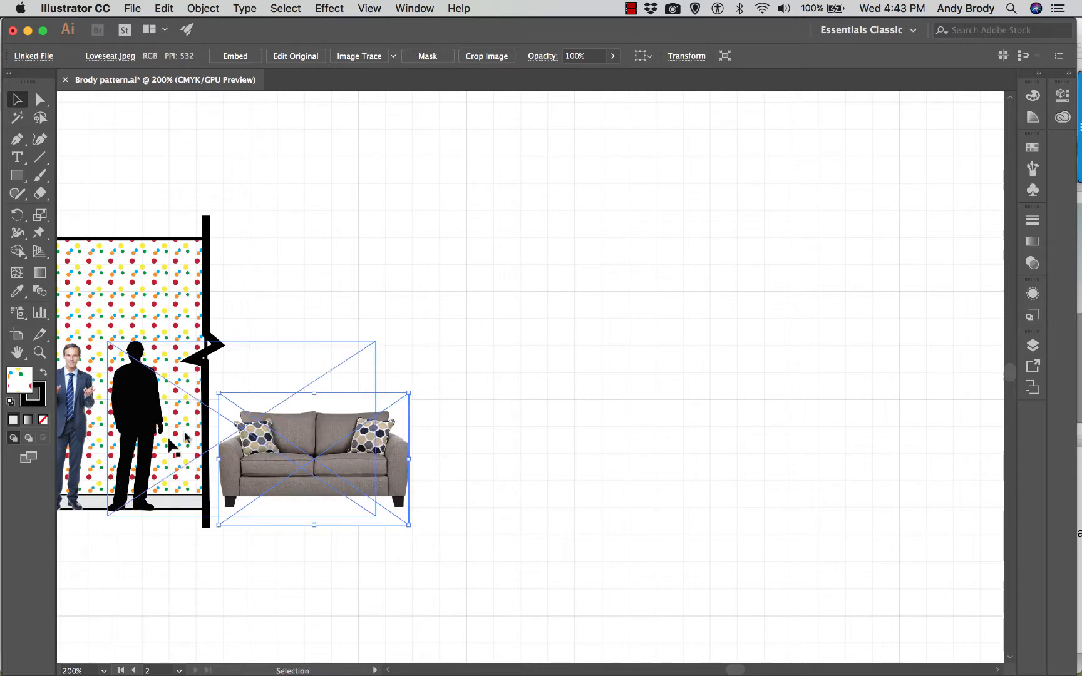
pyautogui.moveTo(408, 395); pyautogui.dragTo(421, 384)
# - Move the loveseat farther right, clear of the wall and the silhouette's image frame
pyautogui.moveTo(332, 441); pyautogui.dragTo(519, 440)
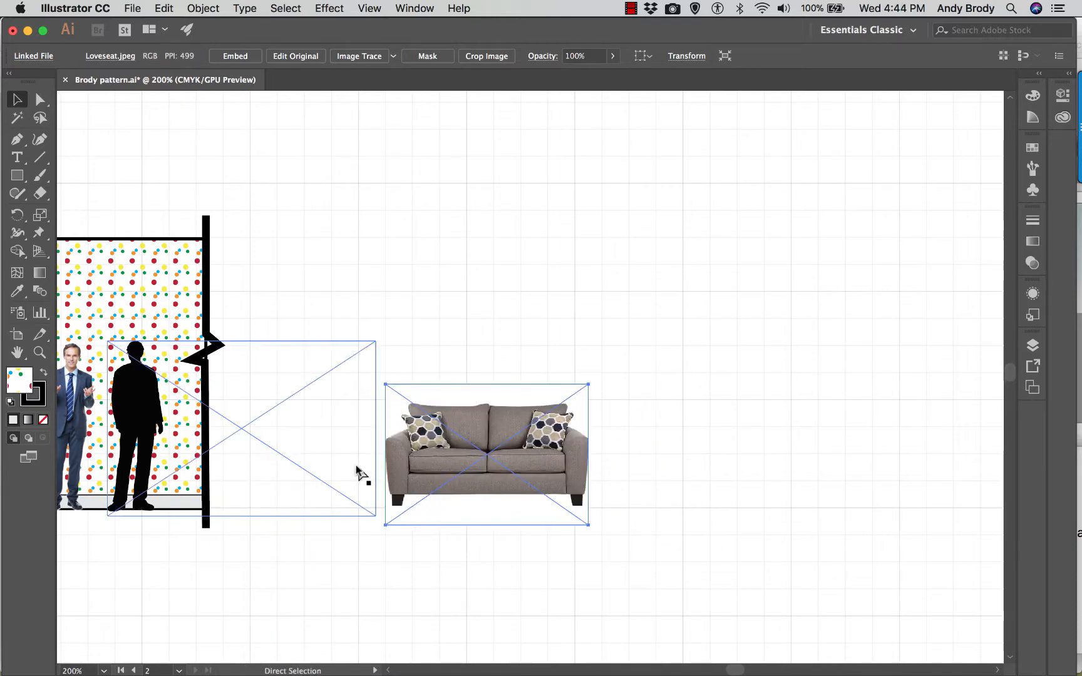
pyautogui.press('super+equal')
pyautogui.press('super+equal')
pyautogui.moveTo(464, 411); pyautogui.dragTo(595, 405)
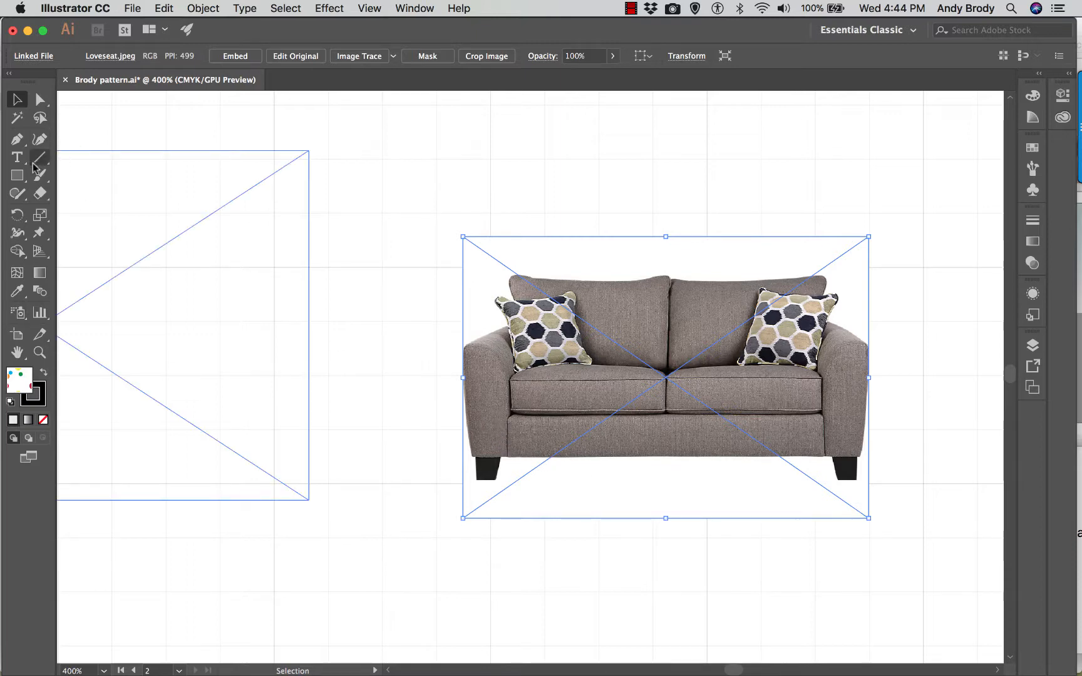
# - Draw a pattern-filled rectangle over the loveseat's front rail below the seat cushions and set its stroke to 1 pt
pyautogui.click(16, 175)
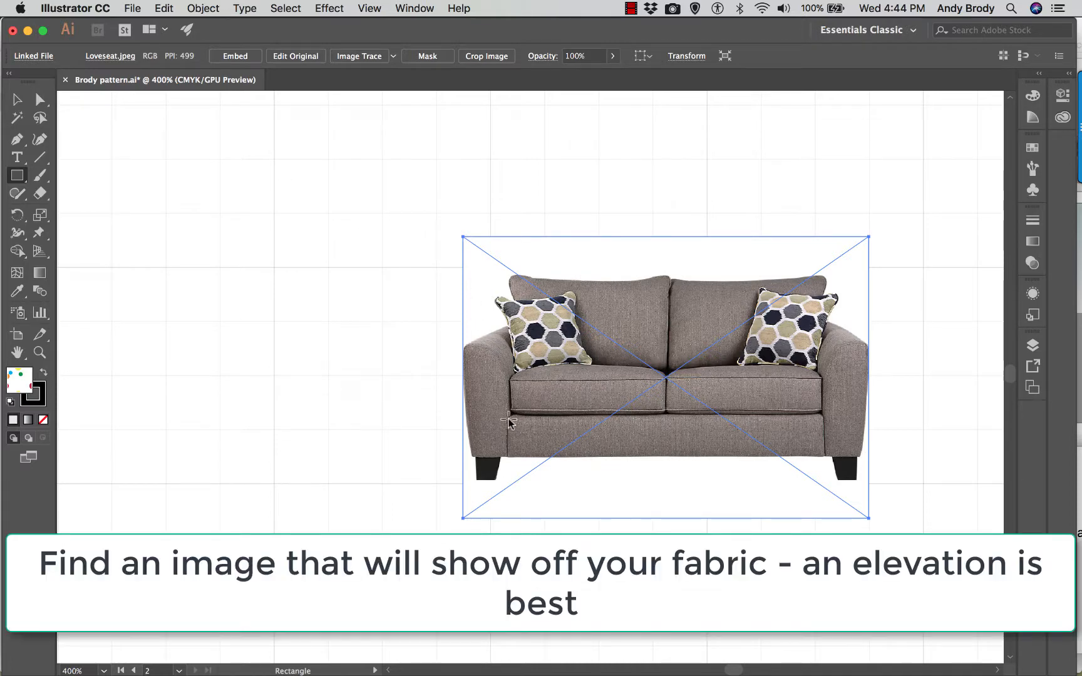
pyautogui.moveTo(508, 418); pyautogui.dragTo(823, 456)
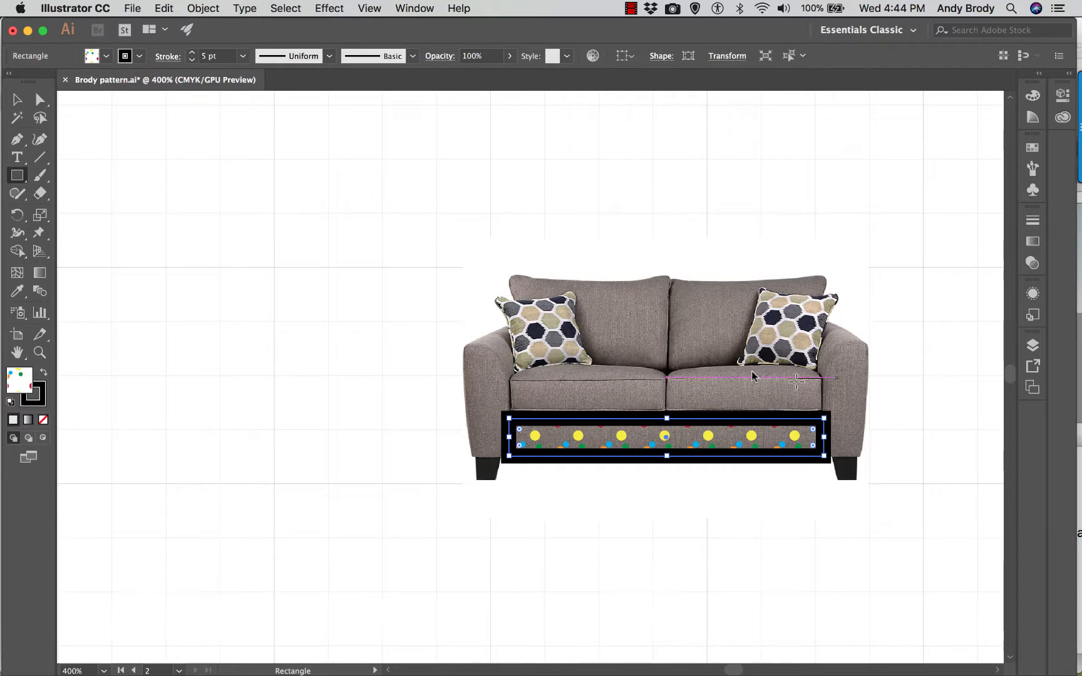
pyautogui.scroll(-1, 599, 289)
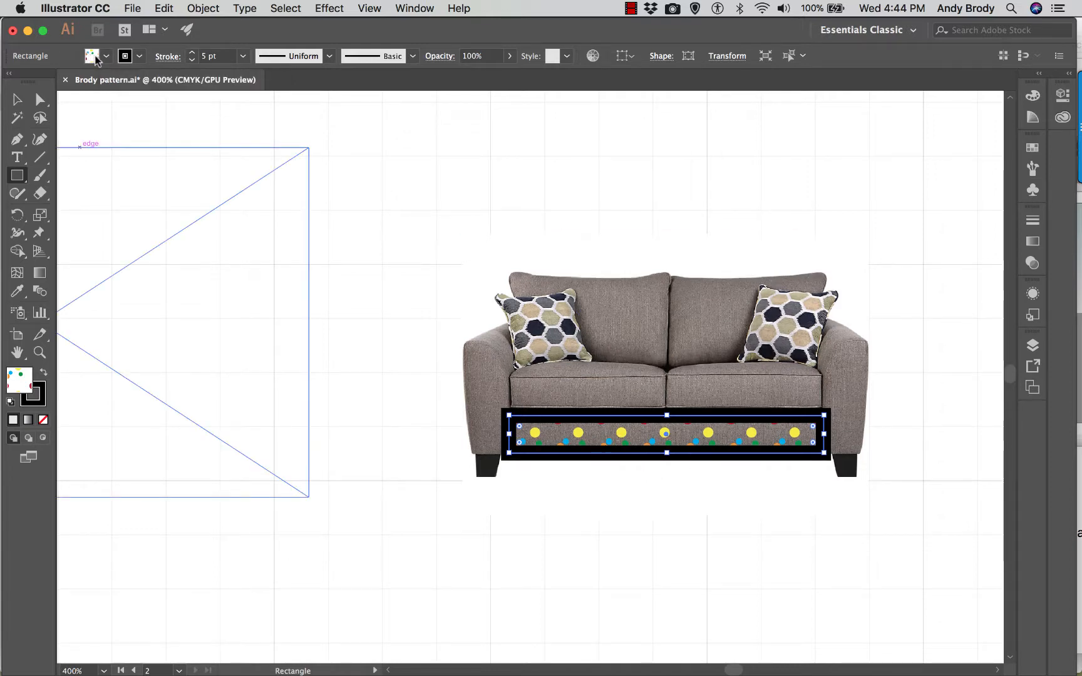
pyautogui.click(243, 57)
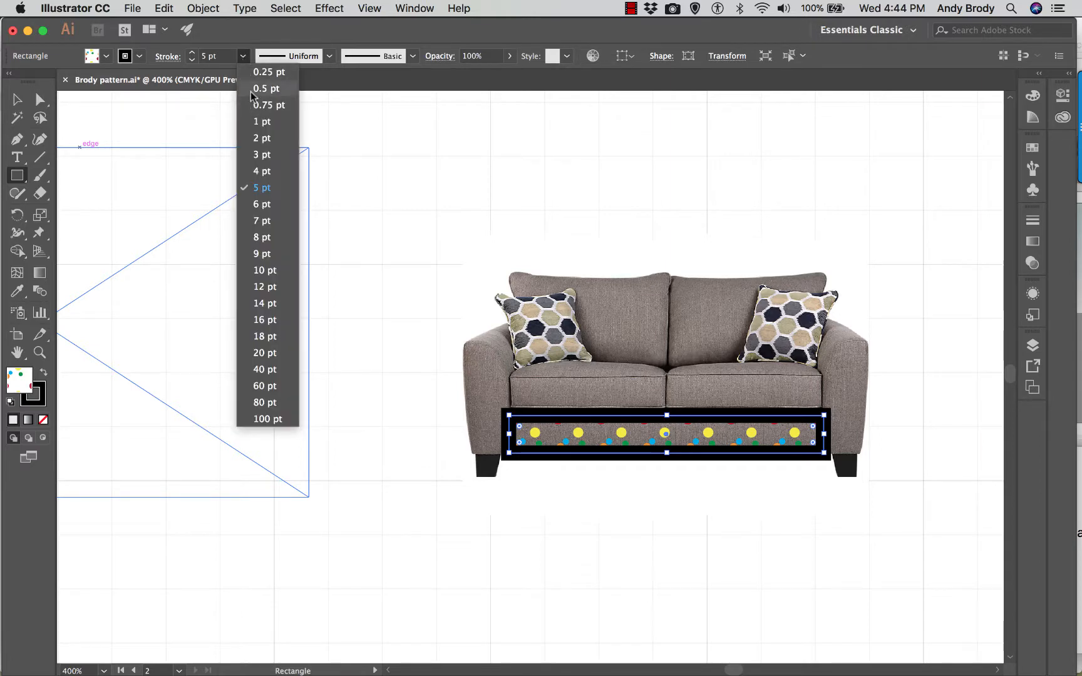
pyautogui.click(243, 94)
pyautogui.click(242, 56)
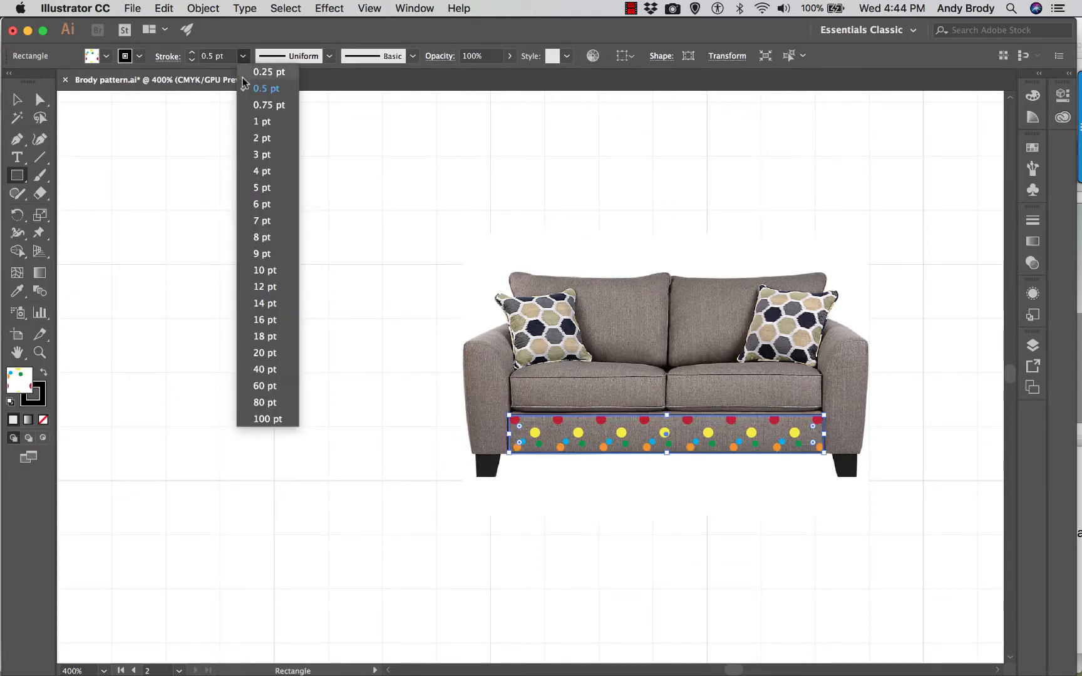
pyautogui.click(263, 121)
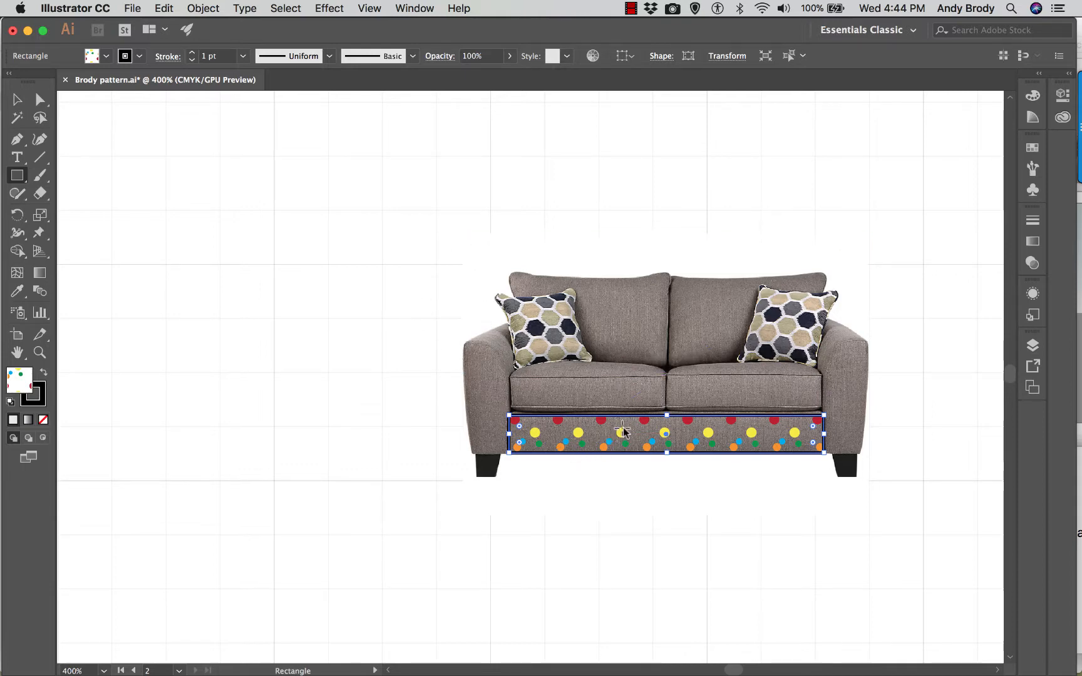
# - Trace the loveseat's left leg with the Pen tool as a closed four-sided shape
pyautogui.press('super+equal')
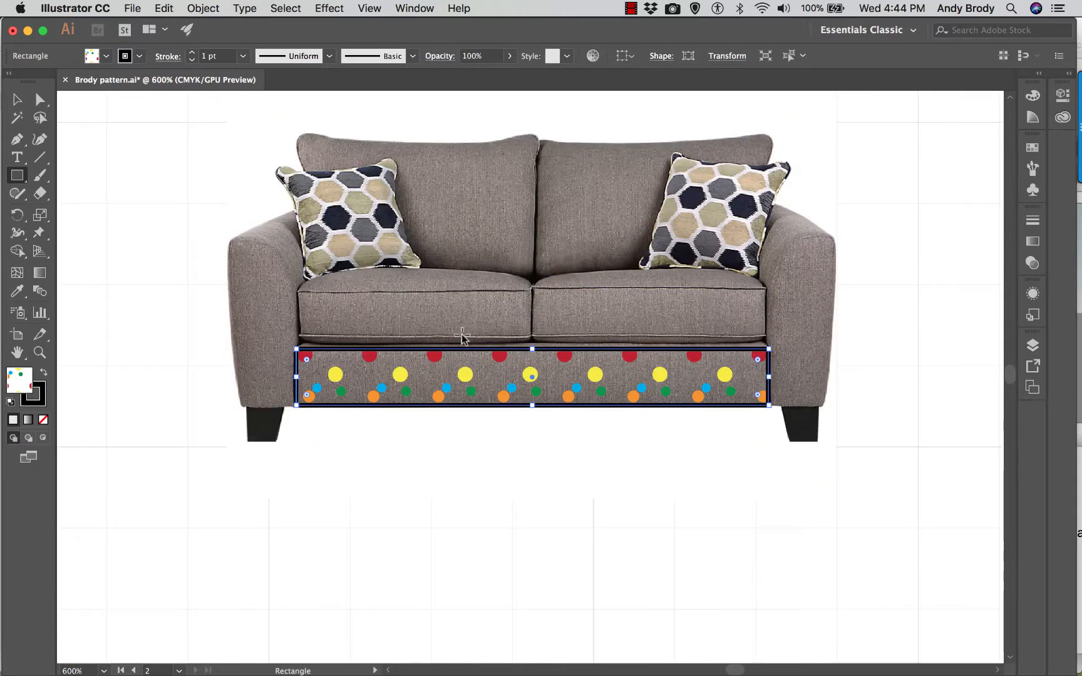
pyautogui.scroll(1, 391, 324)
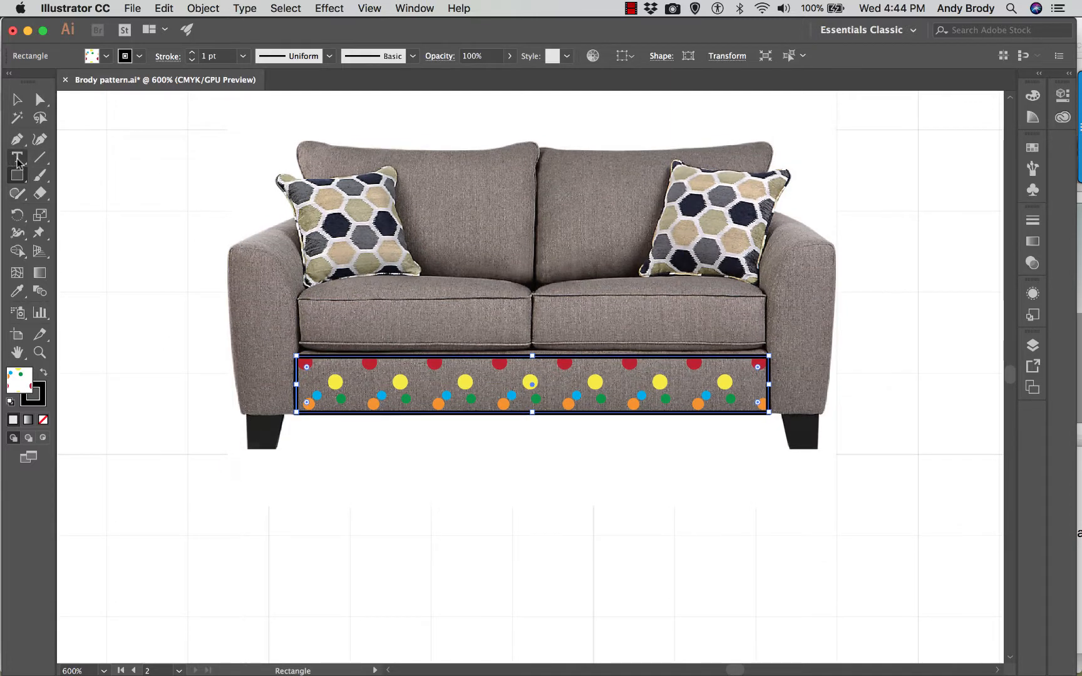
pyautogui.click(18, 140)
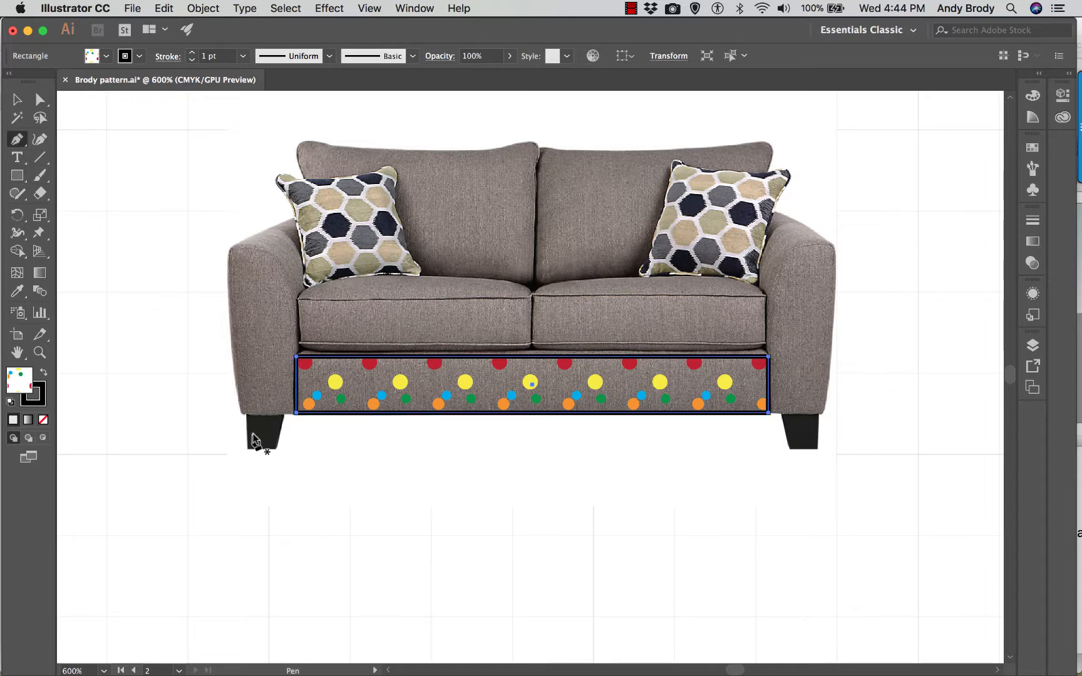
pyautogui.click(246, 414)
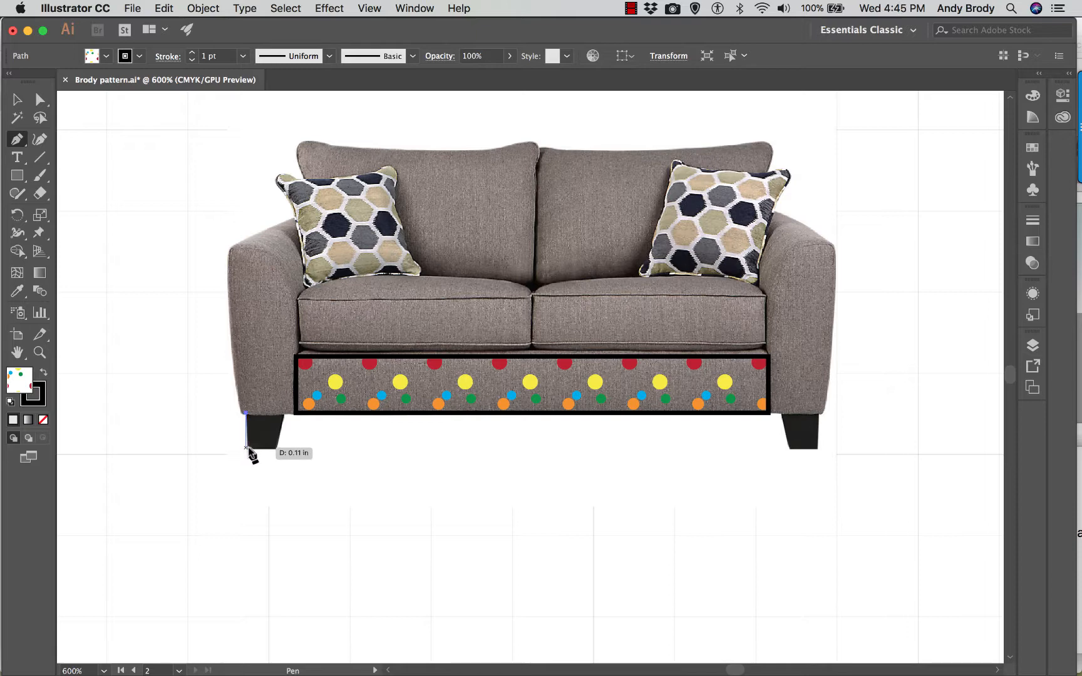
pyautogui.press('super+equal')
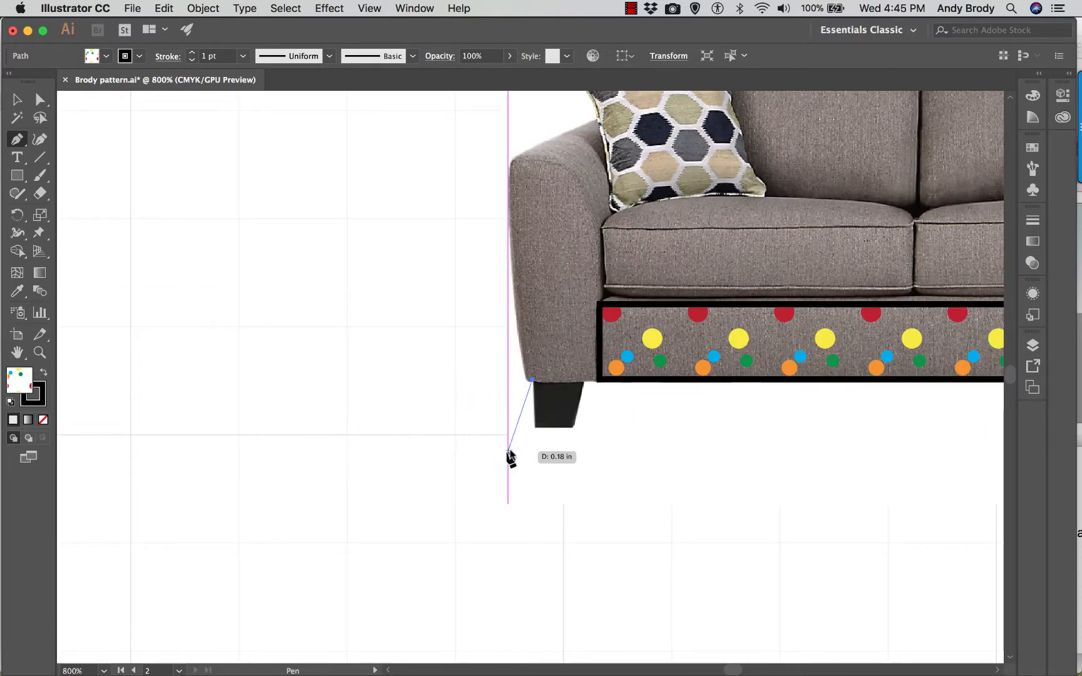
pyautogui.click(535, 427)
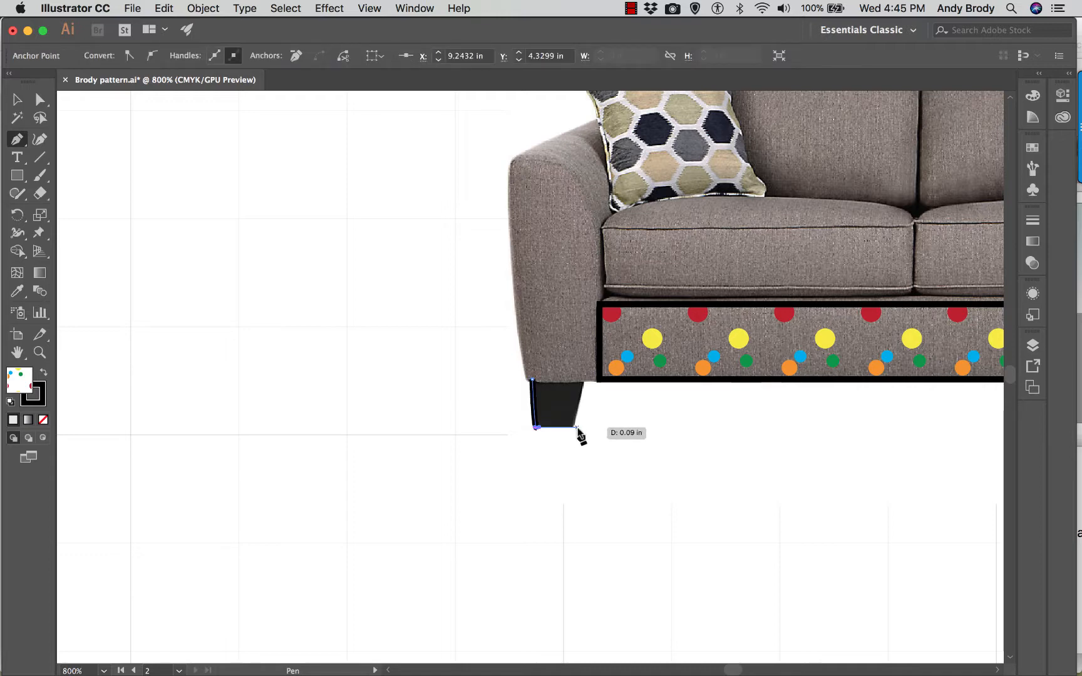
pyautogui.click(574, 428)
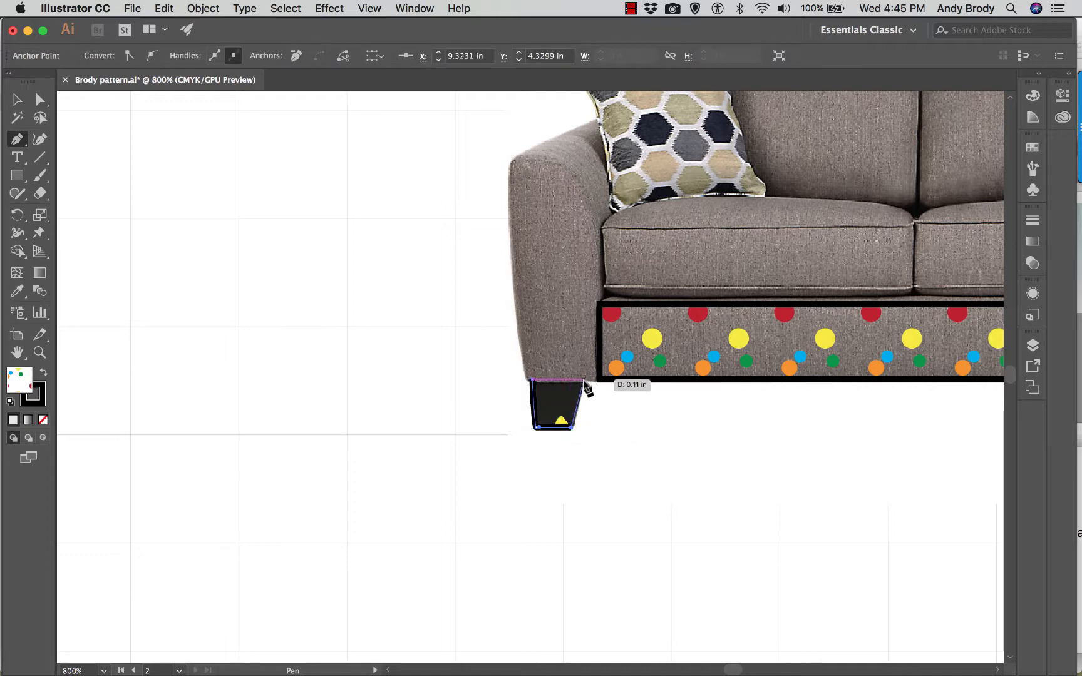
pyautogui.click(584, 380)
pyautogui.click(532, 379)
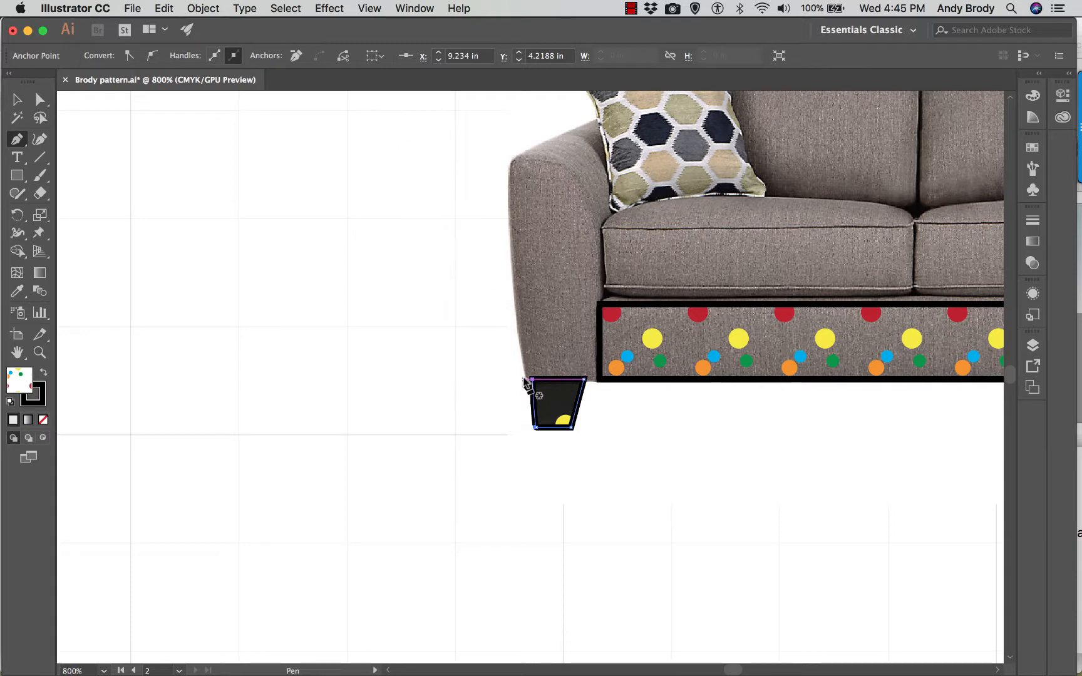
# - Trace the front face of the loveseat's left arm as a closed Pen path, curving over the top and ending at its lower outer corner
pyautogui.click(523, 379)
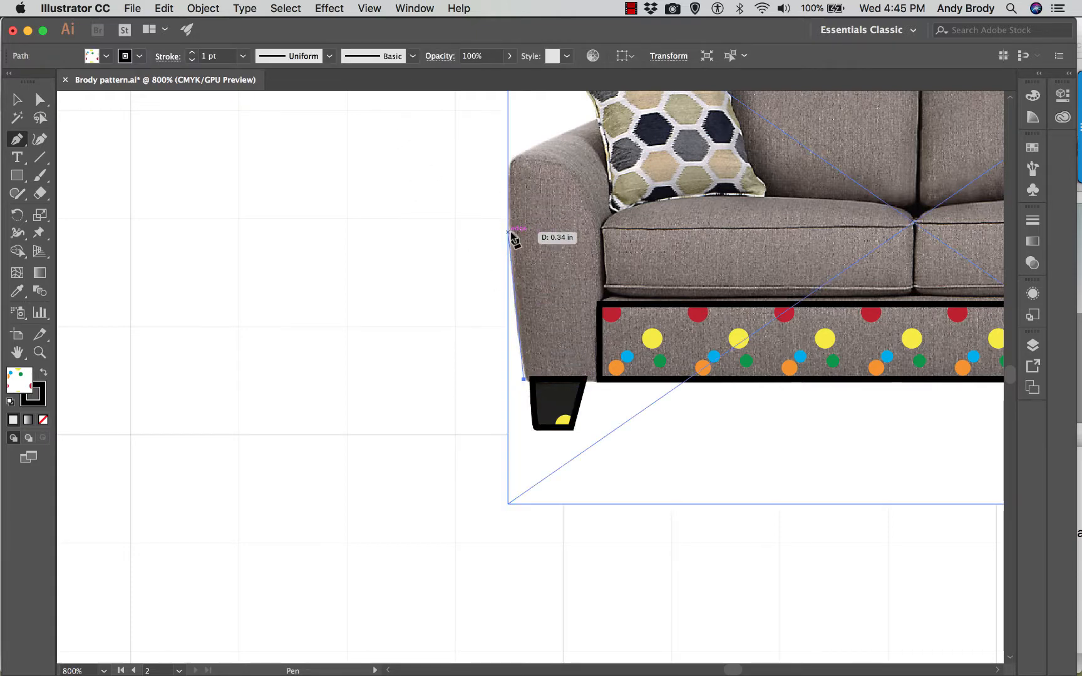
pyautogui.click(507, 233)
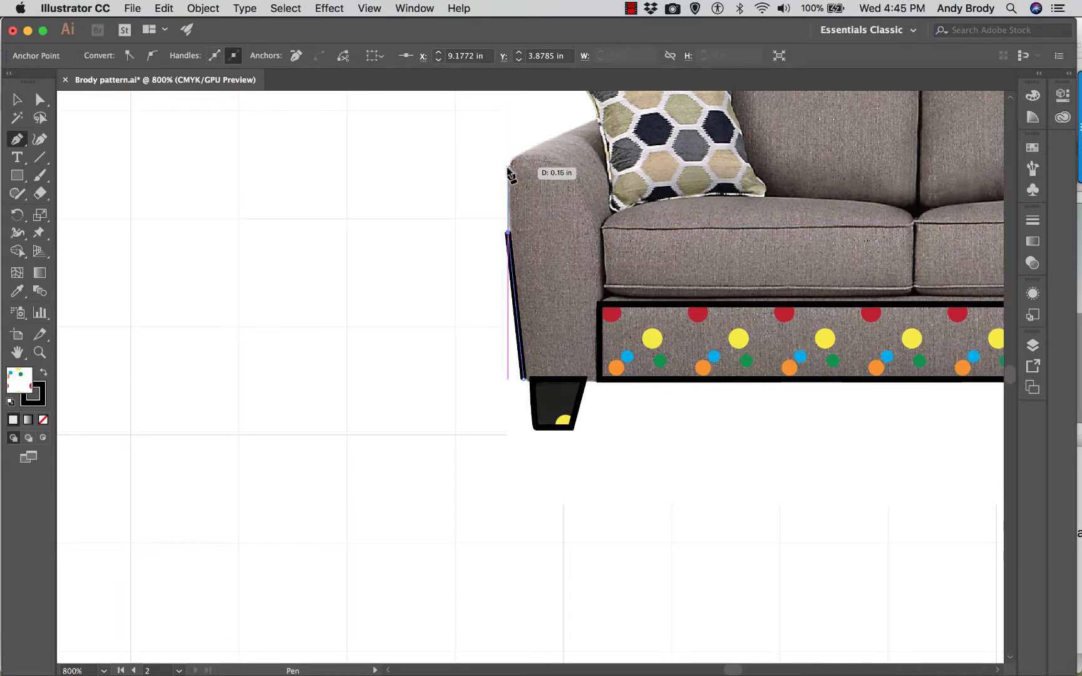
pyautogui.moveTo(508, 171)
pyautogui.mouseDown()
pyautogui.moveTo(512, 161)
pyautogui.moveTo(563, 169)
pyautogui.moveTo(599, 276)
pyautogui.mouseUp()
pyautogui.moveTo(595, 321); pyautogui.dragTo(592, 377)
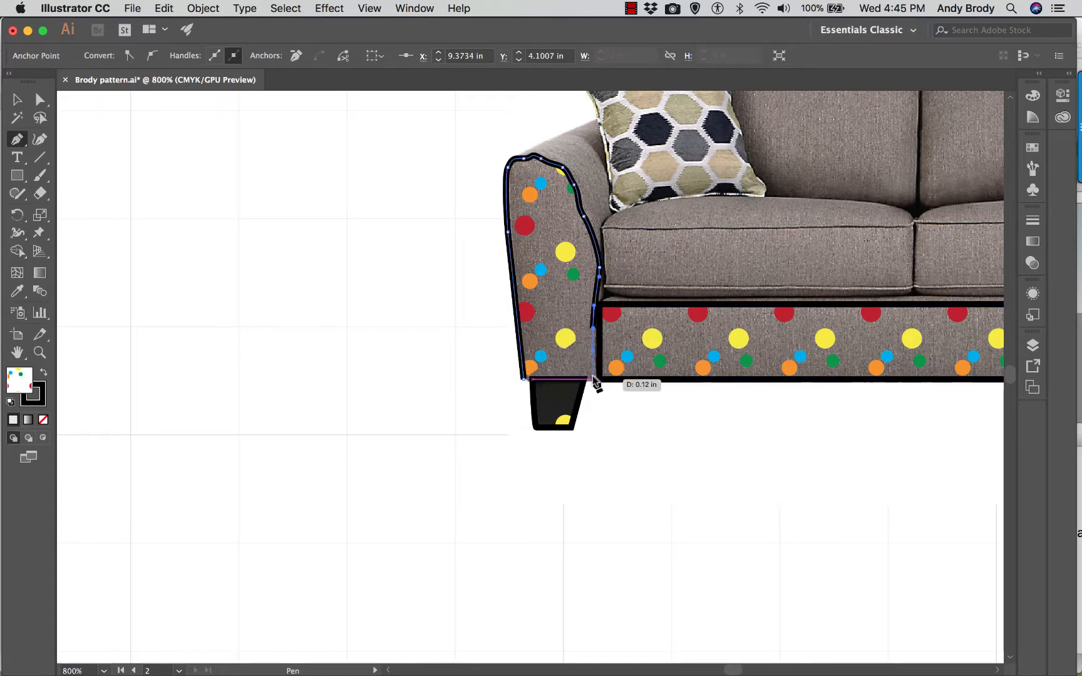
pyautogui.click(592, 378)
pyautogui.click(523, 378)
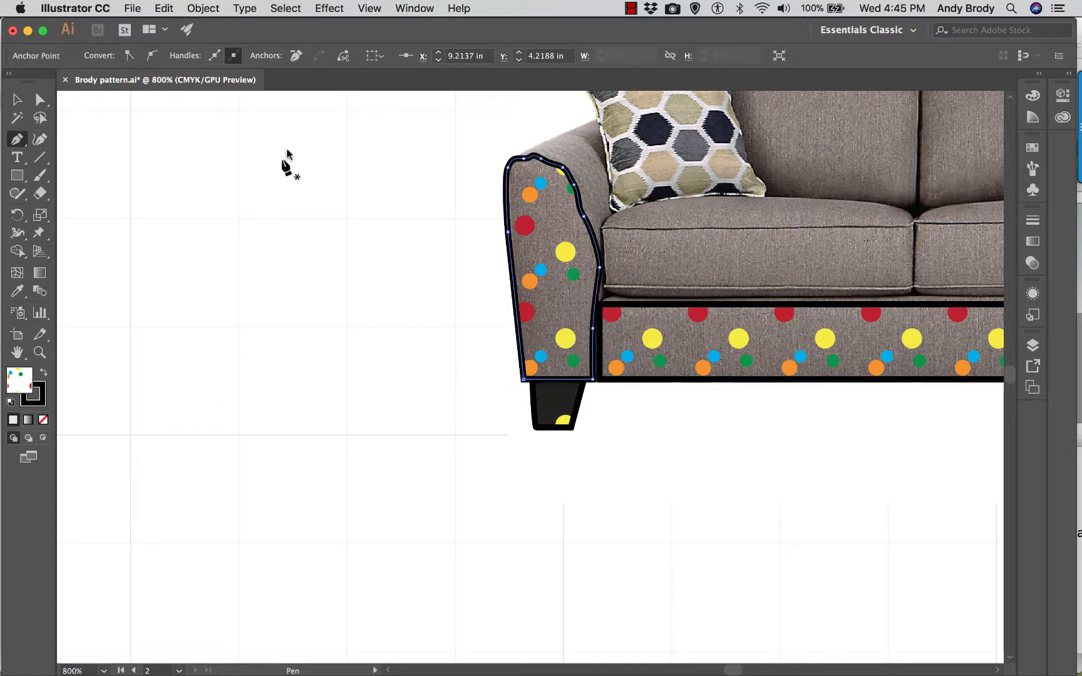
# - Adjust the lower anchor points and handles on the arm outline's inner edge to follow the seam beside the seat cushion and rail
pyautogui.click(17, 99)
pyautogui.click(507, 183)
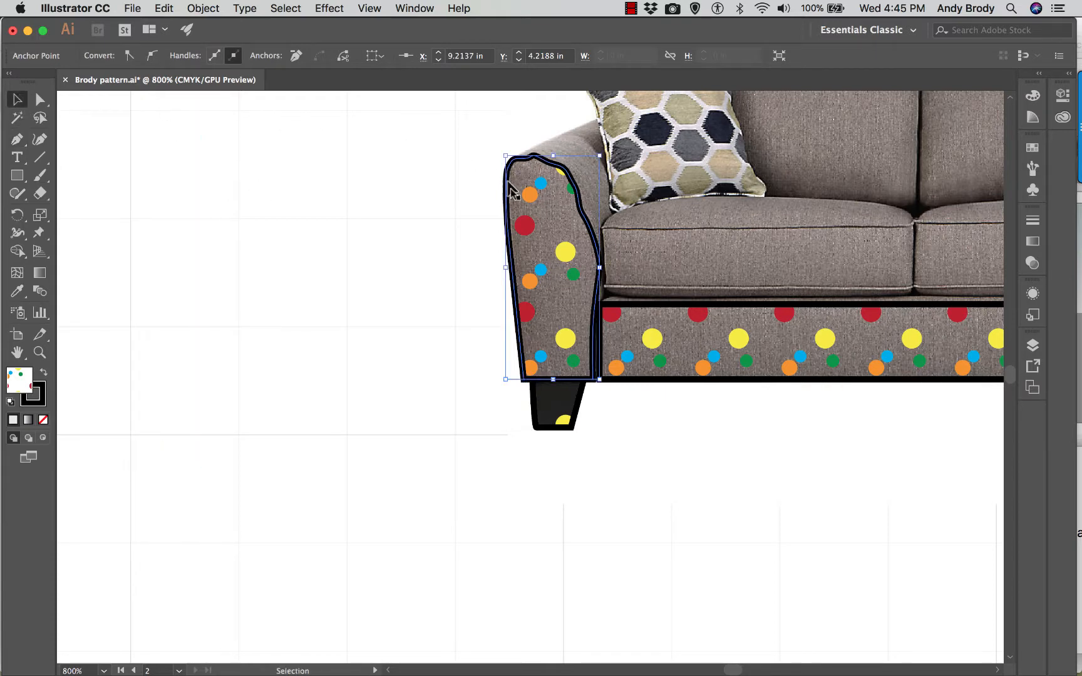
pyautogui.scroll(1, 586, 269)
pyautogui.scroll(1, 586, 270)
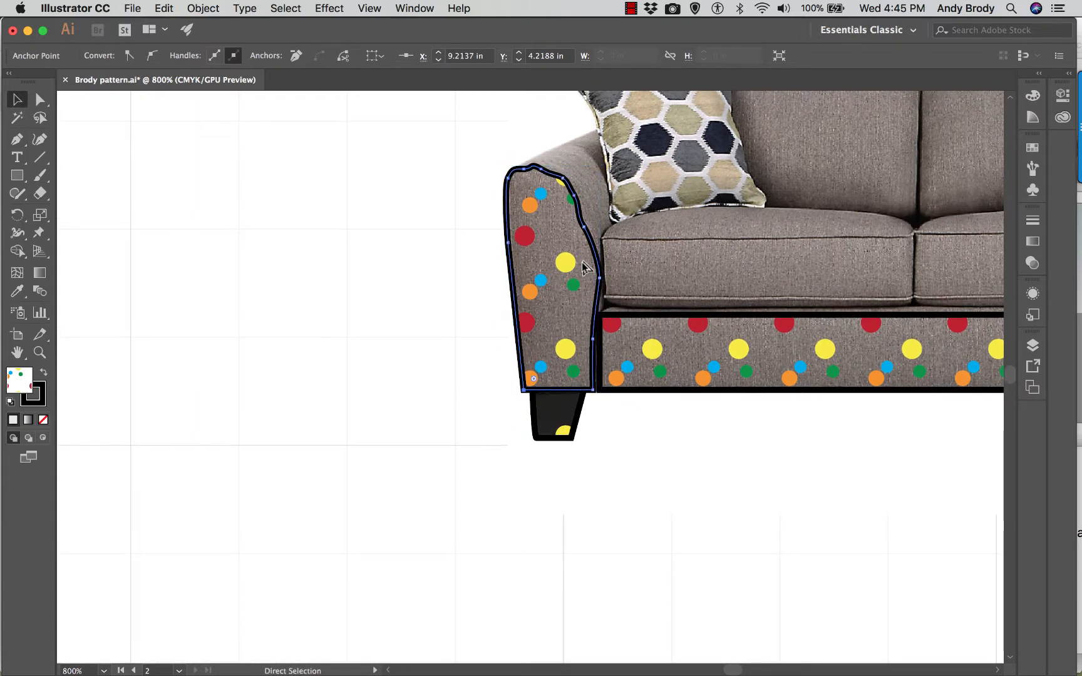
pyautogui.press('super+=')
pyautogui.scroll(5, 586, 264)
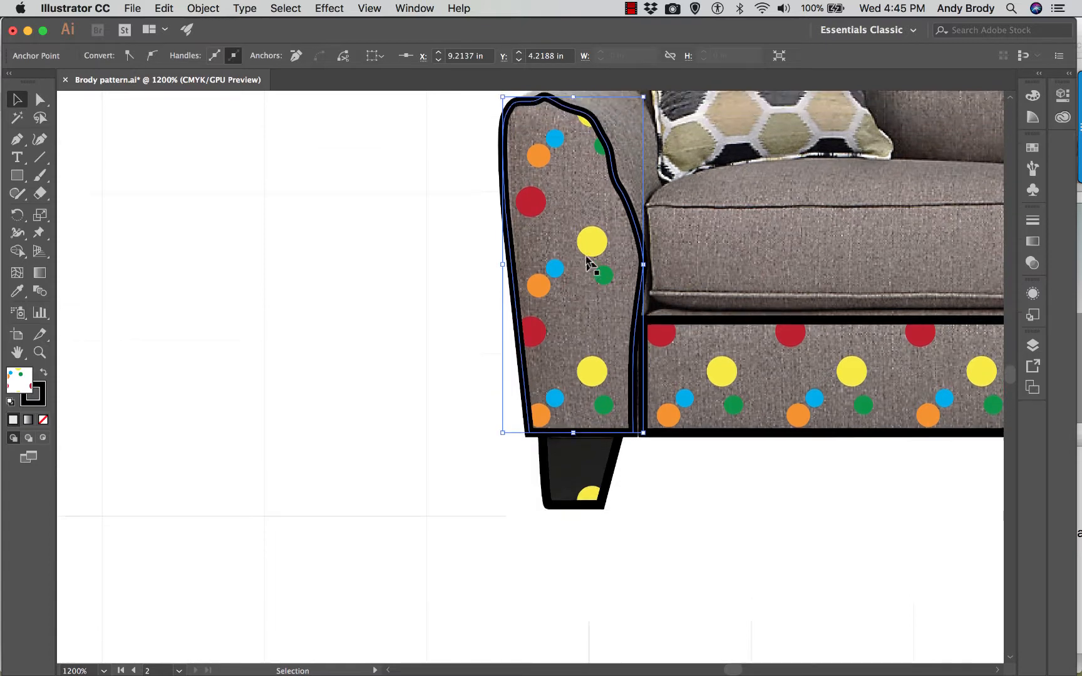
pyautogui.scroll(1, 586, 263)
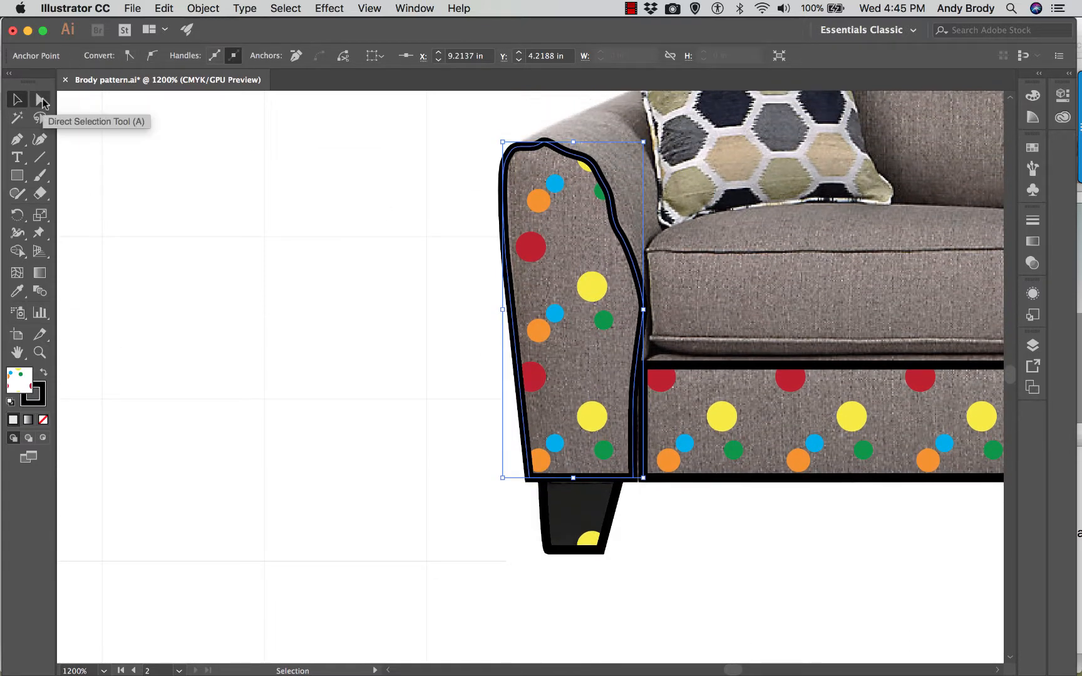
pyautogui.click(41, 100)
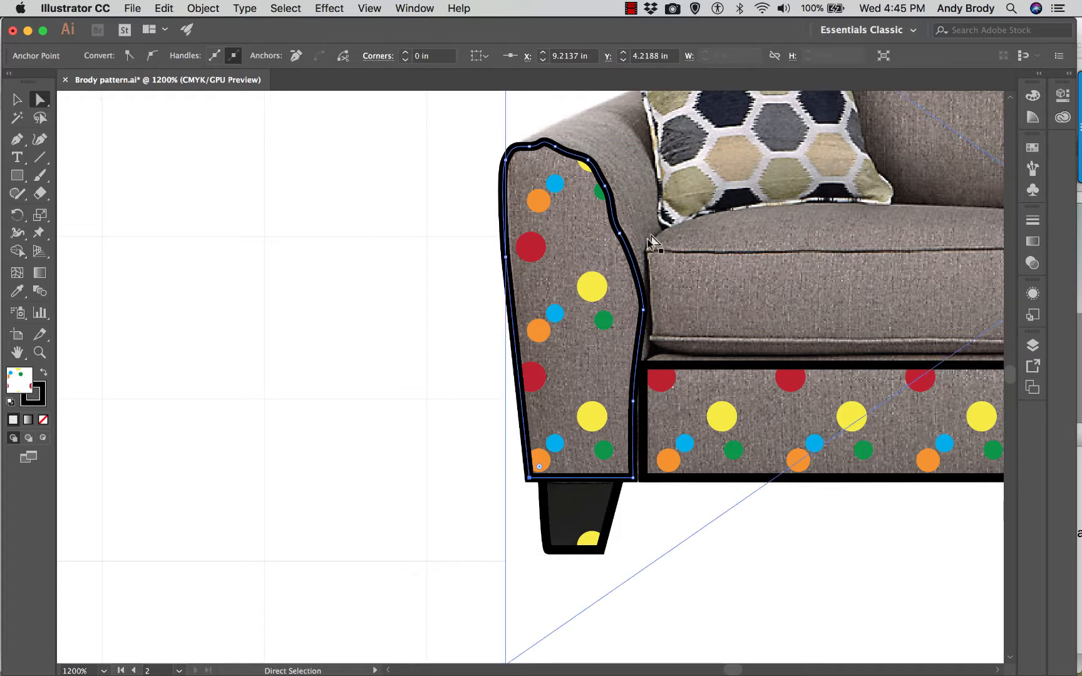
pyautogui.moveTo(637, 405); pyautogui.dragTo(639, 413)
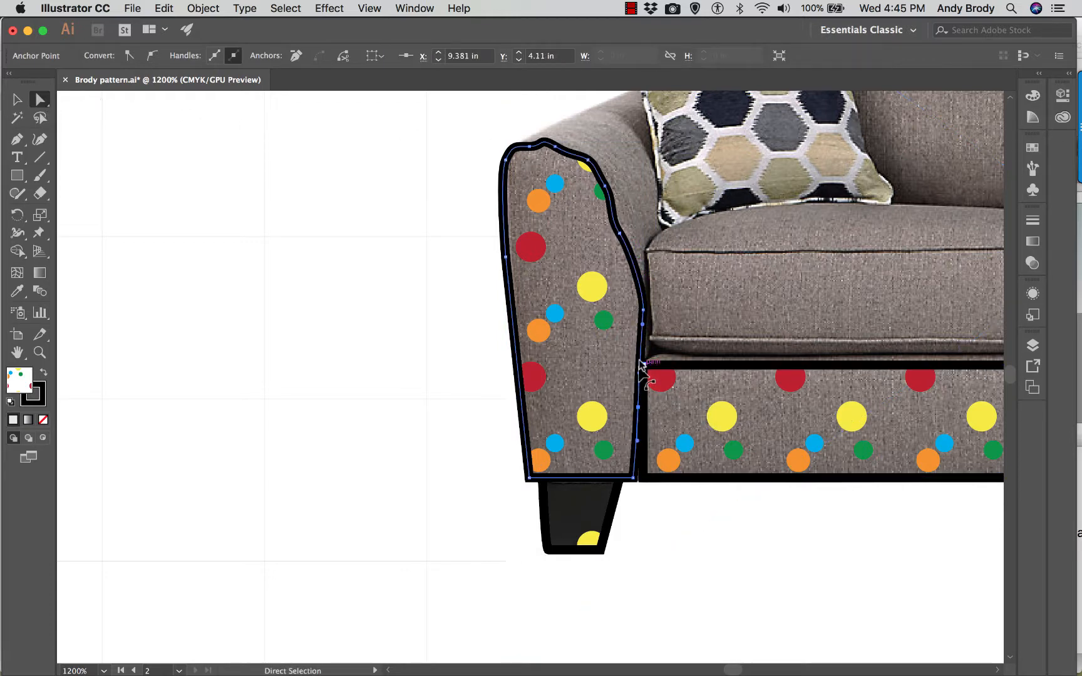
pyautogui.click(641, 305)
pyautogui.moveTo(642, 310); pyautogui.dragTo(643, 274)
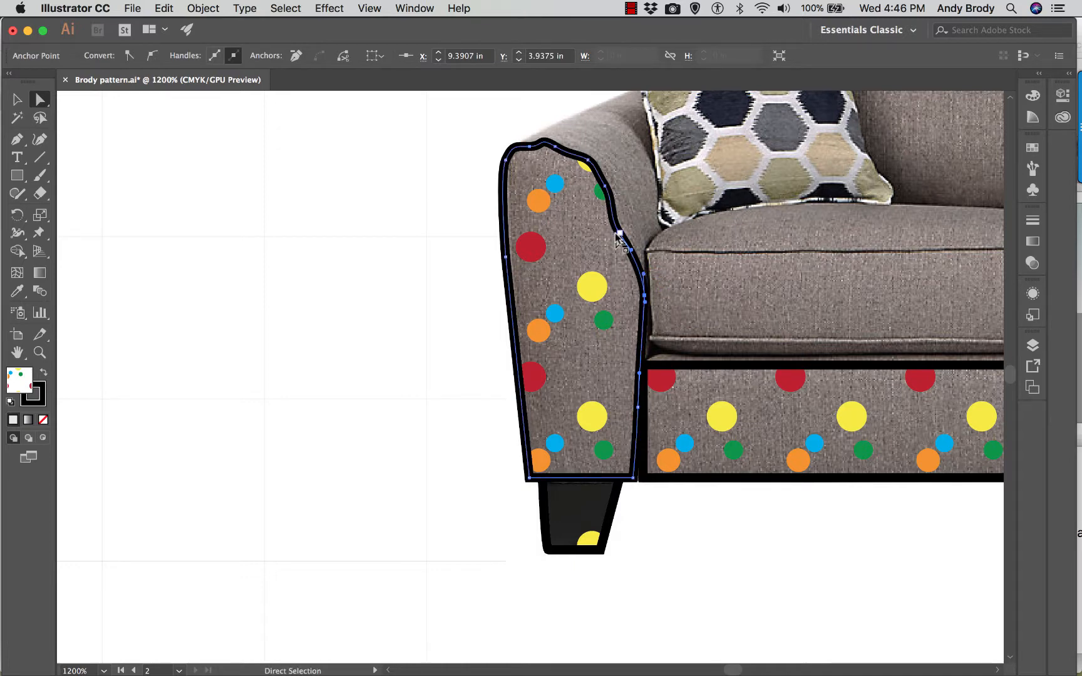
# - Smooth the arm outline's upper inner edge and top by repositioning its anchor points and curve handles, leaving the path deselected
pyautogui.click(618, 234)
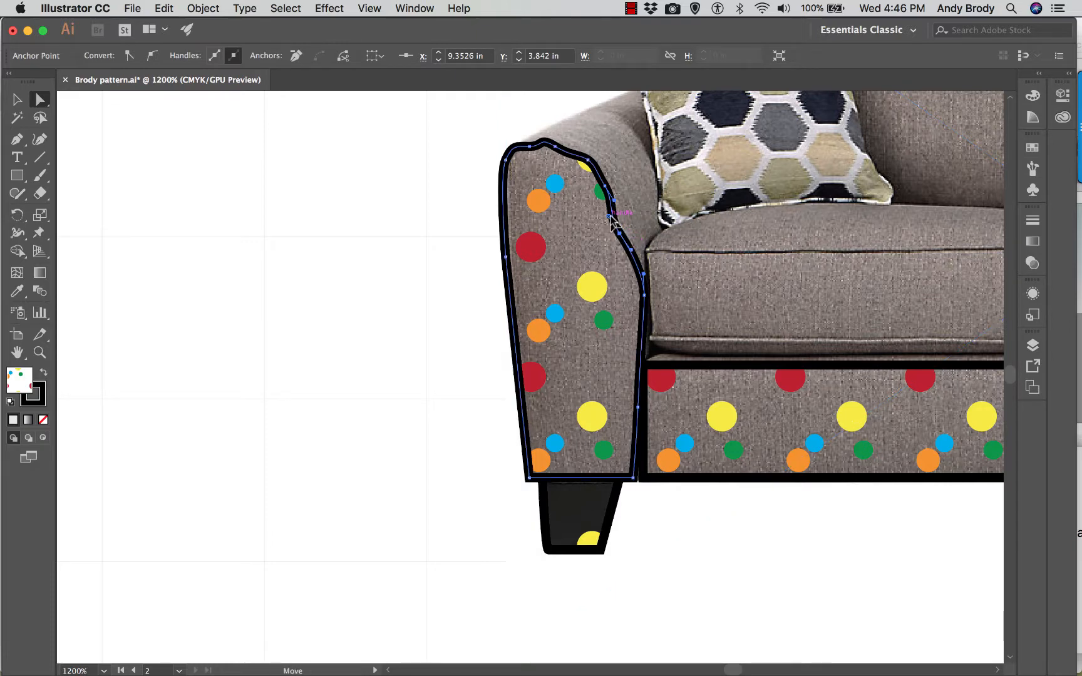
pyautogui.moveTo(619, 233); pyautogui.dragTo(626, 234)
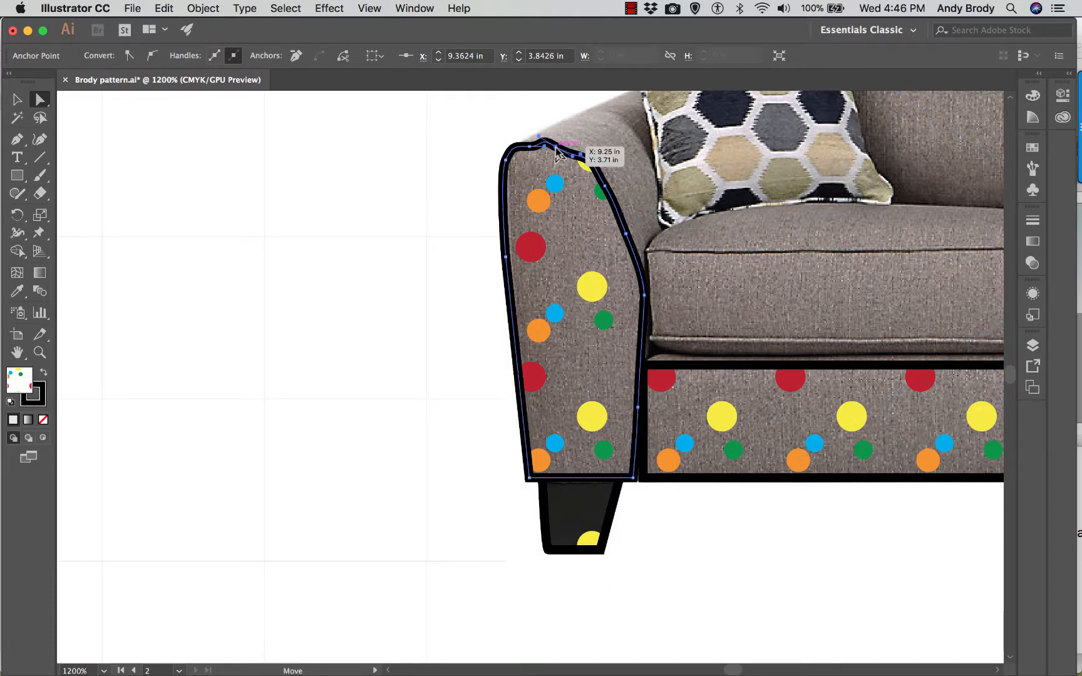
pyautogui.moveTo(554, 147)
pyautogui.mouseDown()
pyautogui.moveTo(563, 150)
pyautogui.moveTo(544, 146)
pyautogui.mouseUp()
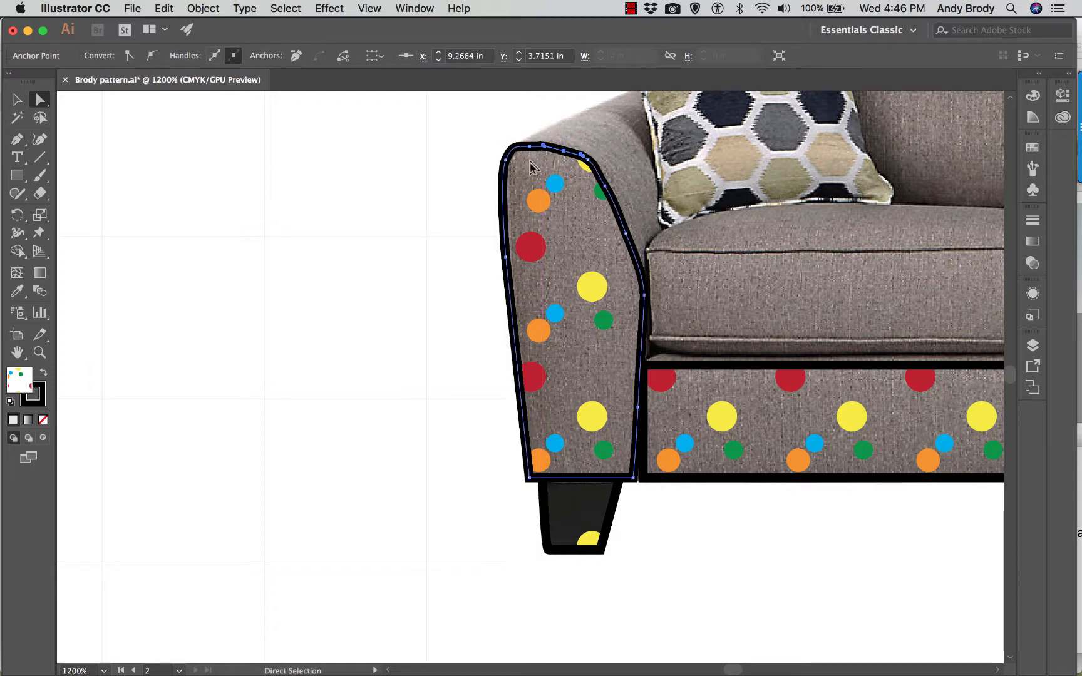
pyautogui.click(604, 186)
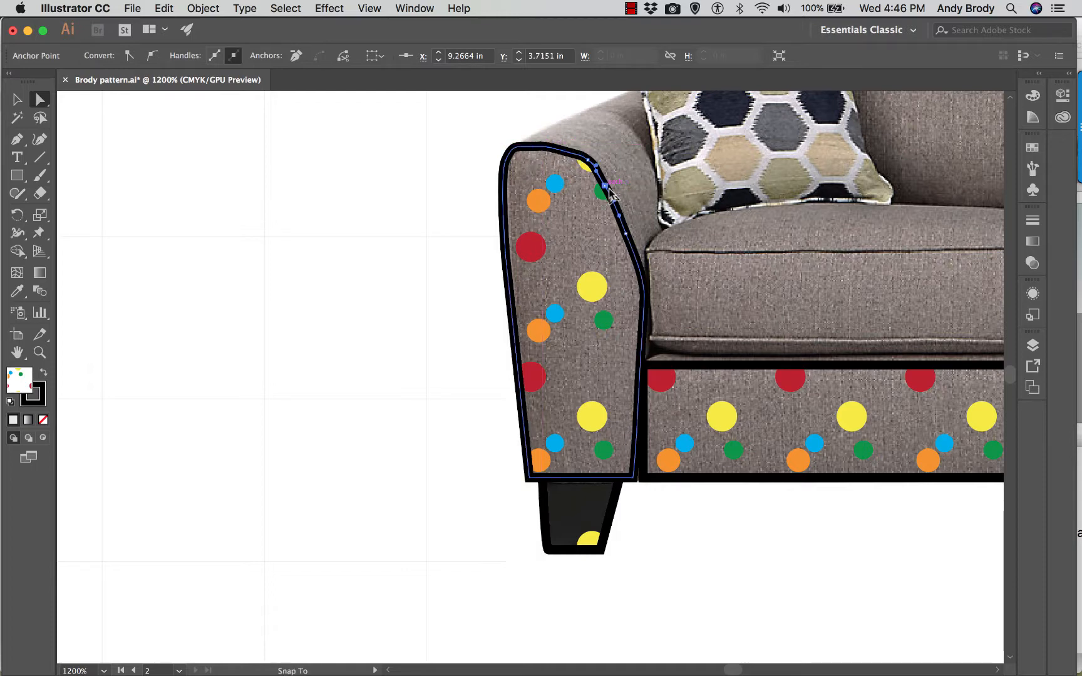
pyautogui.click(529, 147)
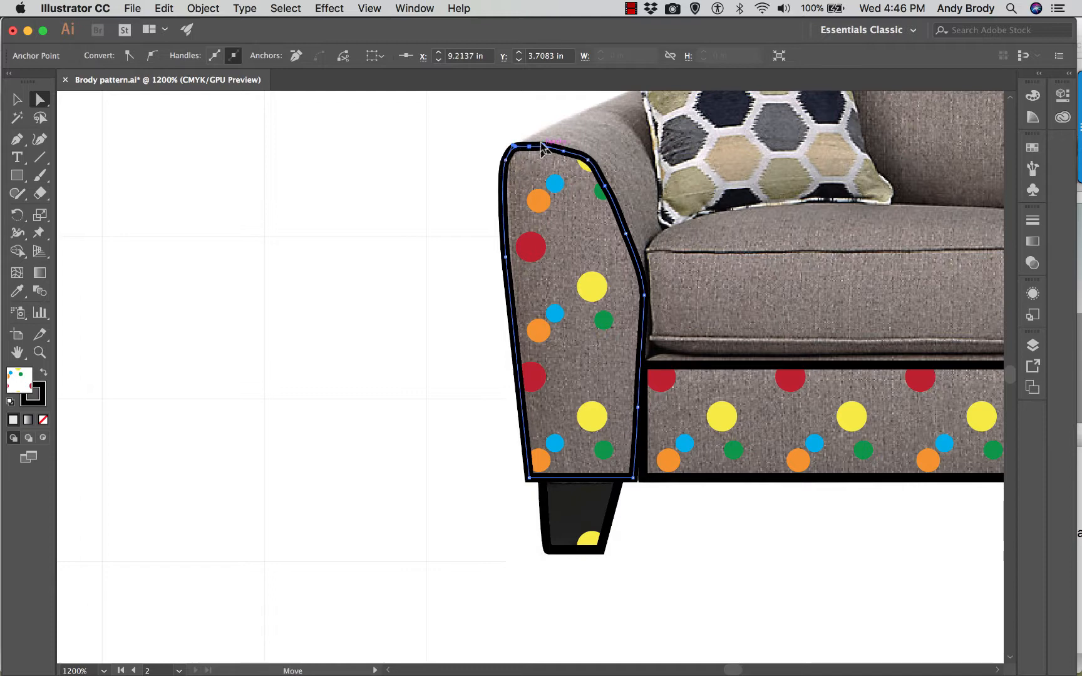
pyautogui.click(493, 164)
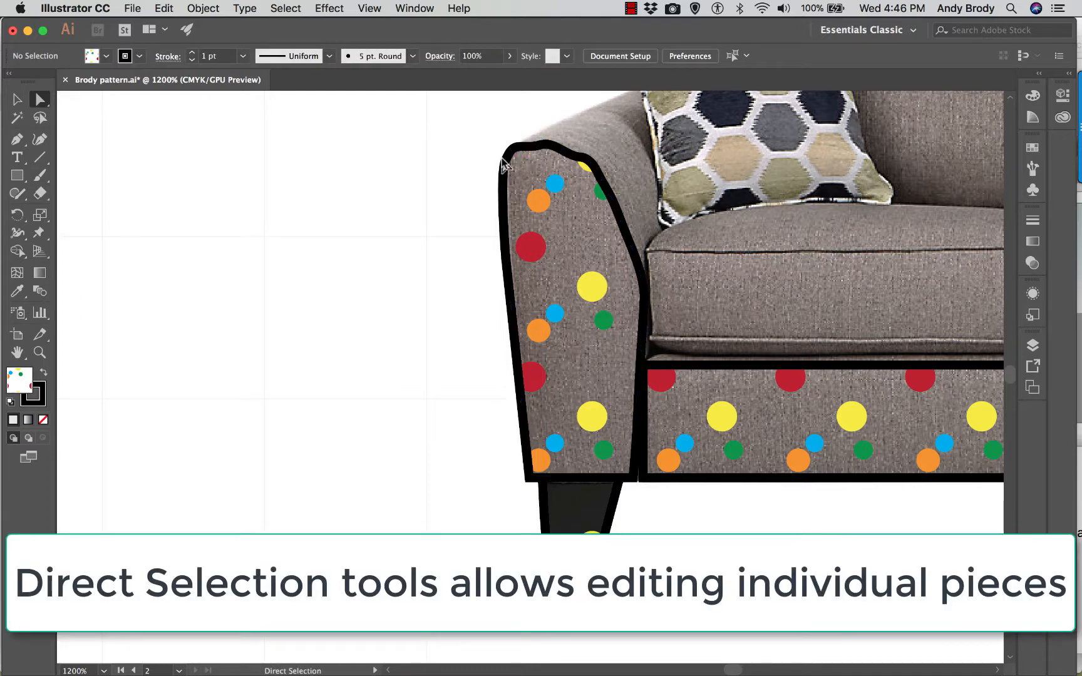
# - Nudge the two anchor points at the top of the left arm outline slightly upward to round off its crown
pyautogui.click(524, 152)
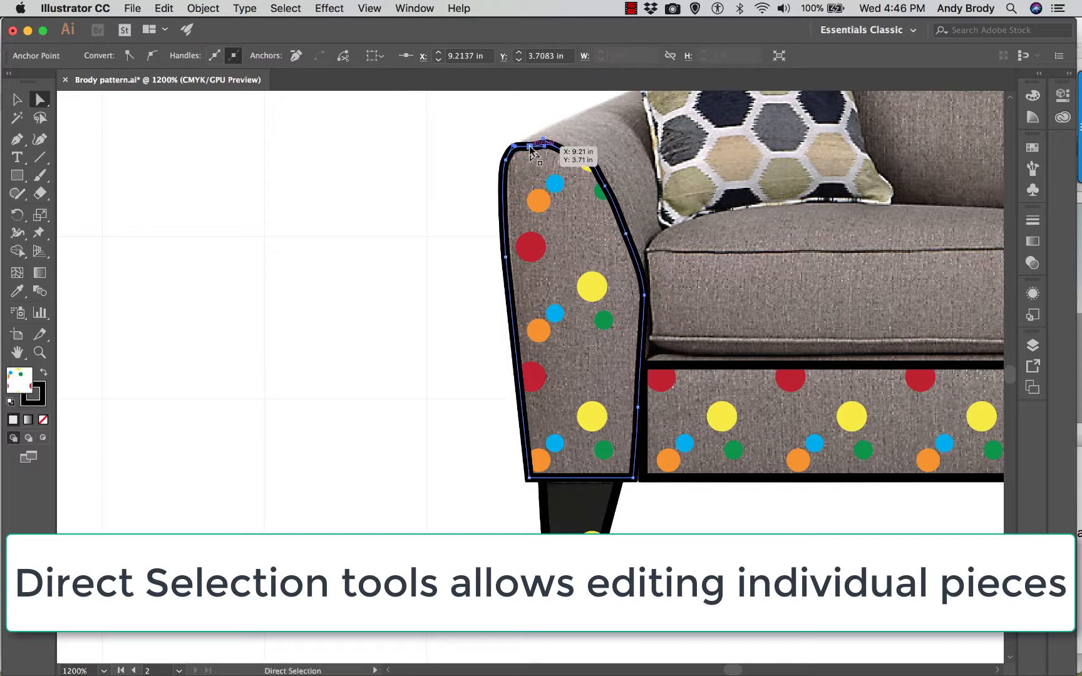
pyautogui.press('Up')
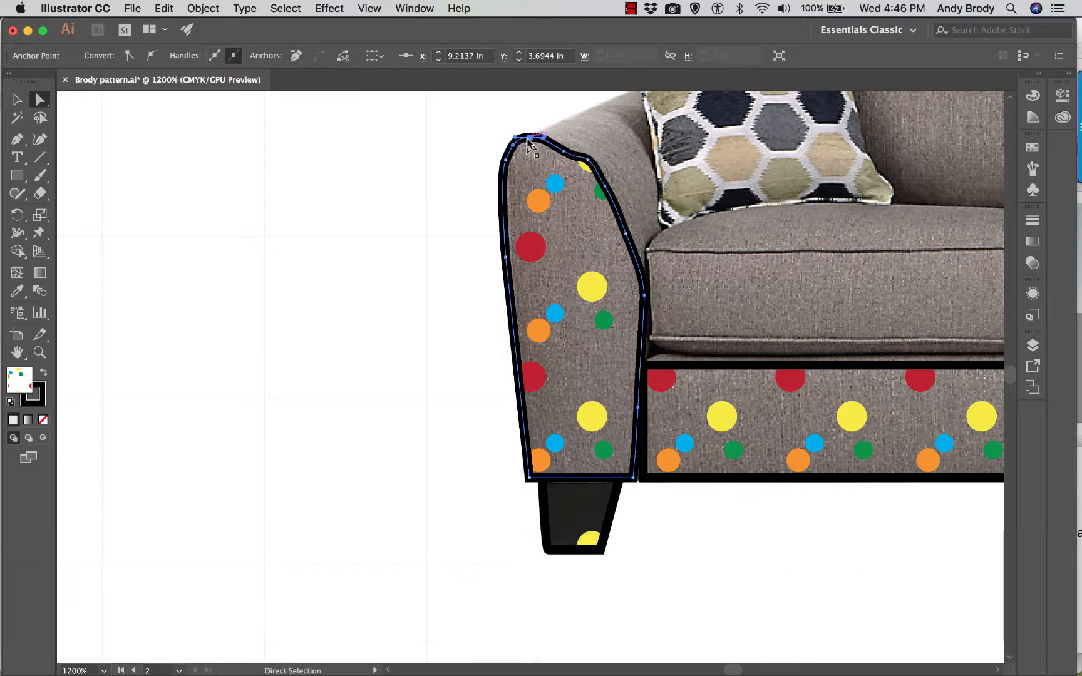
pyautogui.click(562, 151)
pyautogui.press('Down')
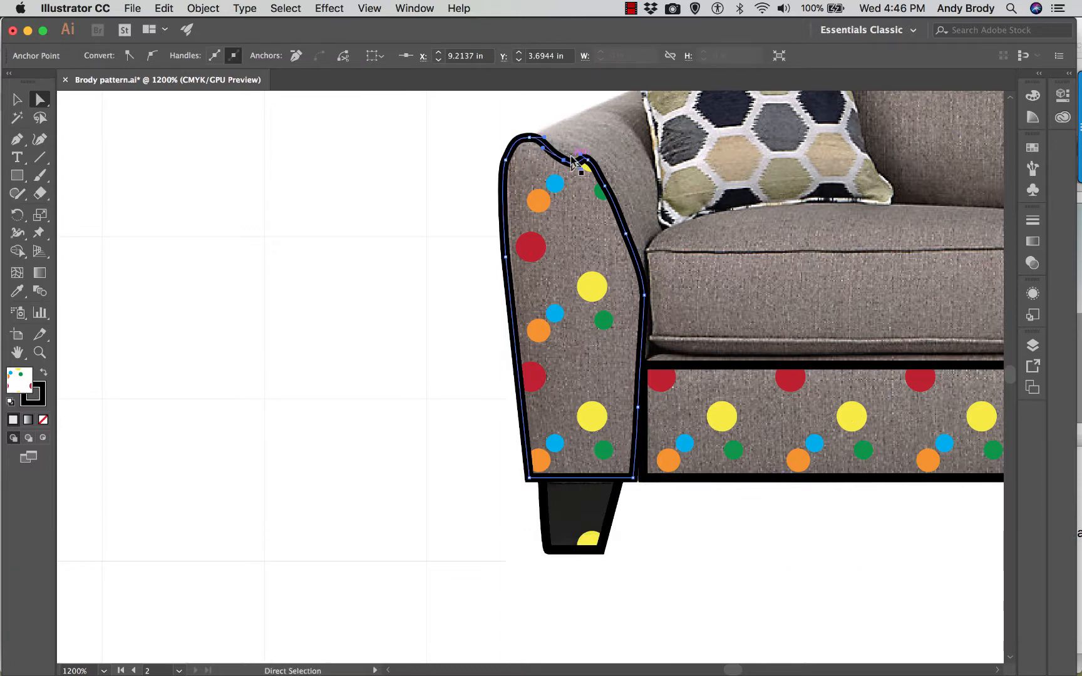
pyautogui.press('Up')
pyautogui.press('Up')
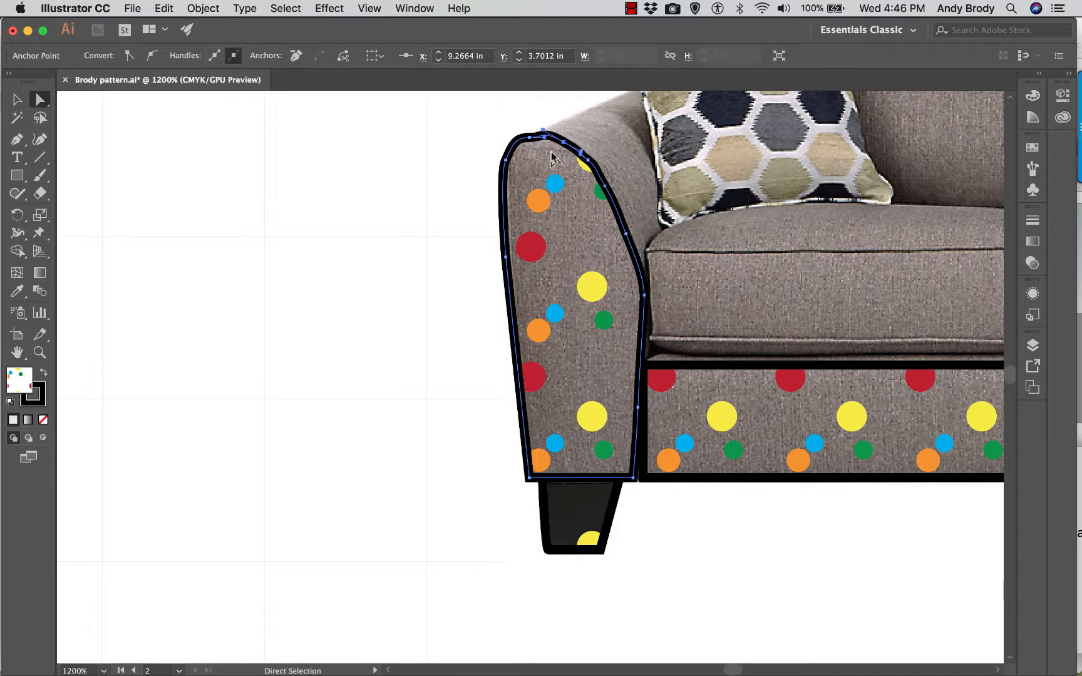
# - Fine-tune the curve handle at the crown of the left arm outline and leave the path deselected
pyautogui.press('super+equal')
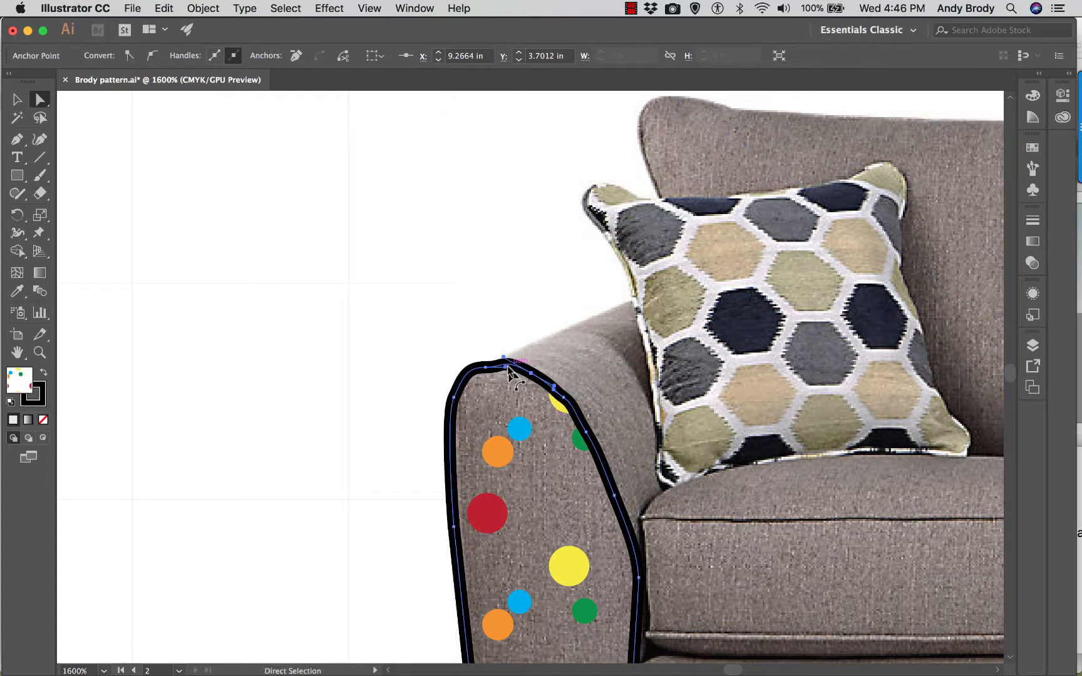
pyautogui.moveTo(503, 357); pyautogui.dragTo(500, 357)
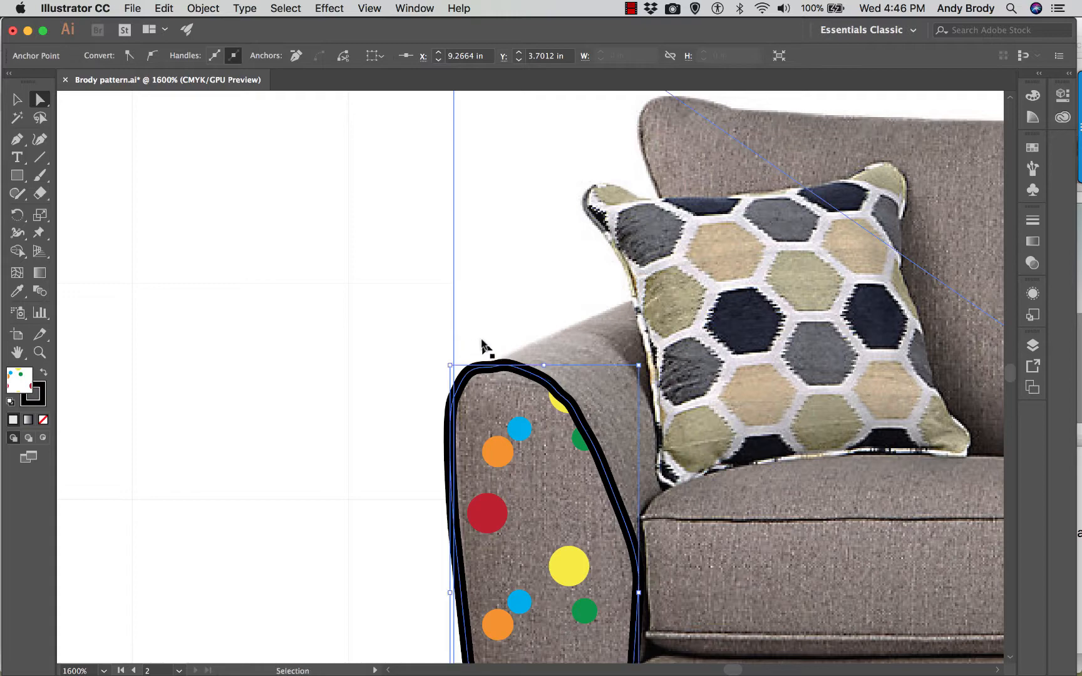
pyautogui.press('super+minus')
pyautogui.press('super+minus')
pyautogui.press('super+minus')
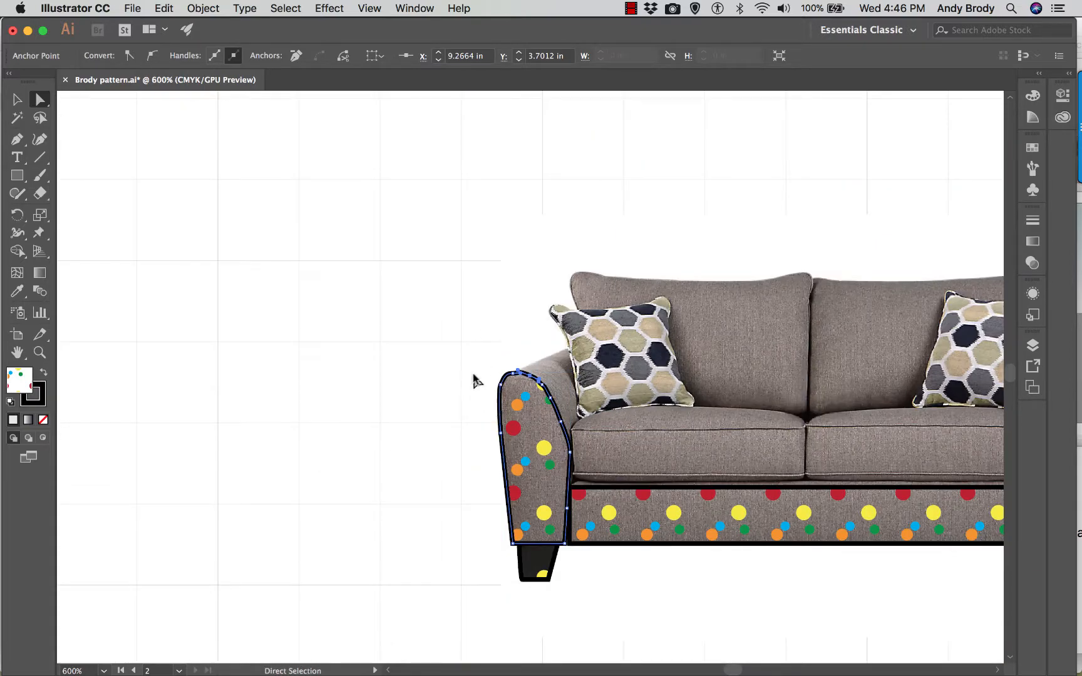
pyautogui.click(475, 410)
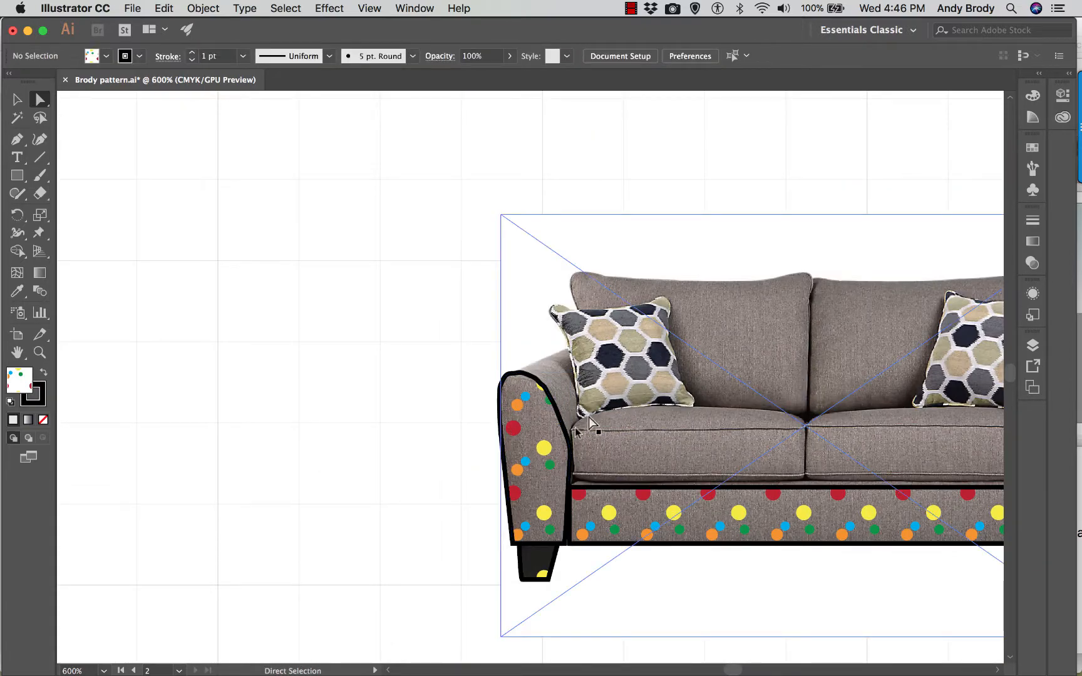
pyautogui.click(531, 570)
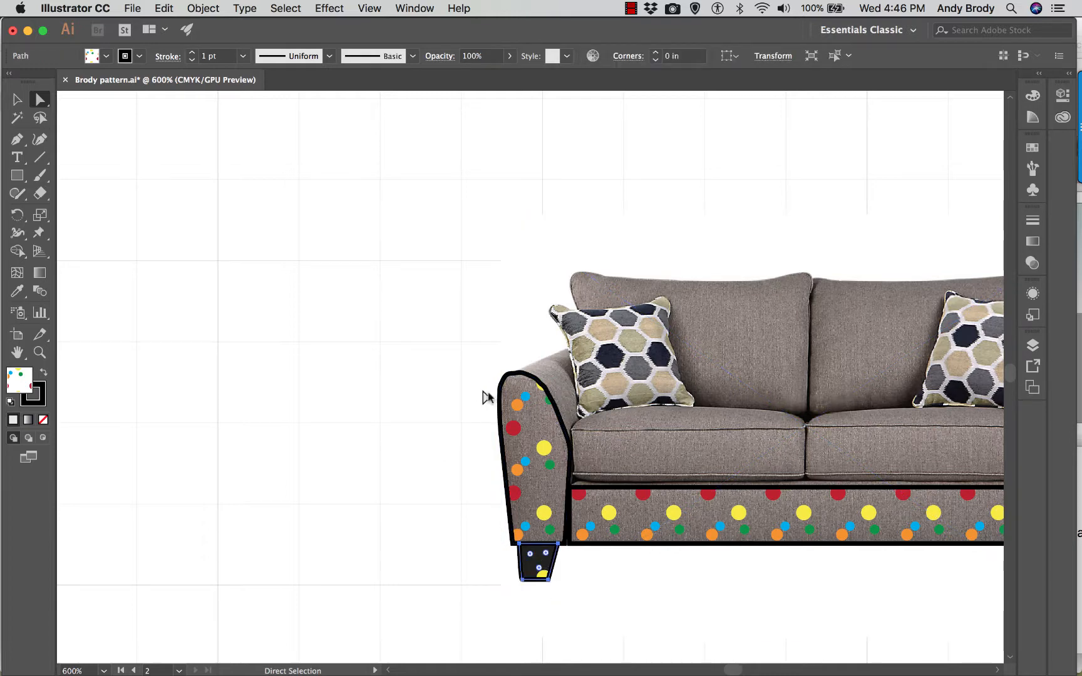
pyautogui.click(504, 388)
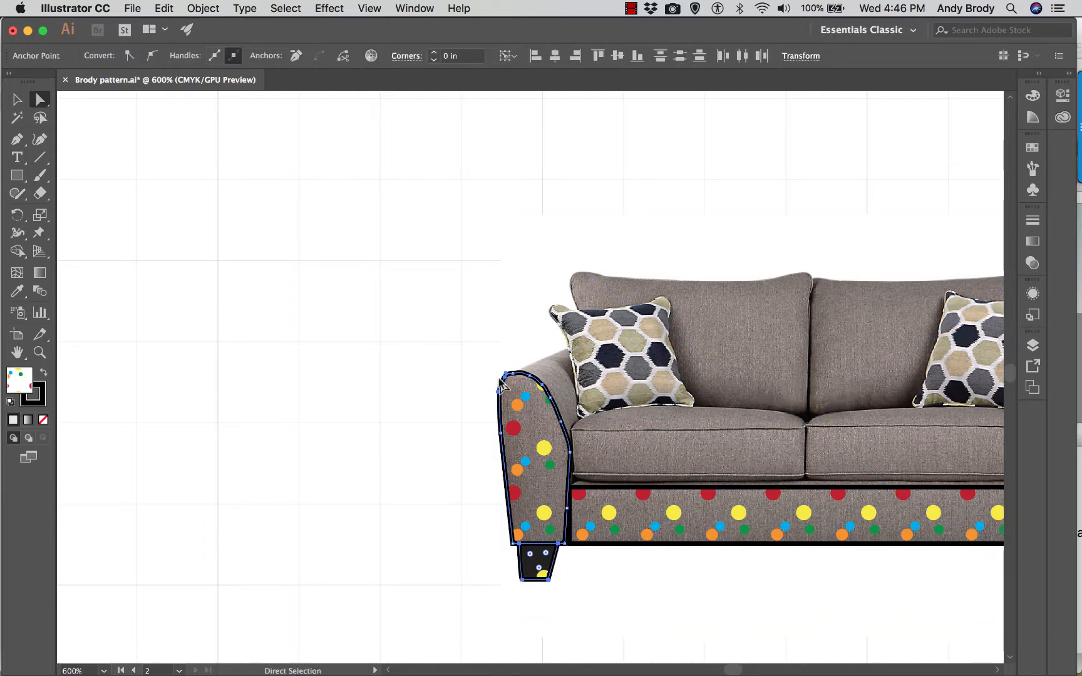
pyautogui.scroll(-2, 488, 366)
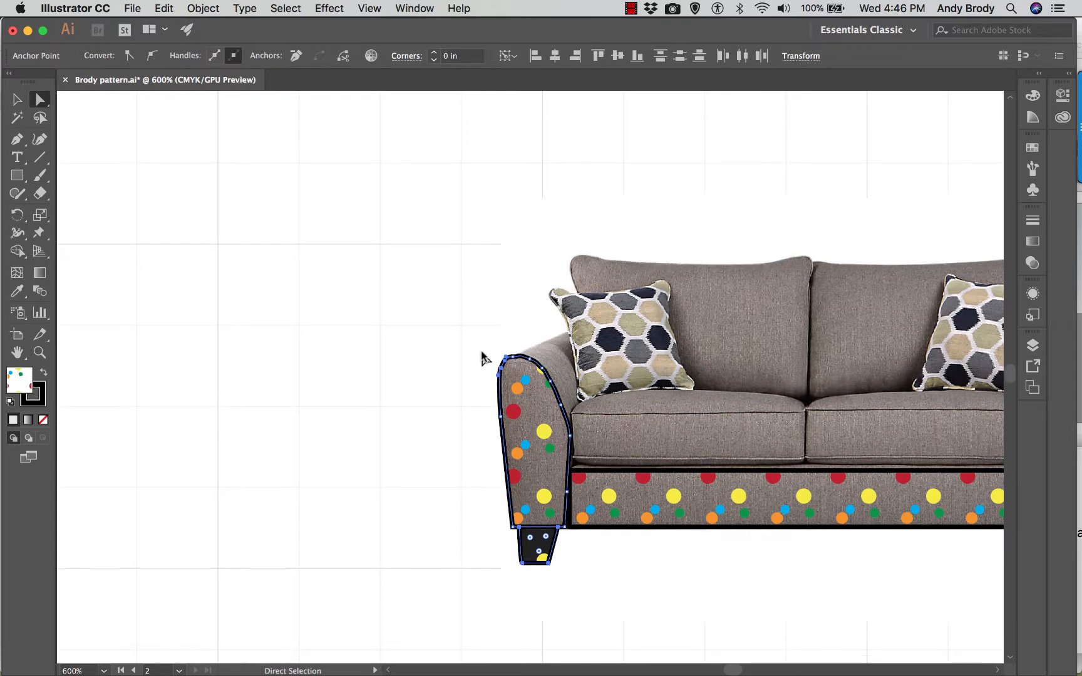
pyautogui.scroll(-1, 525, 377)
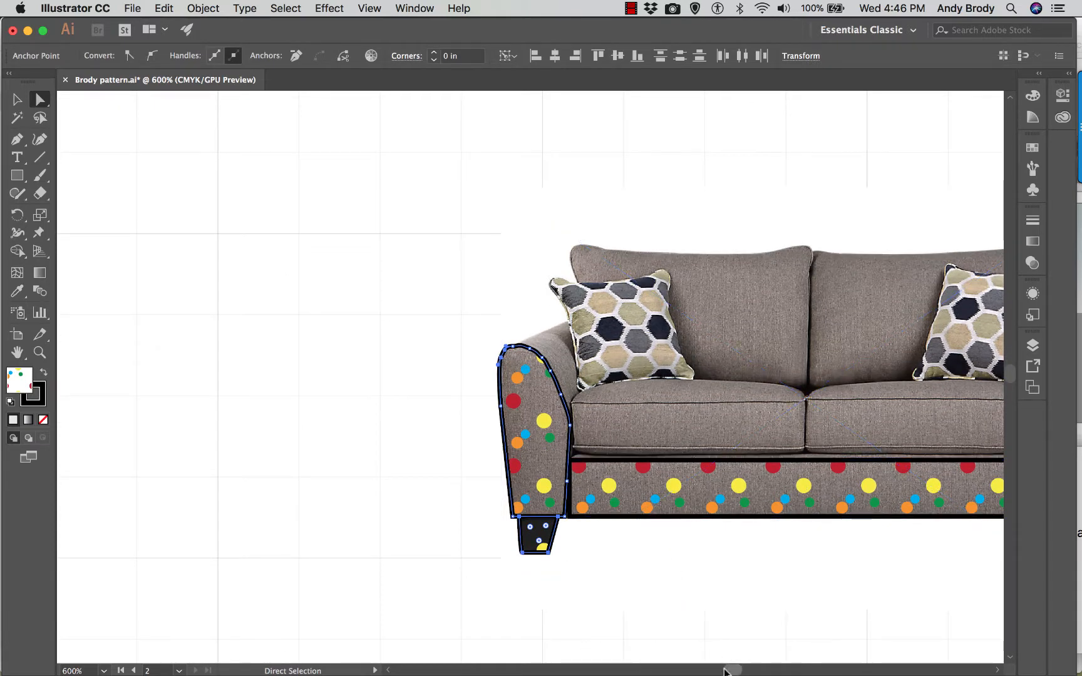
pyautogui.moveTo(724, 669); pyautogui.dragTo(727, 670)
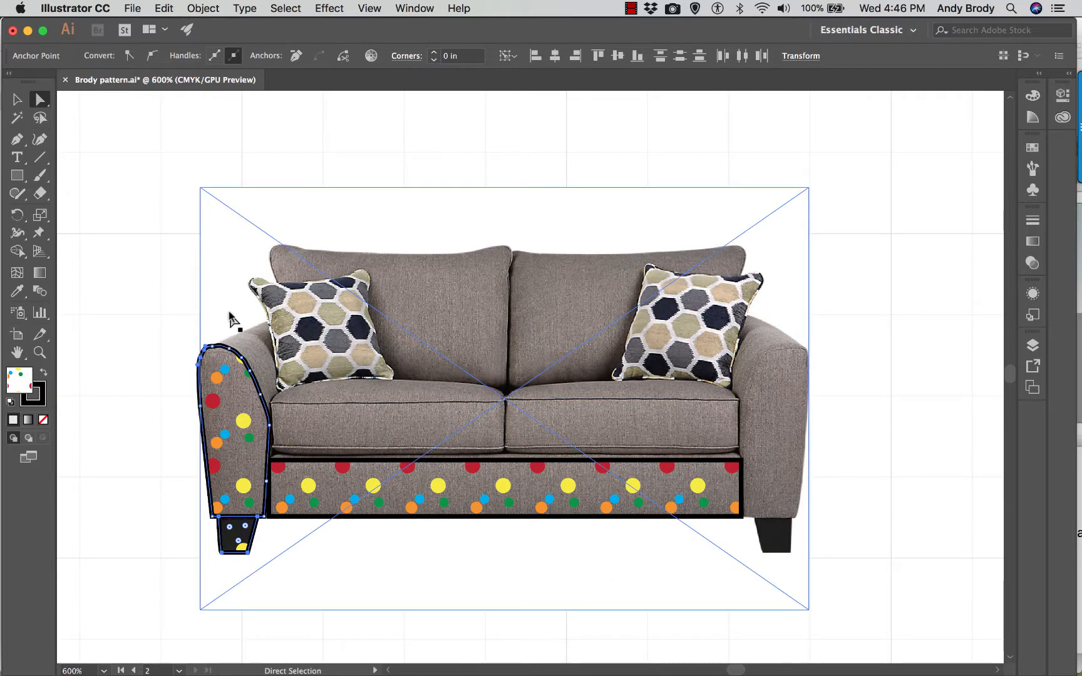
pyautogui.rightClick(230, 378)
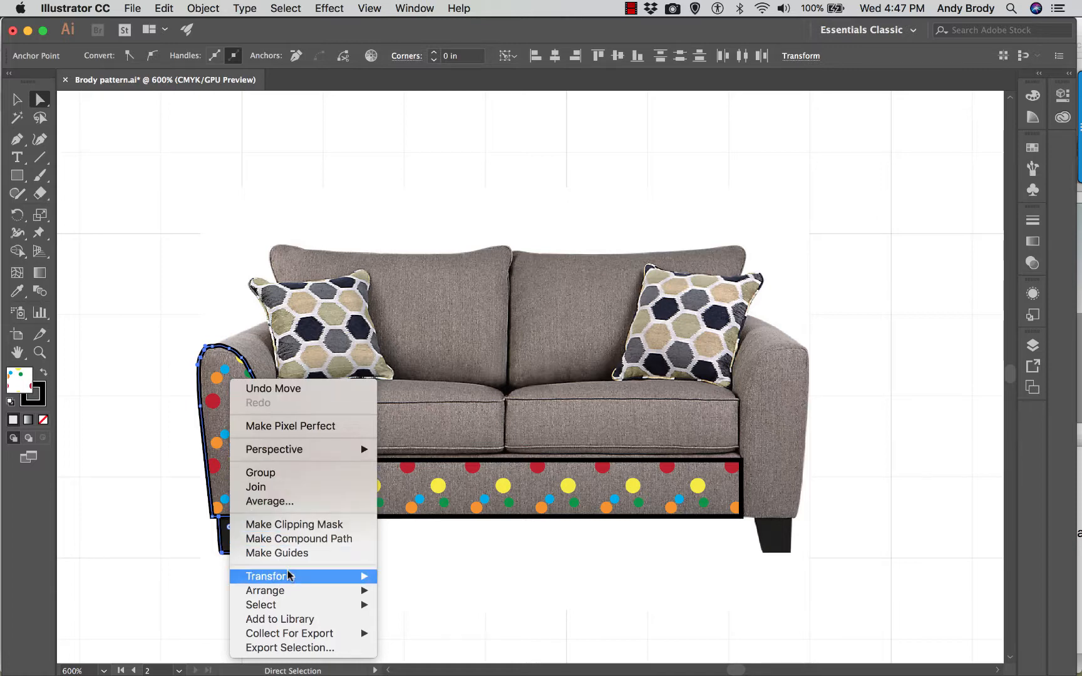
pyautogui.moveTo(288, 576)
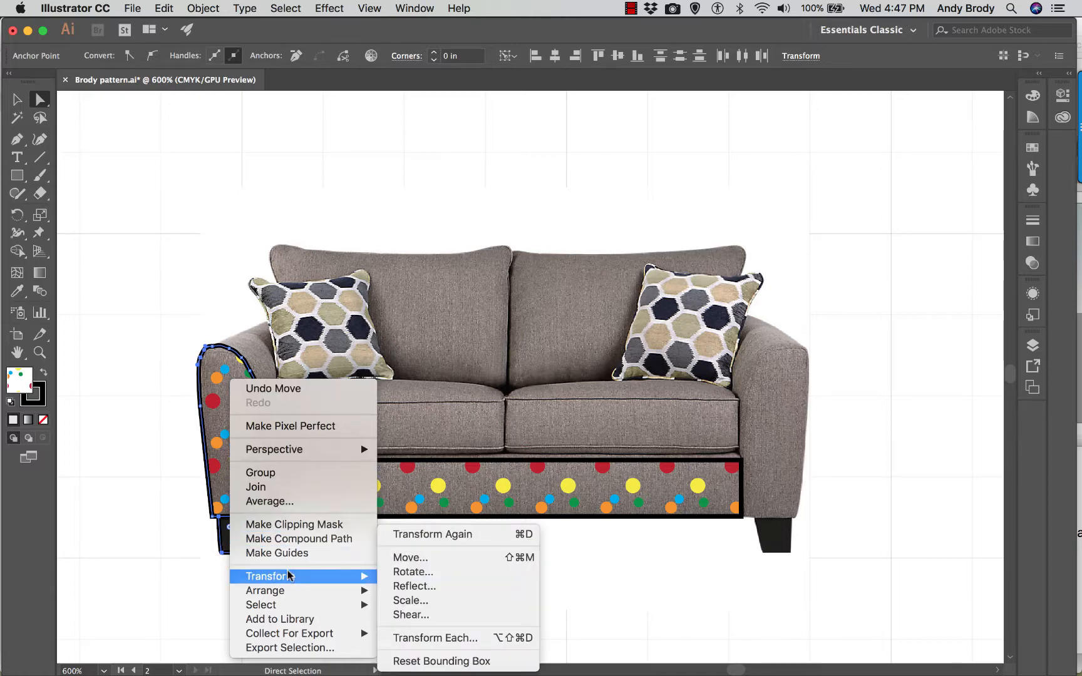
pyautogui.click(405, 588)
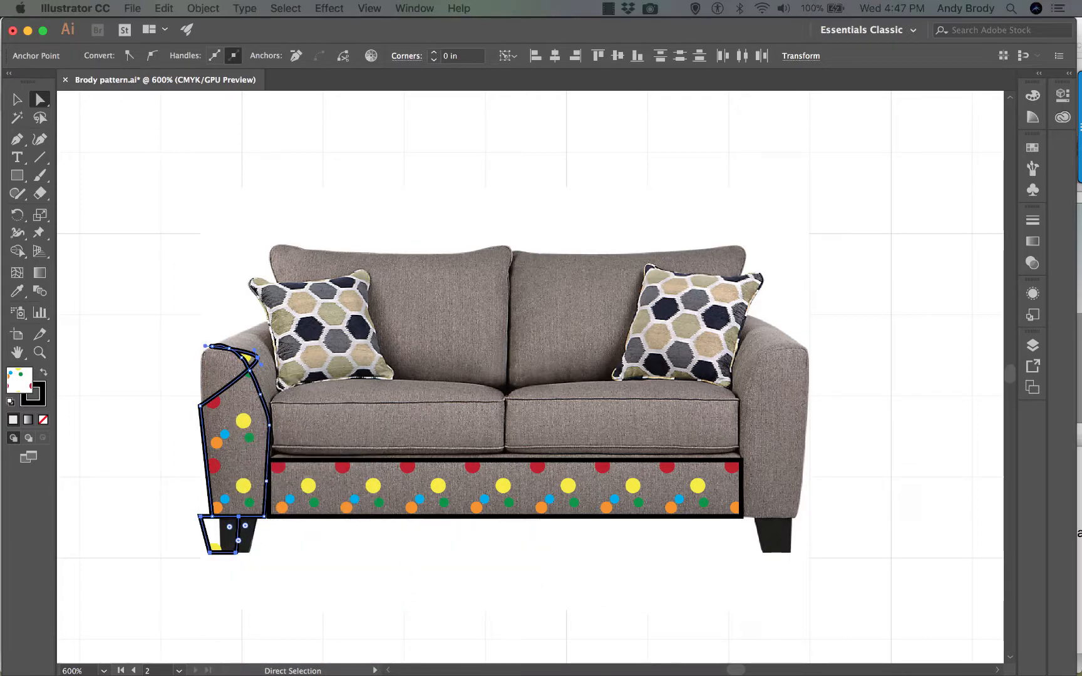
pyautogui.moveTo(94, 363); pyautogui.dragTo(437, 310)
pyautogui.click(523, 533)
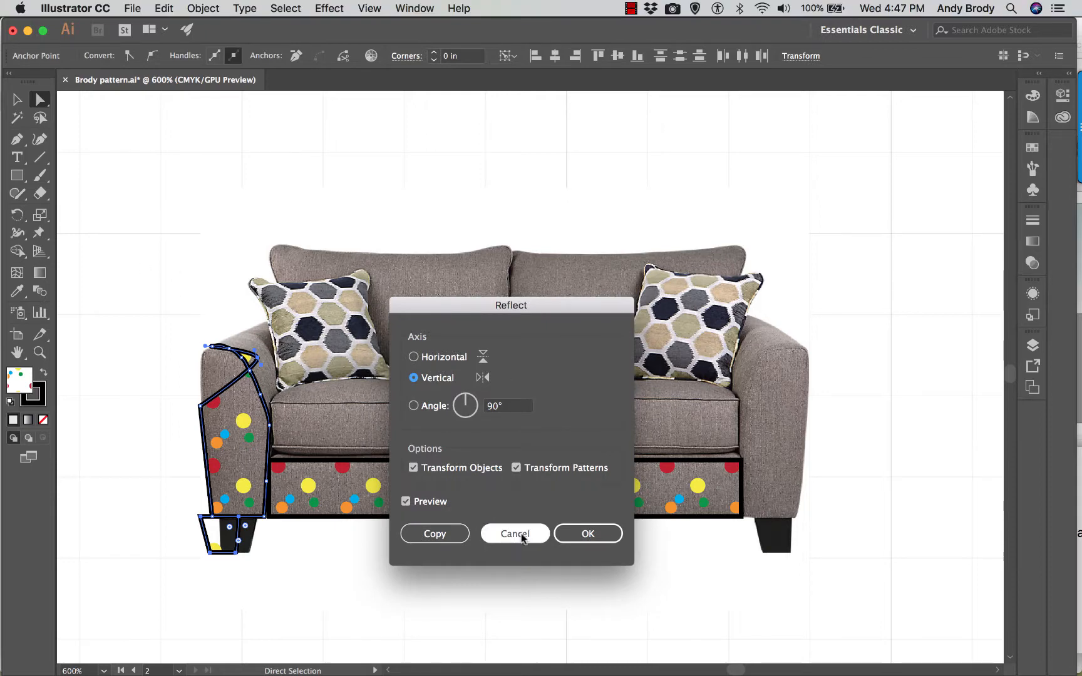
pyautogui.click(114, 221)
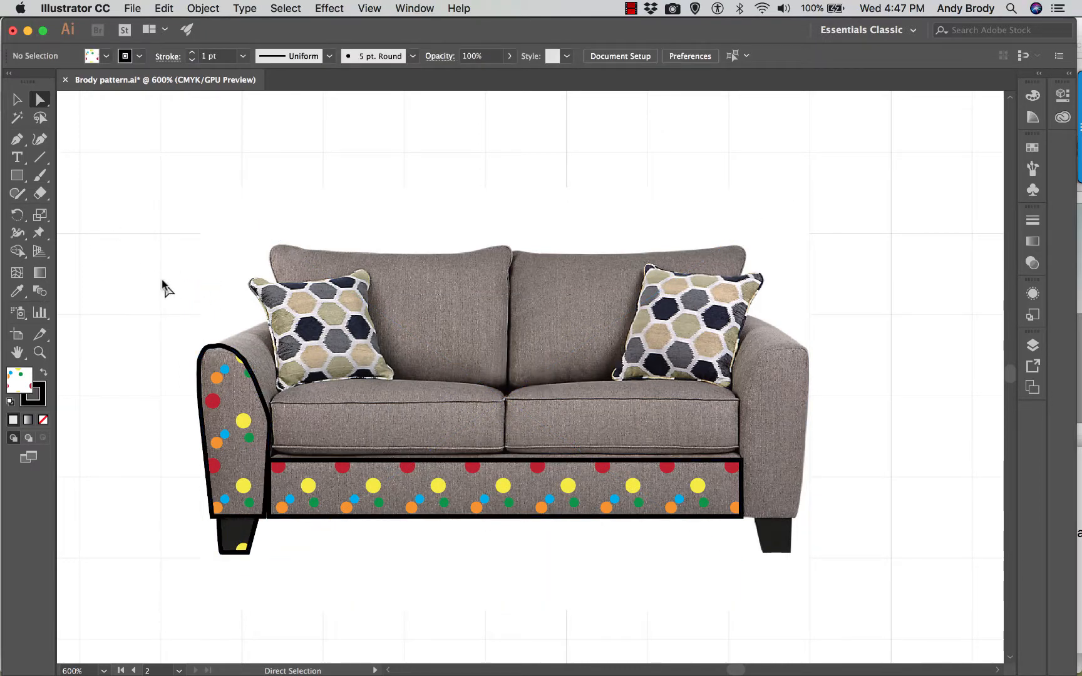
pyautogui.moveTo(165, 313); pyautogui.dragTo(248, 549)
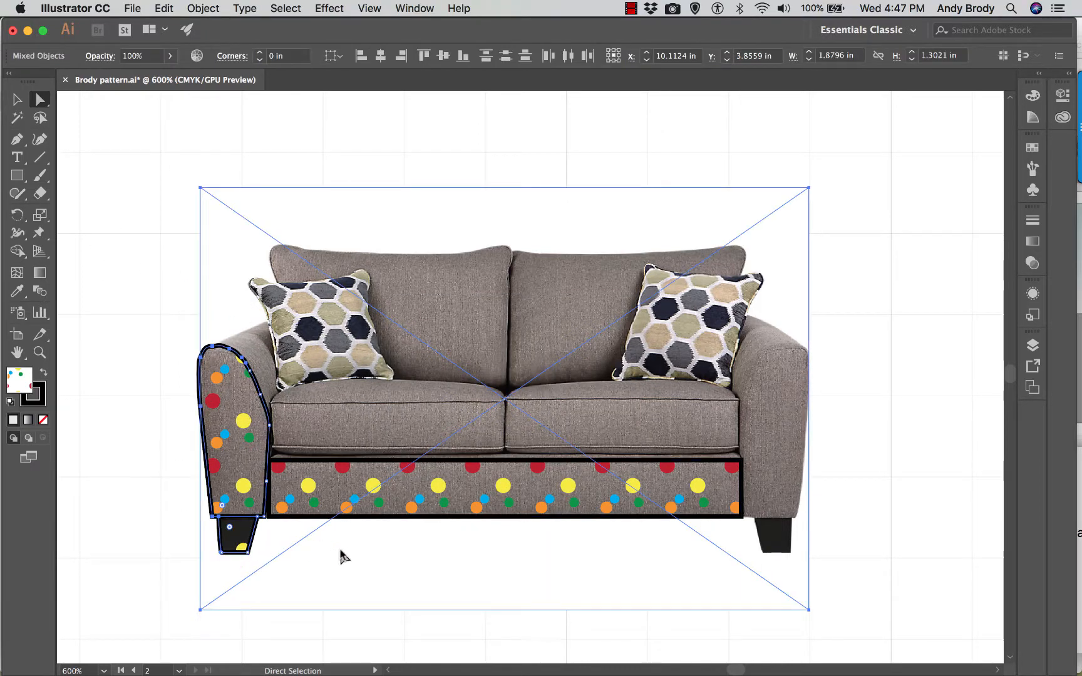
pyautogui.click(80, 295)
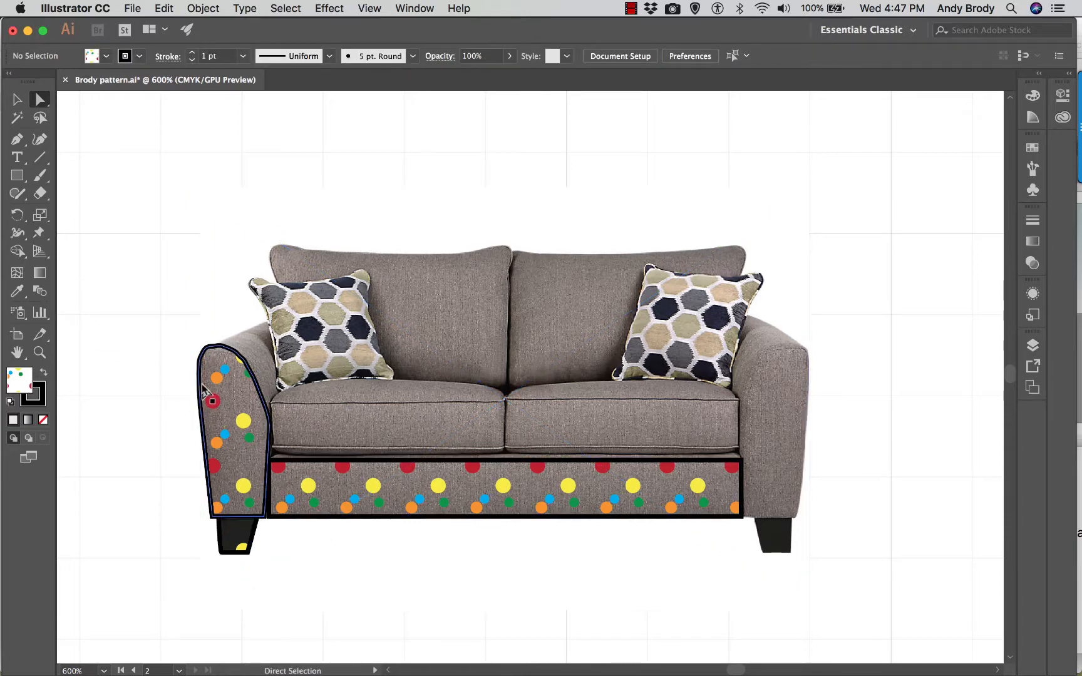
# - Reflect a copy of the whole left arm and leg shapes across the vertical axis and place it over the loveseat's right arm and leg
pyautogui.click(15, 99)
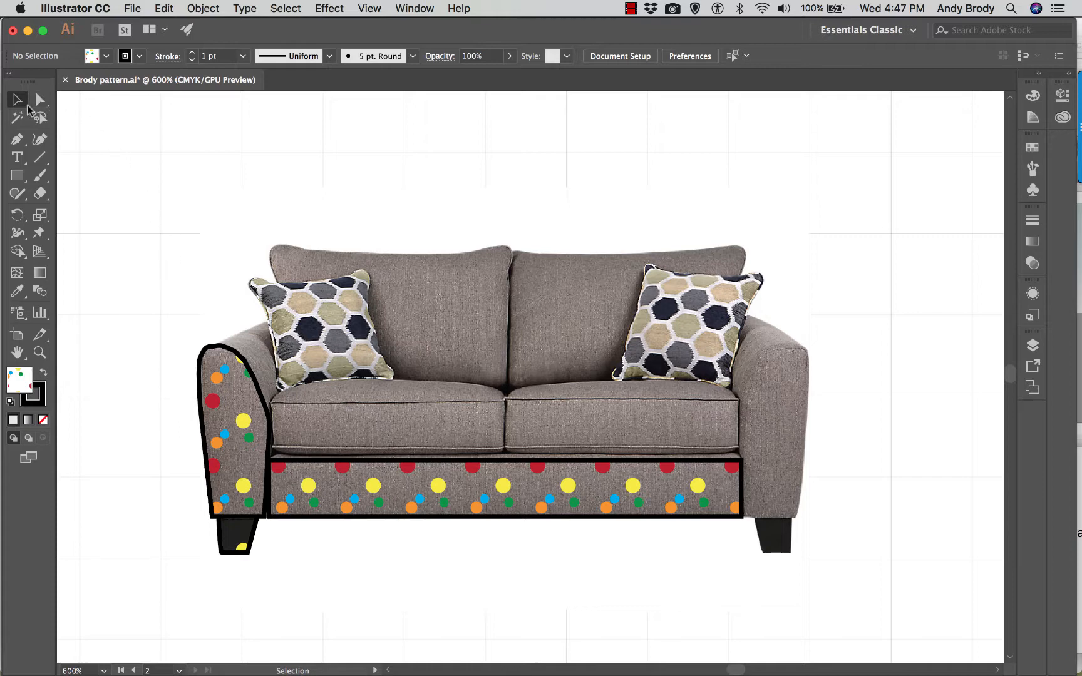
pyautogui.click(212, 418)
pyautogui.keyDown('shift'); pyautogui.click(231, 551); pyautogui.keyUp('shift')
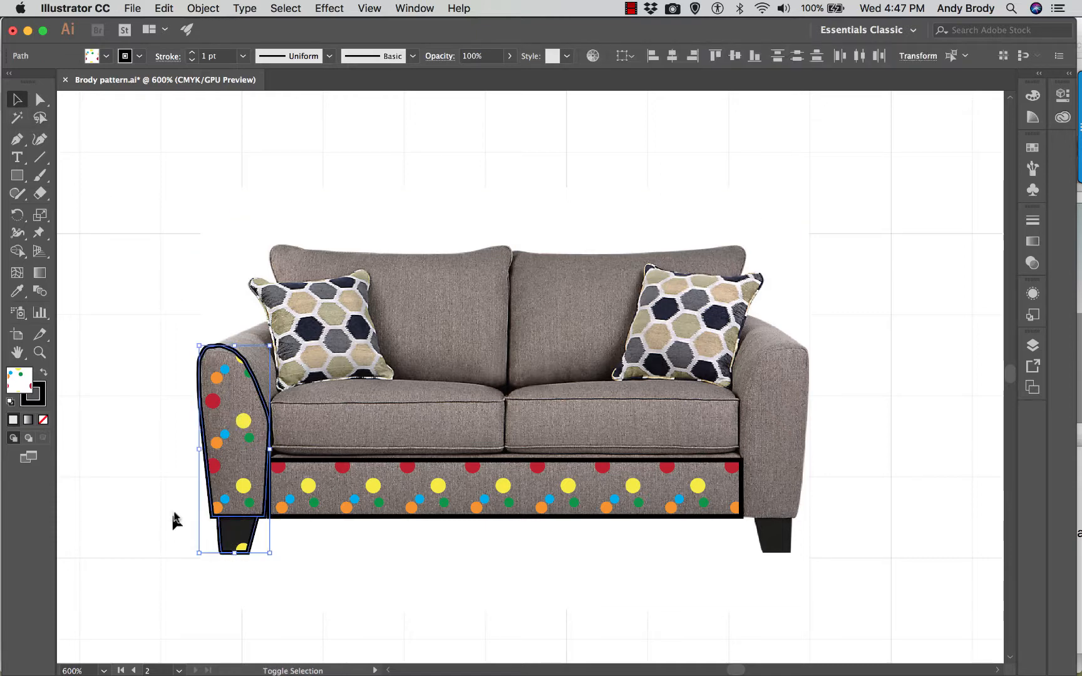
pyautogui.rightClick(234, 393)
pyautogui.moveTo(307, 598)
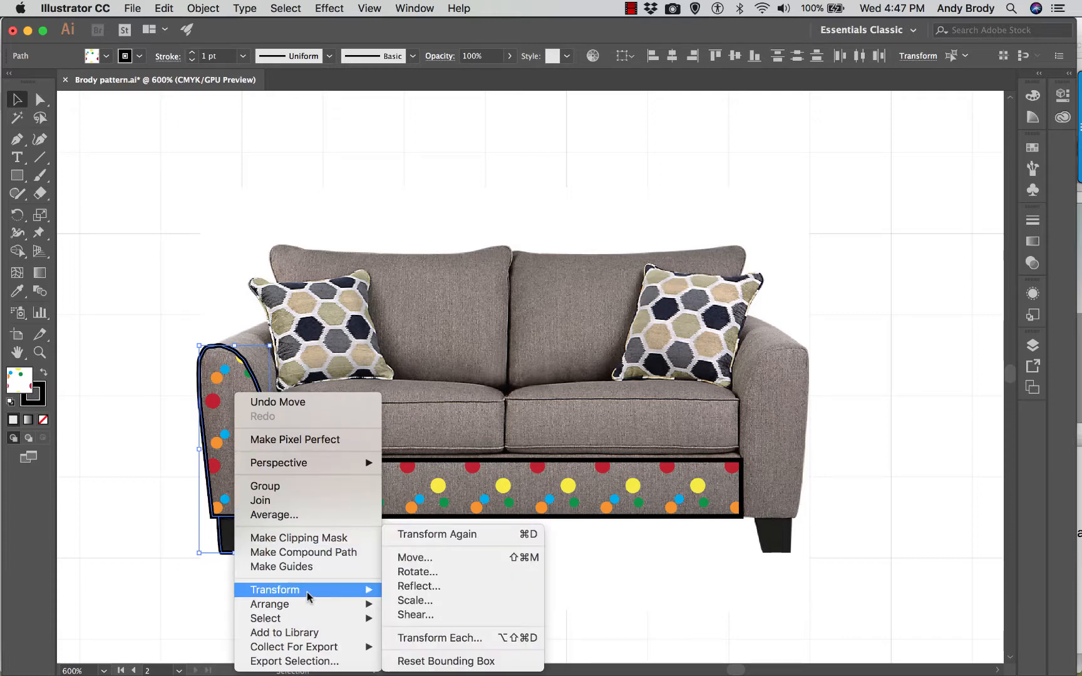
pyautogui.click(418, 587)
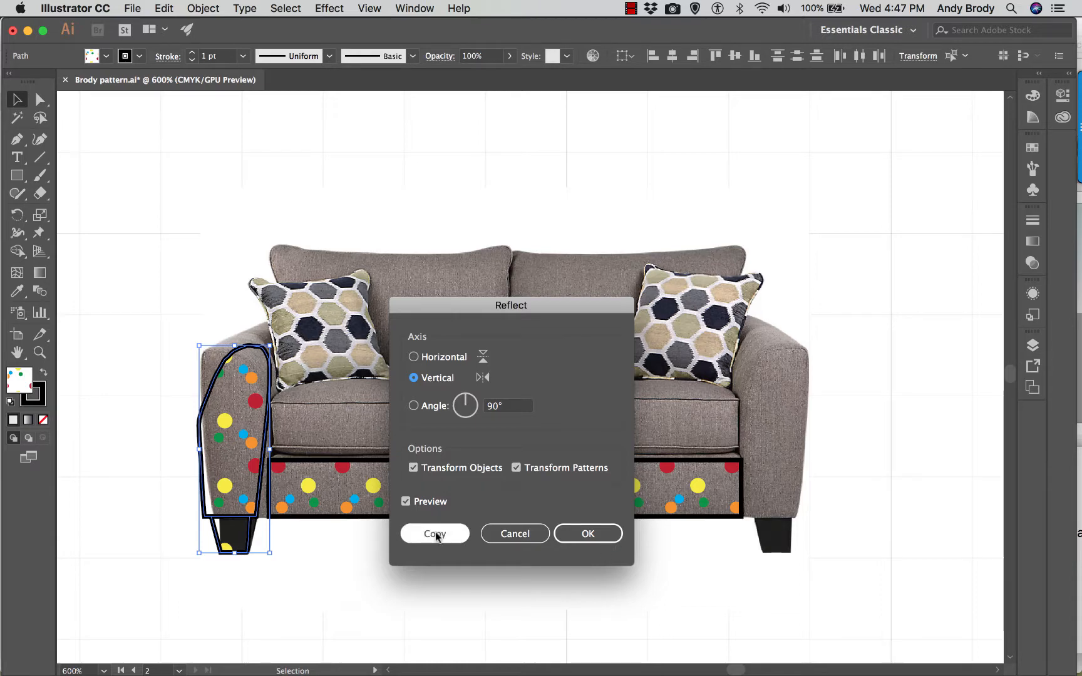
pyautogui.click(437, 535)
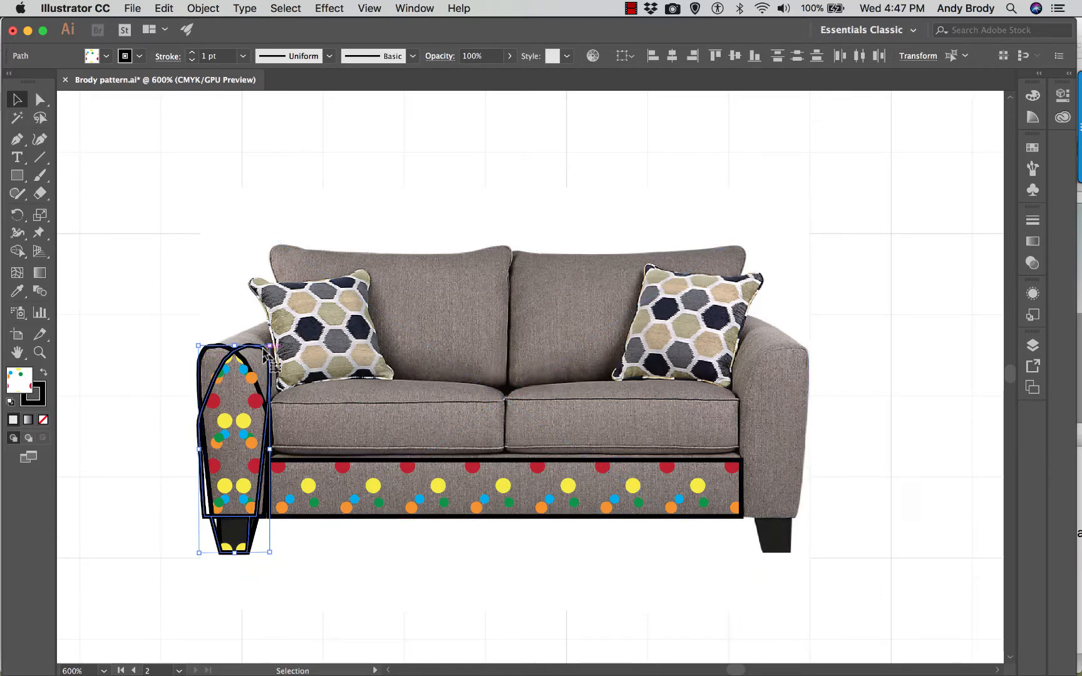
pyautogui.moveTo(269, 365); pyautogui.dragTo(810, 437)
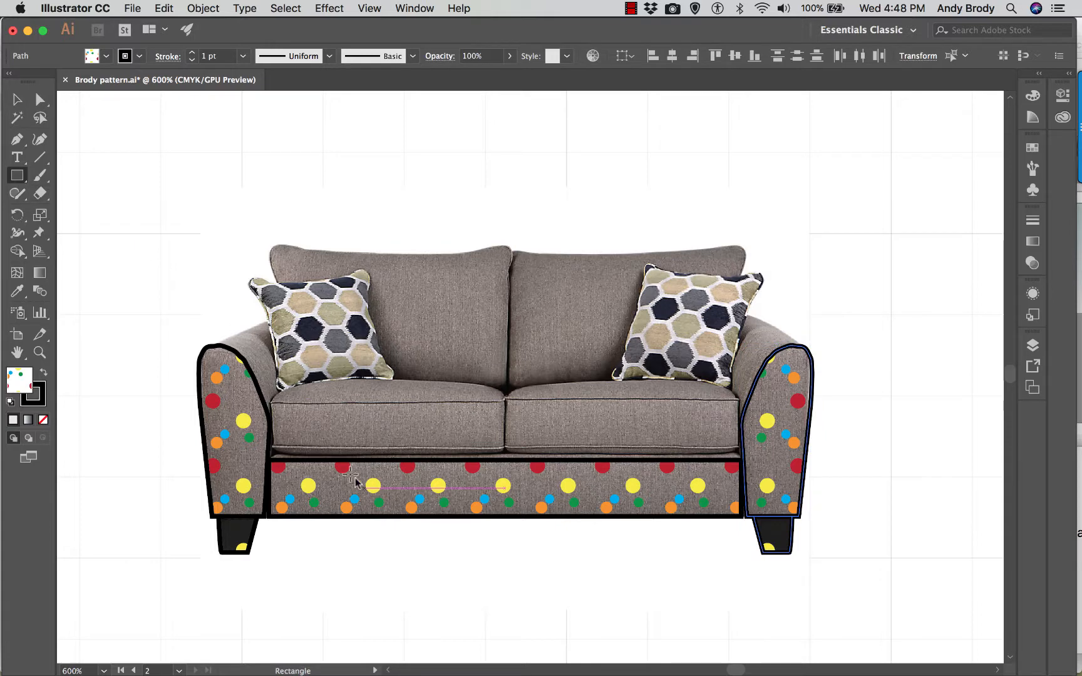
# - Draw pattern-filled rectangles over the left seat cushion's front and left back cushion, extending both left edges to meet the arm outline
pyautogui.moveTo(275, 447)
pyautogui.mouseDown()
pyautogui.moveTo(503, 403)
pyautogui.moveTo(276, 245)
pyautogui.mouseUp()
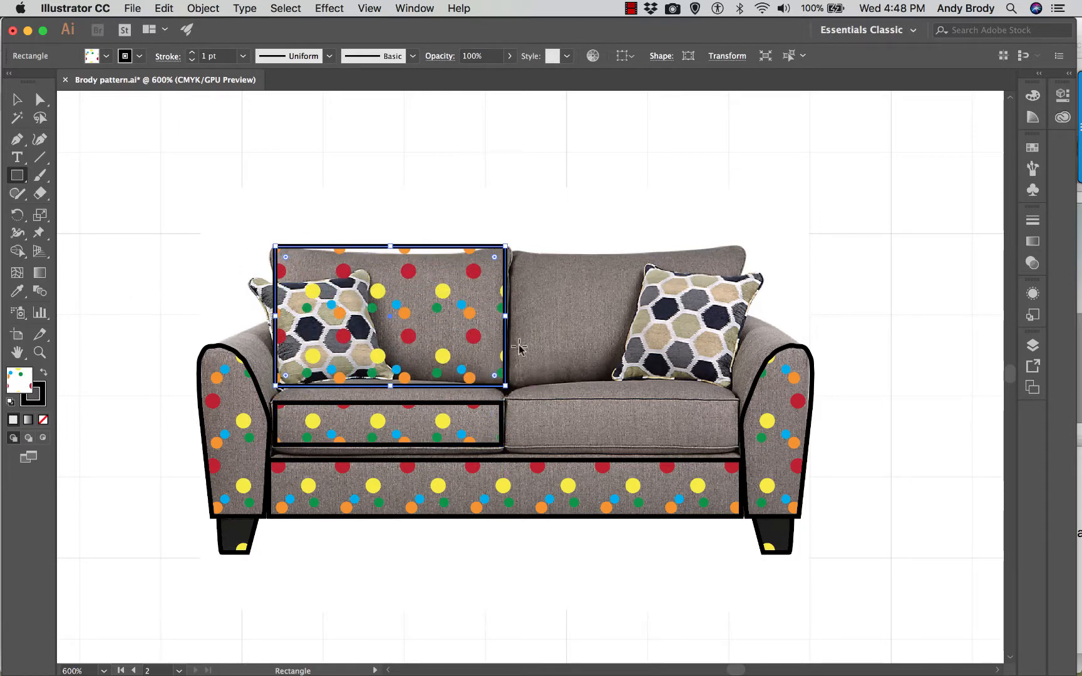
pyautogui.moveTo(504, 318); pyautogui.dragTo(501, 317)
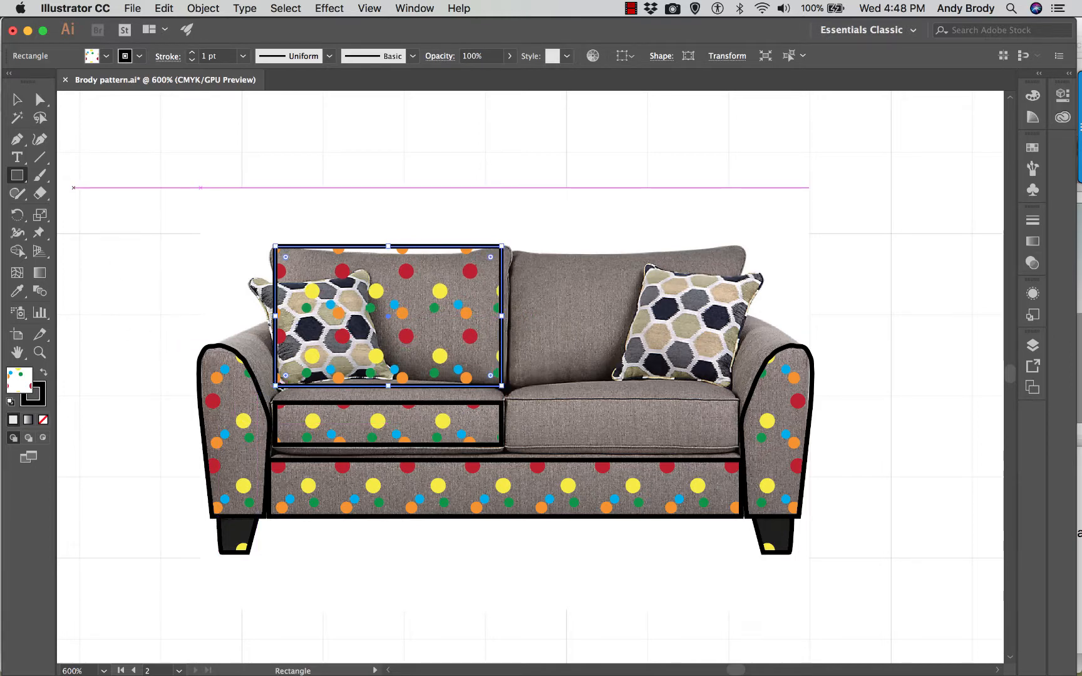
pyautogui.press('v')
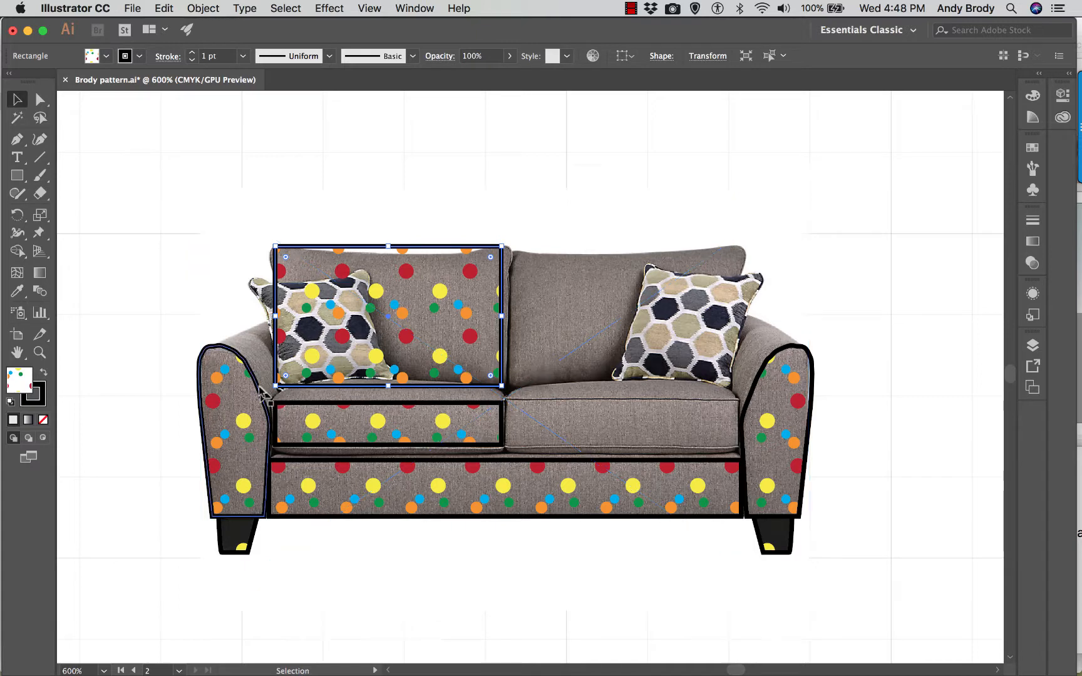
pyautogui.click(256, 362)
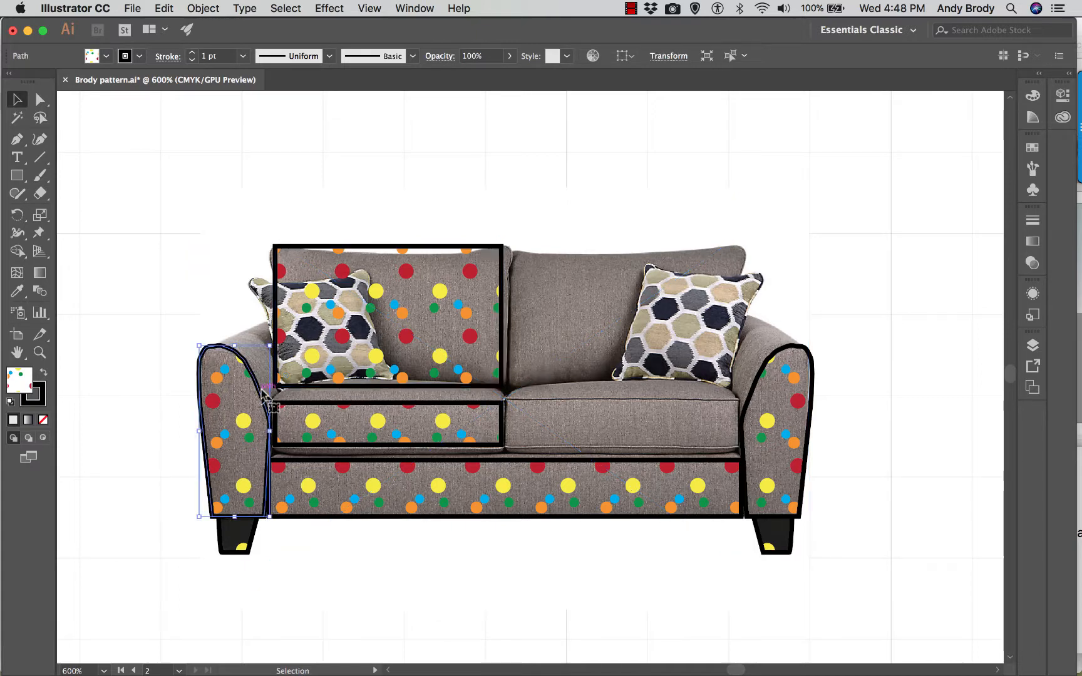
pyautogui.click(314, 415)
pyautogui.keyDown('shift'); pyautogui.click(301, 342); pyautogui.keyUp('shift')
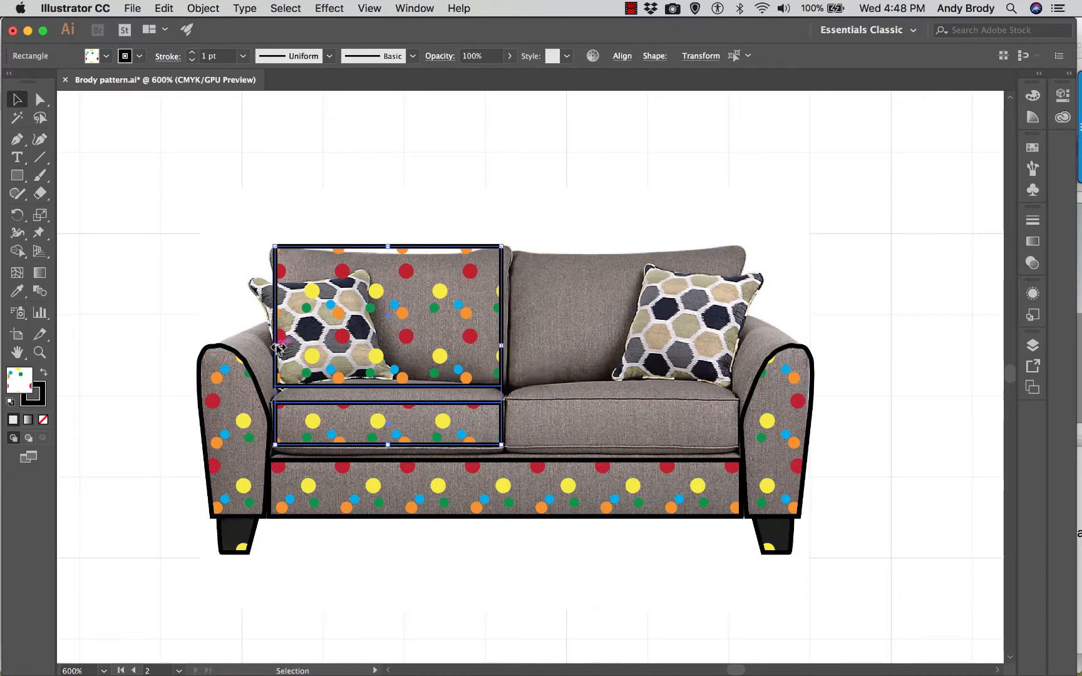
pyautogui.moveTo(276, 345); pyautogui.dragTo(271, 346)
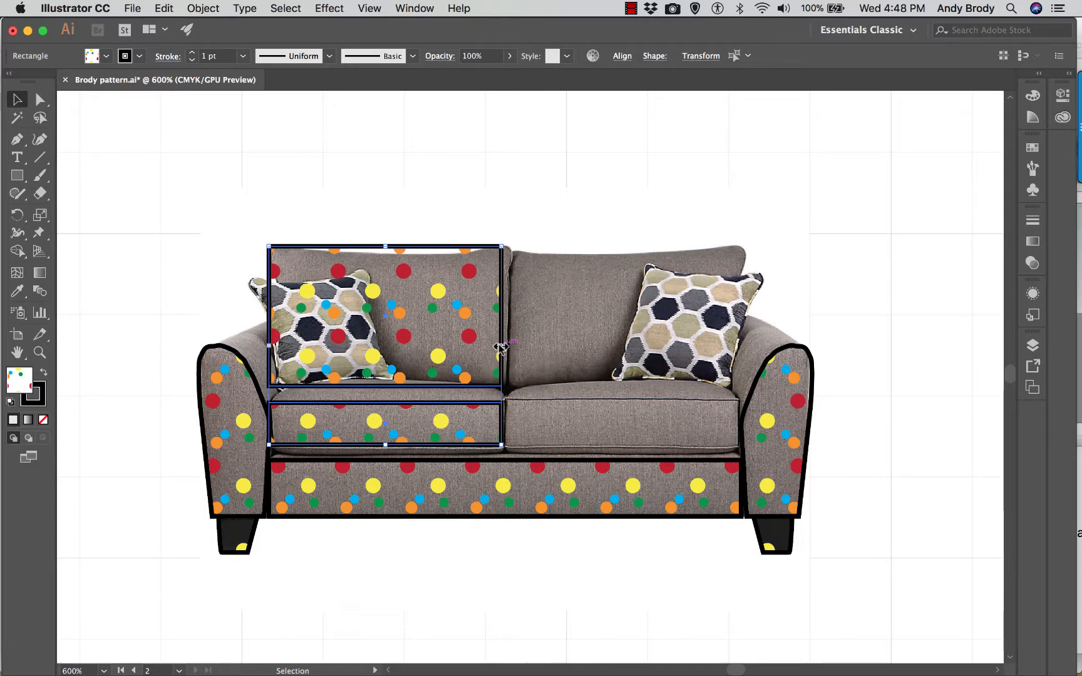
pyautogui.click(237, 181)
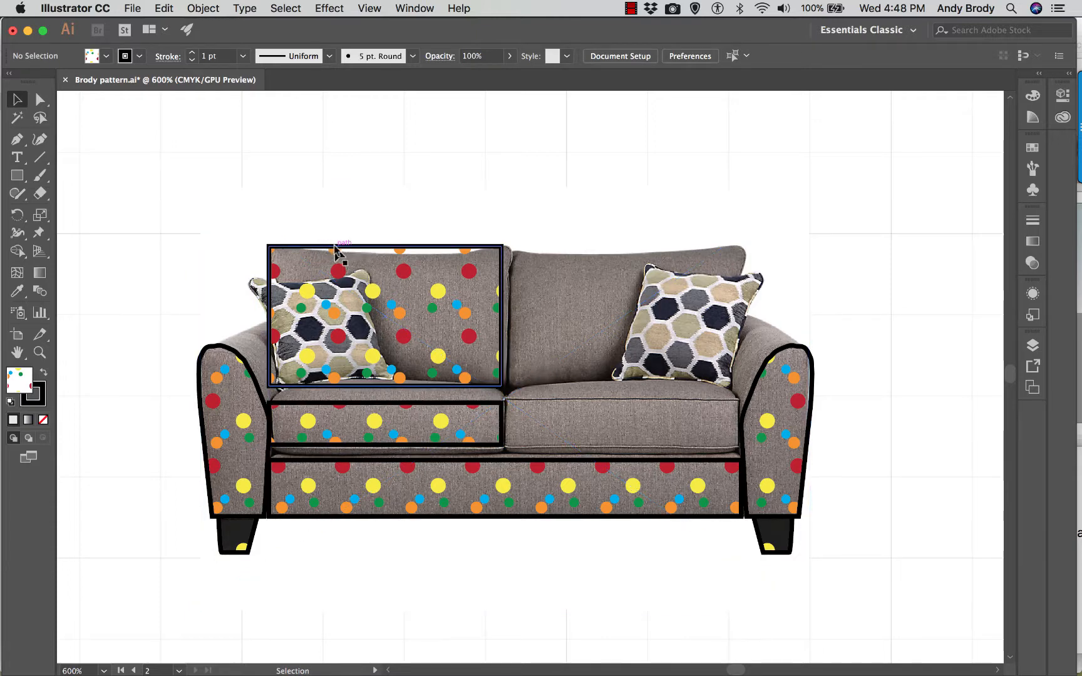
# - Duplicate the left seat cushion rectangle and place the copy in the empty space below the loveseat
pyautogui.click(383, 251)
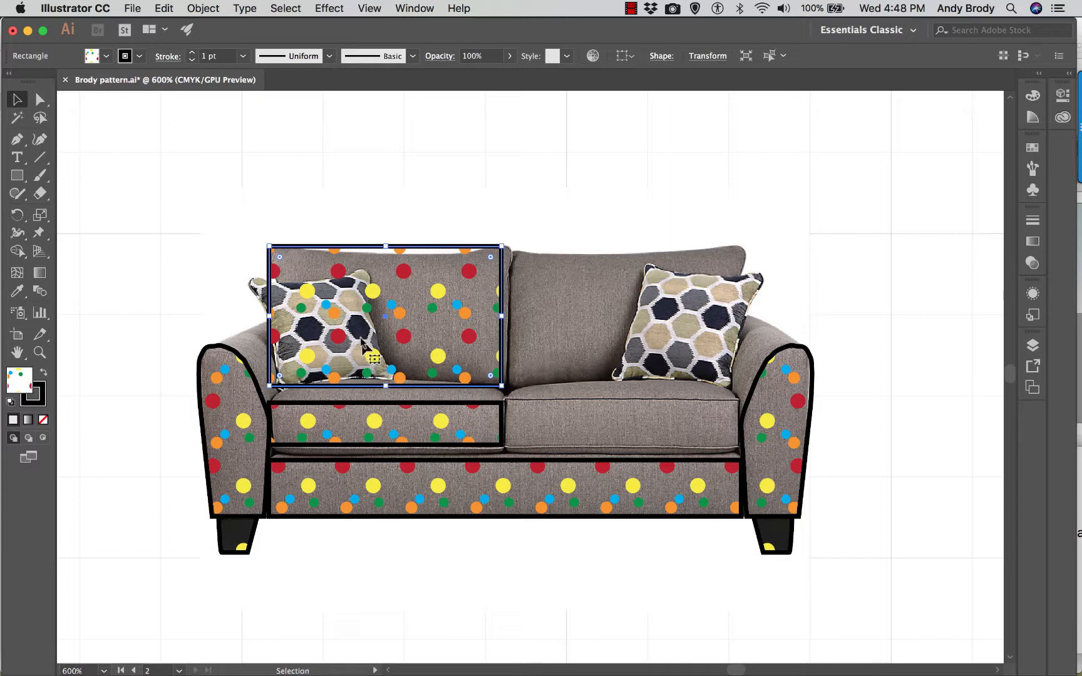
pyautogui.click(366, 410)
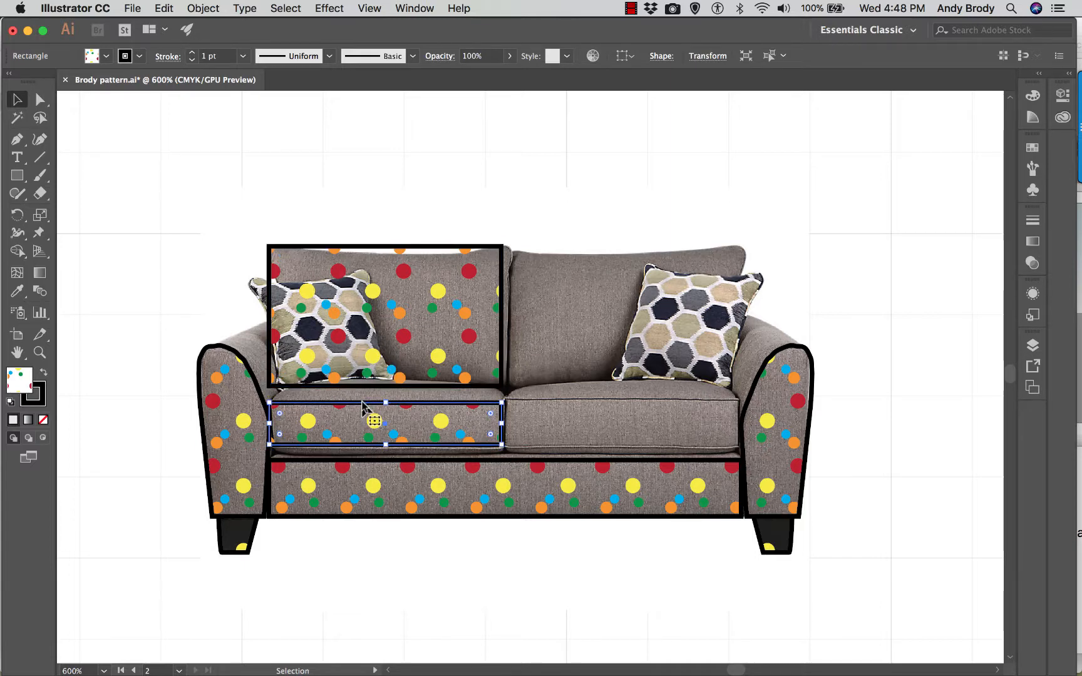
pyautogui.scroll(-5, 367, 406)
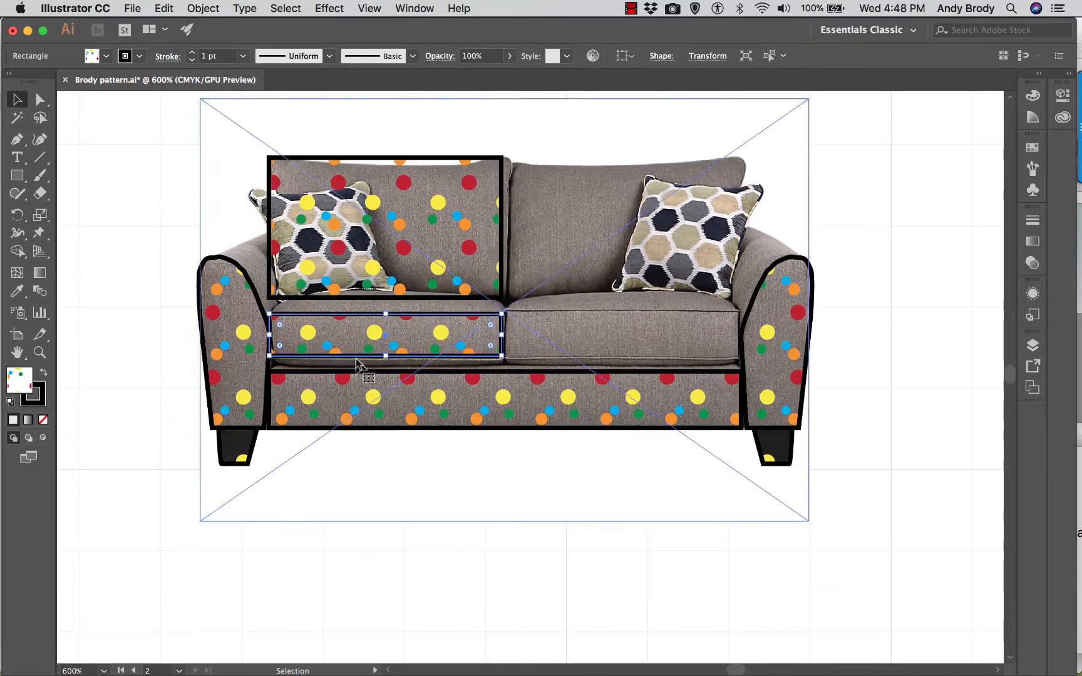
pyautogui.moveTo(355, 358); pyautogui.dragTo(369, 577)
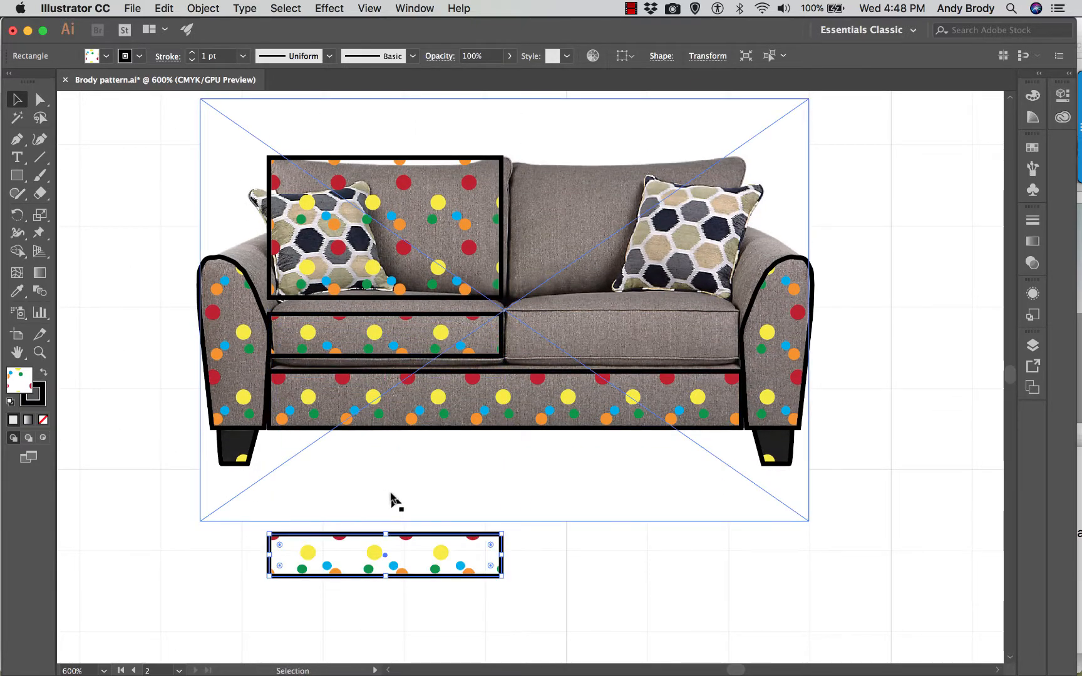
pyautogui.scroll(-4, 391, 501)
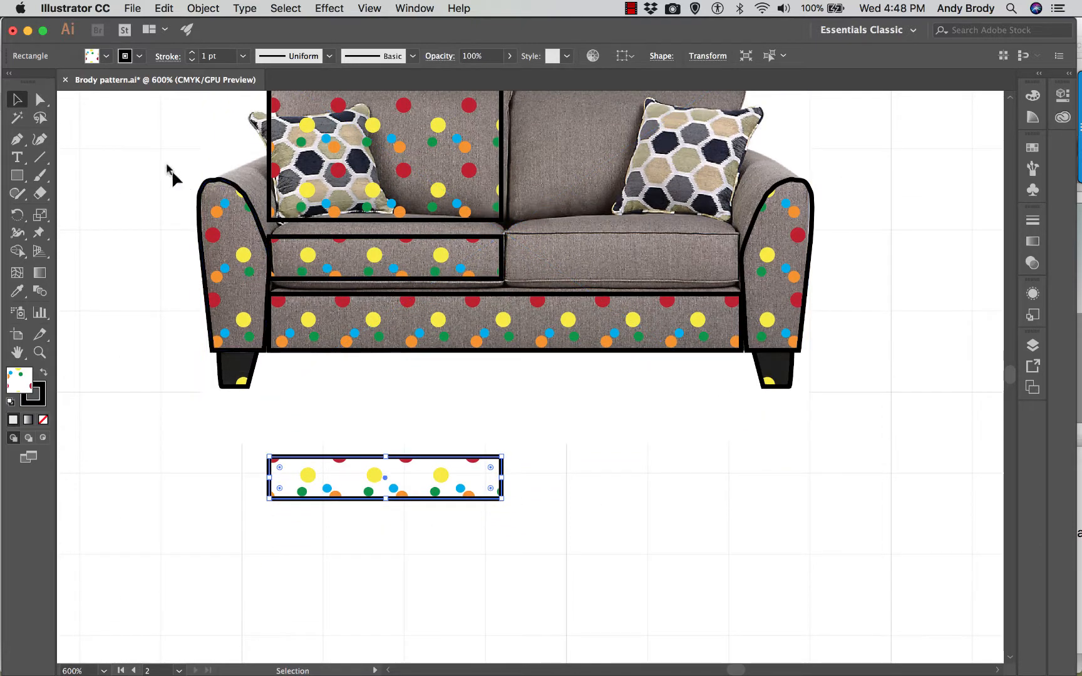
pyautogui.scroll(-1, 297, 369)
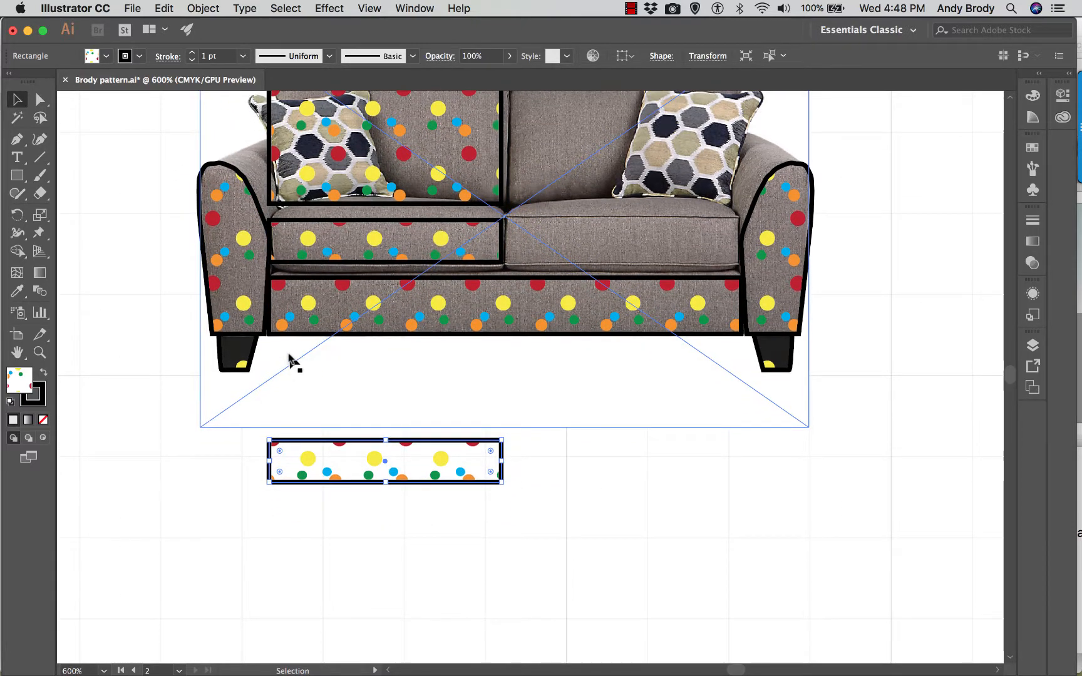
# - Start an Inflate warp on the duplicated seat cushion rectangle below the loveseat, keeping the previewed shape in clear view
pyautogui.press('super+equal')
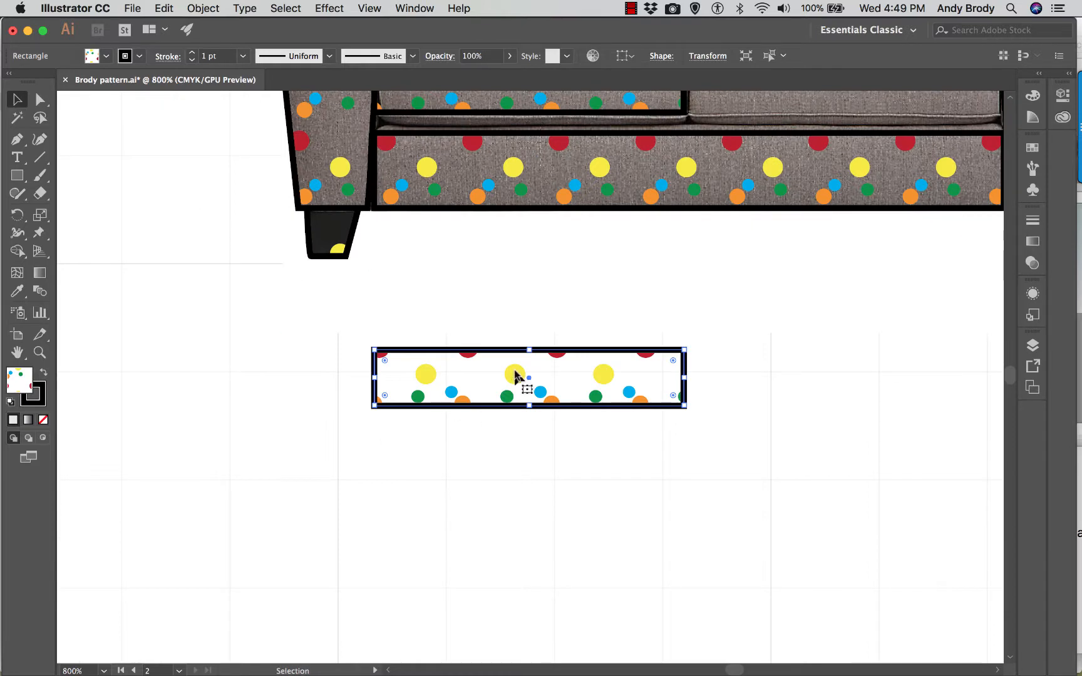
pyautogui.scroll(2, 516, 375)
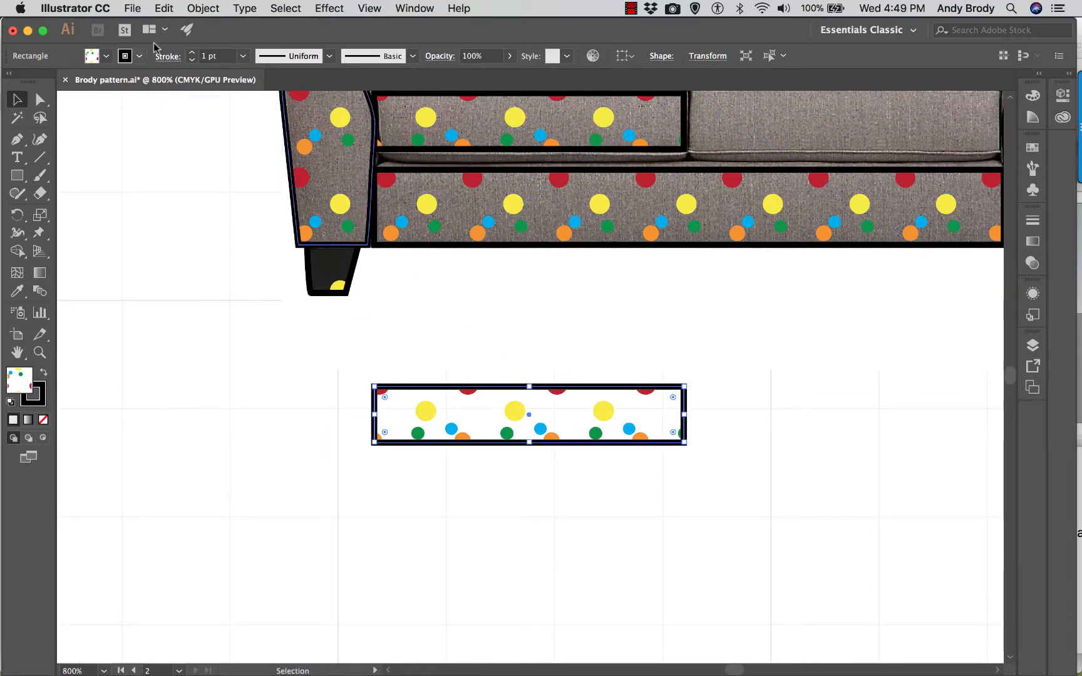
pyautogui.click(323, 8)
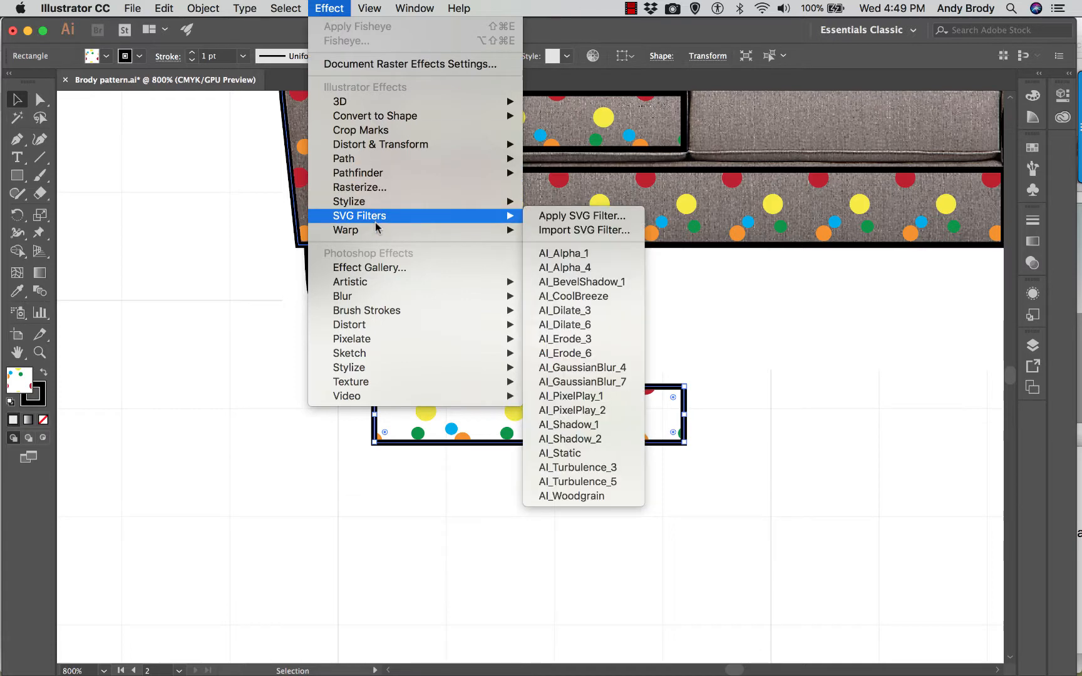
pyautogui.moveTo(377, 234)
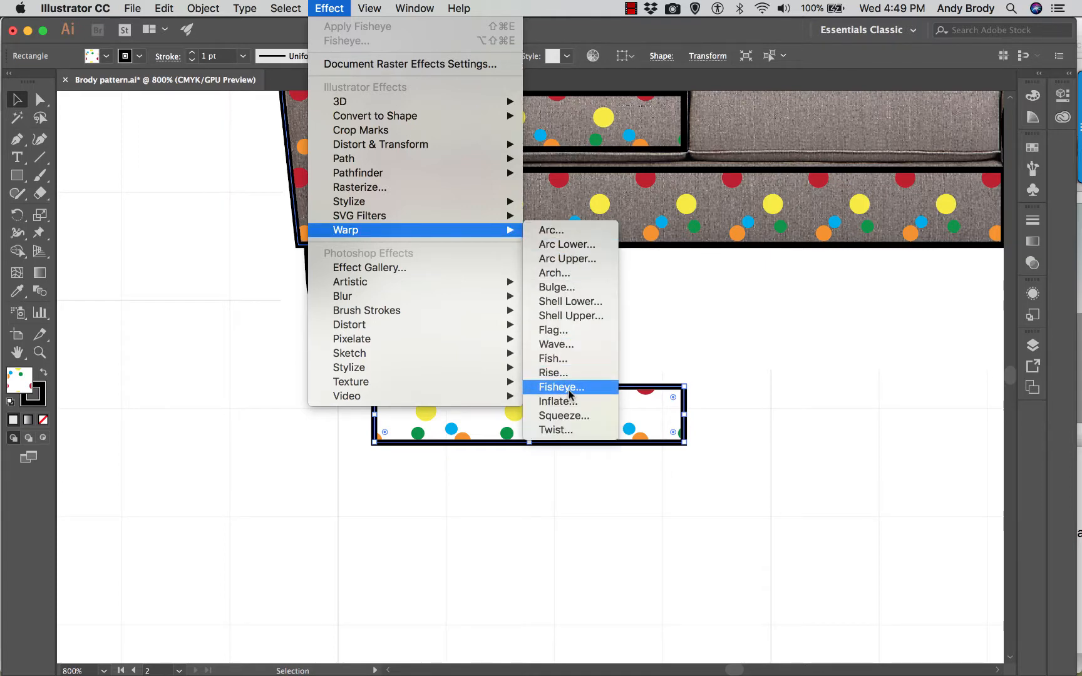
pyautogui.click(569, 401)
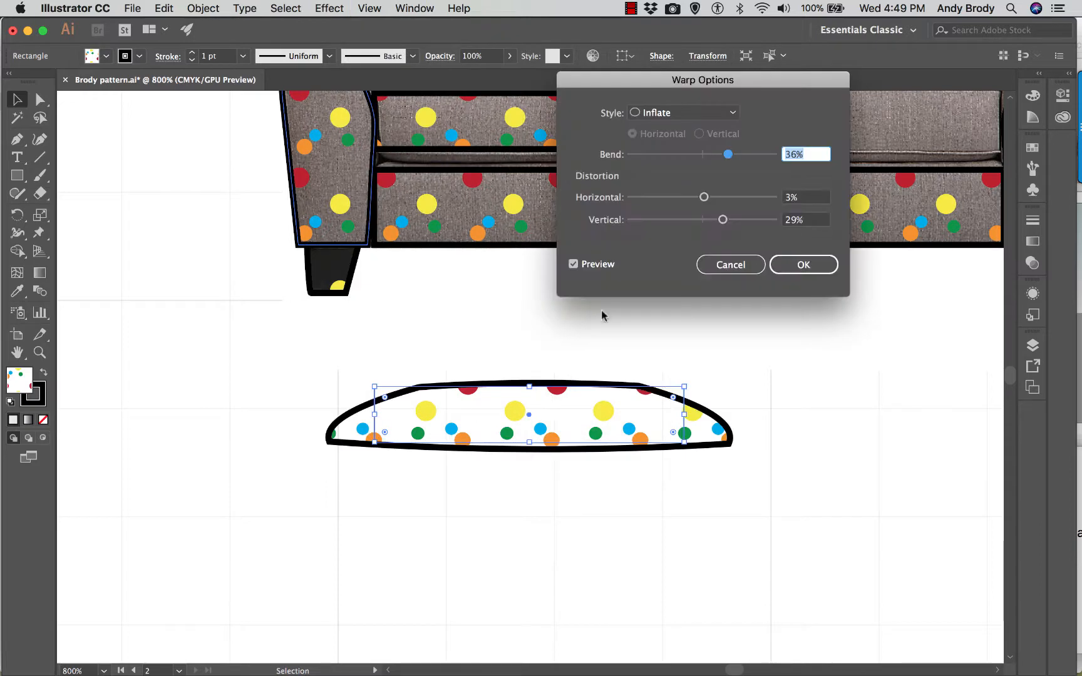
pyautogui.moveTo(605, 88); pyautogui.dragTo(139, 61)
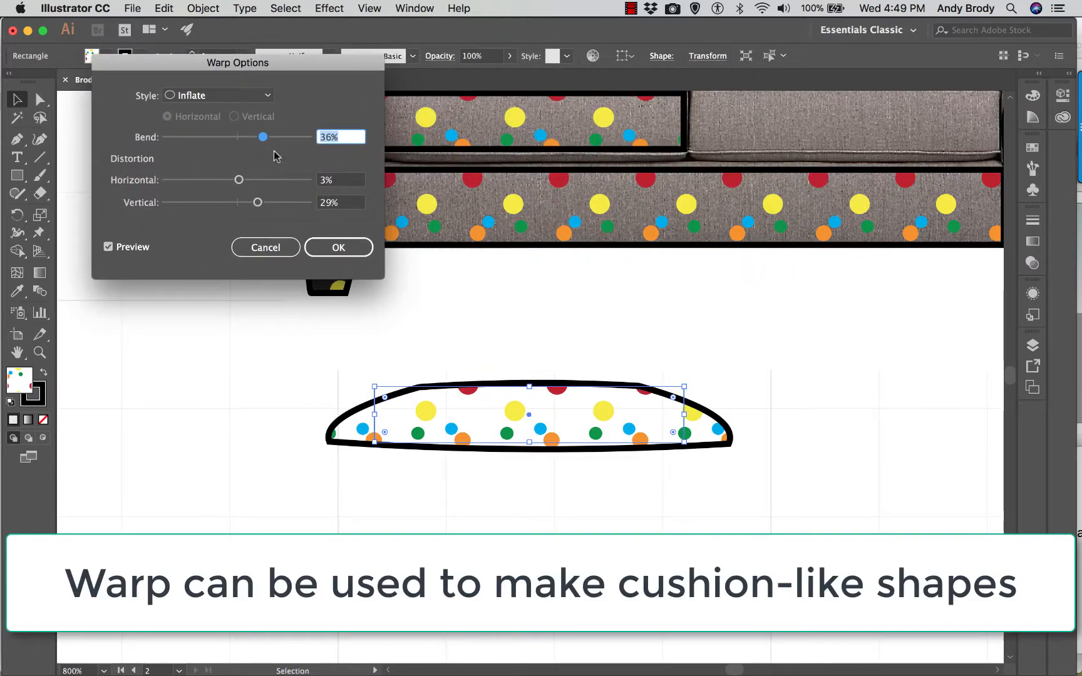
# - Try the Inflate warp at 24% bend, and the FishEye style with 20% horizontal and 18% vertical distortion, on the cushion copy
pyautogui.moveTo(263, 136); pyautogui.dragTo(255, 143)
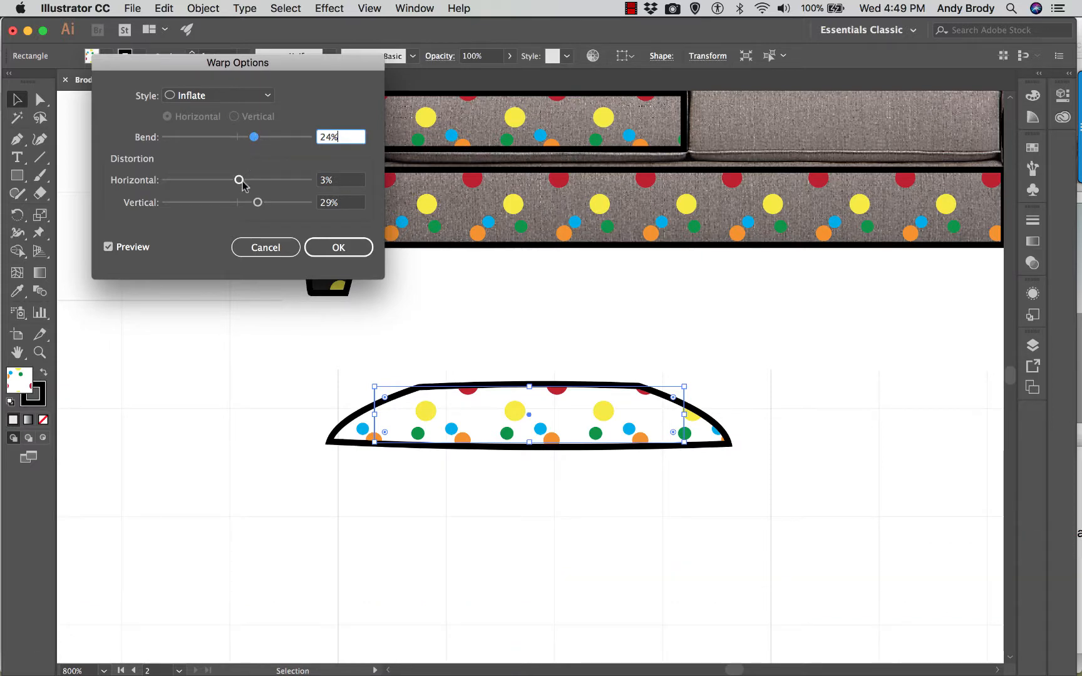
pyautogui.moveTo(257, 205); pyautogui.dragTo(246, 183)
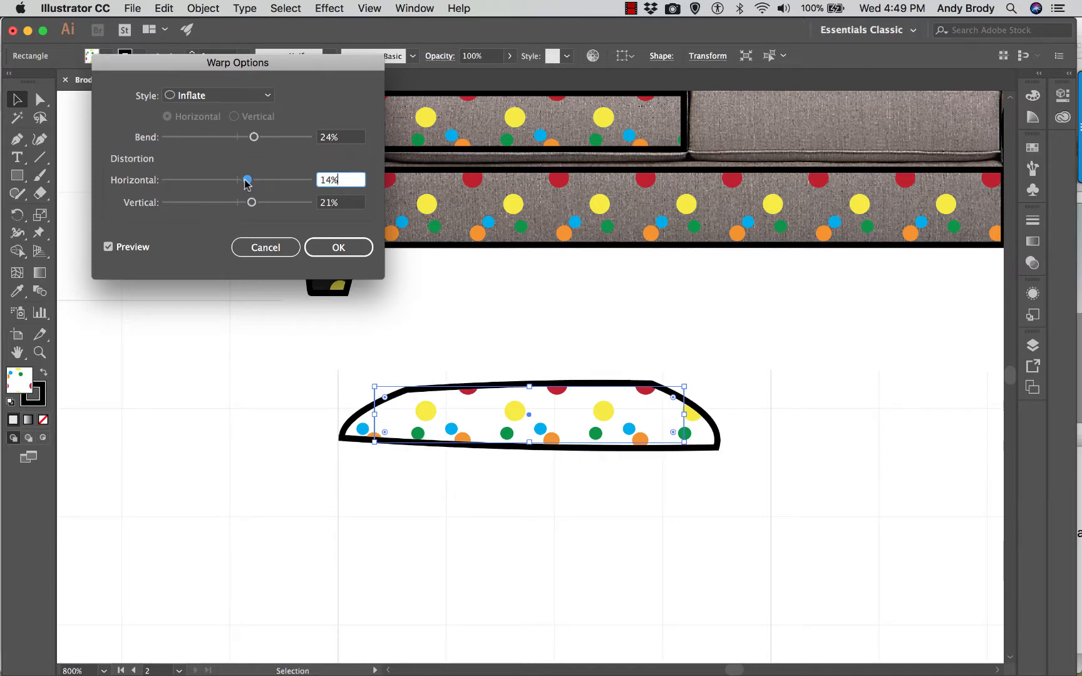
pyautogui.click(244, 97)
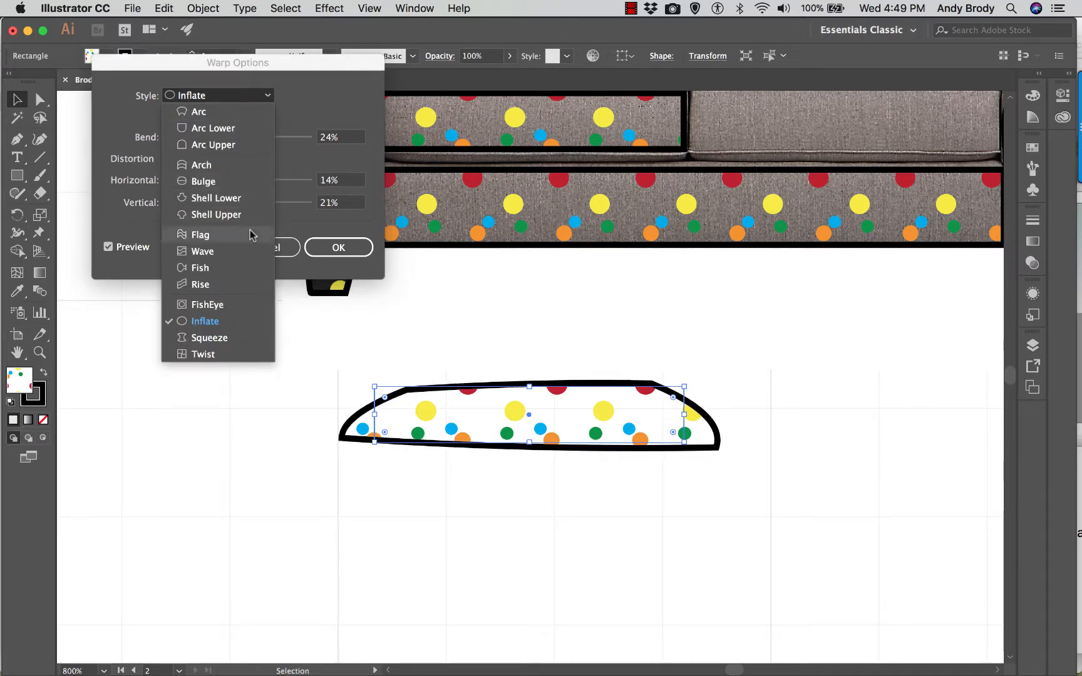
pyautogui.click(231, 305)
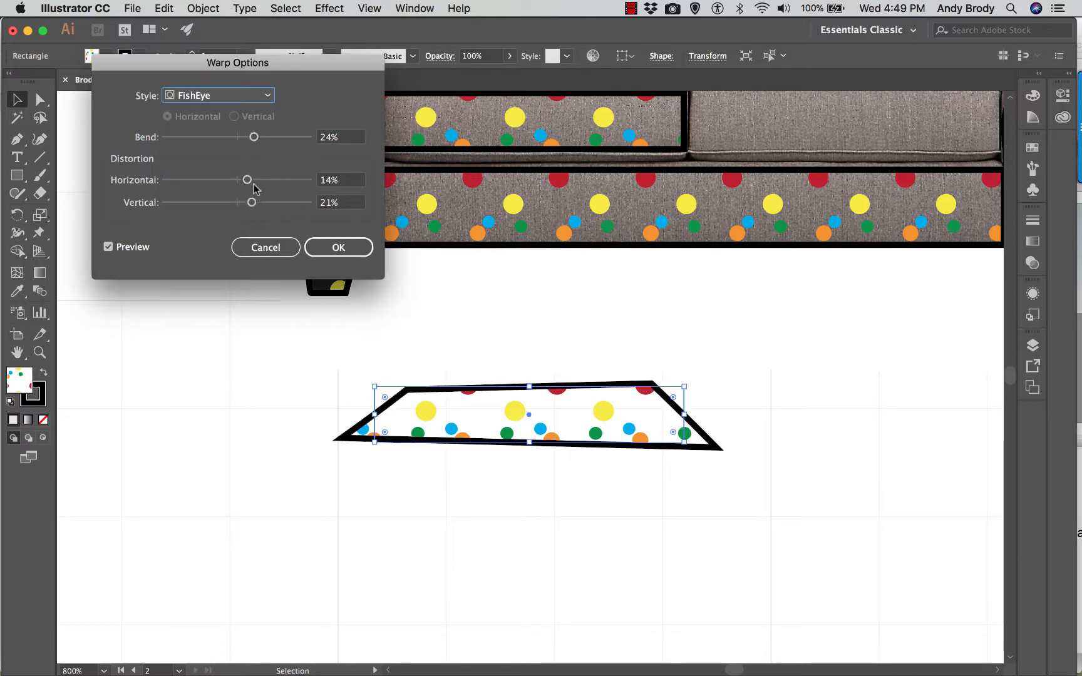
pyautogui.moveTo(247, 180); pyautogui.dragTo(250, 202)
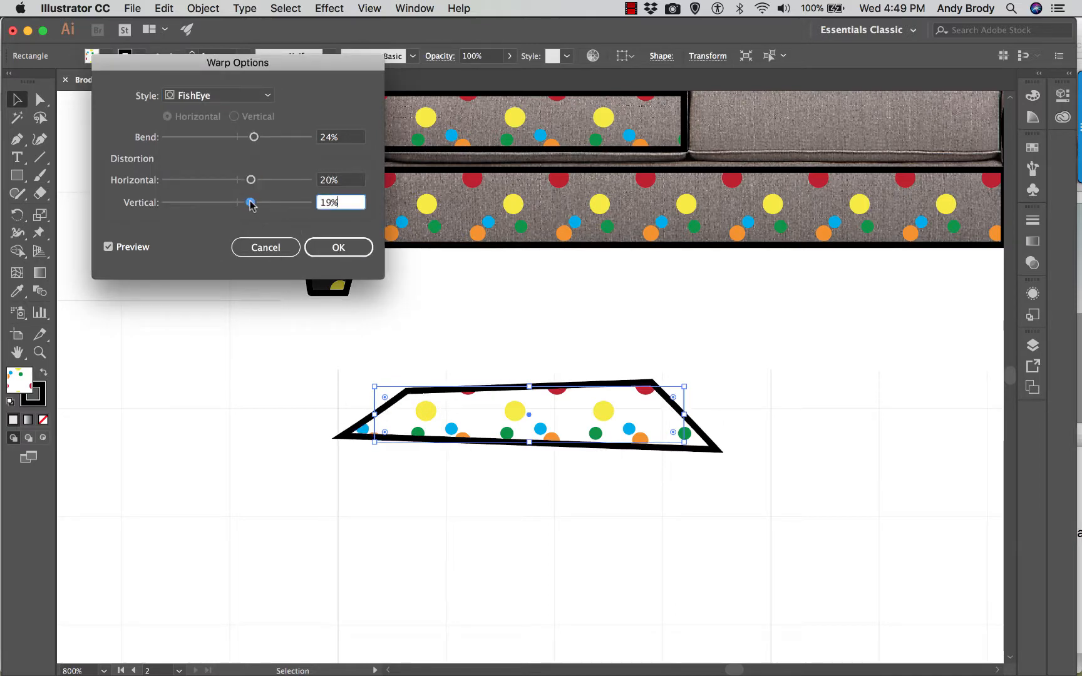
# - Apply a horizontal Bulge warp to the cushion copy with a slight bend and 0% horizontal and vertical distortion
pyautogui.click(264, 100)
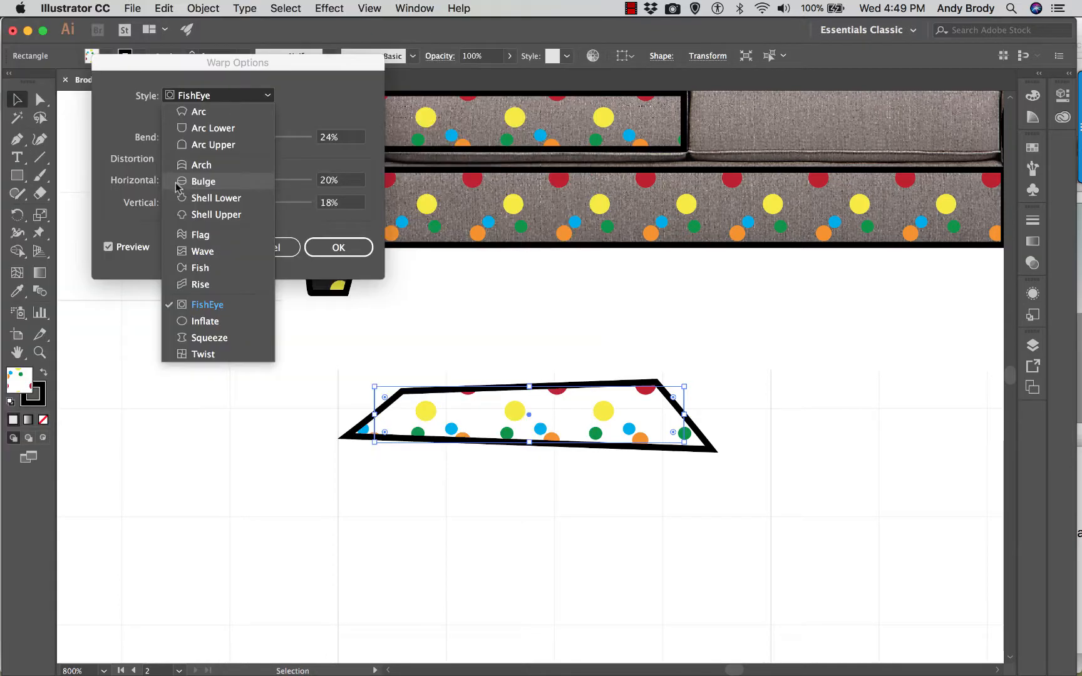
pyautogui.click(177, 185)
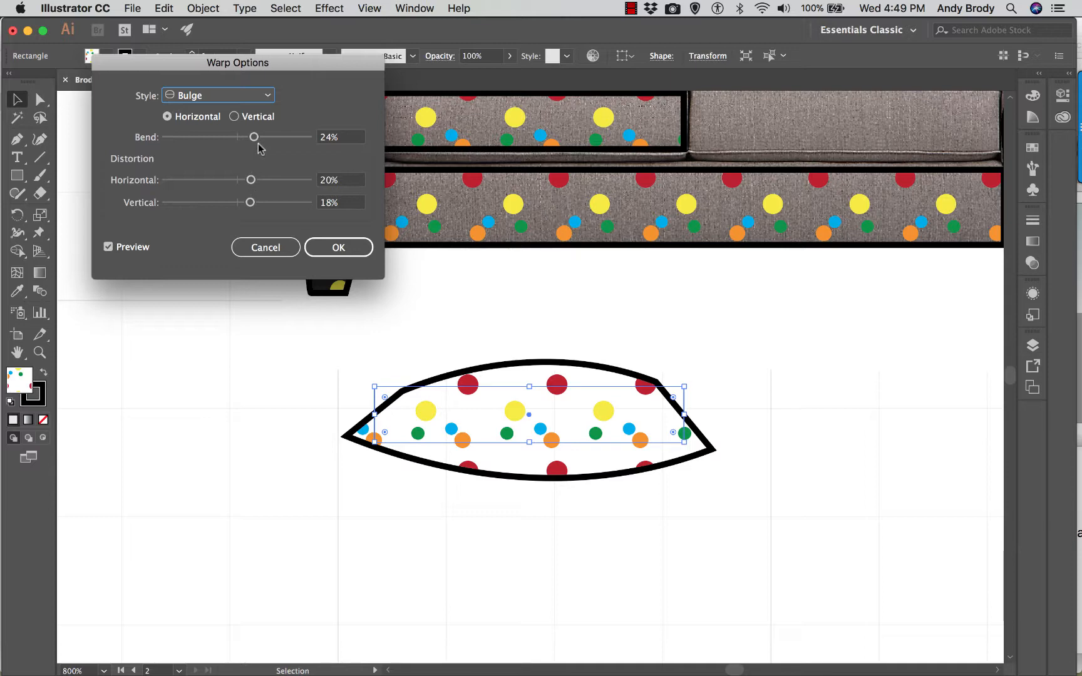
pyautogui.moveTo(258, 143); pyautogui.dragTo(238, 206)
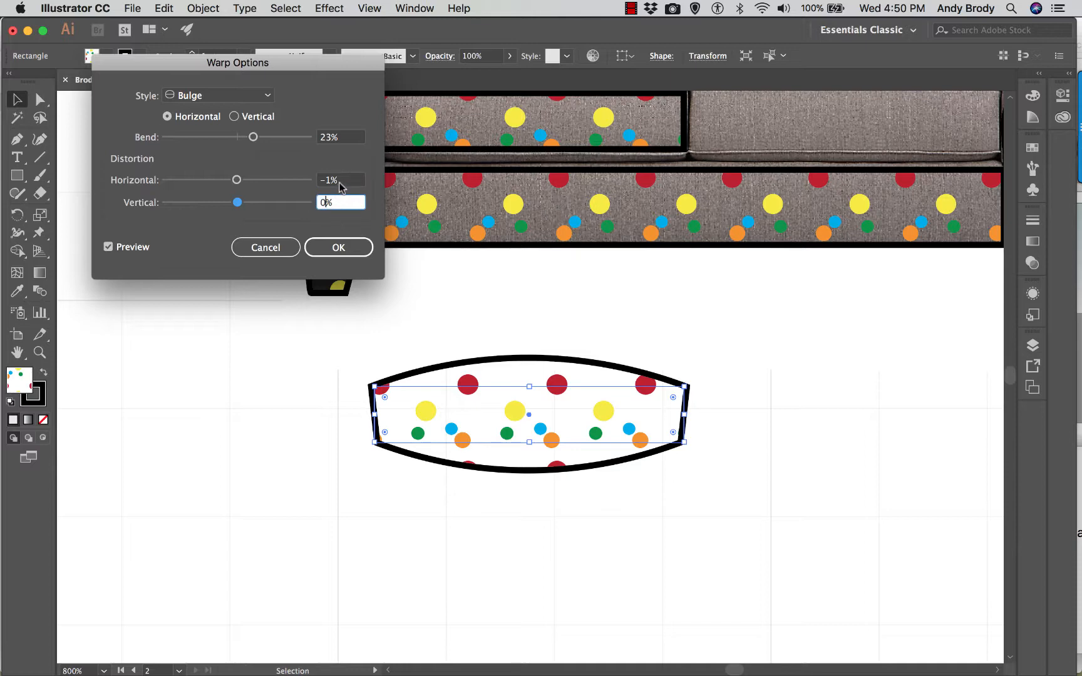
pyautogui.click(339, 180)
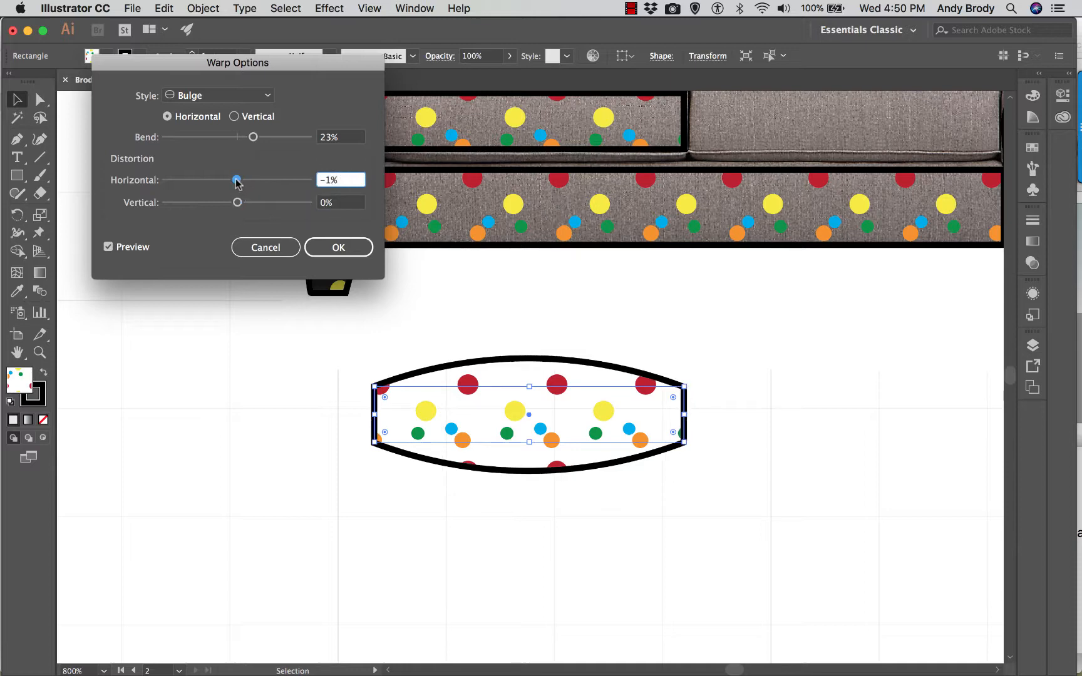
pyautogui.moveTo(242, 184); pyautogui.dragTo(238, 184)
pyautogui.moveTo(253, 137); pyautogui.dragTo(250, 141)
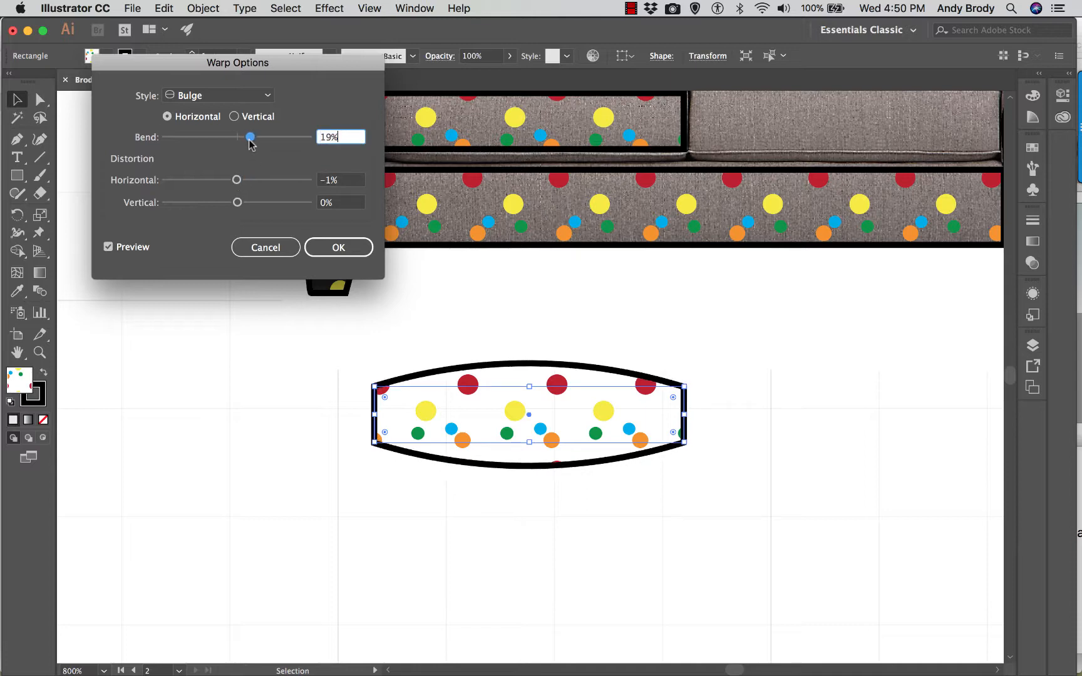
pyautogui.click(330, 181)
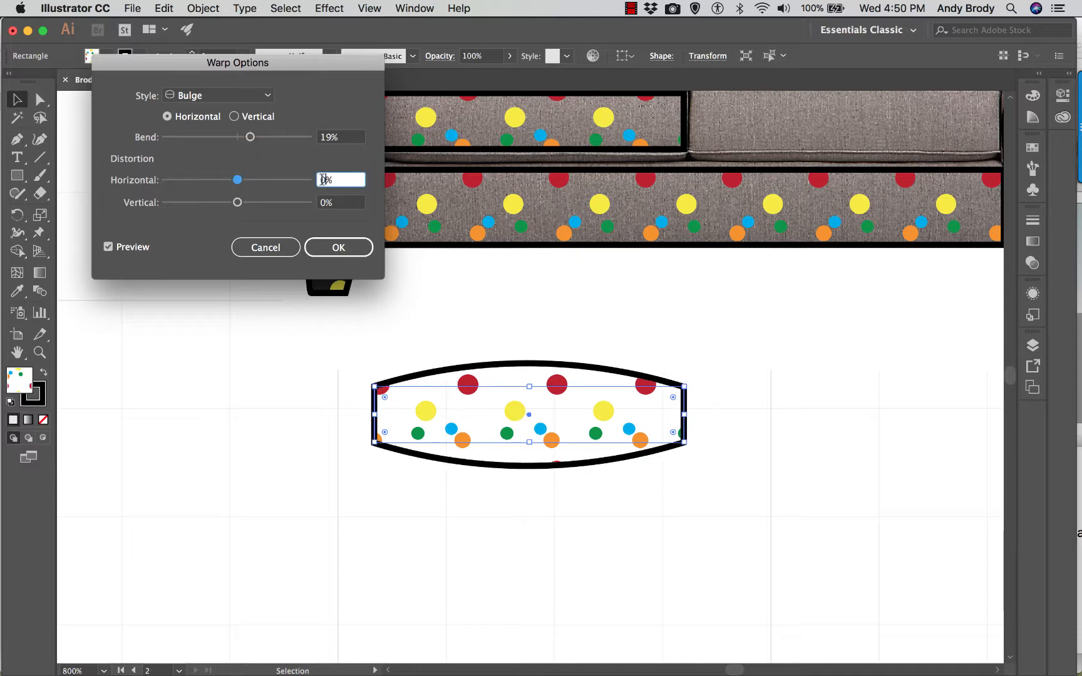
pyautogui.click(327, 203)
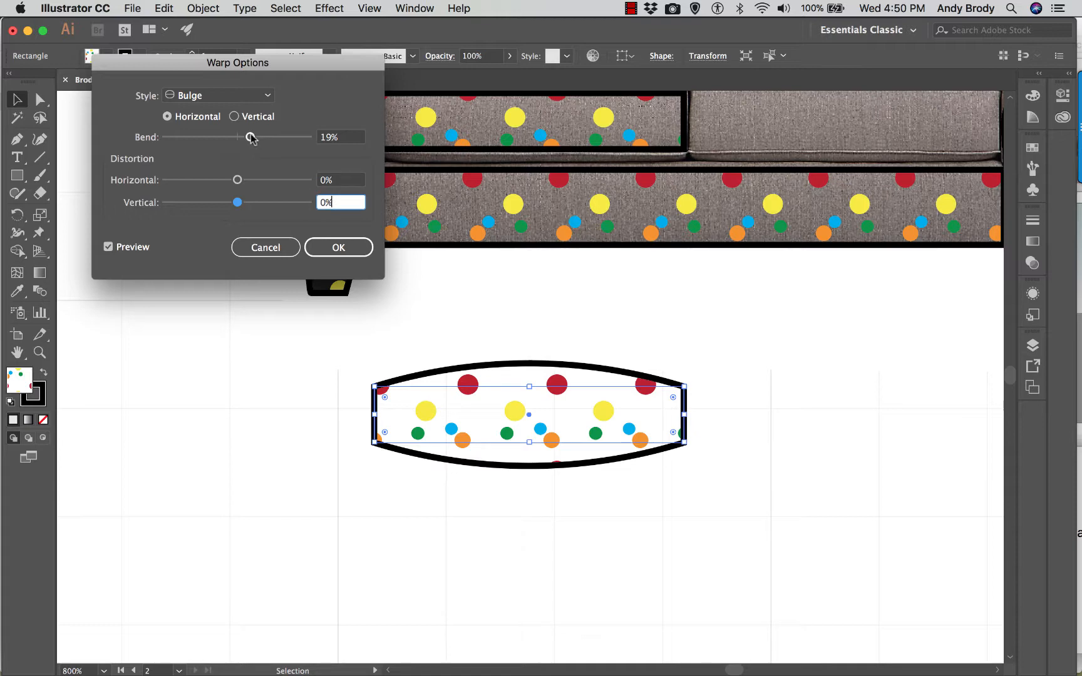
pyautogui.moveTo(250, 137); pyautogui.dragTo(252, 138)
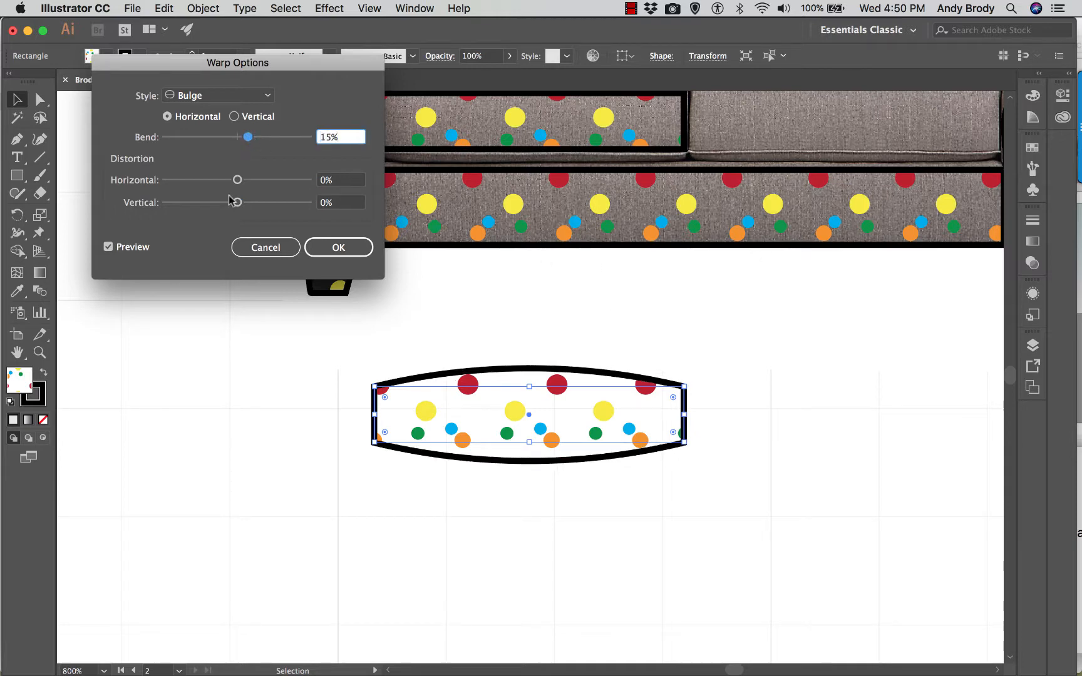
pyautogui.moveTo(249, 143); pyautogui.dragTo(245, 140)
pyautogui.click(334, 250)
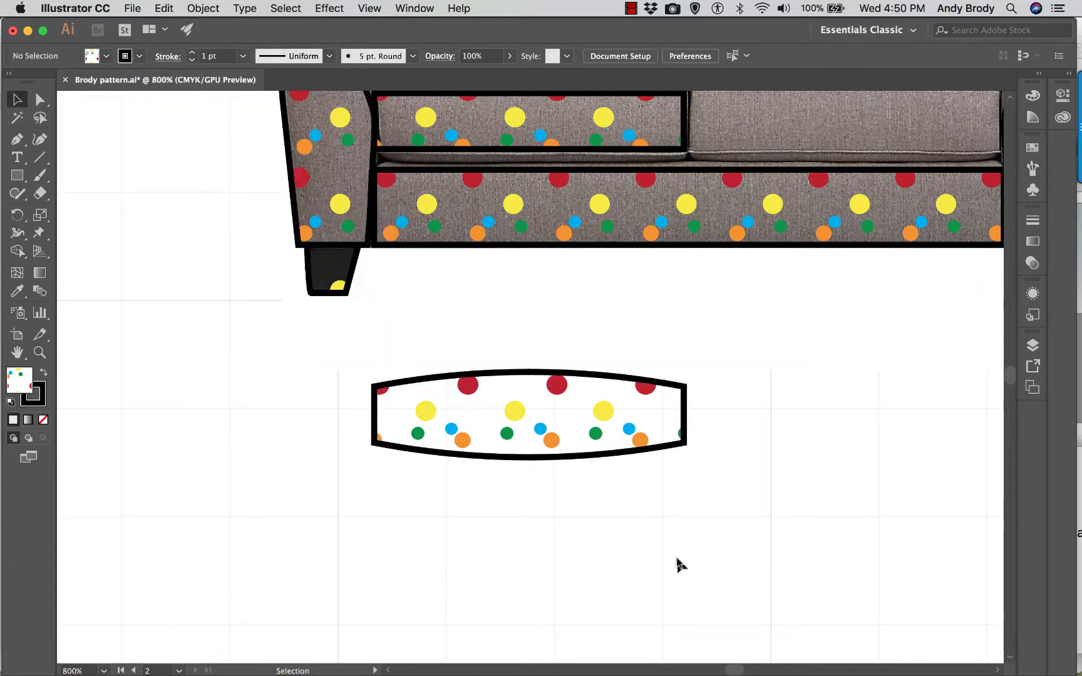
# - Compare the cushion copy with and without its Bulge warp by toggling the effect's visibility, leaving it on
pyautogui.click(647, 444)
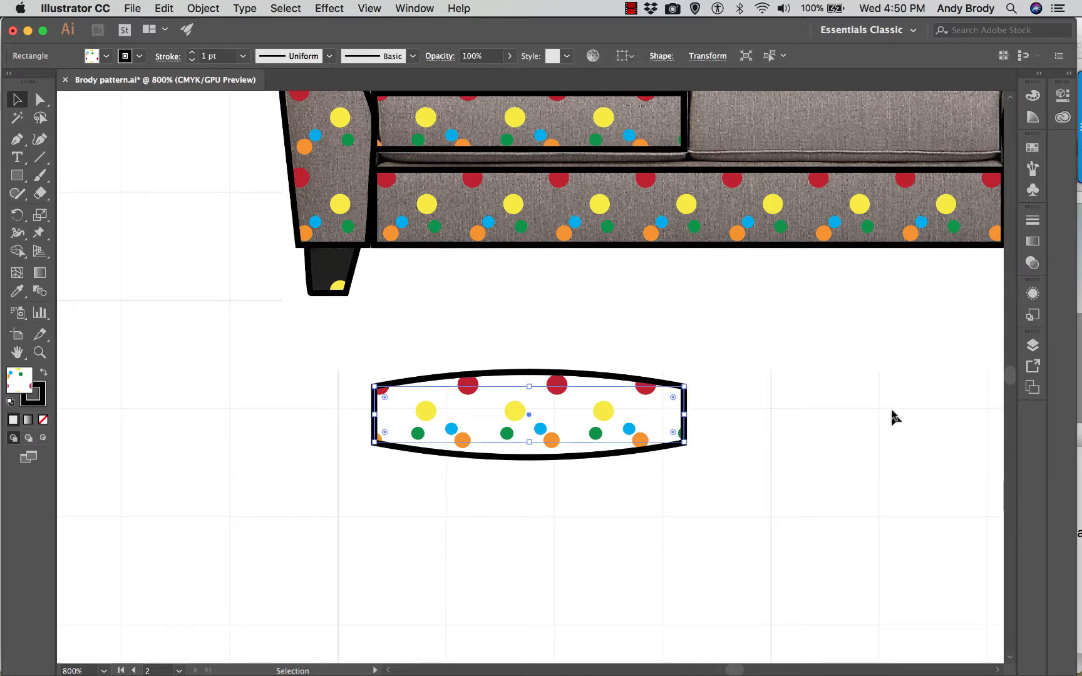
pyautogui.click(1032, 296)
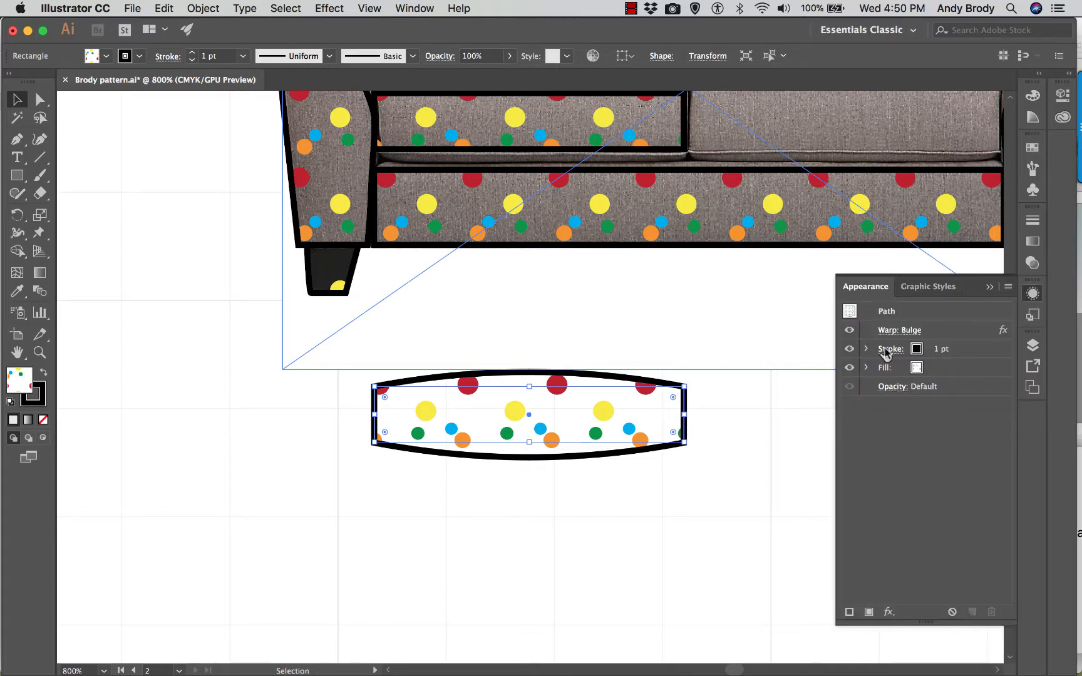
pyautogui.click(848, 331)
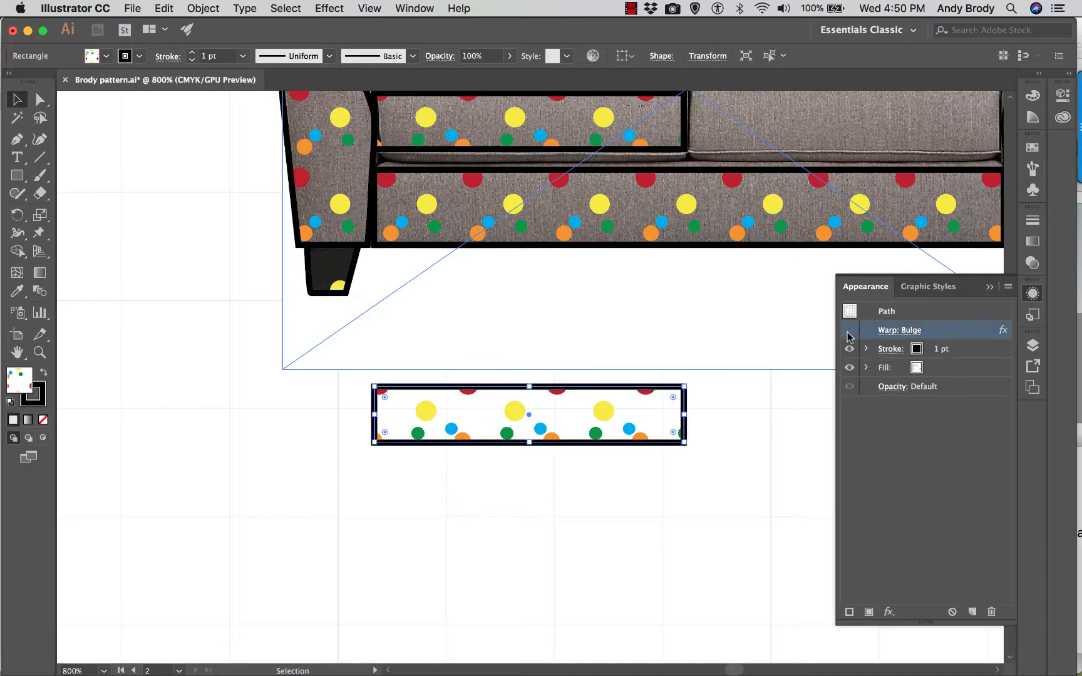
pyautogui.click(849, 331)
pyautogui.click(849, 331)
pyautogui.click(849, 333)
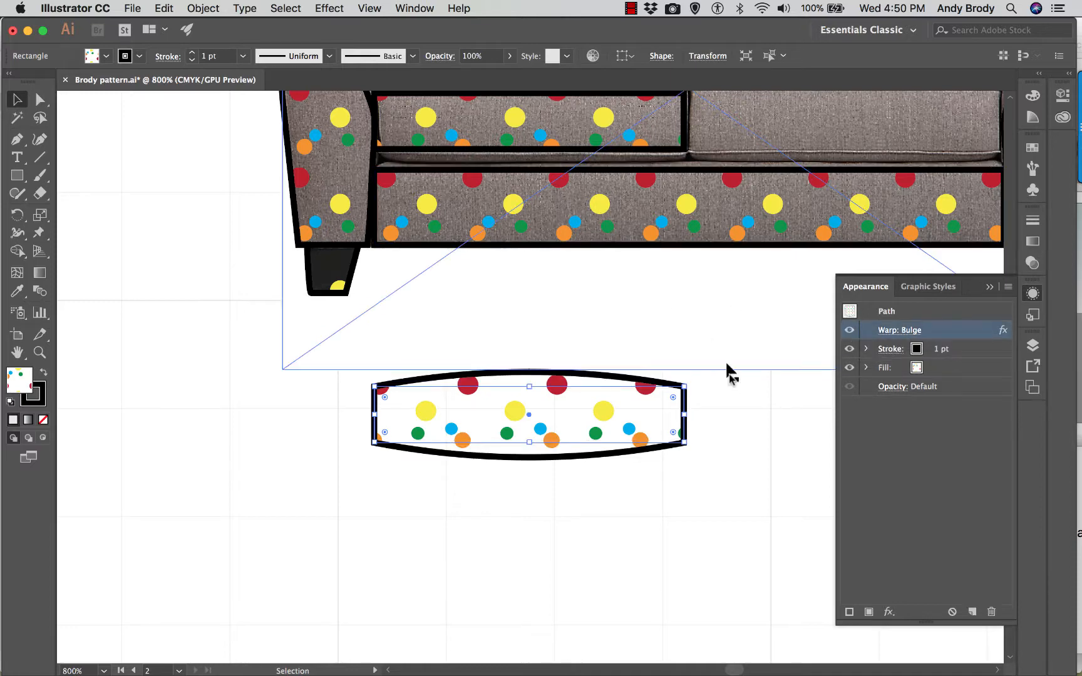
pyautogui.click(986, 288)
# - Move the plain seat cushion rectangle off the loveseat onto the bulged copy, and shift the bulged shape slightly upward
pyautogui.click(498, 144)
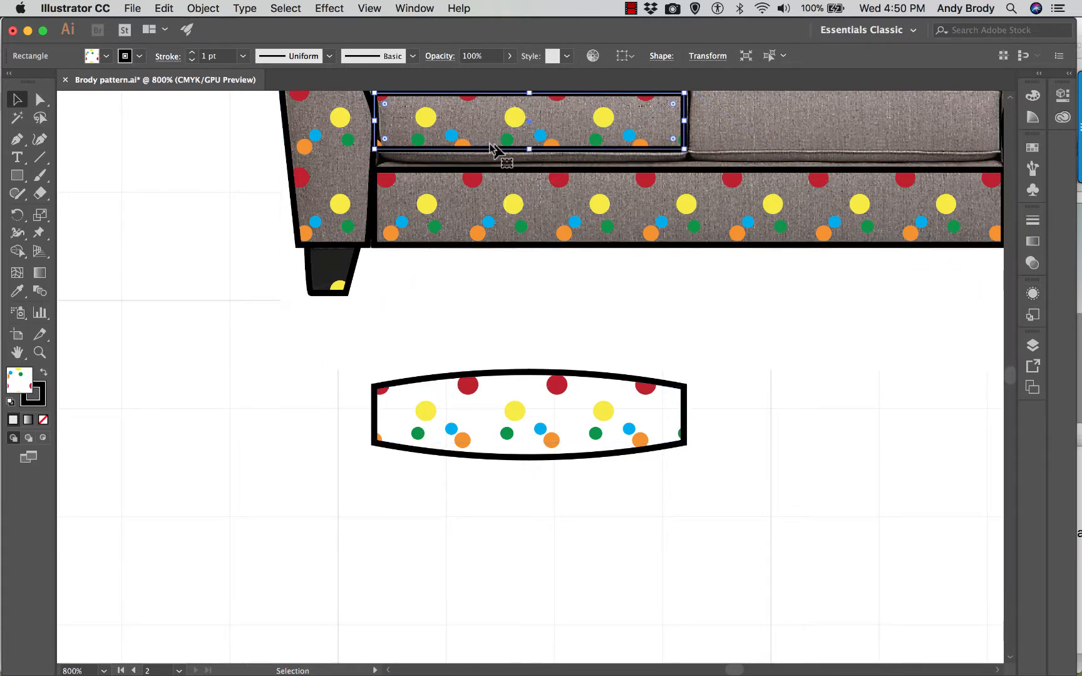
pyautogui.moveTo(491, 147); pyautogui.dragTo(494, 443)
pyautogui.click(661, 508)
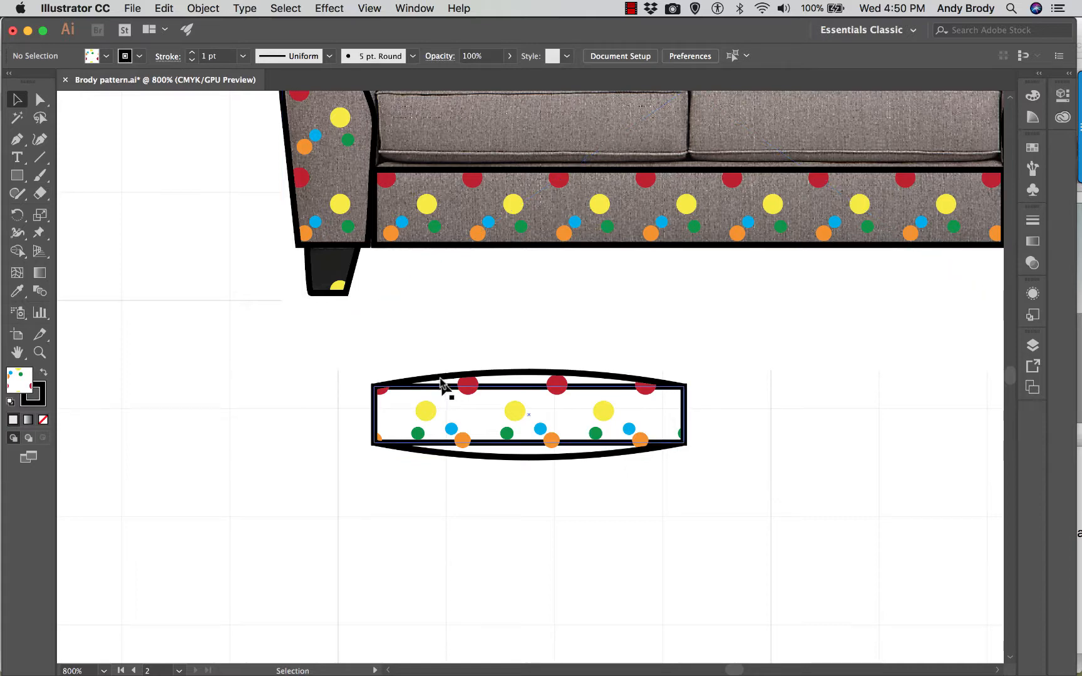
pyautogui.moveTo(442, 380); pyautogui.dragTo(439, 332)
# - Bring the plain cushion rectangle to the front and align it over the bulged shape
pyautogui.click(460, 442)
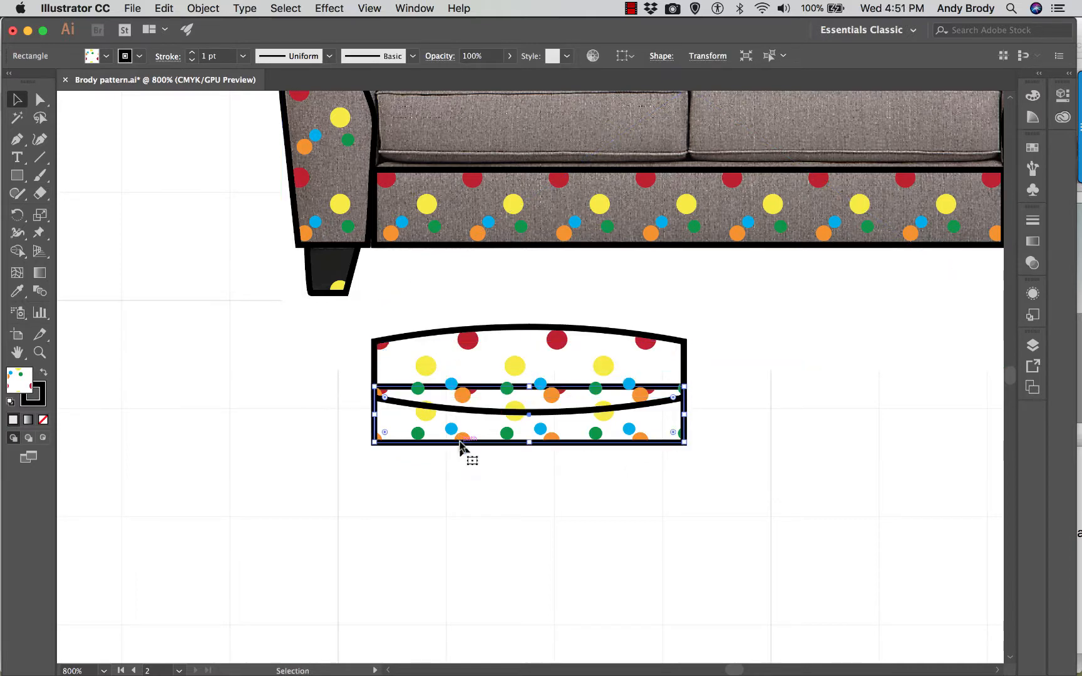
pyautogui.rightClick(460, 441)
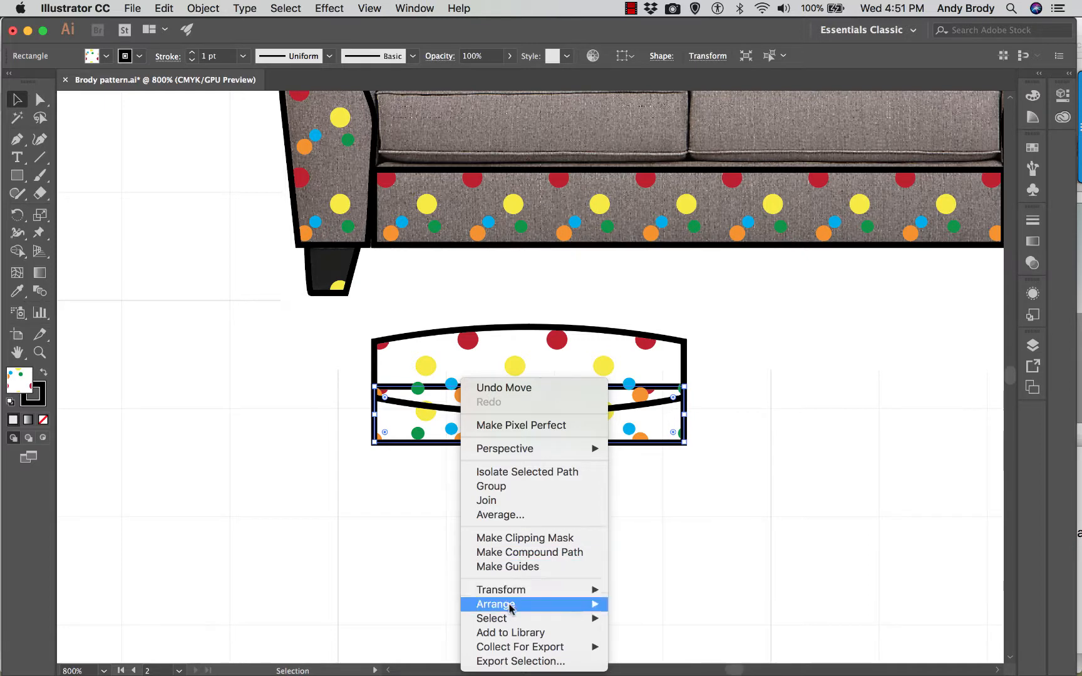
pyautogui.moveTo(510, 606)
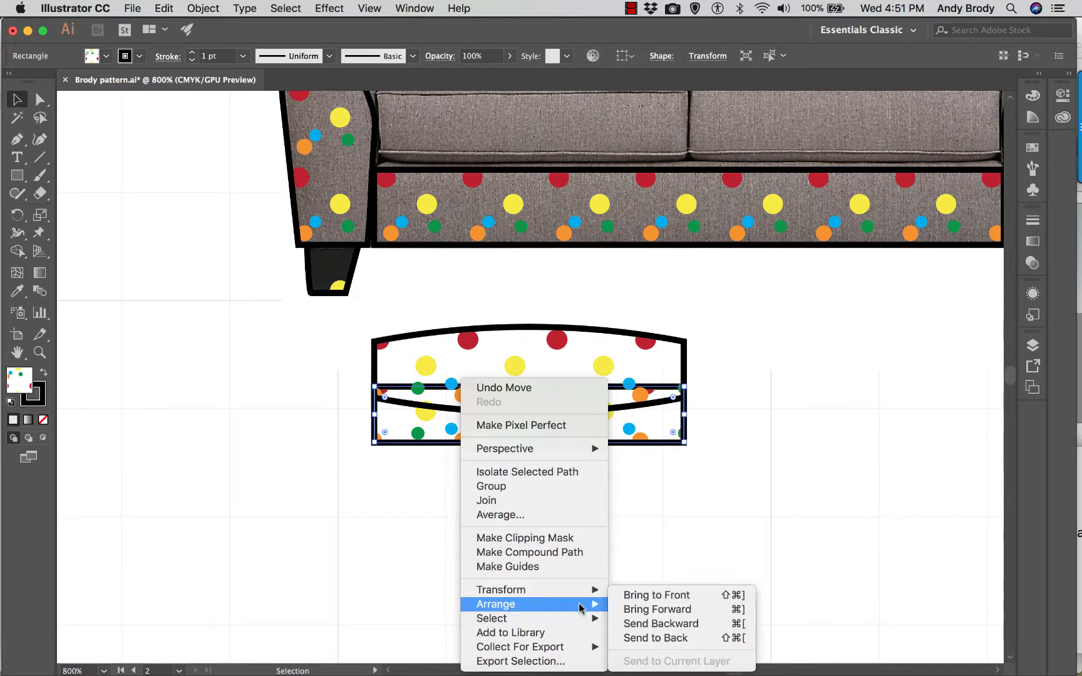
pyautogui.click(643, 601)
pyautogui.moveTo(519, 442); pyautogui.dragTo(475, 456)
pyautogui.press('cmd+z')
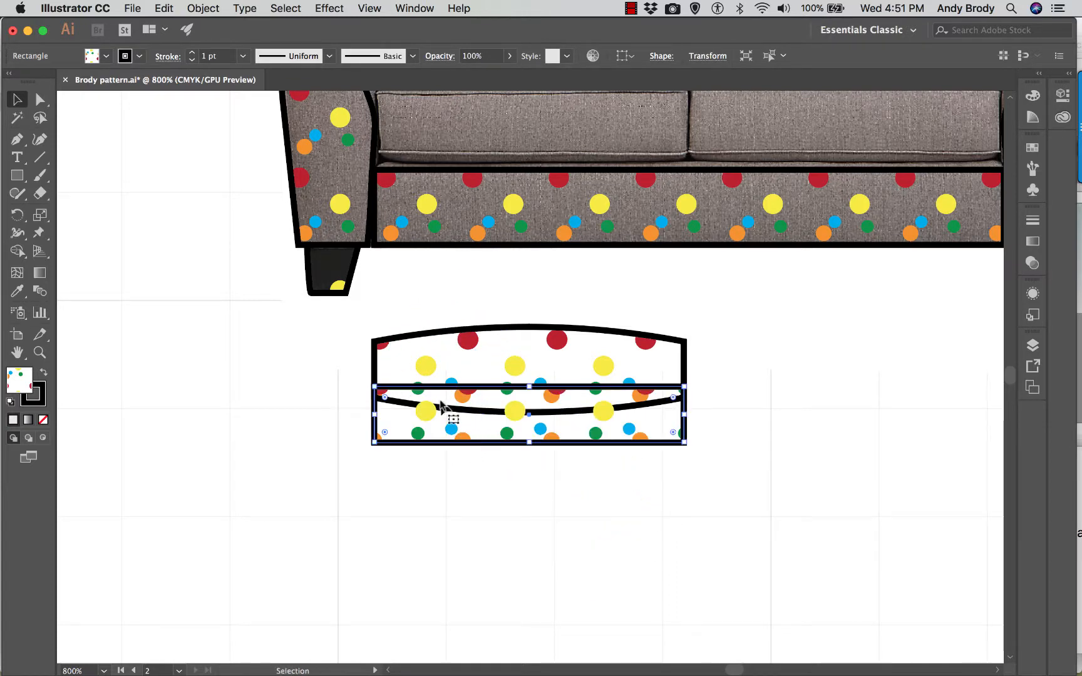
pyautogui.moveTo(378, 437); pyautogui.dragTo(392, 392)
# - Select the plain rectangle and bulged shape together and move them onto the loveseat's left seat cushion
pyautogui.moveTo(465, 454); pyautogui.dragTo(382, 321)
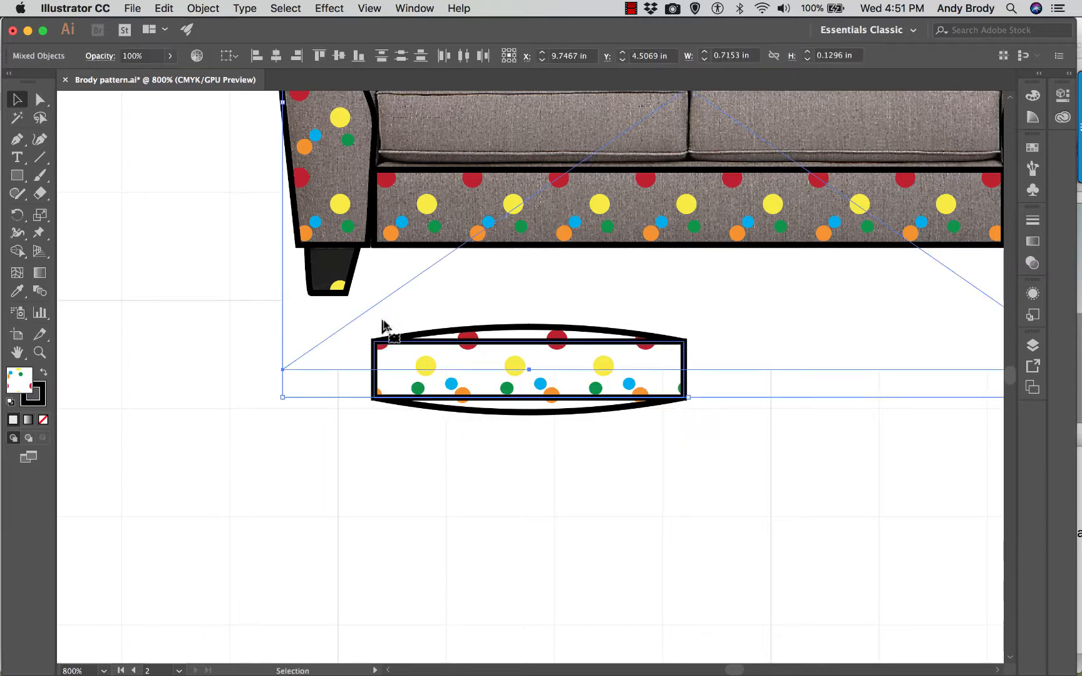
pyautogui.click(516, 451)
pyautogui.click(481, 387)
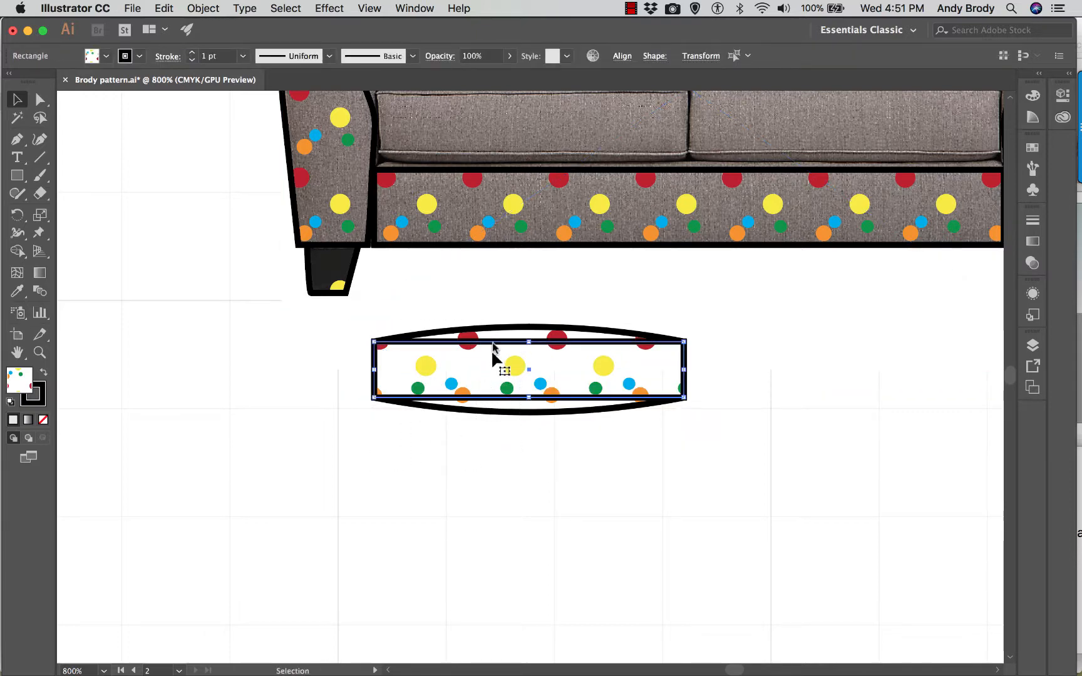
pyautogui.moveTo(512, 355); pyautogui.dragTo(525, 397)
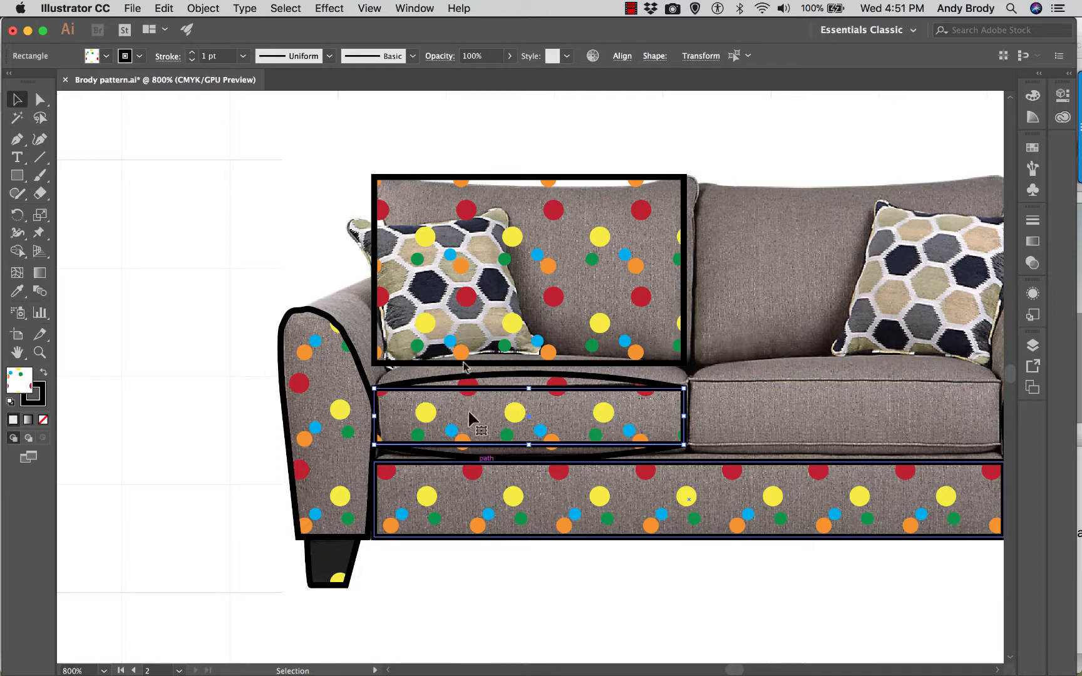
# - Start a Warp effect on the loveseat's left back cushion rectangle and set its style to Shell Upper
pyautogui.scroll(-1, 457, 348)
pyautogui.click(400, 147)
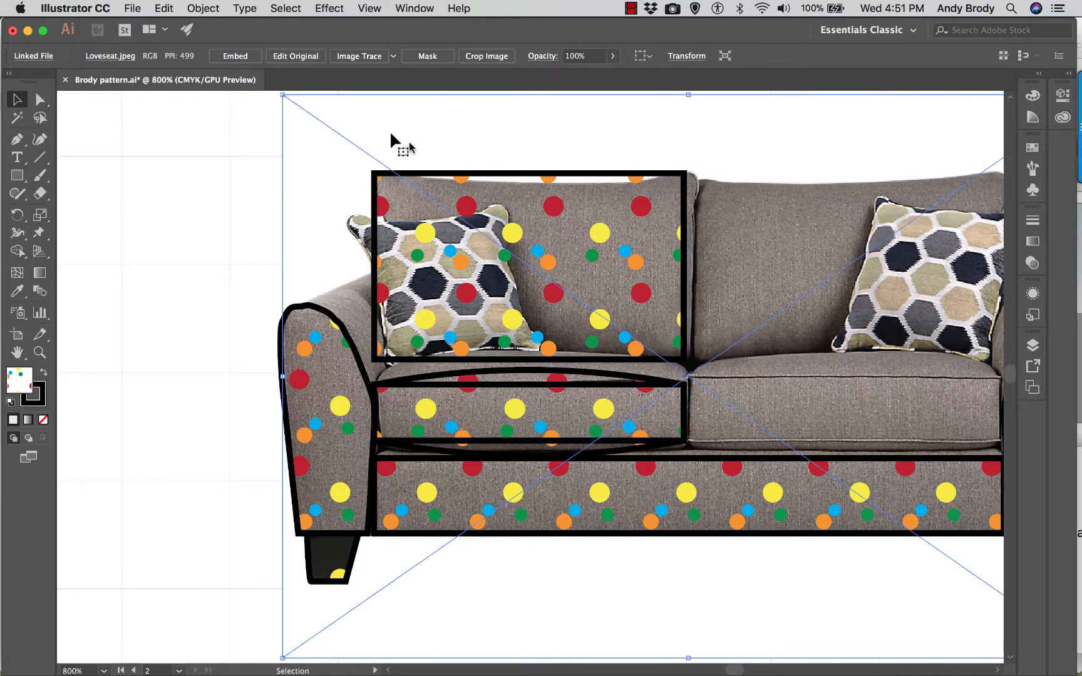
pyautogui.click(515, 177)
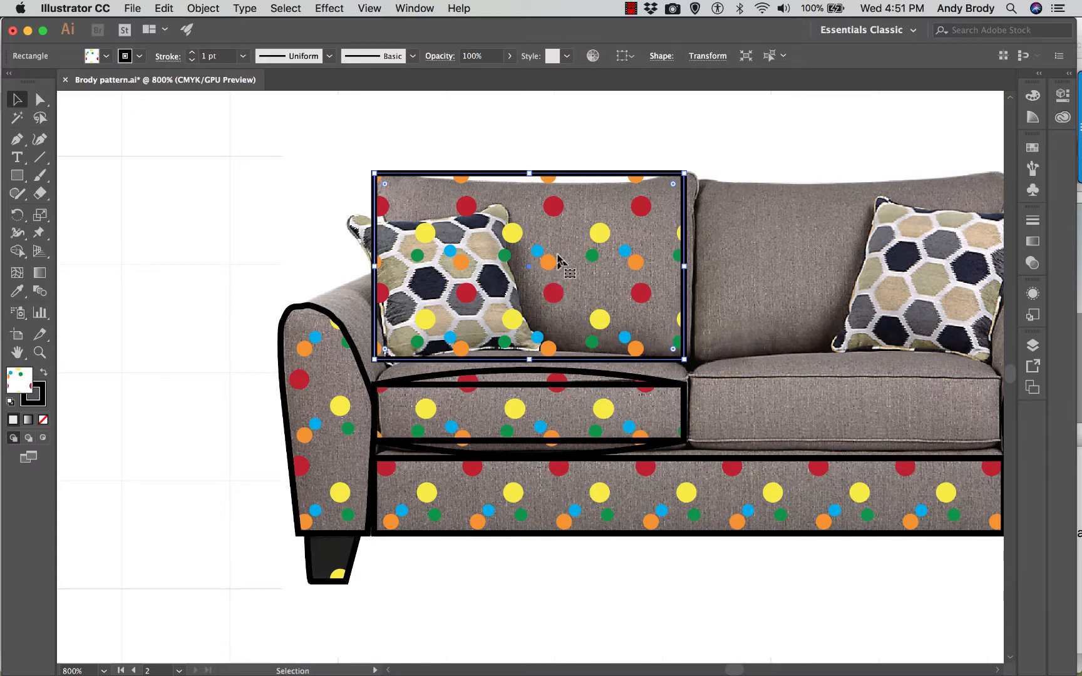
pyautogui.click(279, 9)
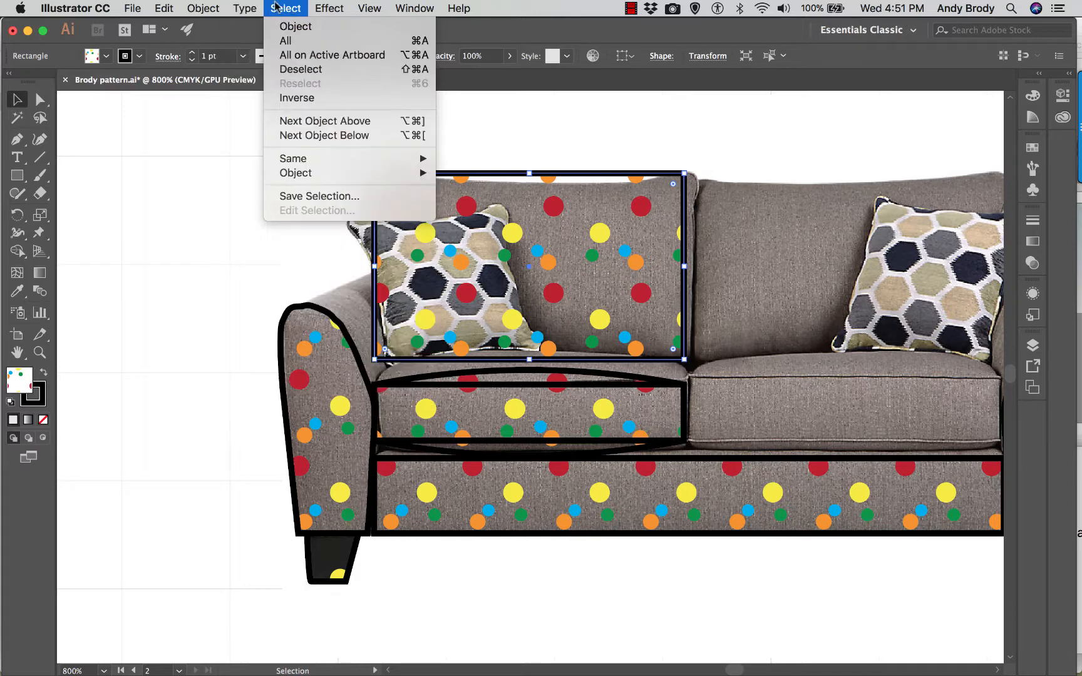
pyautogui.moveTo(365, 233)
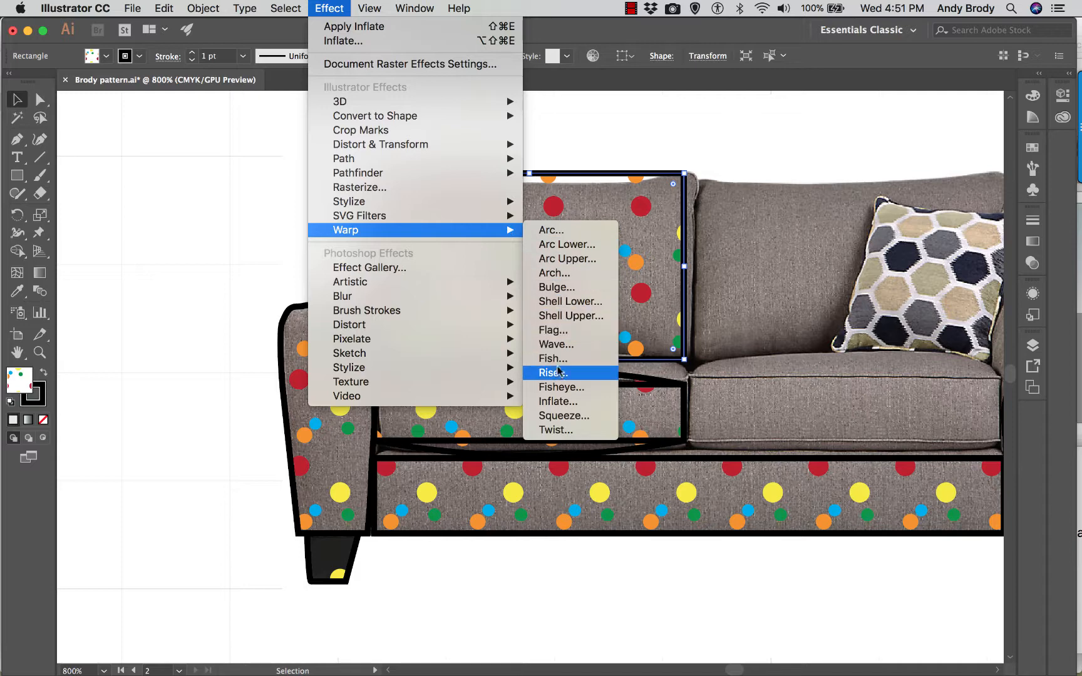
pyautogui.click(564, 303)
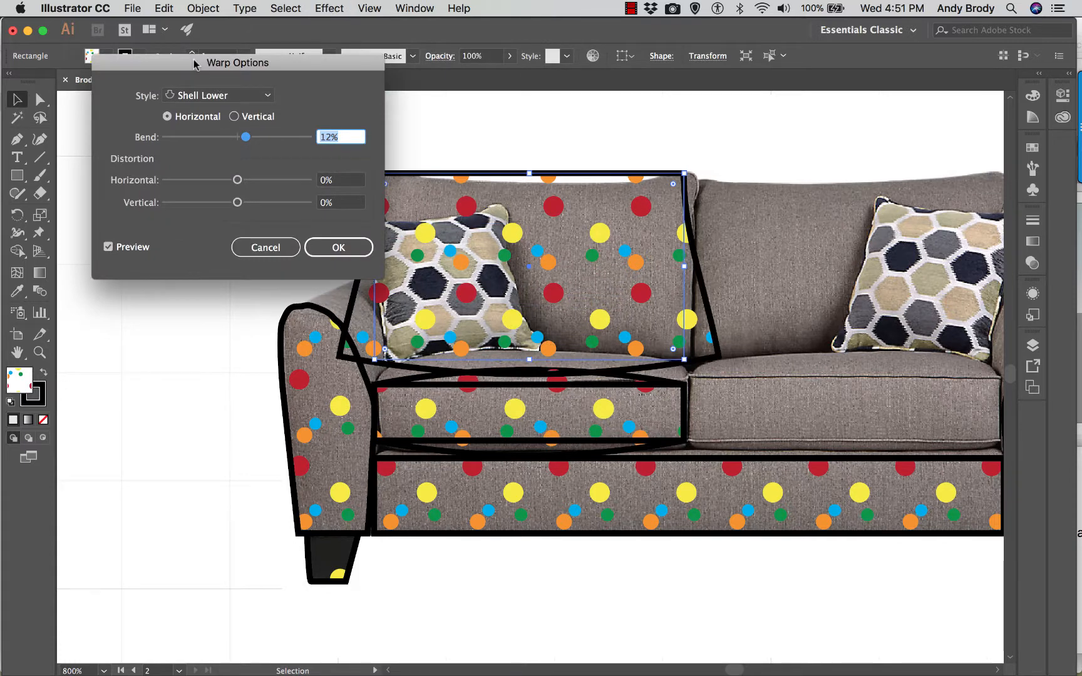
pyautogui.moveTo(194, 62); pyautogui.dragTo(200, 80)
pyautogui.click(273, 113)
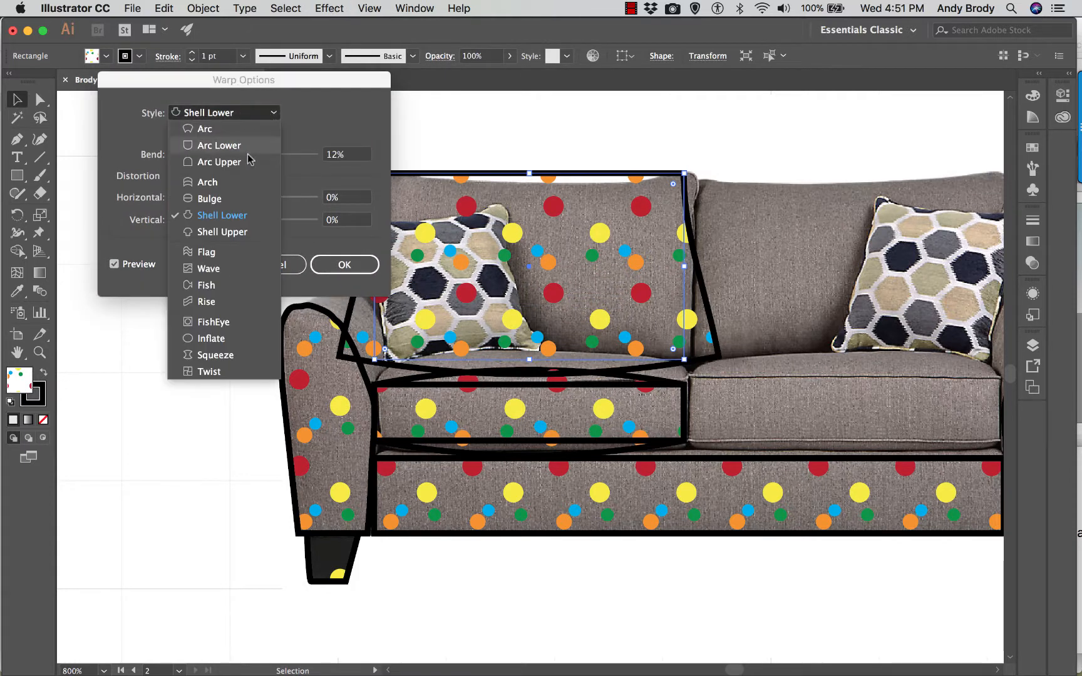
pyautogui.click(216, 232)
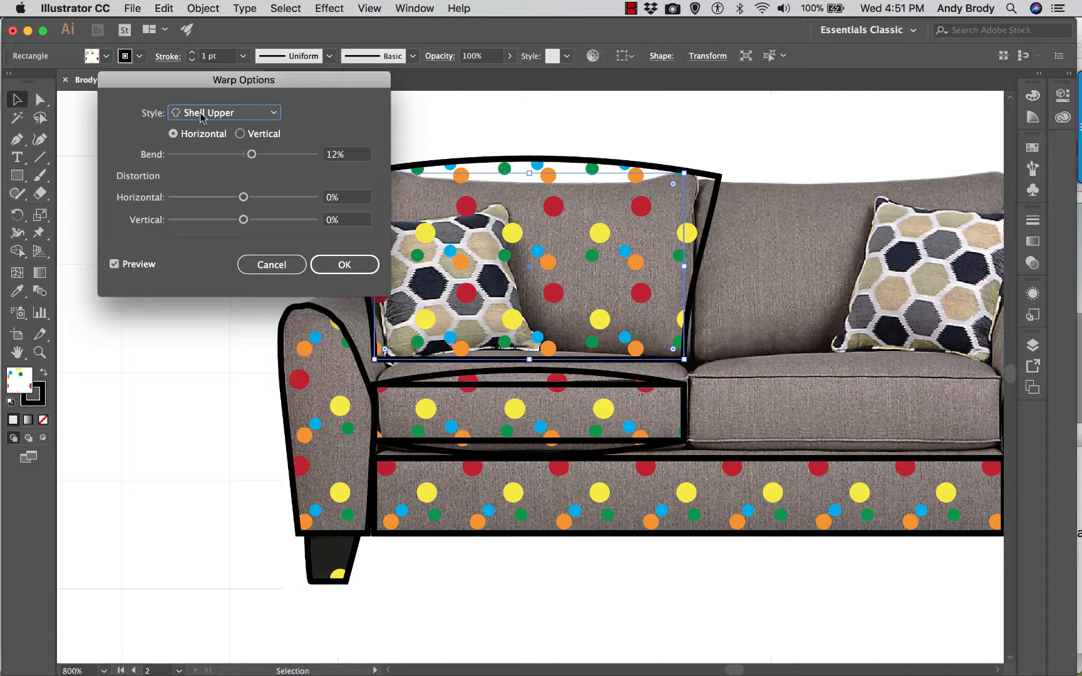
# - Set the back cushion warp's bend to -9% with 0% horizontal and vertical distortion, and apply it
pyautogui.moveTo(251, 155); pyautogui.dragTo(235, 155)
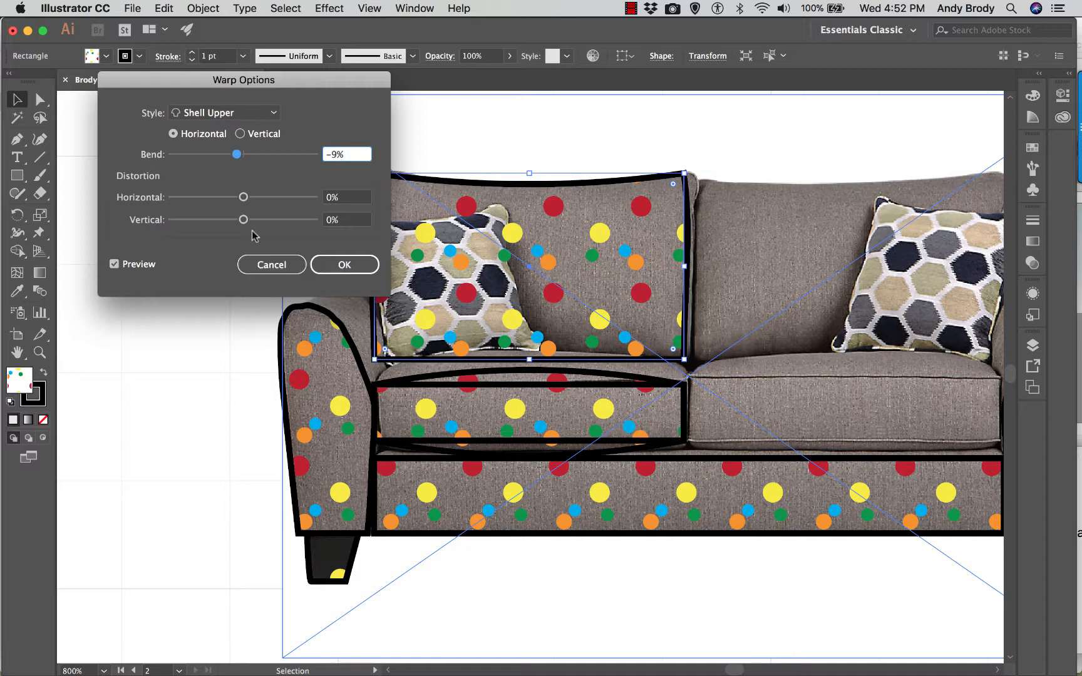
pyautogui.moveTo(242, 201); pyautogui.dragTo(247, 204)
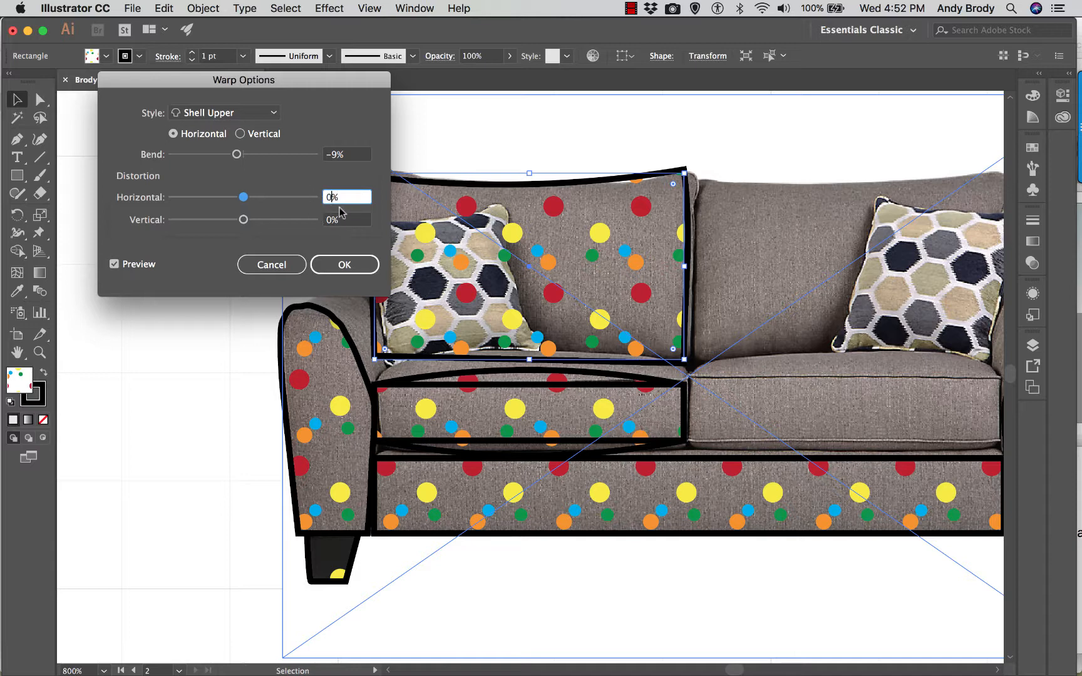
pyautogui.click(345, 219)
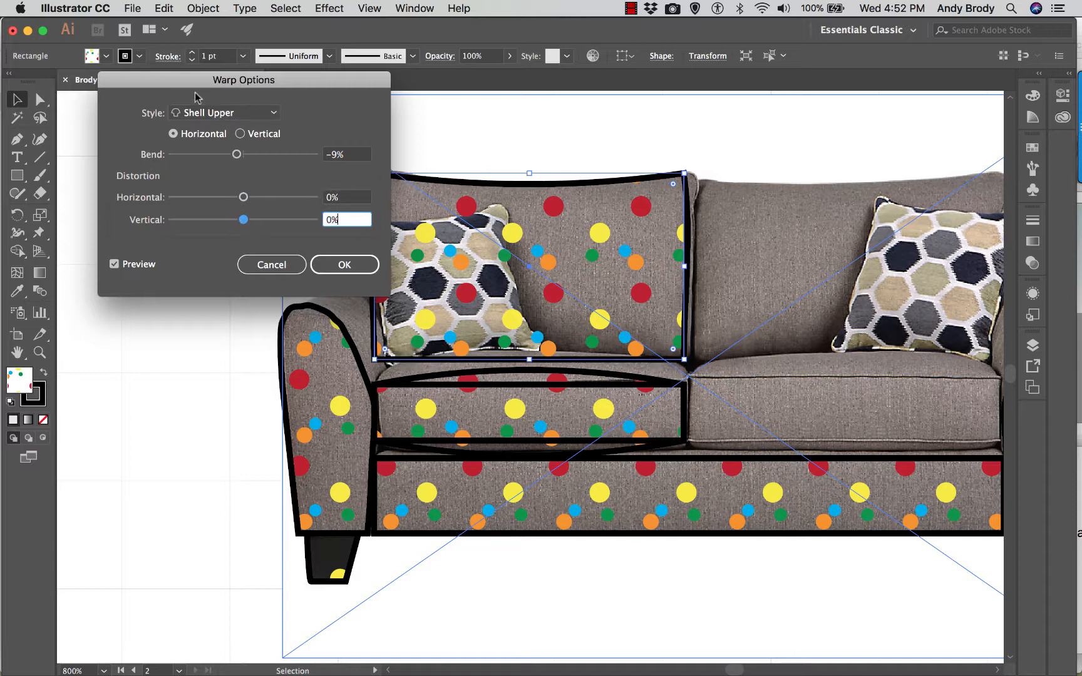
pyautogui.moveTo(195, 92); pyautogui.dragTo(131, 91)
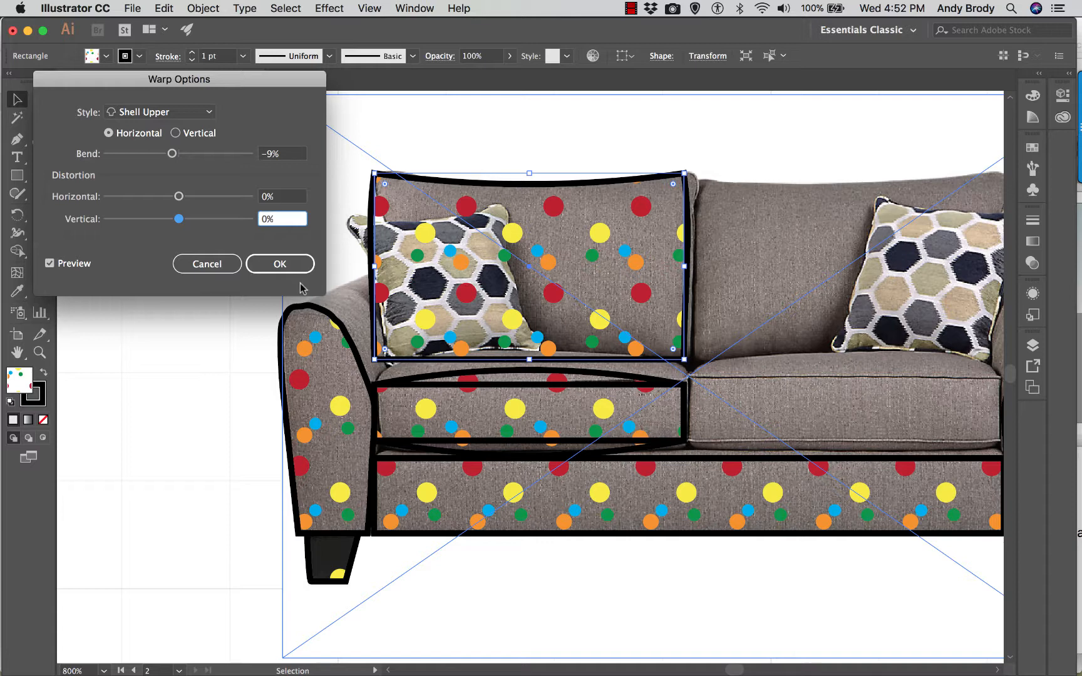
pyautogui.click(281, 263)
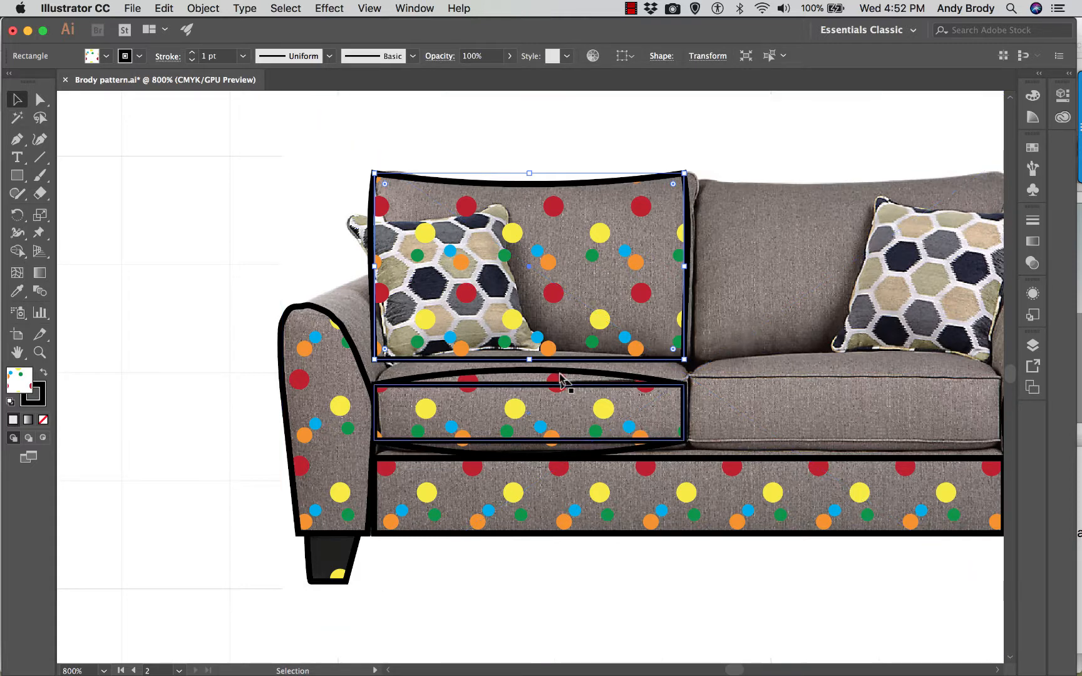
# - Stretch the left seat cushion's bulged shape upward and downward, and raise the plain rectangle's top edge to follow the photo's cushion
pyautogui.click(545, 398)
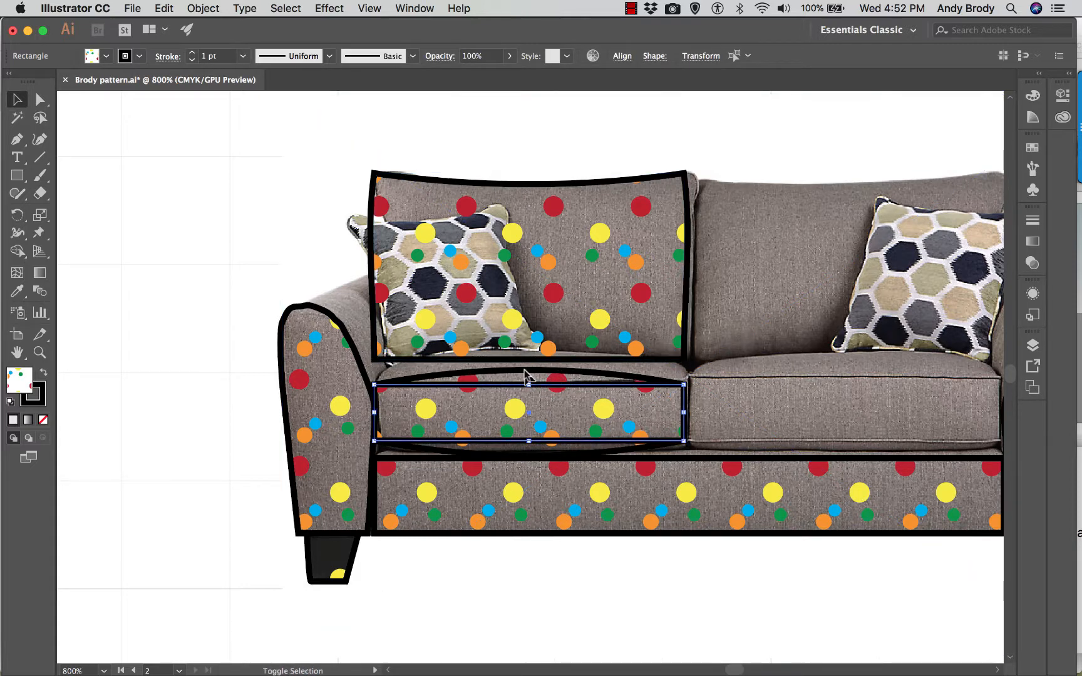
pyautogui.click(231, 254)
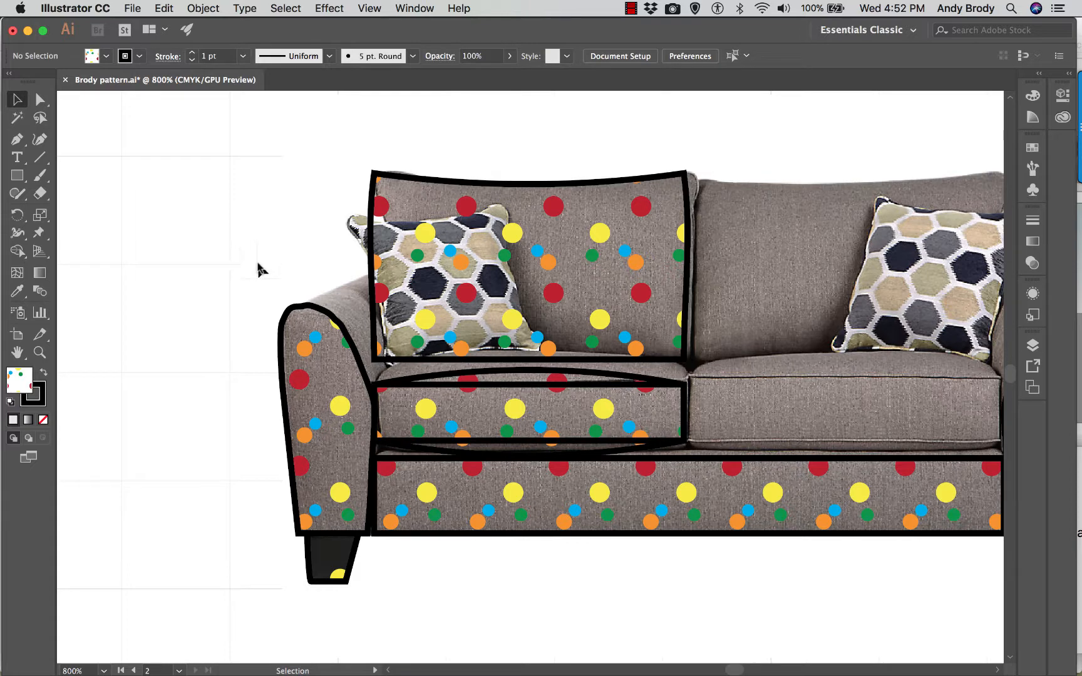
pyautogui.click(615, 378)
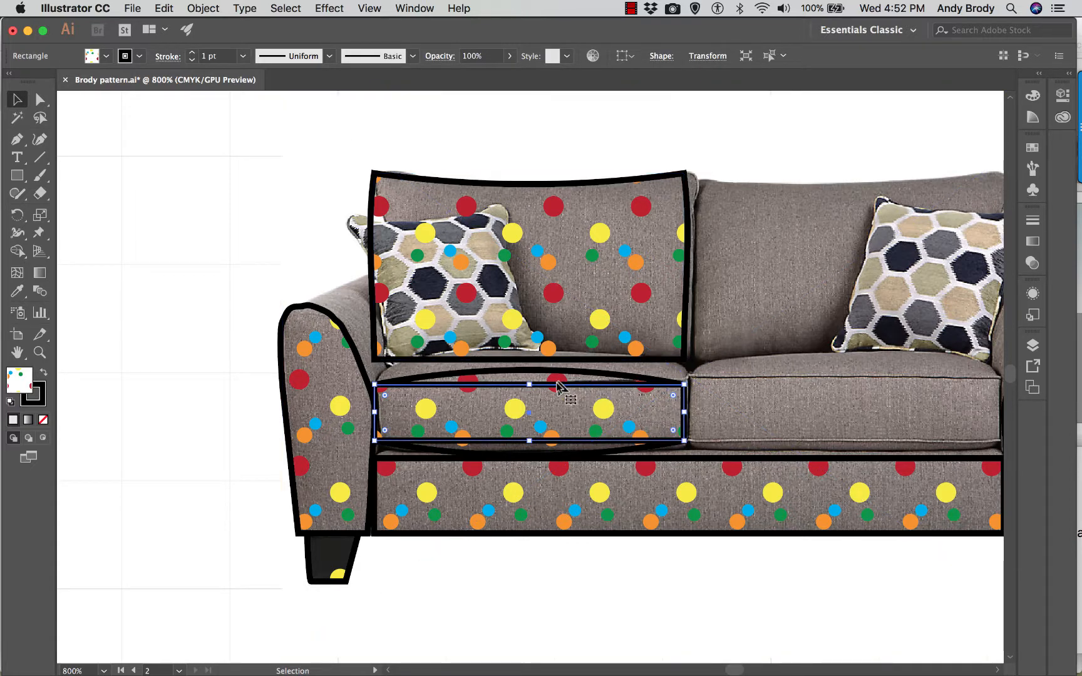
pyautogui.moveTo(528, 383); pyautogui.dragTo(528, 363)
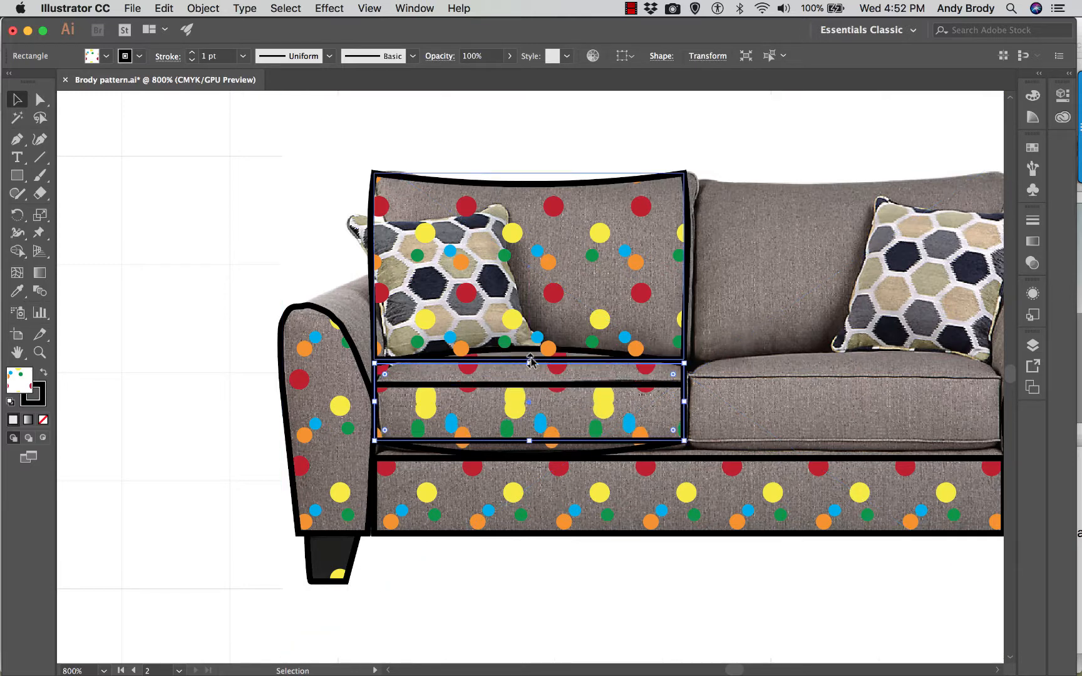
pyautogui.moveTo(531, 365)
pyautogui.mouseDown()
pyautogui.moveTo(500, 393)
pyautogui.moveTo(482, 391)
pyautogui.moveTo(529, 376)
pyautogui.mouseUp()
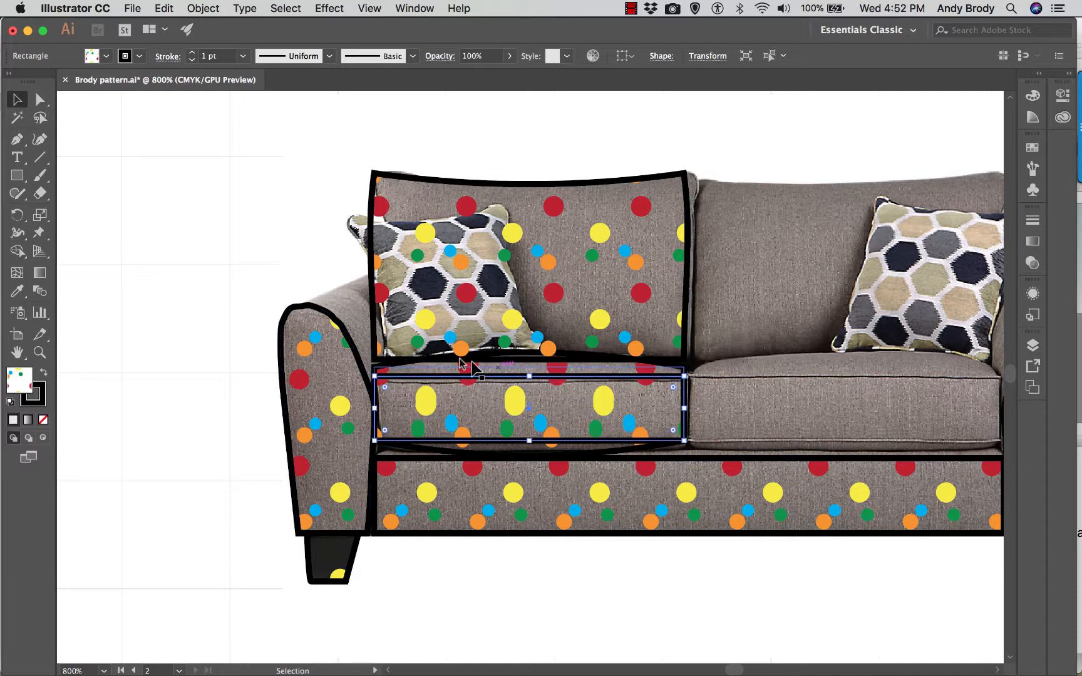
pyautogui.press('super+z')
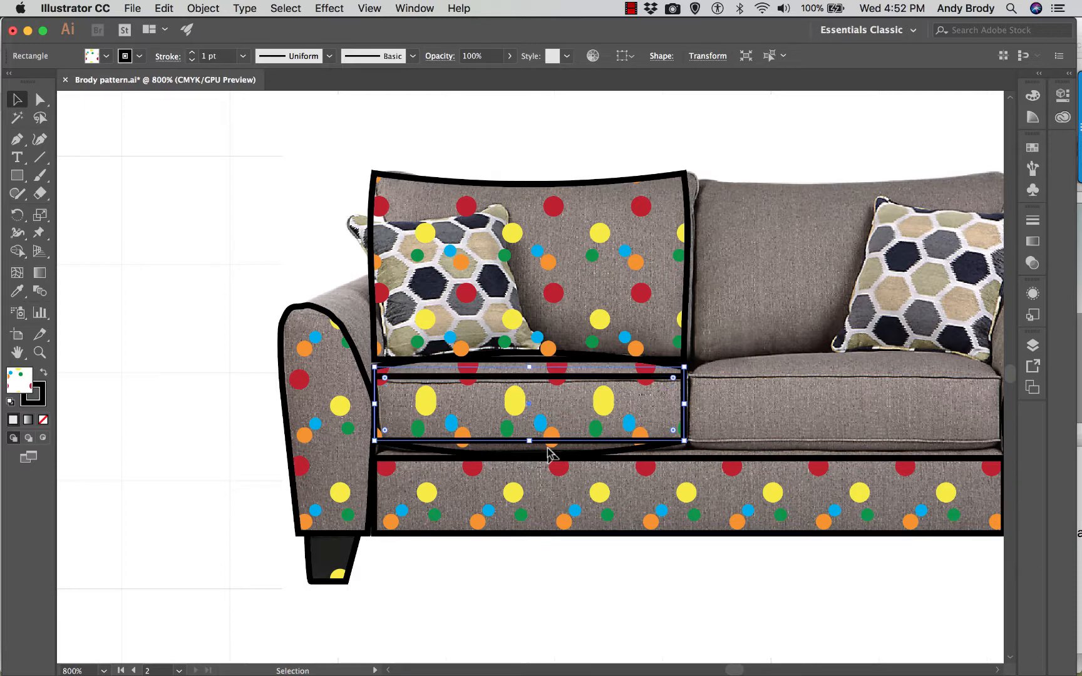
pyautogui.moveTo(530, 443); pyautogui.dragTo(550, 449)
# - Bring the loveseat's long base panel rectangle to the front
pyautogui.click(592, 532)
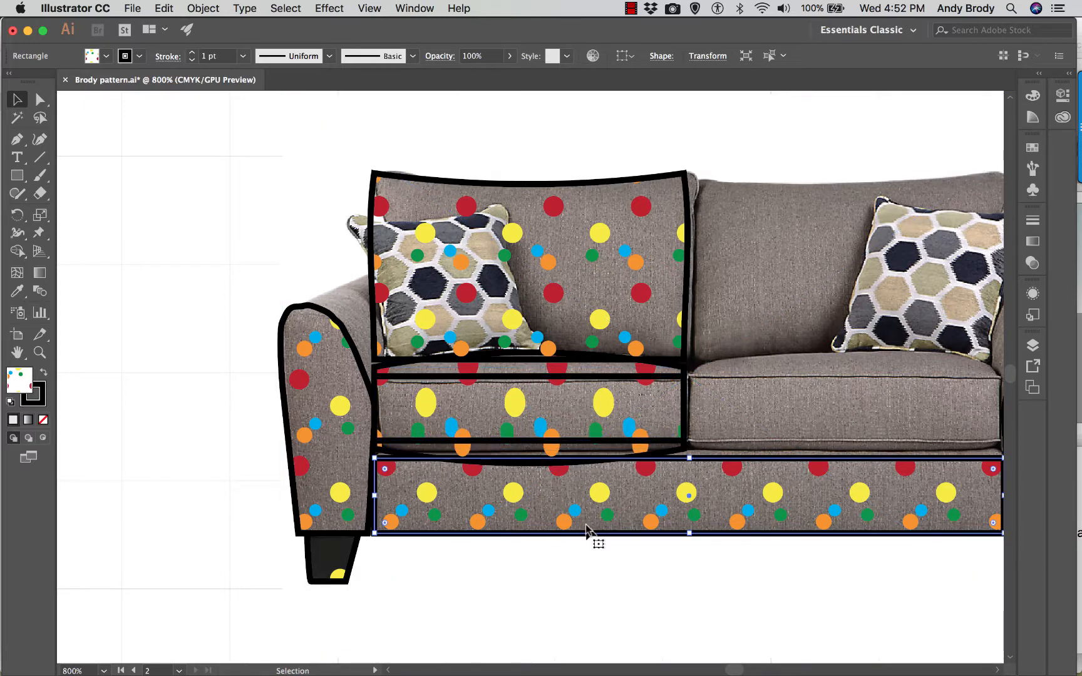
pyautogui.rightClick(588, 530)
pyautogui.moveTo(652, 604)
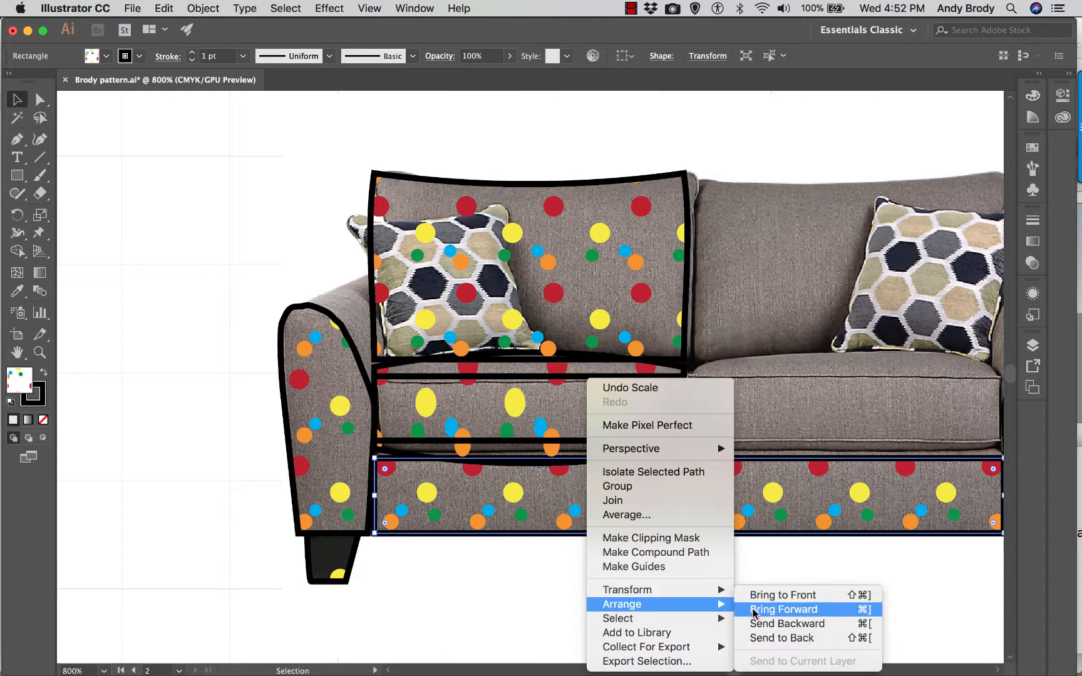
pyautogui.click(758, 595)
pyautogui.click(608, 569)
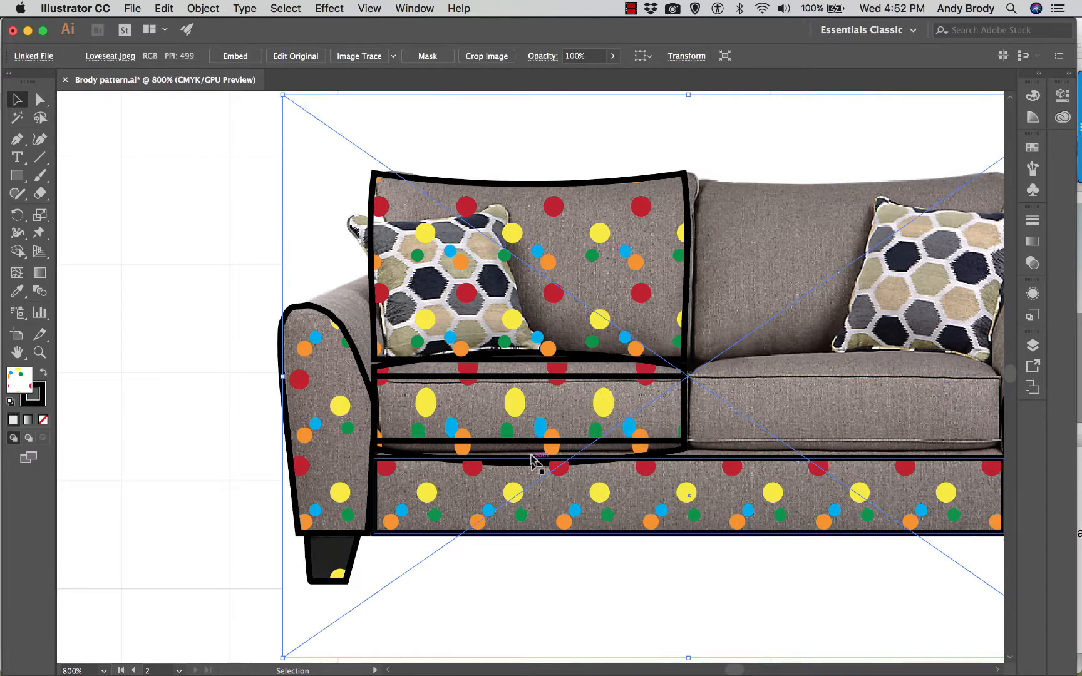
# - Move the loveseat photo out from behind the traced shapes and place it above them
pyautogui.scroll(1, 535, 459)
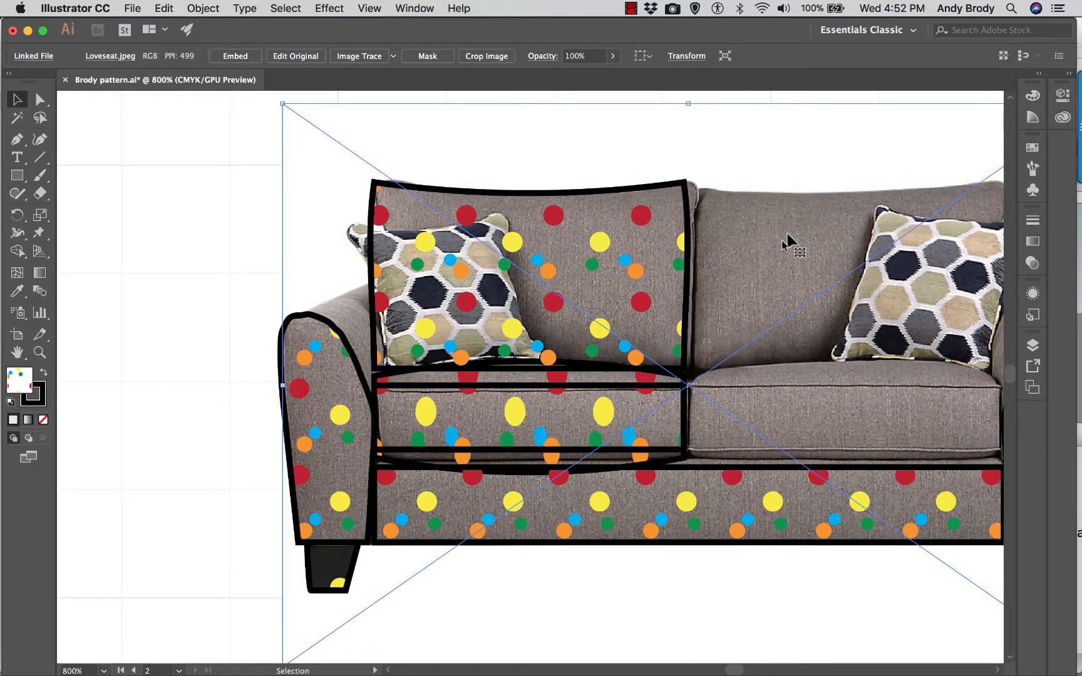
pyautogui.scroll(1, 770, 282)
pyautogui.press('super+minus')
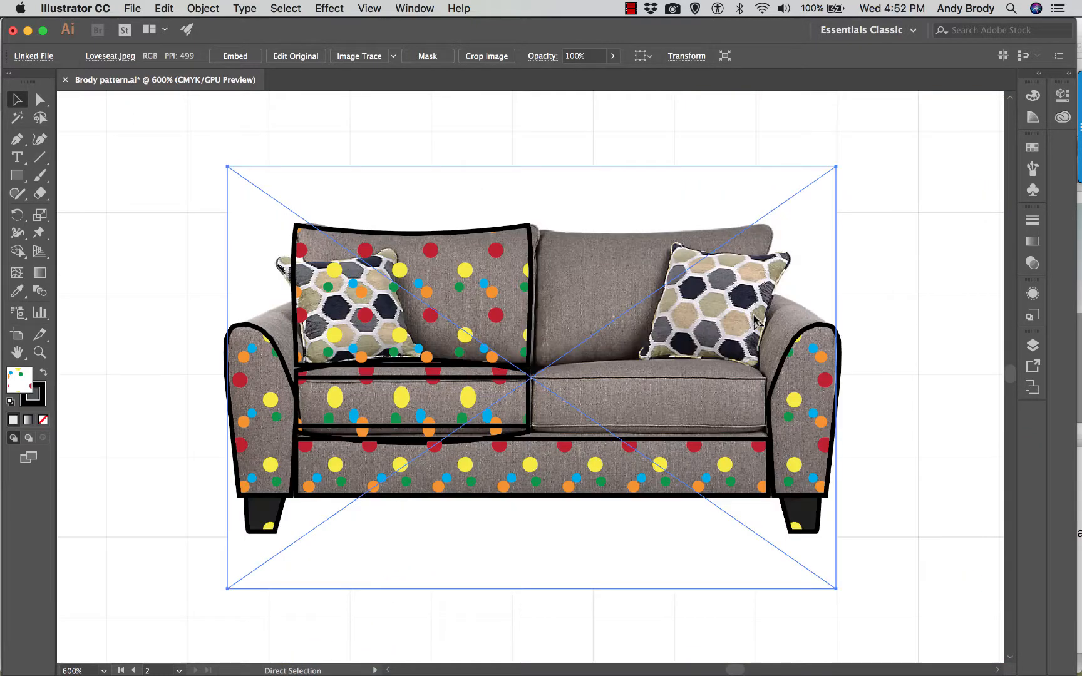
pyautogui.moveTo(717, 177); pyautogui.dragTo(846, 229)
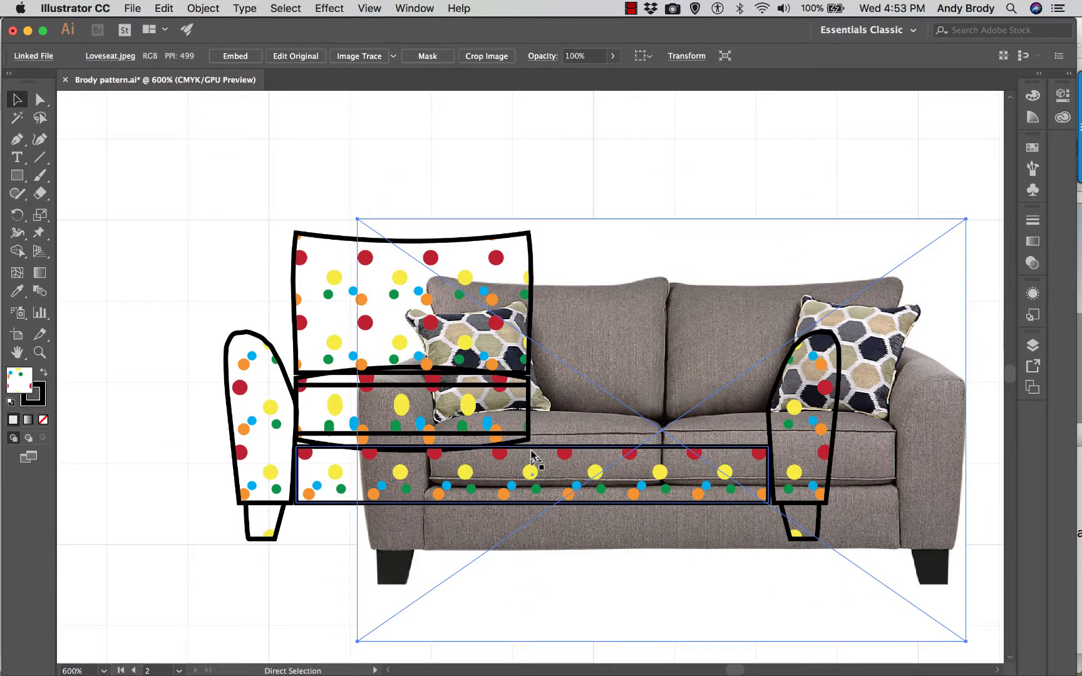
pyautogui.press('super+minus')
pyautogui.press('super+minus')
pyautogui.moveTo(542, 477); pyautogui.dragTo(511, 256)
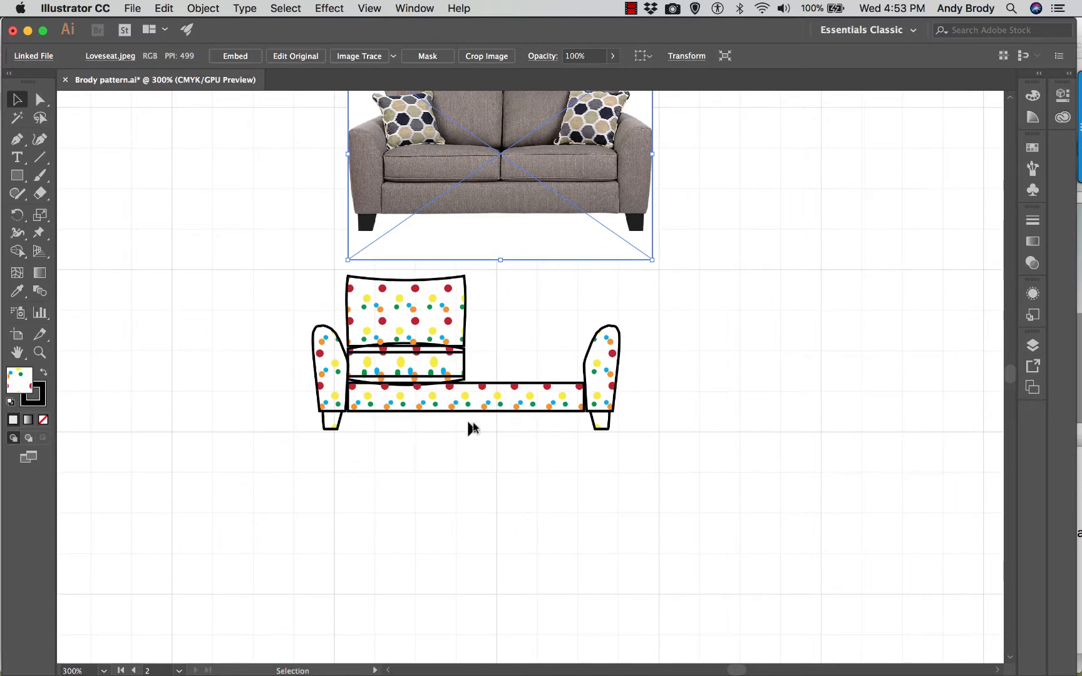
# - Duplicate the left seat cushion's two shapes to the right and nudge the copy against the original
pyautogui.press('a')
pyautogui.press('super+minus')
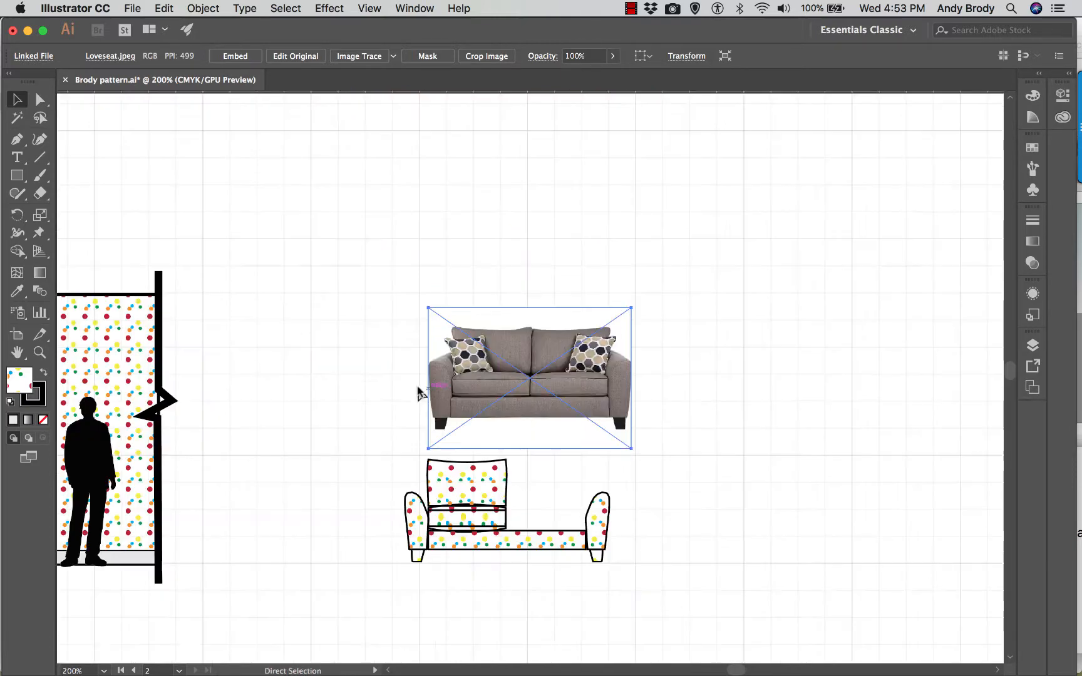
pyautogui.press('super+equal')
pyautogui.press('v')
pyautogui.press('super+equal')
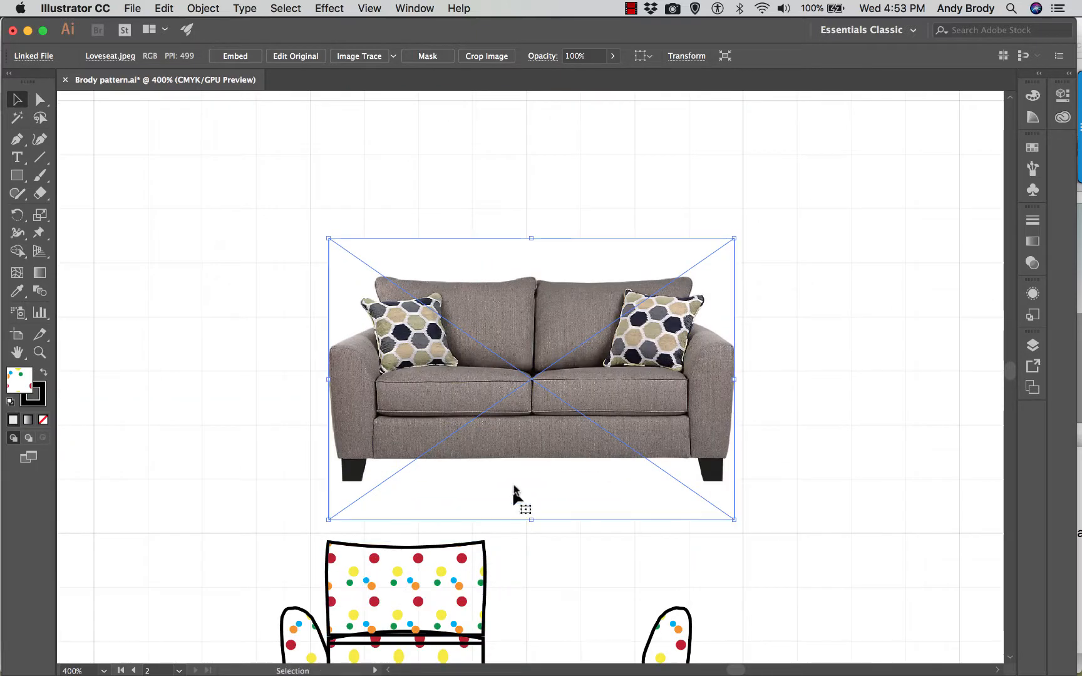
pyautogui.scroll(-4, 517, 481)
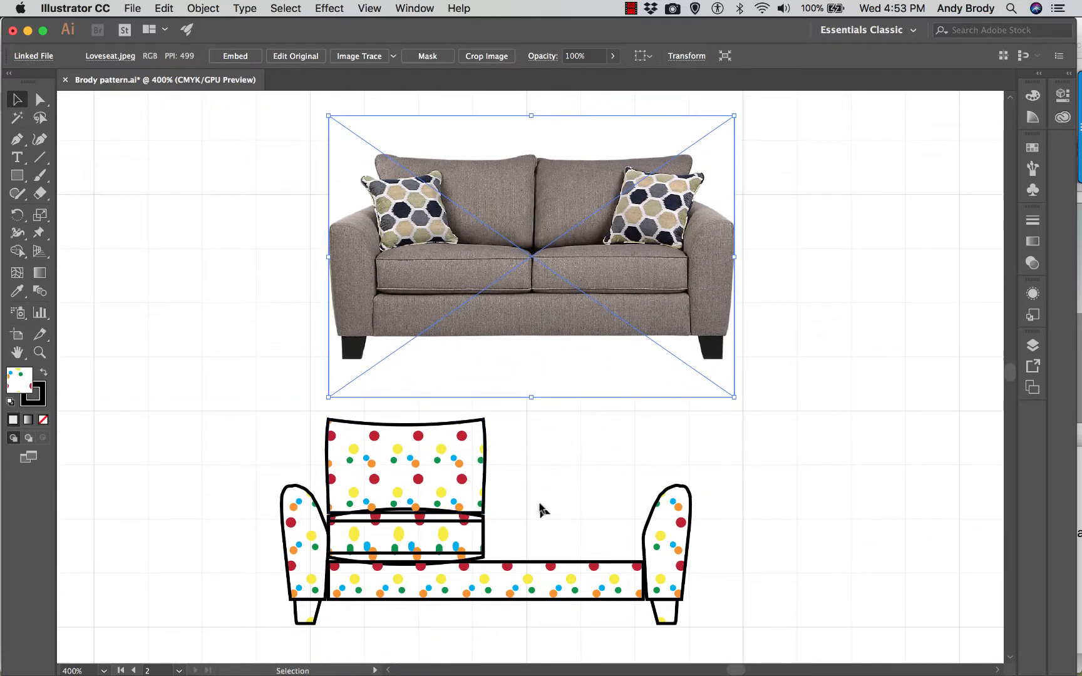
pyautogui.click(538, 510)
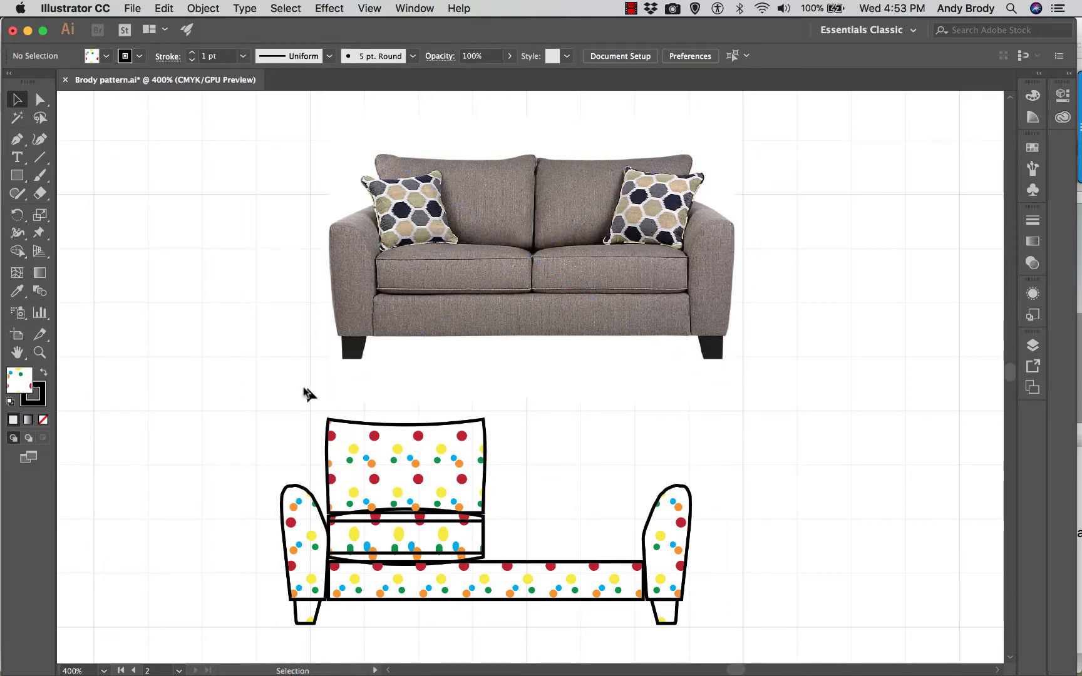
pyautogui.moveTo(299, 394); pyautogui.dragTo(355, 401)
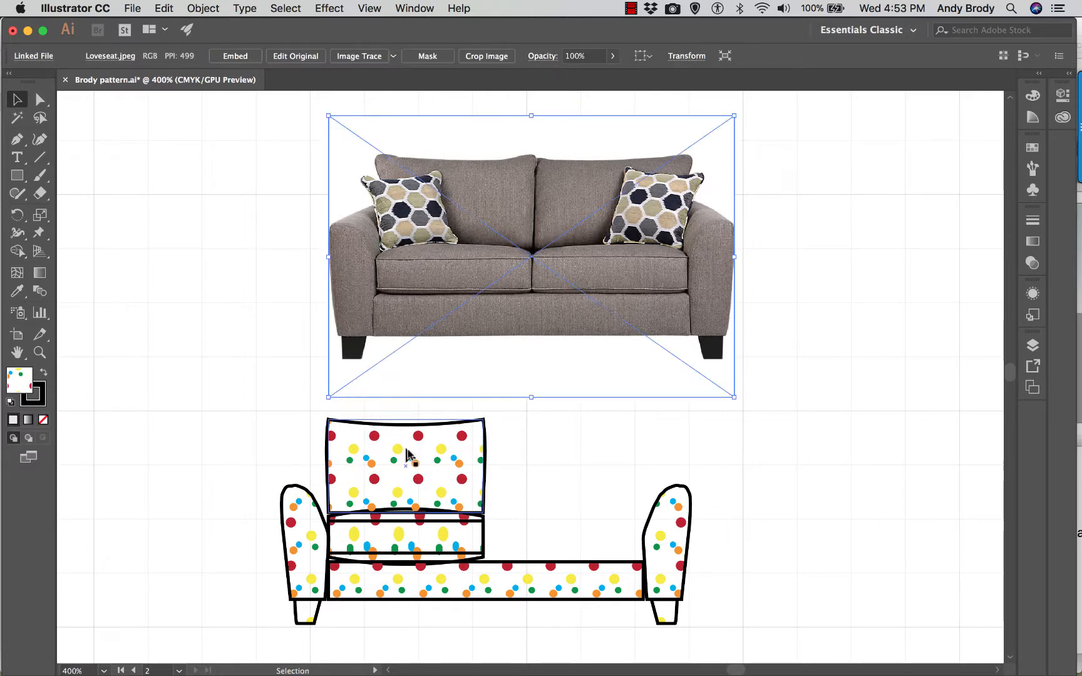
pyautogui.click(407, 454)
pyautogui.moveTo(496, 533); pyautogui.dragTo(622, 529)
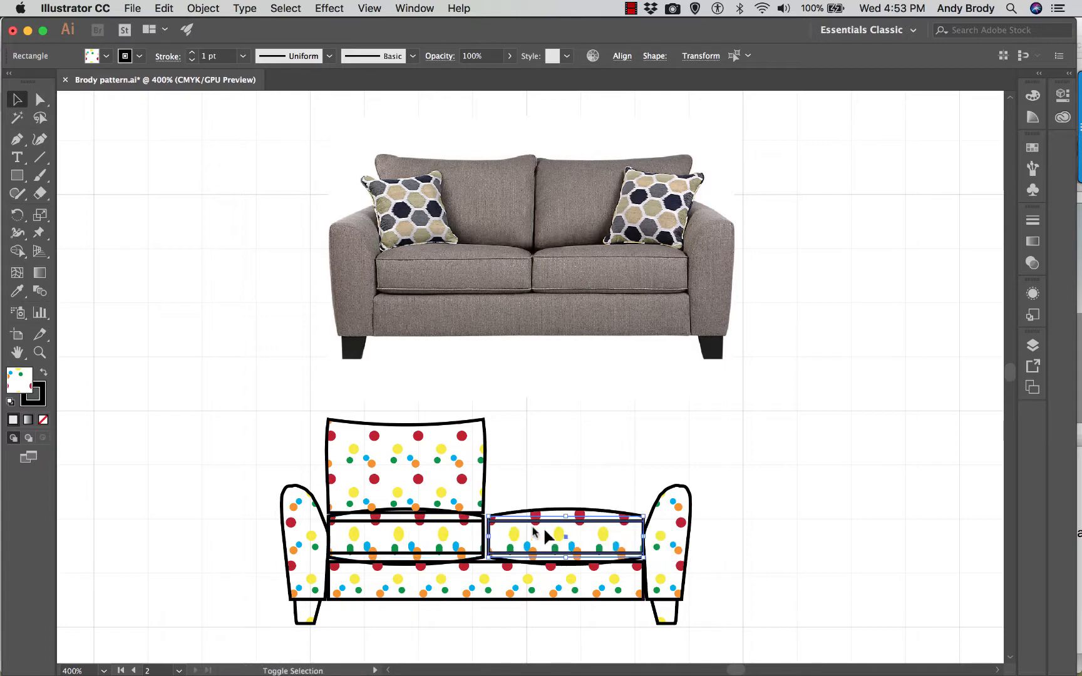
pyautogui.press('Left')
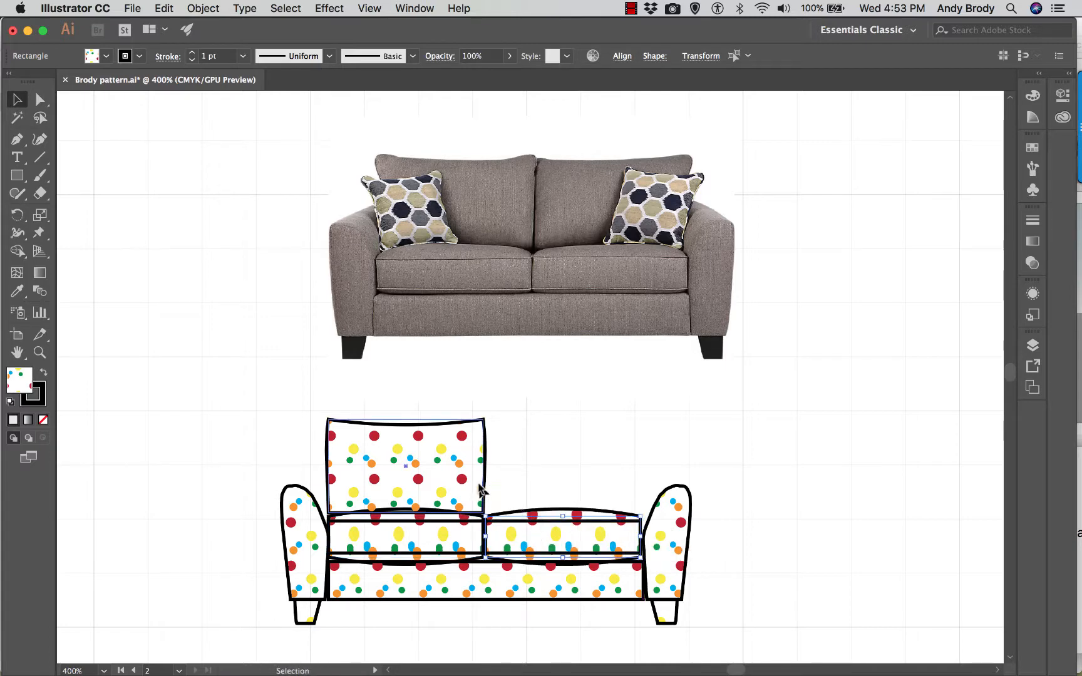
# - Duplicate the warped left back cushion to the right and nudge the copy against the original
pyautogui.click(480, 489)
pyautogui.moveTo(455, 489); pyautogui.dragTo(619, 499)
pyautogui.press('Left')
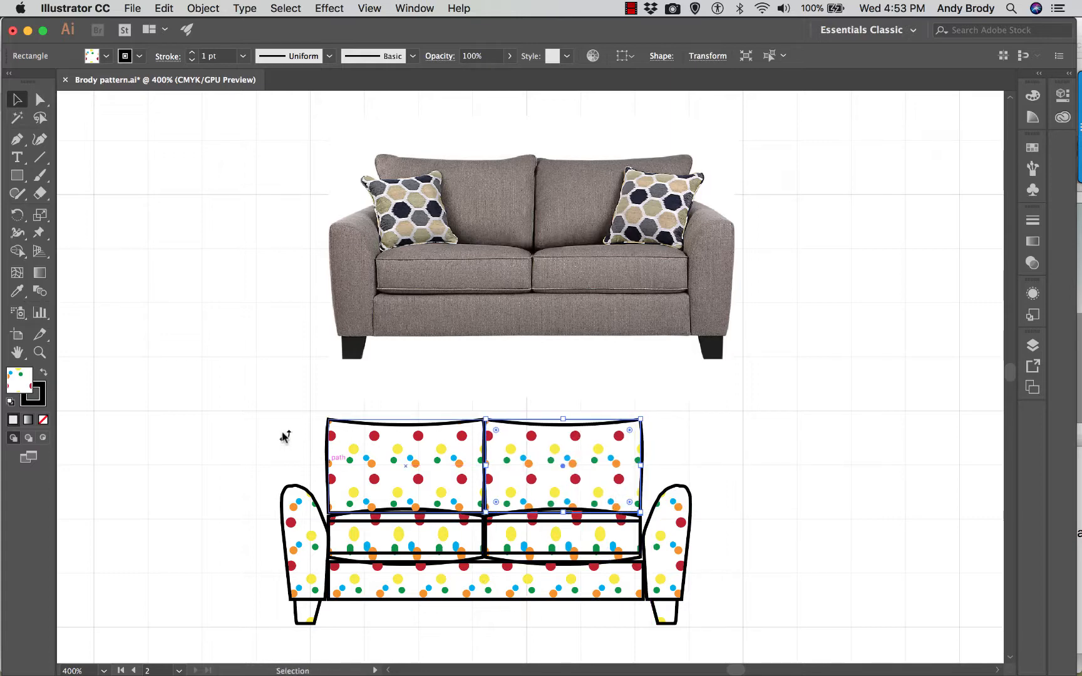
# - Draw a patterned rectangle from the left arm's top to the base panel's lower right corner, and send it to the back
pyautogui.click(17, 176)
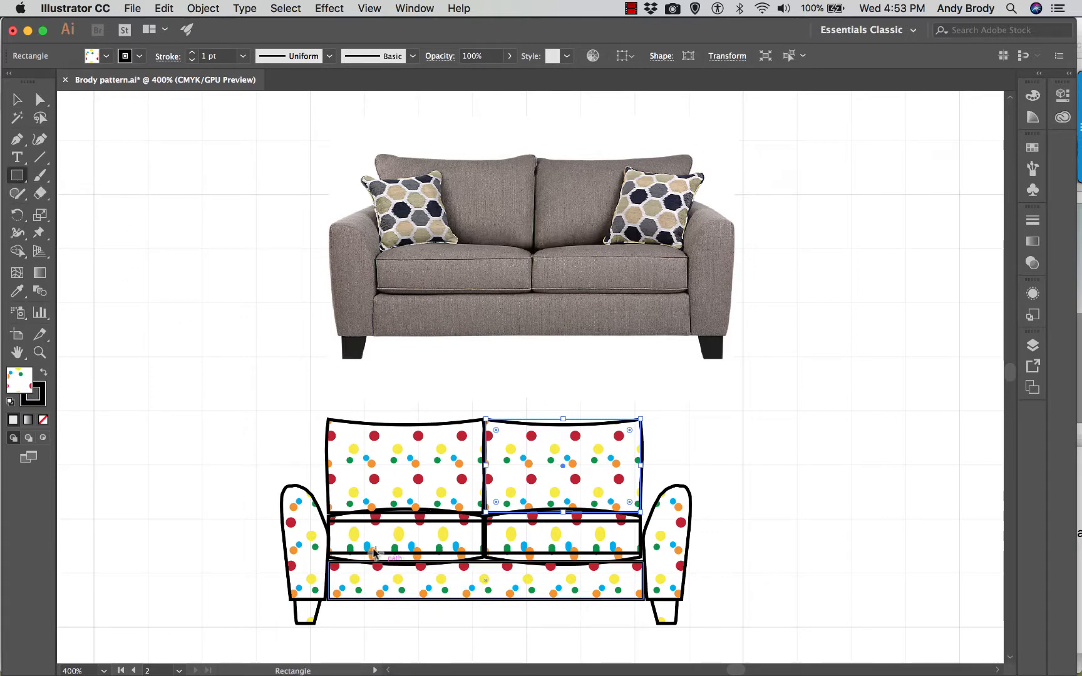
pyautogui.moveTo(297, 486); pyautogui.dragTo(646, 599)
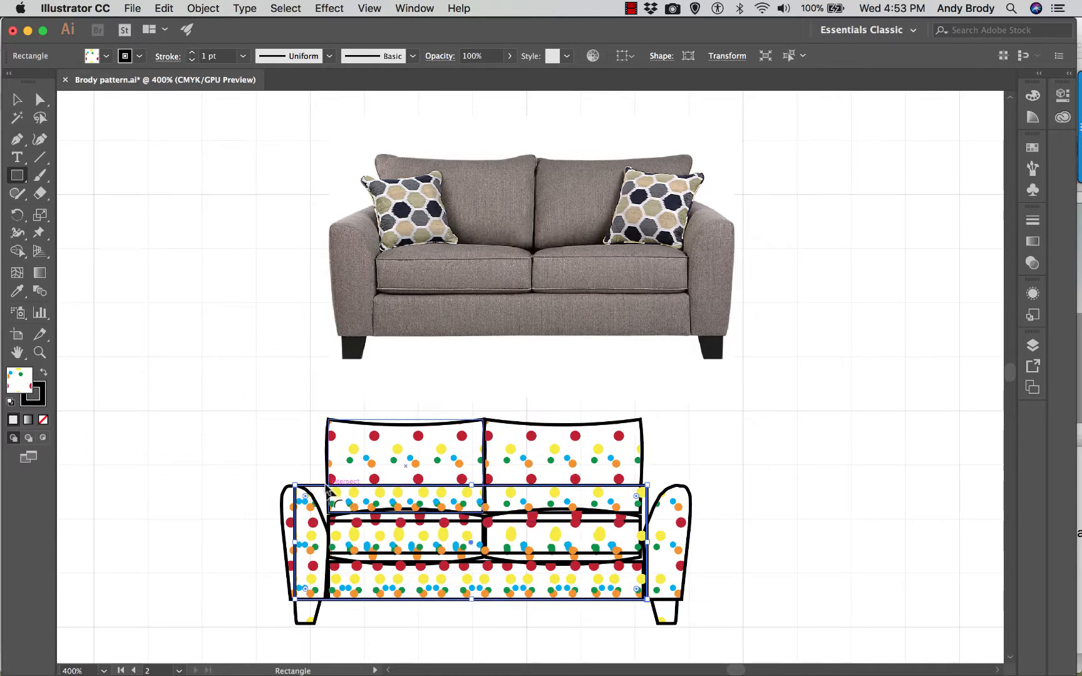
pyautogui.rightClick(315, 488)
pyautogui.moveTo(368, 604)
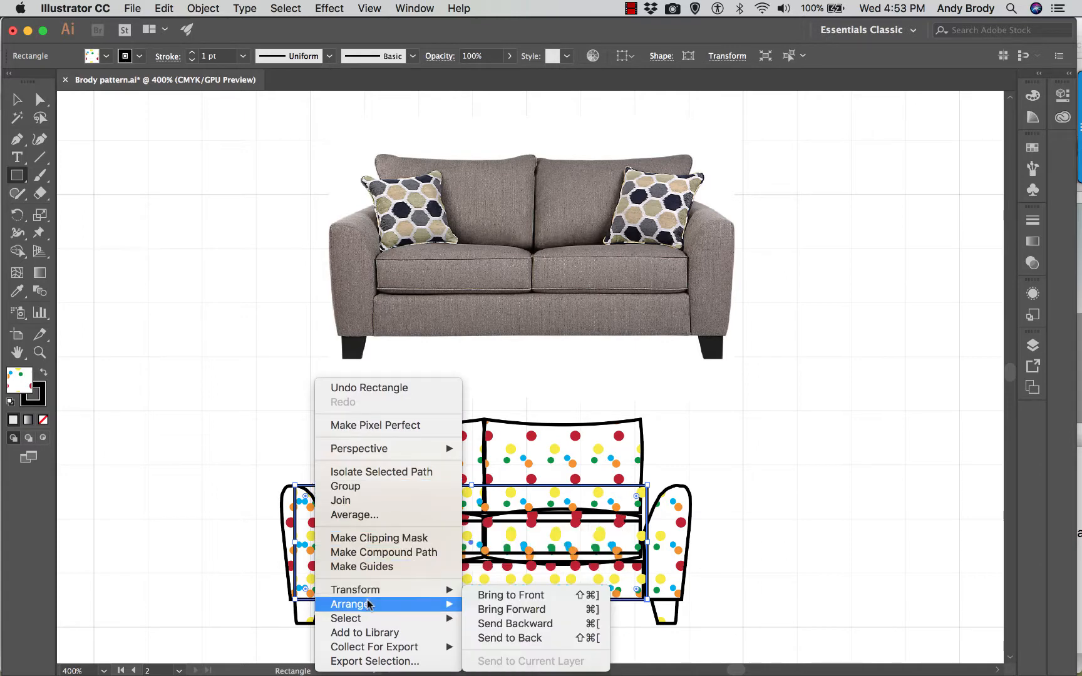
pyautogui.click(498, 638)
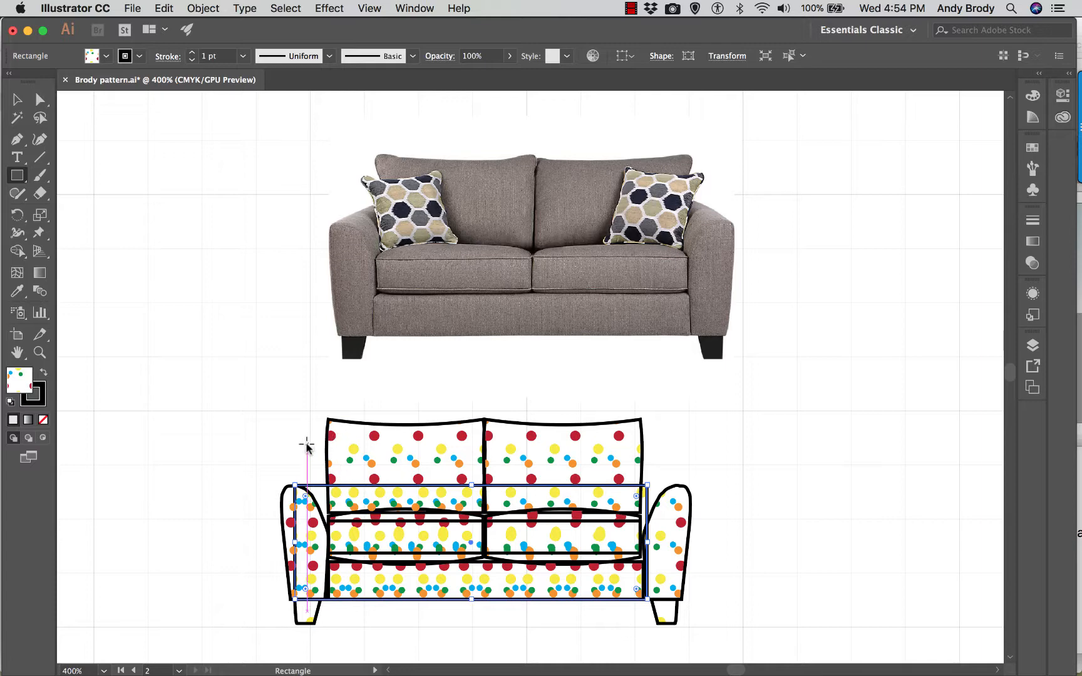
pyautogui.scroll(-1, 432, 585)
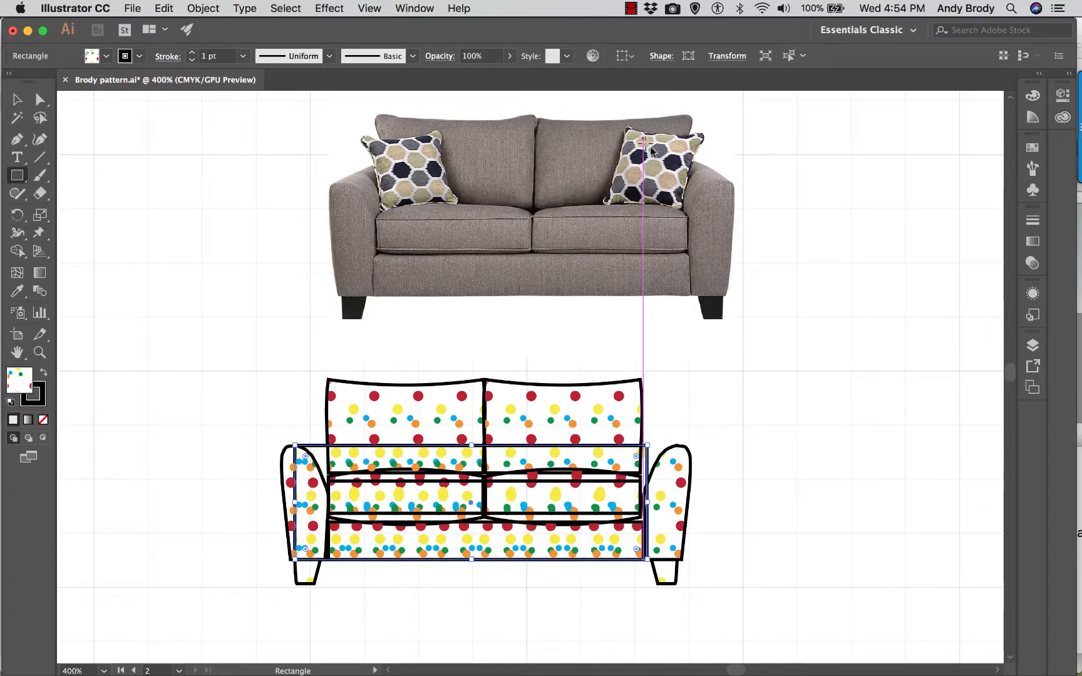
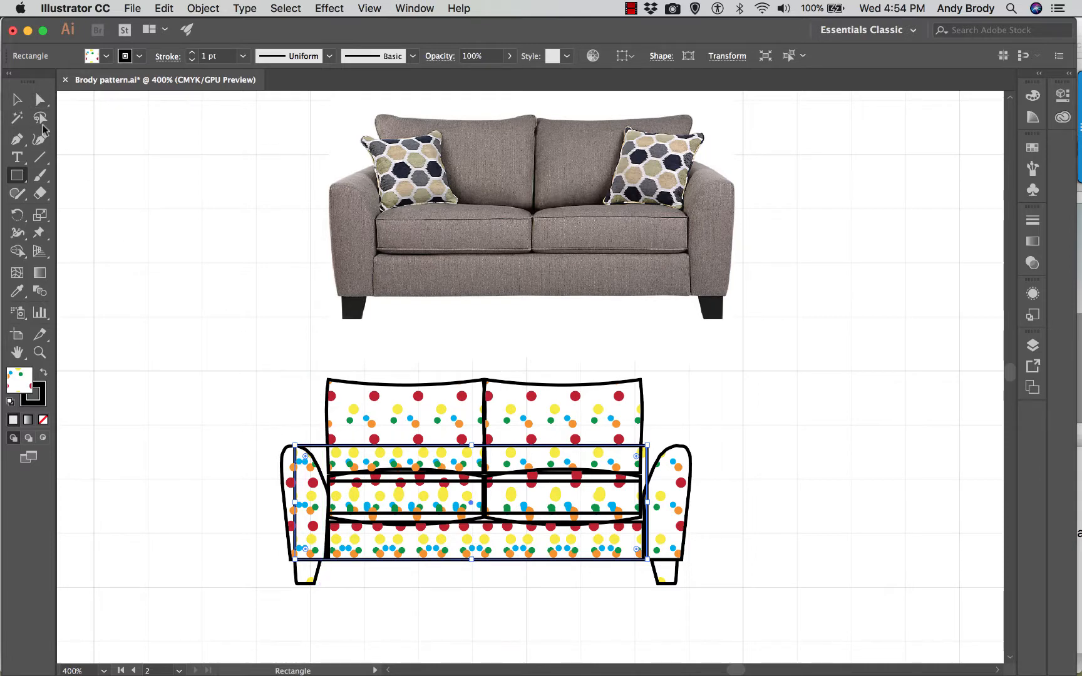
# - Deselect the artwork and open the loveseat's multicoloured dot pattern swatch for editing, showing the whole tile
pyautogui.click(17, 99)
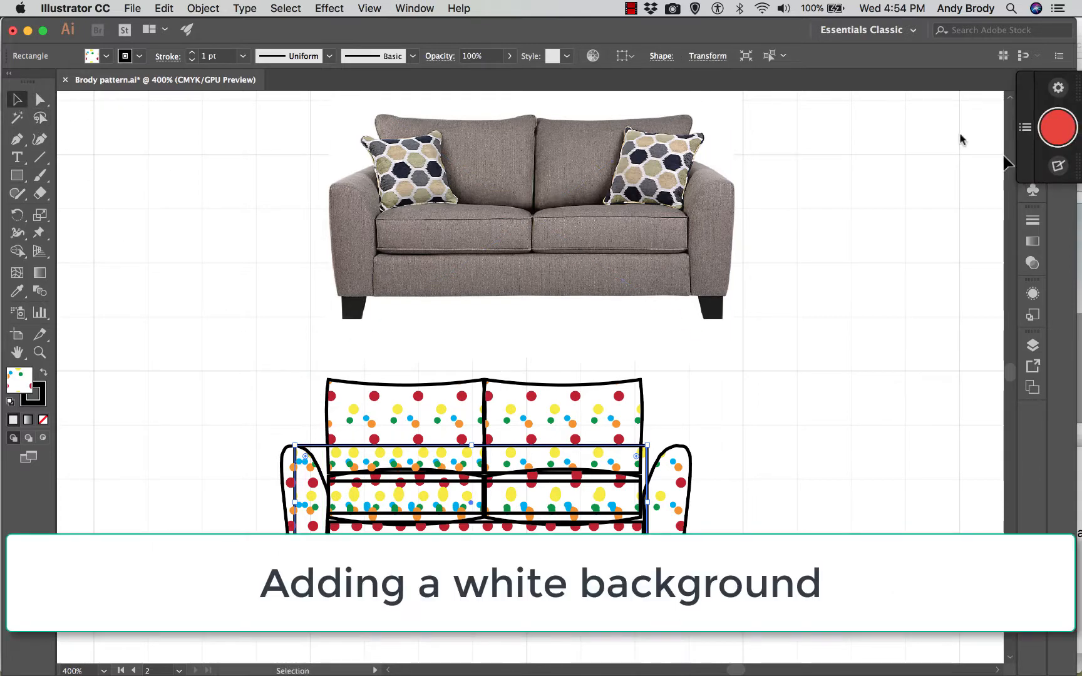
pyautogui.click(905, 138)
pyautogui.click(1032, 148)
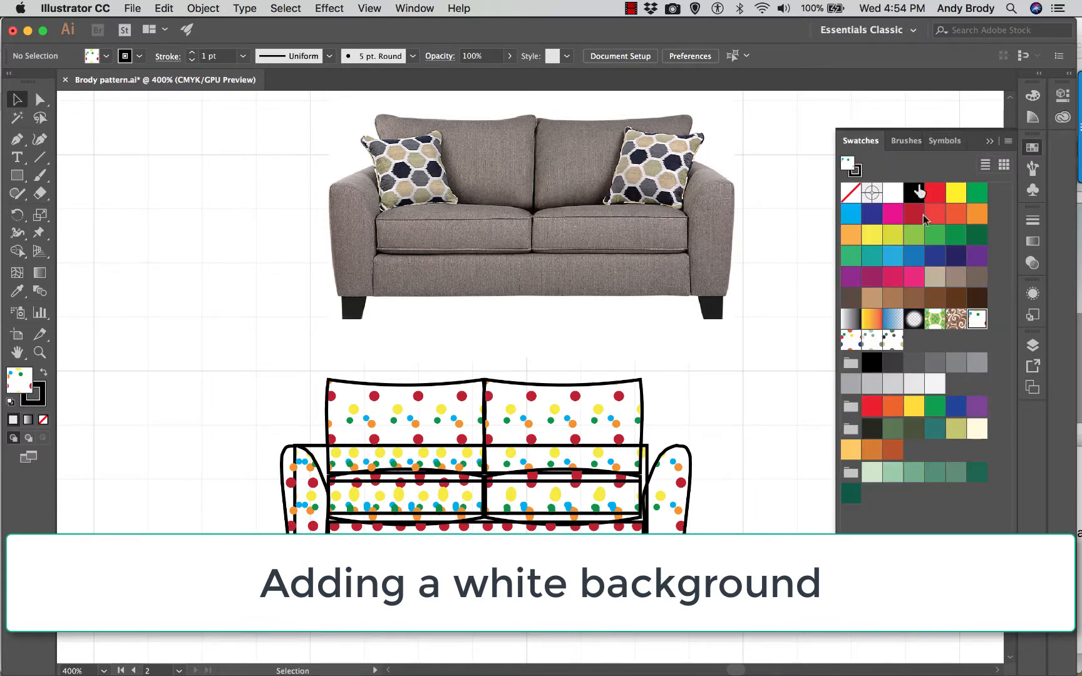
pyautogui.doubleClick(978, 320)
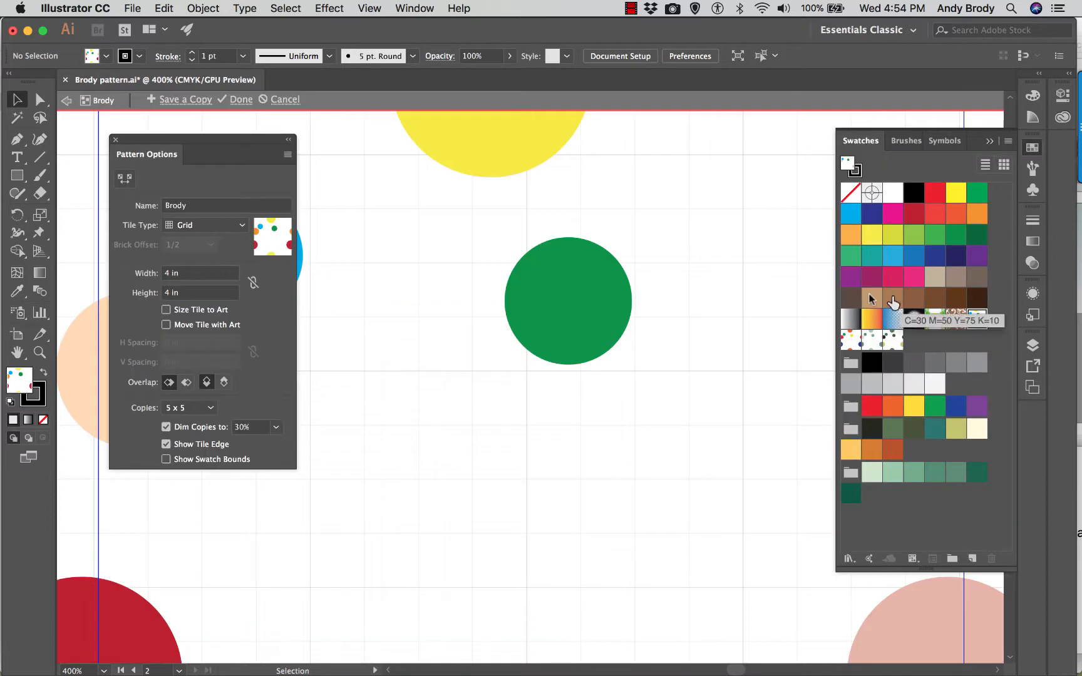
pyautogui.press('super+minus')
pyautogui.press('super+minus')
pyautogui.press('super+minus')
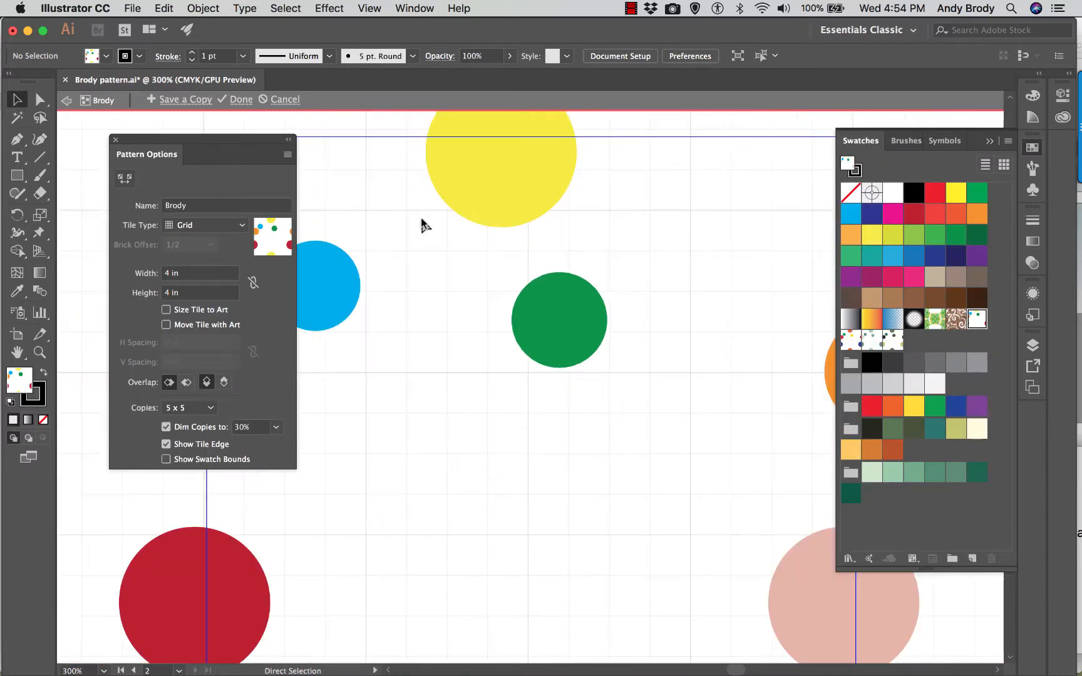
pyautogui.press('super+minus')
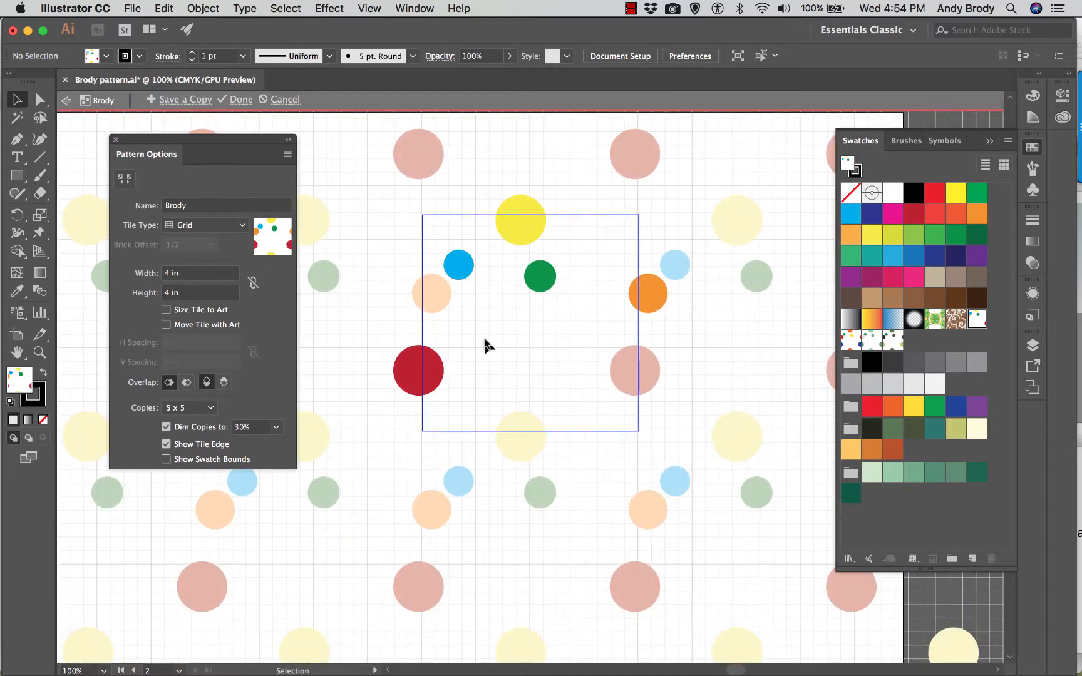
pyautogui.scroll(-1, 491, 377)
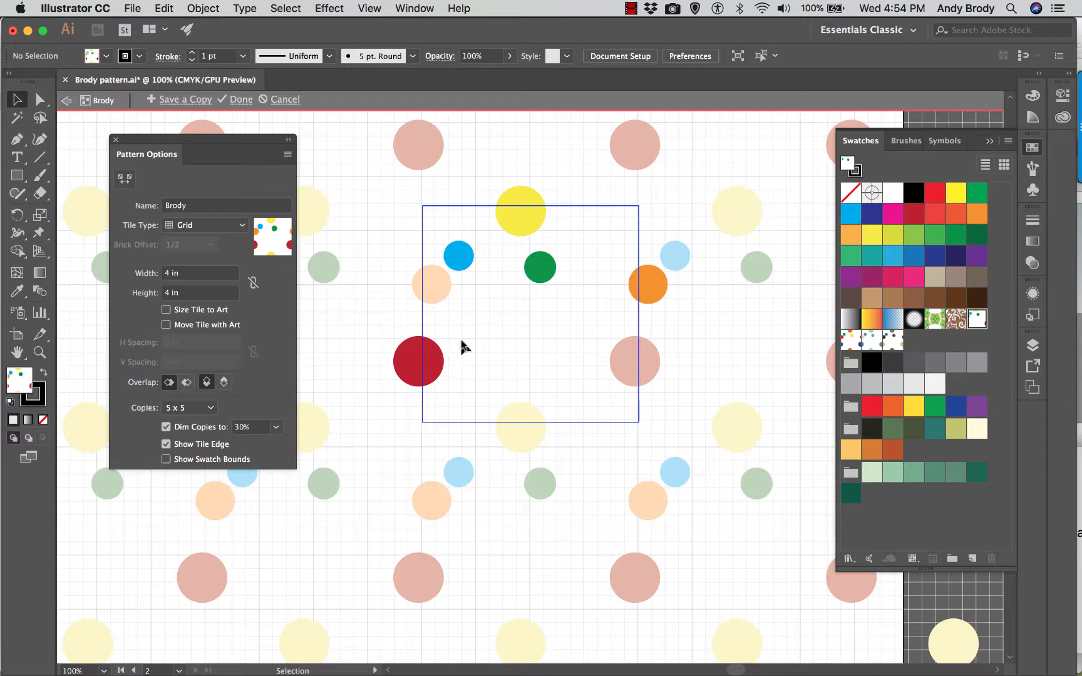
# - Draw a 4 in by 4 in rectangle from the pattern tile's upper left corner, covering the tile
pyautogui.click(17, 176)
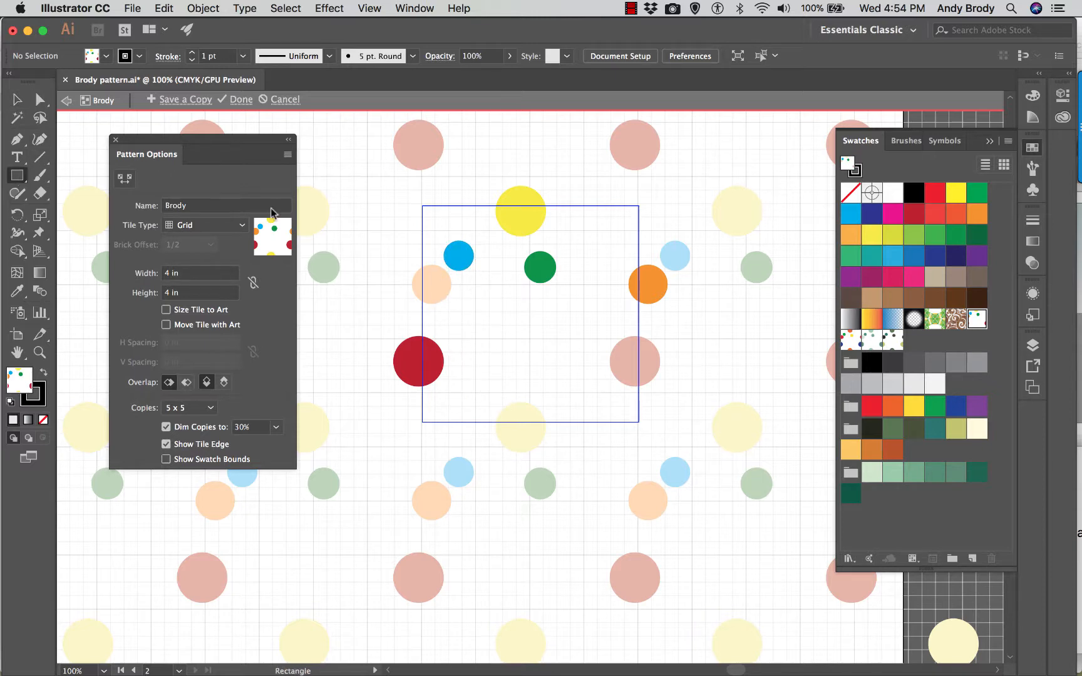
pyautogui.click(452, 236)
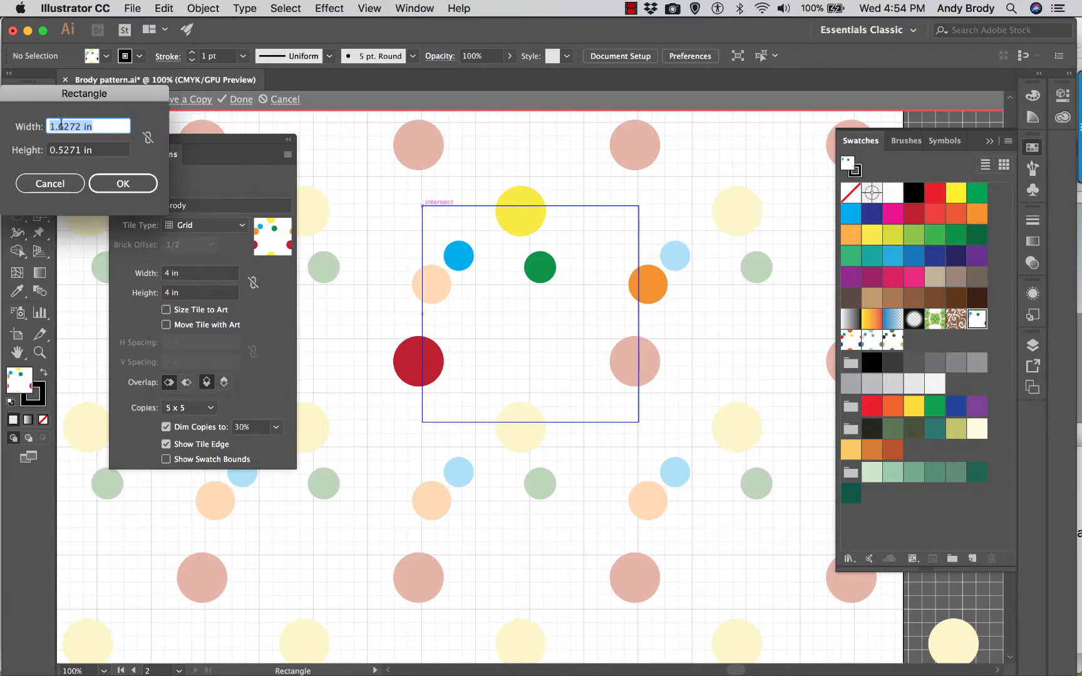
pyautogui.write('4')
pyautogui.write('4')
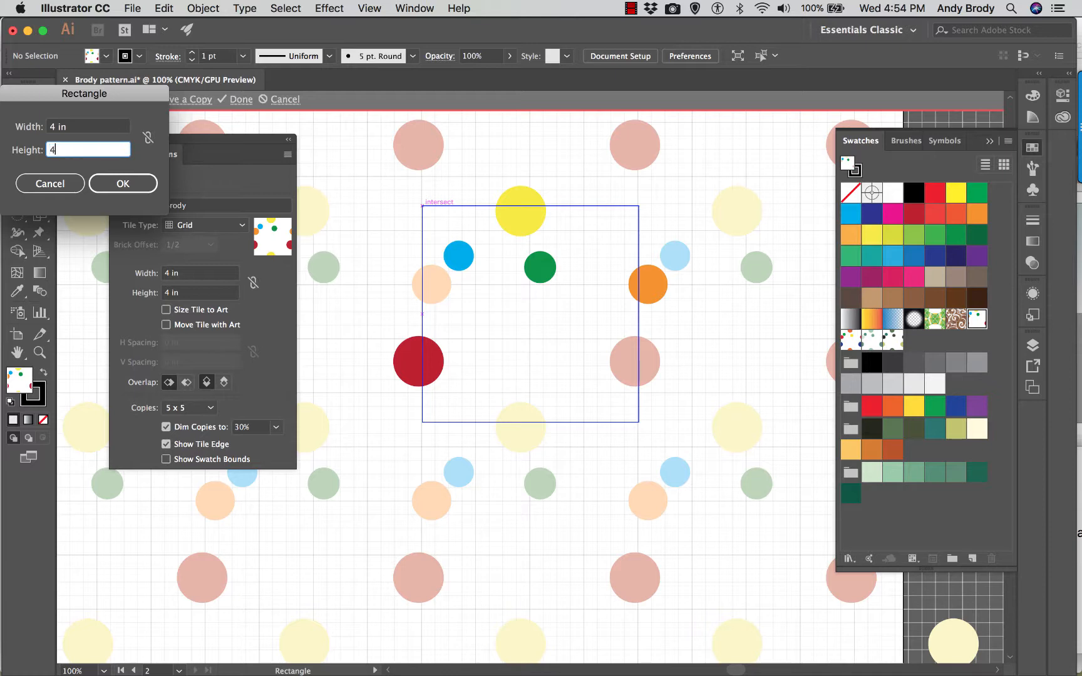
pyautogui.click(104, 178)
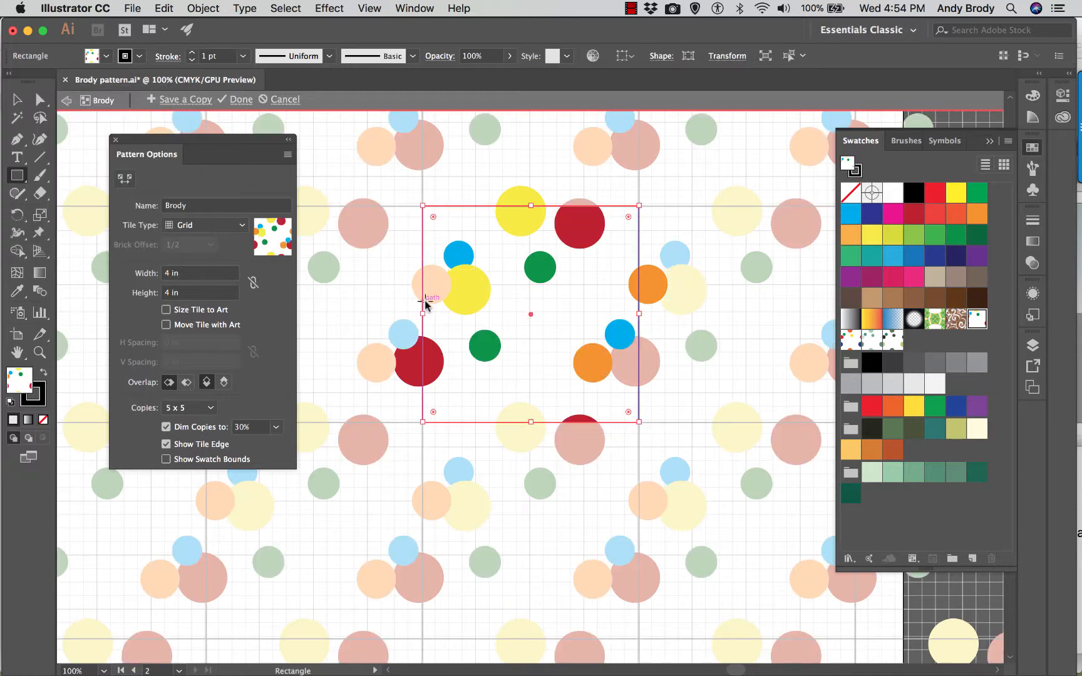
# - Give the tile-sized rectangle a white fill and no stroke
pyautogui.click(106, 56)
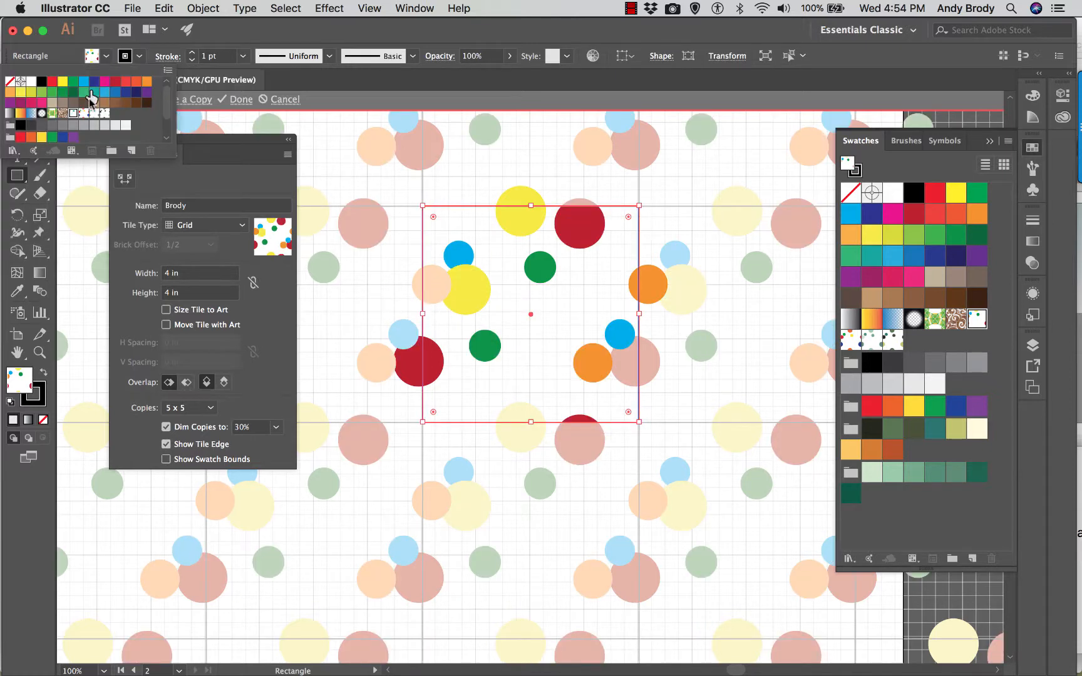
pyautogui.click(31, 81)
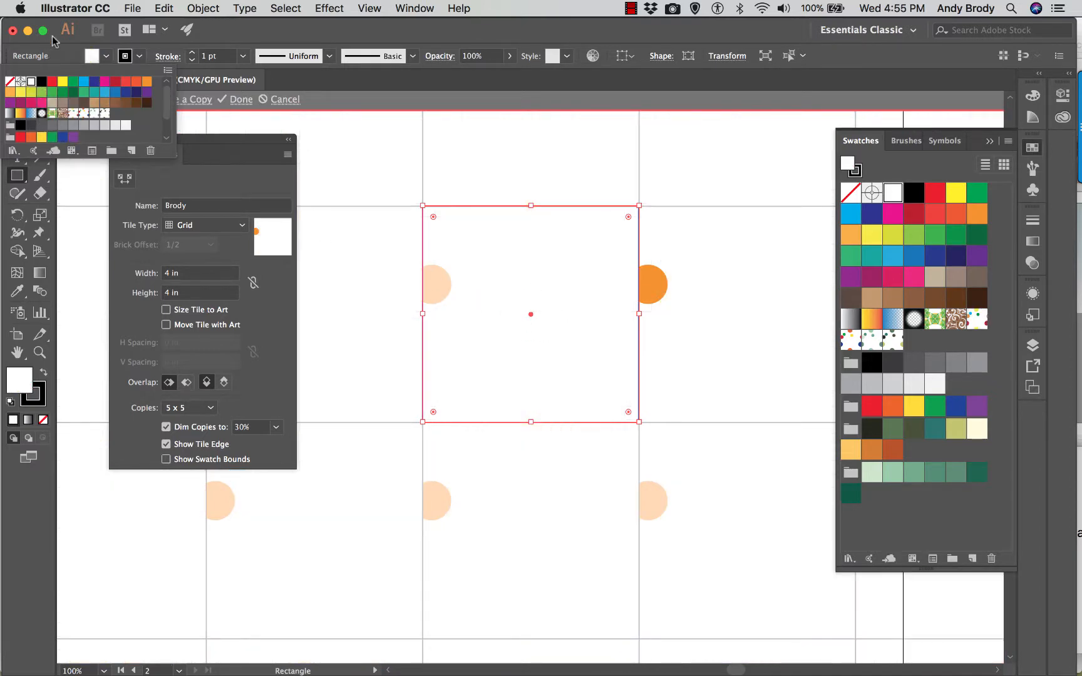
pyautogui.click(136, 58)
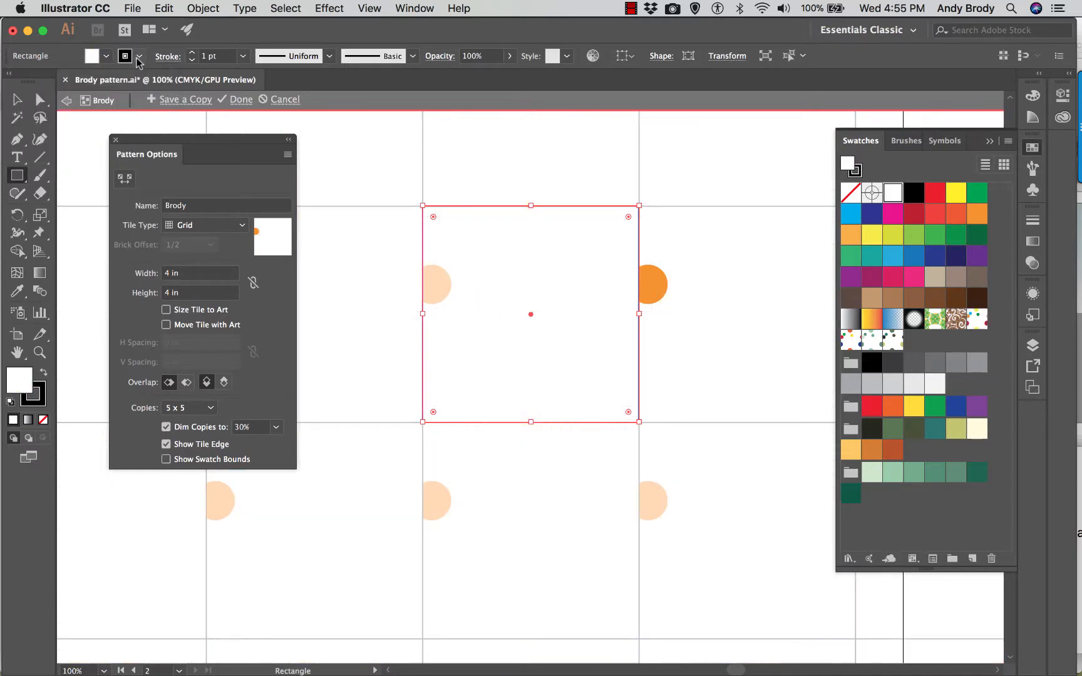
pyautogui.click(139, 57)
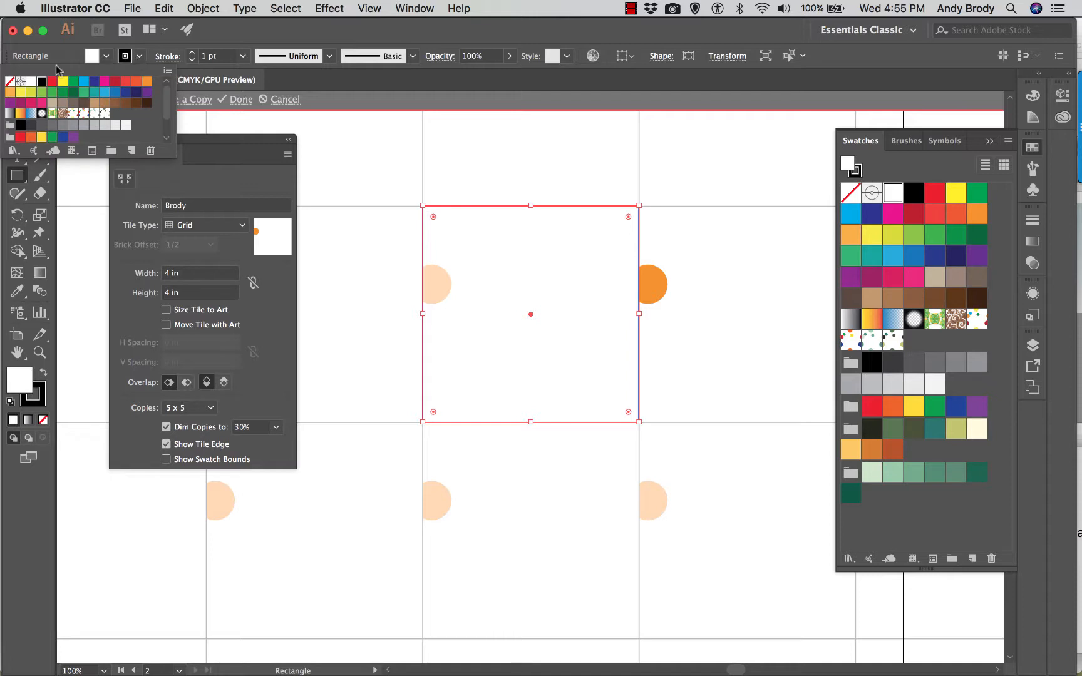
pyautogui.click(10, 81)
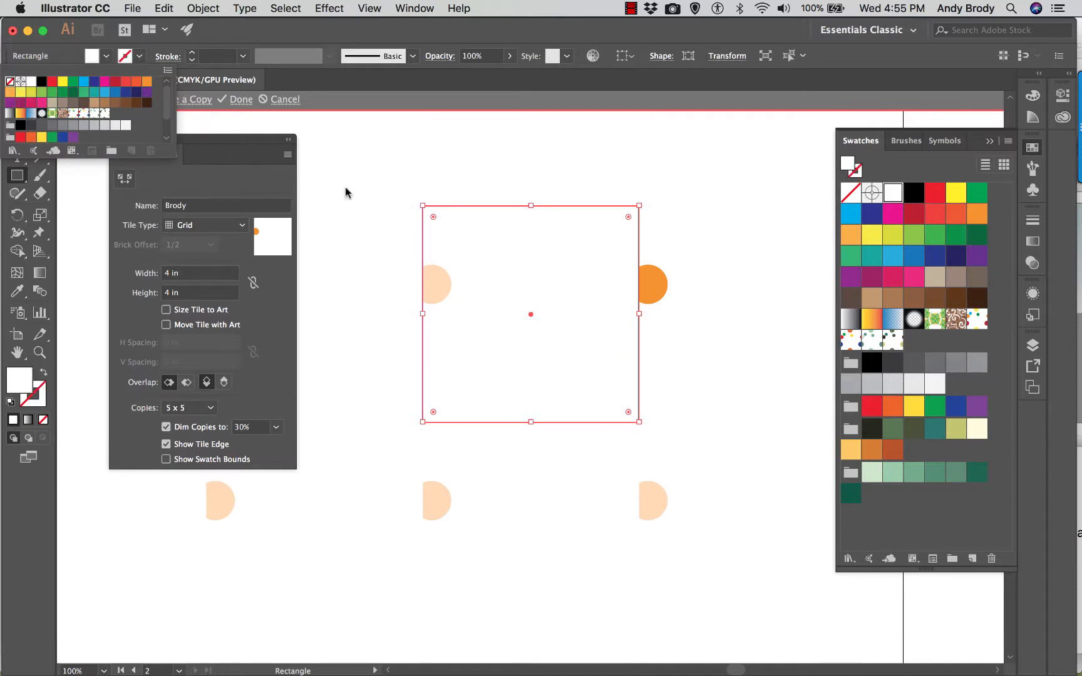
pyautogui.click(461, 244)
# - Send the white rectangle to the back, behind the coloured circles
pyautogui.press('v')
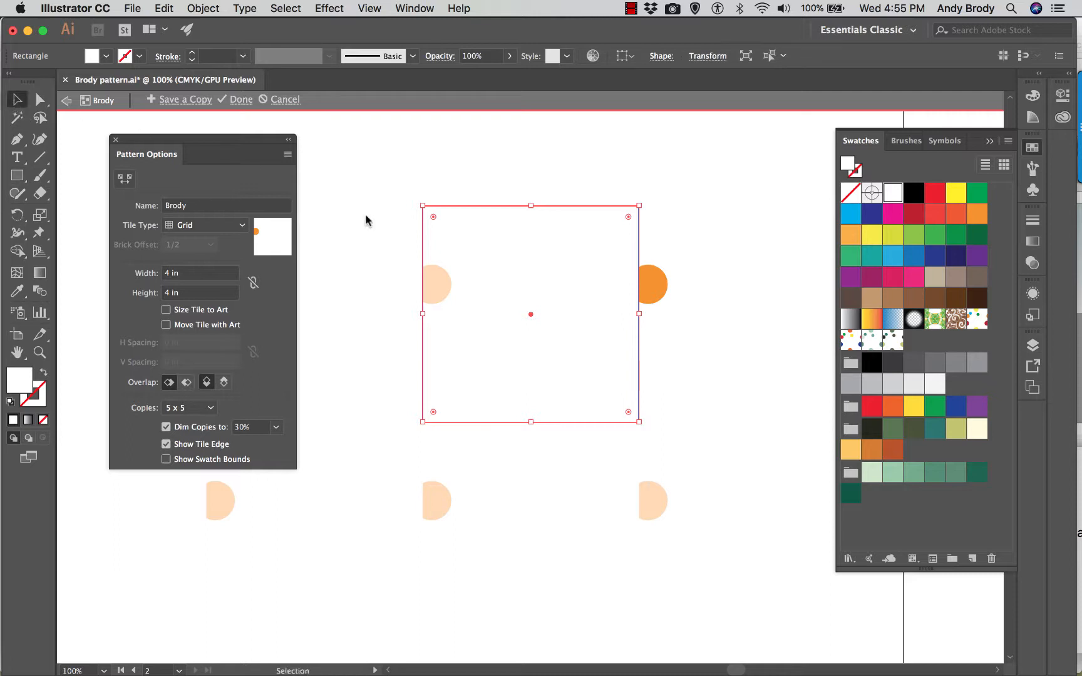
pyautogui.rightClick(473, 229)
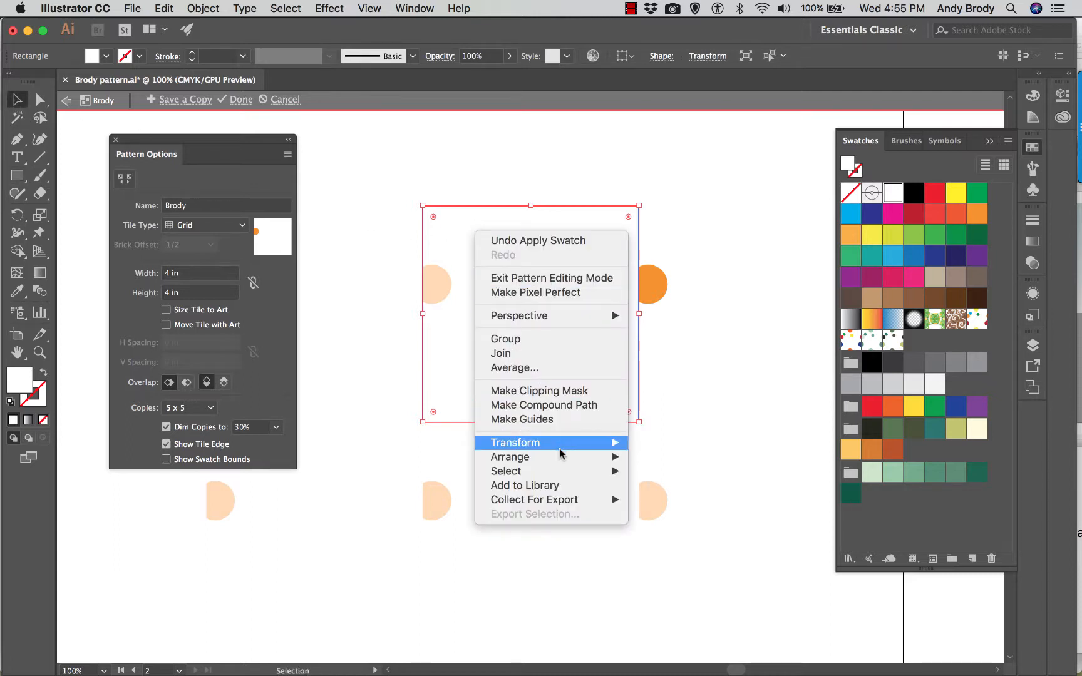
pyautogui.moveTo(569, 460)
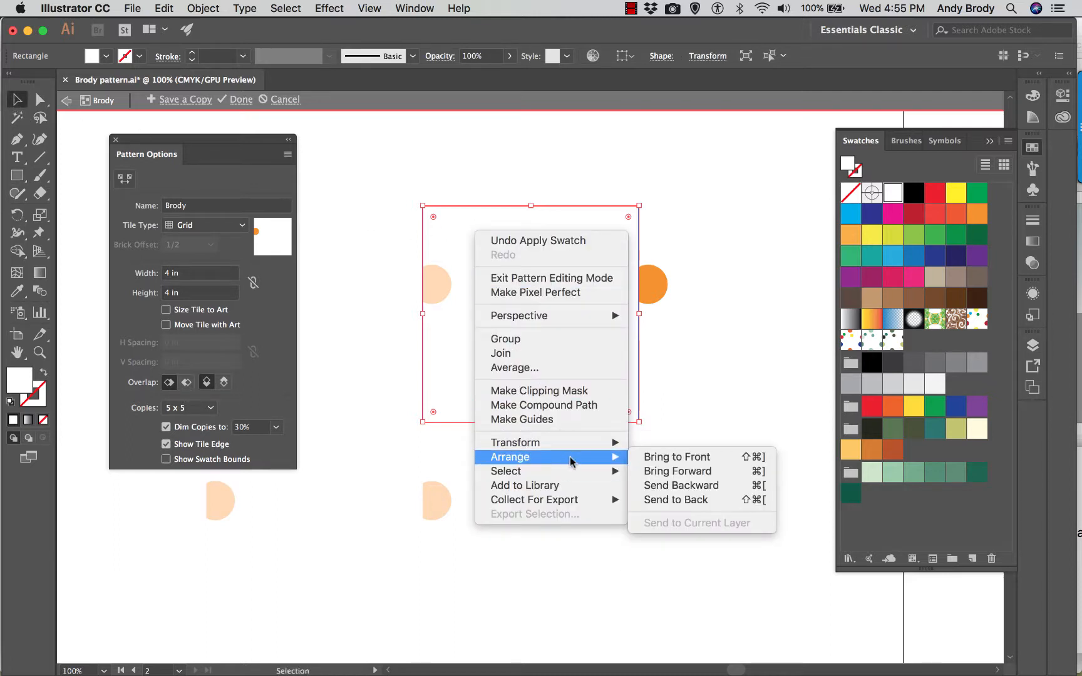
pyautogui.click(659, 501)
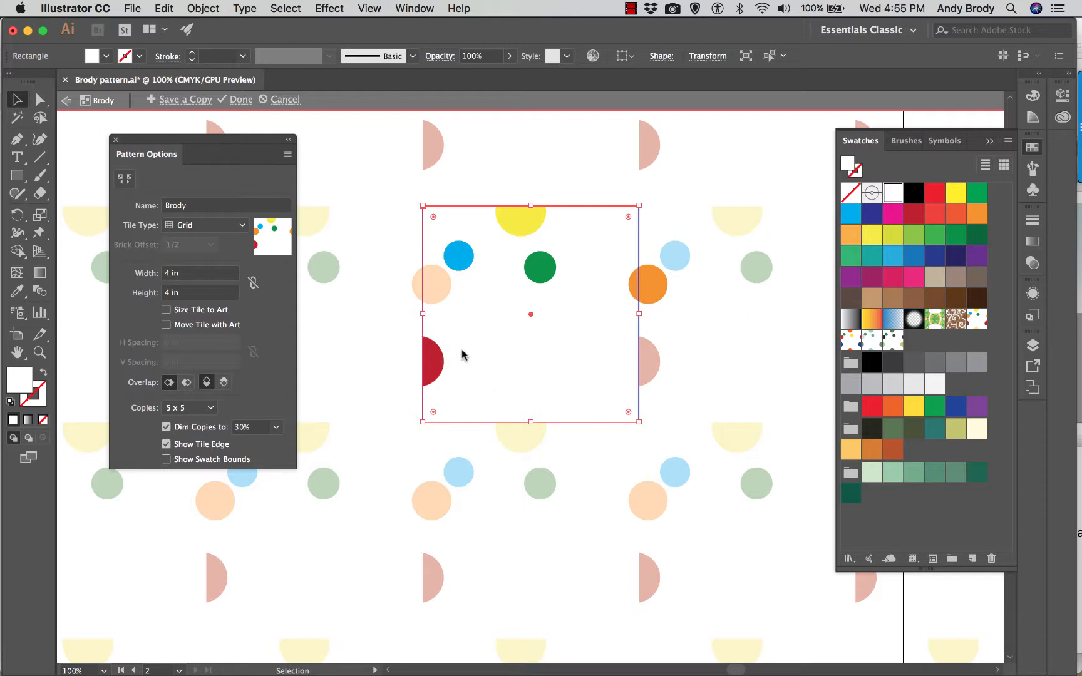
pyautogui.click(523, 232)
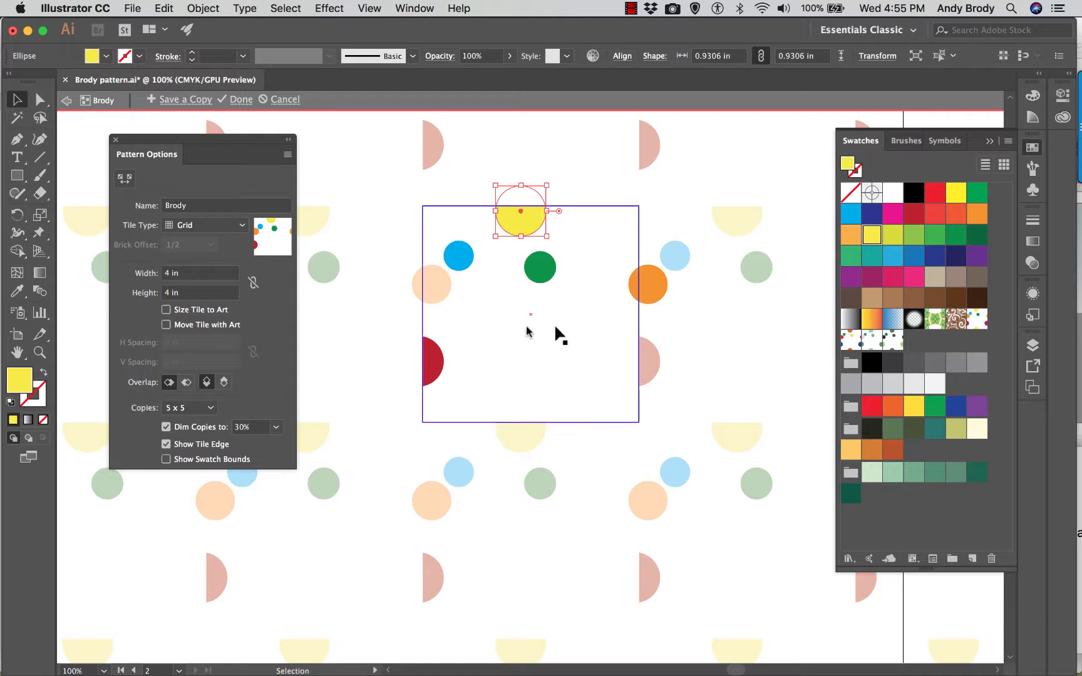
# - Copy the red circle on the tile's left edge 4 in horizontally with the Move command
pyautogui.click(434, 365)
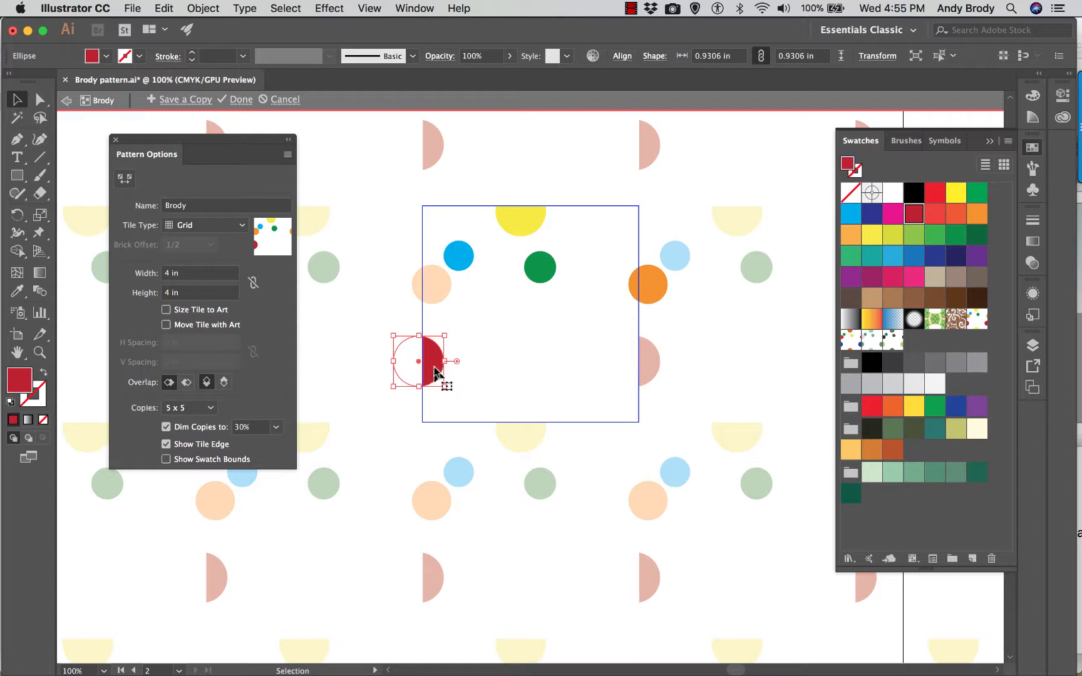
pyautogui.rightClick(431, 364)
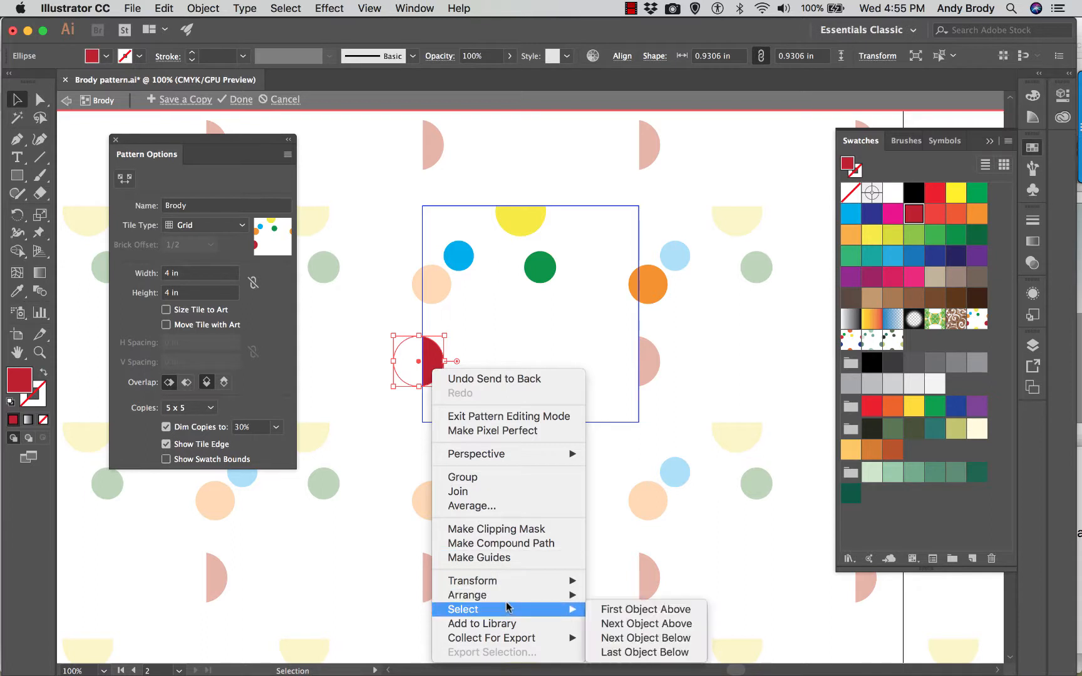
pyautogui.moveTo(501, 584)
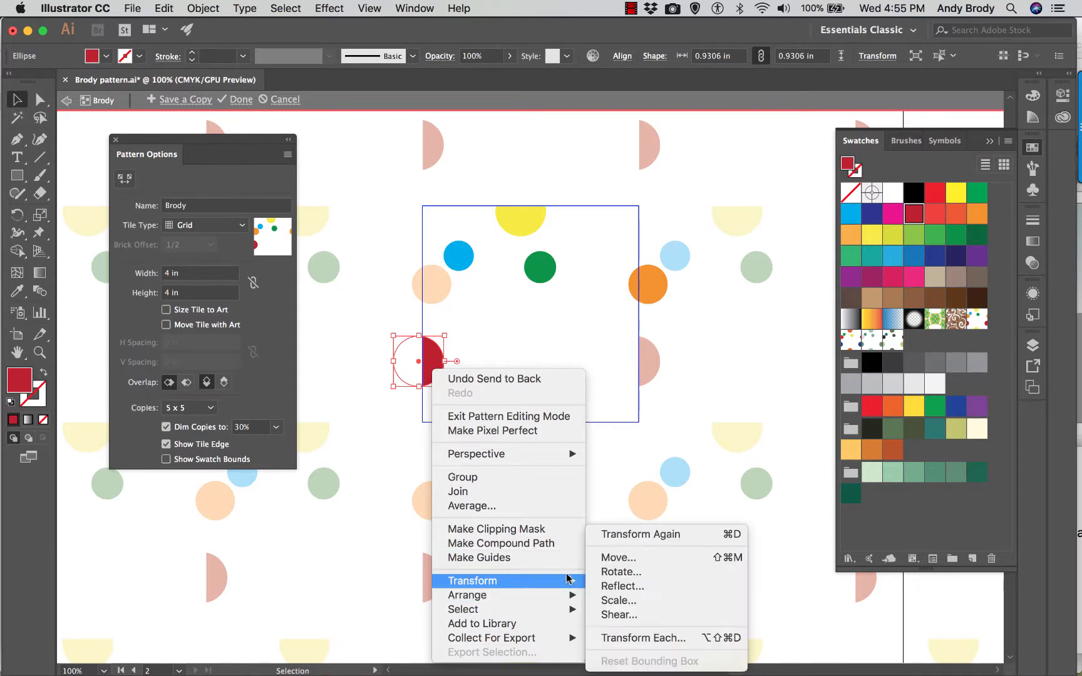
pyautogui.click(612, 557)
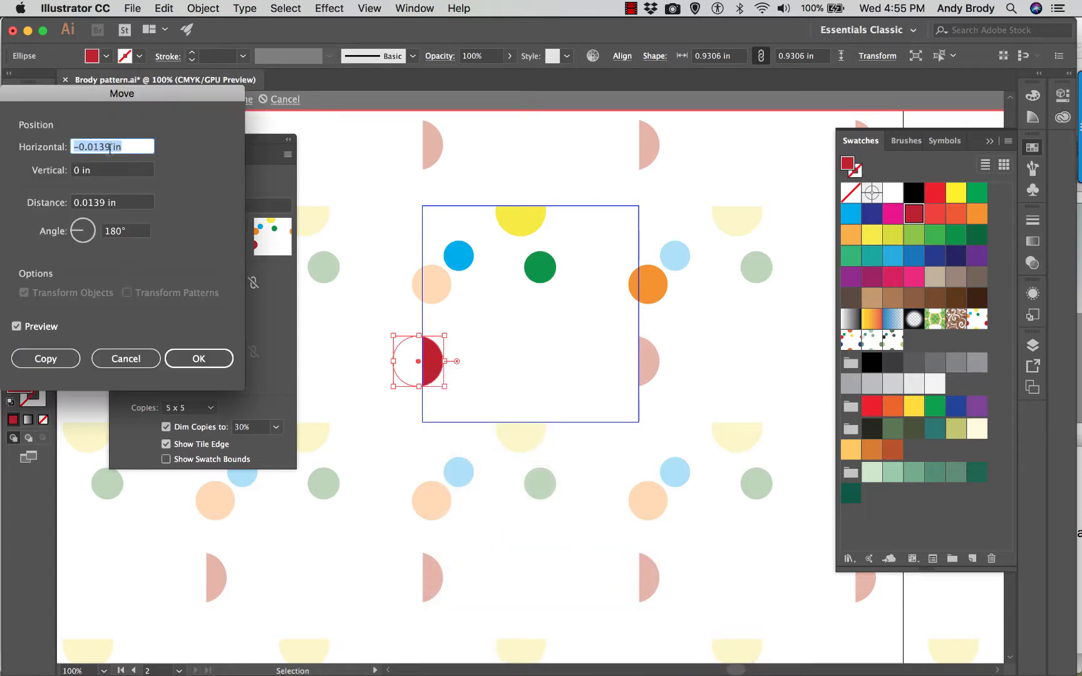
pyautogui.write('4')
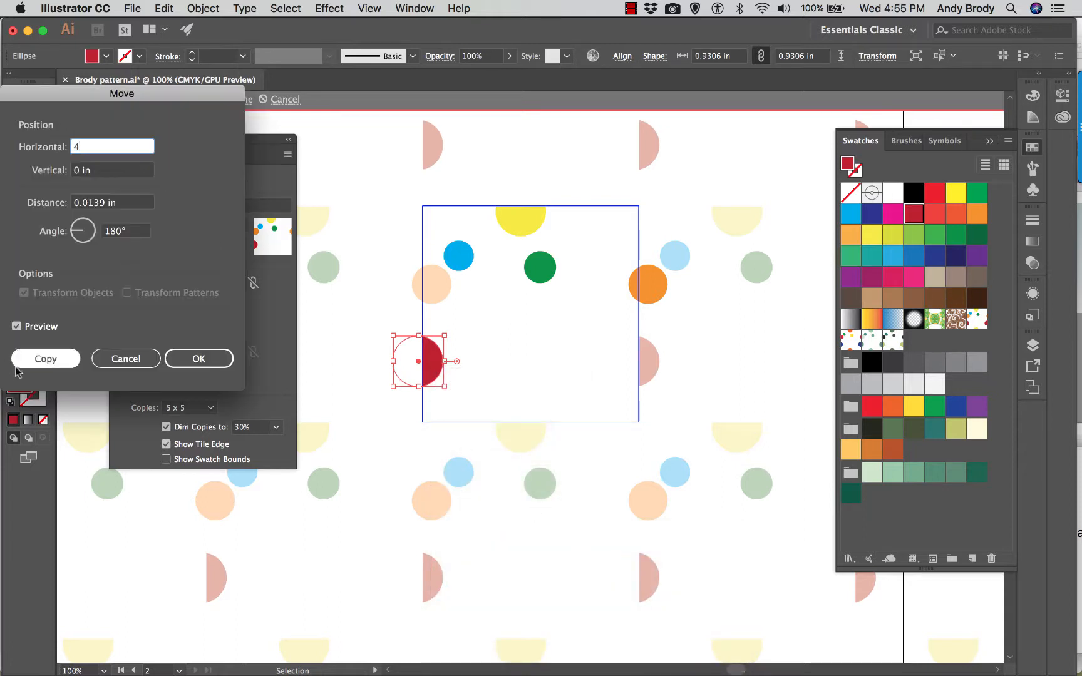
pyautogui.click(36, 361)
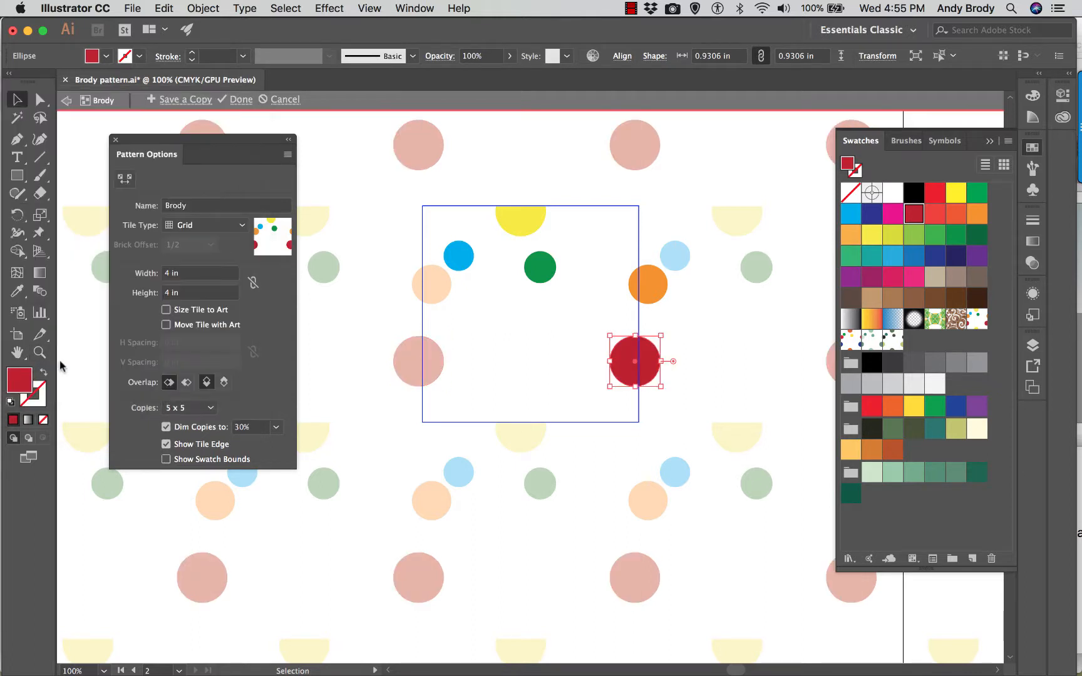
# - Copy the orange circle on the tile's right edge by -4 in horizontally with the Move command
pyautogui.click(524, 233)
pyautogui.click(441, 286)
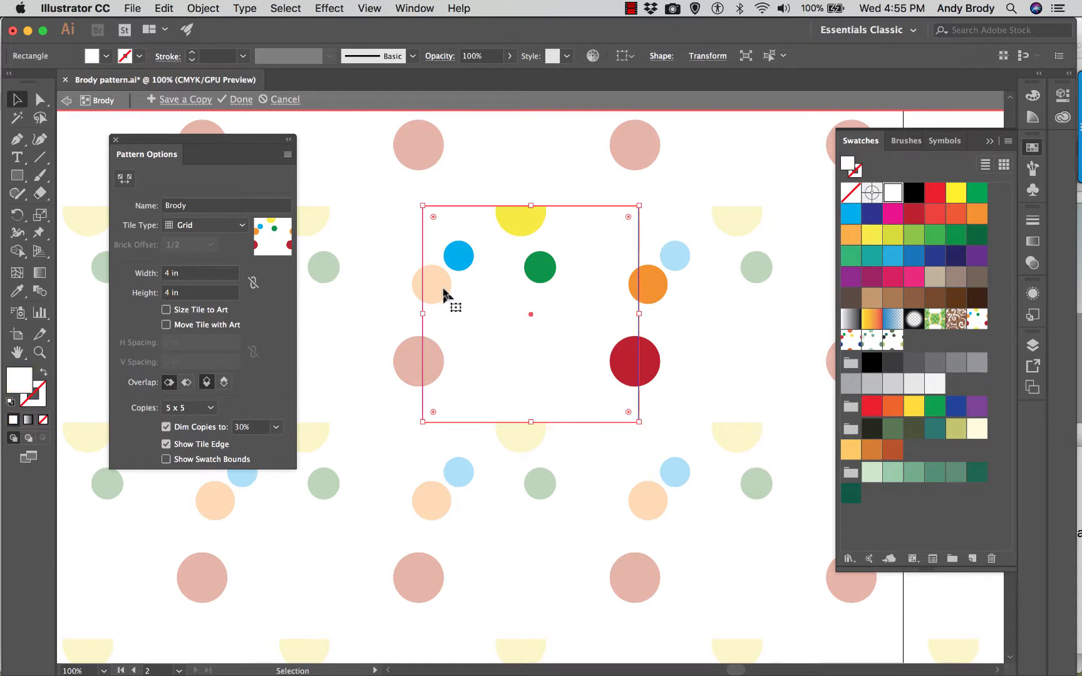
pyautogui.click(650, 287)
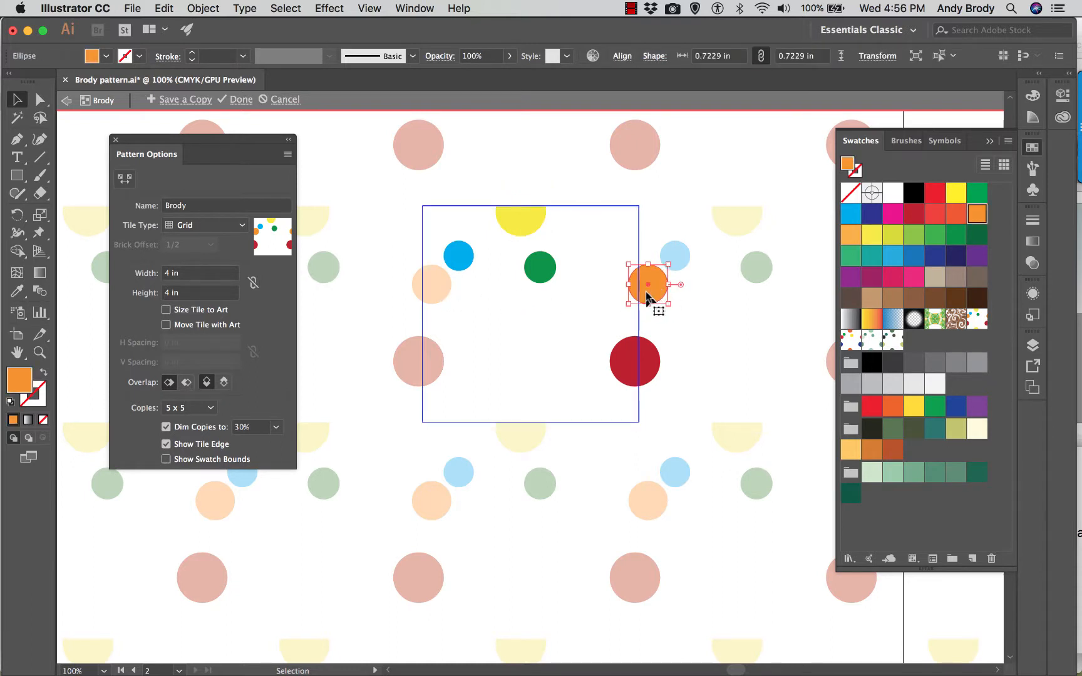
pyautogui.press('super')
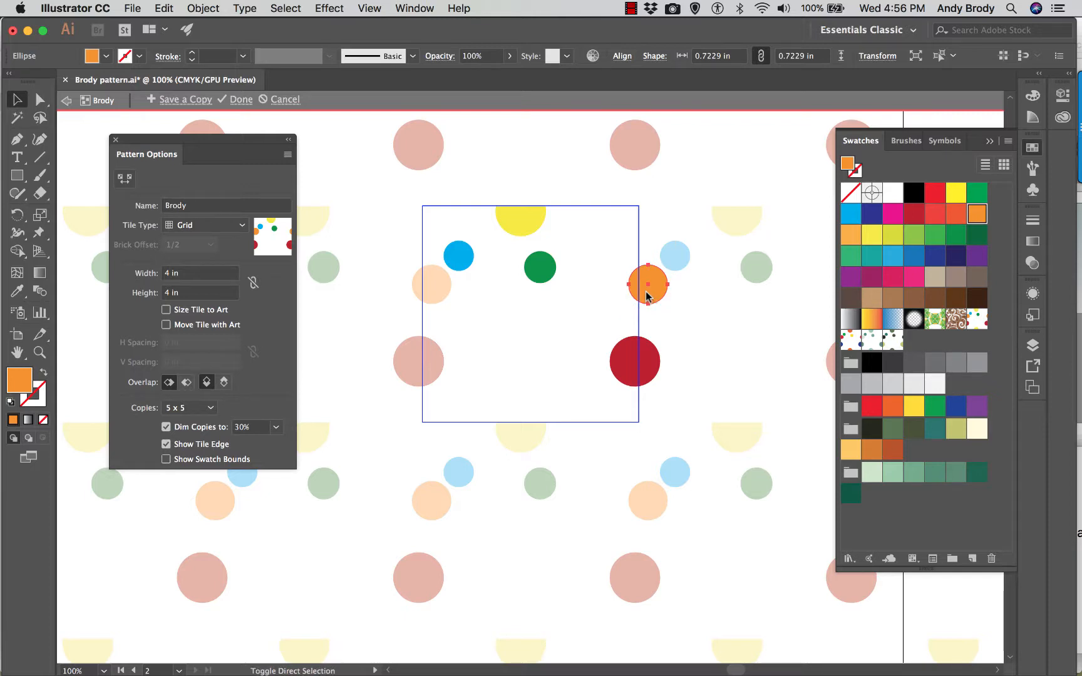
pyautogui.press('super+shift+n')
pyautogui.click(873, 432)
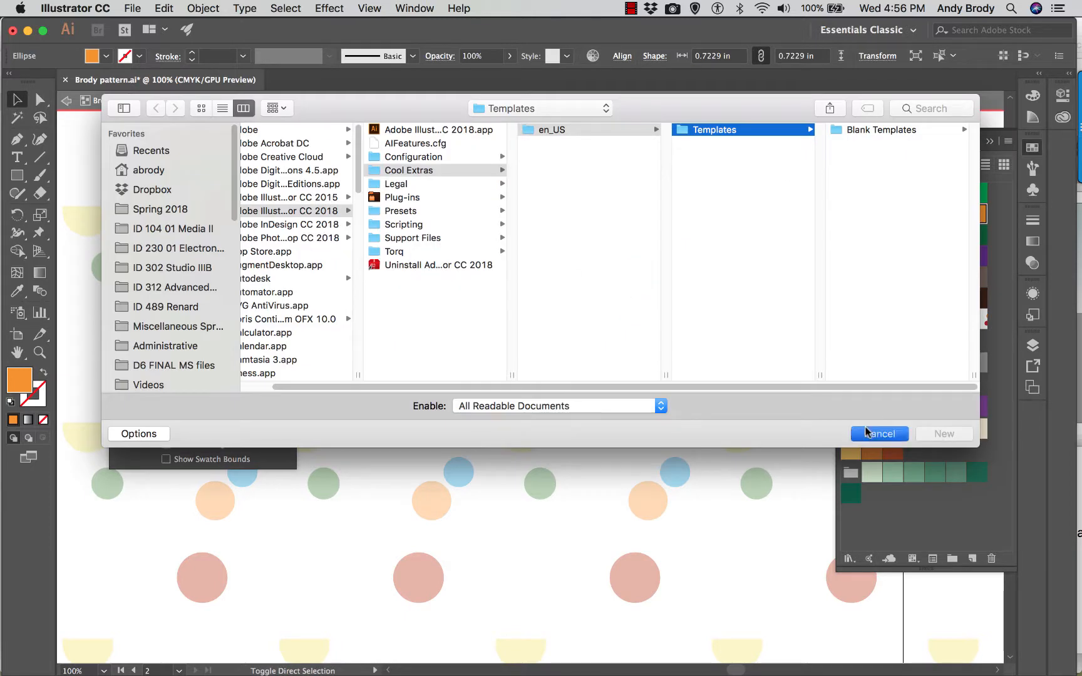
pyautogui.press('super+shift+m')
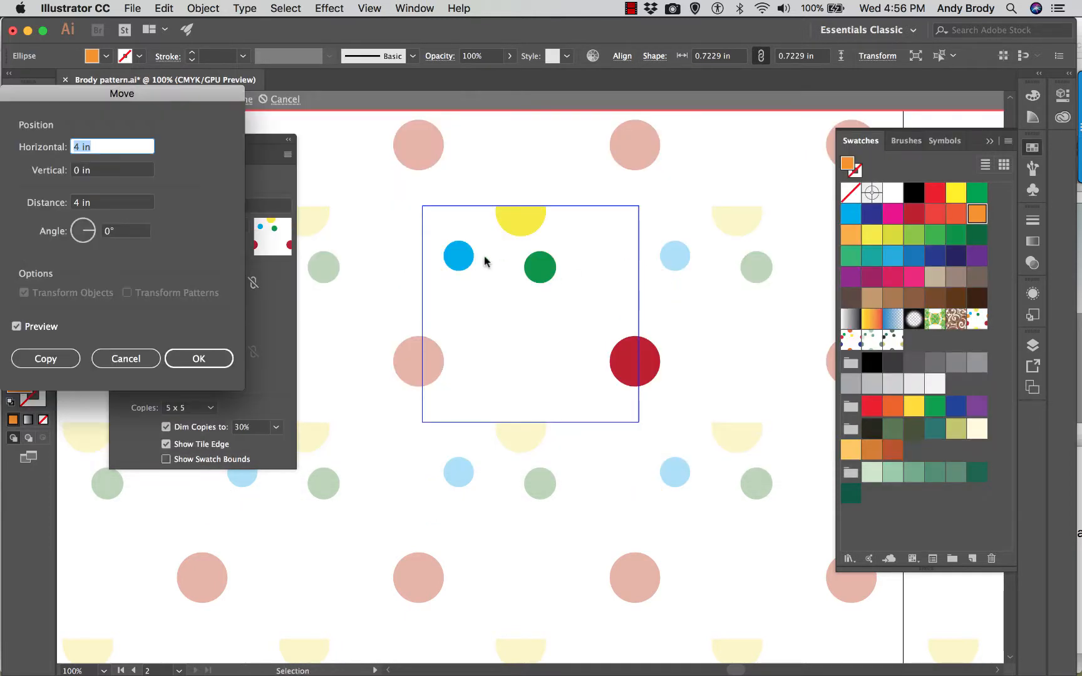
pyautogui.click(74, 147)
pyautogui.write('-')
pyautogui.click(67, 368)
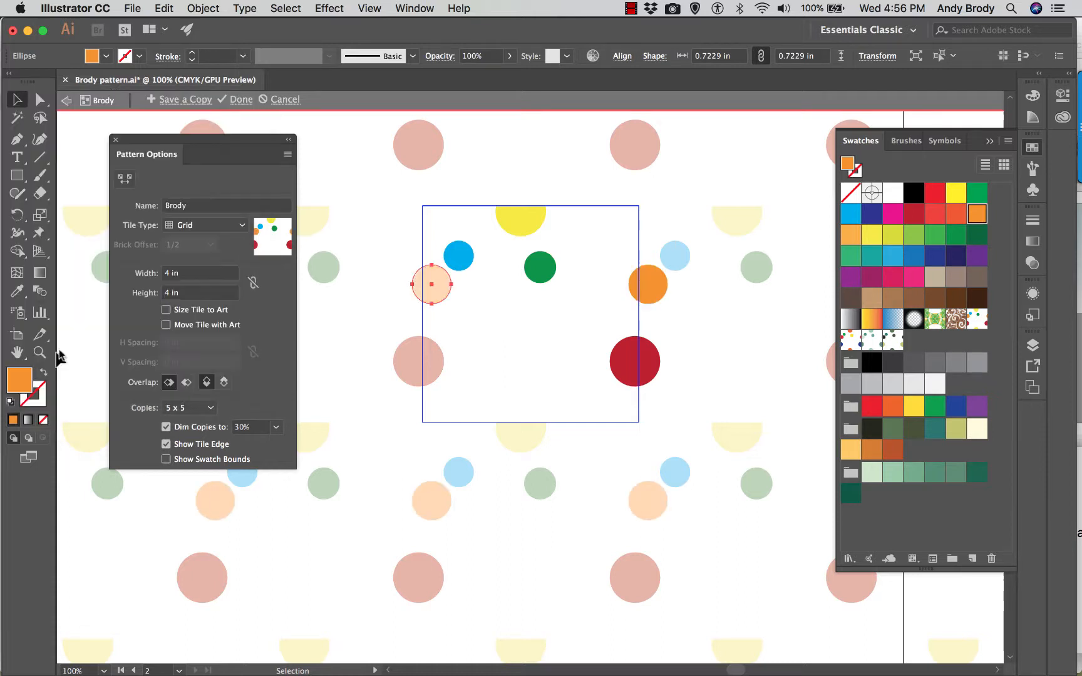
# - Copy the yellow circle on the tile's top edge with the Move command, using 0 in horizontal and 4 in vertical
pyautogui.click(520, 233)
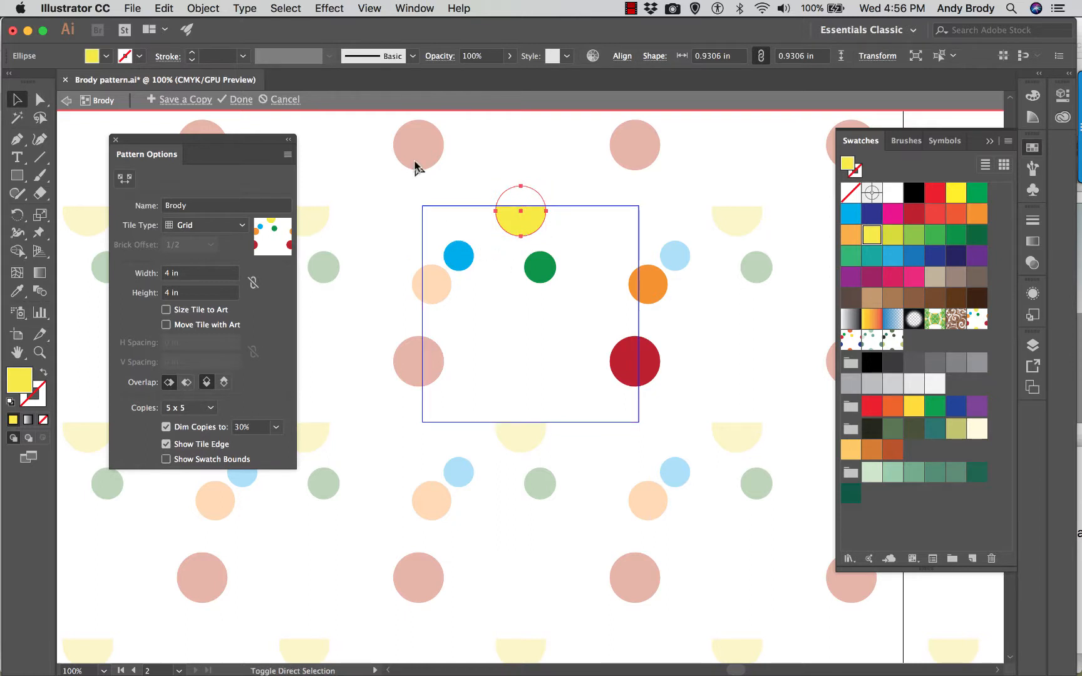
pyautogui.press('Return')
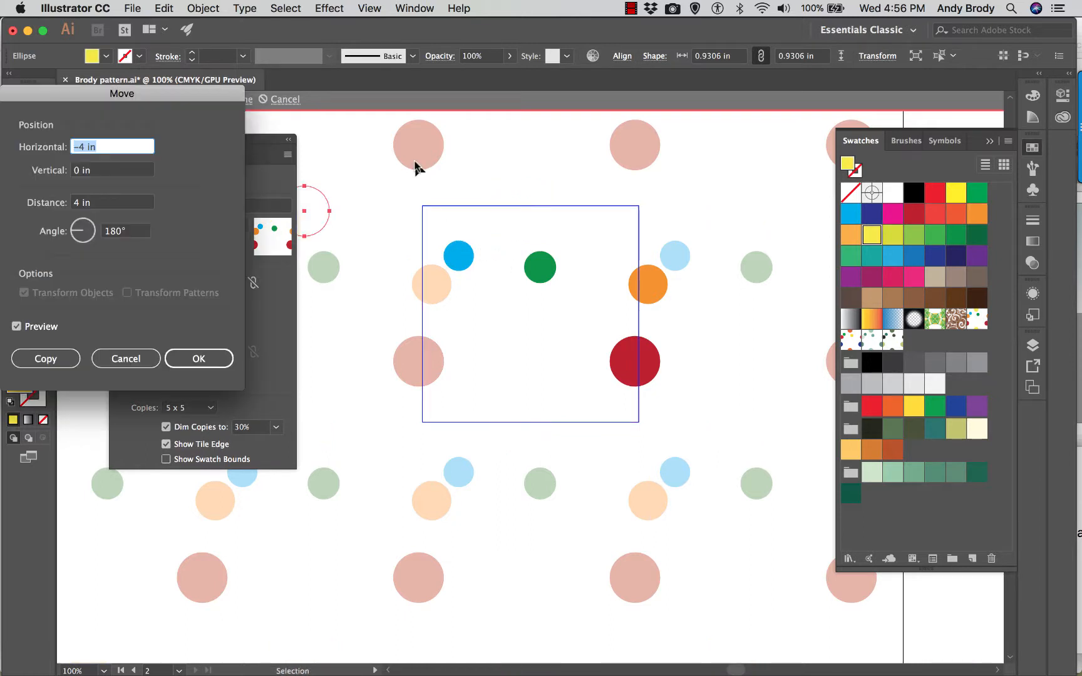
pyautogui.write('0')
pyautogui.click(91, 170)
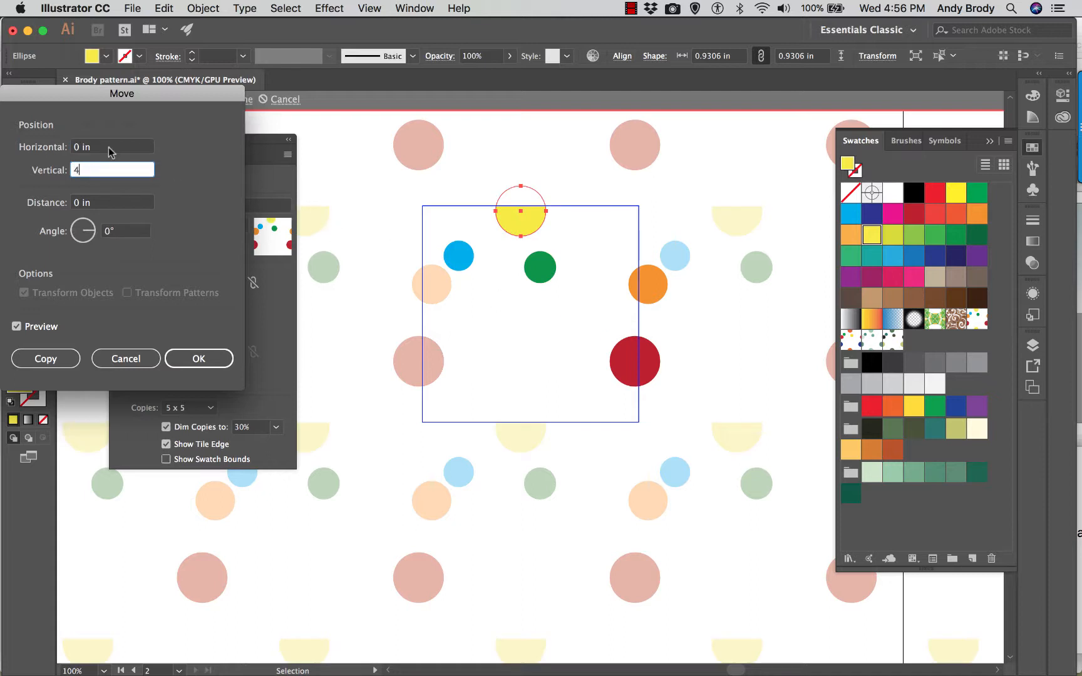
pyautogui.click(55, 362)
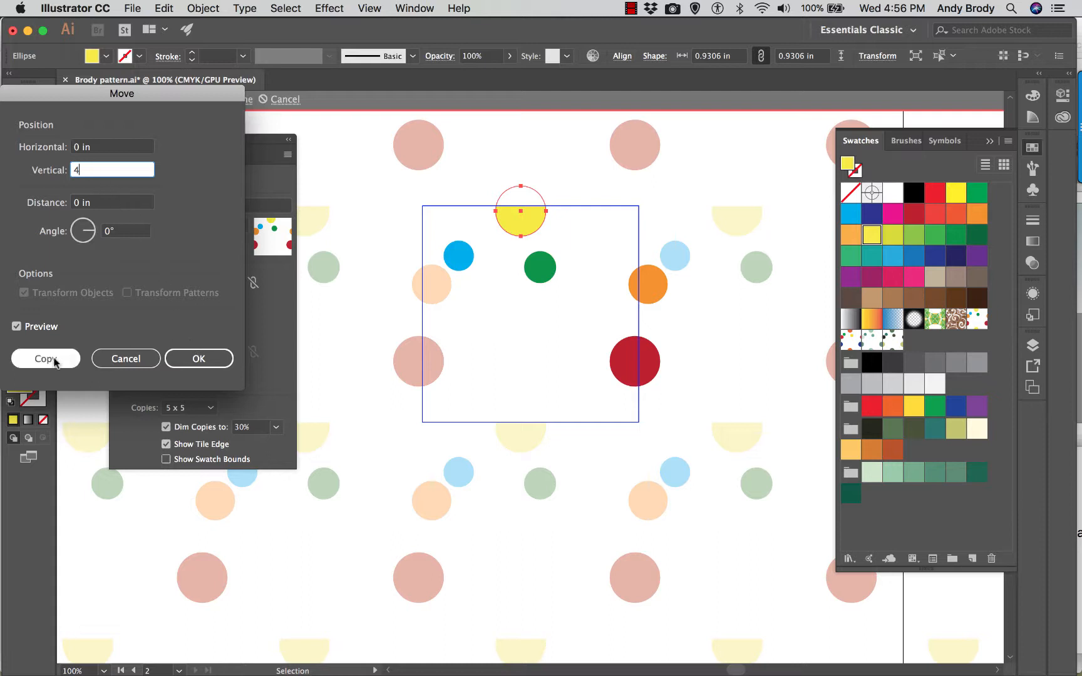
pyautogui.click(394, 298)
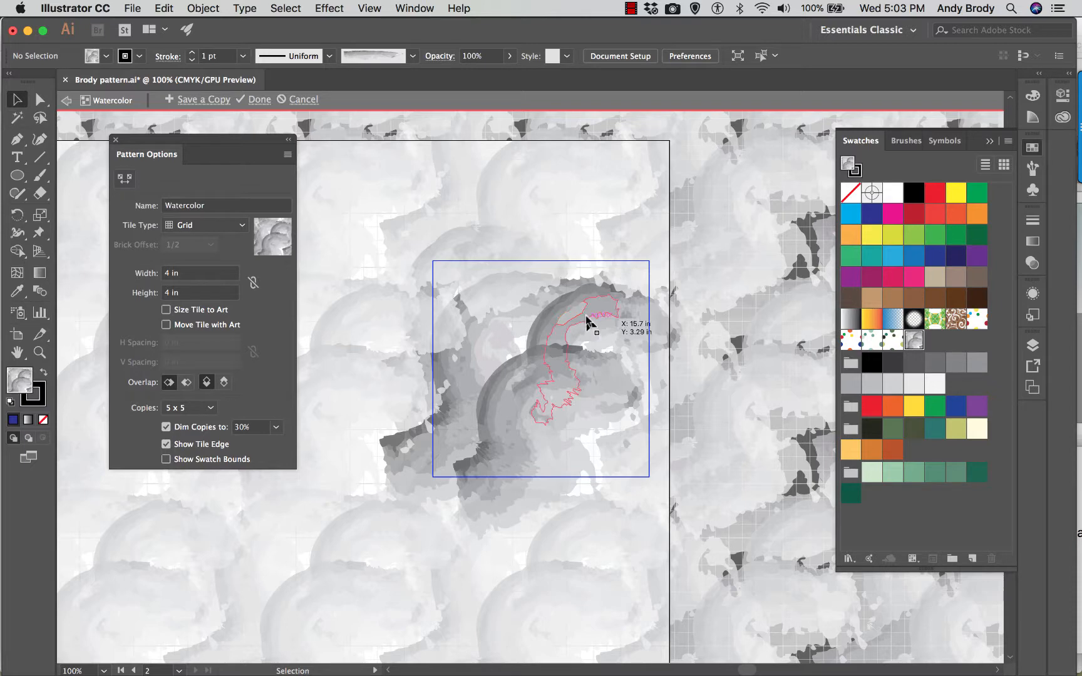
# - Select the three grey brush stroke groups in the Watercolor pattern tile one after another to examine their outlines
pyautogui.click(630, 328)
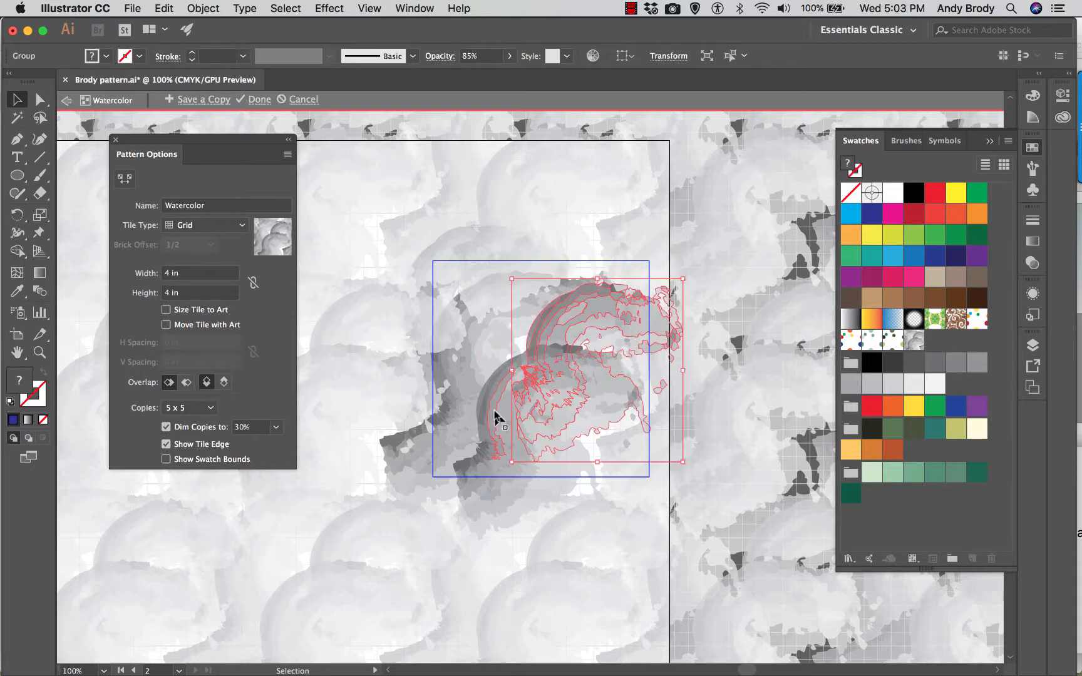
pyautogui.moveTo(494, 411); pyautogui.dragTo(561, 418)
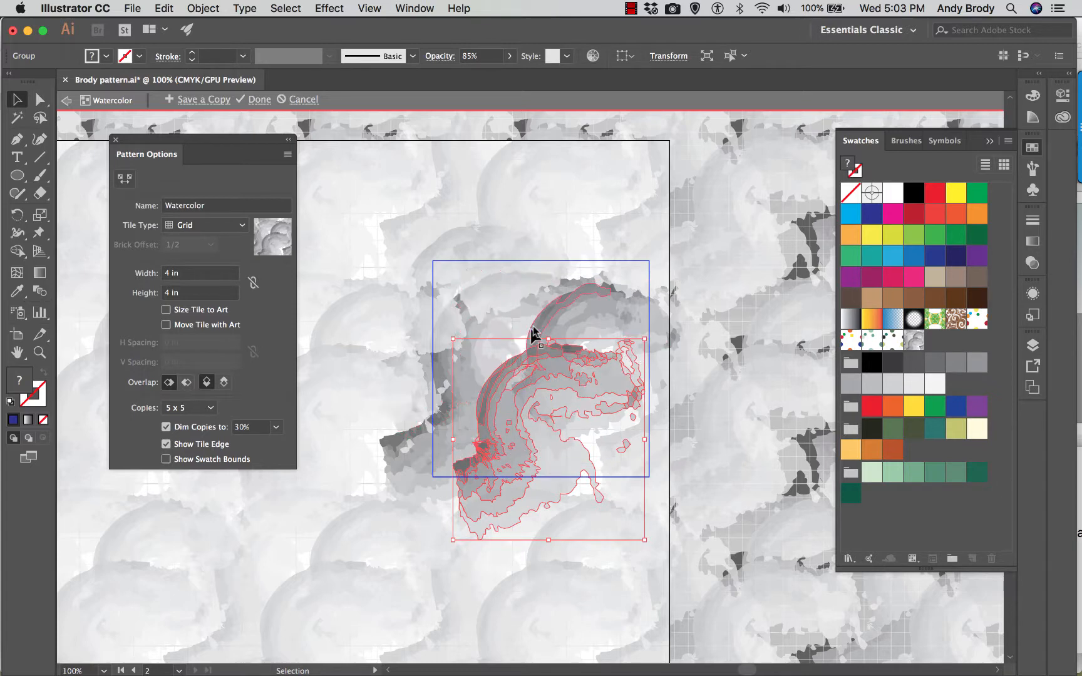
pyautogui.moveTo(532, 334); pyautogui.dragTo(452, 294)
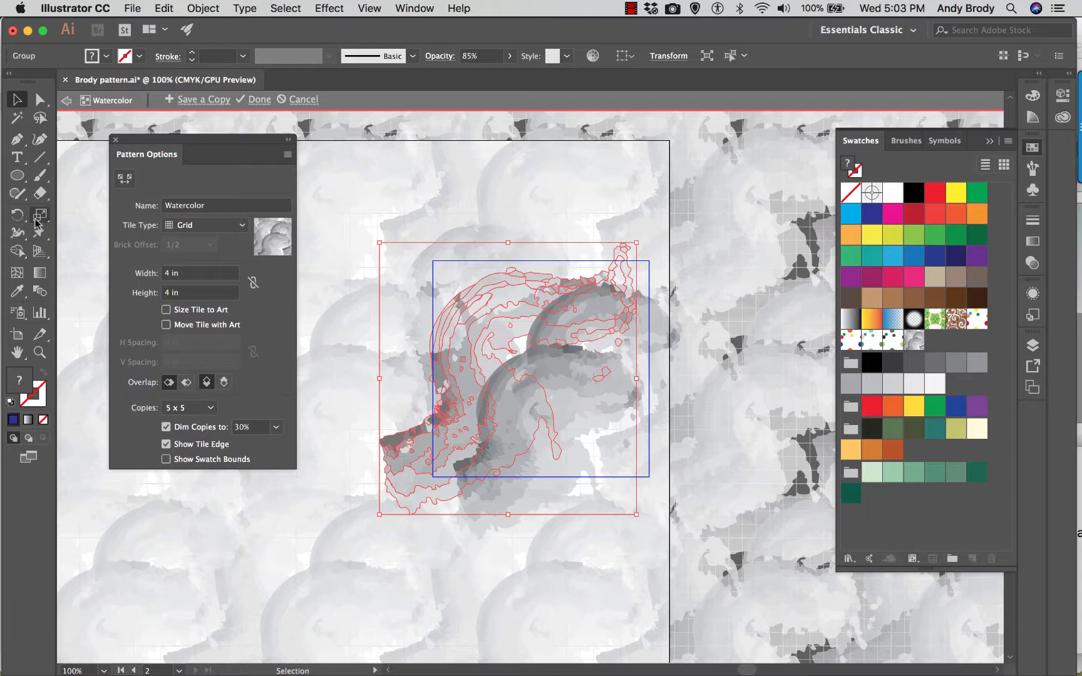
# - Draw a circle about 1.44 in wide over the Watercolor tile's top-right corner and fill it dark blue with no stroke
pyautogui.click(17, 176)
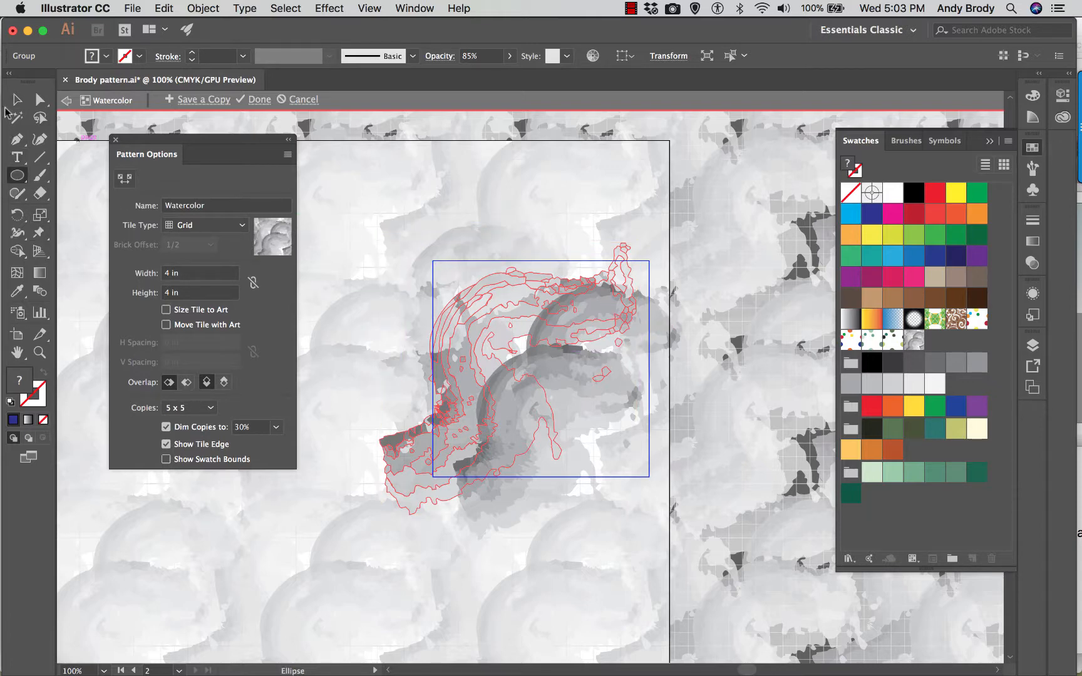
pyautogui.press('v')
pyautogui.click(367, 228)
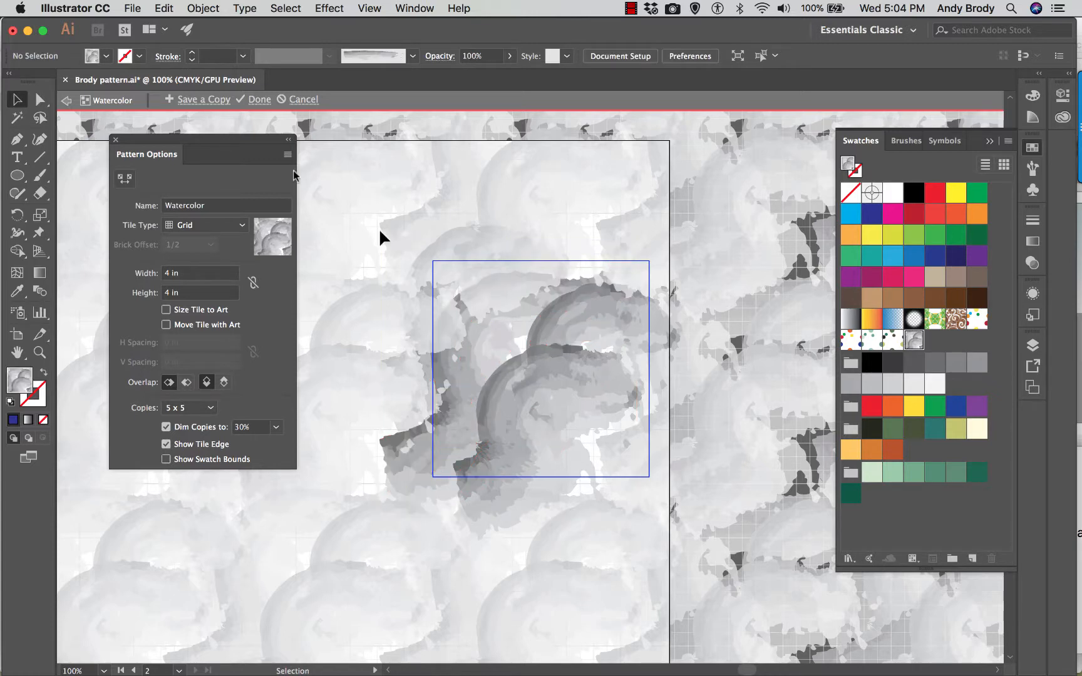
pyautogui.click(91, 57)
pyautogui.click(92, 86)
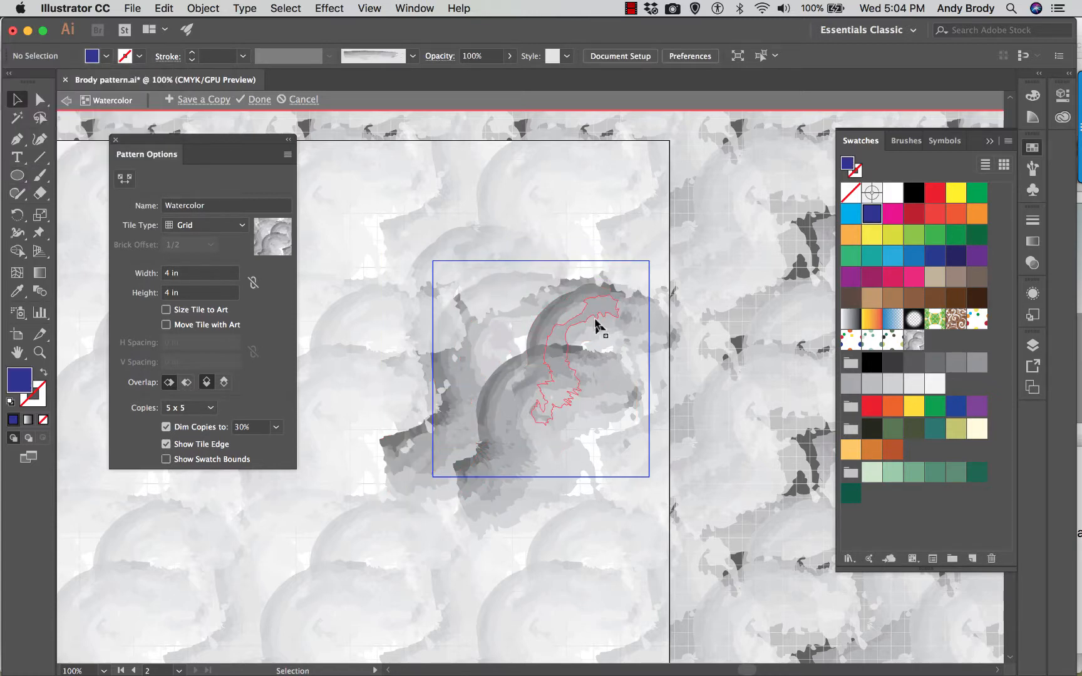
pyautogui.moveTo(576, 243); pyautogui.dragTo(649, 308)
pyautogui.click(560, 219)
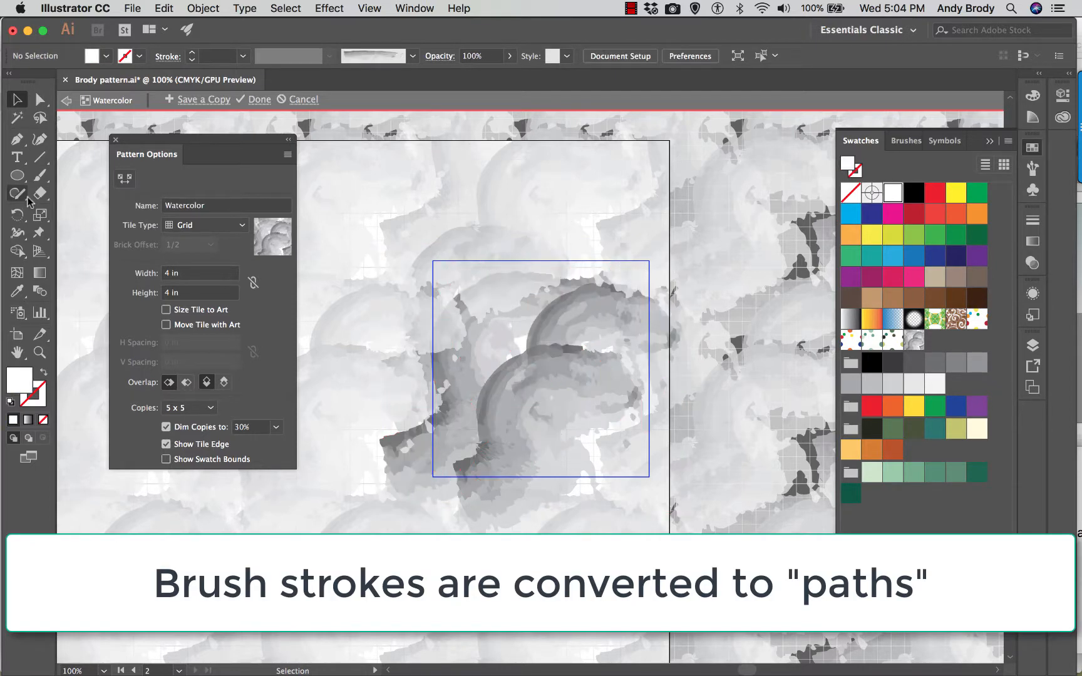
pyautogui.click(17, 175)
pyautogui.moveTo(577, 241); pyautogui.dragTo(655, 319)
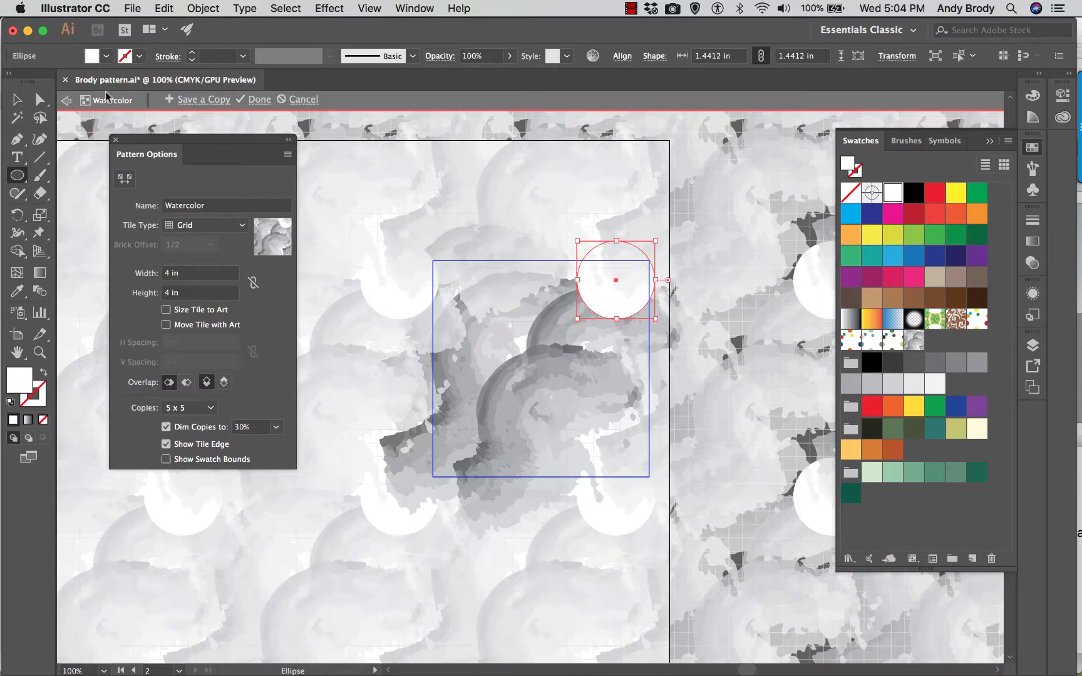
pyautogui.click(106, 55)
pyautogui.click(93, 81)
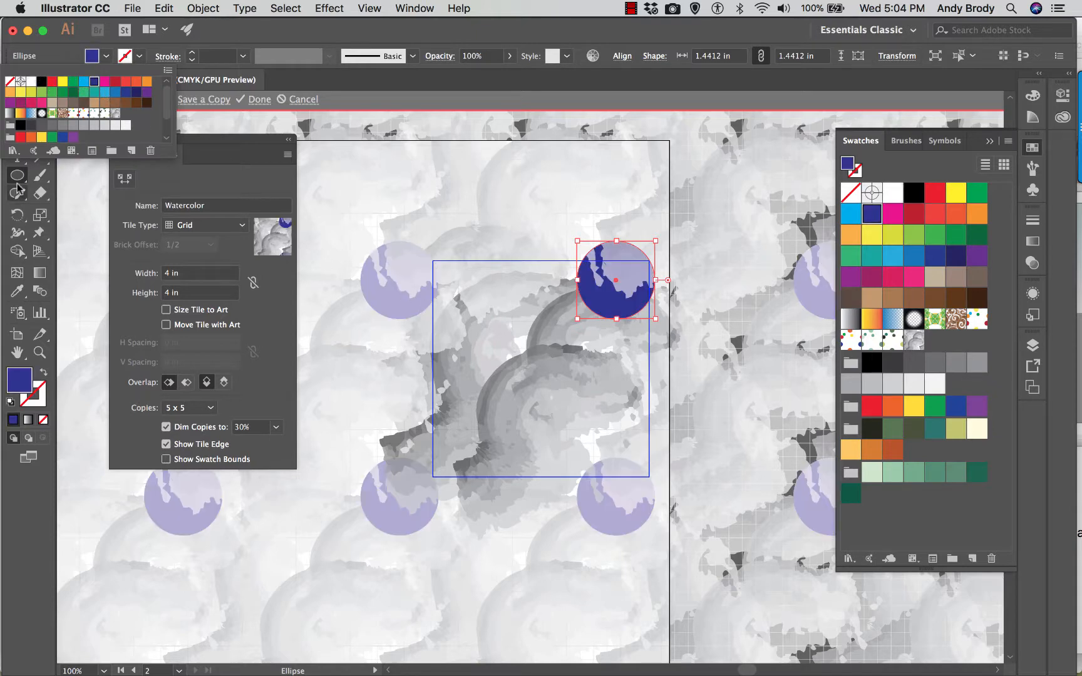
pyautogui.click(616, 255)
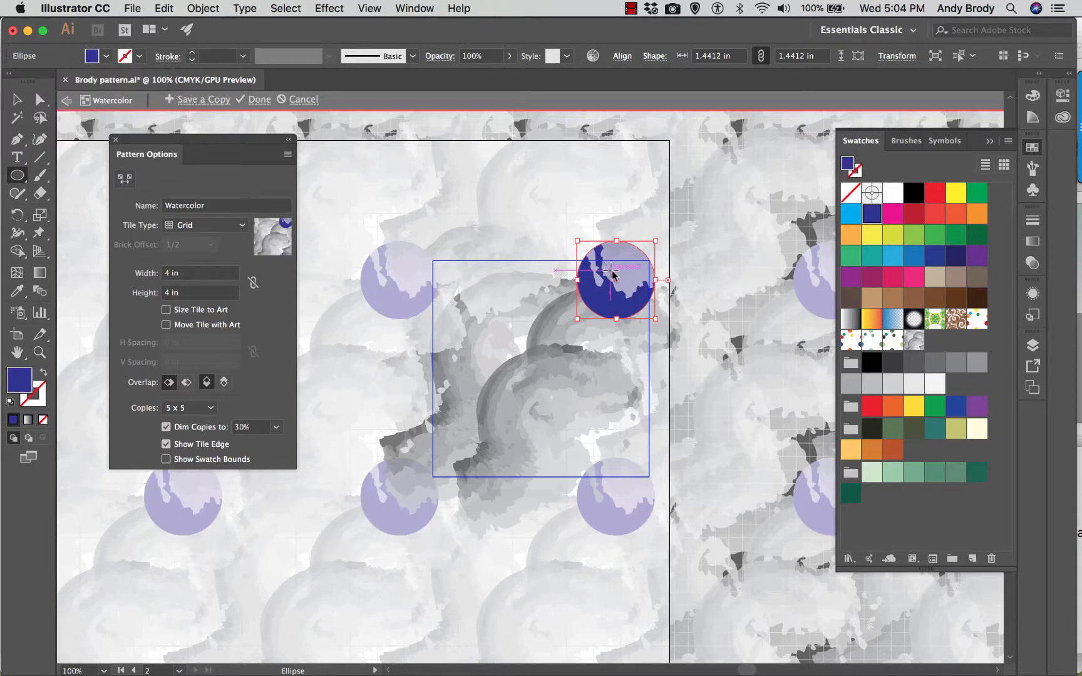
# - Move the blue circle to the tile's upper-left area and bring it to the front
pyautogui.click(17, 99)
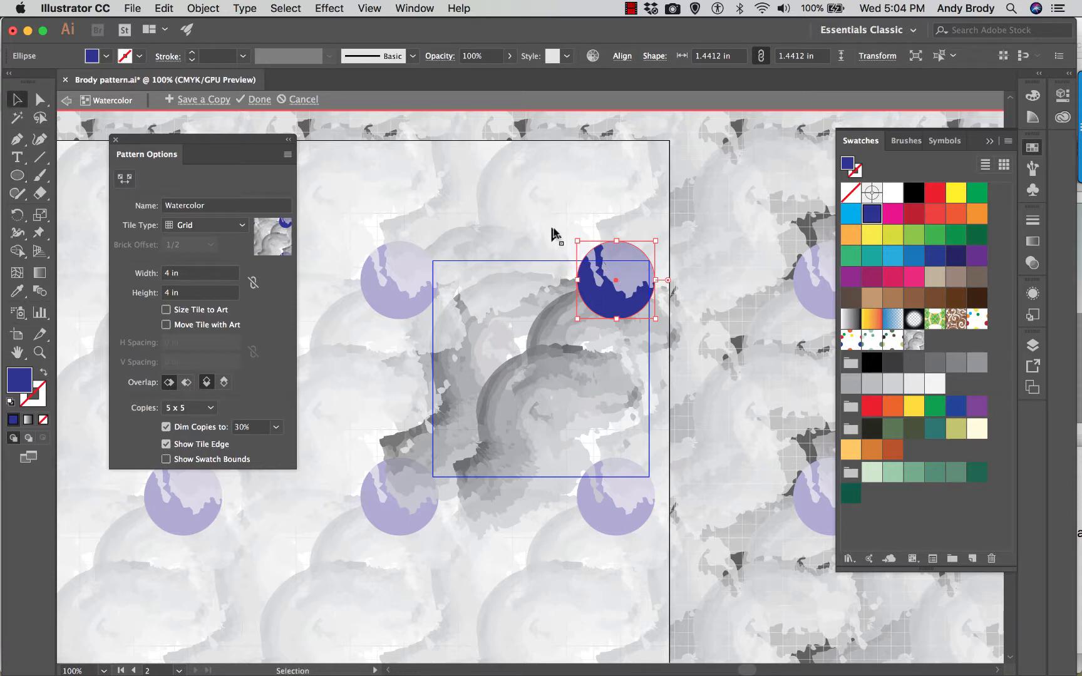
pyautogui.moveTo(621, 293); pyautogui.dragTo(496, 328)
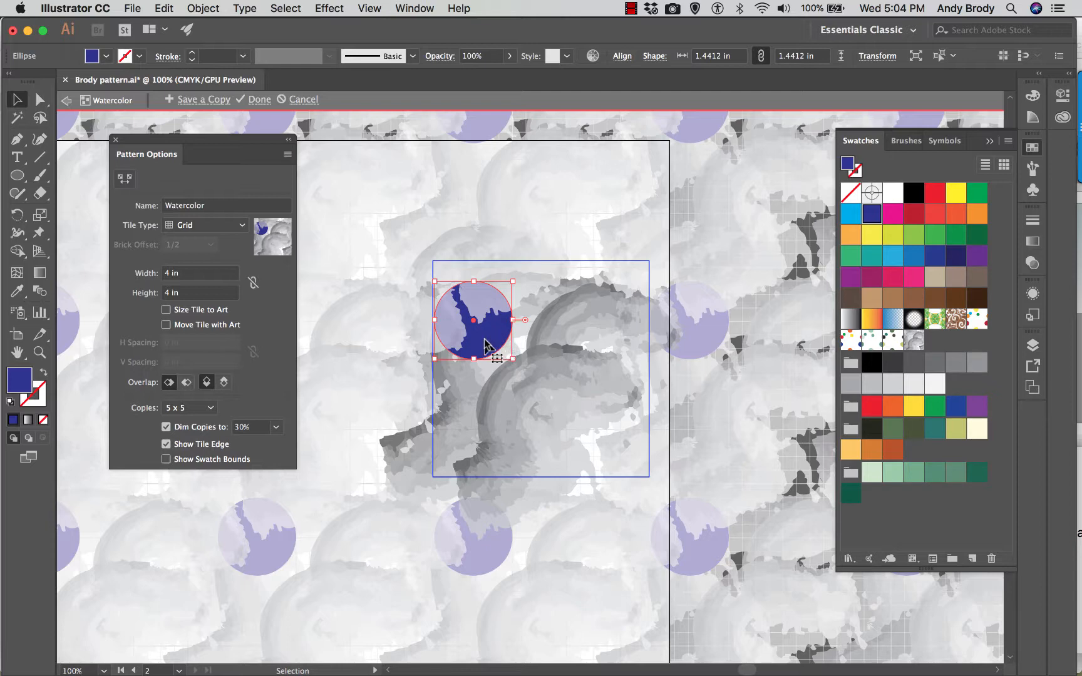
pyautogui.rightClick(486, 343)
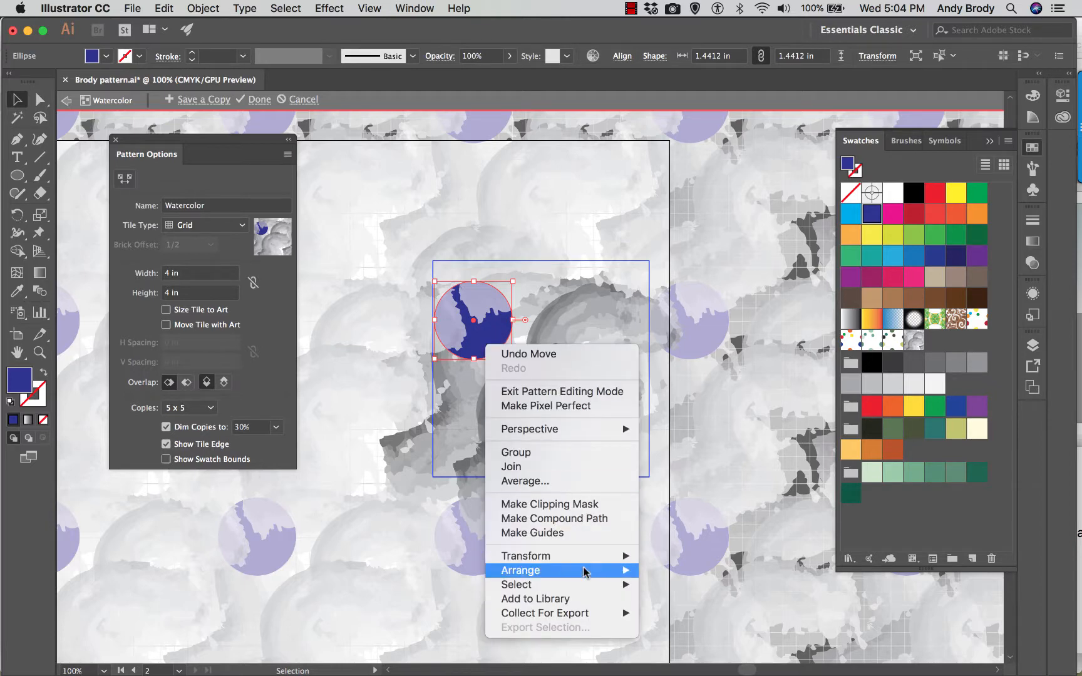
pyautogui.moveTo(585, 571)
pyautogui.click(689, 571)
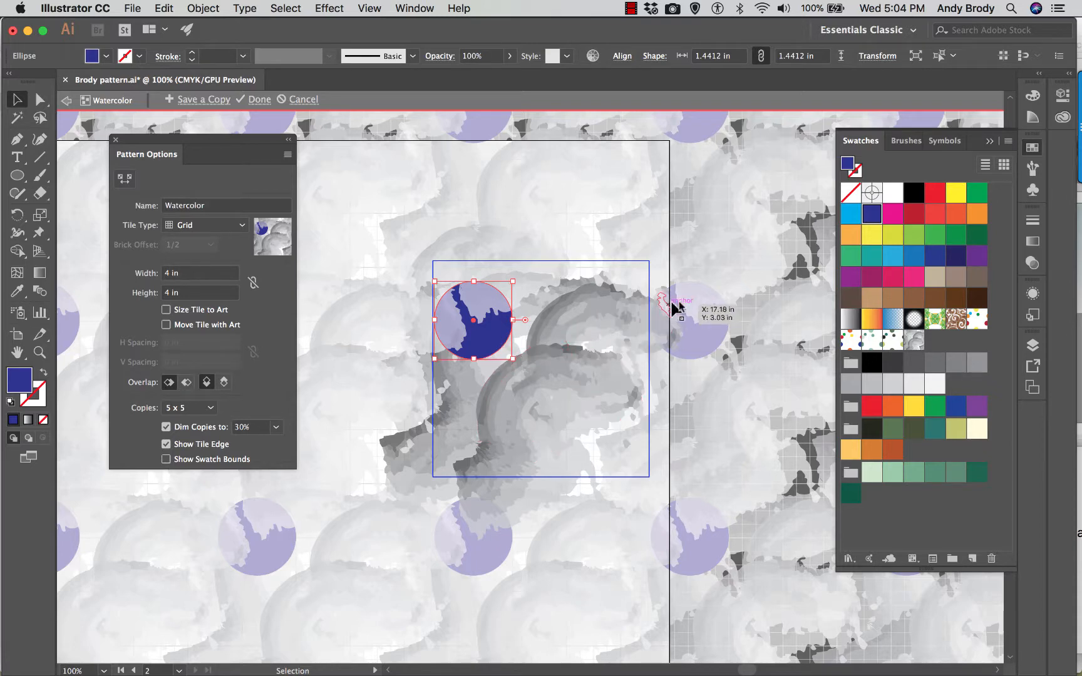
# - Try the Right in Front and Bottom in Front tile overlaps, restoring the original overlap after each
pyautogui.click(185, 383)
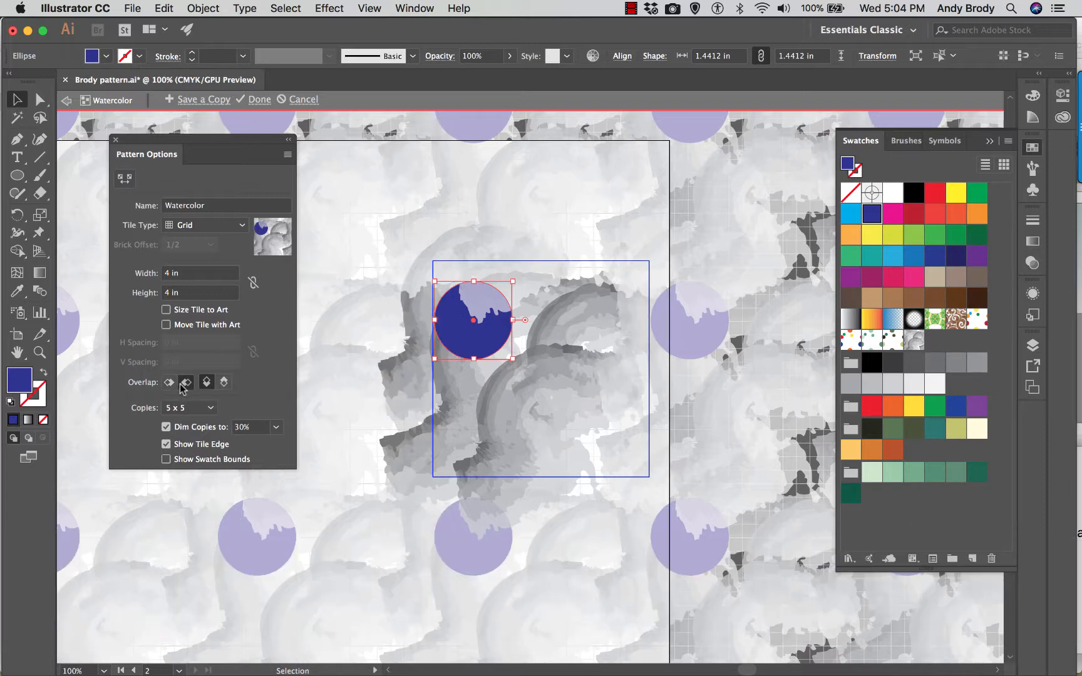
pyautogui.click(169, 384)
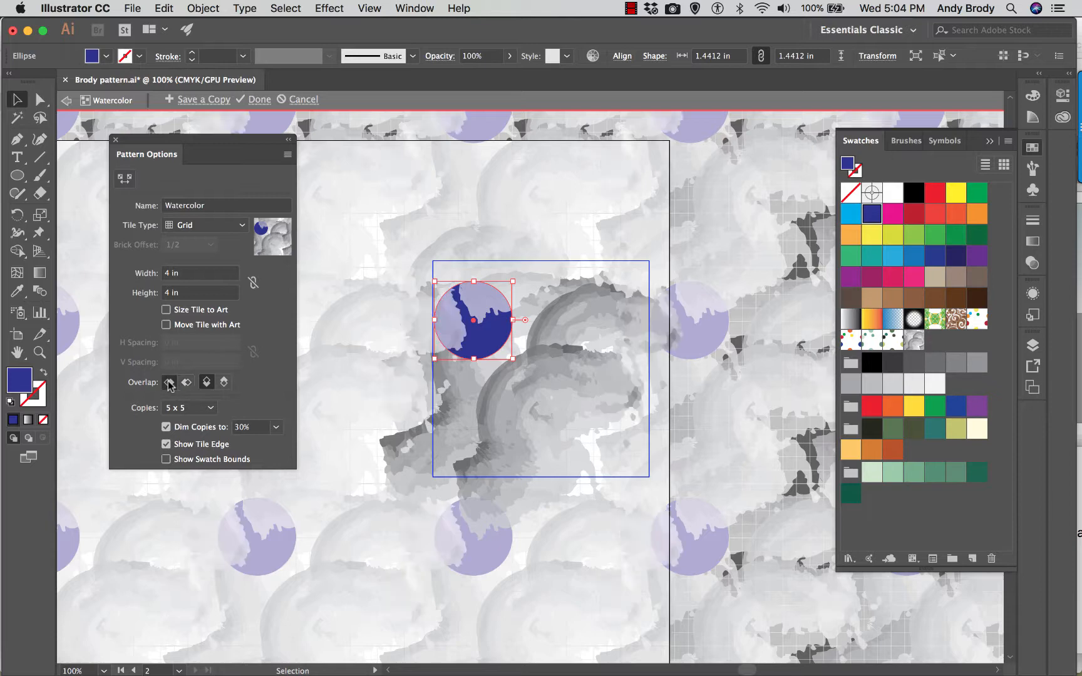
pyautogui.click(221, 383)
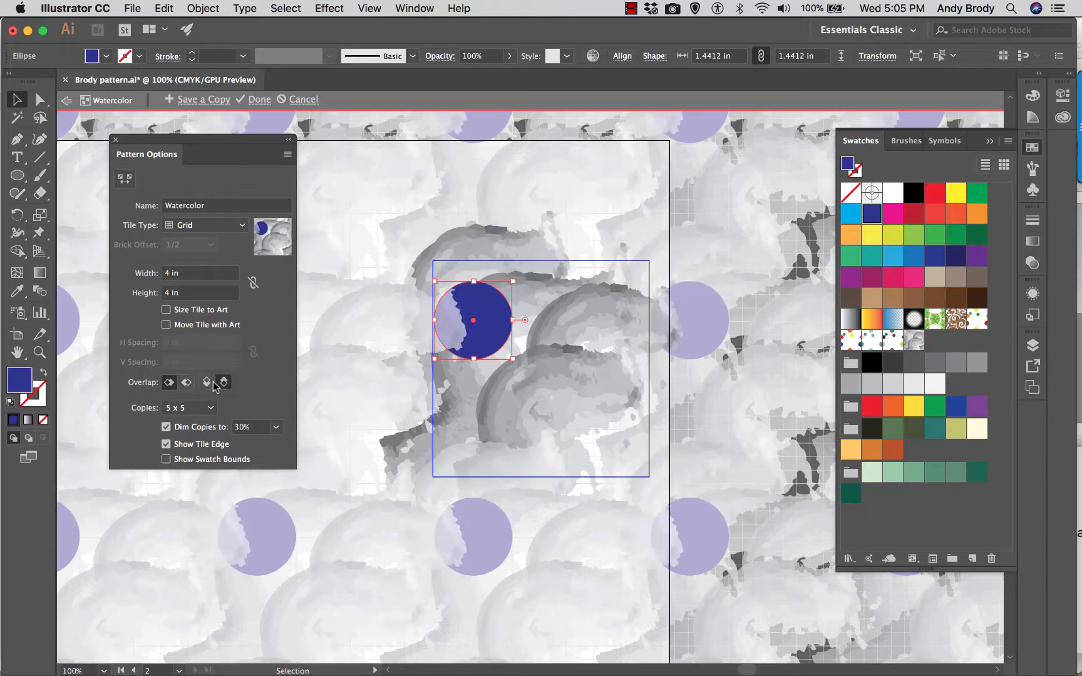
pyautogui.click(206, 382)
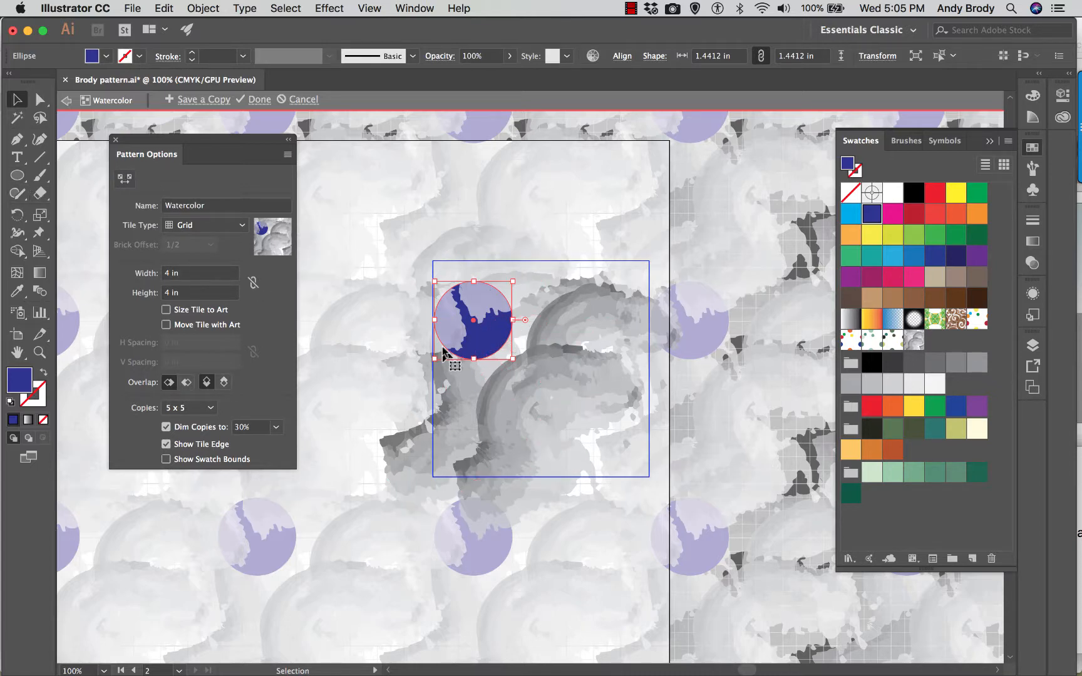
# - Draw a 4 in by 4 in rectangle starting at the pattern tile's top-left corner
pyautogui.click(17, 176)
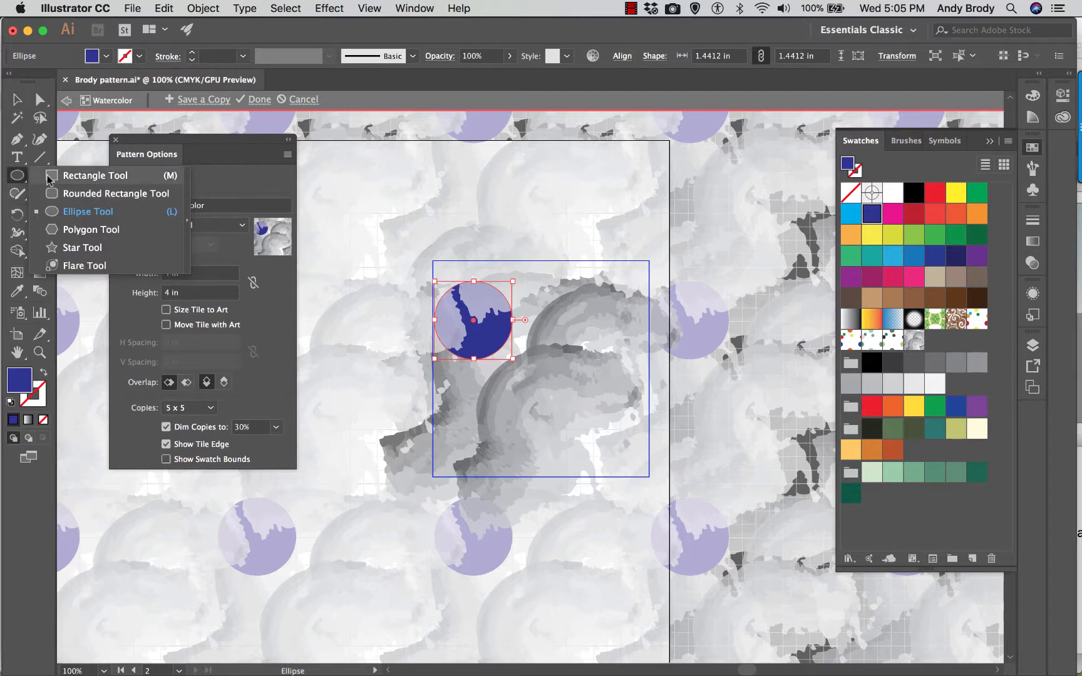
pyautogui.click(64, 176)
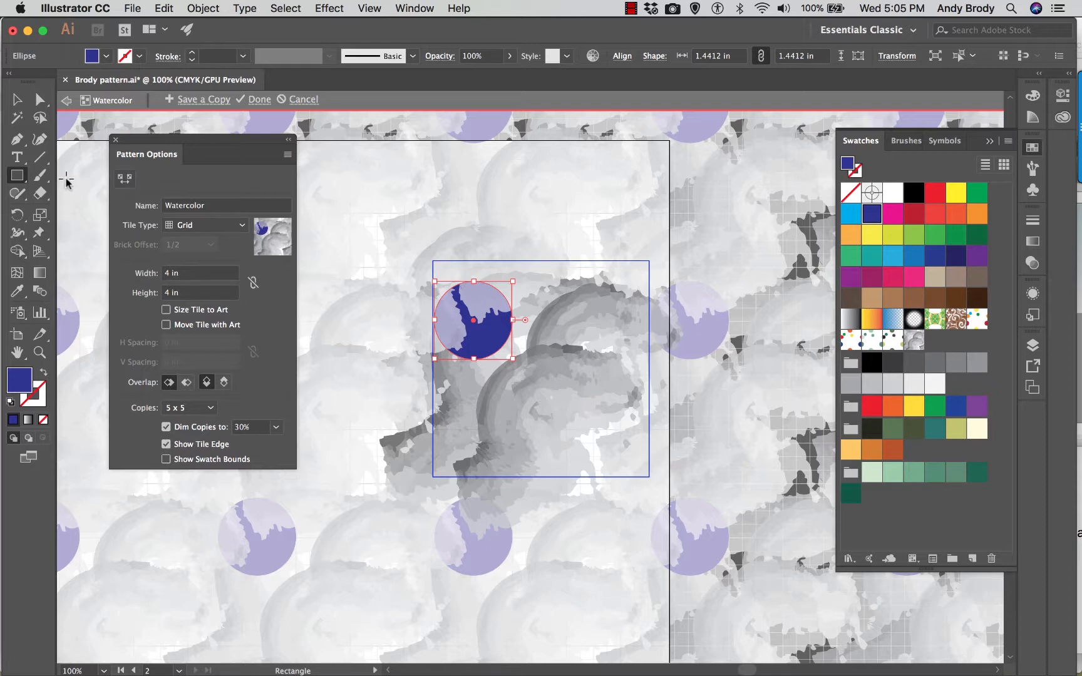
pyautogui.click(432, 263)
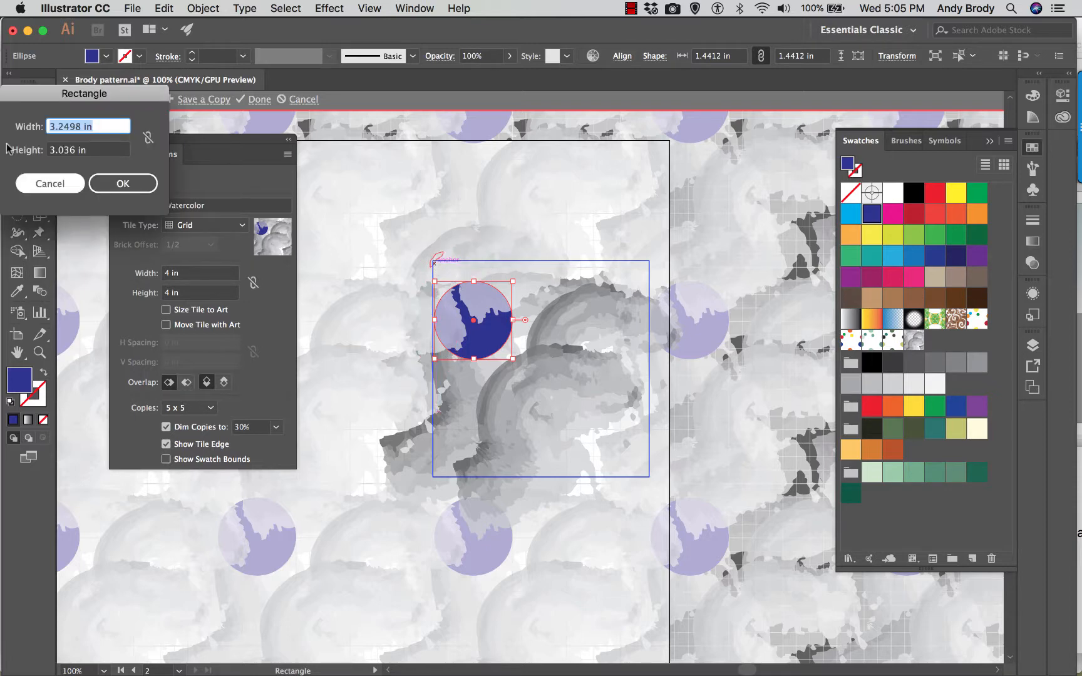
pyautogui.write('4')
pyautogui.press('Tab')
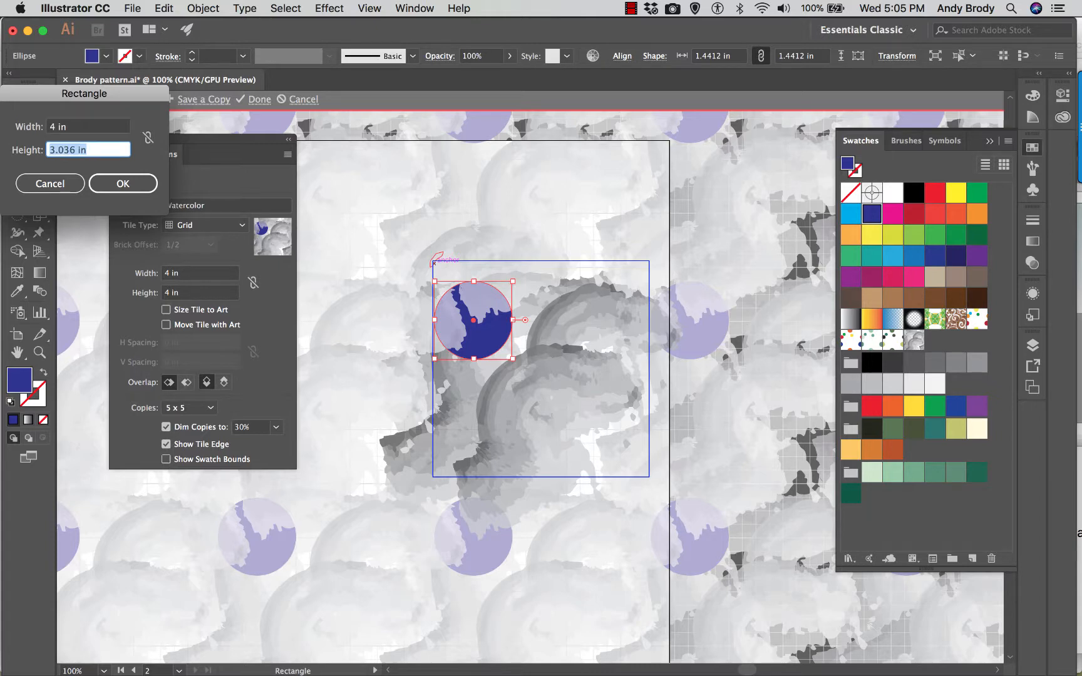
pyautogui.write('4')
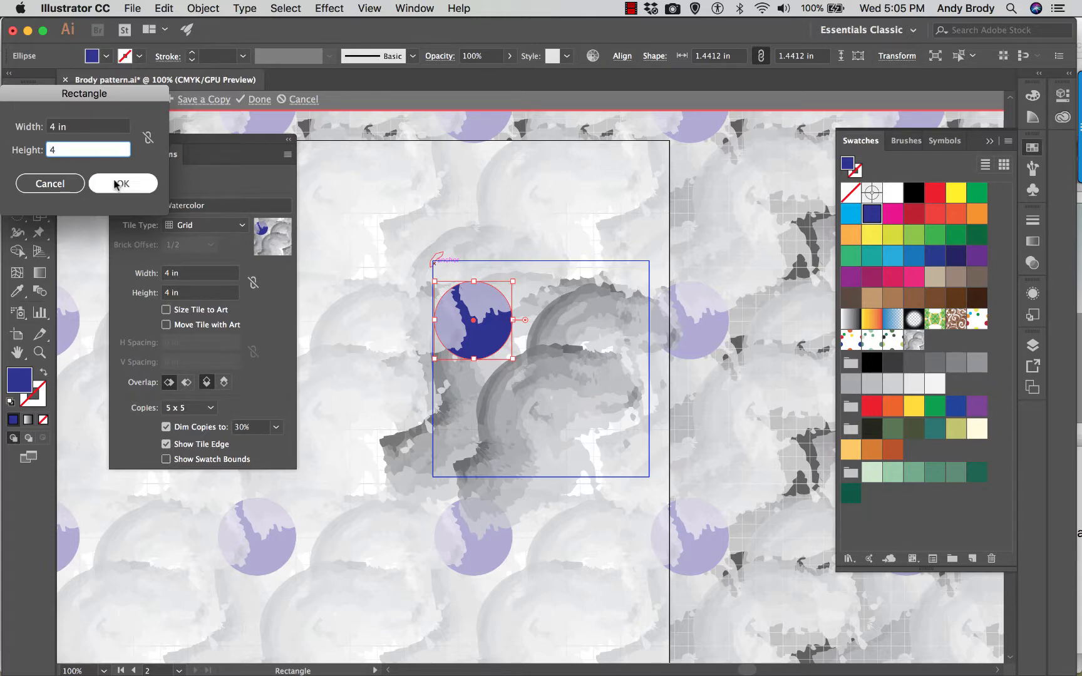
pyautogui.click(139, 183)
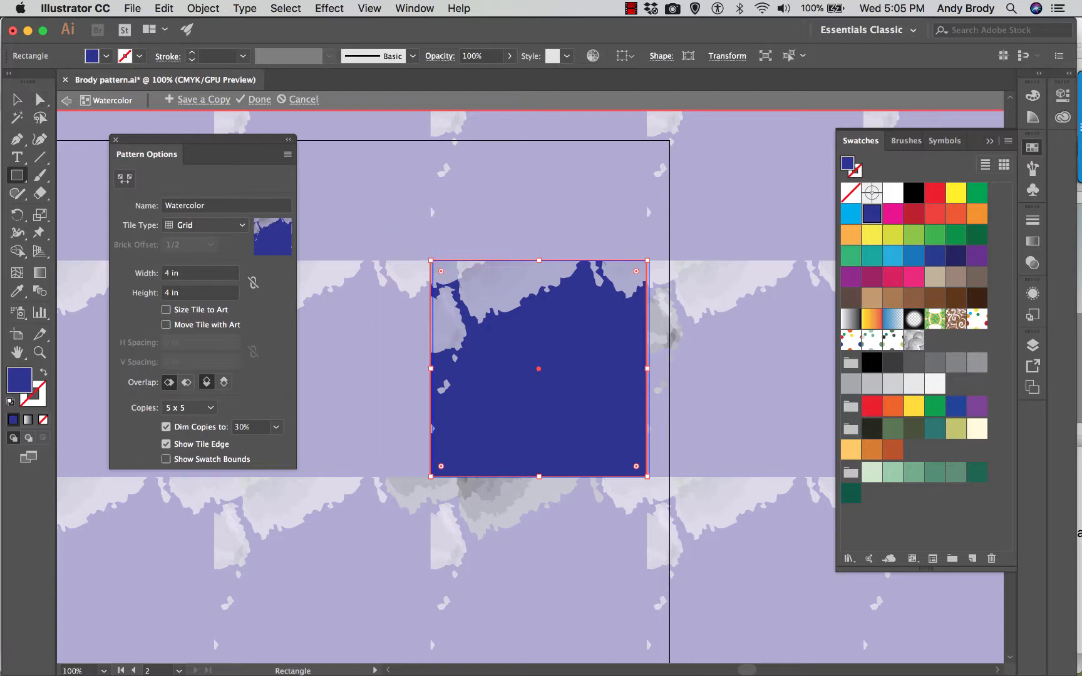
# - Move the blue rectangle so its edges align exactly with the pattern tile's boundary
pyautogui.click(17, 99)
pyautogui.moveTo(480, 280); pyautogui.dragTo(507, 285)
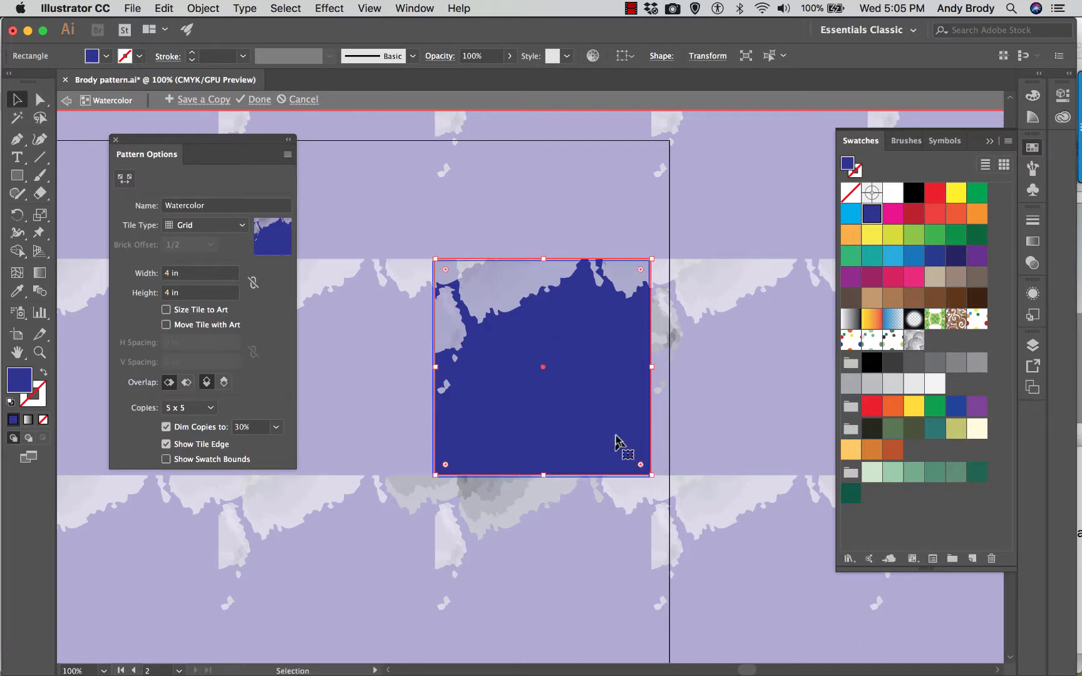
pyautogui.press('a')
pyautogui.press('super+equal')
pyautogui.press('super+equal')
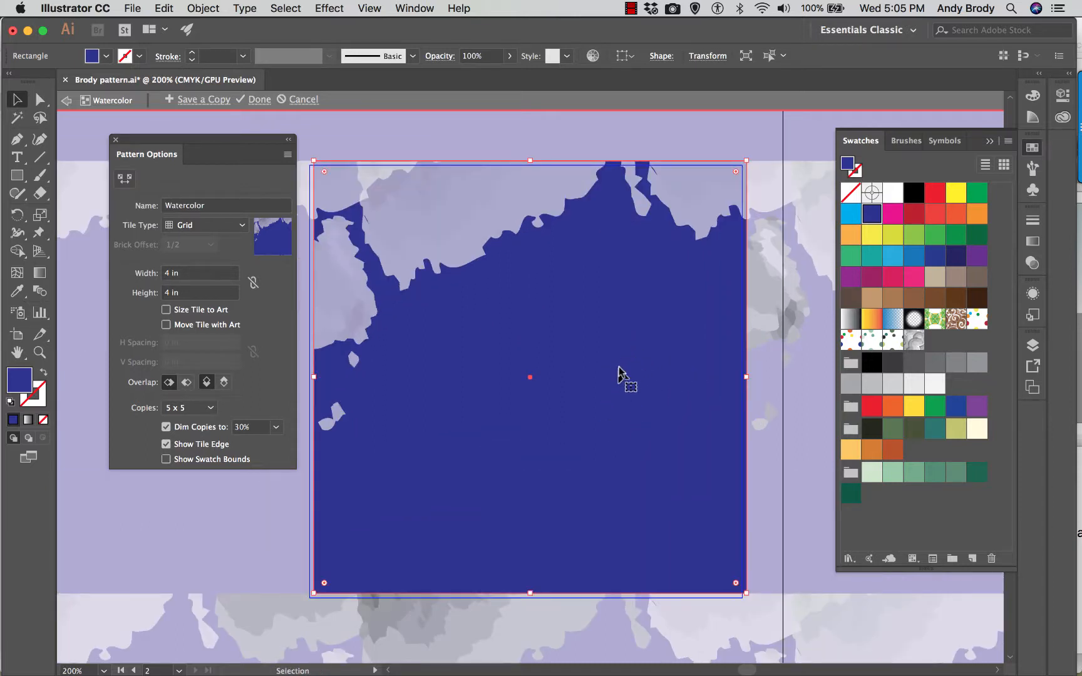
pyautogui.moveTo(622, 367); pyautogui.dragTo(621, 370)
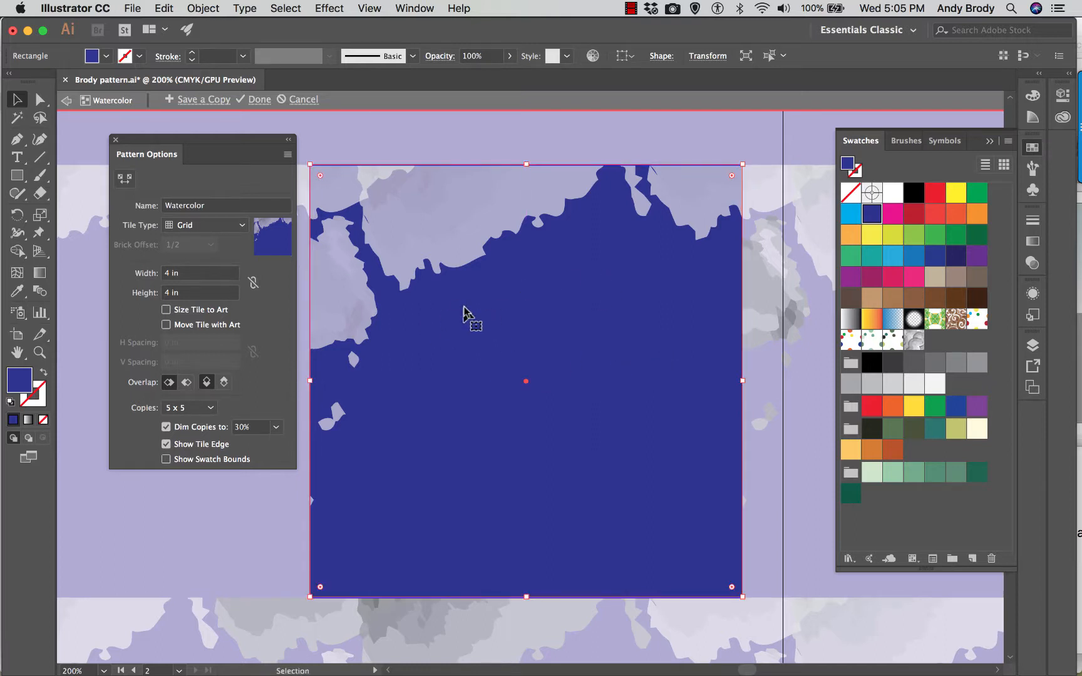
# - Bring the tile-sized blue rectangle to the front and shift the Pattern Options window slightly away from the tile
pyautogui.rightClick(449, 367)
pyautogui.moveTo(528, 594)
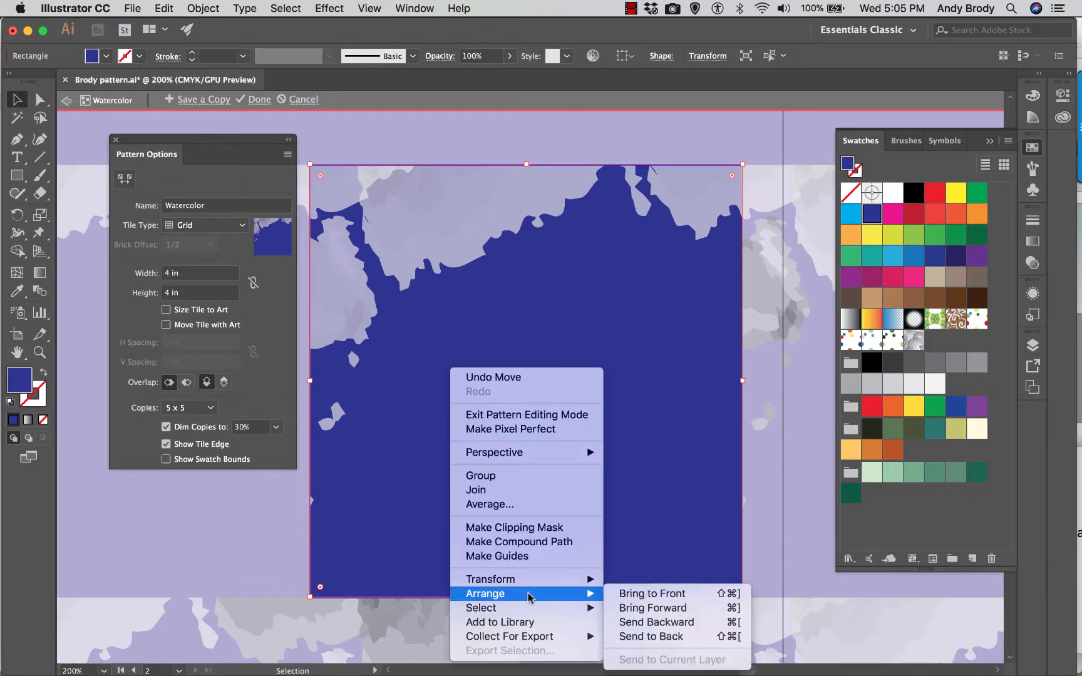
pyautogui.click(625, 592)
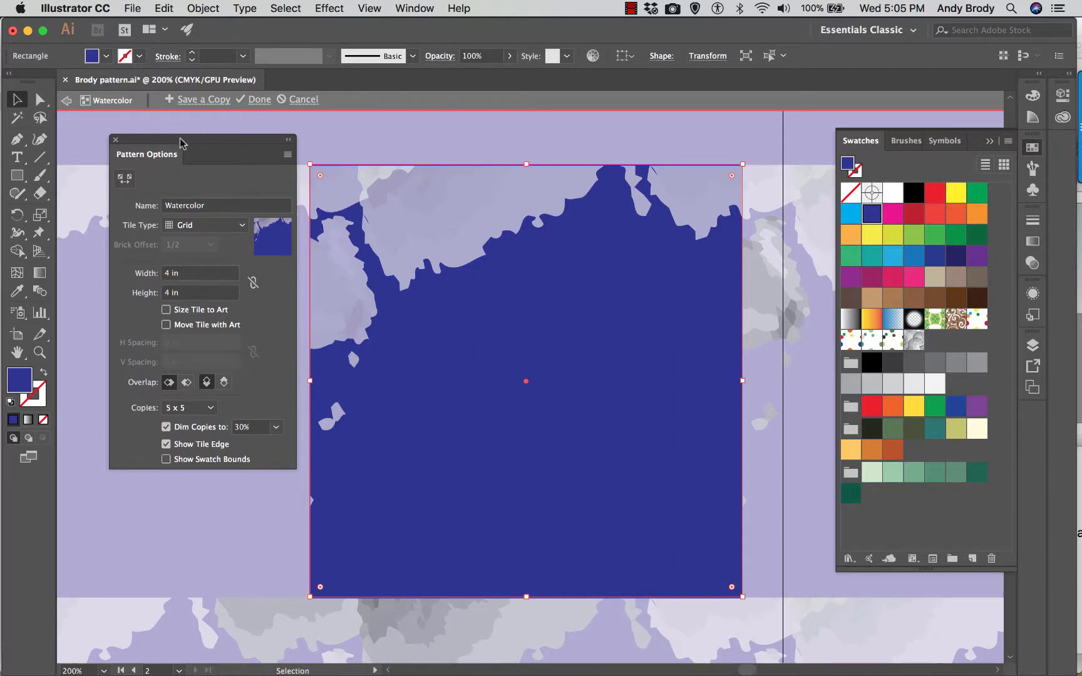
pyautogui.moveTo(181, 141); pyautogui.dragTo(167, 140)
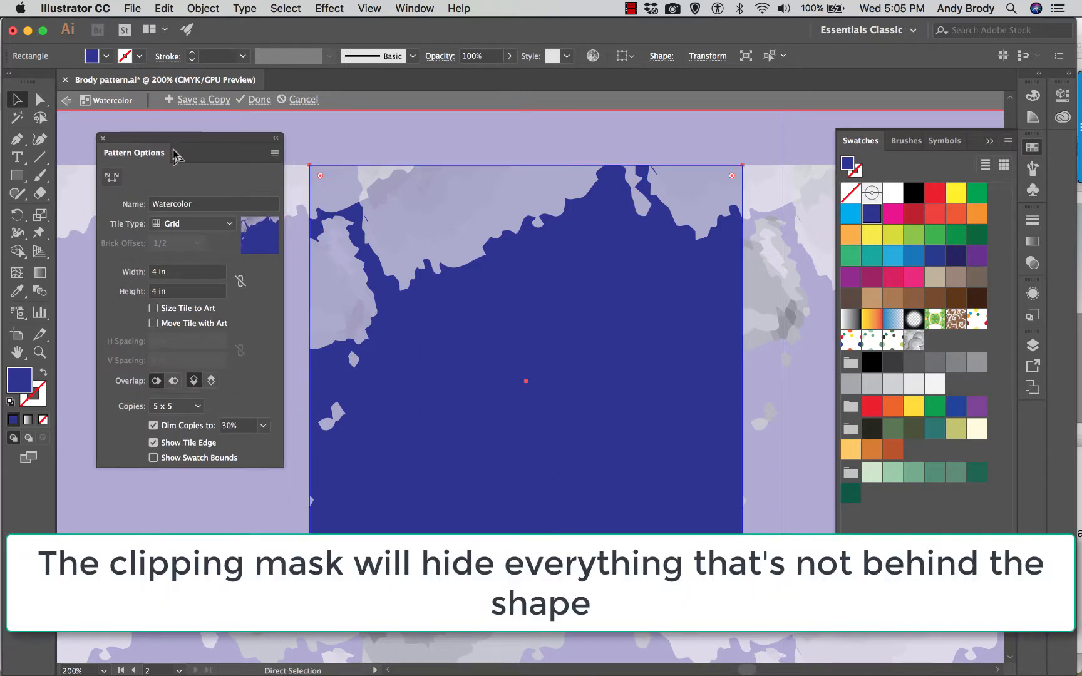
# - Clip all the watercolor artwork to the tile-sized blue rectangle with a clipping mask and finish editing the pattern
pyautogui.press('super+1')
pyautogui.press('a')
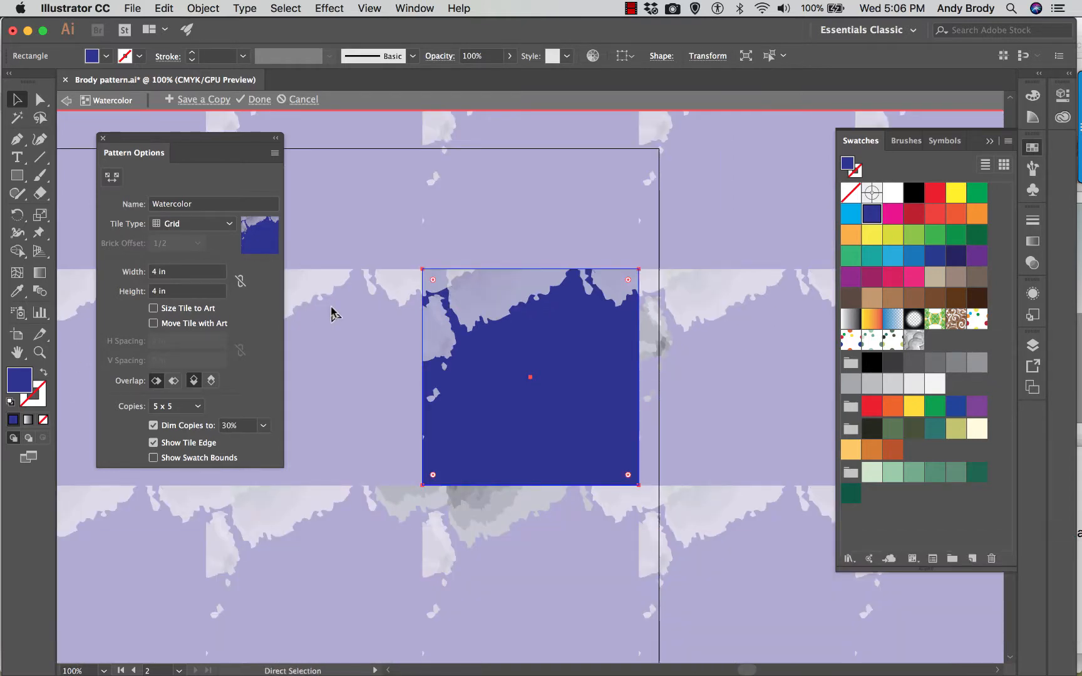
pyautogui.press('super+a')
pyautogui.press('v')
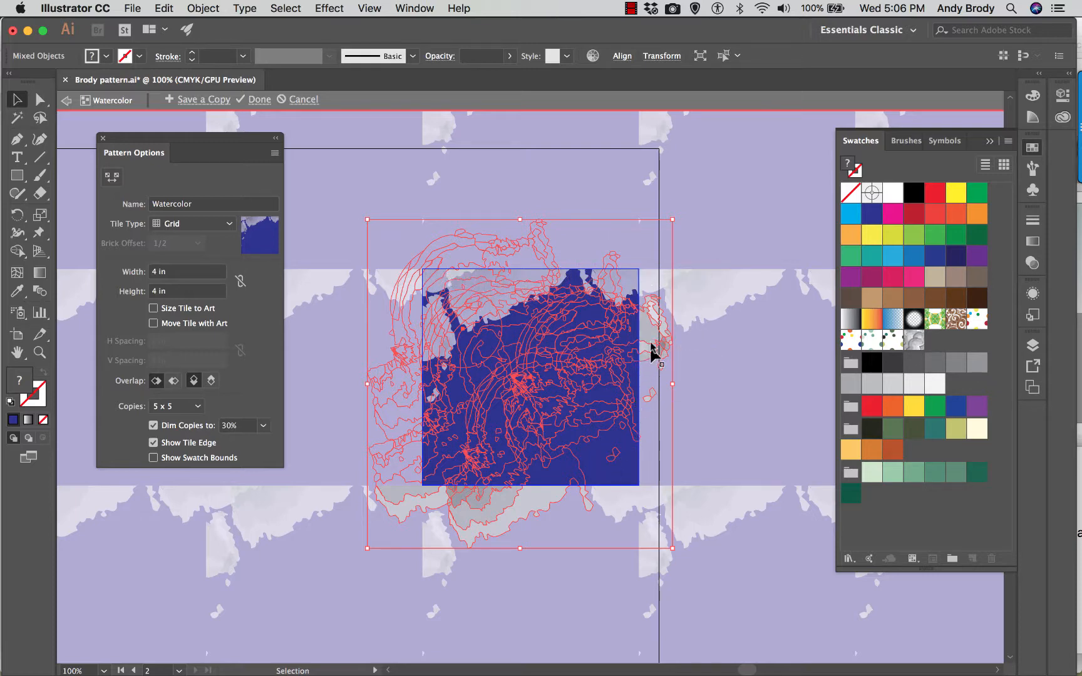
pyautogui.scroll(-1, 424, 470)
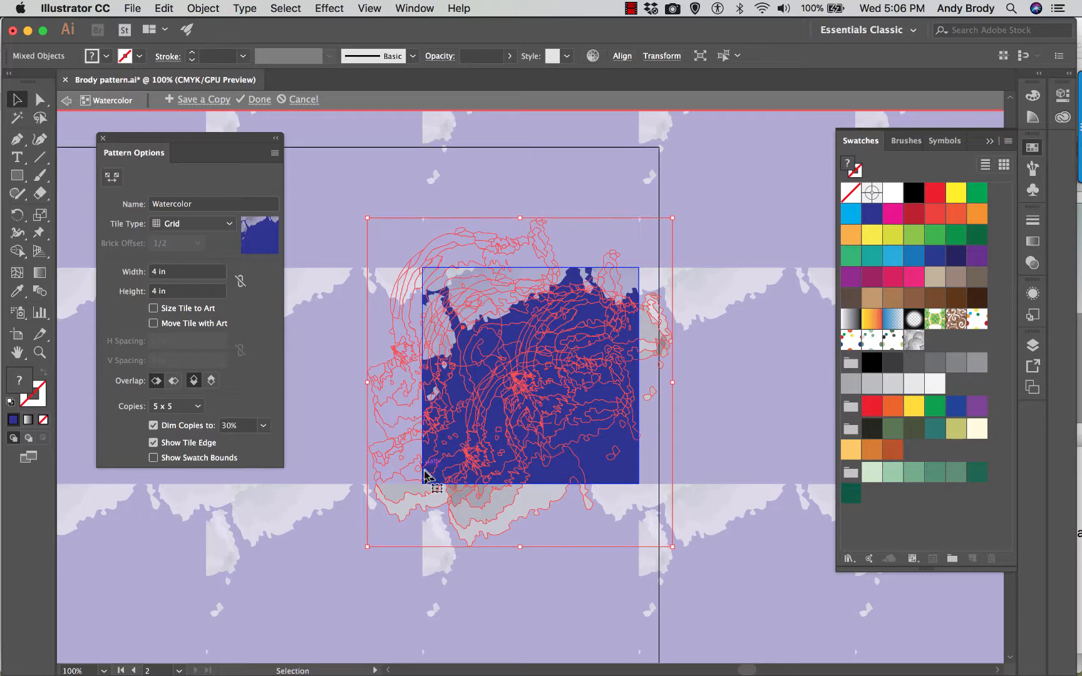
pyautogui.scroll(-1, 424, 470)
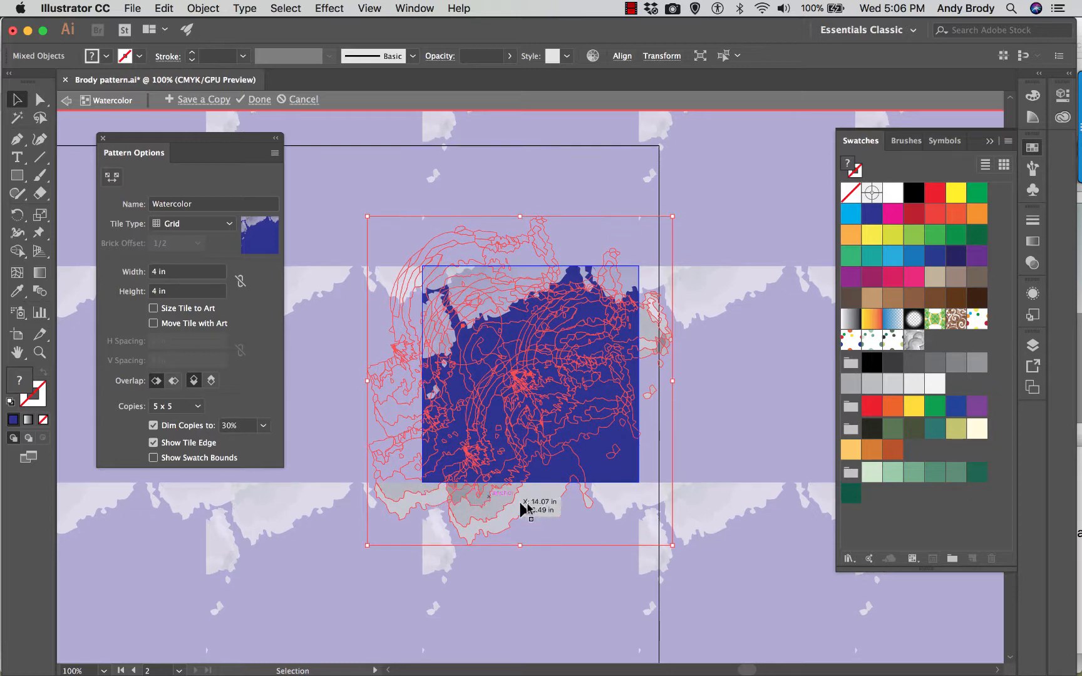
pyautogui.click(198, 9)
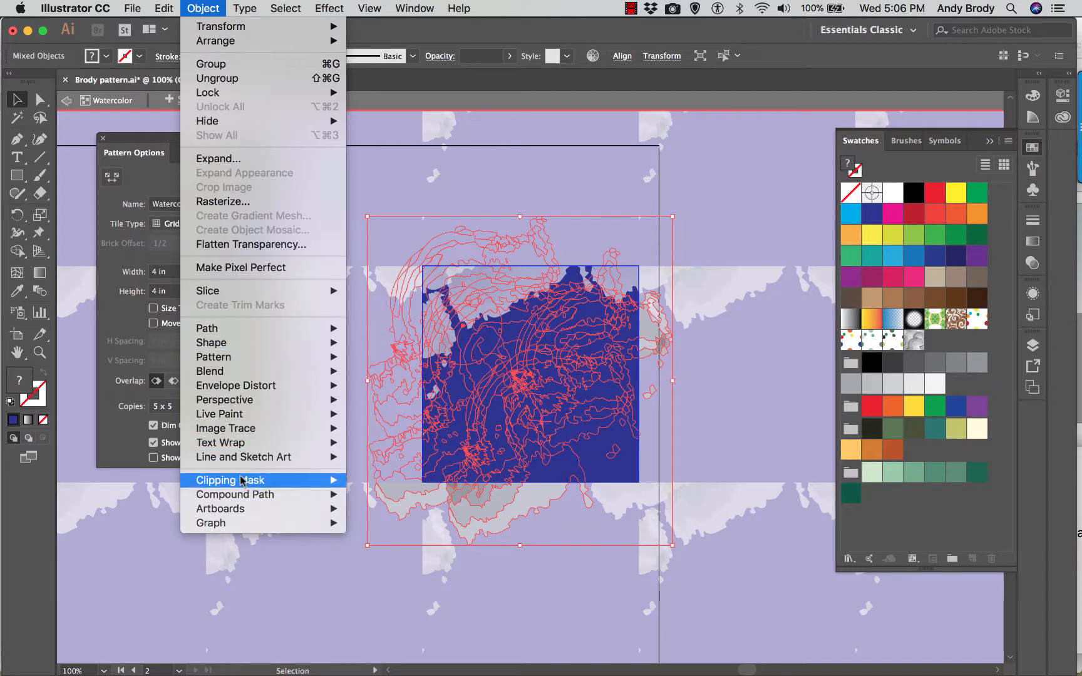
pyautogui.moveTo(345, 497)
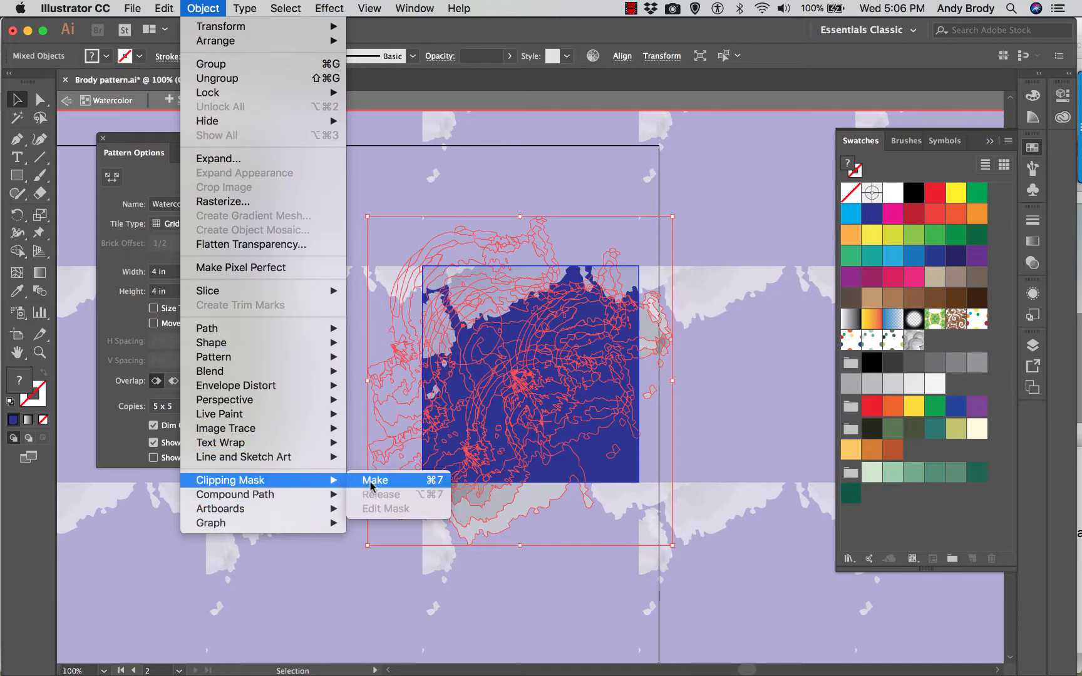
pyautogui.click(373, 485)
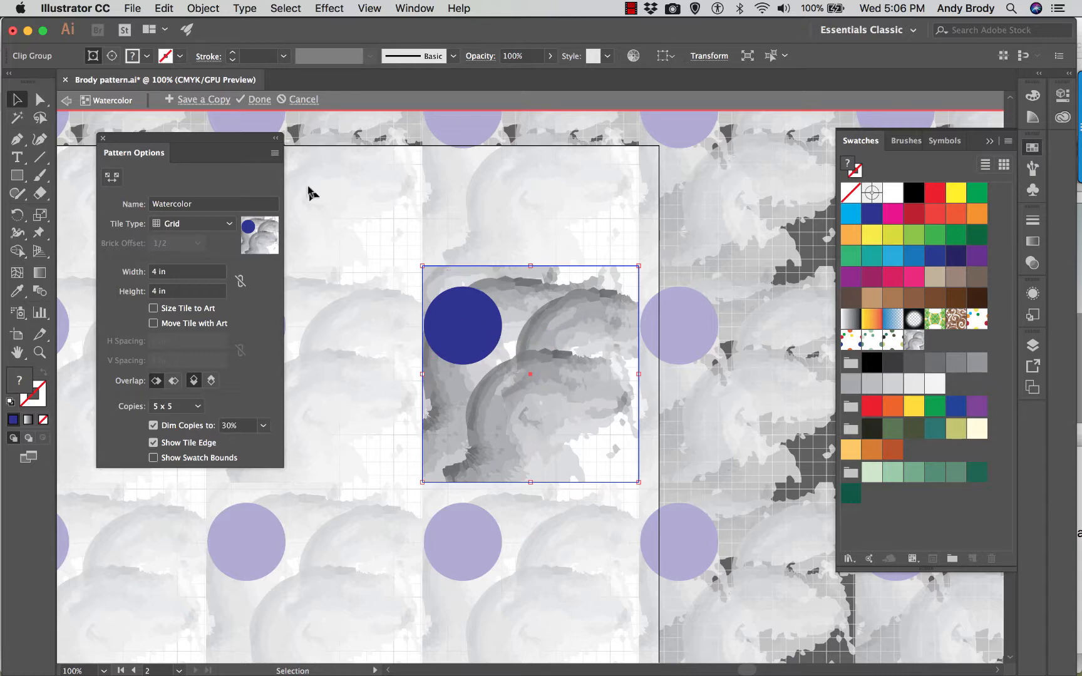
pyautogui.click(260, 105)
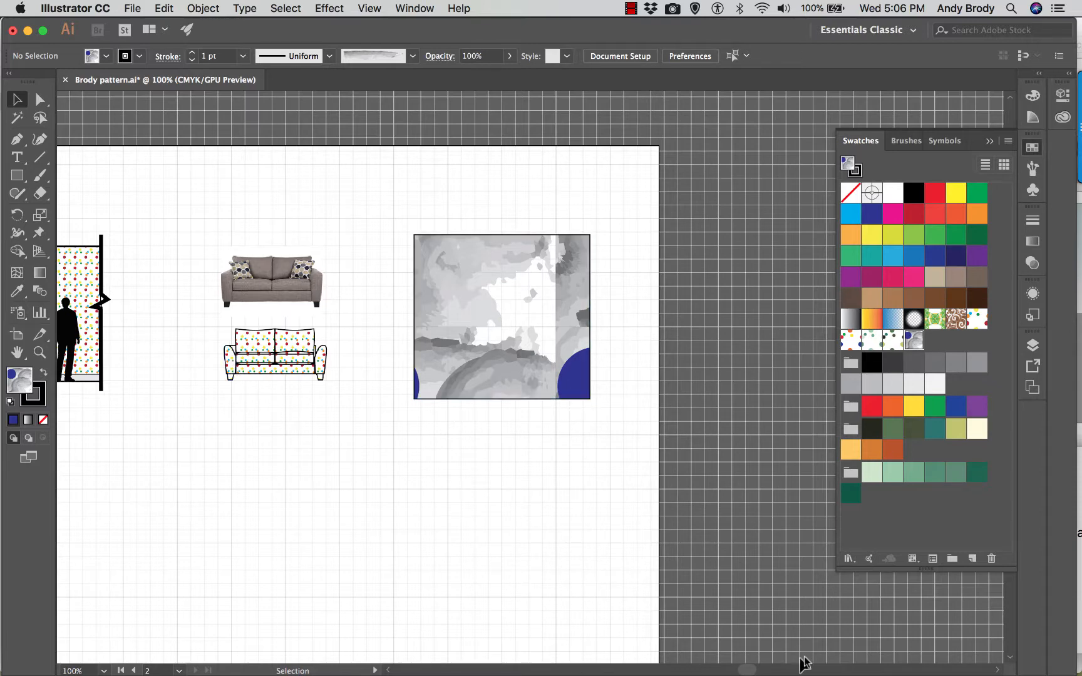
# - Select the dotted love seat group below the photo sofa and collapse the swatches to clear the view of it
pyautogui.hscroll(-5, 759, 672)
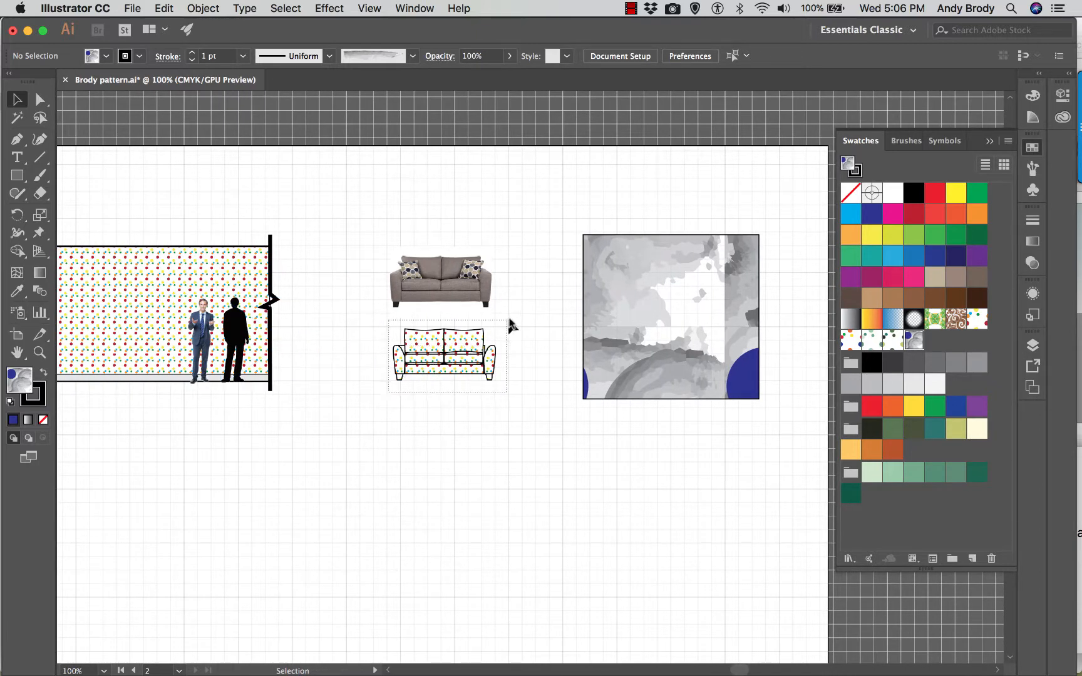
pyautogui.click(496, 335)
pyautogui.rightClick(468, 335)
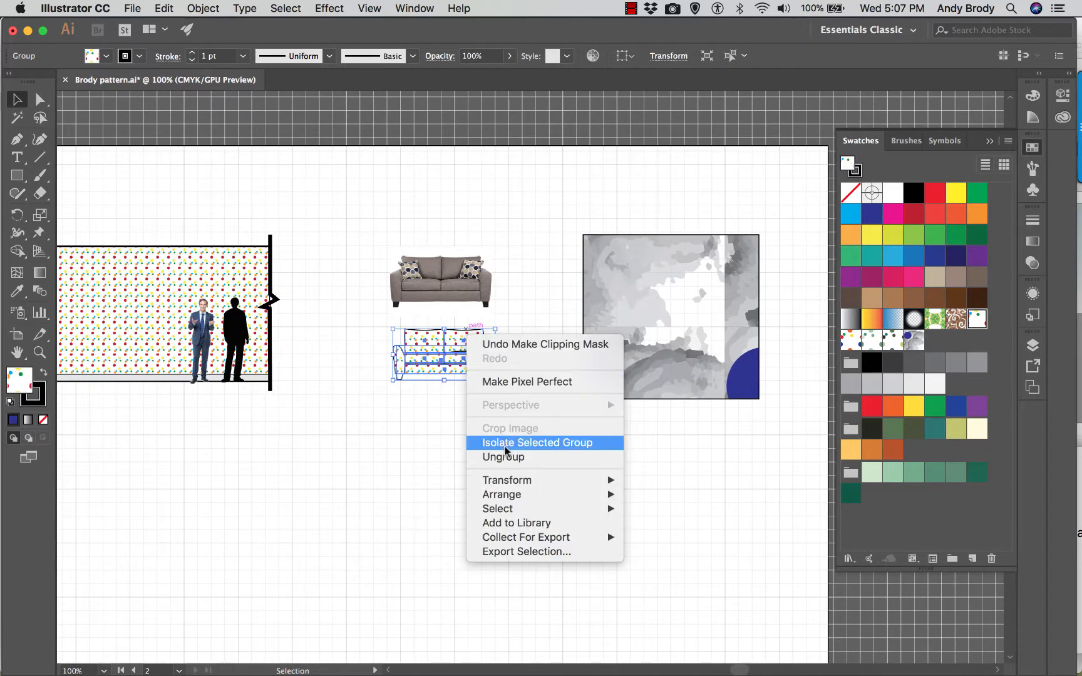
pyautogui.click(431, 404)
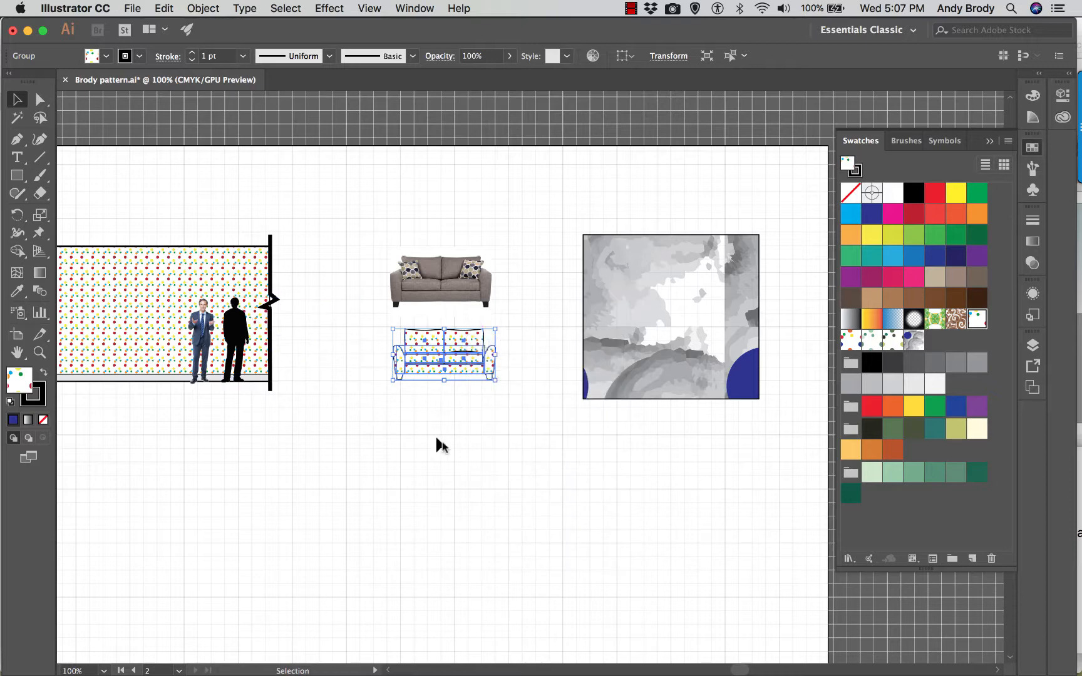
pyautogui.hscroll(-2, 731, 657)
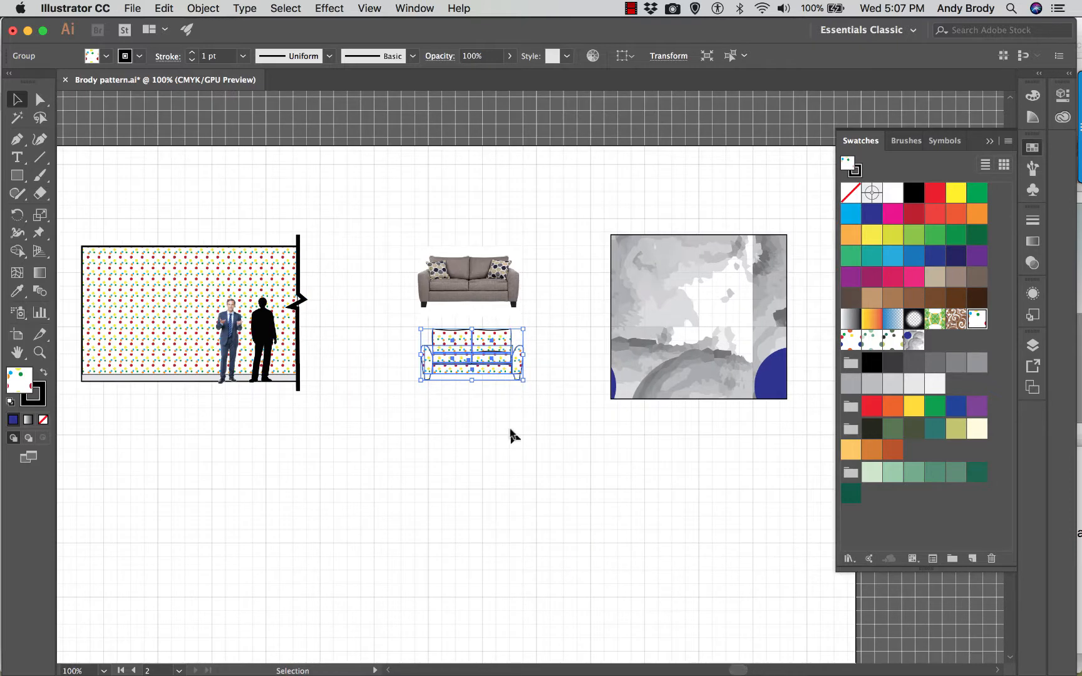
pyautogui.press('super+equal')
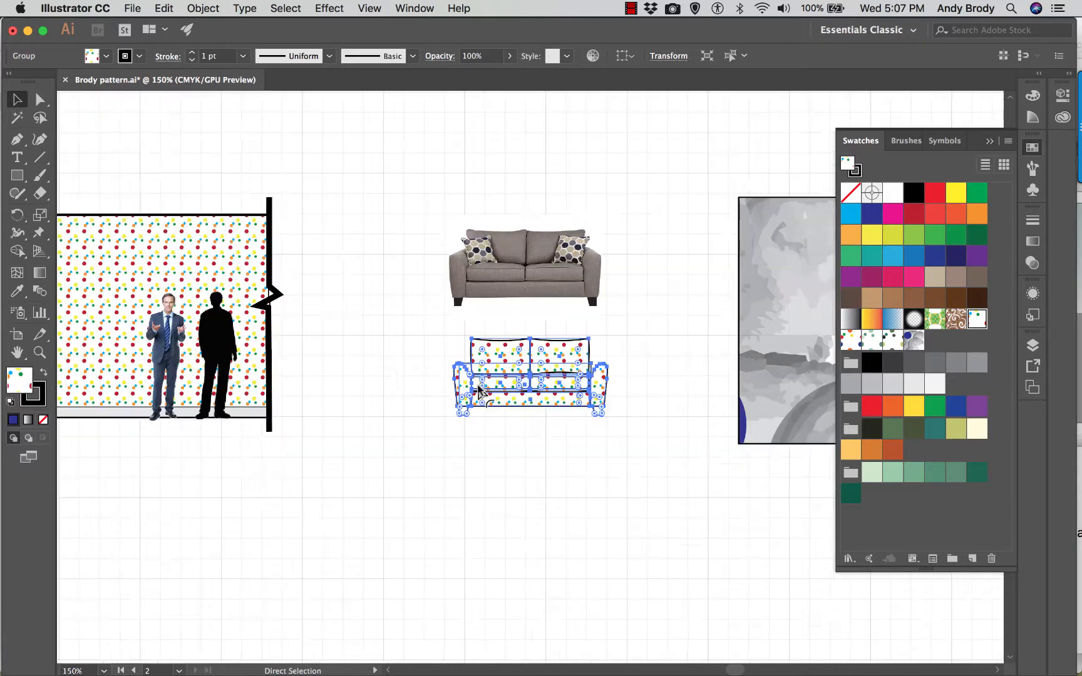
pyautogui.press('super+equal')
pyautogui.press('super+equal')
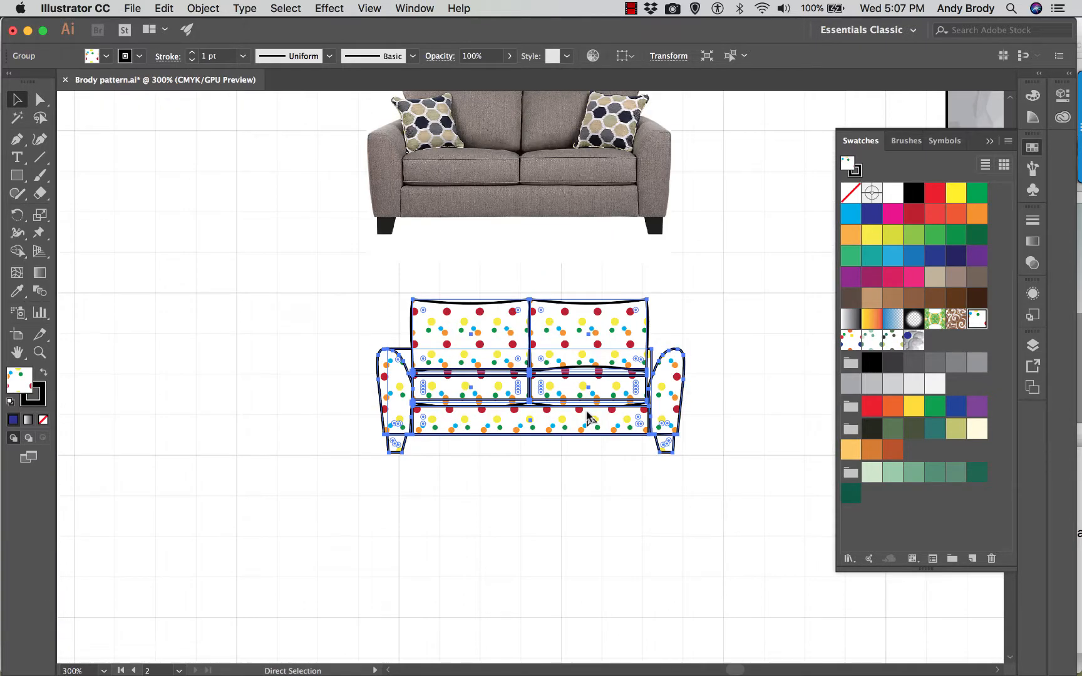
pyautogui.press('super+equal')
pyautogui.press('super+equal')
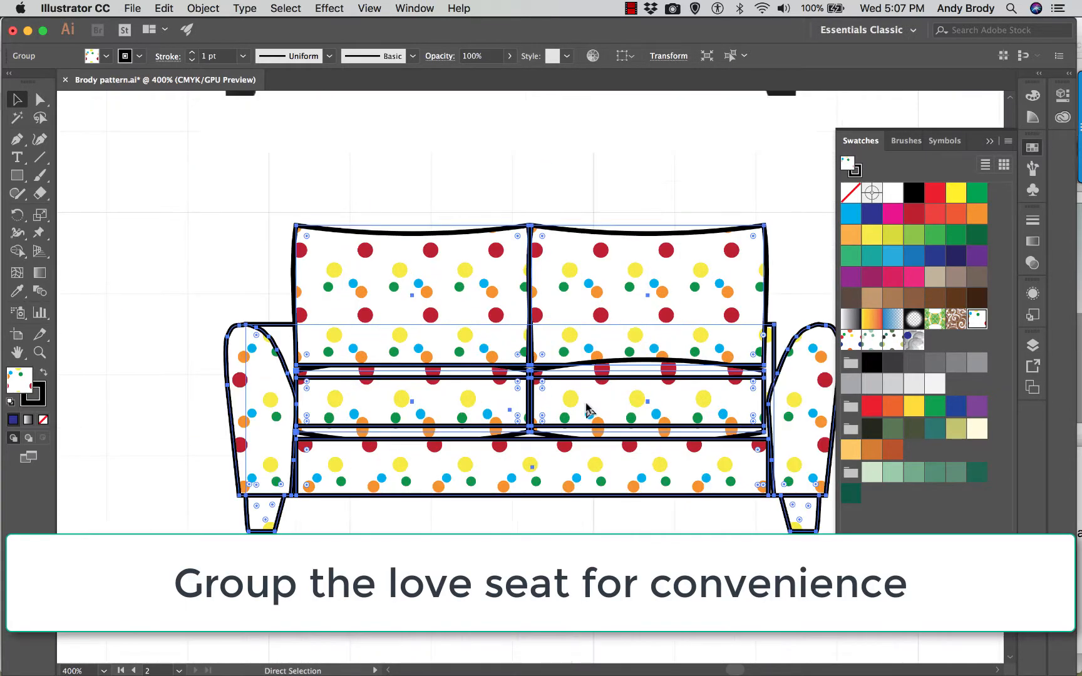
pyautogui.click(988, 142)
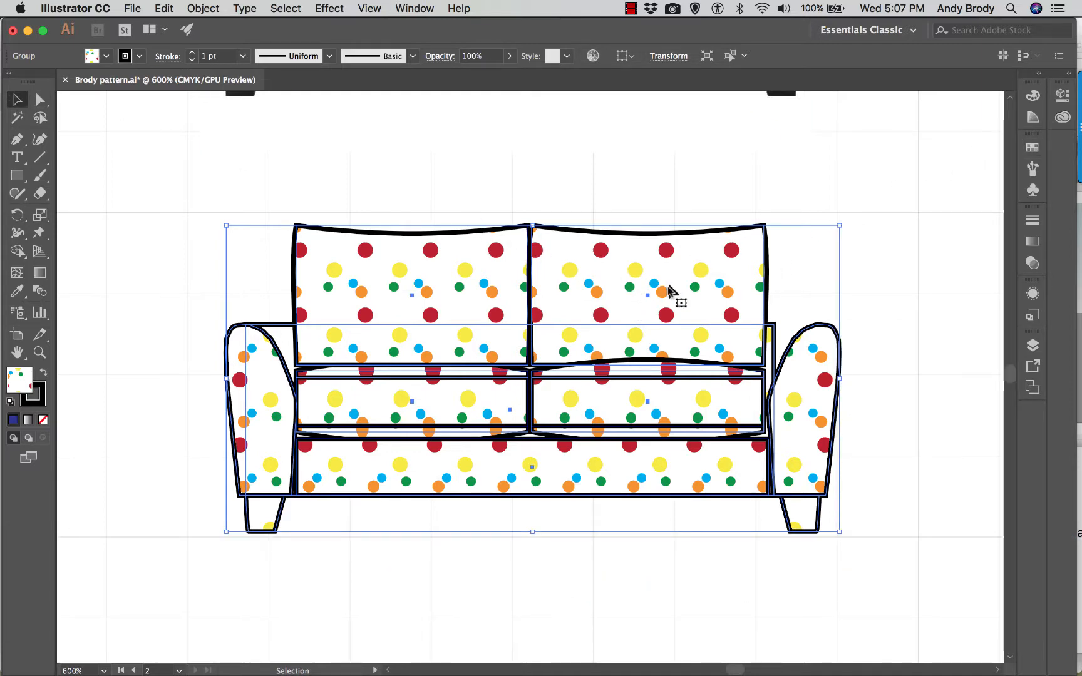
# - Scale only the love seat's pattern fill to 20%, with object transformation turned off, and deselect the group
pyautogui.rightClick(619, 289)
pyautogui.moveTo(670, 440)
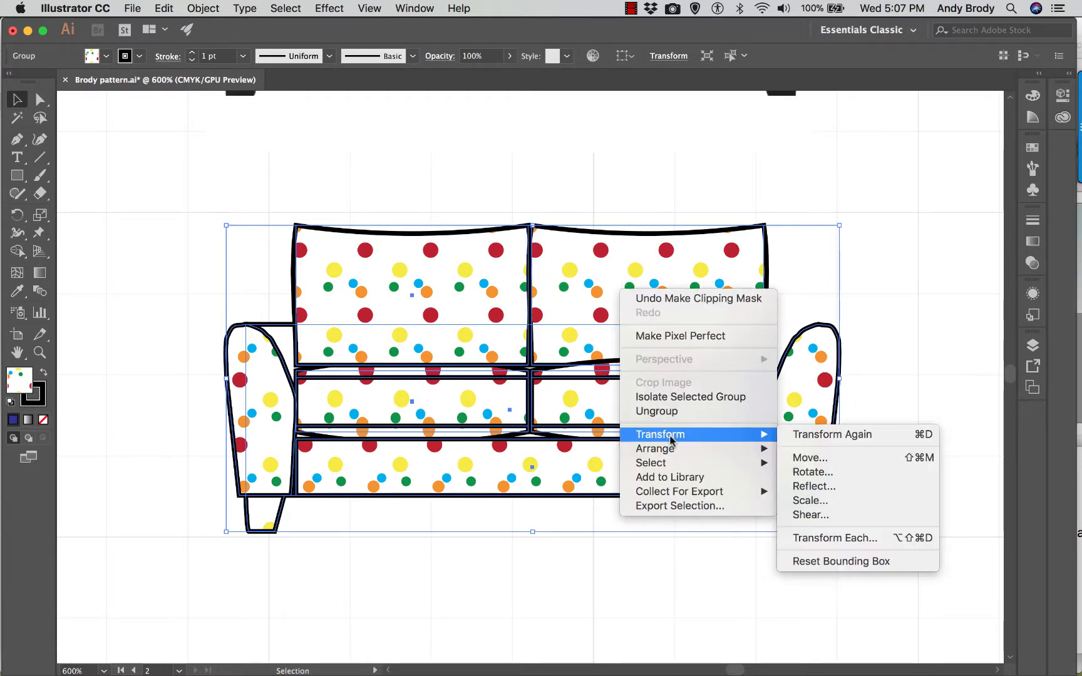
pyautogui.click(820, 501)
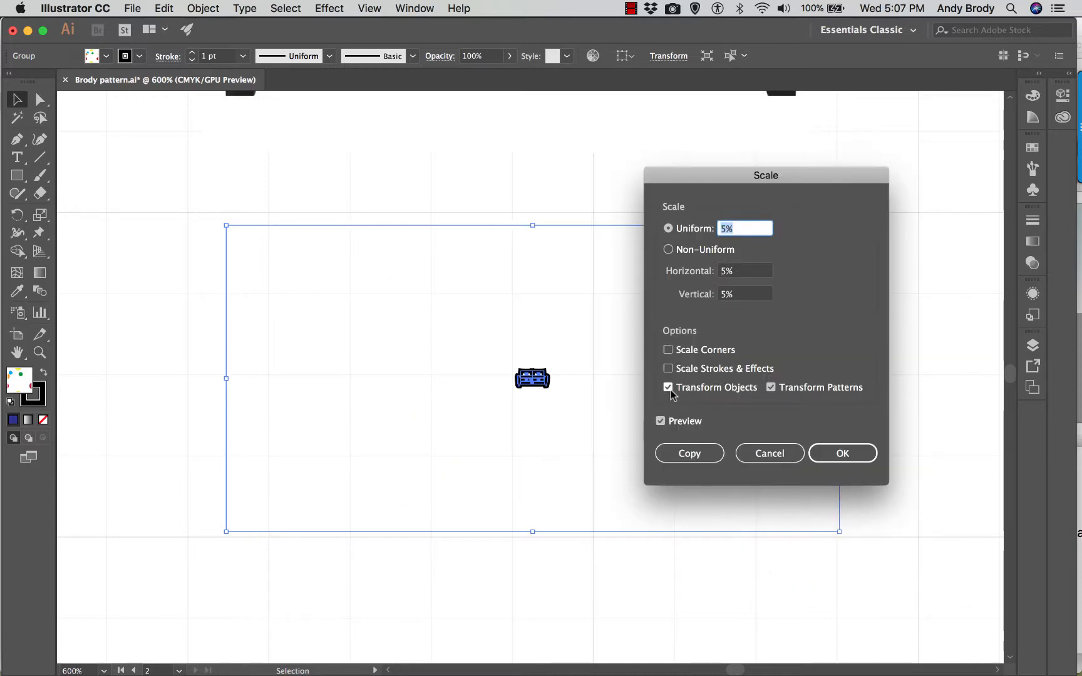
pyautogui.click(668, 388)
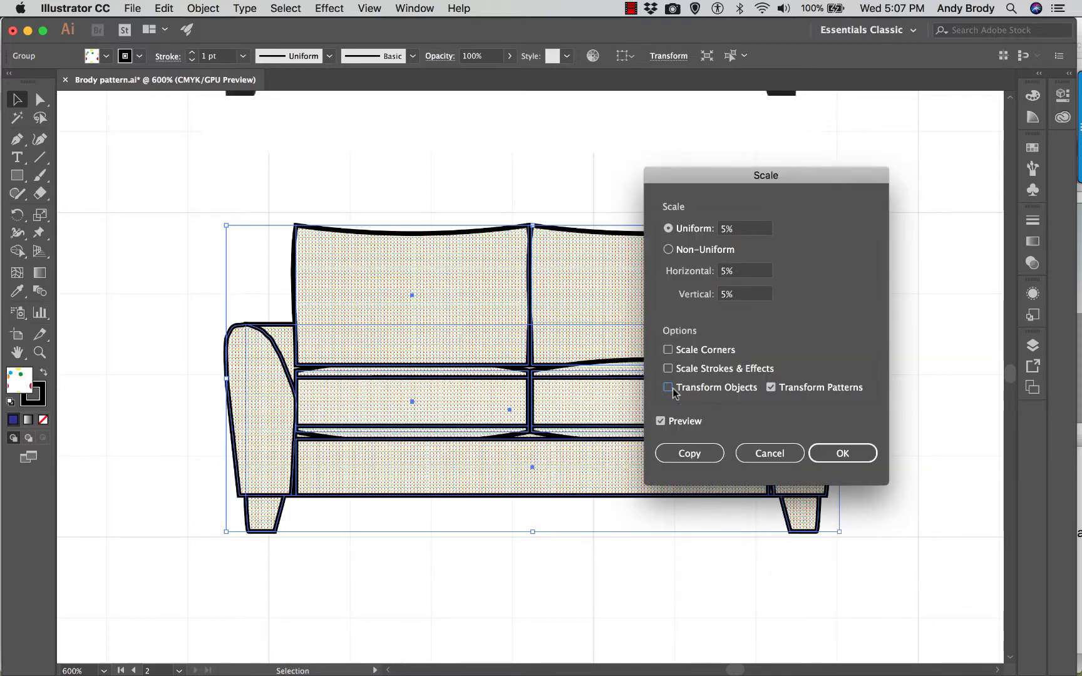
pyautogui.click(726, 229)
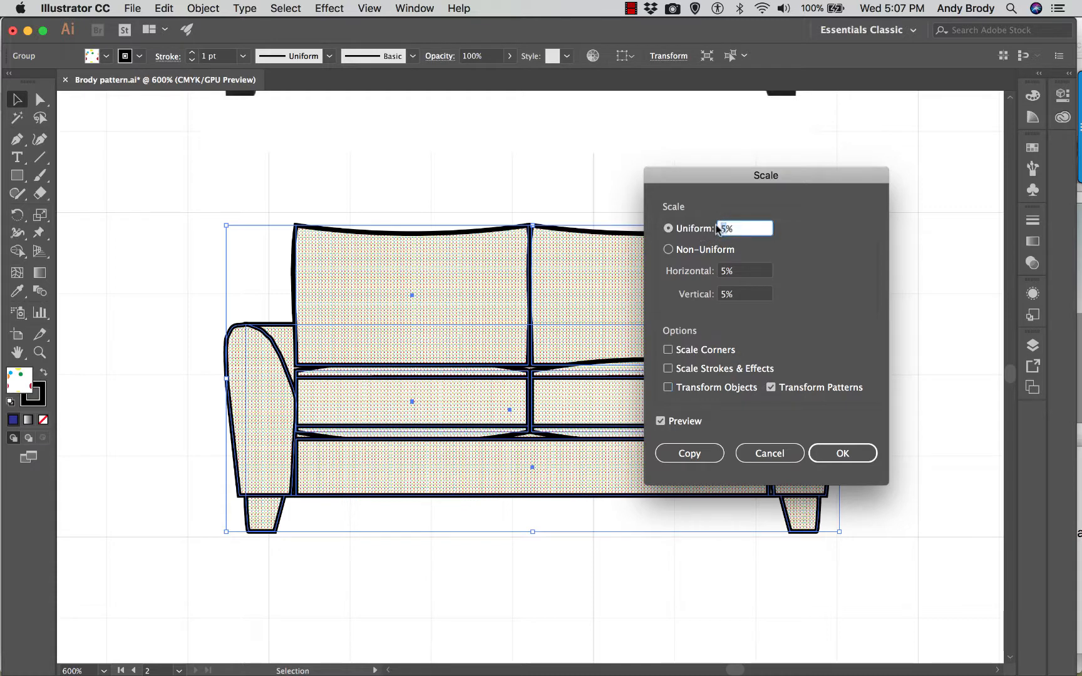
pyautogui.click(732, 250)
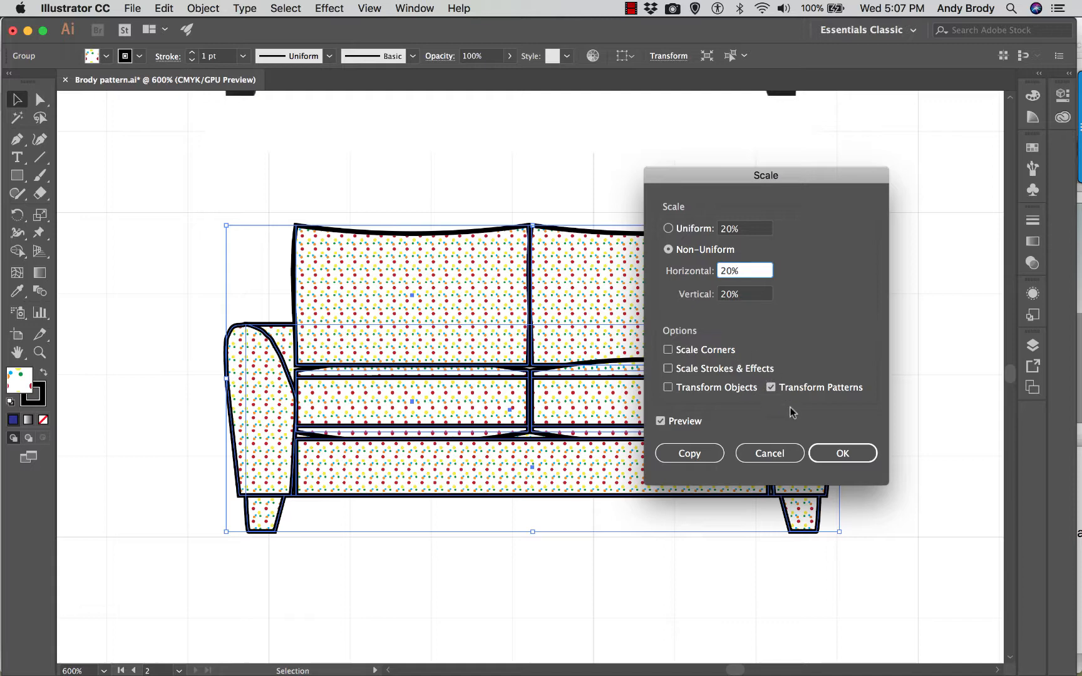
pyautogui.click(826, 448)
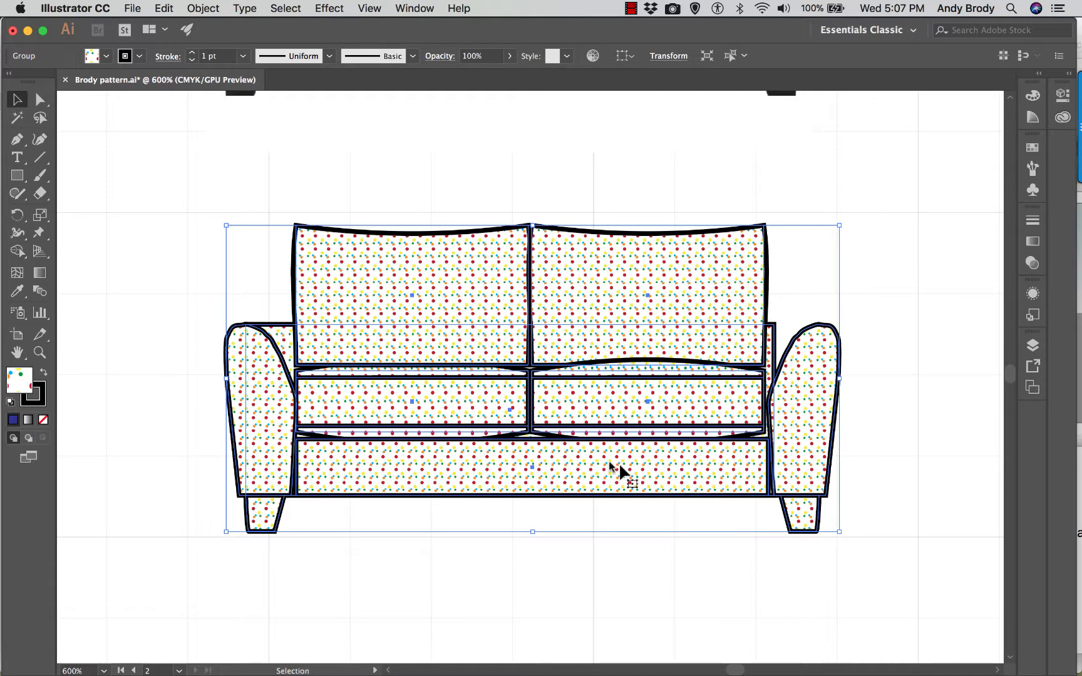
pyautogui.click(666, 572)
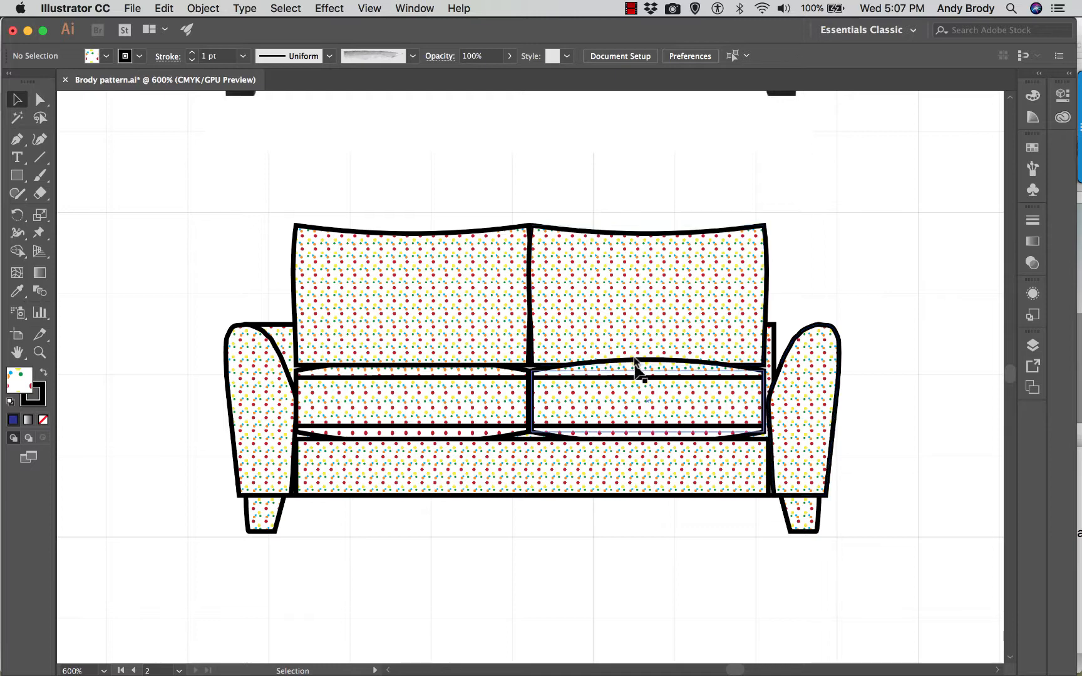
# - Isolate the love seat group and select its right back cushion
pyautogui.click(638, 311)
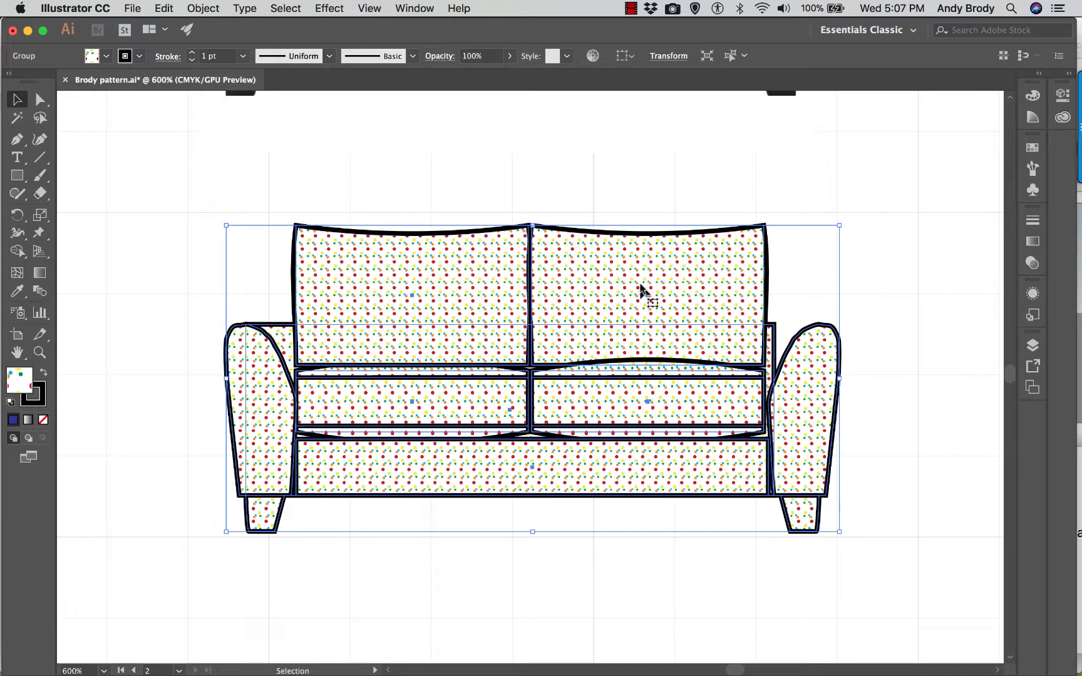
pyautogui.doubleClick(640, 285)
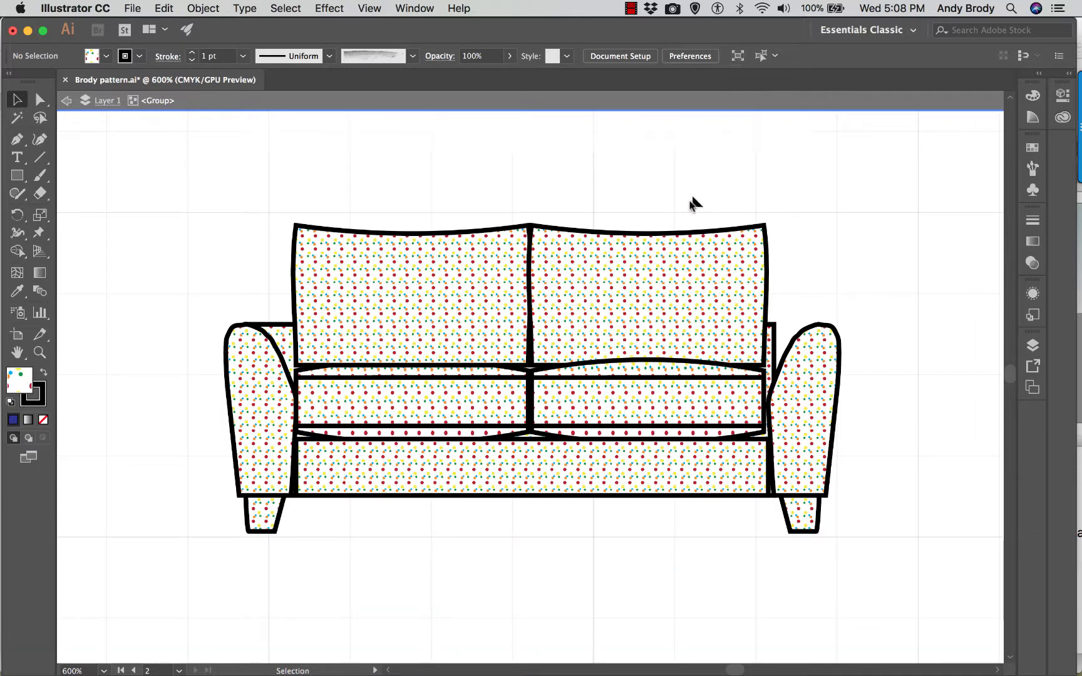
pyautogui.click(692, 244)
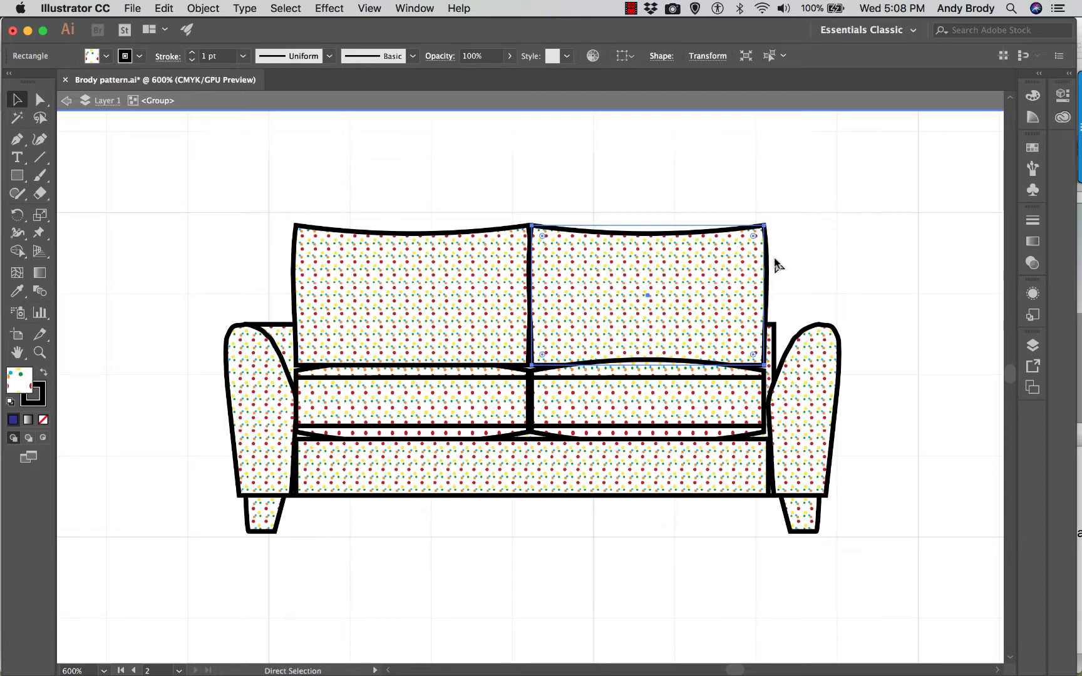
pyautogui.press('super+equal')
pyautogui.press('super+equal')
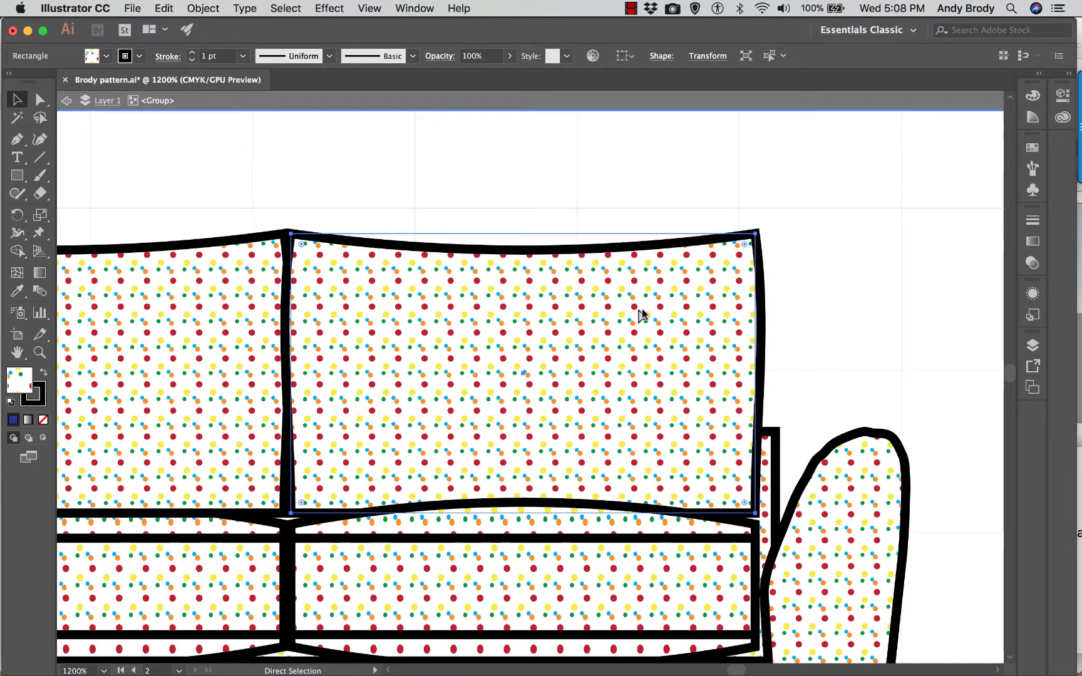
pyautogui.press('super+equal')
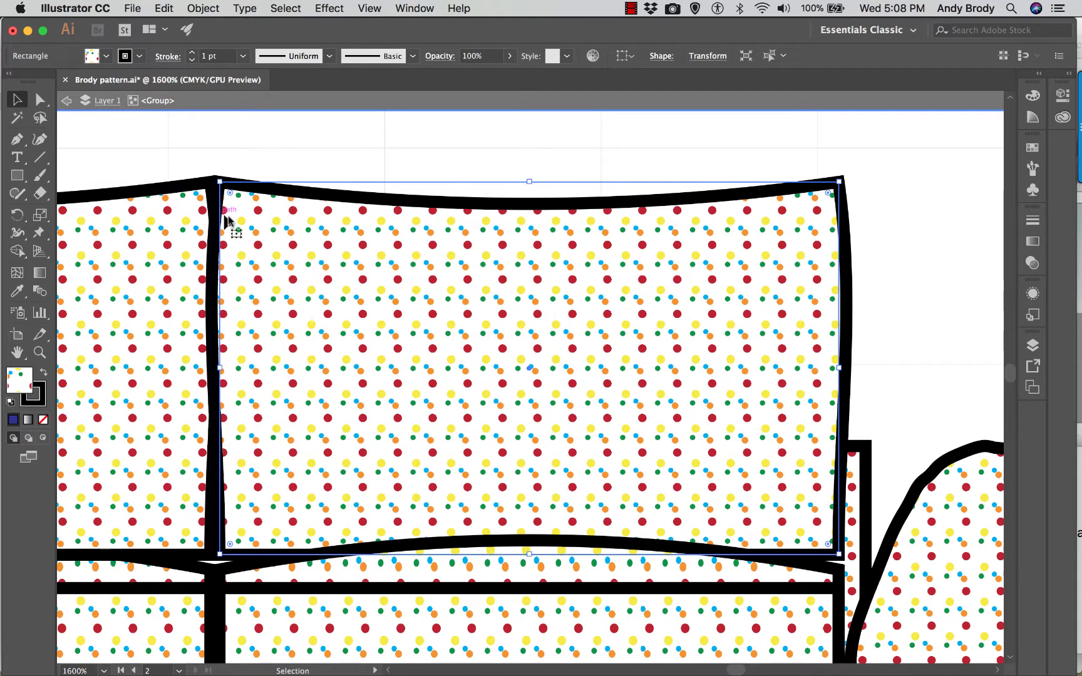
# - Move only the pattern inside the right back cushion 0.05 in horizontally and 0 in vertically
pyautogui.rightClick(499, 278)
pyautogui.moveTo(585, 516)
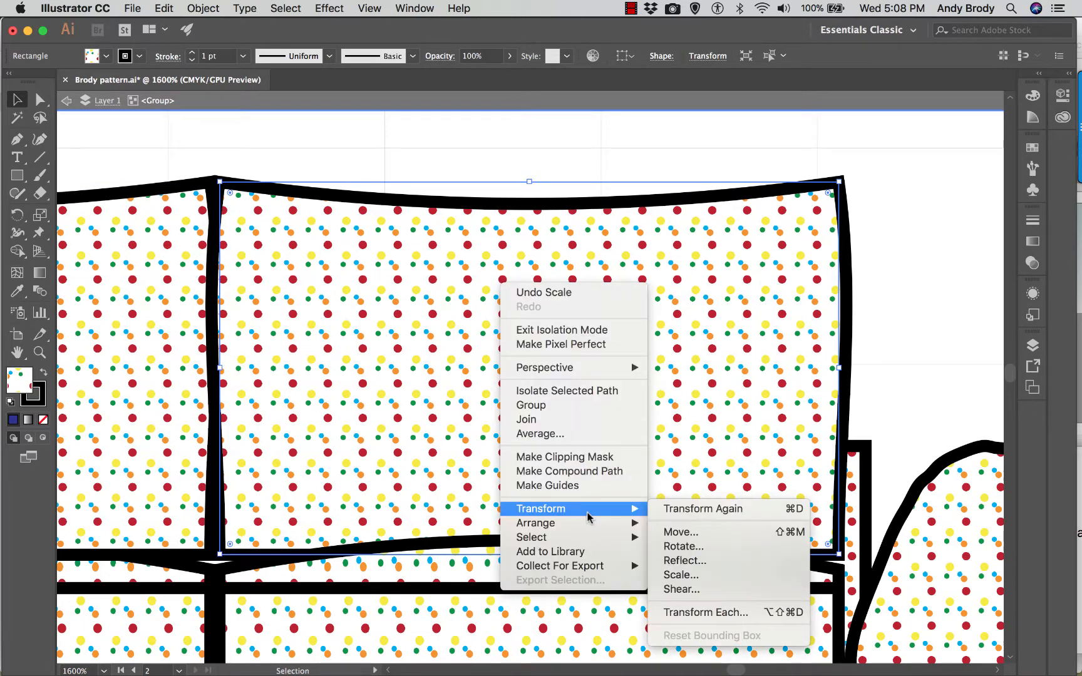
pyautogui.click(681, 531)
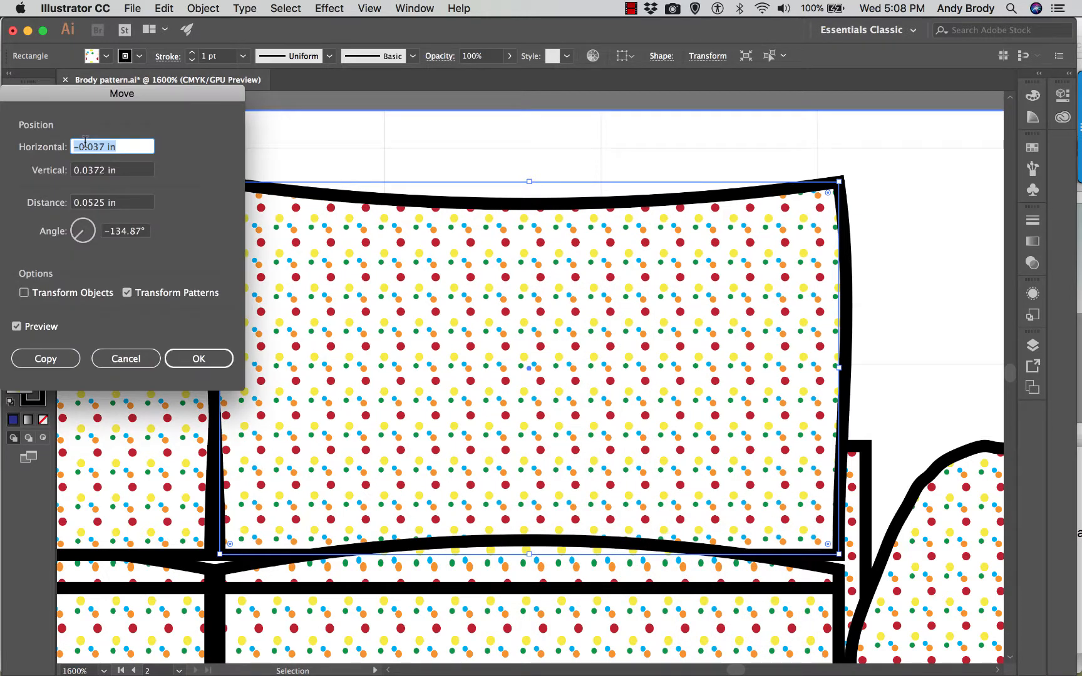
pyautogui.press('BackSpace')
pyautogui.press('Tab')
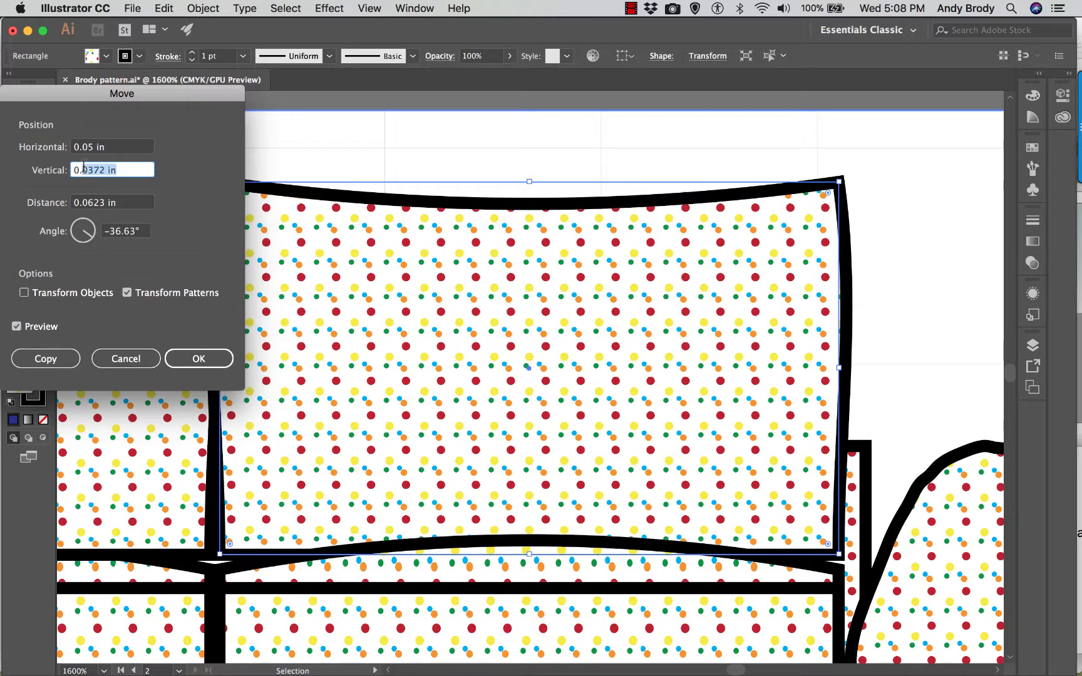
pyautogui.write('00')
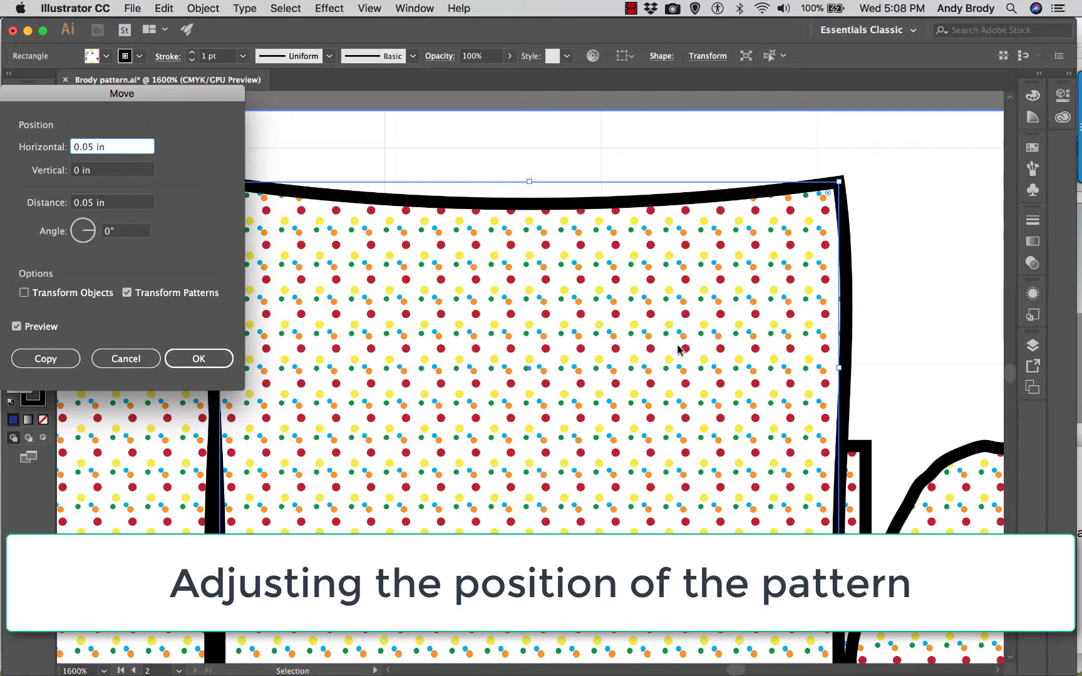
pyautogui.moveTo(157, 100); pyautogui.dragTo(271, 280)
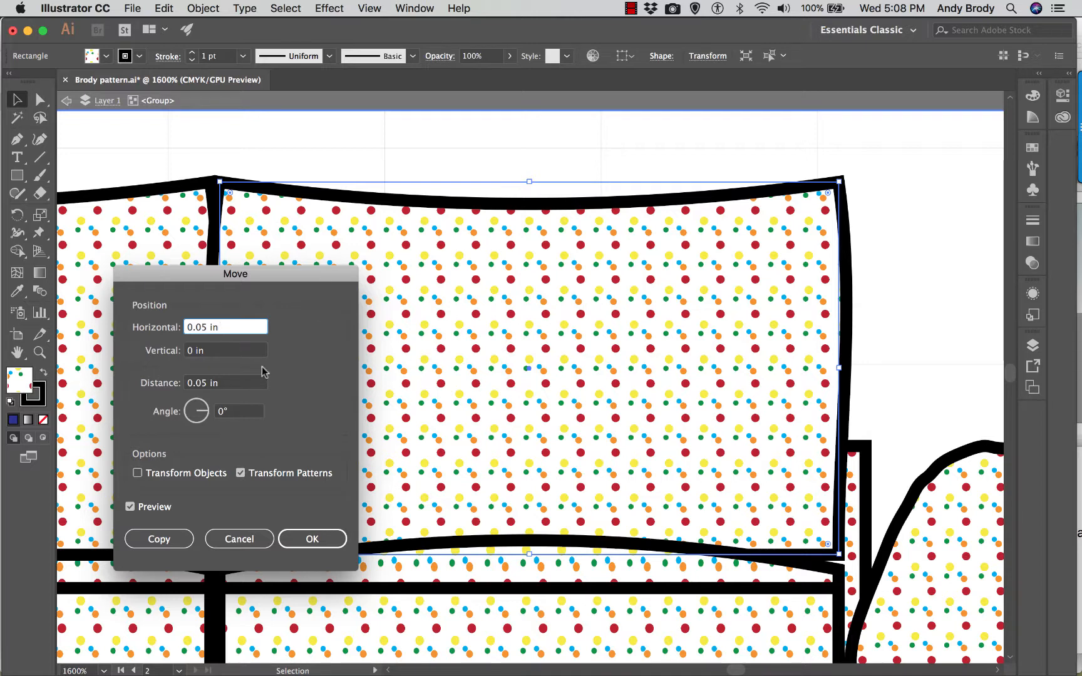
pyautogui.click(284, 542)
pyautogui.click(300, 544)
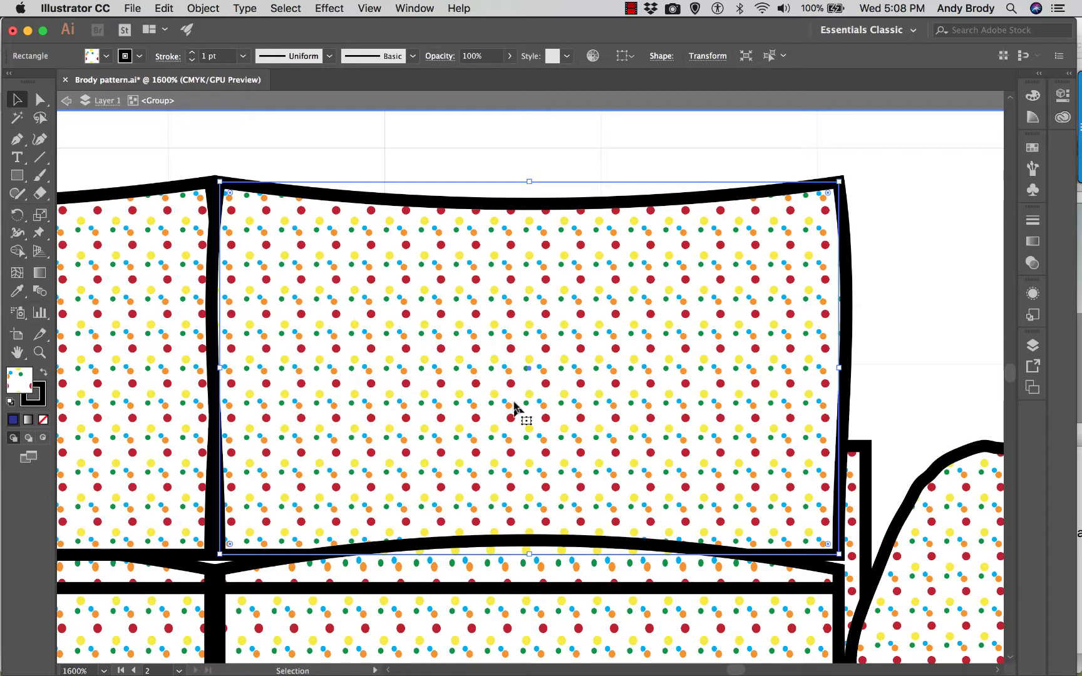
pyautogui.press('super+minus')
pyautogui.press('super+minus')
pyautogui.press('super+minus')
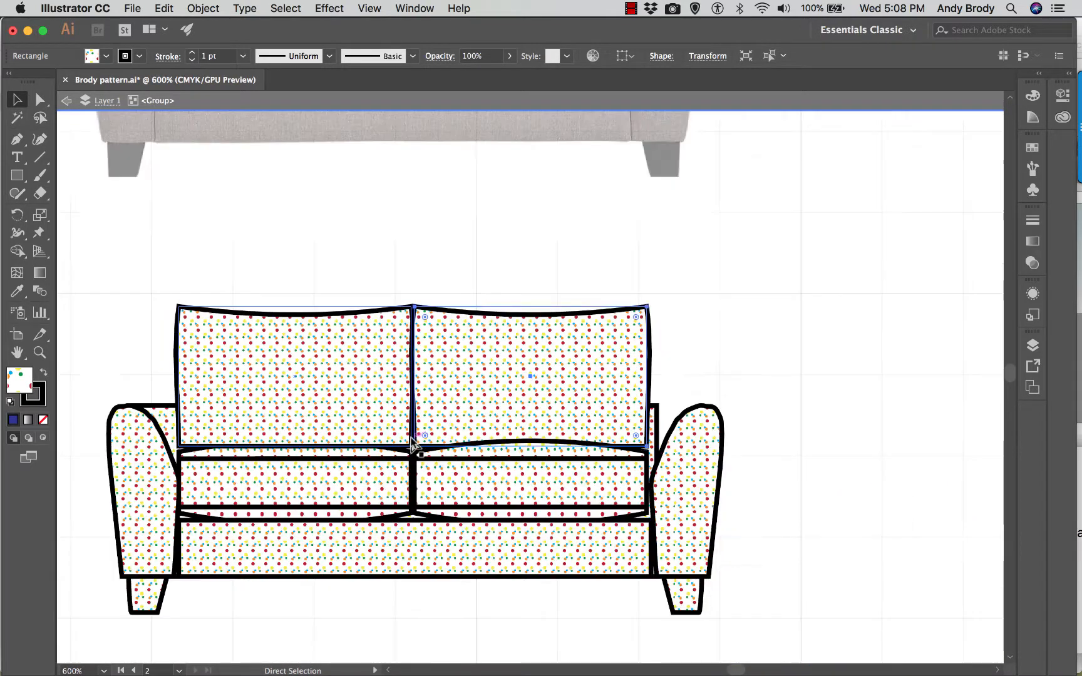
# - Exit the love seat's isolation and move the whole group into the dotted wall elevation, beside the standing man
pyautogui.press('super+minus')
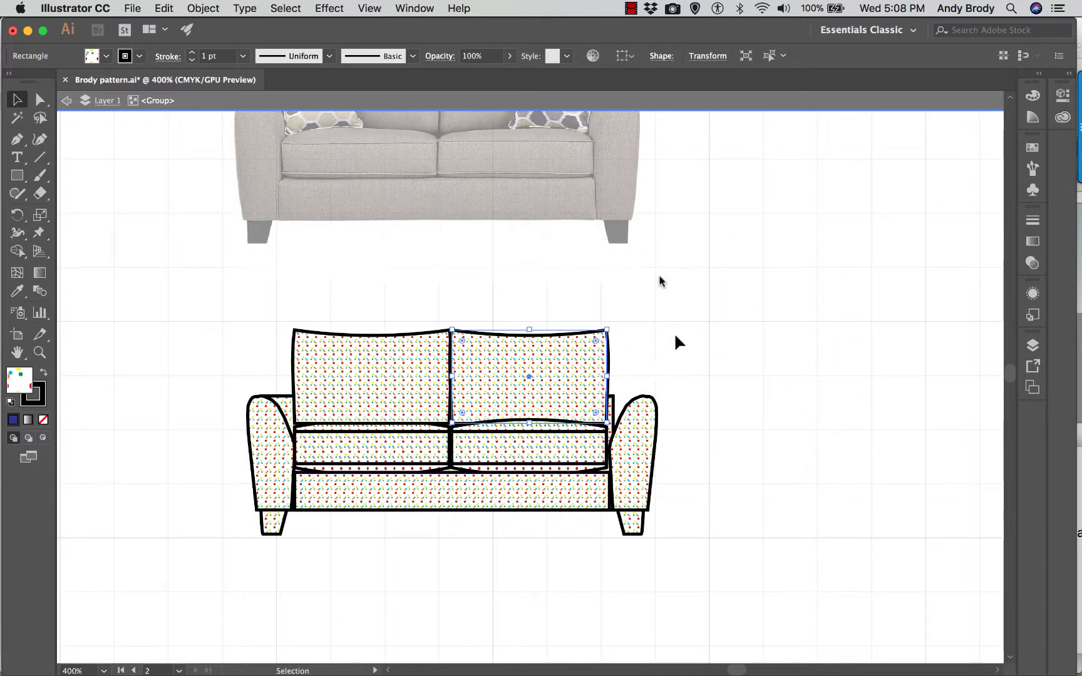
pyautogui.doubleClick(711, 361)
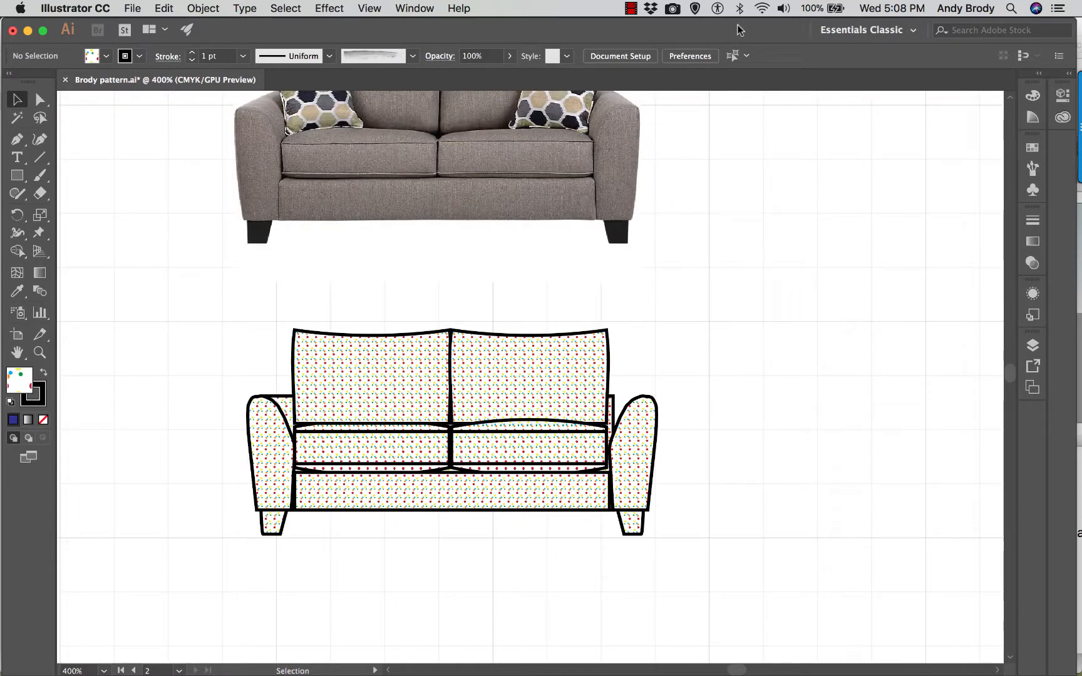
pyautogui.press('super+minus')
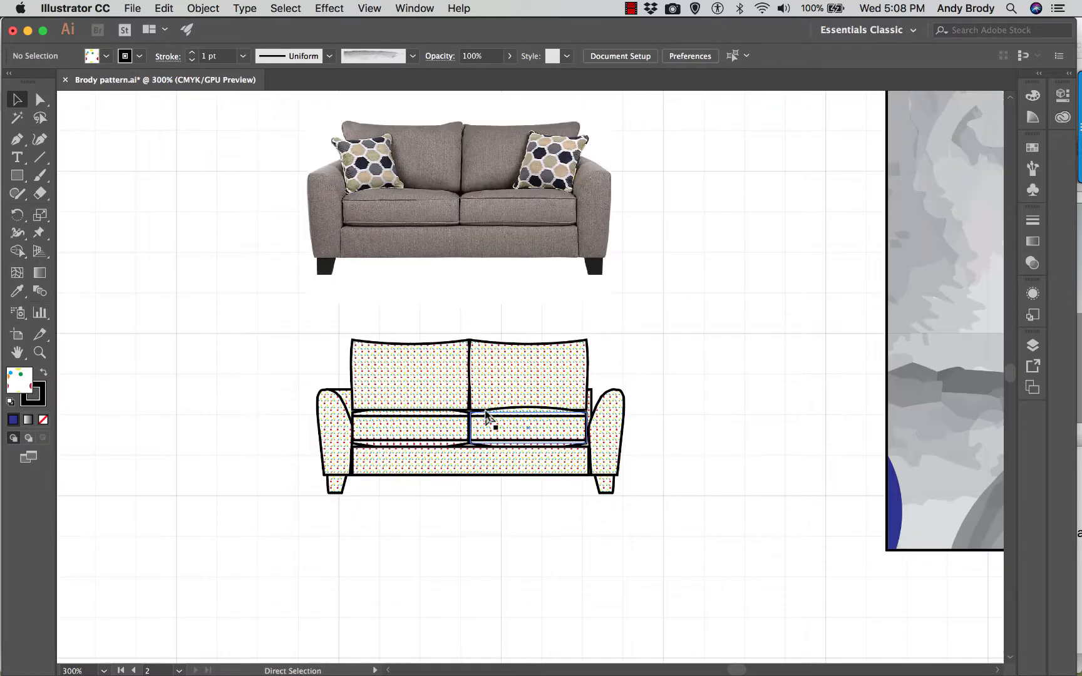
pyautogui.press('super+minus')
pyautogui.press('super+minus')
pyautogui.press('super+minus')
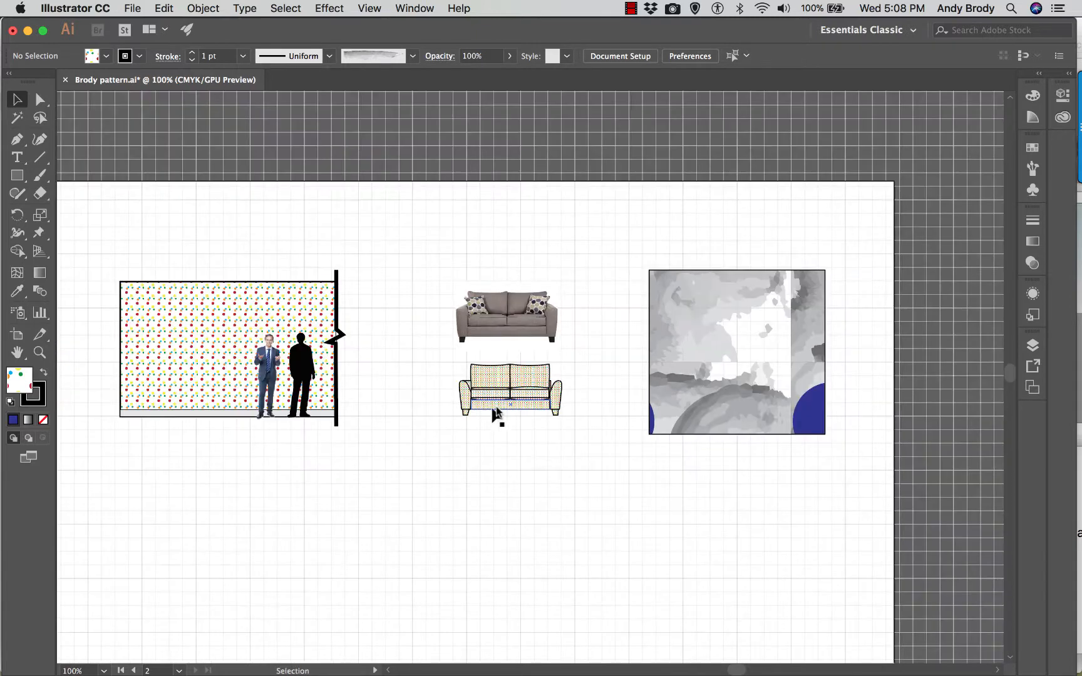
pyautogui.moveTo(498, 400); pyautogui.dragTo(176, 398)
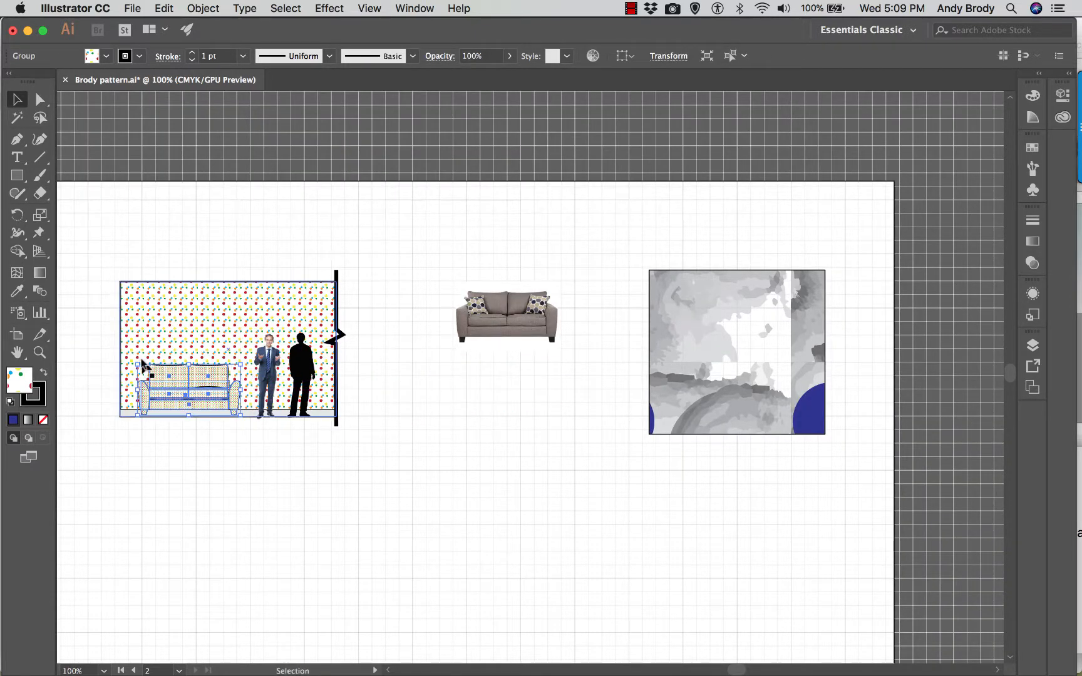
# - Isolate the love seat group in the elevation and select its lower front panel together with both arms
pyautogui.press('super+equal')
pyautogui.press('super+equal')
pyautogui.press('super+equal')
pyautogui.press('super+equal')
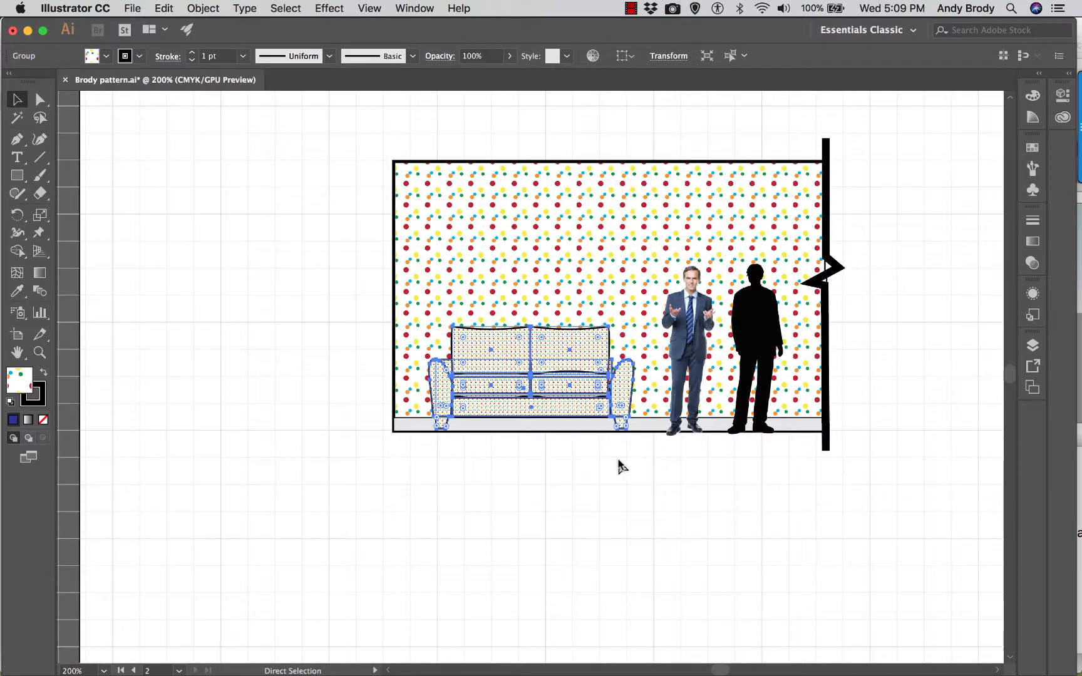
pyautogui.press('super+equal')
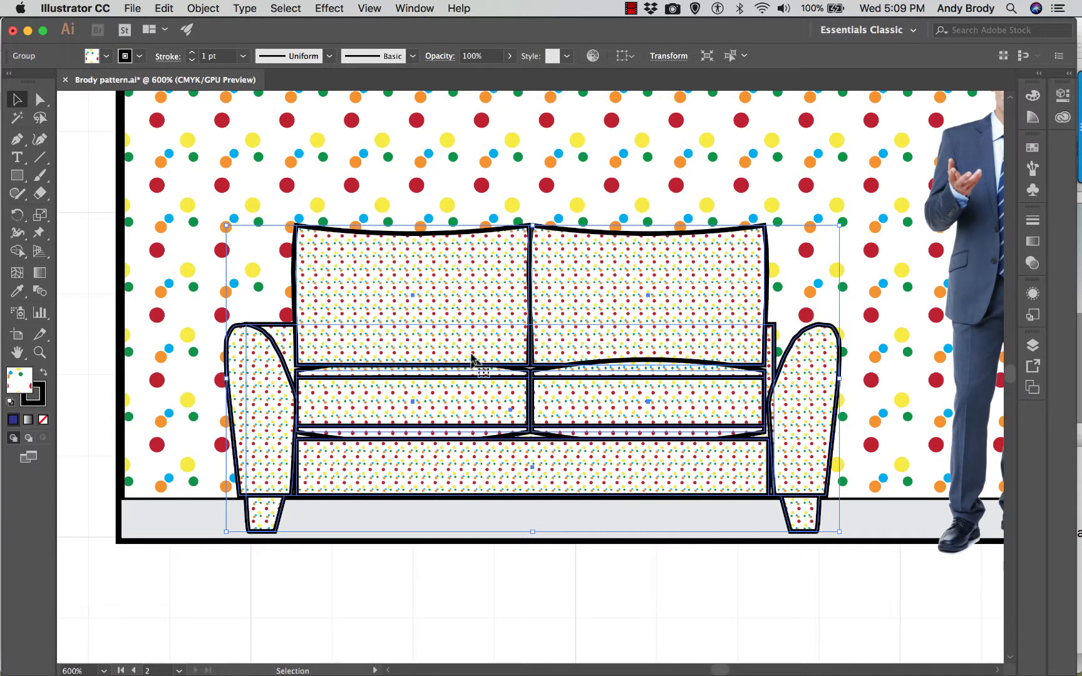
pyautogui.doubleClick(376, 285)
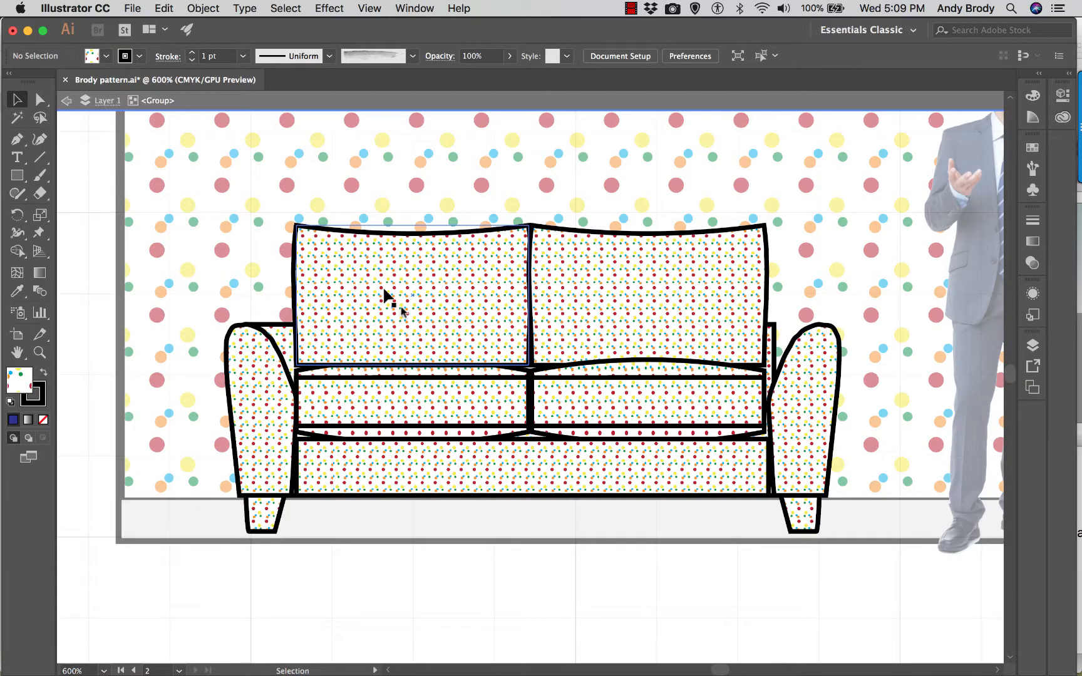
pyautogui.click(388, 464)
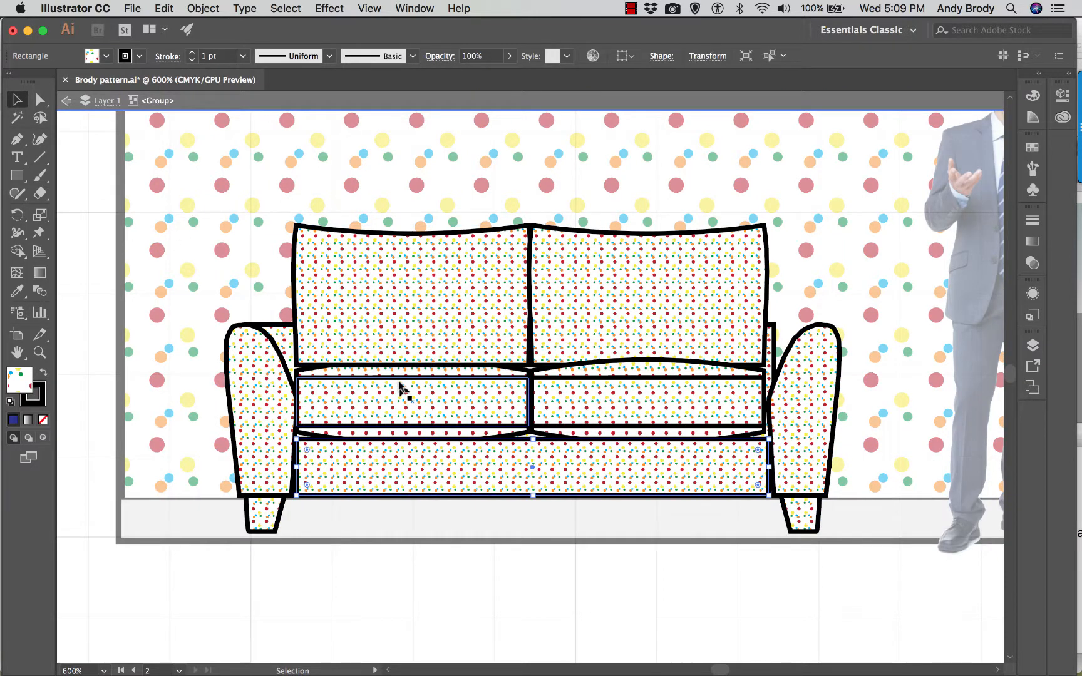
pyautogui.keyDown('shift'); pyautogui.click(820, 483); pyautogui.keyUp('shift')
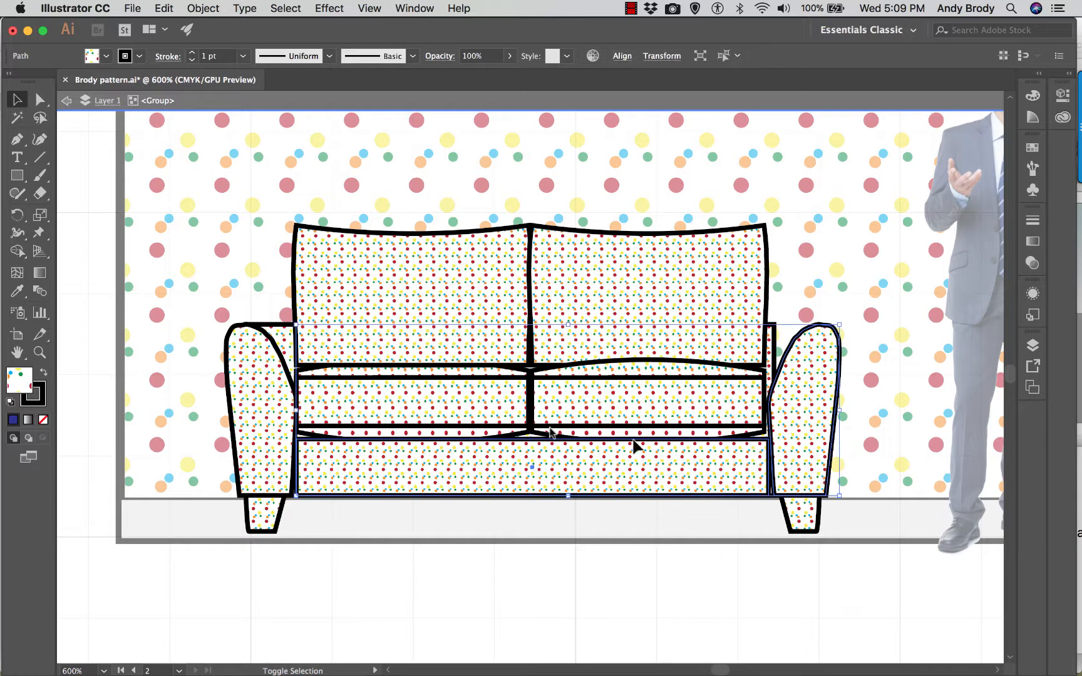
pyautogui.keyDown('shift'); pyautogui.click(286, 423); pyautogui.keyUp('shift')
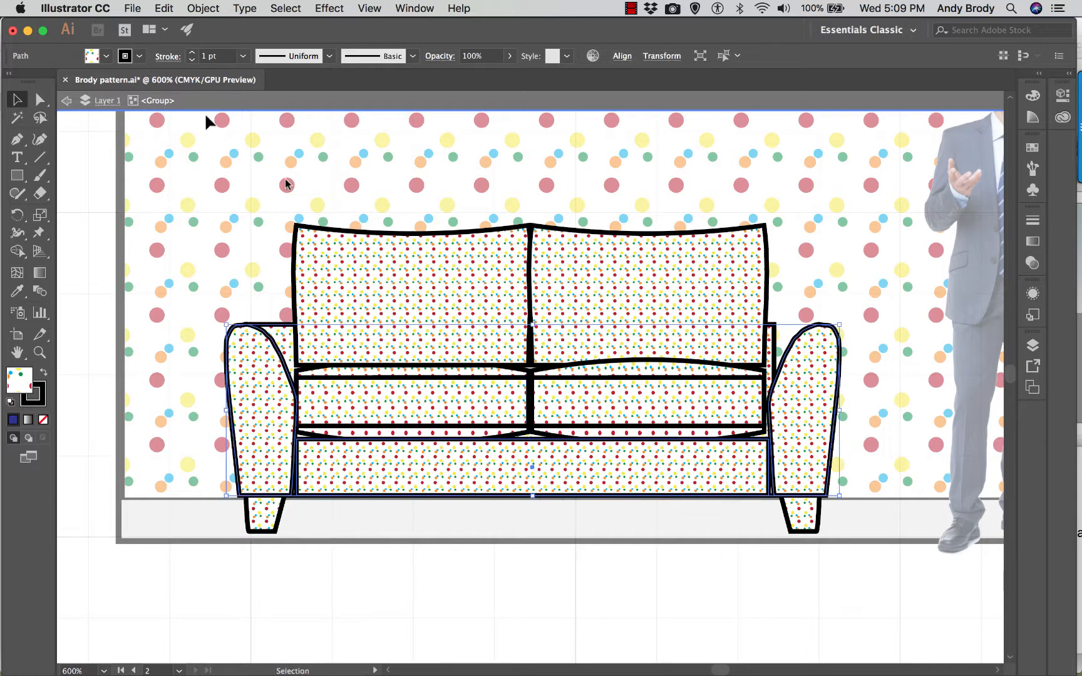
# - Start a Drop Shadow effect on the front panel and arms with its live preview turned on
pyautogui.click(330, 9)
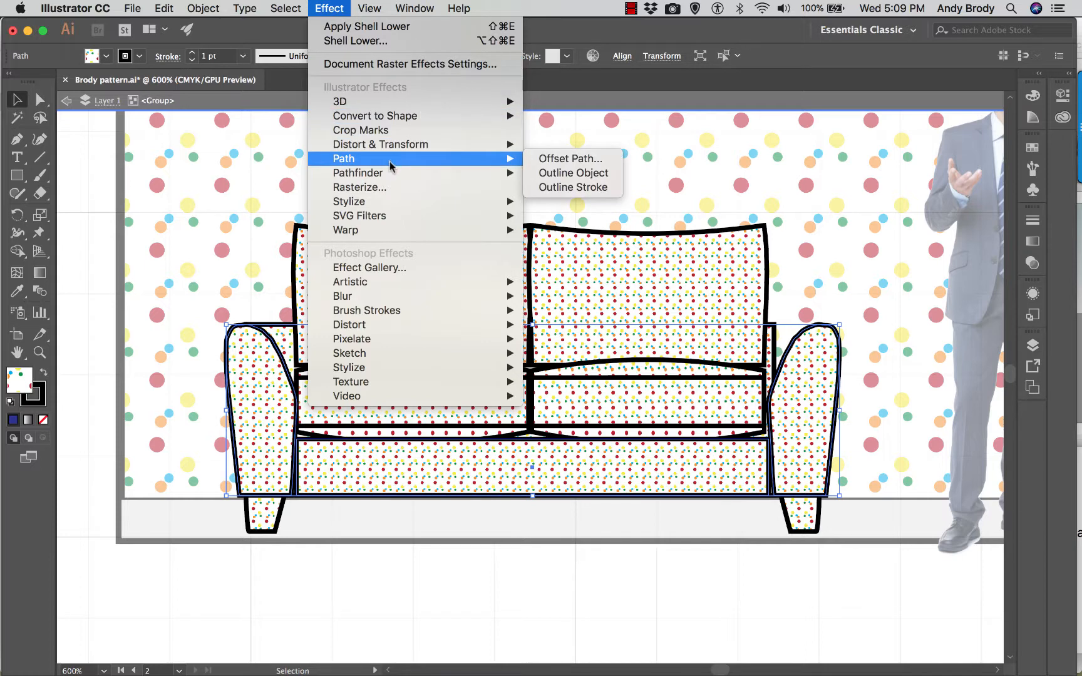
pyautogui.moveTo(394, 176)
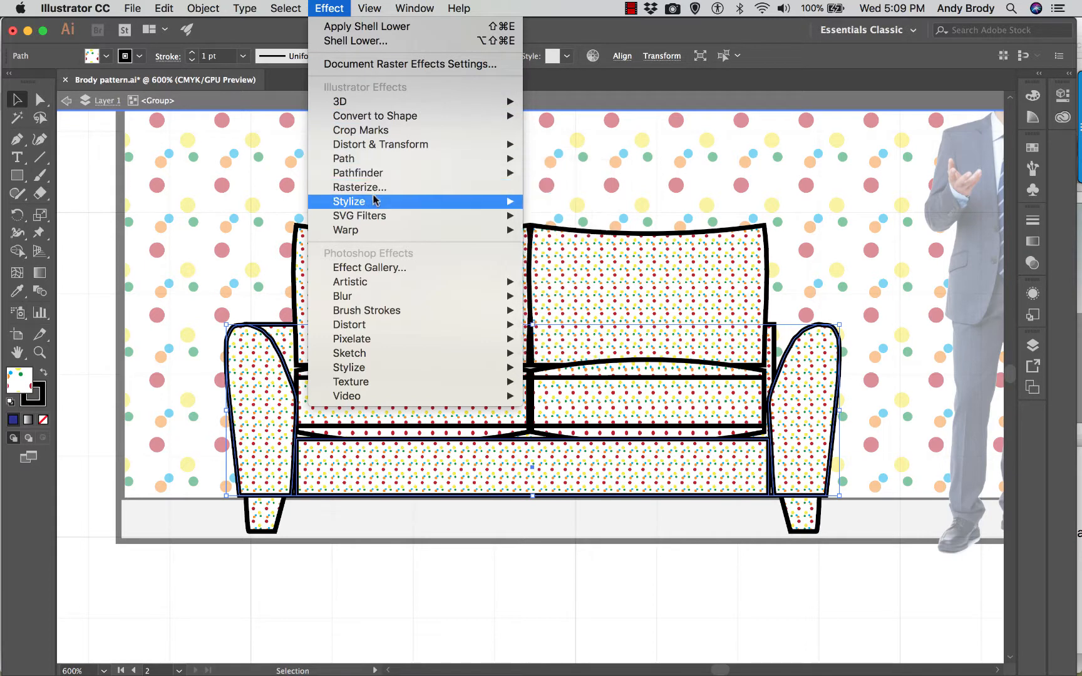
pyautogui.moveTo(377, 203)
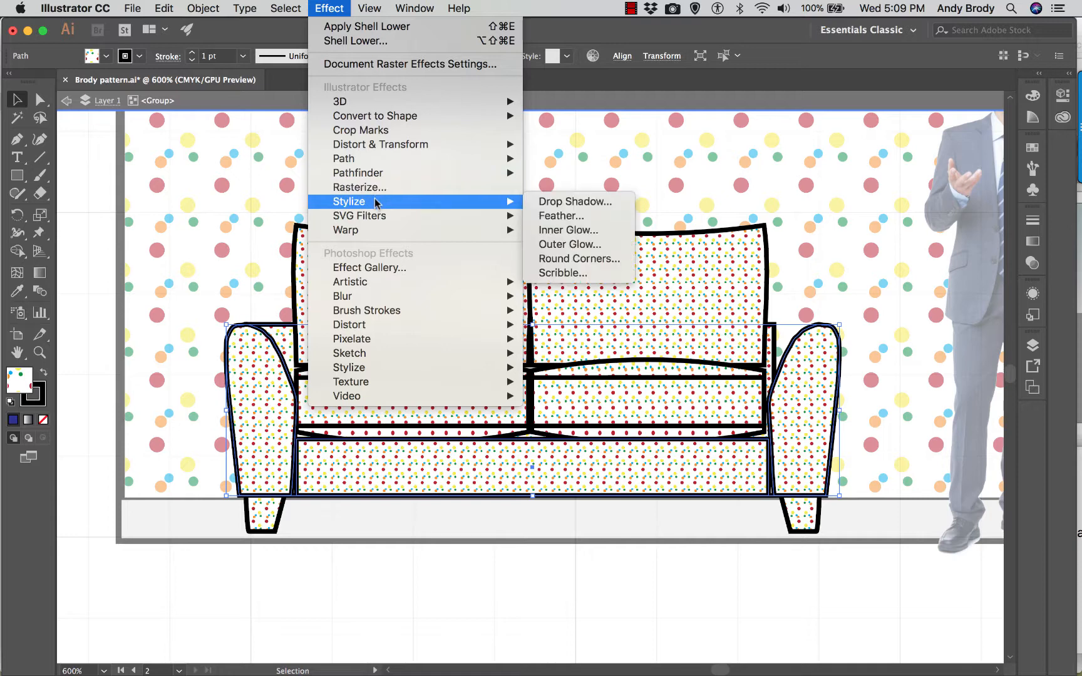
pyautogui.click(555, 202)
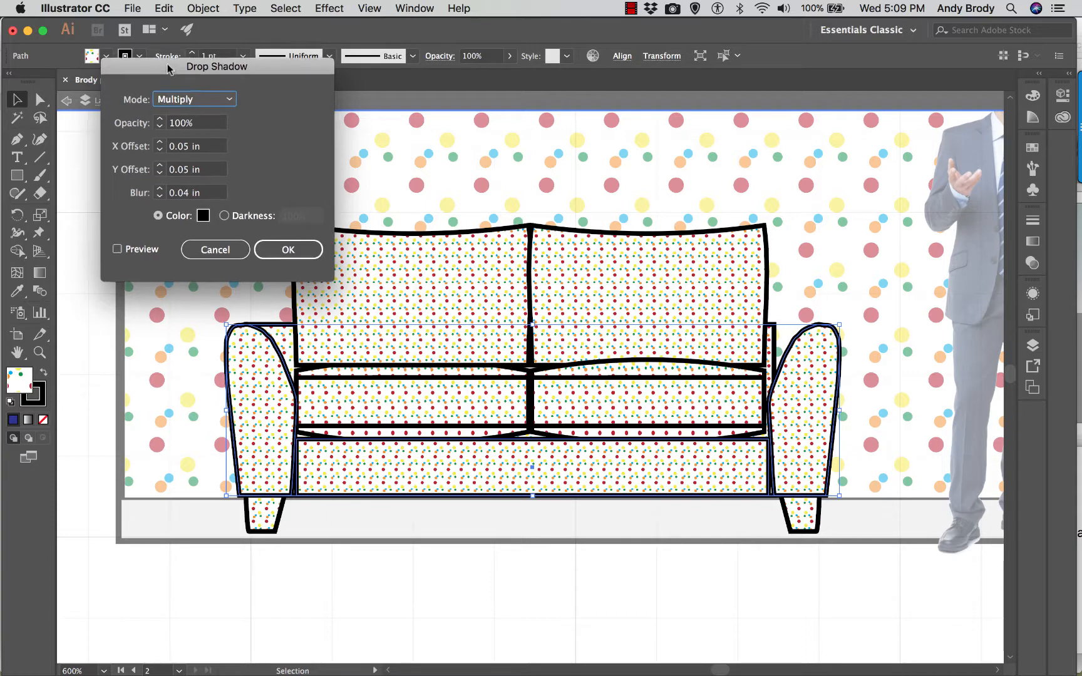
pyautogui.moveTo(169, 68); pyautogui.dragTo(124, 41)
pyautogui.click(72, 222)
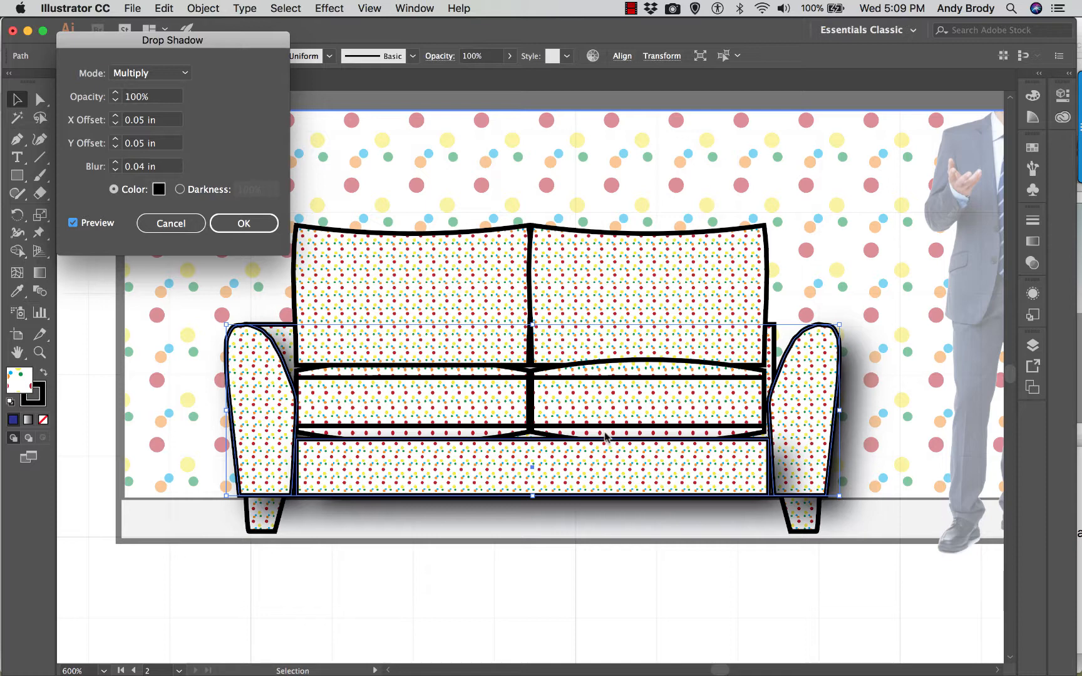
# - Set the drop shadow's X and Y offsets to 0.07 in each
pyautogui.click(166, 97)
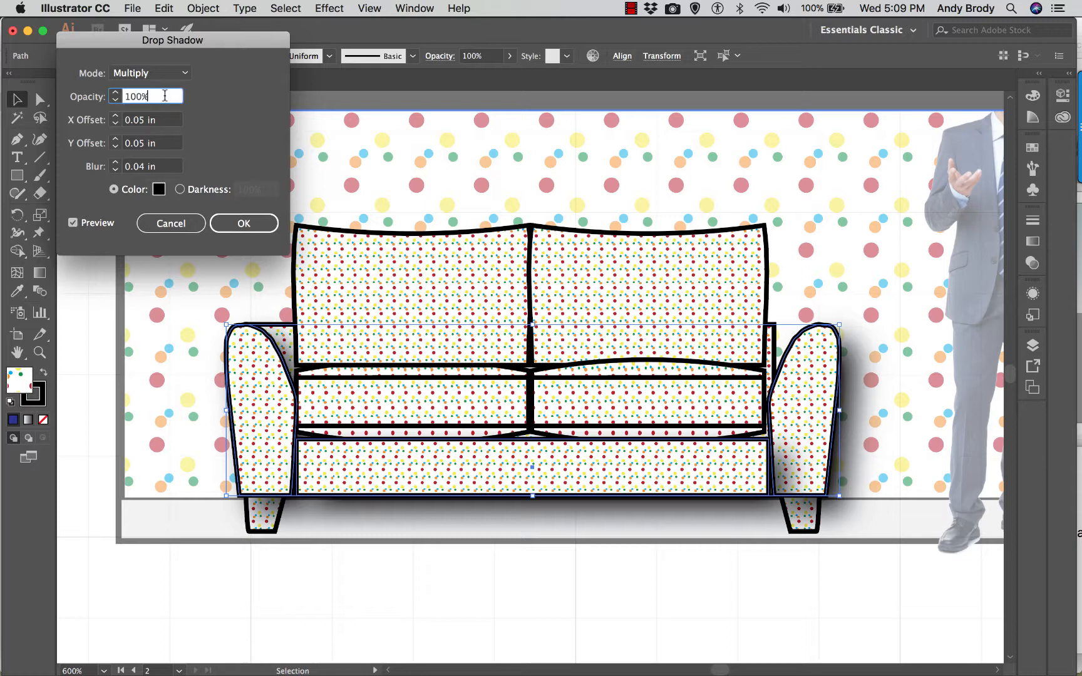
pyautogui.click(143, 119)
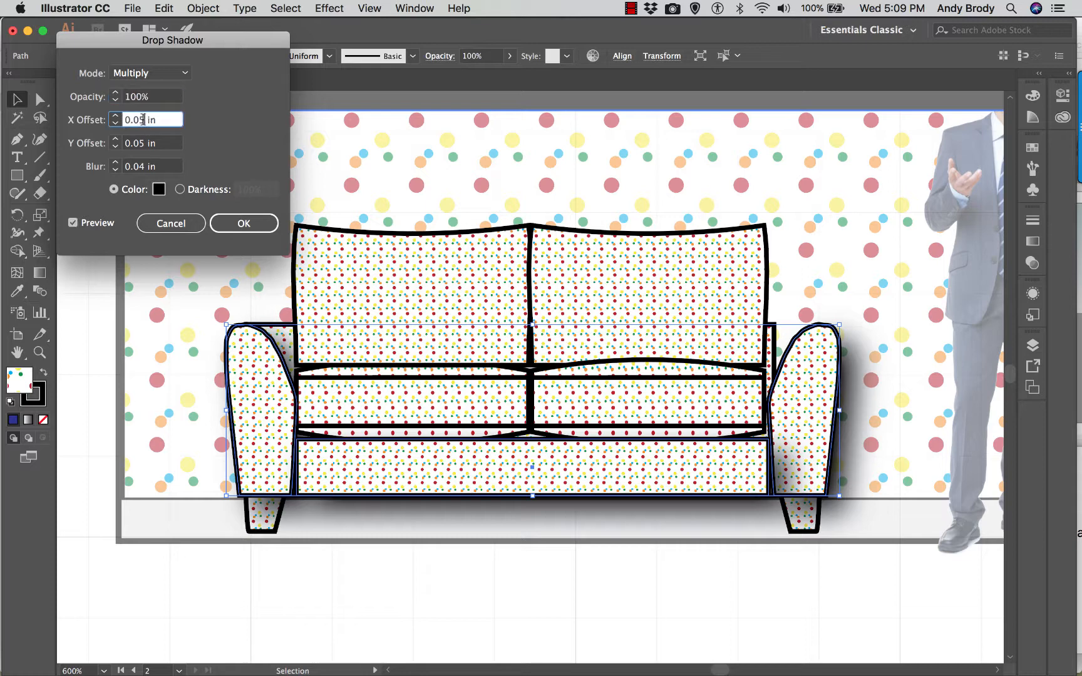
pyautogui.press('BackSpace')
pyautogui.write('6')
pyautogui.click(142, 143)
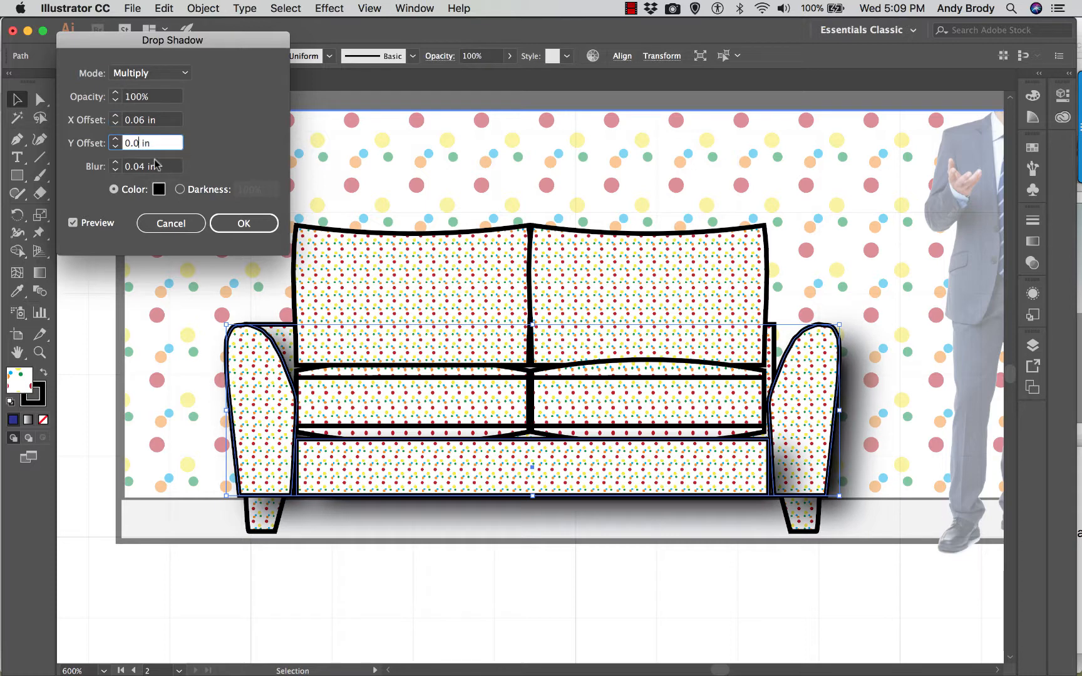
pyautogui.press('BackSpace')
pyautogui.click(149, 122)
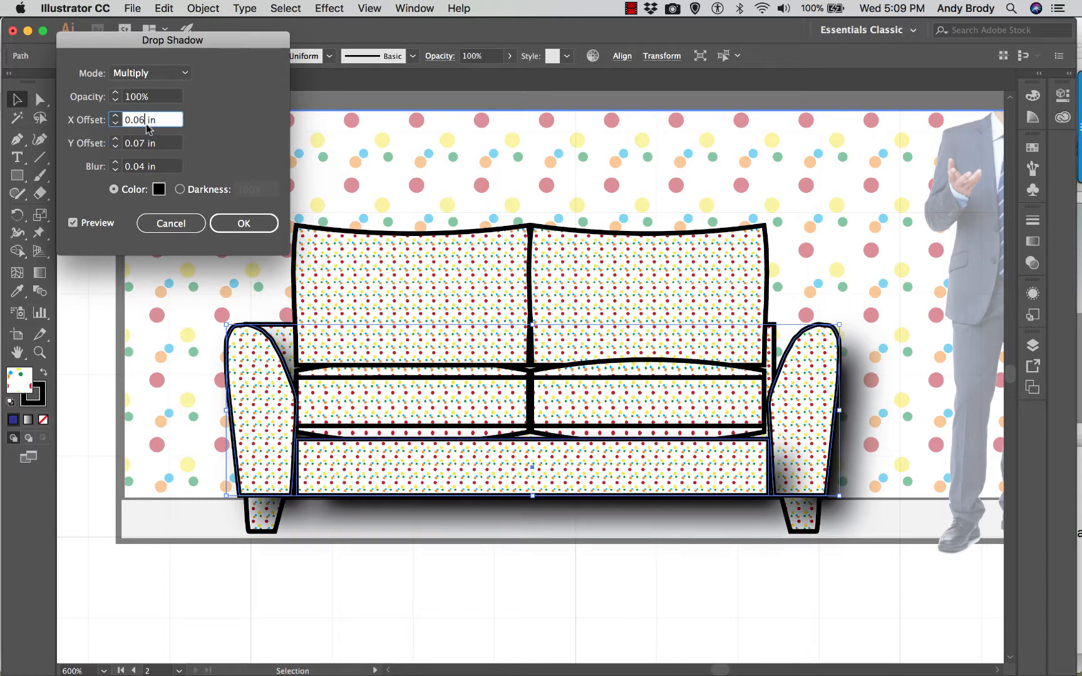
pyautogui.press('BackSpace')
pyautogui.write('7')
# - Try a blur of 0.08 in for the drop shadow
pyautogui.click(148, 167)
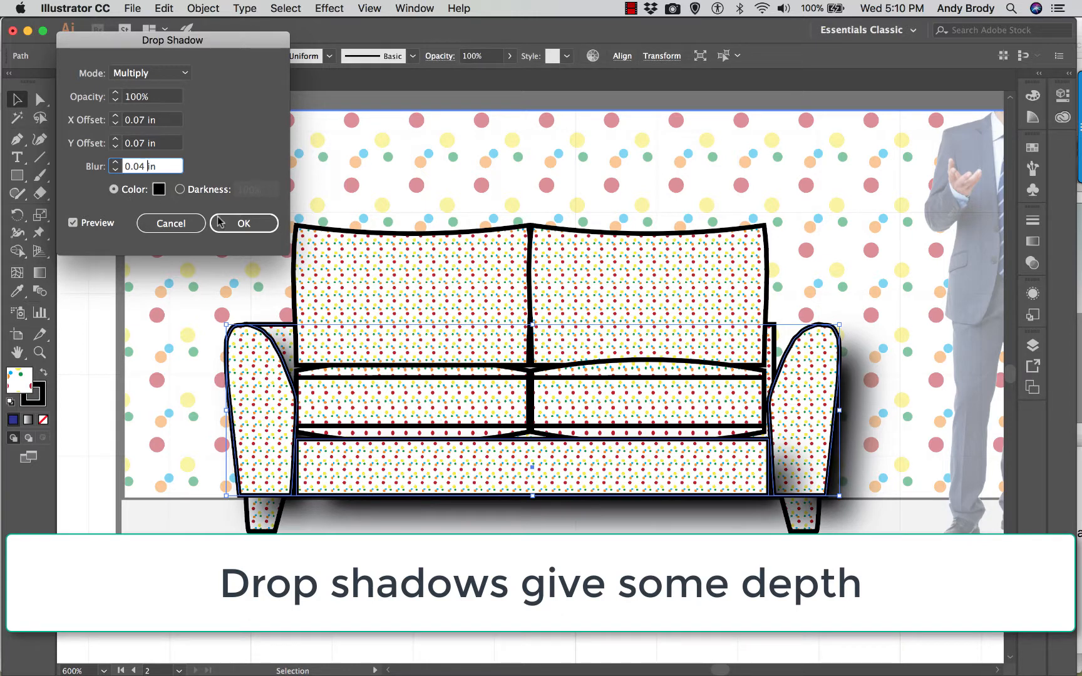
pyautogui.press('BackSpace')
pyautogui.write('8')
pyautogui.click(143, 142)
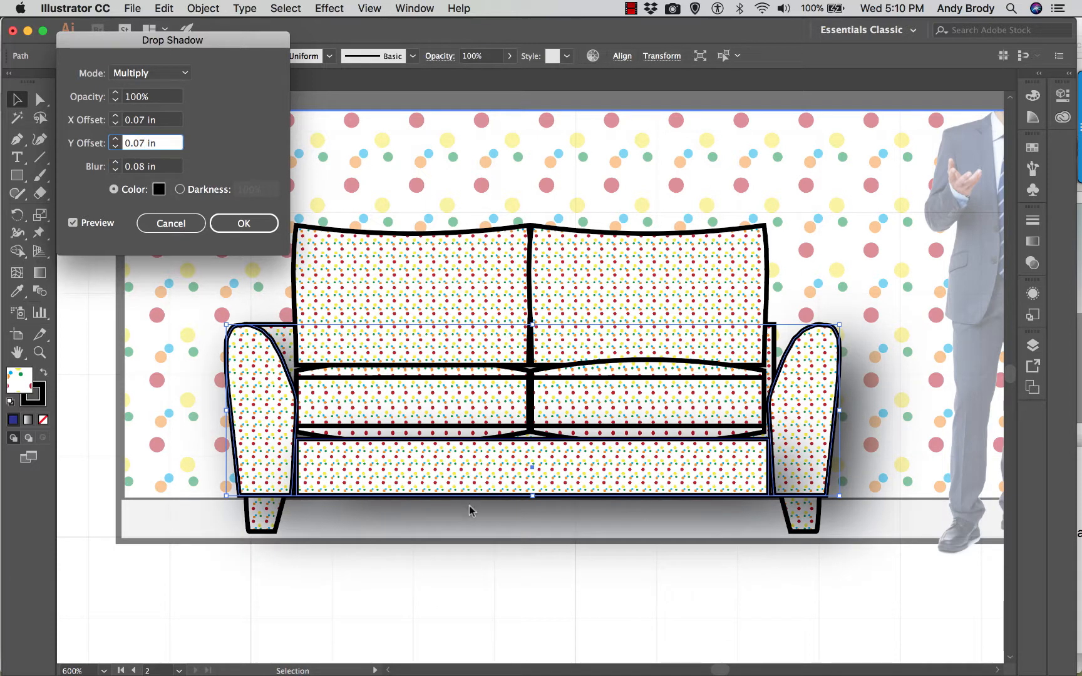
# - Set the drop shadow's blur to 0.04 in and apply the effect
pyautogui.click(143, 167)
pyautogui.press('BackSpace')
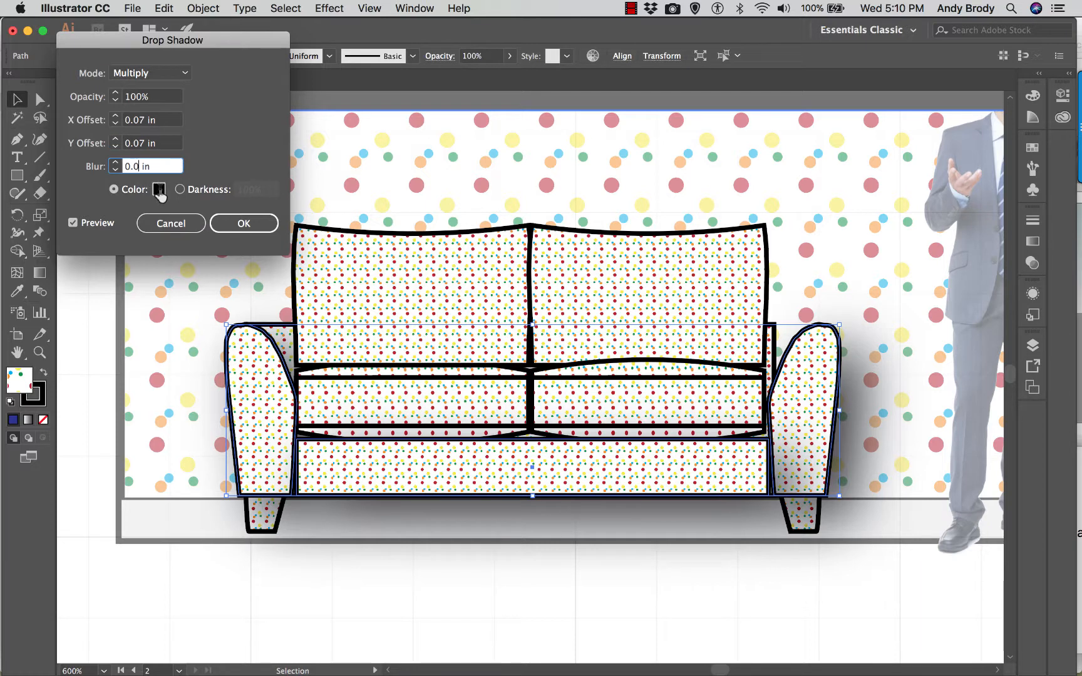
pyautogui.write('4')
pyautogui.click(243, 223)
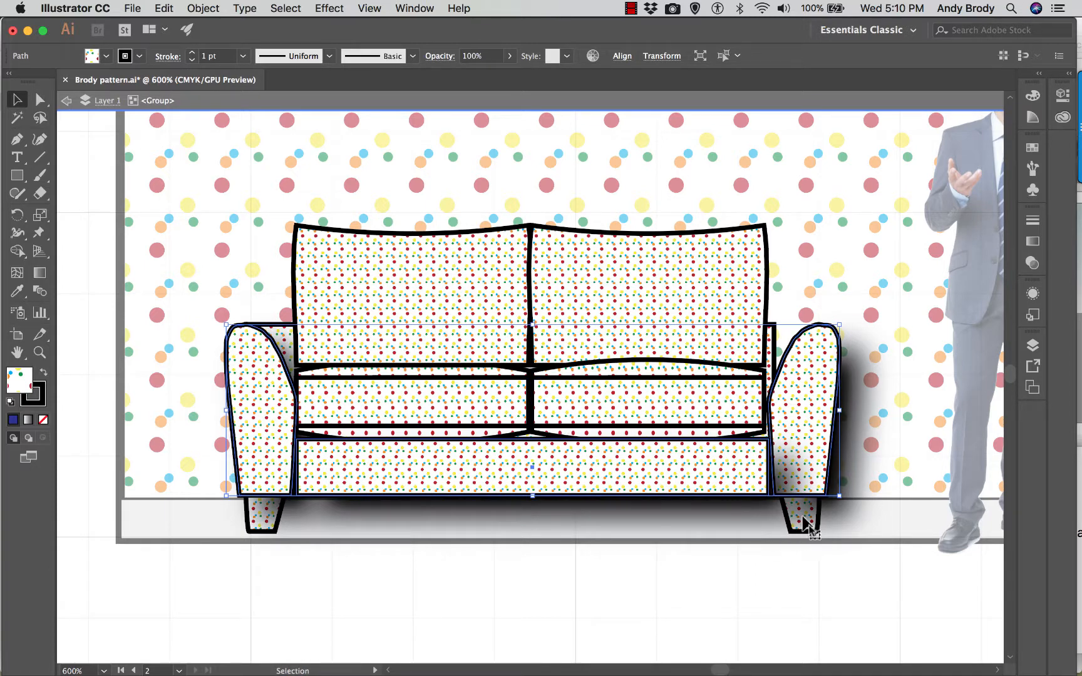
# - Exit the love seat's isolation, shift the group down slightly so its legs stand on the elevation's floor line, and deselect it
pyautogui.press('a')
pyautogui.press('super+minus')
pyautogui.press('super+minus')
pyautogui.press('super+minus')
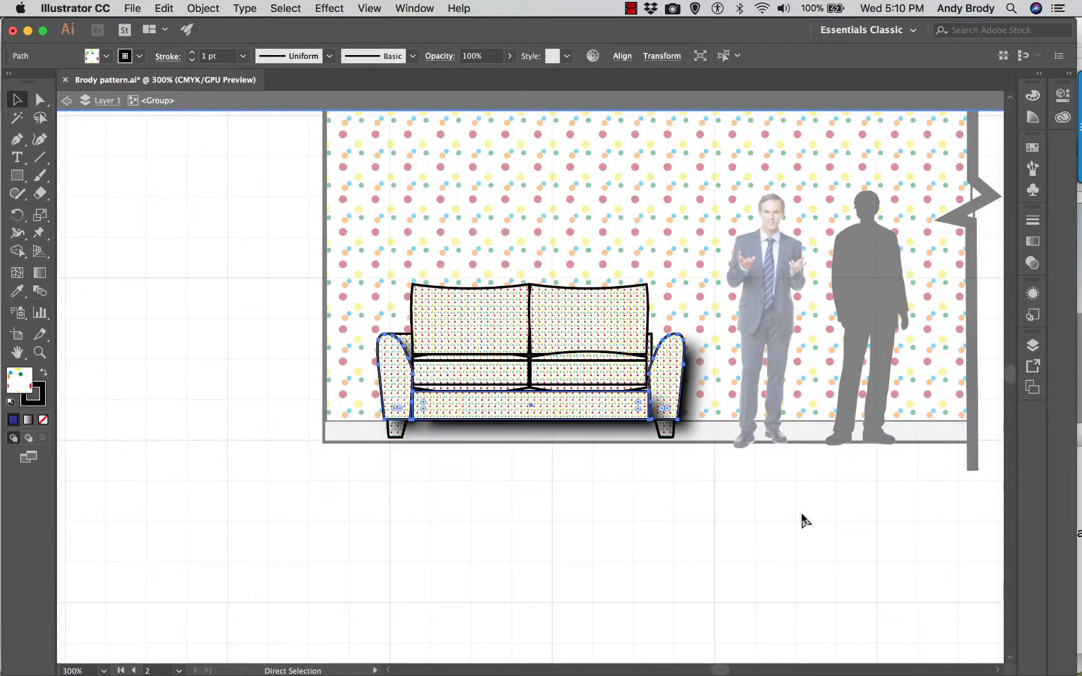
pyautogui.click(699, 57)
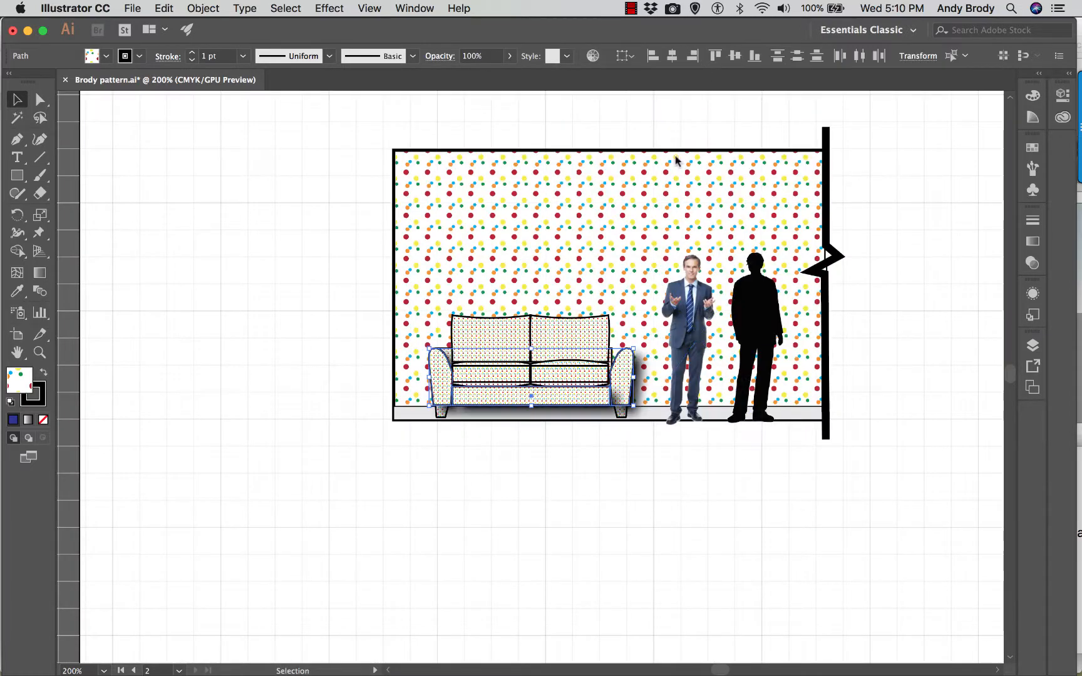
pyautogui.click(754, 553)
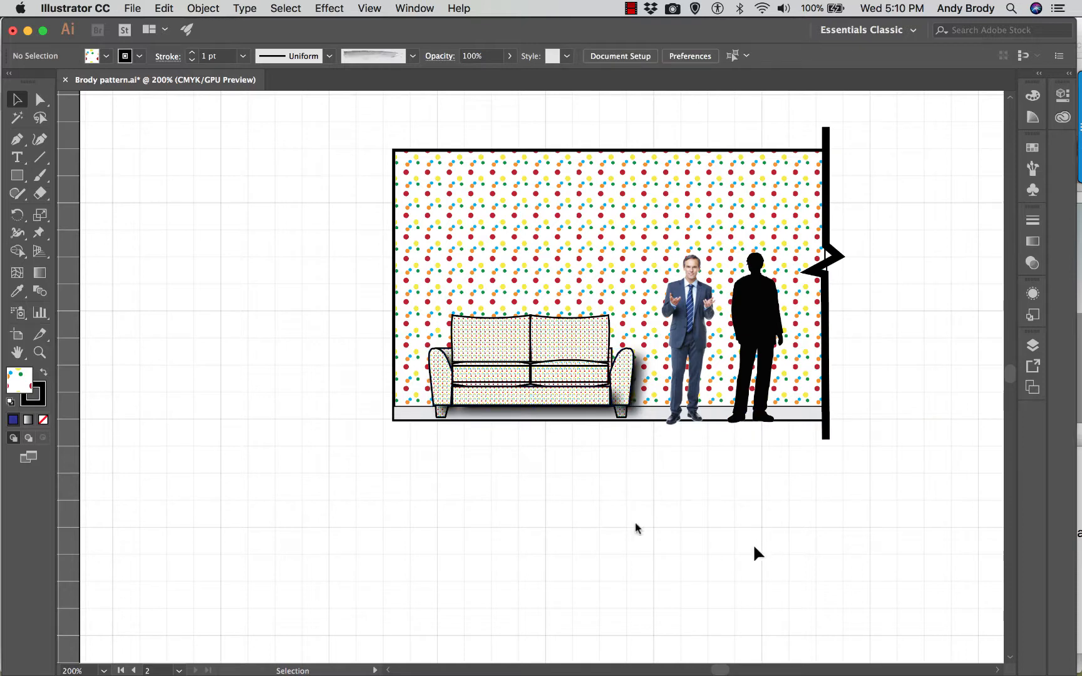
pyautogui.click(517, 387)
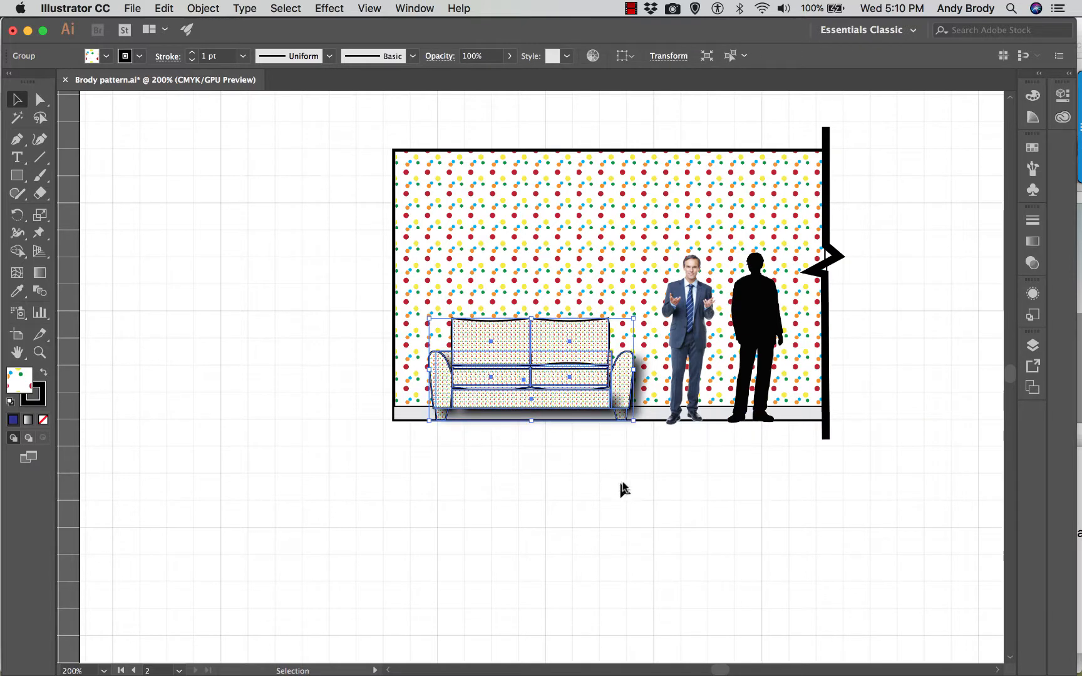
pyautogui.click(788, 546)
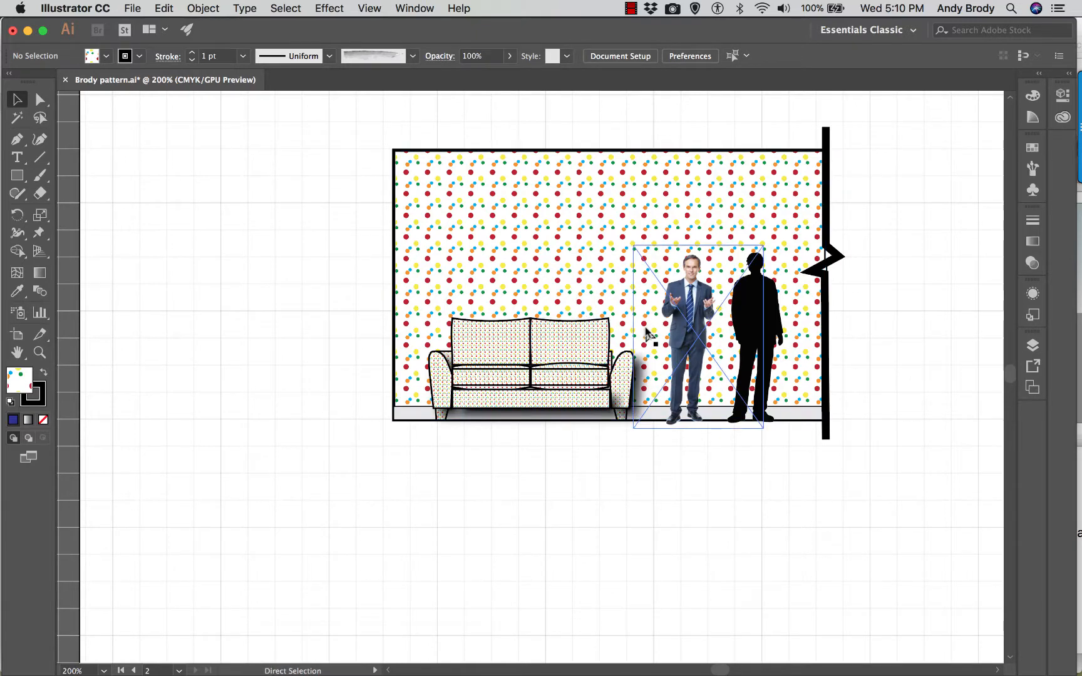
pyautogui.press('super+minus')
pyautogui.scroll(-1, 591, 269)
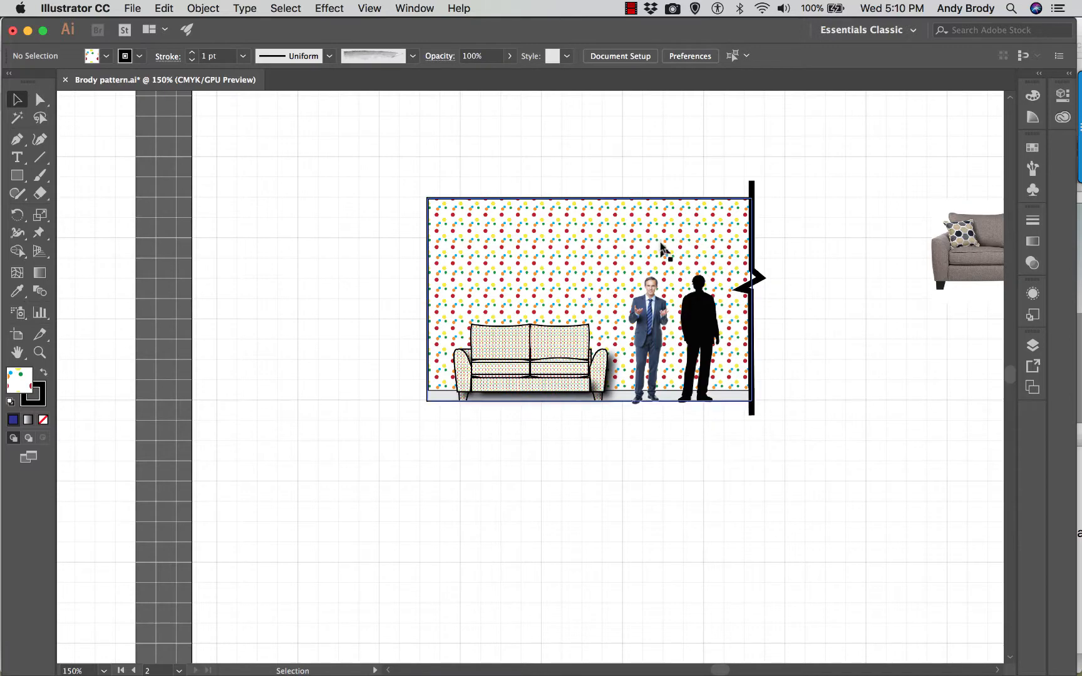
pyautogui.press('super+plus')
pyautogui.press('super+plus')
pyautogui.scroll(5, 683, 262)
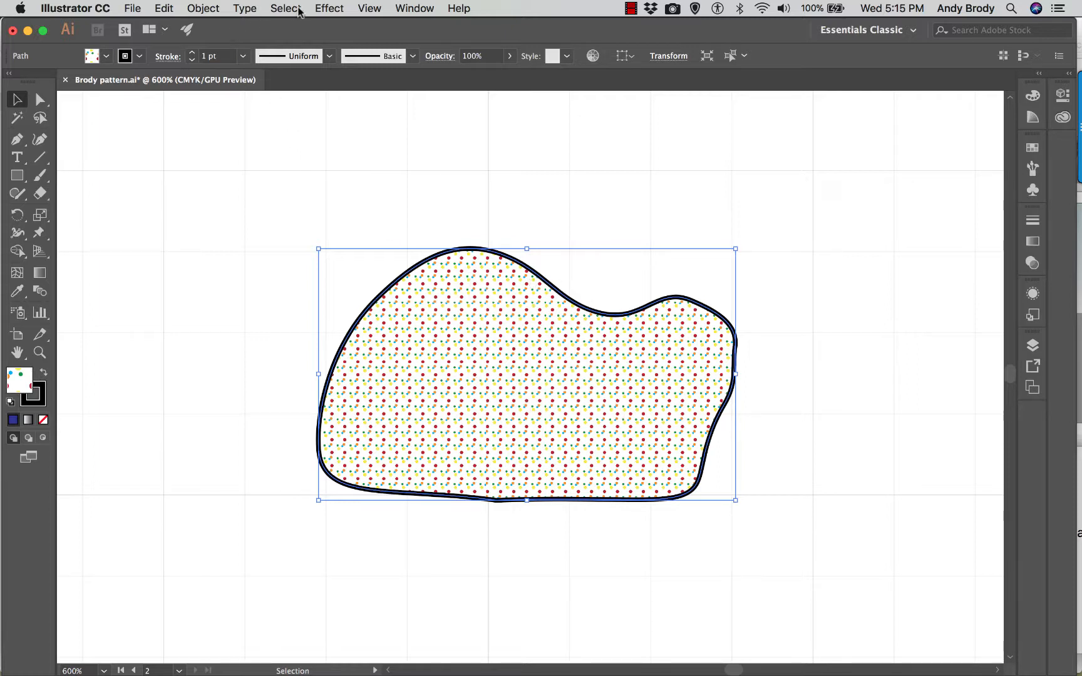
pyautogui.click(329, 8)
pyautogui.moveTo(382, 231)
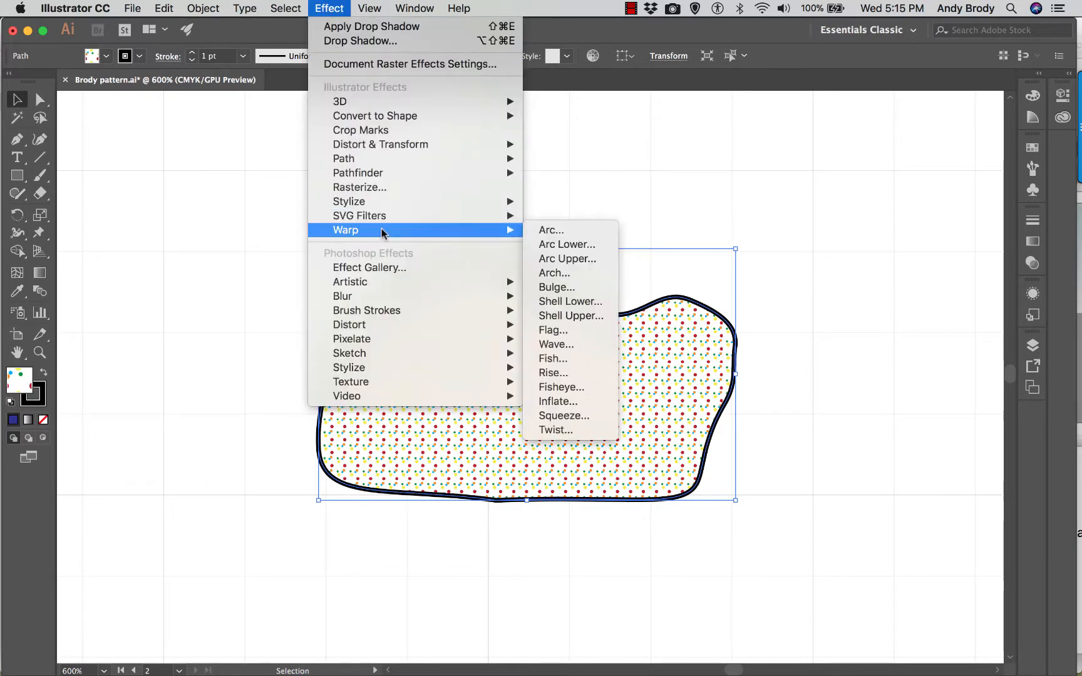
pyautogui.click(241, 194)
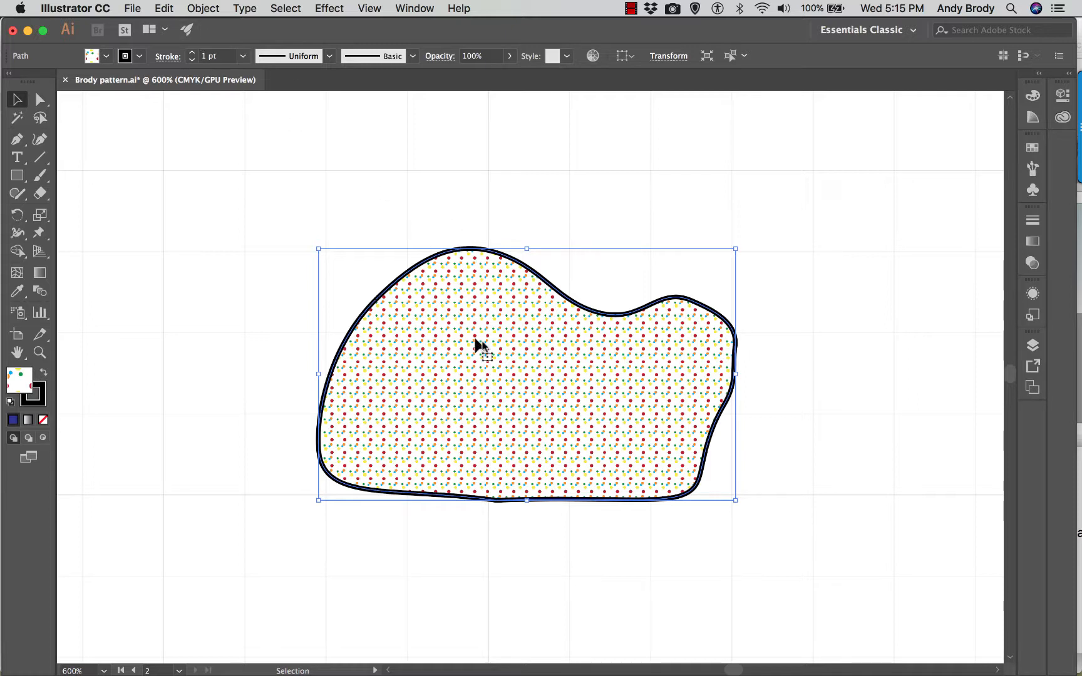
# - Rasterize the patterned freeform shape in CMYK at 600 ppi with a transparent background
pyautogui.click(204, 8)
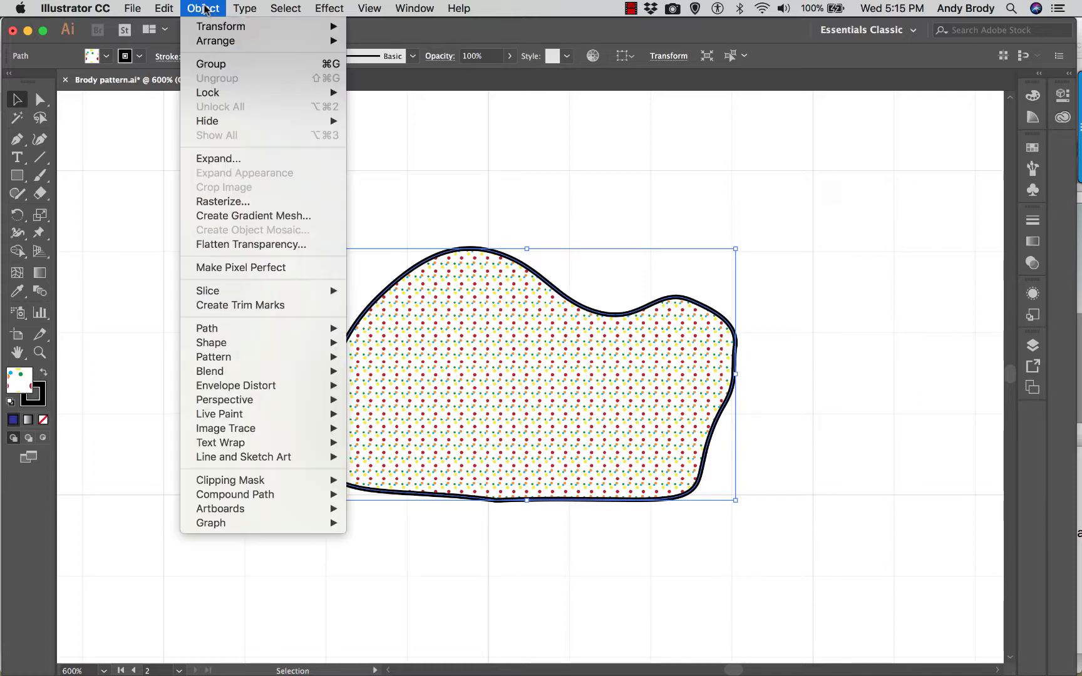
pyautogui.click(232, 200)
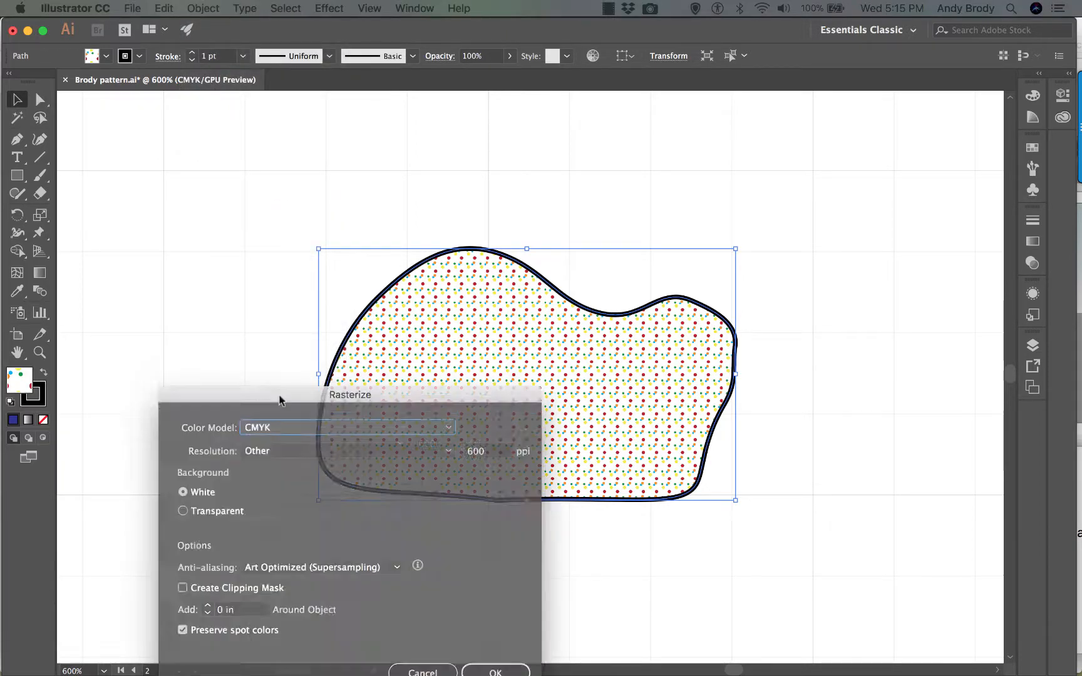
pyautogui.moveTo(279, 396); pyautogui.dragTo(233, 151)
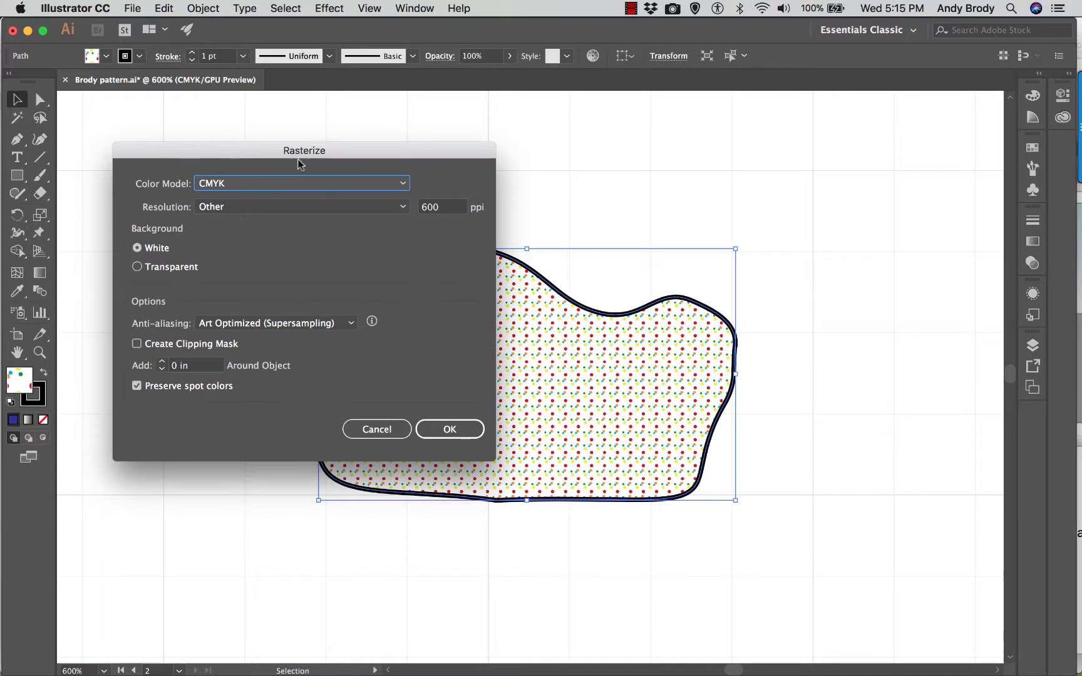
pyautogui.click(344, 208)
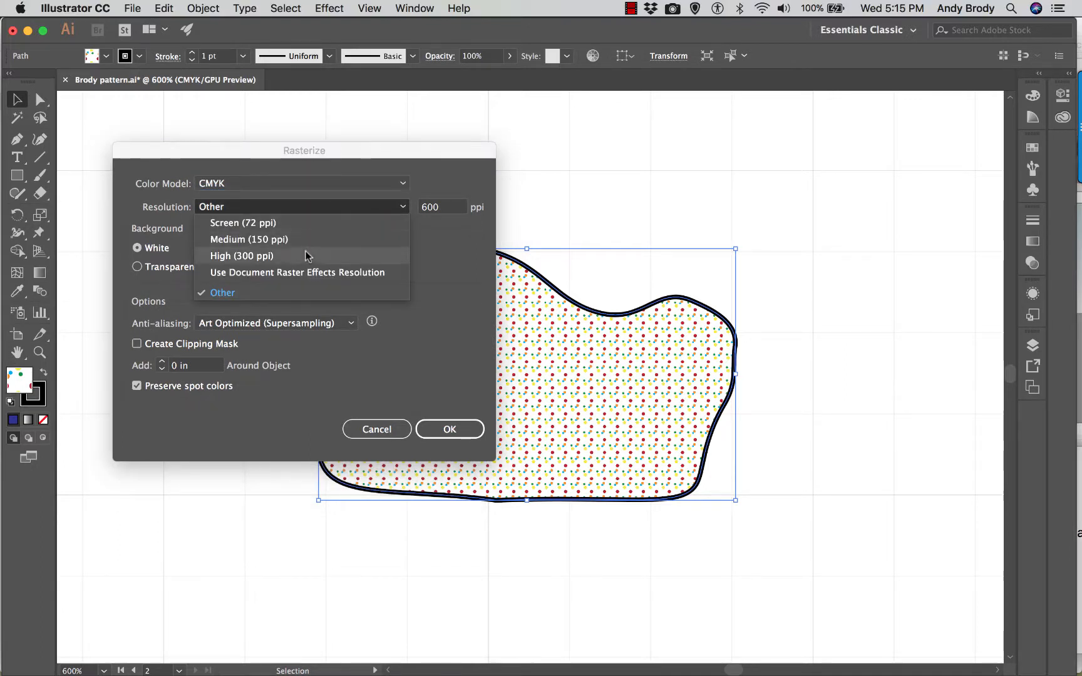
pyautogui.click(267, 205)
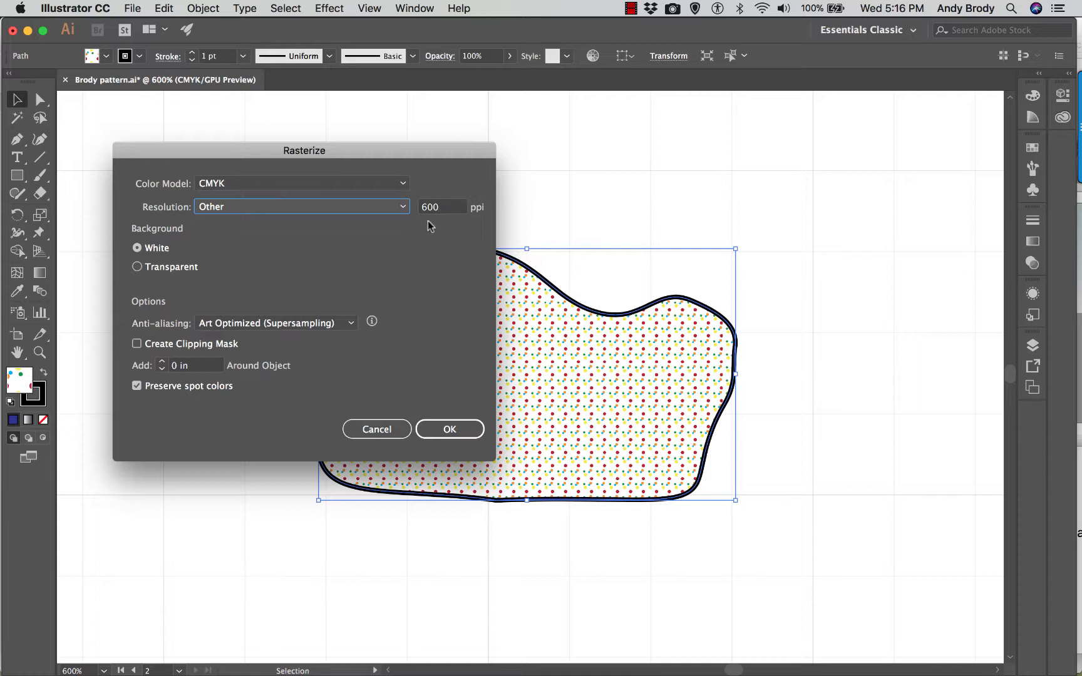
pyautogui.click(138, 268)
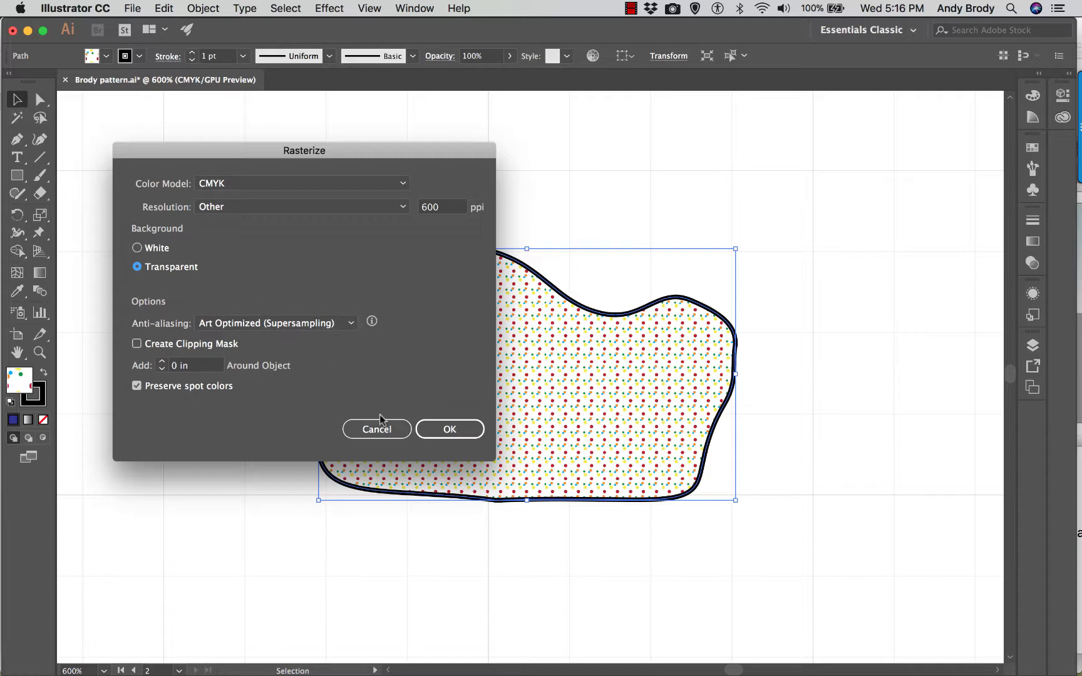
pyautogui.click(450, 429)
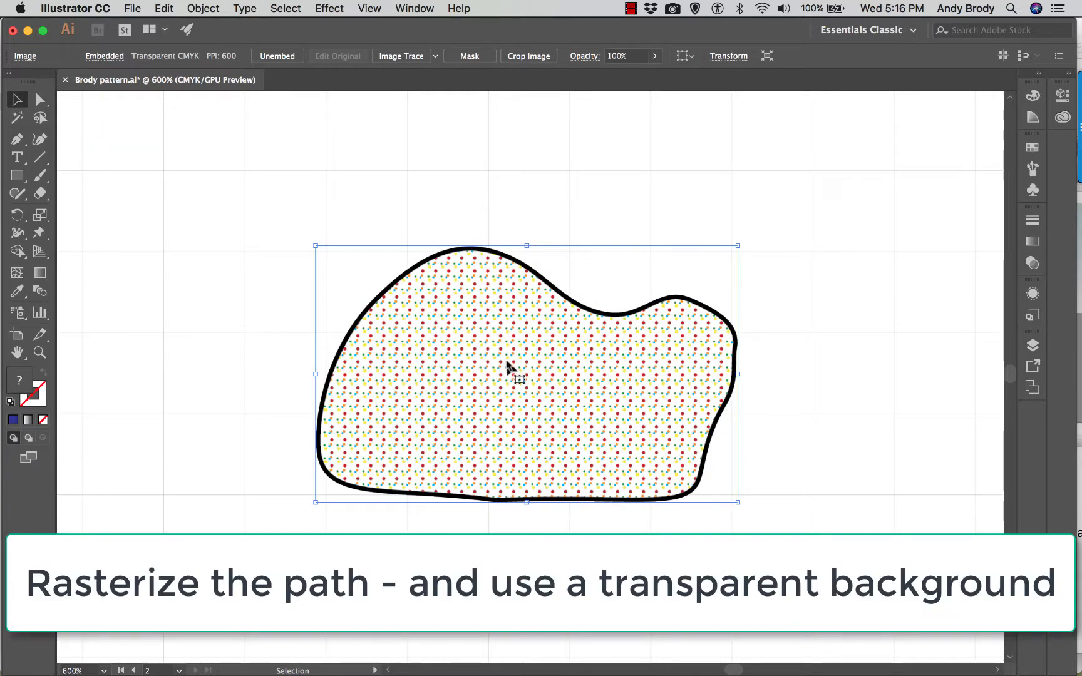
# - Examine the dots and outline of the rasterized shape at high magnification
pyautogui.press('a')
pyautogui.press('super+equal')
pyautogui.press('super+equal')
pyautogui.press('super+equal')
pyautogui.press('super+equal')
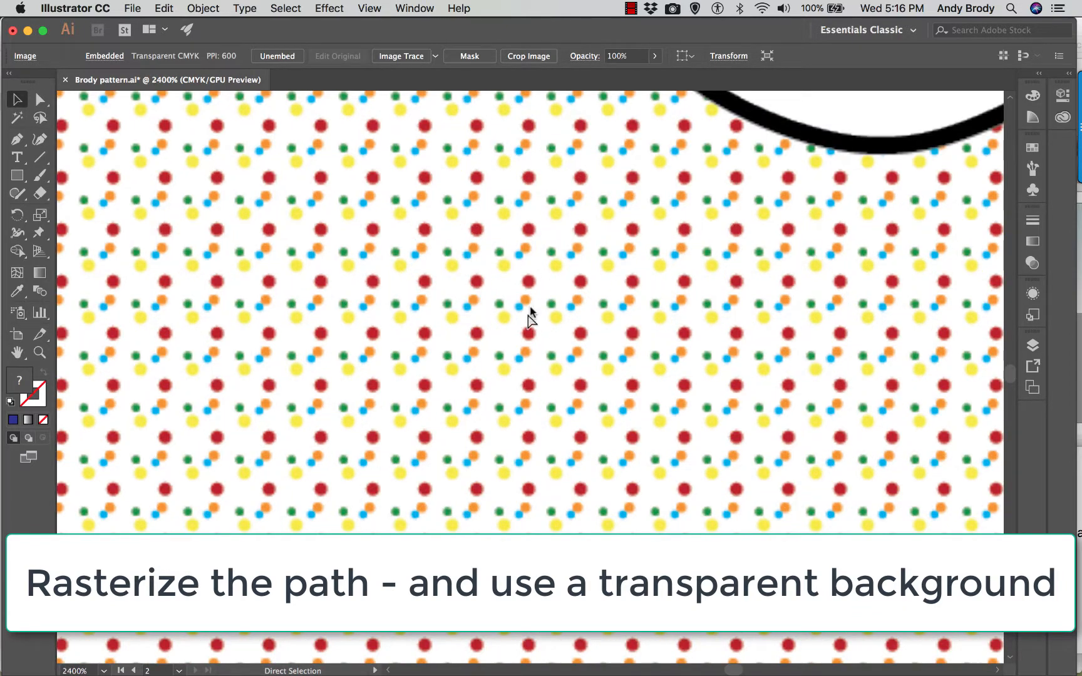
pyautogui.press('super+minus')
pyautogui.press('super+minus')
pyautogui.press('super+minus')
pyautogui.press('super+minus')
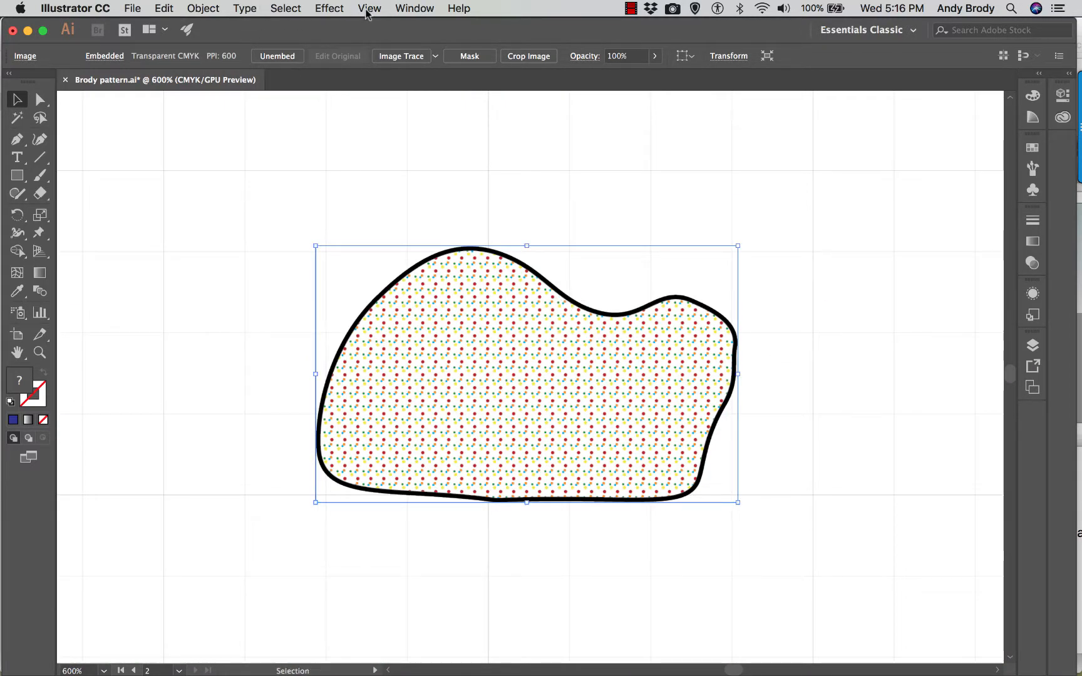
# - Apply a Fisheye warp to the rasterized shape with a 45% bend and -4% vertical distortion
pyautogui.click(319, 9)
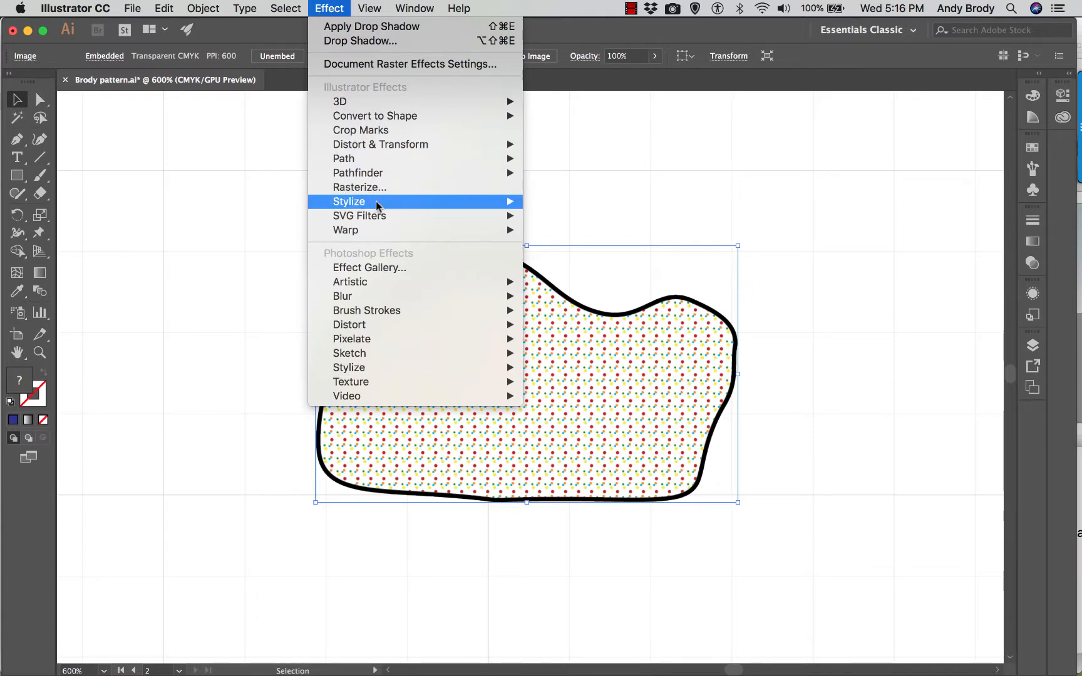
pyautogui.moveTo(380, 230)
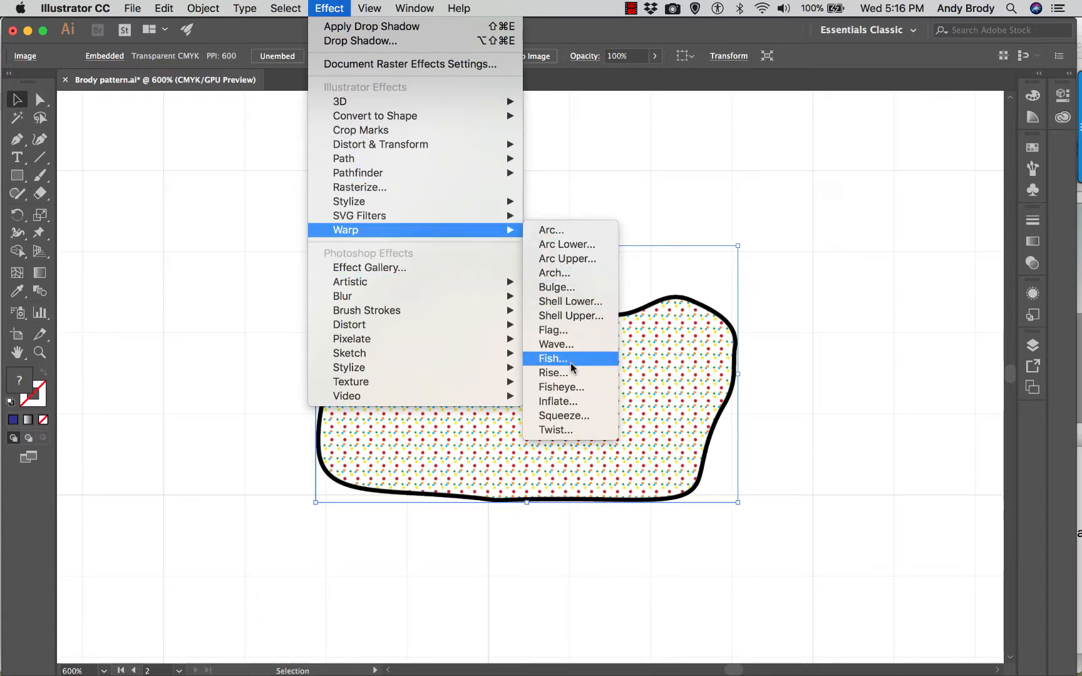
pyautogui.click(567, 387)
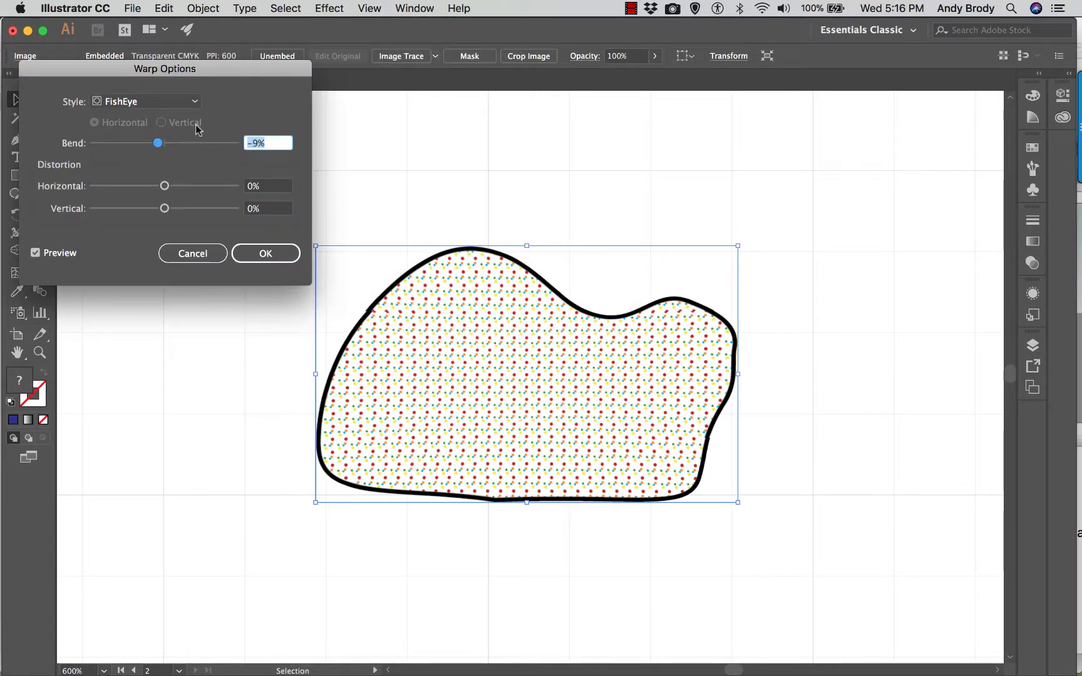
pyautogui.moveTo(173, 70); pyautogui.dragTo(219, 86)
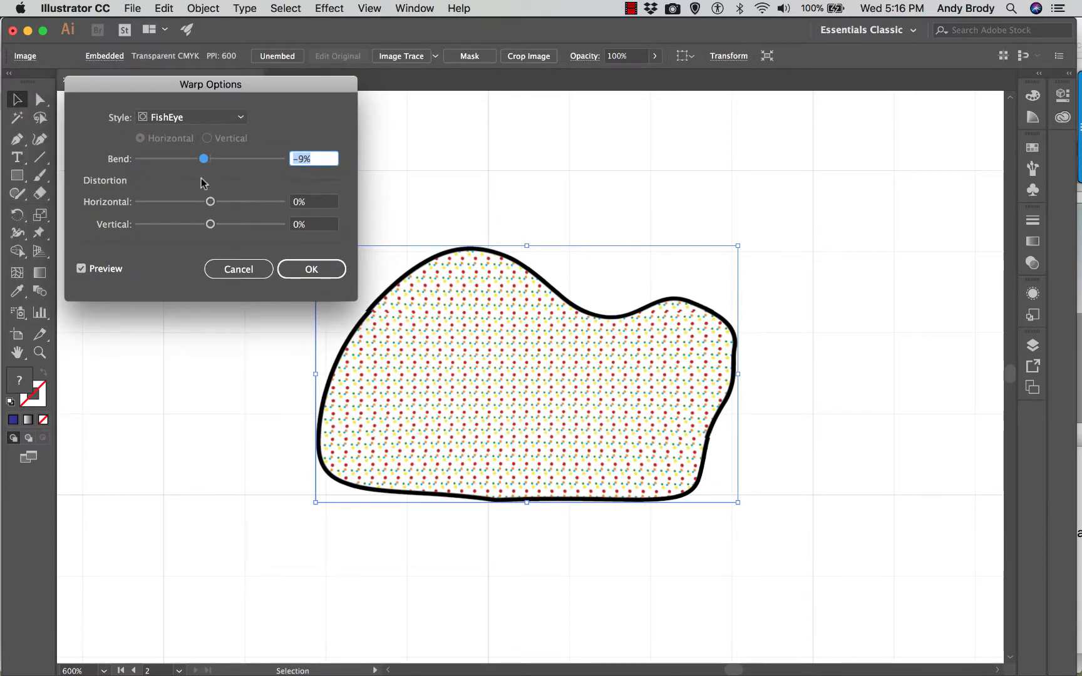
pyautogui.moveTo(208, 168); pyautogui.dragTo(241, 160)
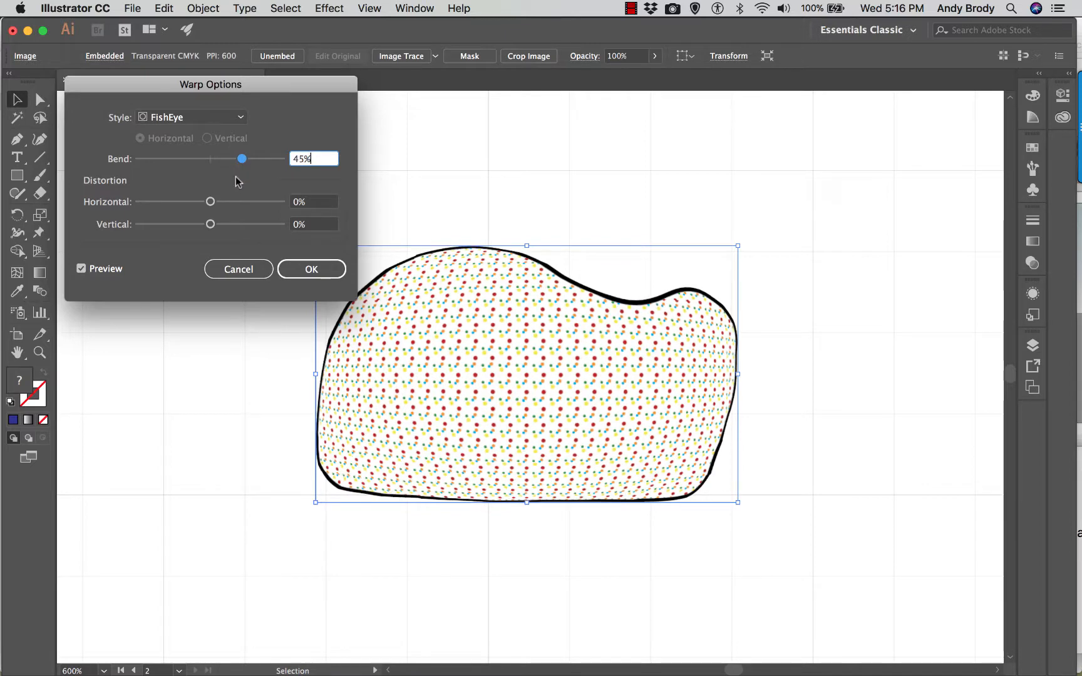
pyautogui.moveTo(215, 228); pyautogui.dragTo(208, 225)
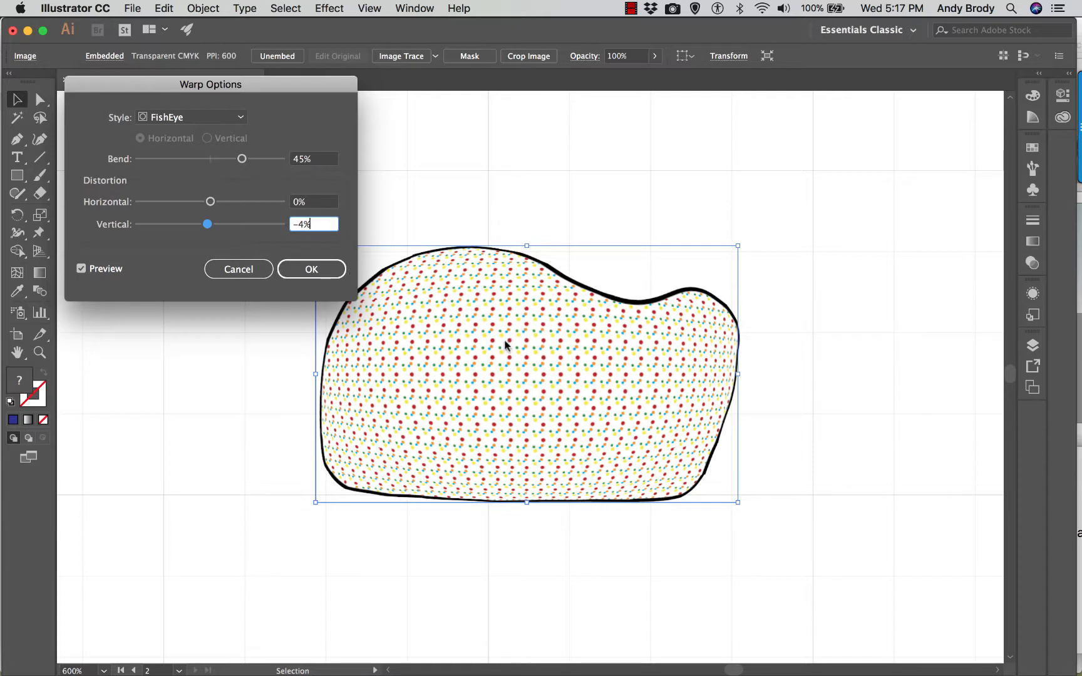
pyautogui.click(323, 271)
pyautogui.click(367, 222)
pyautogui.click(435, 289)
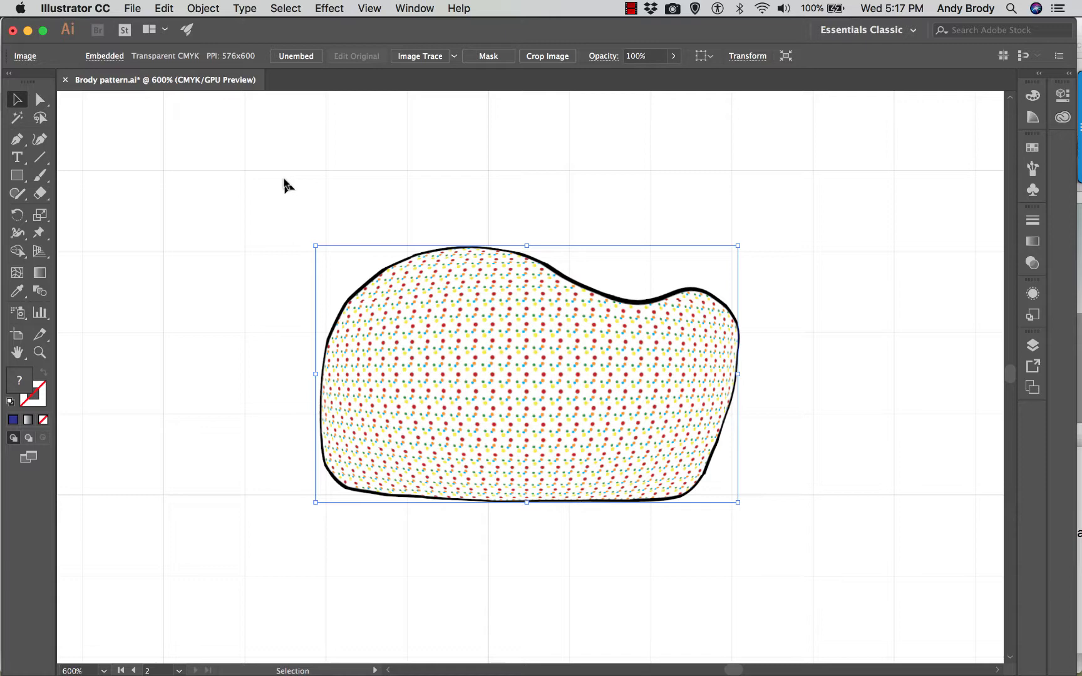
# - Start a drop shadow on the warped shape with preview on and an X offset of 0 in
pyautogui.click(326, 8)
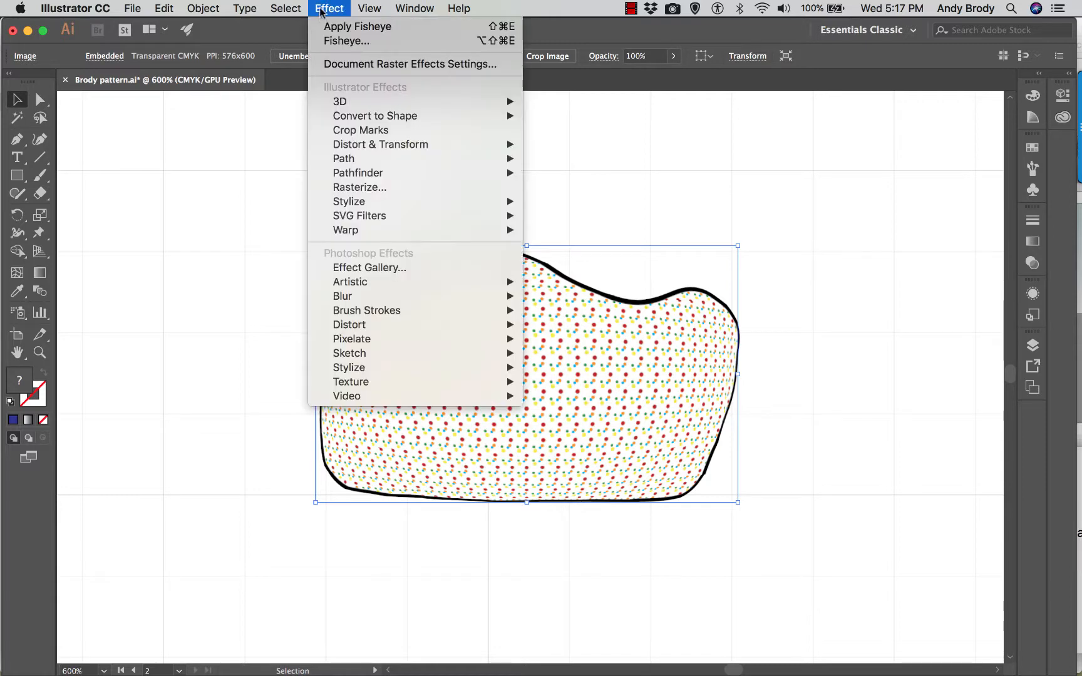
pyautogui.moveTo(369, 203)
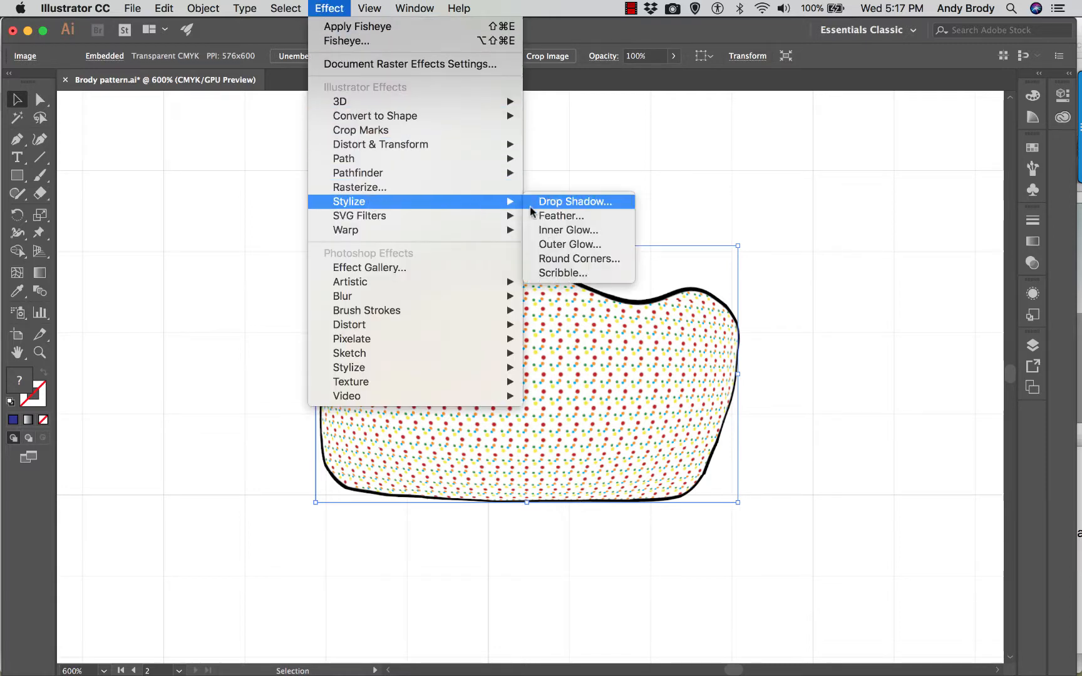
pyautogui.click(558, 202)
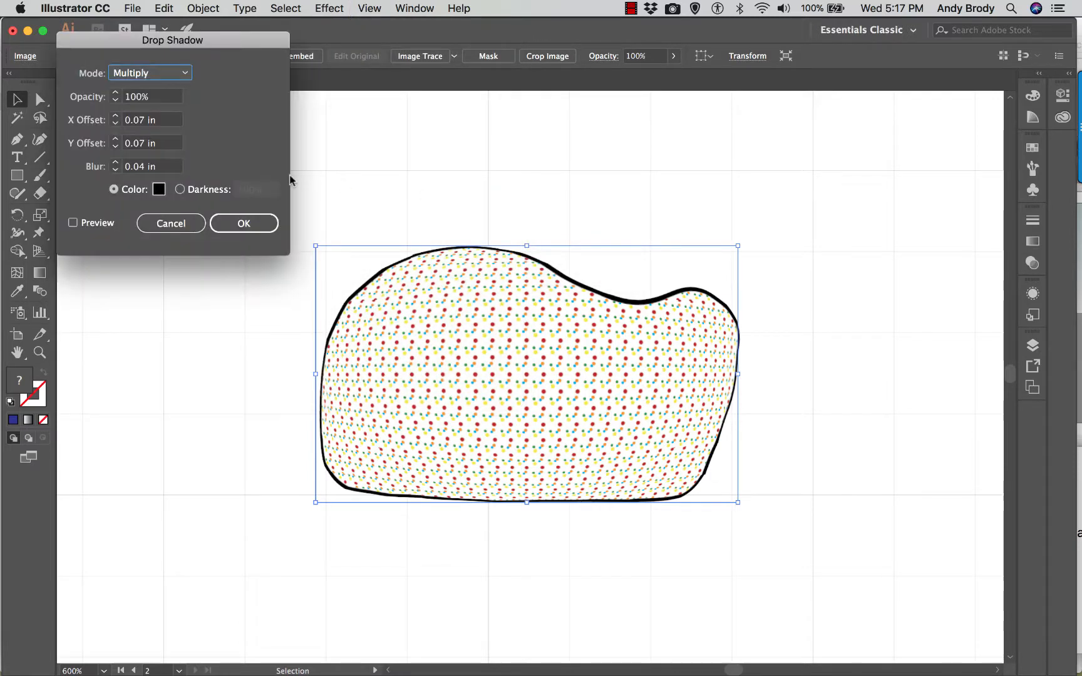
pyautogui.click(72, 223)
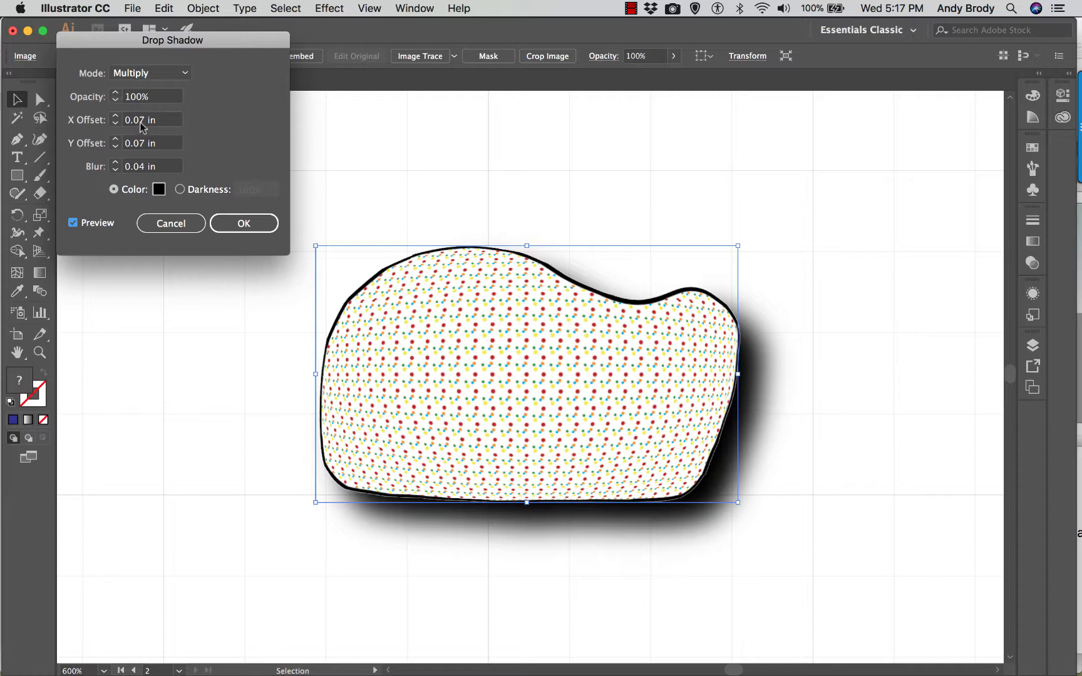
pyautogui.click(141, 123)
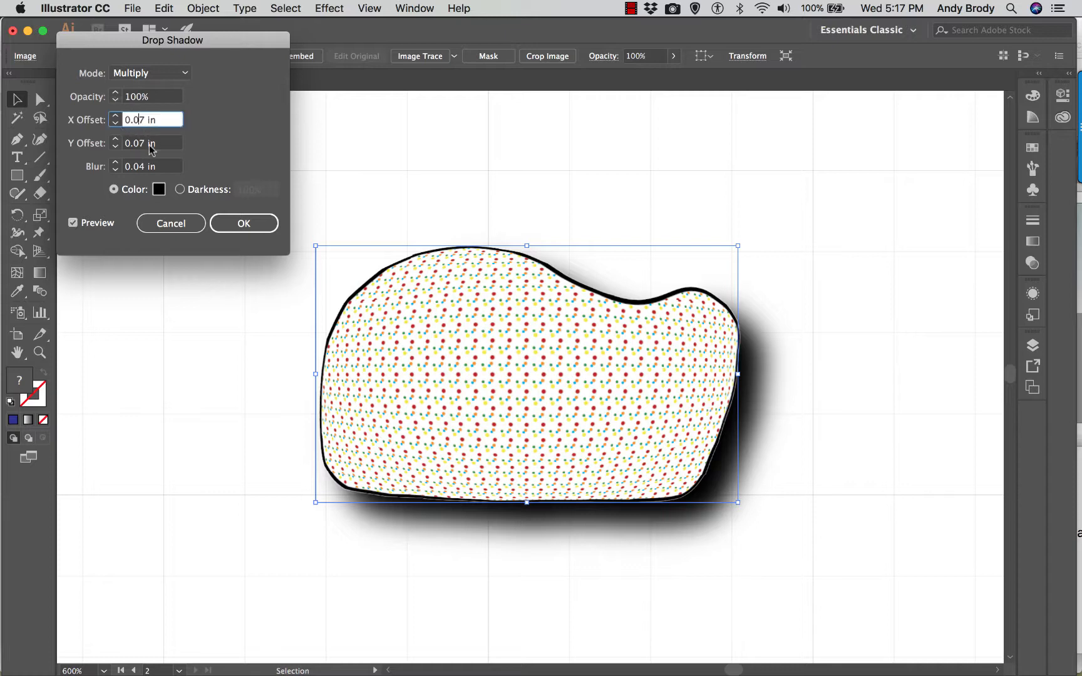
pyautogui.click(145, 143)
pyautogui.click(144, 121)
pyautogui.press('BackSpace')
pyautogui.write('0')
# - Set the drop shadow's blur to 0.02 in and Y offset to 0.04 in, and apply the effect
pyautogui.click(142, 143)
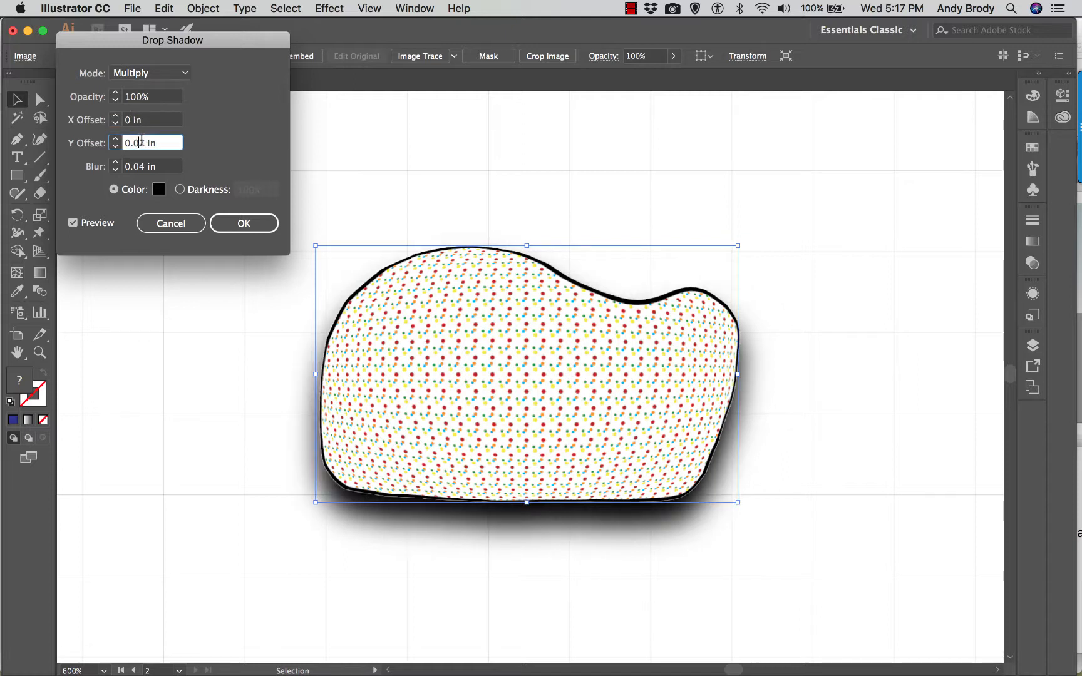
pyautogui.click(142, 166)
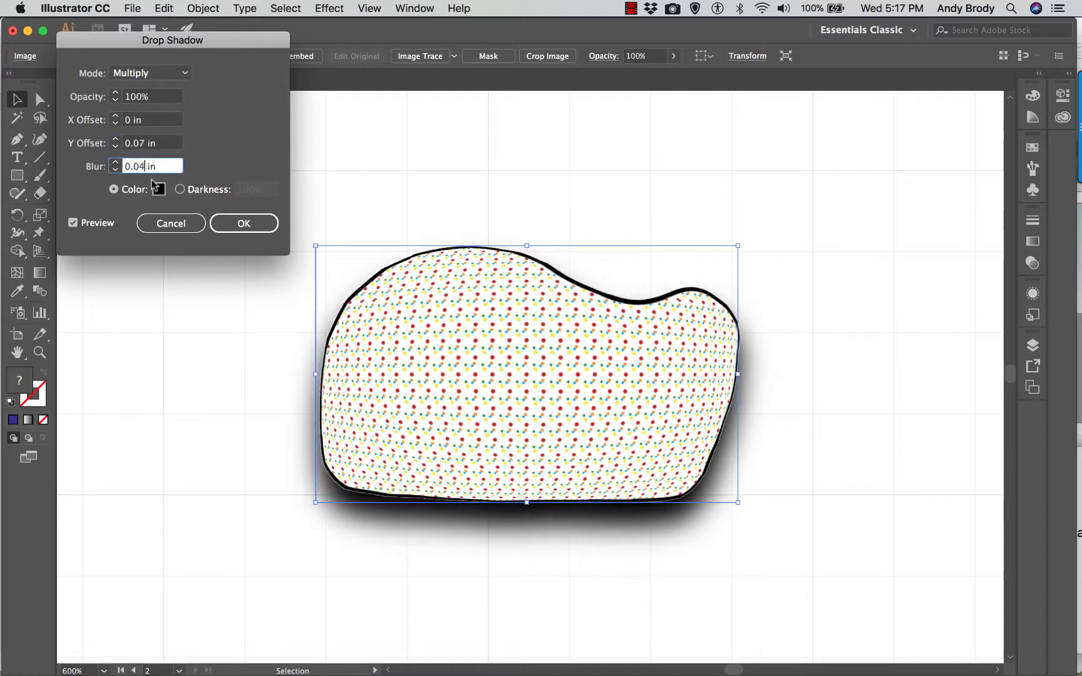
pyautogui.write('2')
pyautogui.hotkey('shift', 'Tab')
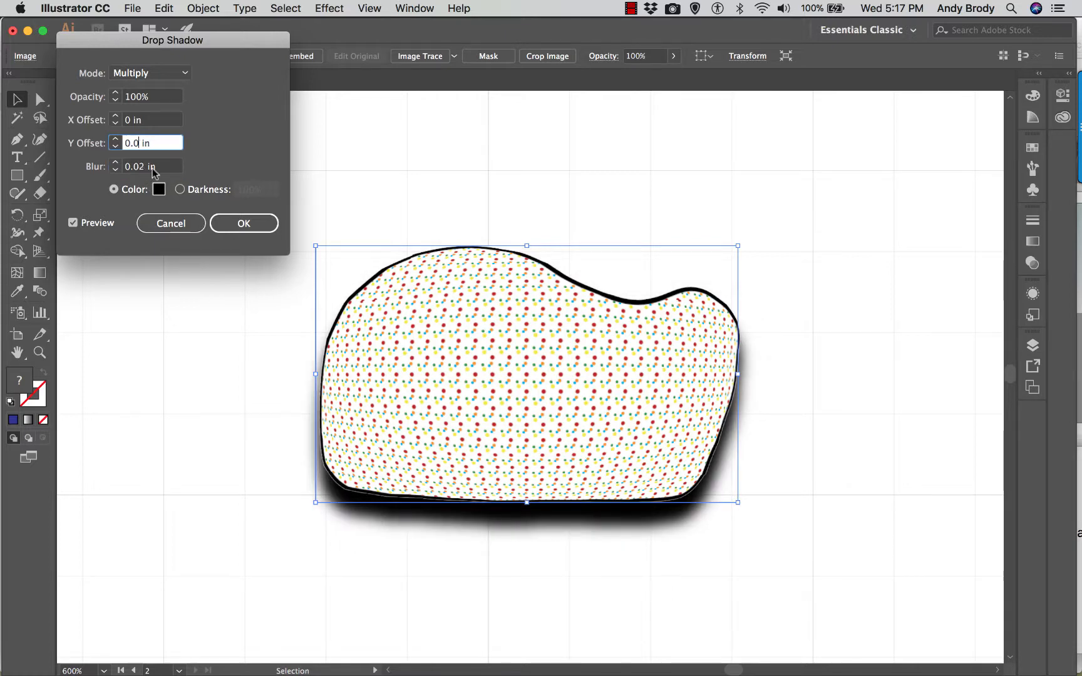
pyautogui.write('4')
pyautogui.click(154, 120)
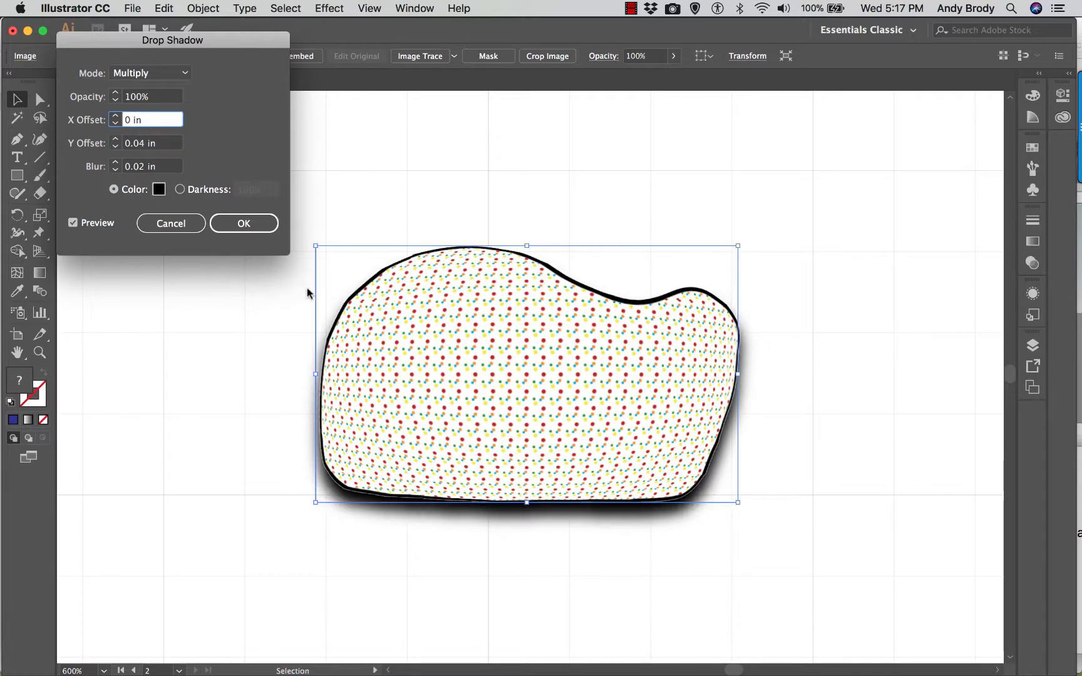
pyautogui.click(247, 232)
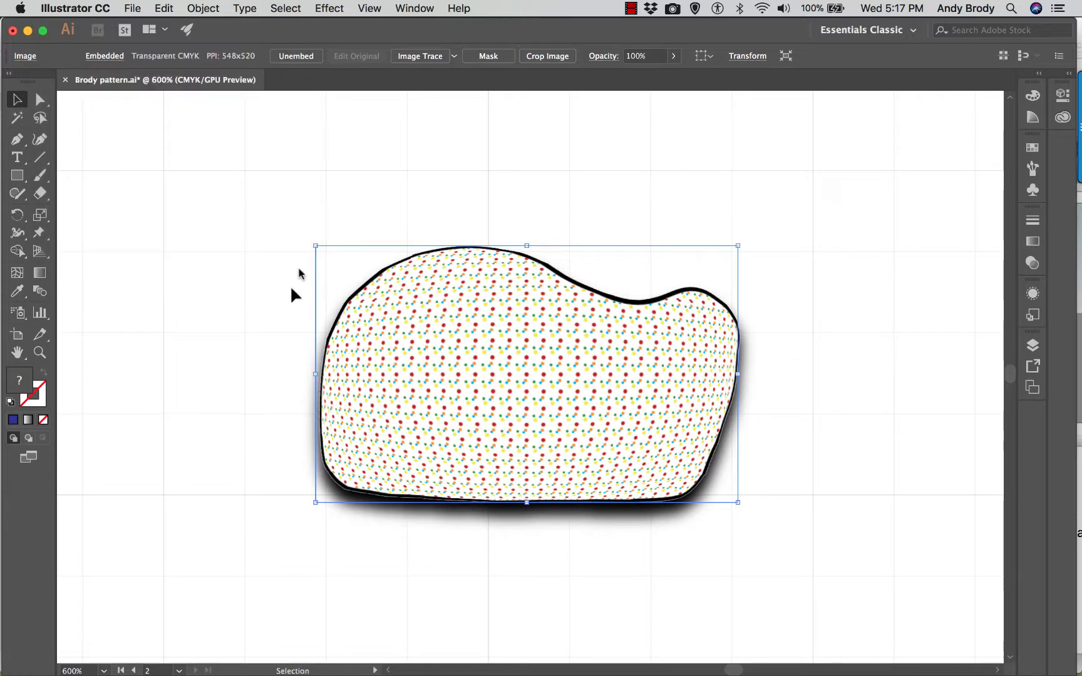
pyautogui.press('super+minus')
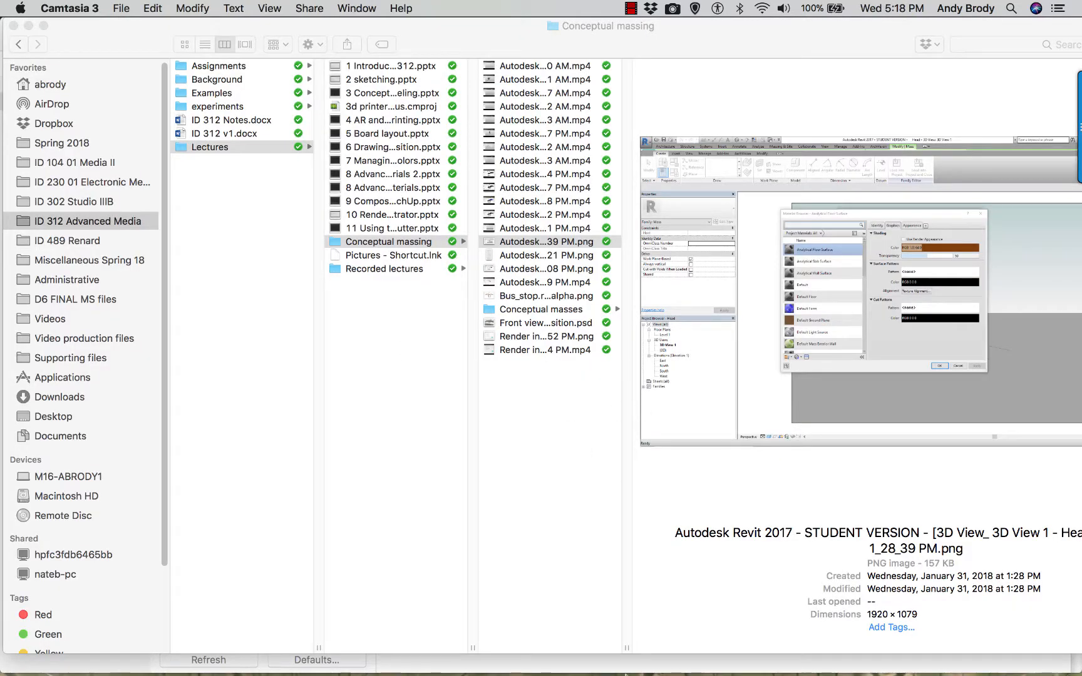
pyautogui.moveTo(576, 653)
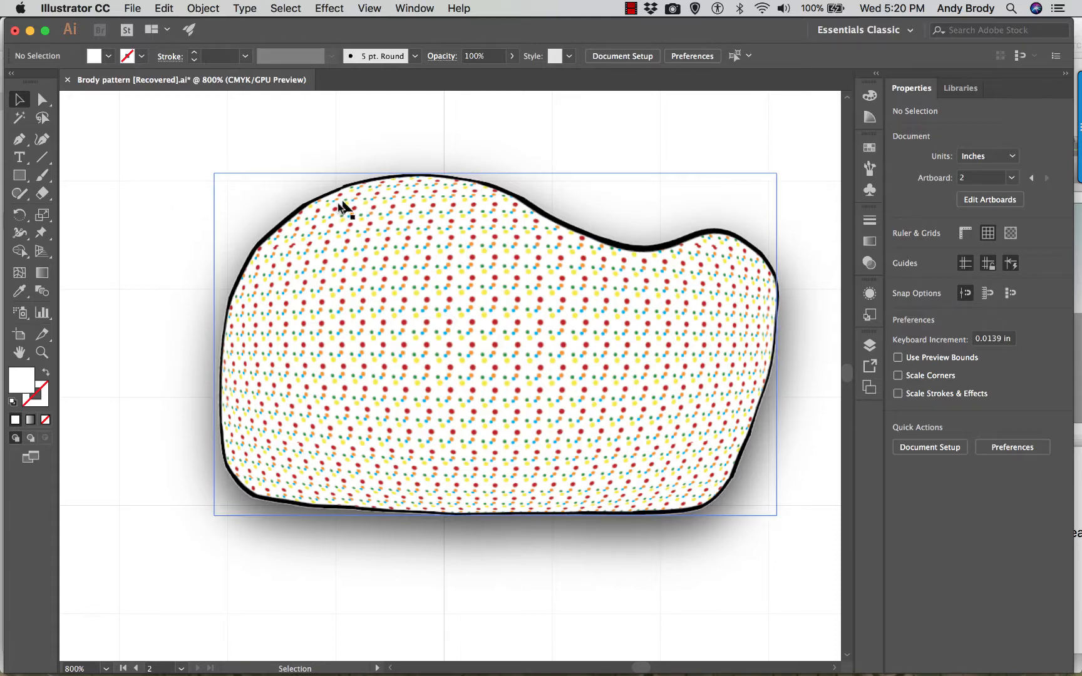
# - Trace a closed curved path about 1.22 by 0.72 in just inside the rasterized shape's outline with the Curvature tool
pyautogui.click(41, 144)
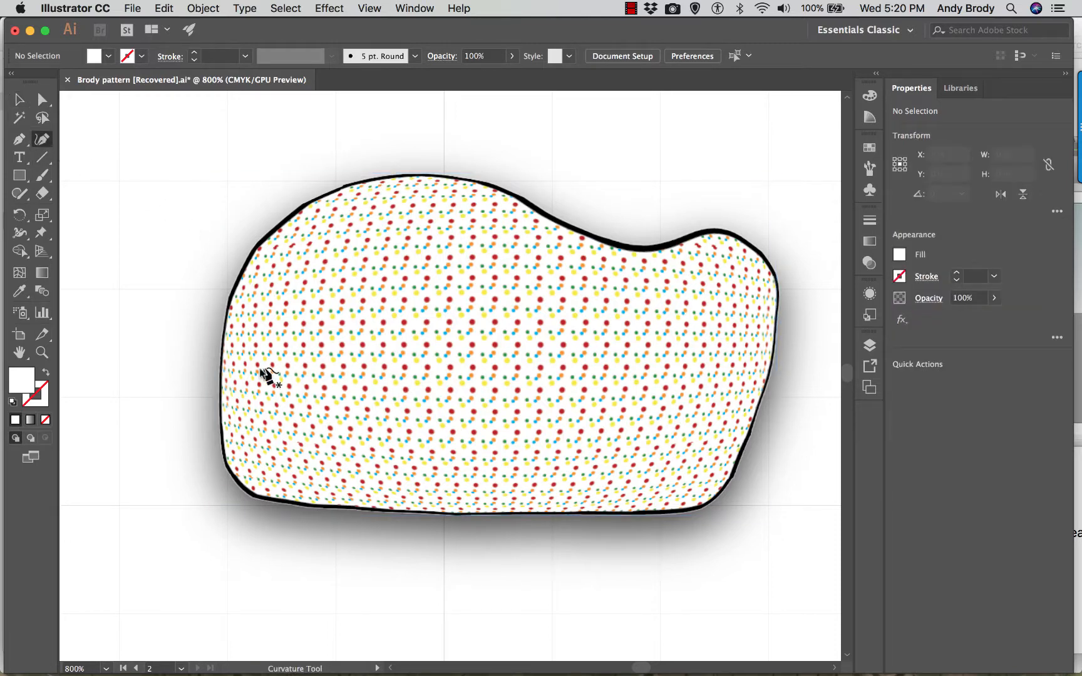
pyautogui.click(231, 387)
pyautogui.click(255, 306)
pyautogui.click(312, 253)
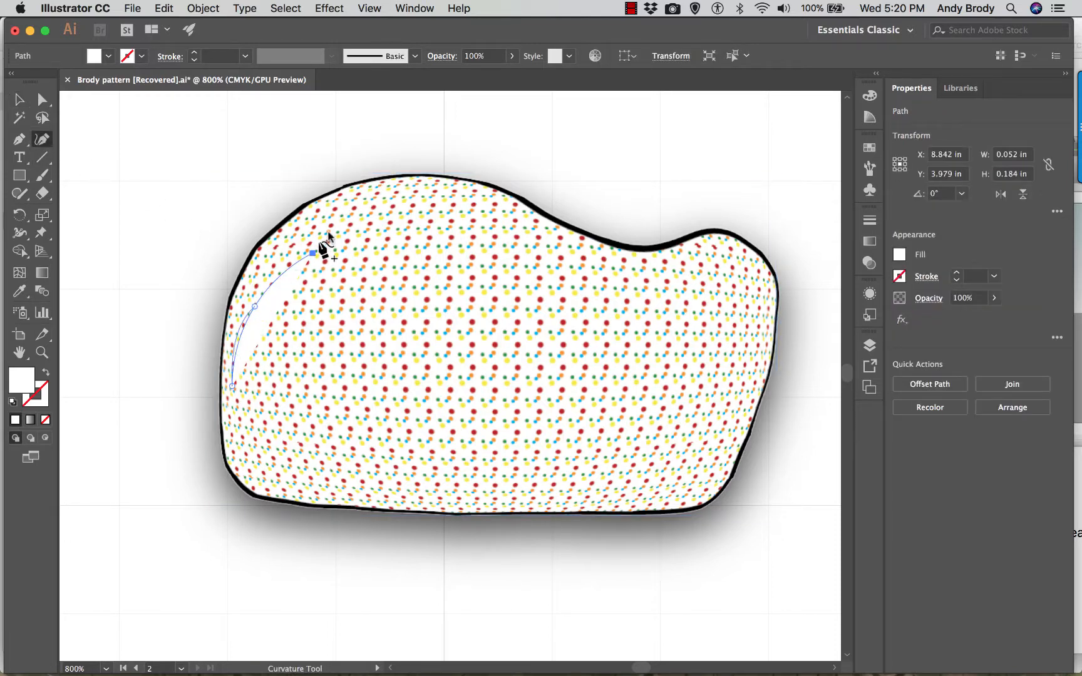
pyautogui.click(366, 209)
pyautogui.click(451, 191)
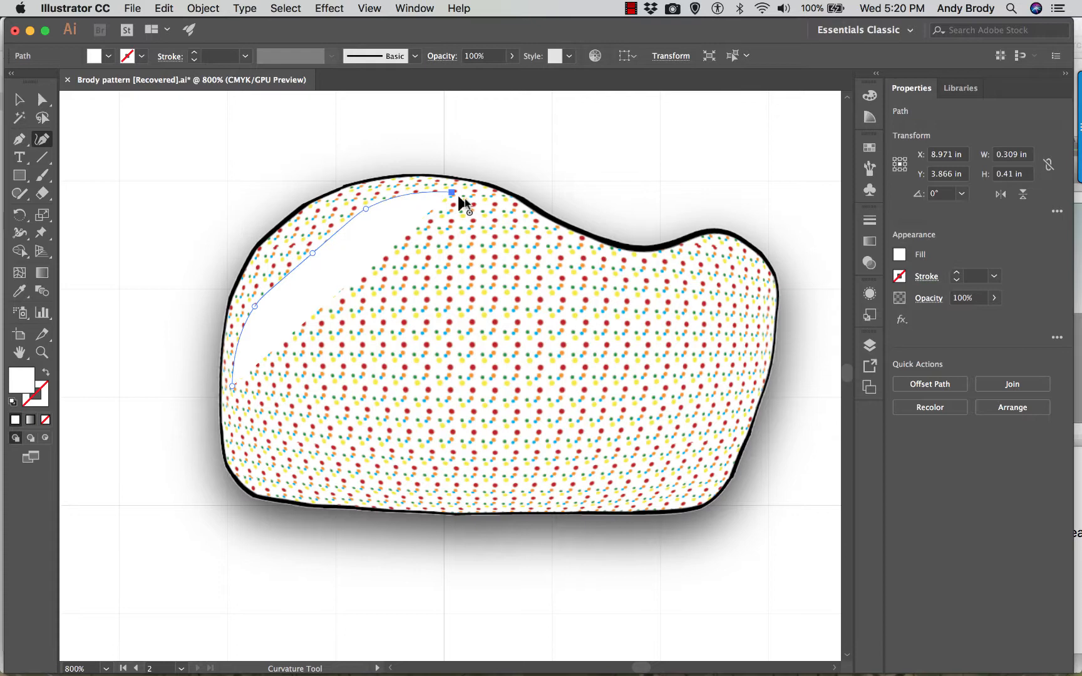
pyautogui.click(518, 226)
pyautogui.click(612, 253)
pyautogui.click(703, 254)
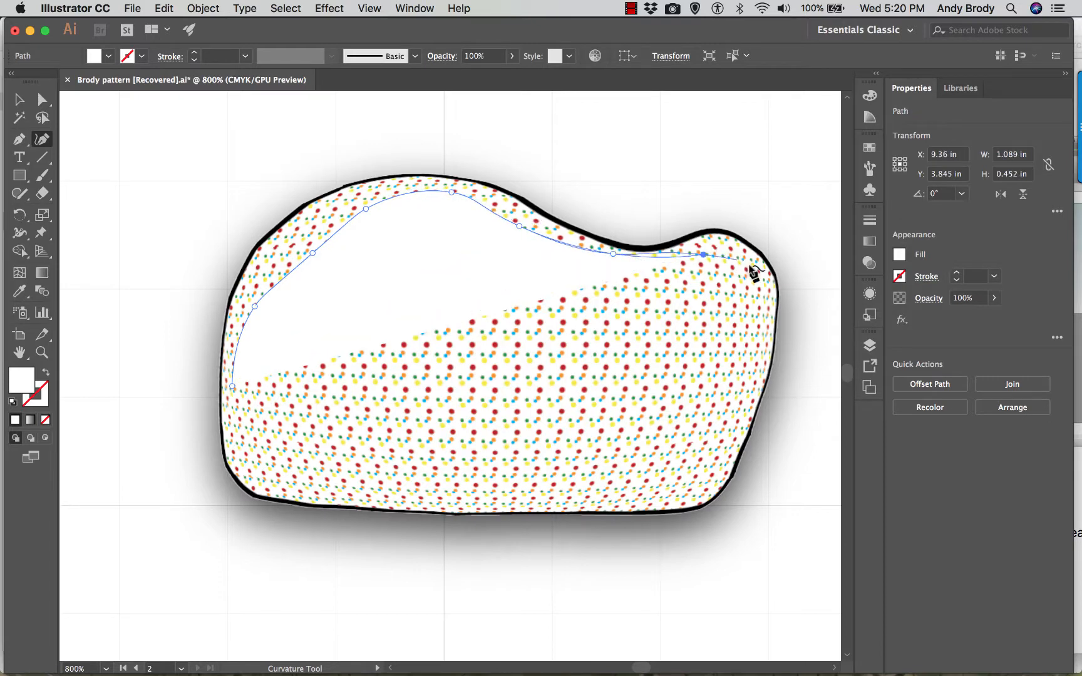
pyautogui.click(748, 265)
pyautogui.click(756, 320)
pyautogui.click(702, 478)
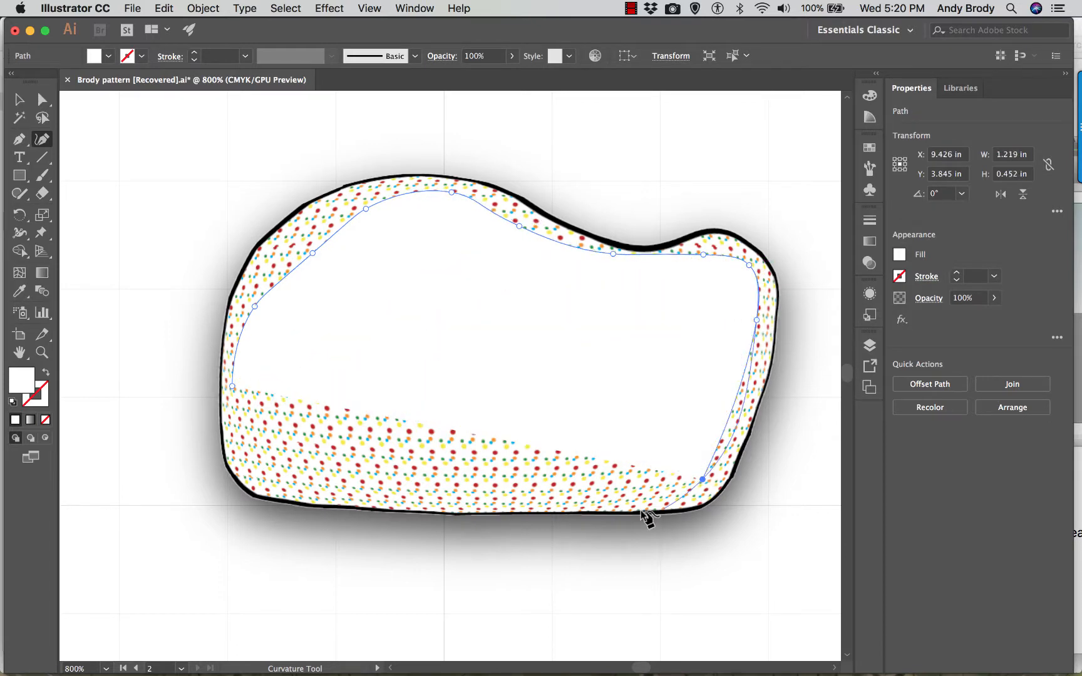
pyautogui.click(569, 495)
pyautogui.click(425, 500)
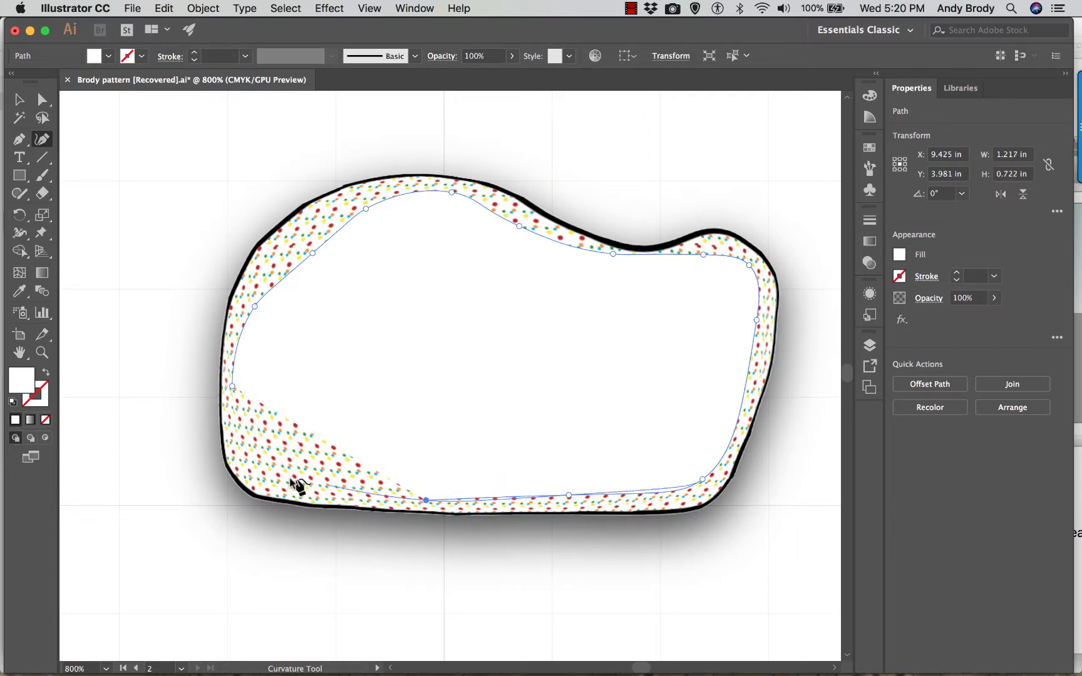
pyautogui.click(277, 481)
pyautogui.click(233, 431)
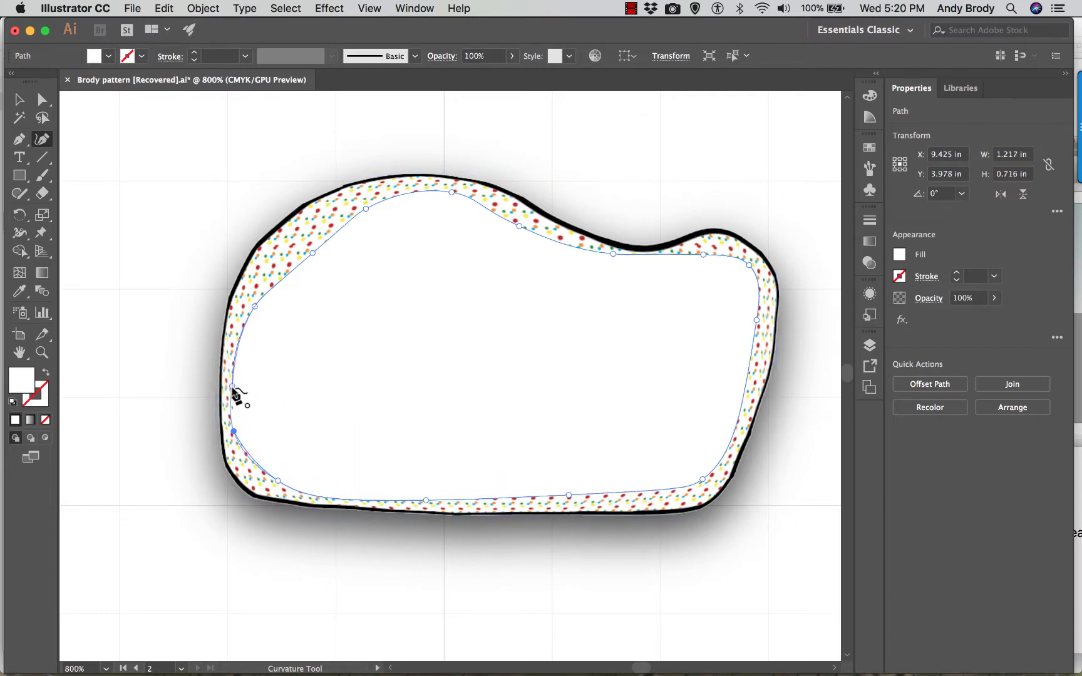
pyautogui.click(231, 386)
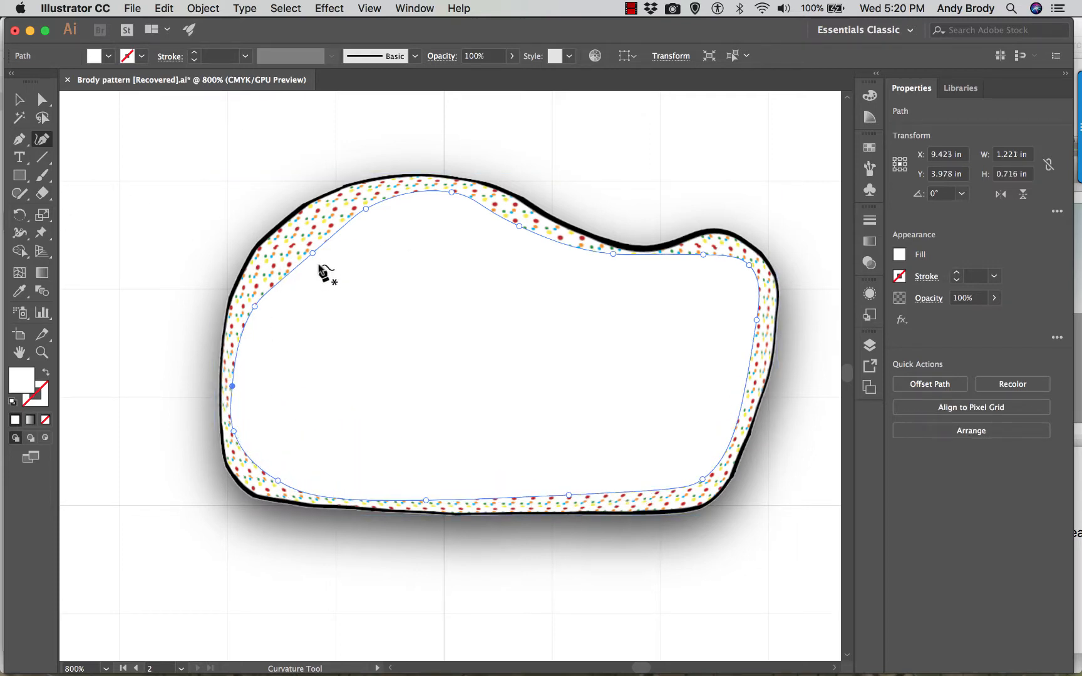
# - Reshape the white path's upper-left curve by moving two anchor points outward toward the black outline
pyautogui.press('a')
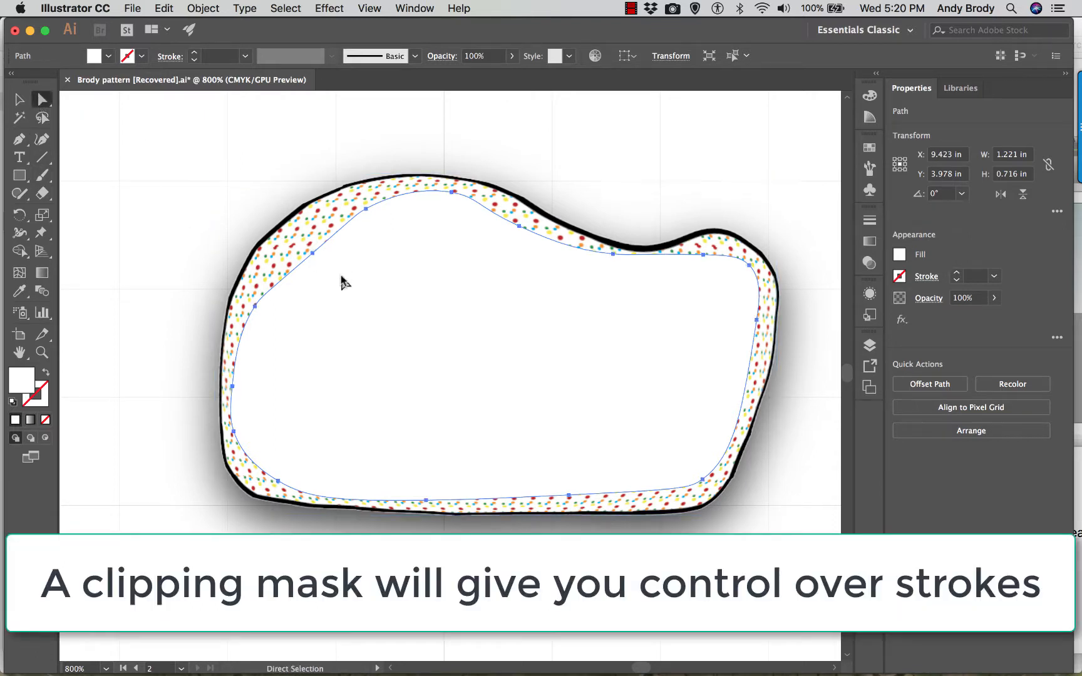
pyautogui.click(313, 253)
pyautogui.moveTo(314, 255); pyautogui.dragTo(295, 241)
pyautogui.moveTo(356, 213); pyautogui.dragTo(368, 196)
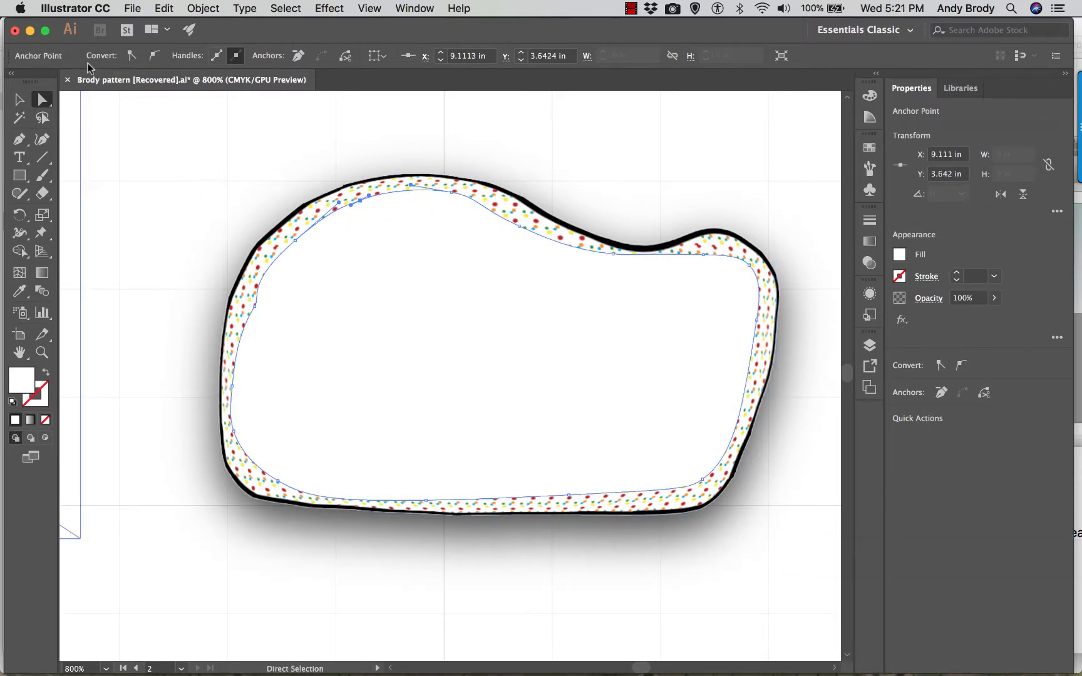
# - Give the traced white path a 1 pt black stroke
pyautogui.press('v')
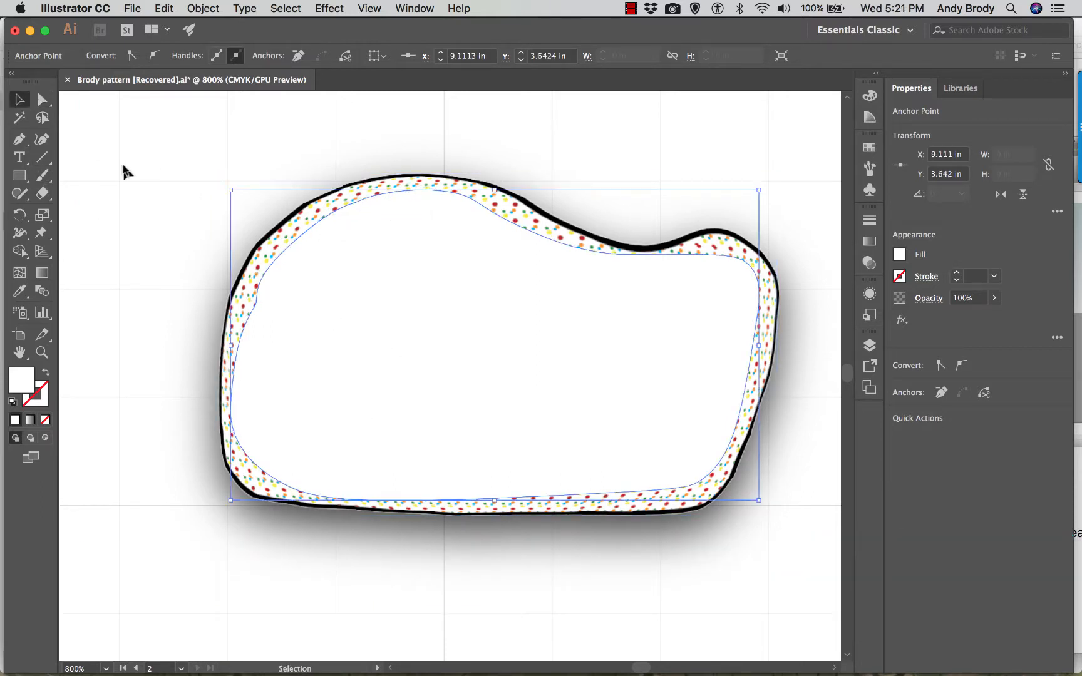
pyautogui.click(126, 169)
pyautogui.click(323, 262)
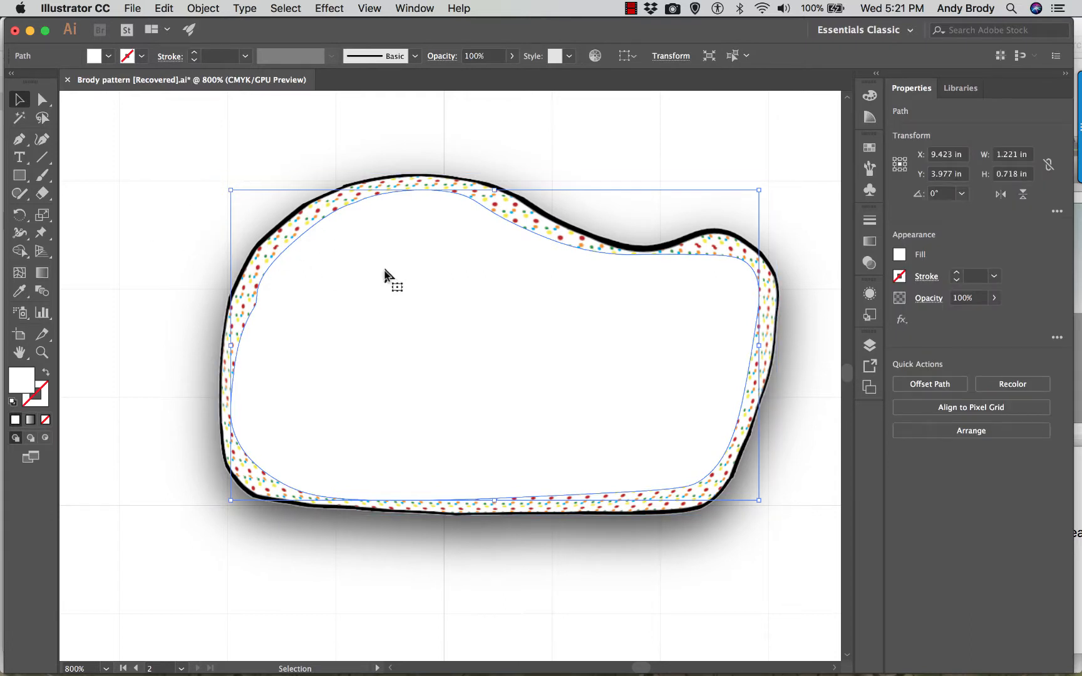
pyautogui.click(141, 56)
pyautogui.click(40, 84)
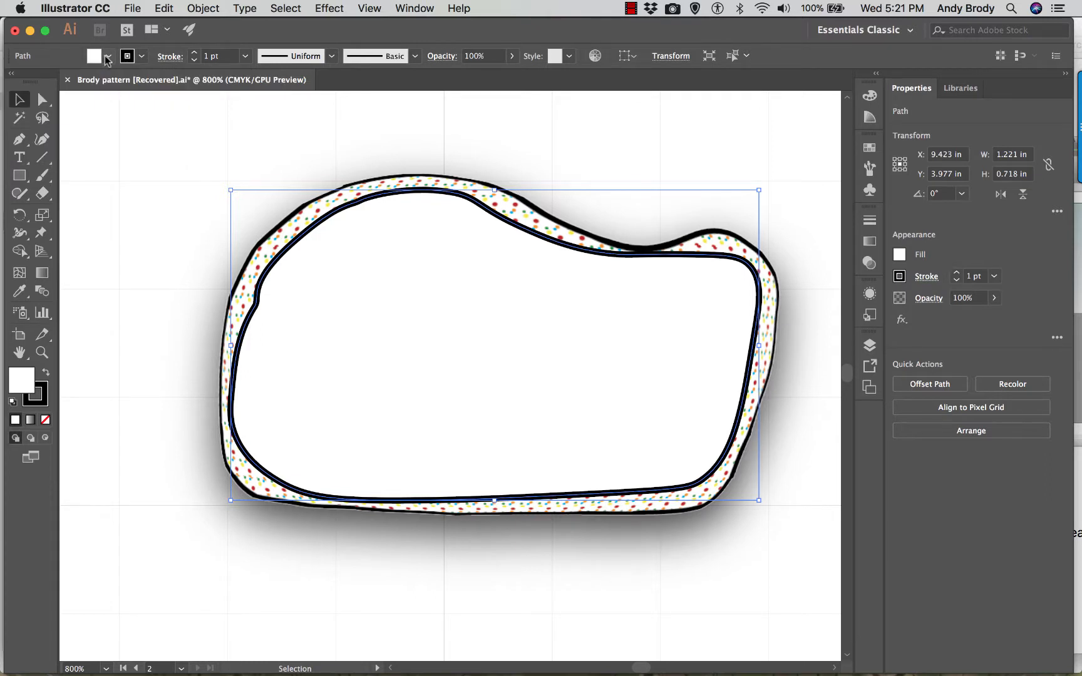
pyautogui.click(107, 57)
pyautogui.click(107, 57)
# - Make a clipping mask from the traced path and the rasterized shape, and deselect the result
pyautogui.click(633, 251)
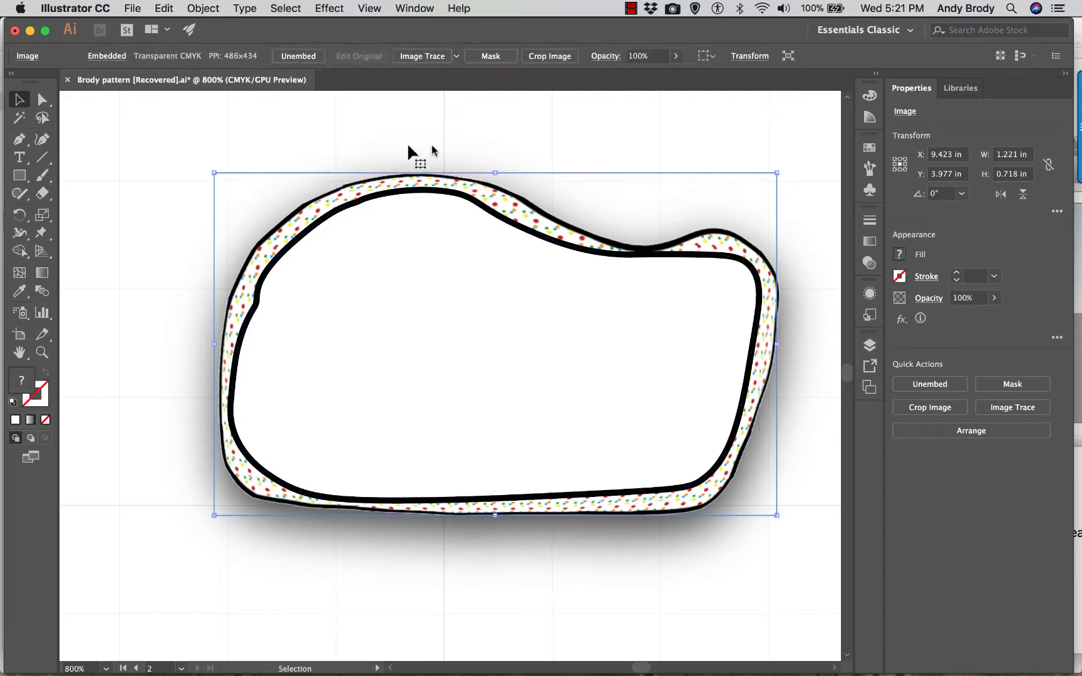
pyautogui.moveTo(456, 122); pyautogui.dragTo(377, 254)
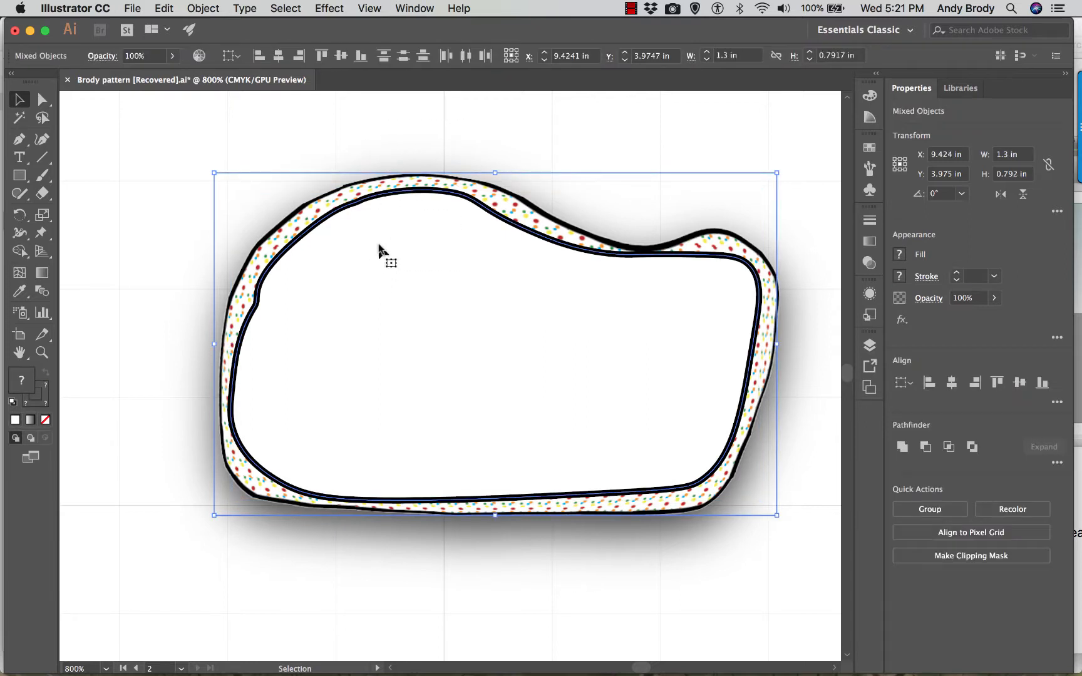
pyautogui.rightClick(378, 248)
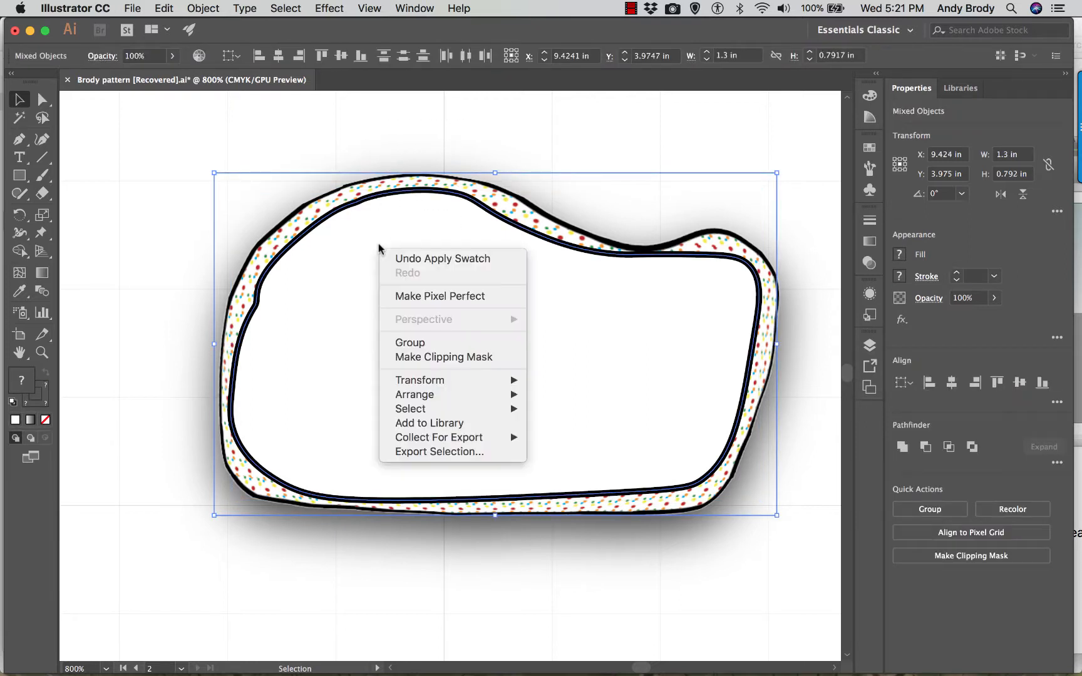
pyautogui.click(439, 357)
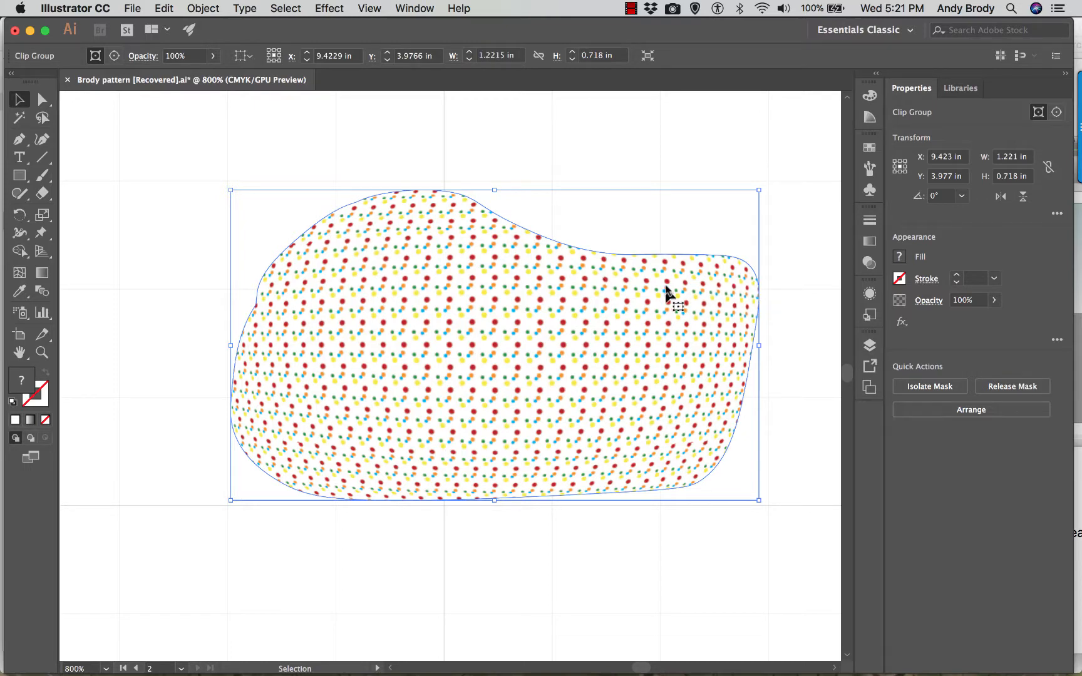
pyautogui.click(108, 135)
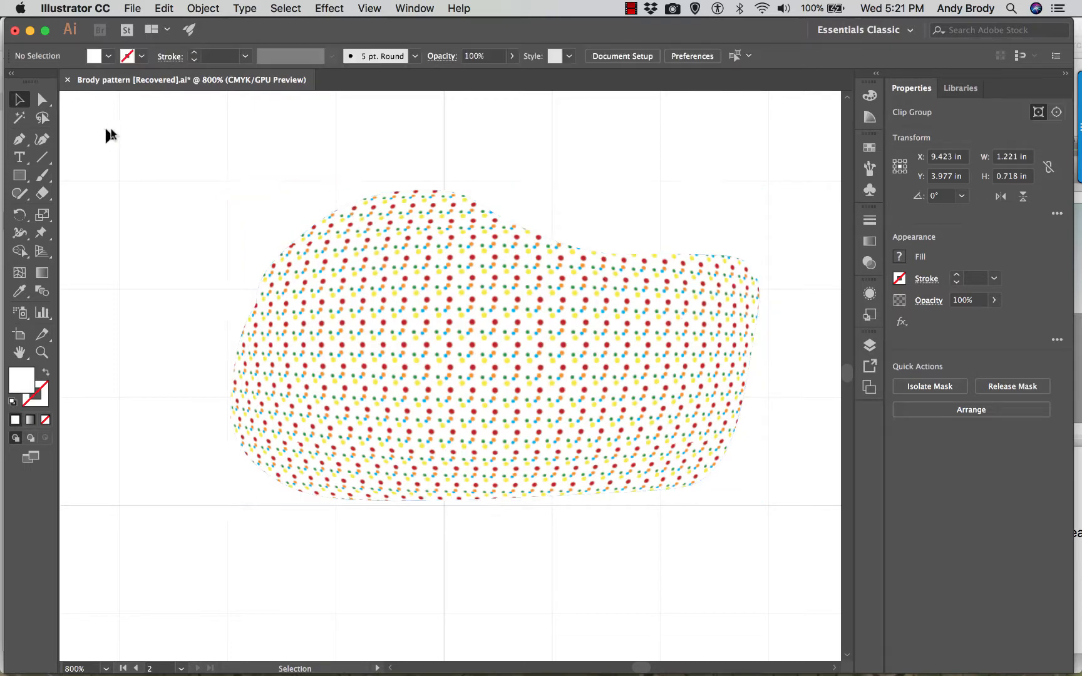
# - Isolate the clip group and apply a 1 pt black stroke to its clipping path
pyautogui.click(350, 271)
pyautogui.doubleClick(308, 240)
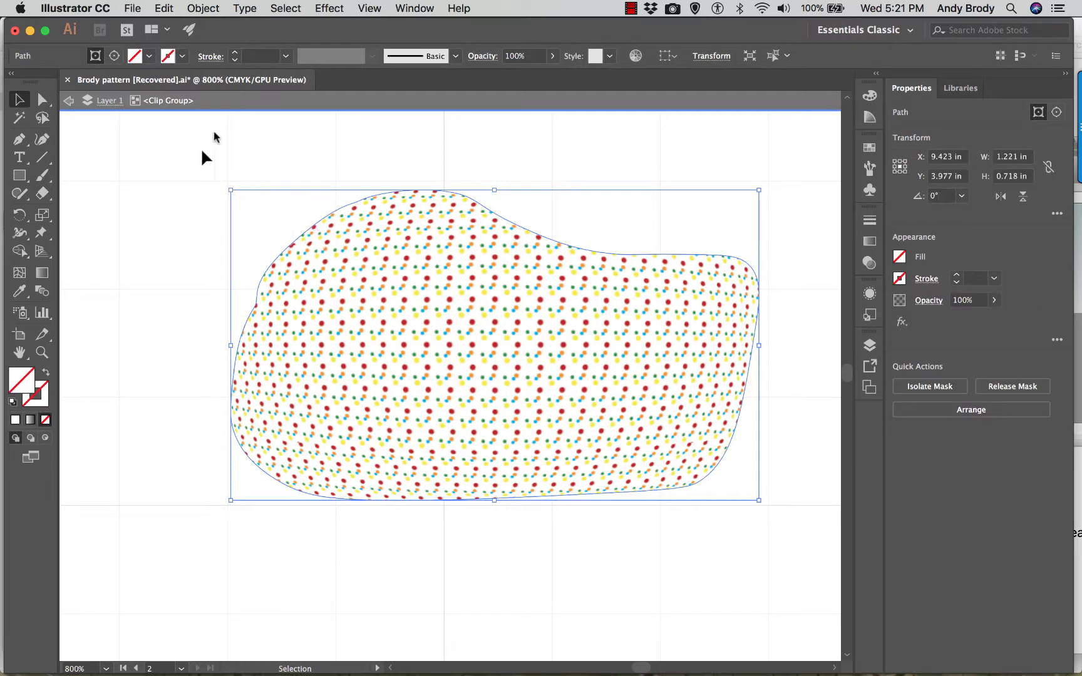
pyautogui.click(180, 58)
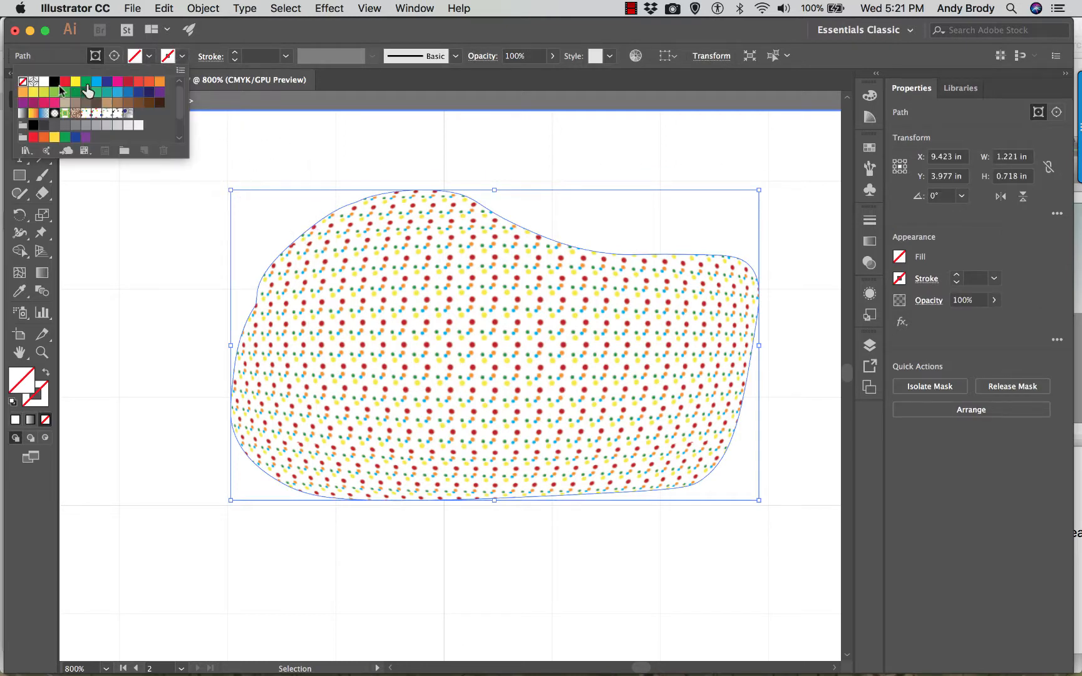
pyautogui.click(55, 82)
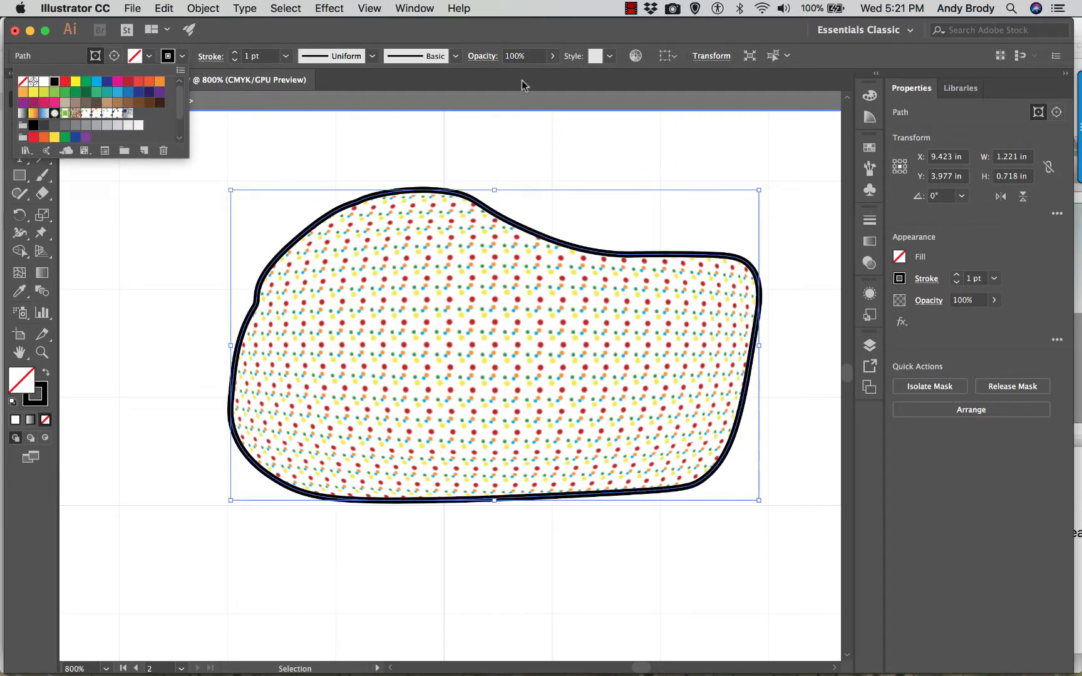
pyautogui.click(563, 117)
pyautogui.click(277, 146)
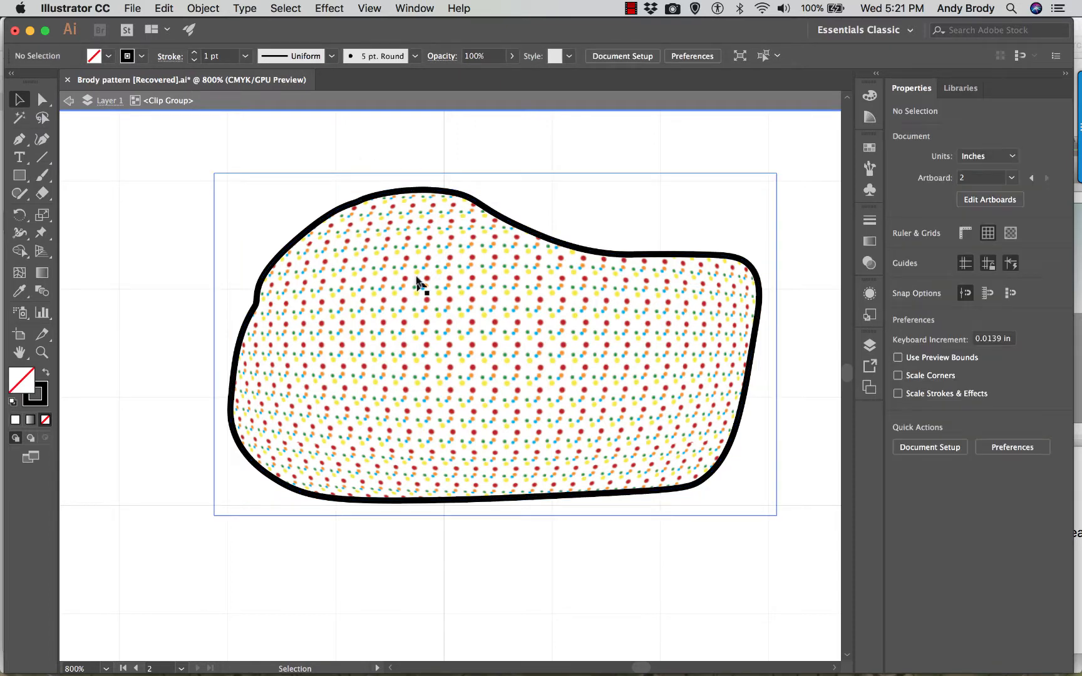
# - Undo the clipping mask, its strokes and the traced path, back to the warped shape with its drop shadow
pyautogui.click(388, 266)
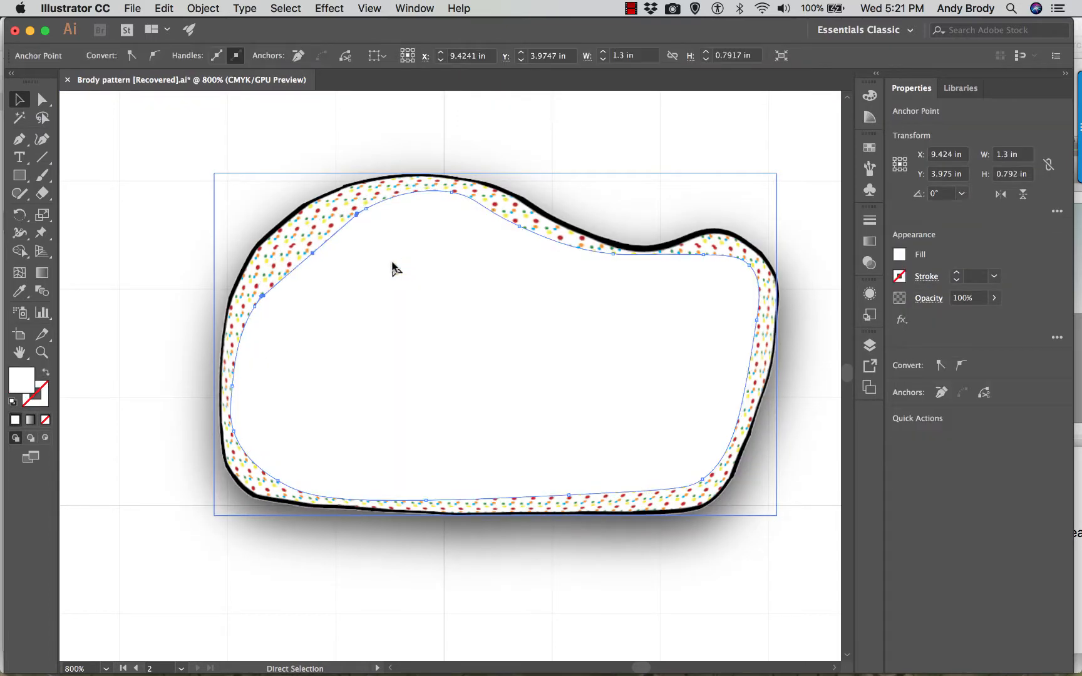
pyautogui.press('super+z')
pyautogui.press('super+z')
pyautogui.press('super+z')
pyautogui.press('super+z')
pyautogui.press('super+z')
pyautogui.press('super+z')
pyautogui.press('super+z')
pyautogui.press('super+z')
pyautogui.press('super+z')
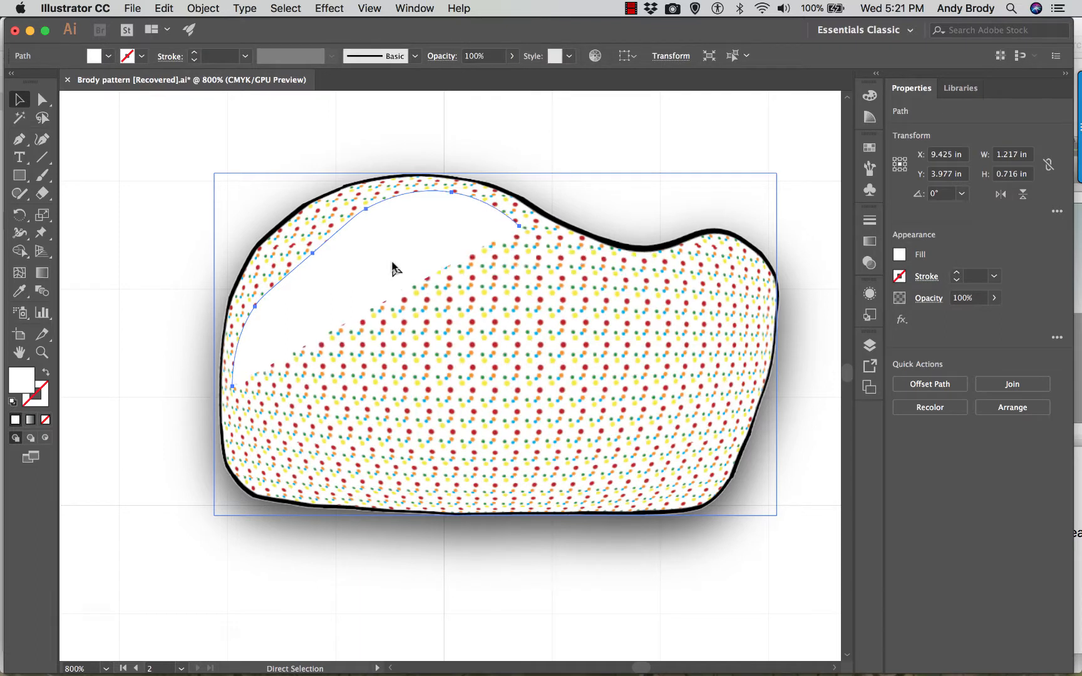
pyautogui.press('super+z')
pyautogui.press('super+z')
pyautogui.press('super+z')
pyautogui.press('super+z')
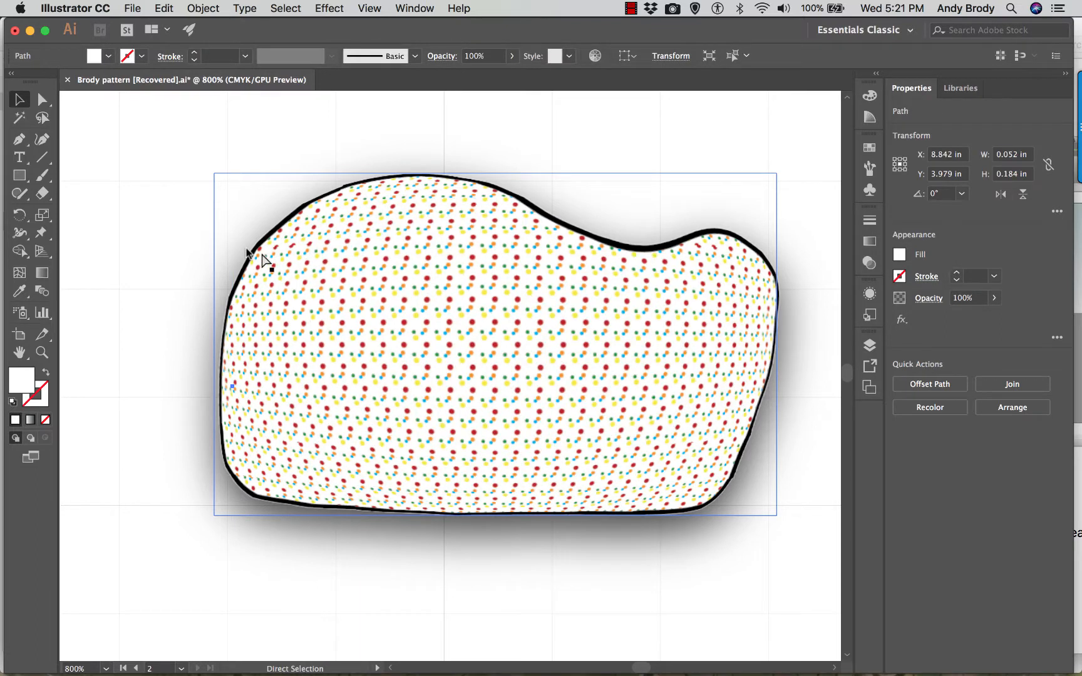
pyautogui.press('super+z')
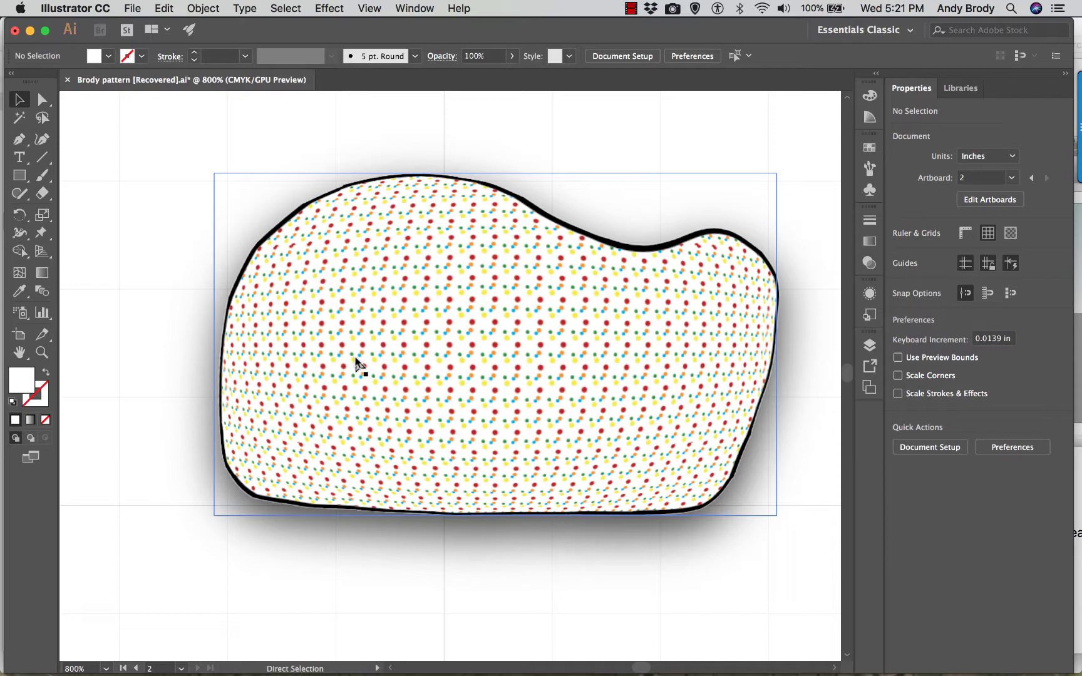
# - Move the rasterized shape into the wall elevation, resting on the floor line in front of the two standing figures
pyautogui.press('super+minus')
pyautogui.press('super+minus')
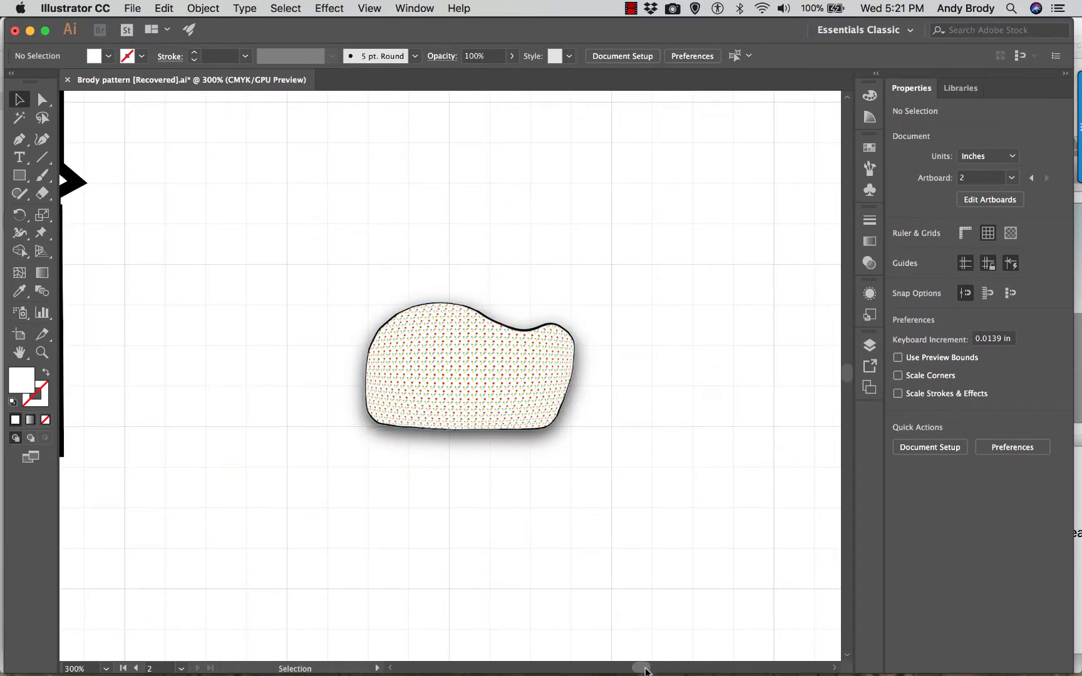
pyautogui.moveTo(644, 670); pyautogui.dragTo(636, 669)
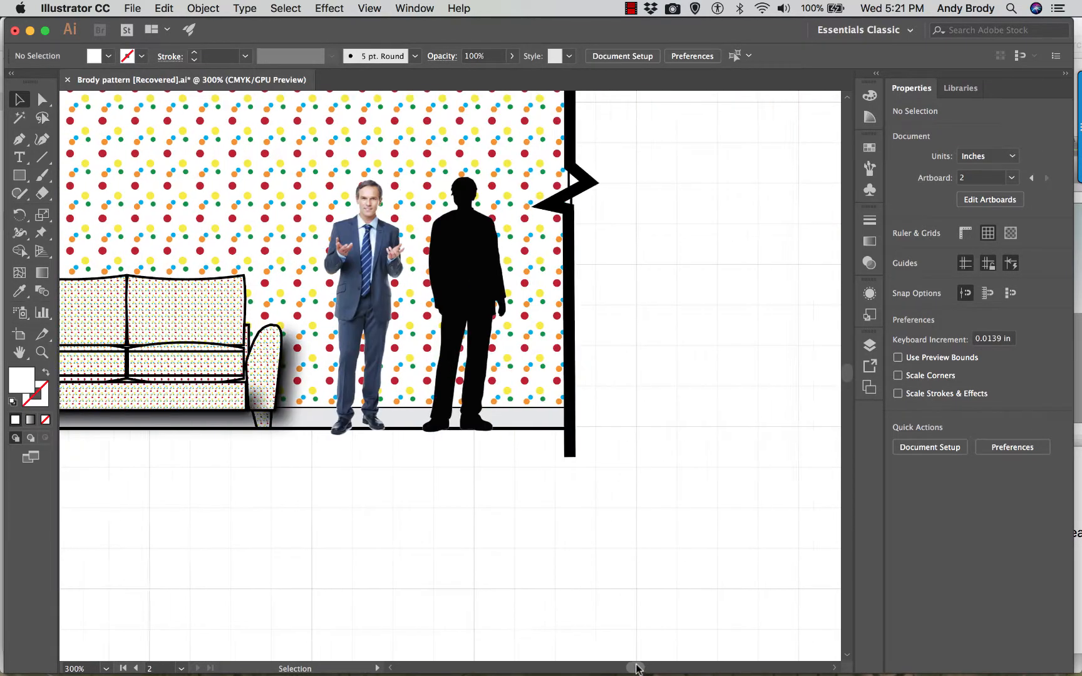
pyautogui.hscroll(10, 641, 626)
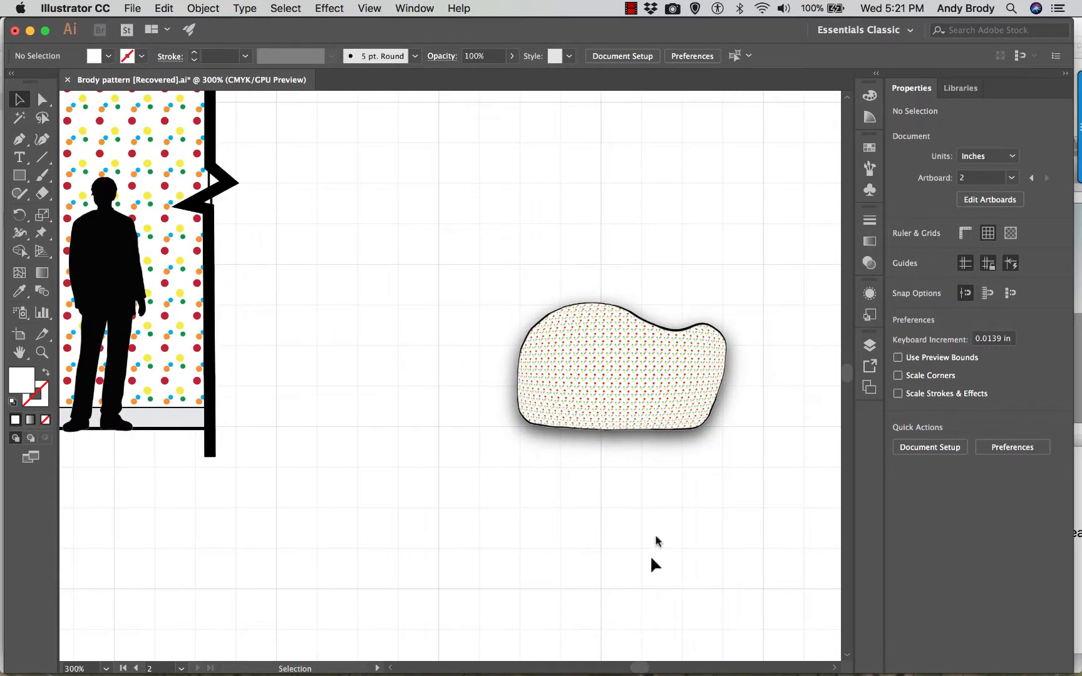
pyautogui.moveTo(622, 379); pyautogui.dragTo(161, 376)
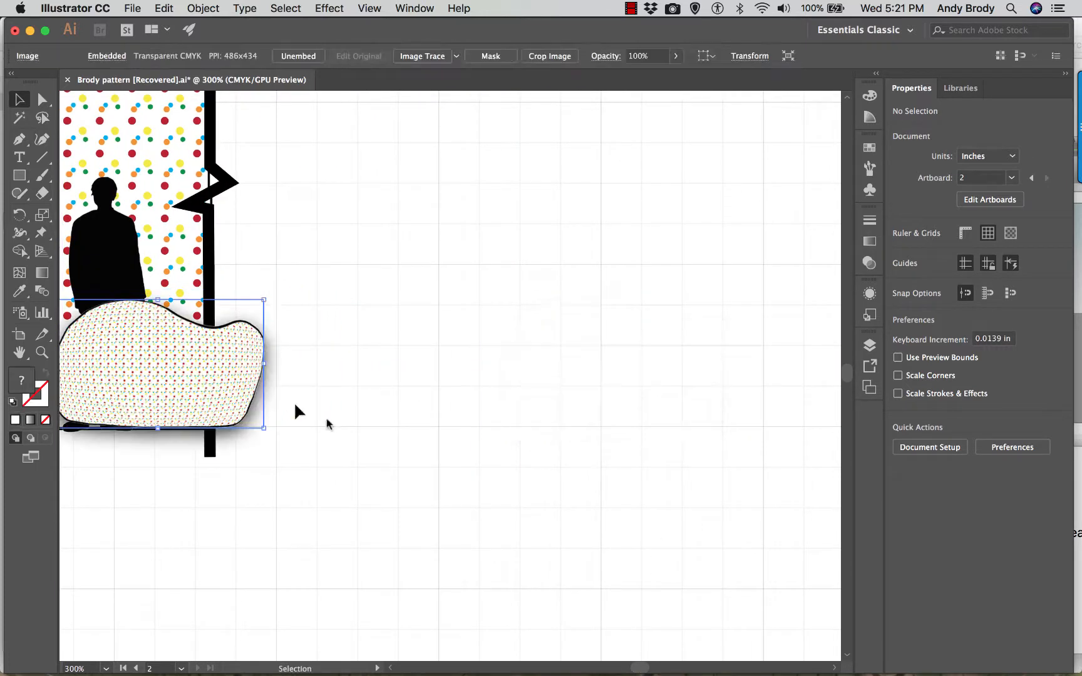
pyautogui.hscroll(-10, 635, 666)
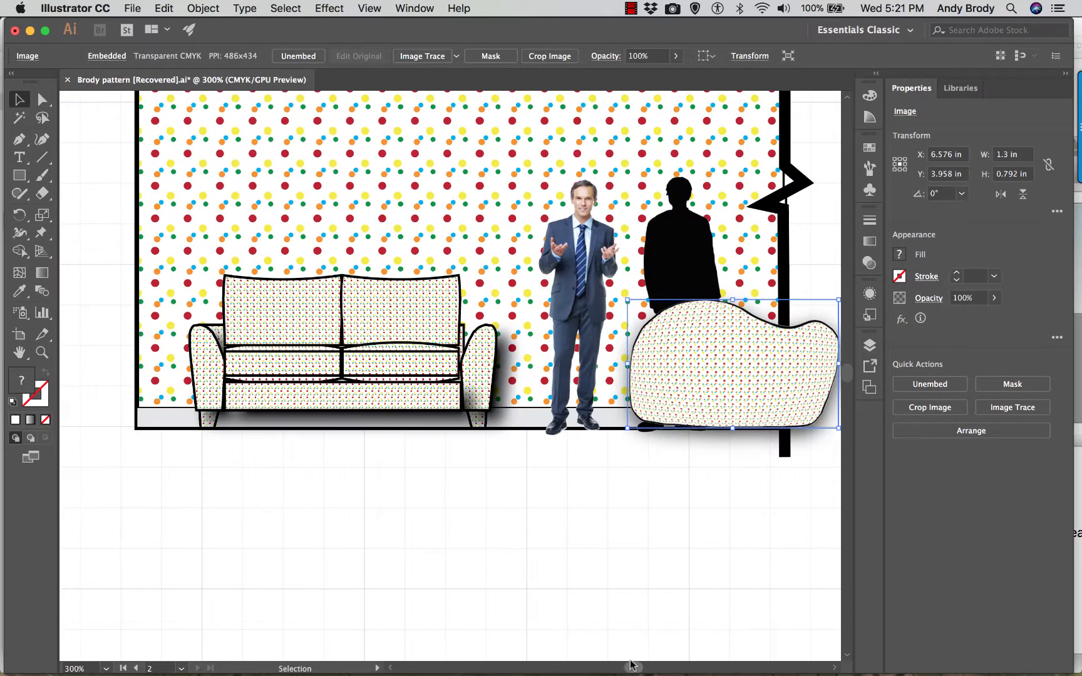
pyautogui.moveTo(691, 383); pyautogui.dragTo(629, 384)
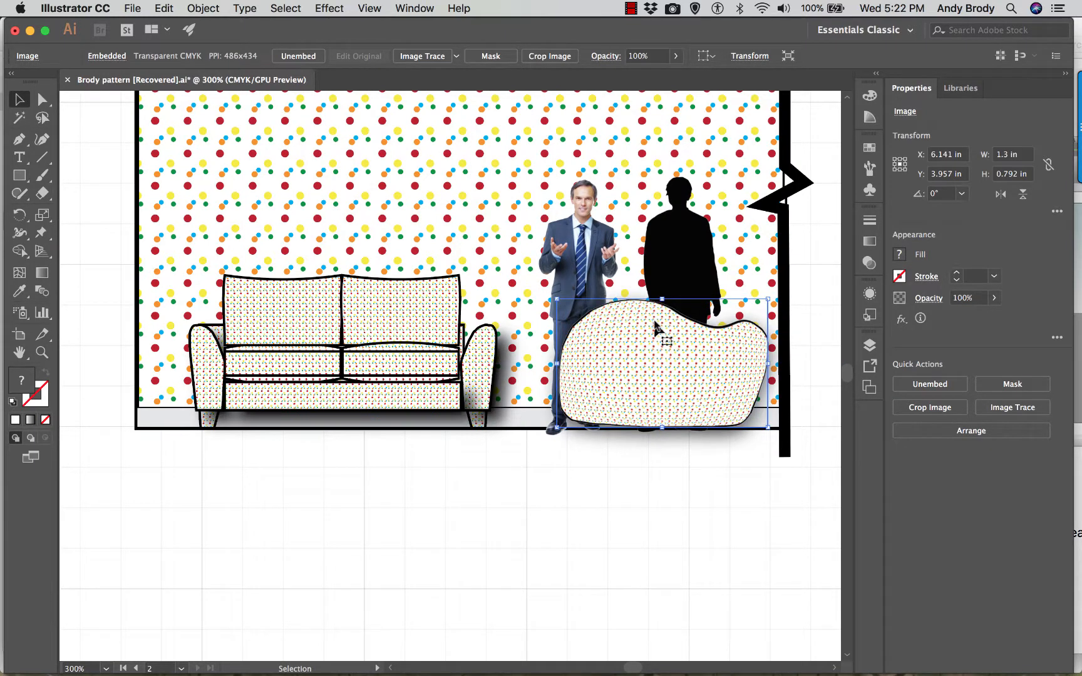
# - Bring the suited man and the black silhouette together in front of the rasterized shape
pyautogui.click(673, 276)
pyautogui.keyDown('shift'); pyautogui.click(581, 277); pyautogui.keyUp('shift')
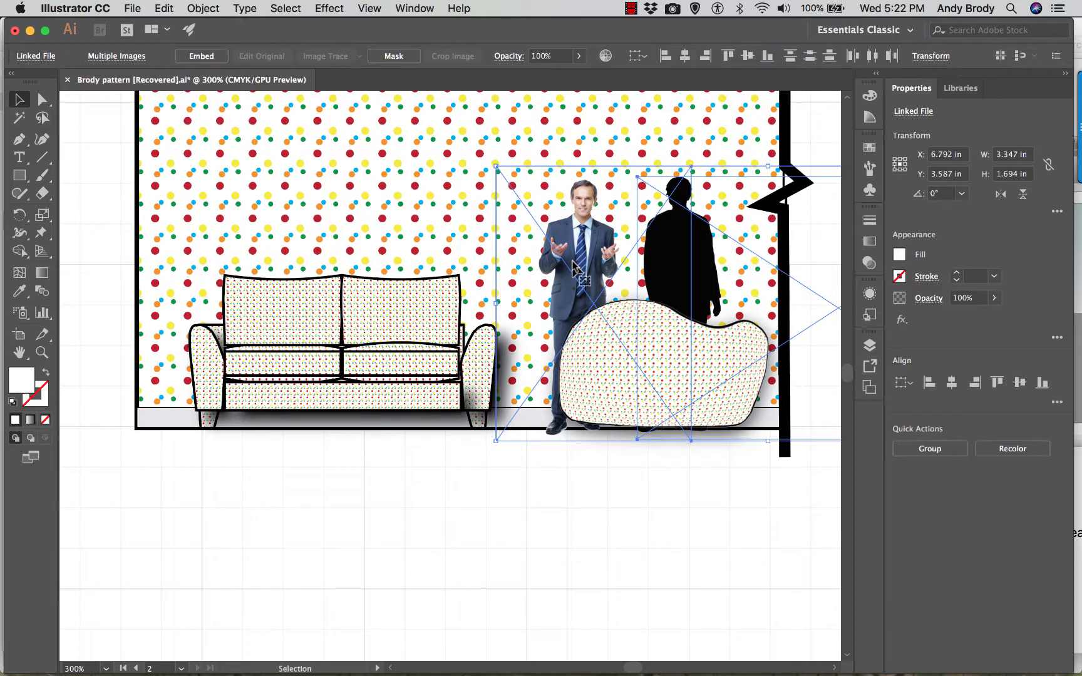
pyautogui.rightClick(576, 263)
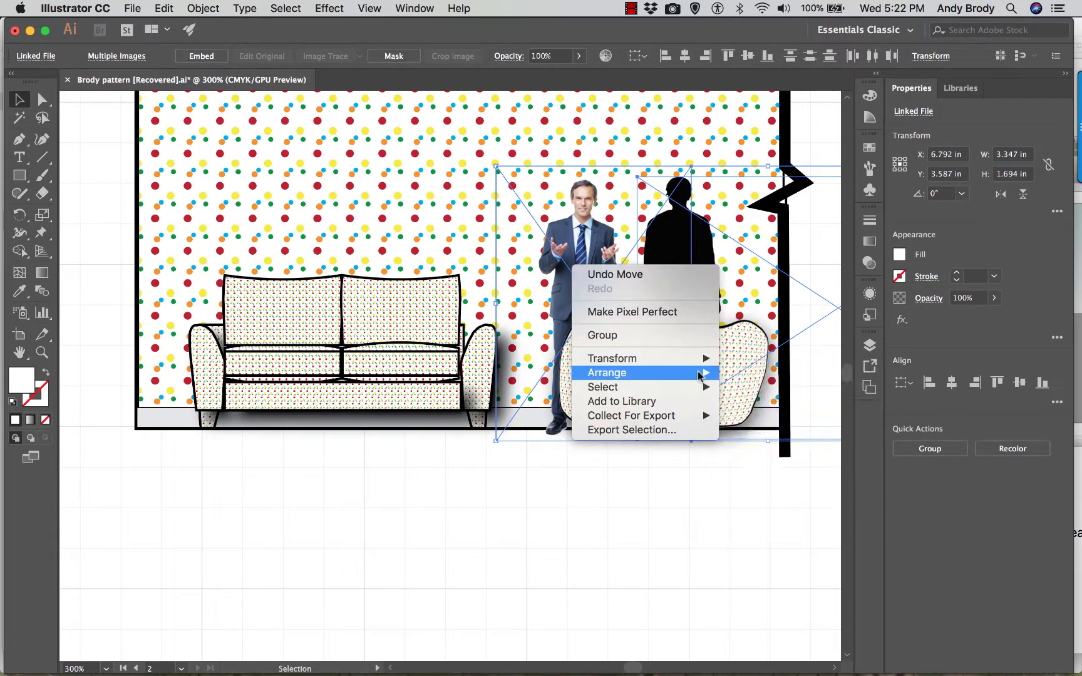
pyautogui.moveTo(704, 373)
pyautogui.click(737, 374)
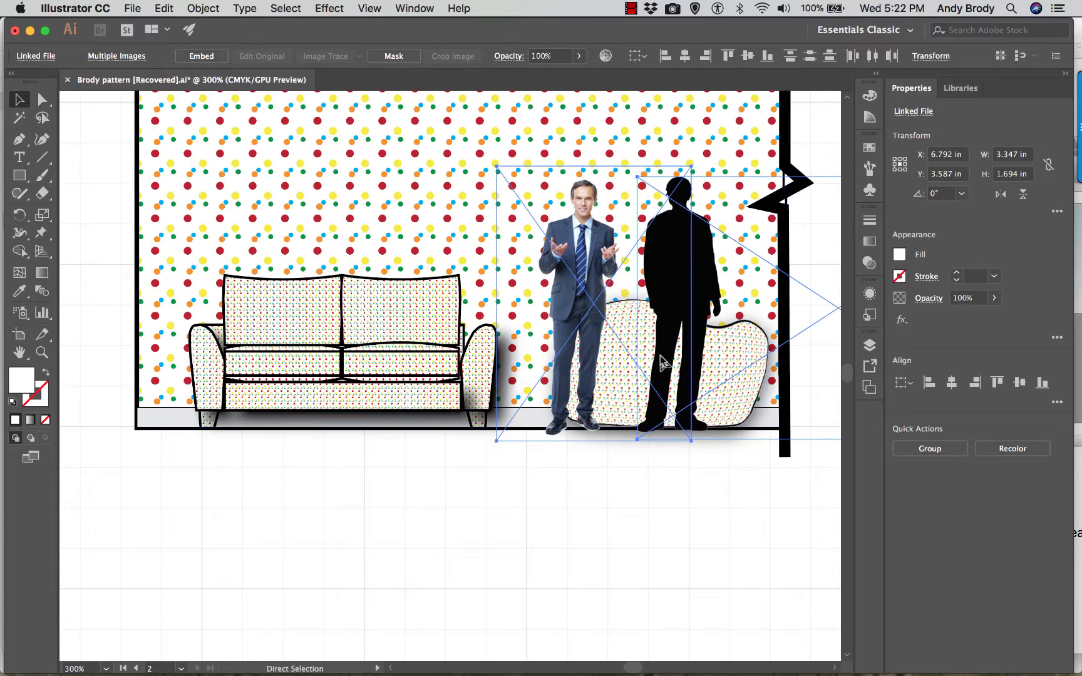
# - Move the suited man and the black silhouette sideways off the patterned freeform shape, toward and beyond the wall's break line
pyautogui.press('a')
pyautogui.press('super+minus')
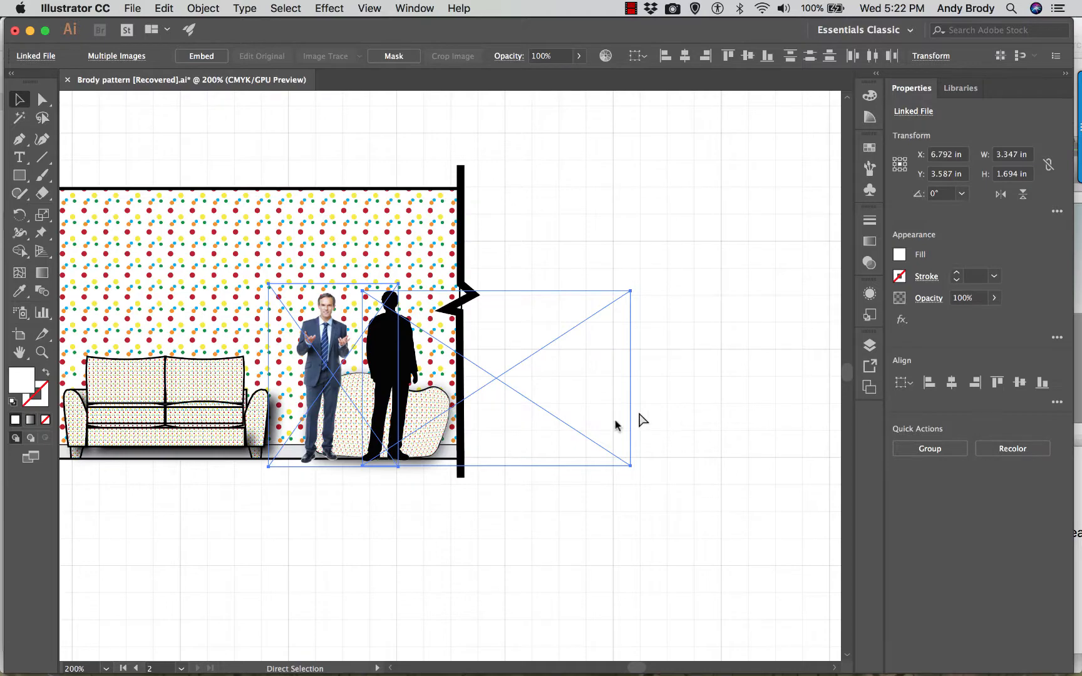
pyautogui.press('super+equal')
pyautogui.press('super+equal')
pyautogui.press('super+equal')
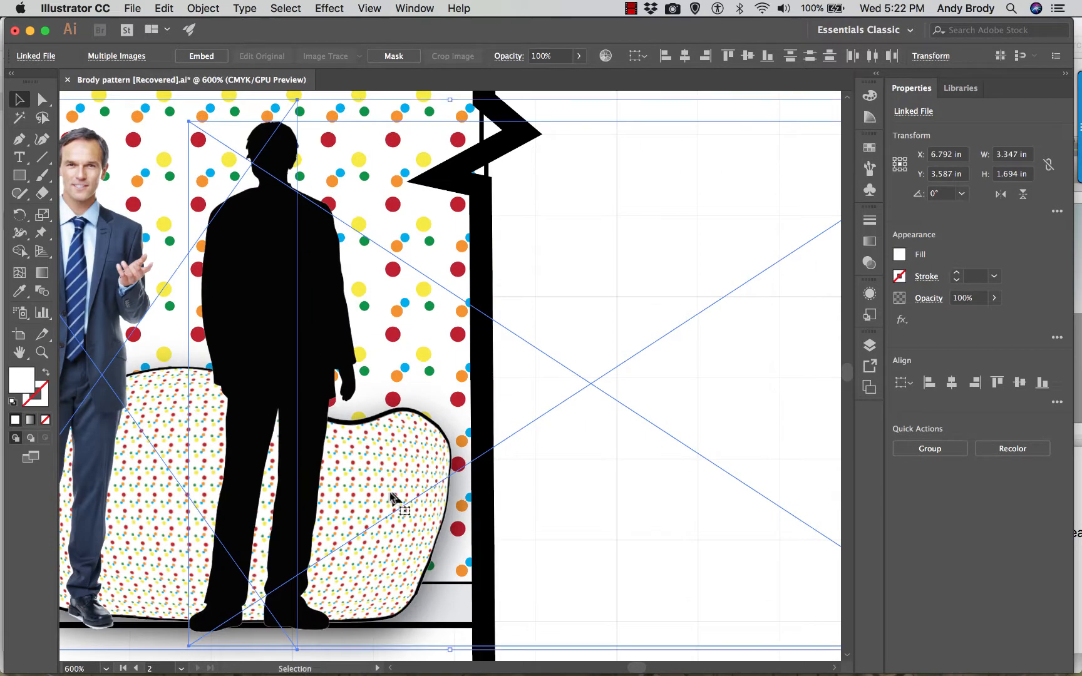
pyautogui.moveTo(637, 669); pyautogui.dragTo(635, 669)
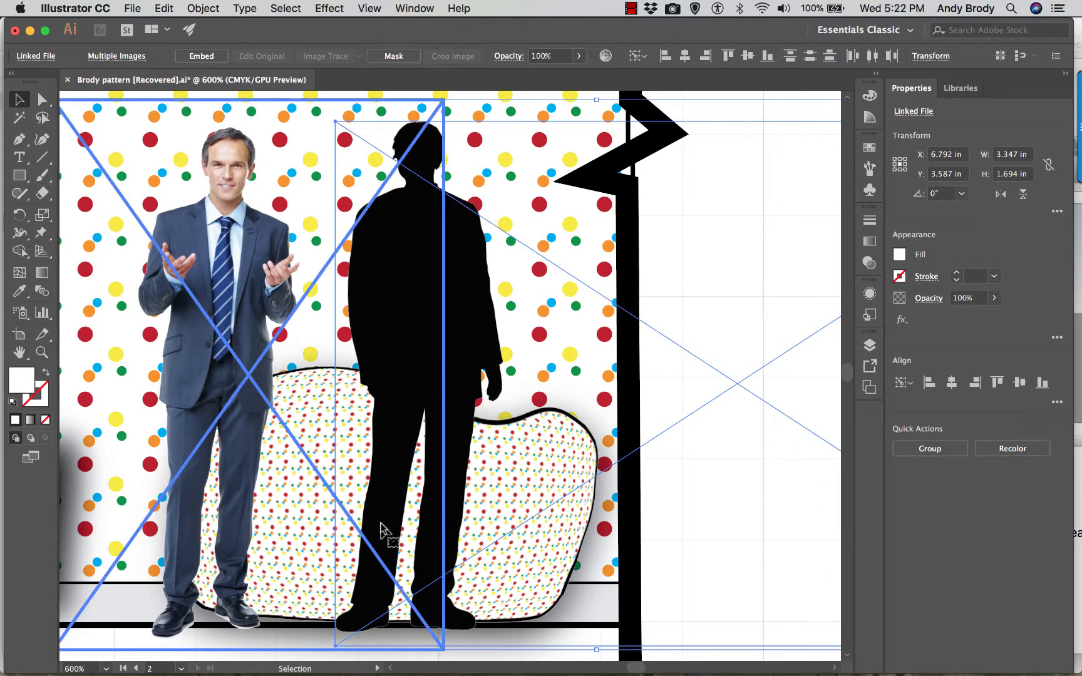
pyautogui.moveTo(401, 525); pyautogui.dragTo(344, 517)
pyautogui.moveTo(537, 544); pyautogui.dragTo(739, 544)
pyautogui.moveTo(640, 523); pyautogui.dragTo(665, 495)
pyautogui.moveTo(591, 438); pyautogui.dragTo(814, 480)
pyautogui.moveTo(624, 408); pyautogui.dragTo(659, 405)
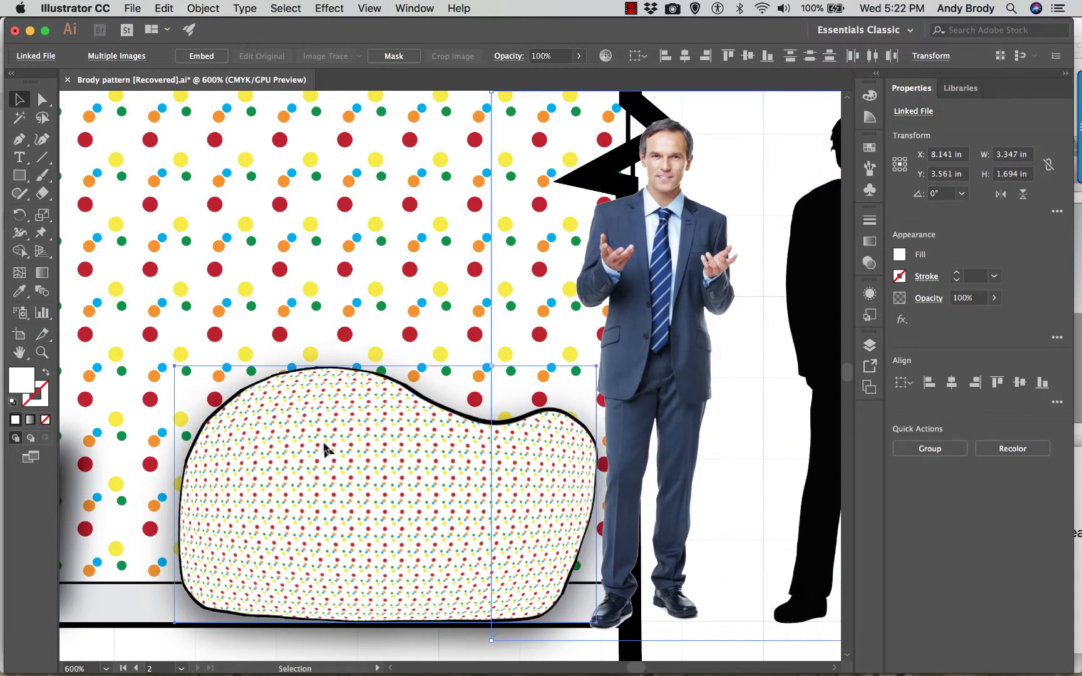
# - Draw an open curve about 1.12 in wide and 0.164 in high inside the freeform shape's lower edge with the Curvature tool
pyautogui.click(330, 448)
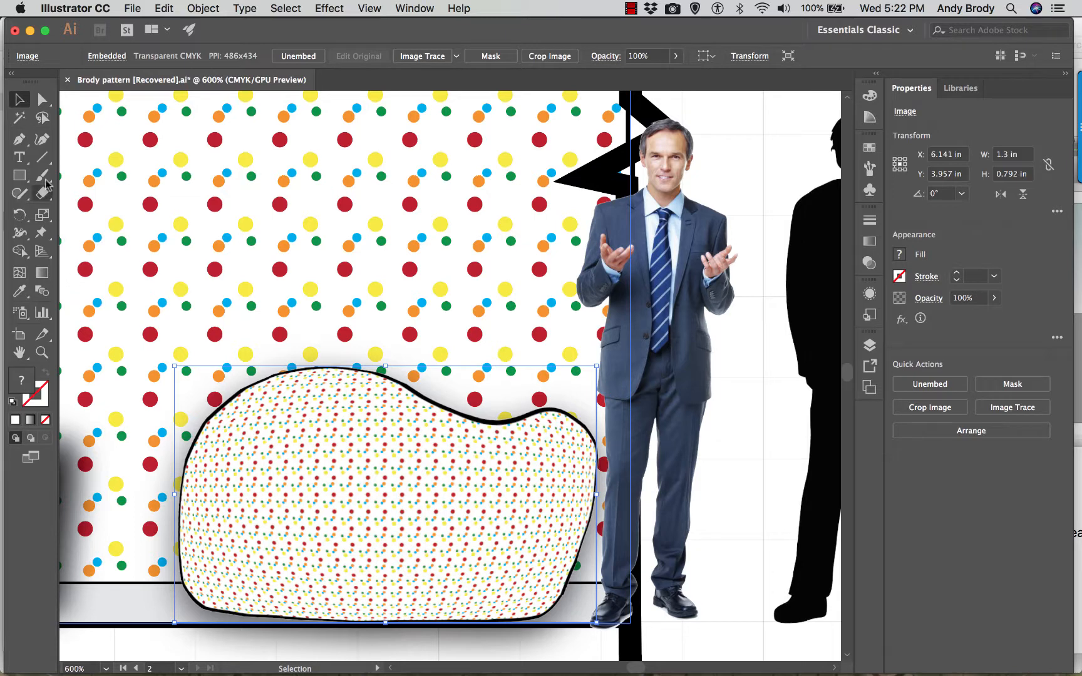
pyautogui.click(42, 138)
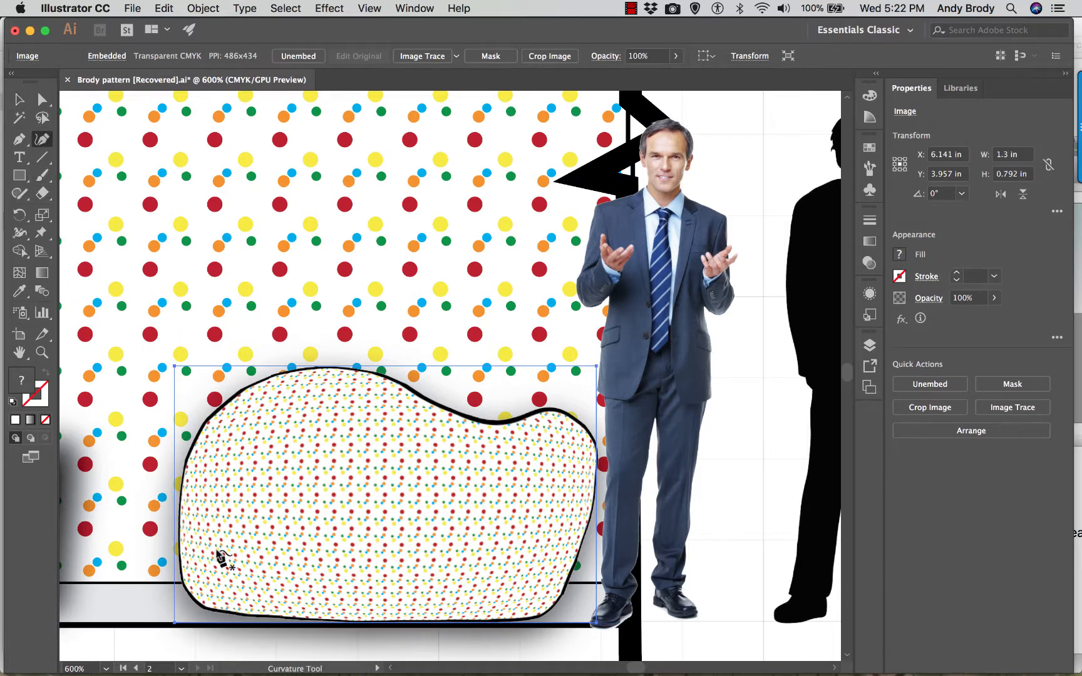
pyautogui.click(199, 581)
pyautogui.click(256, 599)
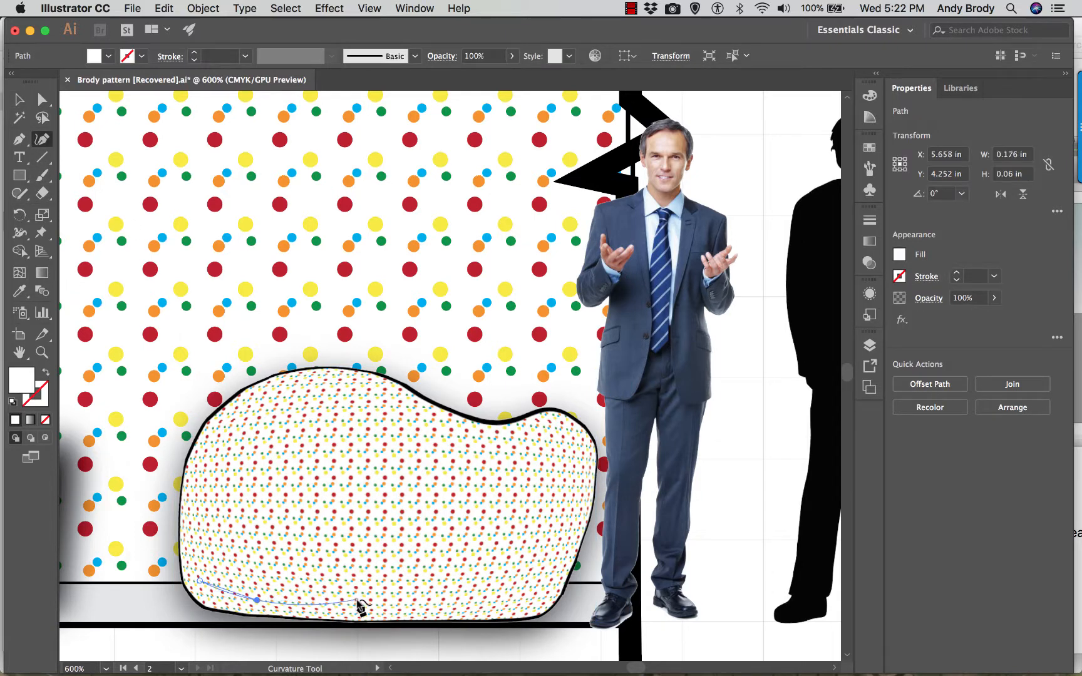
pyautogui.click(358, 600)
pyautogui.click(457, 602)
pyautogui.click(529, 600)
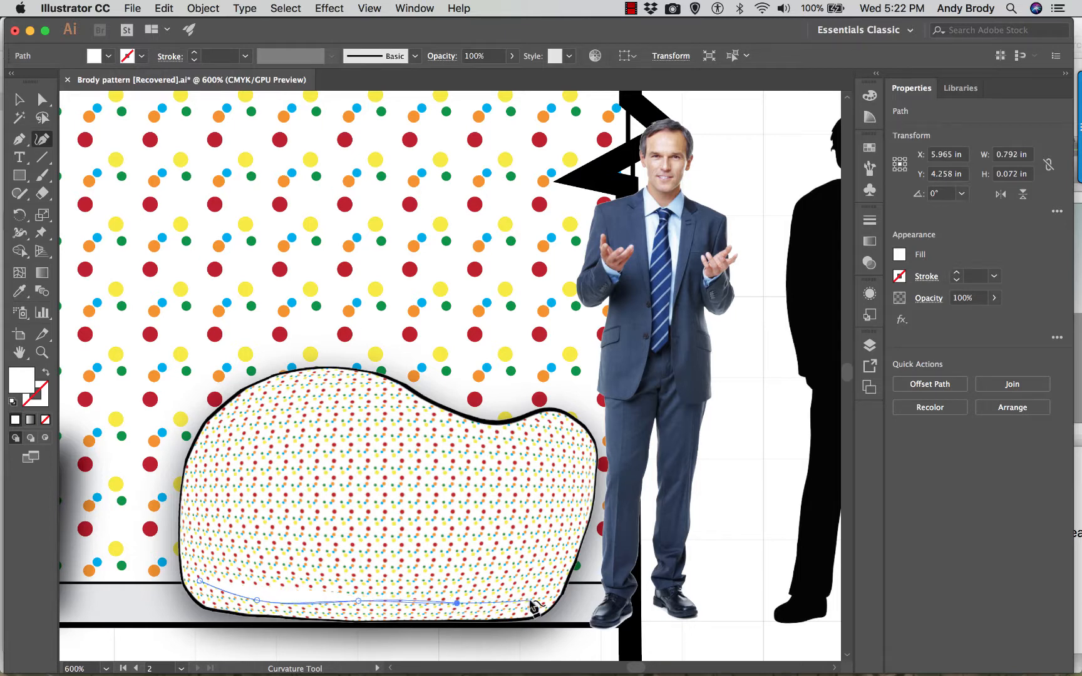
pyautogui.click(563, 554)
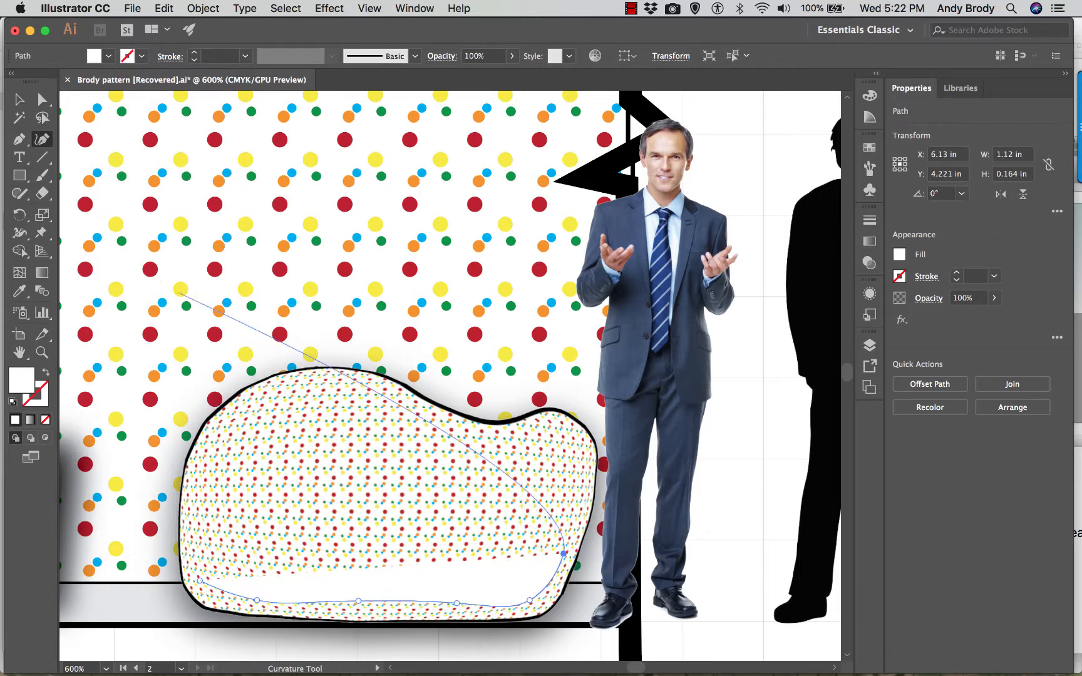
pyautogui.click(17, 100)
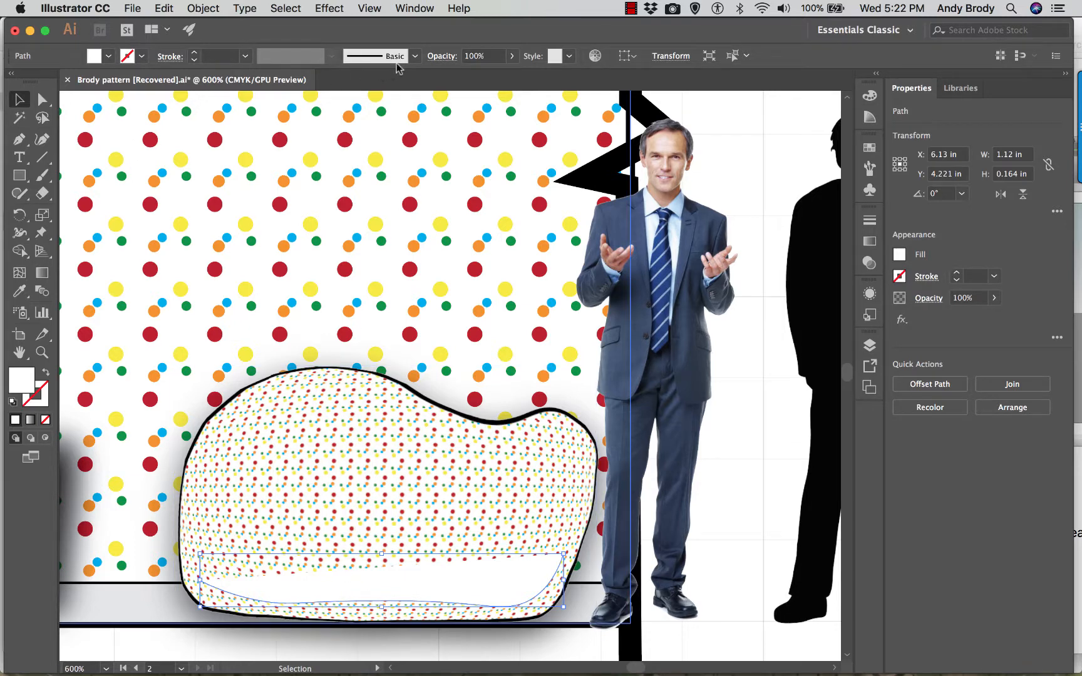
# - Apply the 6.00 brush to the curved path with a black 0.25 pt stroke
pyautogui.click(414, 56)
pyautogui.moveTo(416, 105); pyautogui.dragTo(422, 154)
pyautogui.click(369, 129)
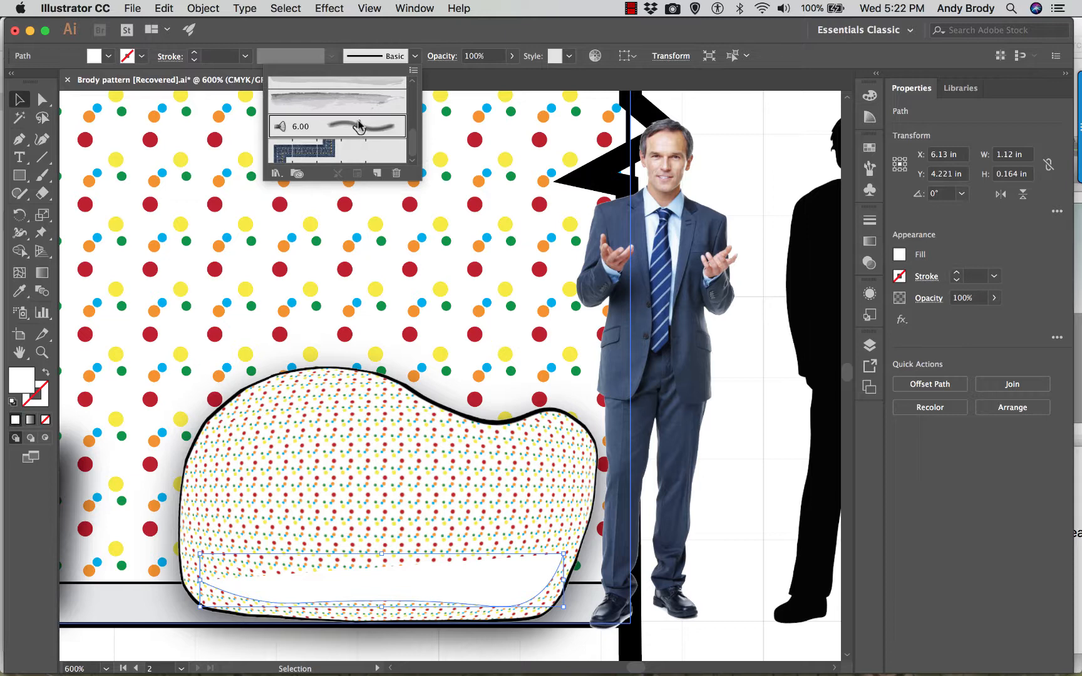
pyautogui.click(133, 60)
pyautogui.click(142, 55)
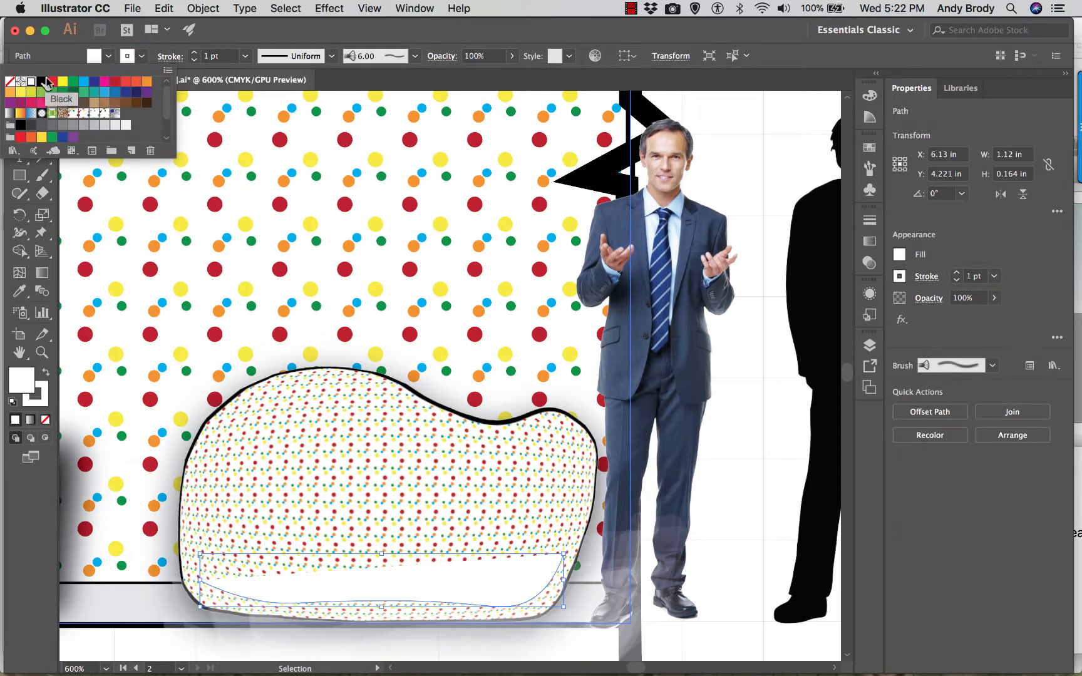
pyautogui.click(42, 82)
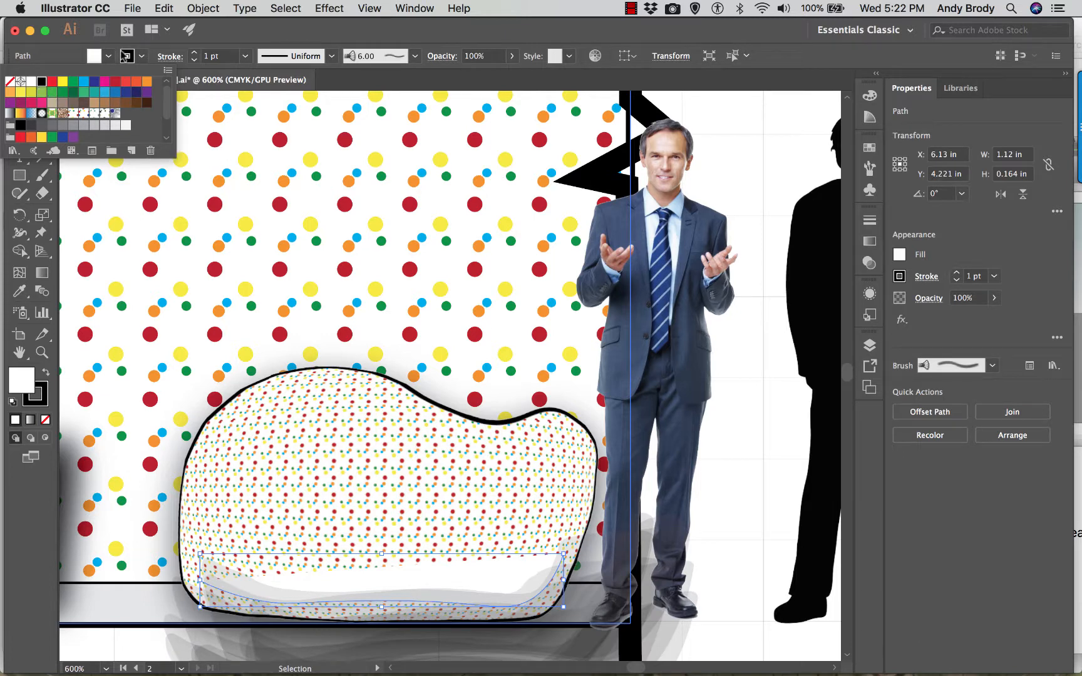
pyautogui.click(245, 57)
pyautogui.click(244, 57)
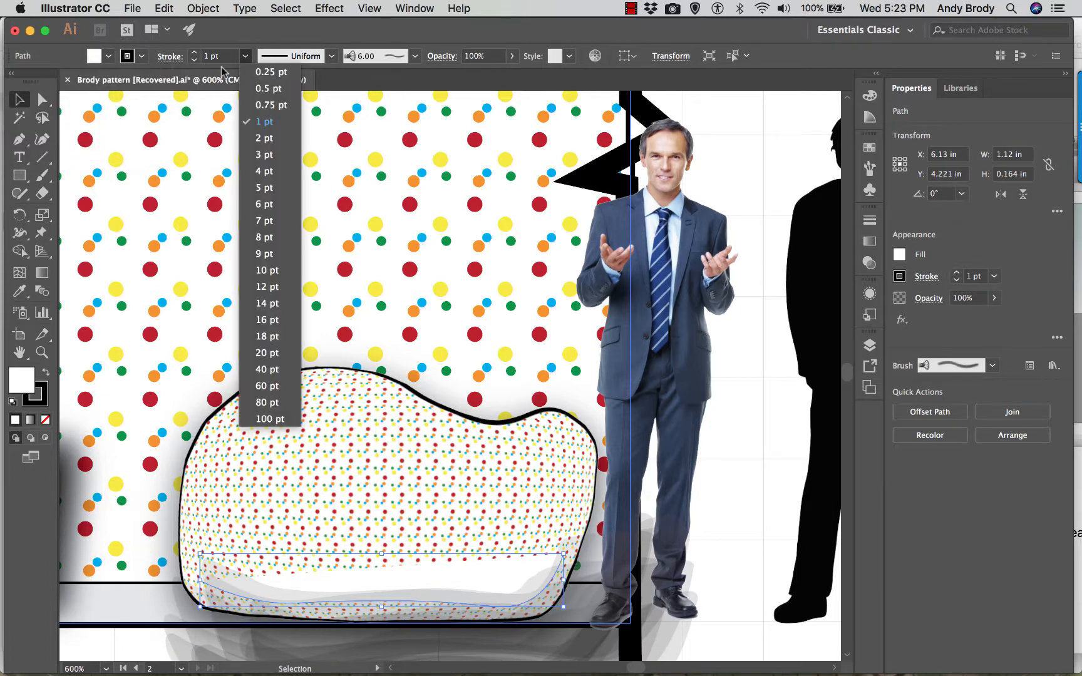
pyautogui.click(269, 72)
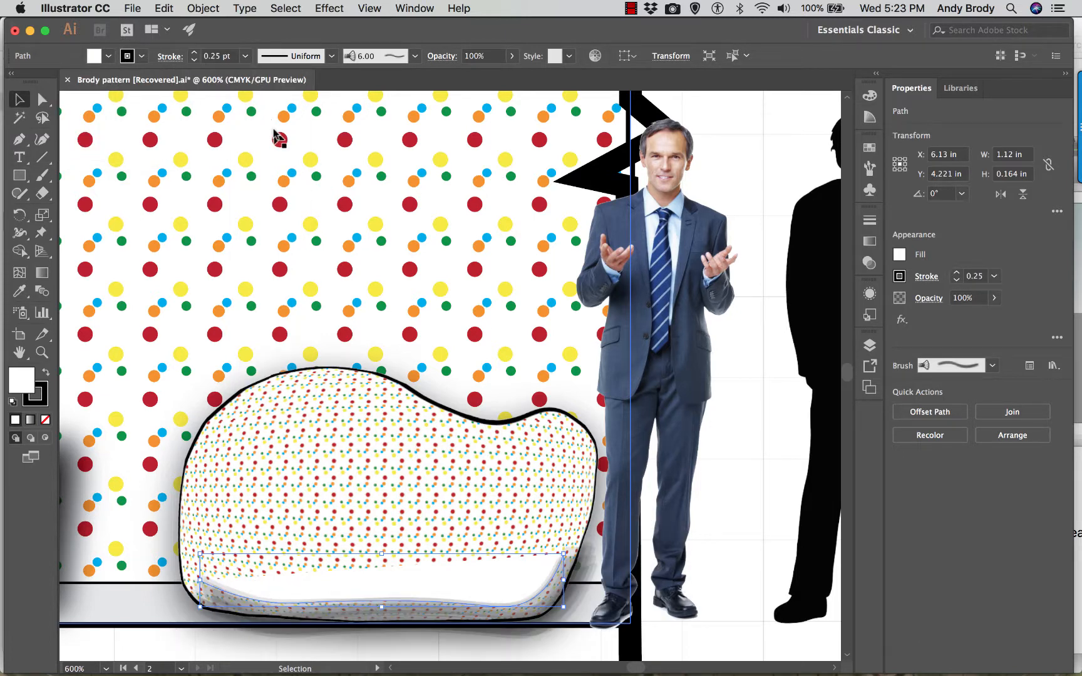
# - Remove the curved path's fill and nudge it to about X 6.102 in, Y 4.207 in as shading along the shape's base
pyautogui.press('Up')
pyautogui.press('Up')
pyautogui.press('Up')
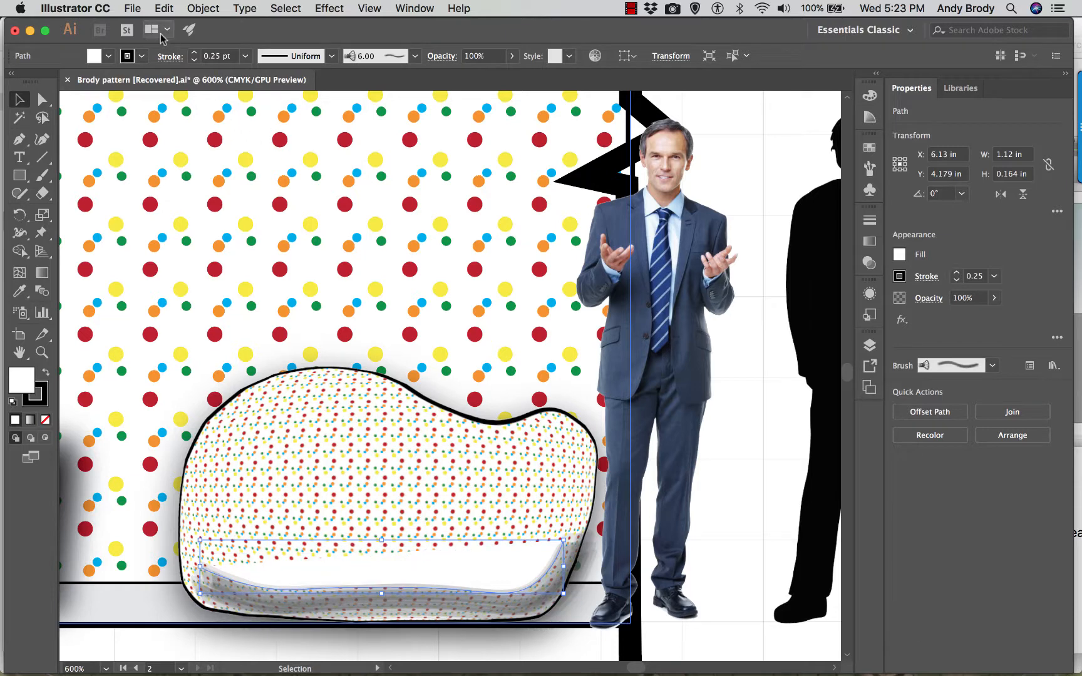
pyautogui.click(108, 56)
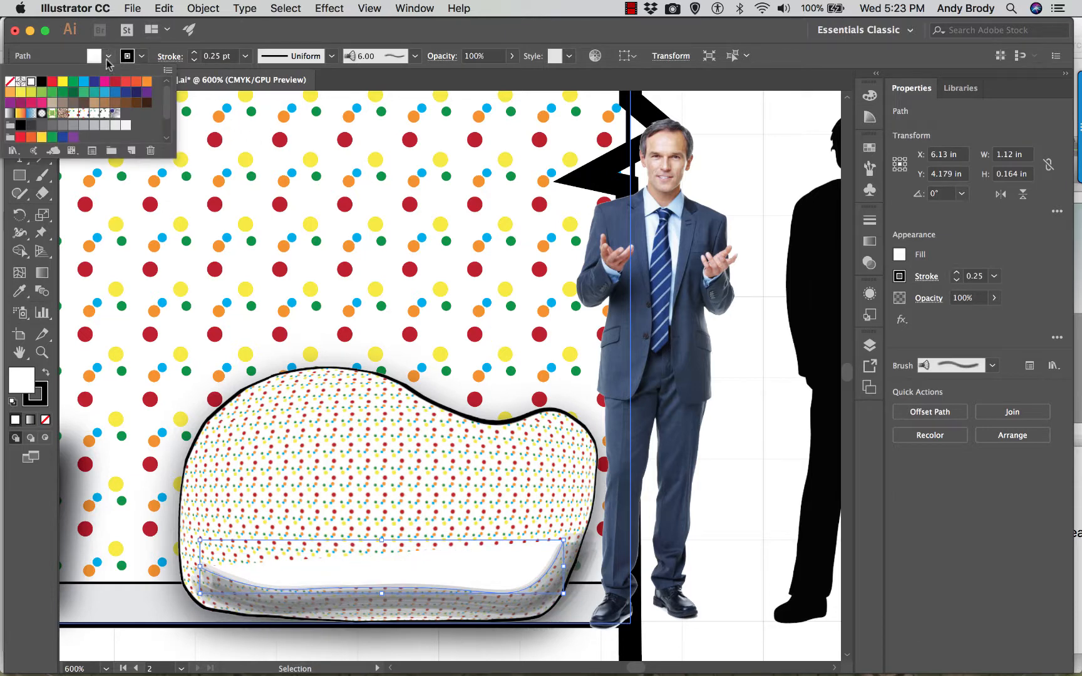
pyautogui.click(10, 81)
pyautogui.press('Left')
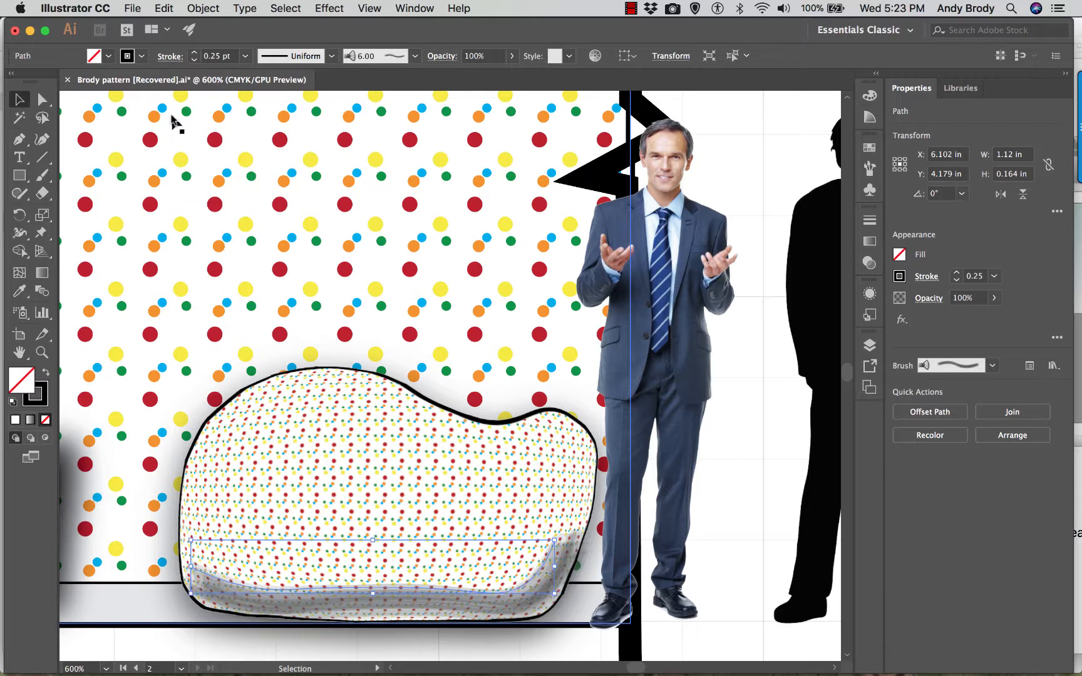
pyautogui.press('Down')
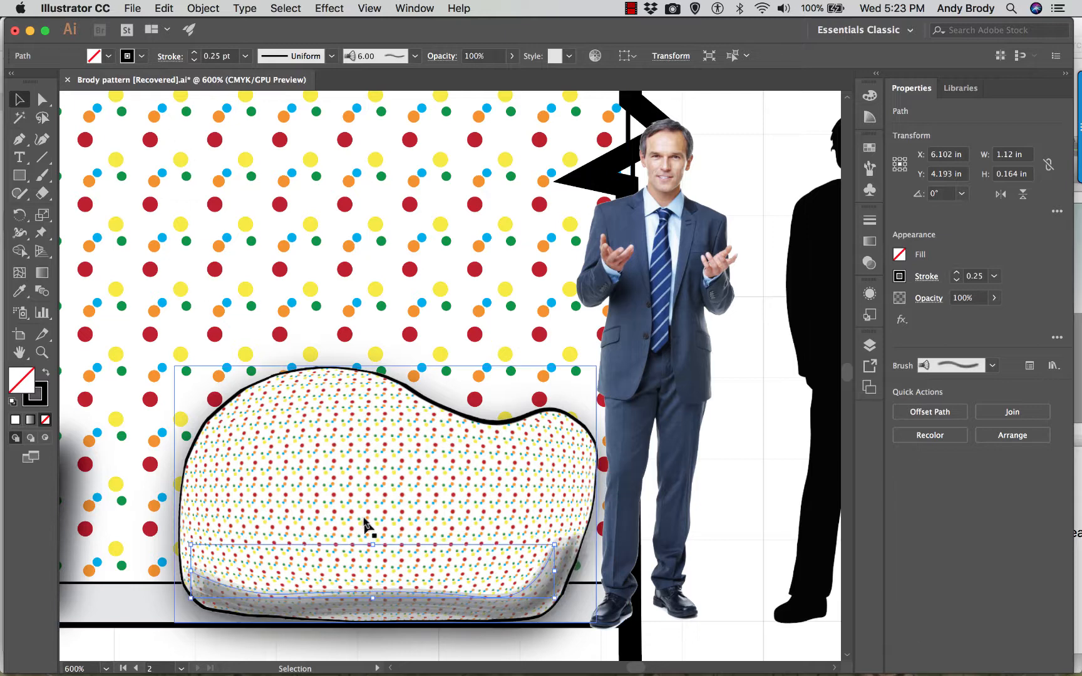
pyautogui.press('Down')
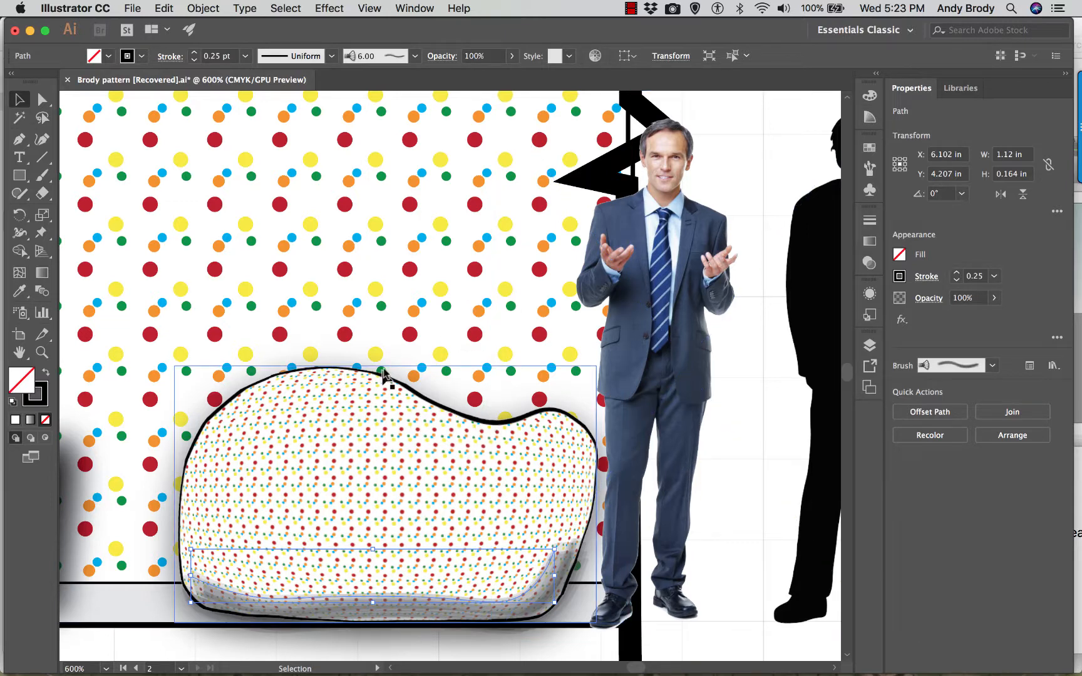
# - Move the suited man and the black silhouette together back in front of the shaded freeform shape
pyautogui.press('super+minus')
pyautogui.press('super+minus')
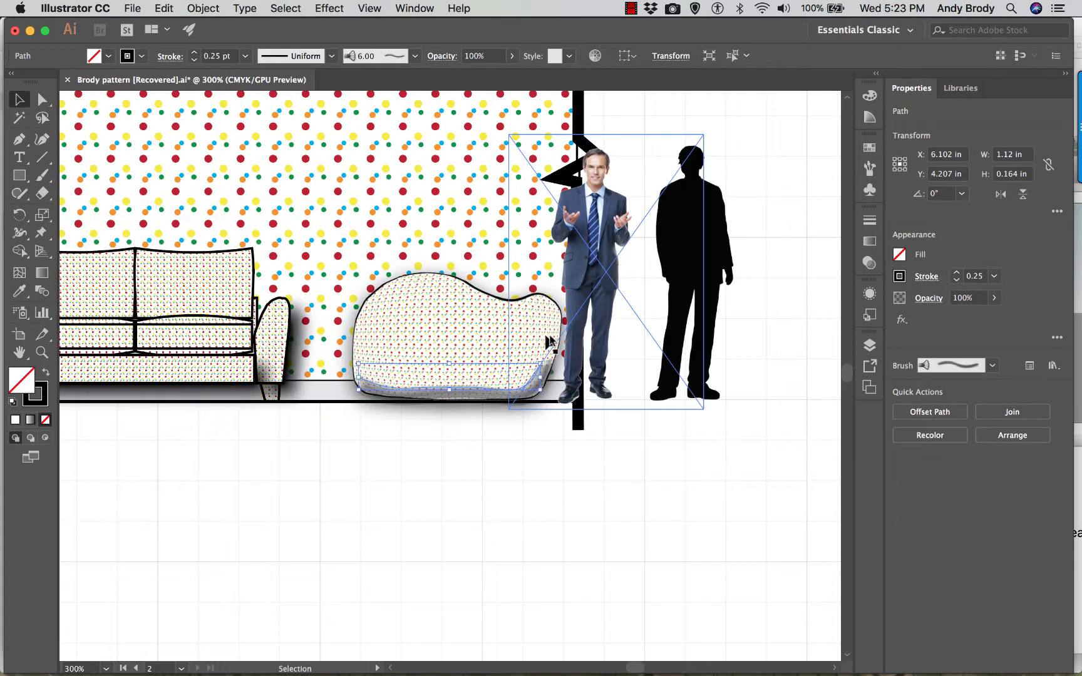
pyautogui.click(702, 352)
pyautogui.keyDown('shift'); pyautogui.click(598, 244); pyautogui.keyUp('shift')
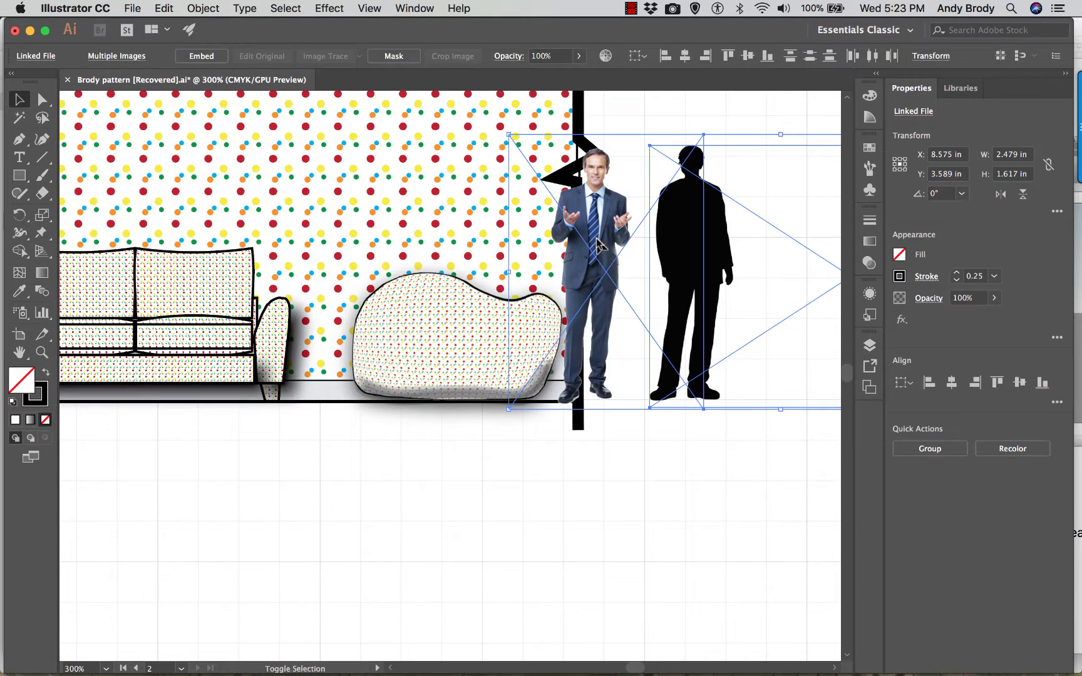
pyautogui.moveTo(598, 245); pyautogui.dragTo(396, 241)
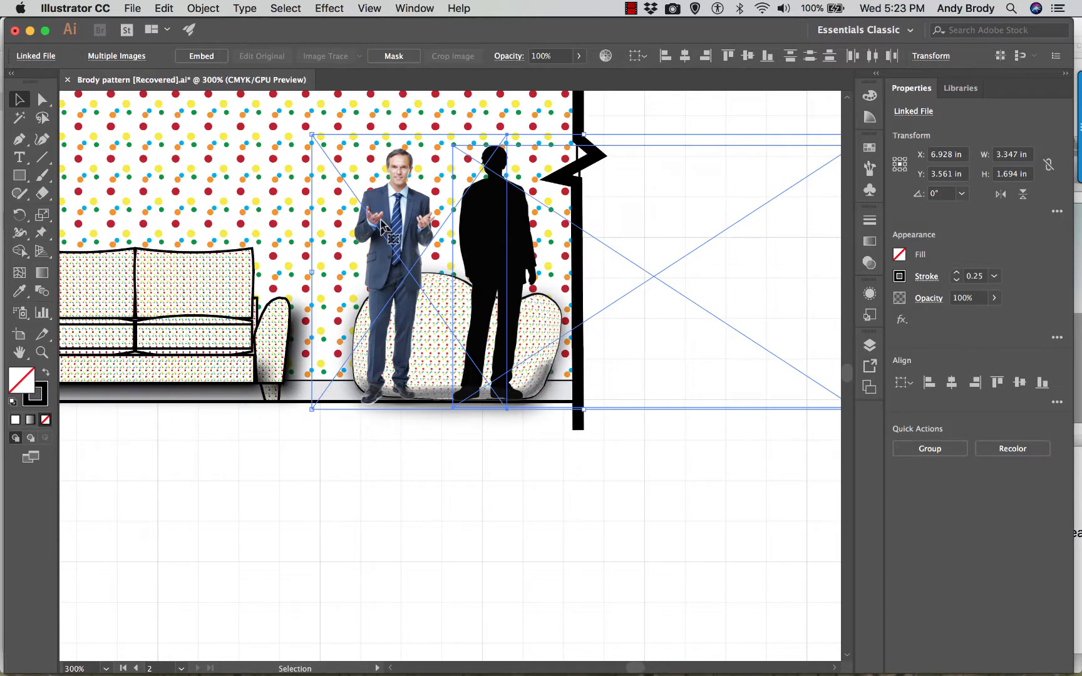
pyautogui.press('super+minus')
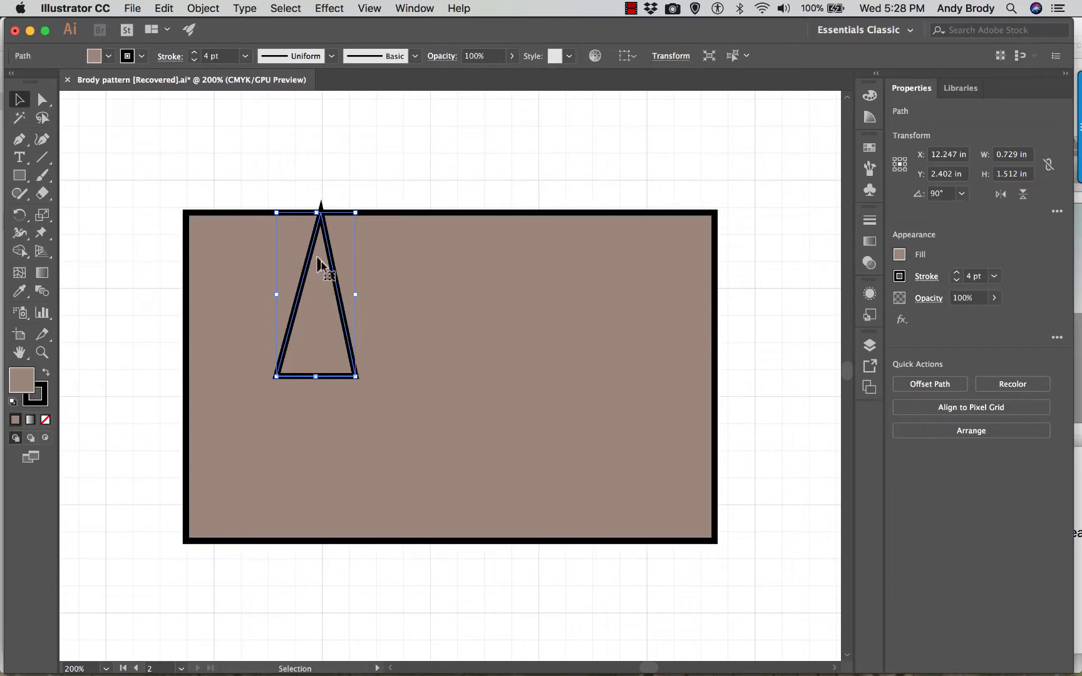
# - Fill the triangle on the brown rectangle with the Fade To White 2 gradient from the Fades swatch library
pyautogui.keyDown('shift'); pyautogui.click(600, 542); pyautogui.keyUp('shift')
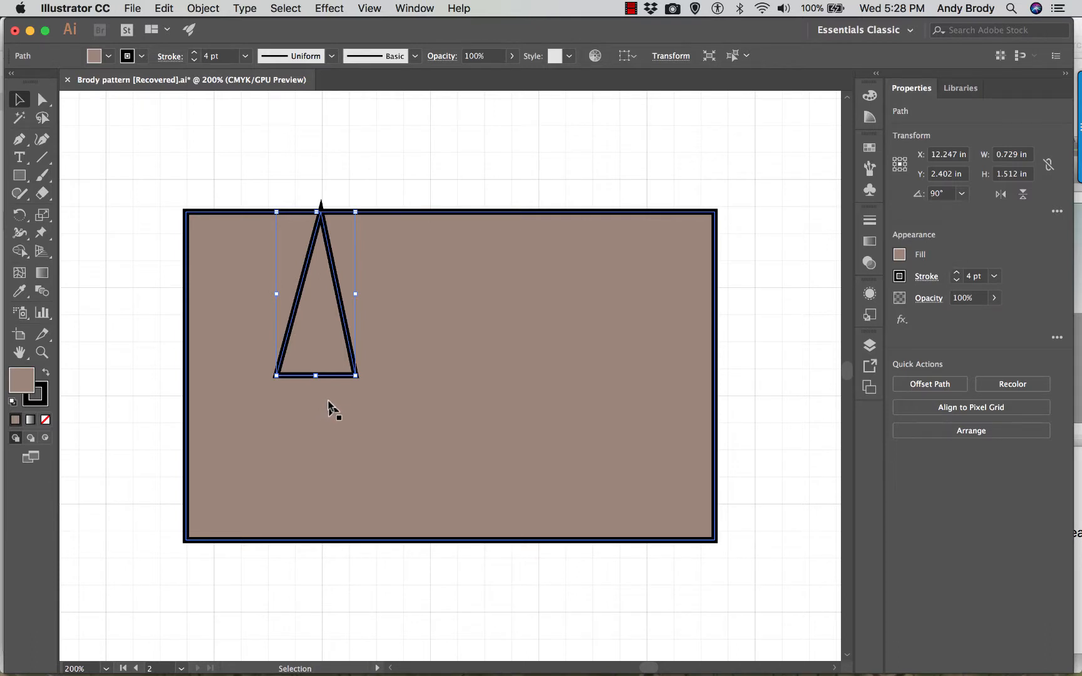
pyautogui.click(108, 60)
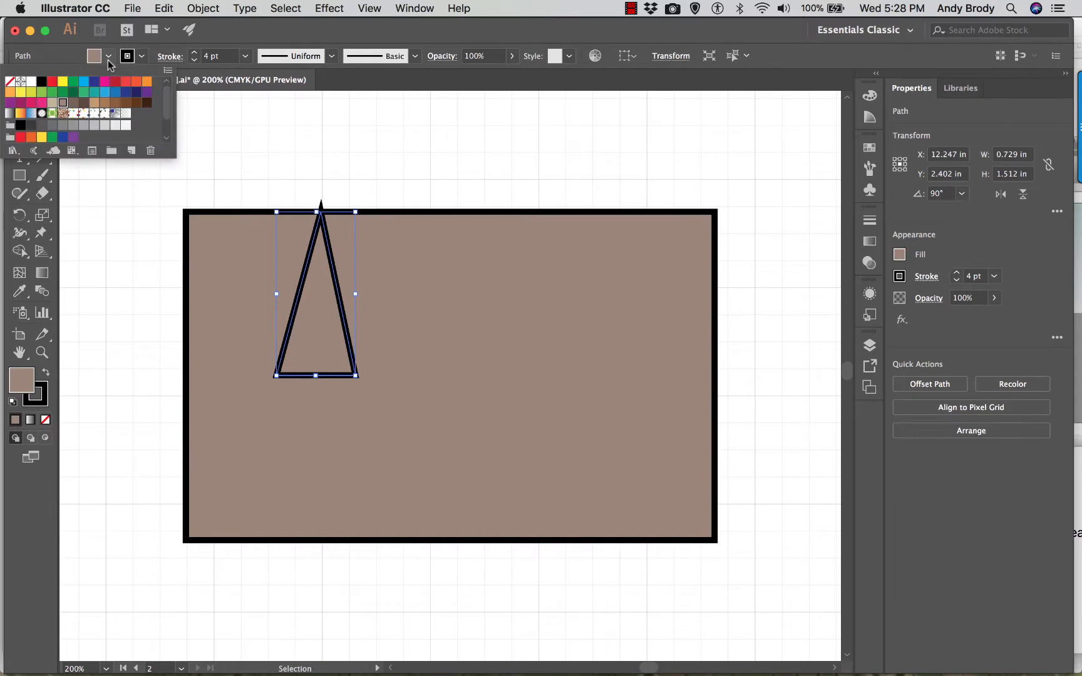
pyautogui.click(15, 153)
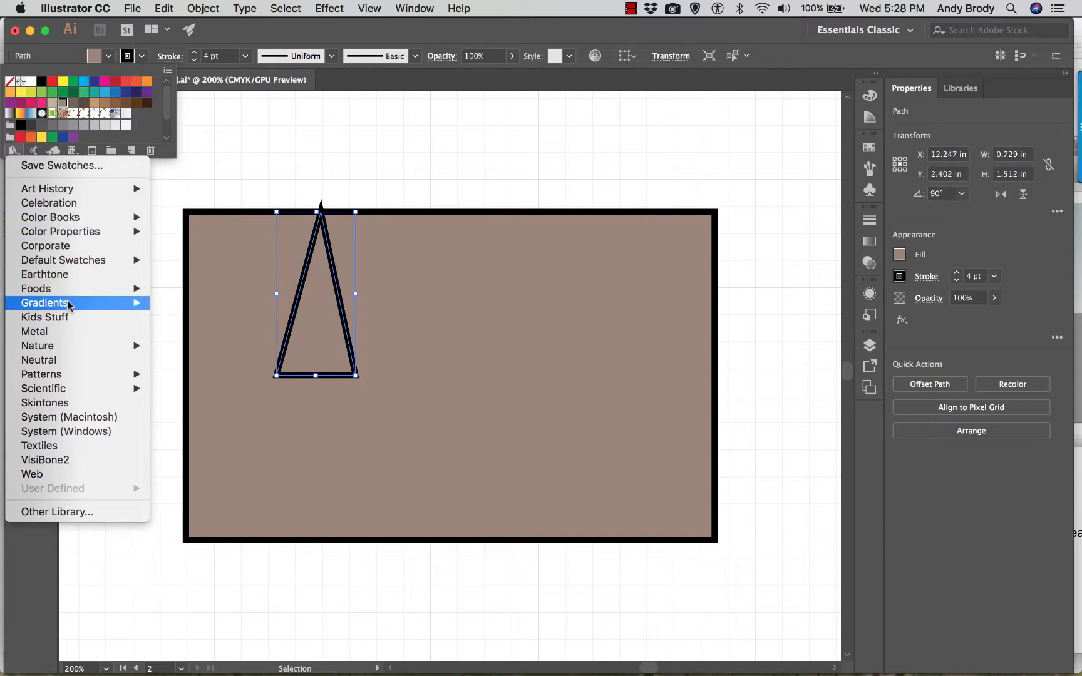
pyautogui.moveTo(69, 305)
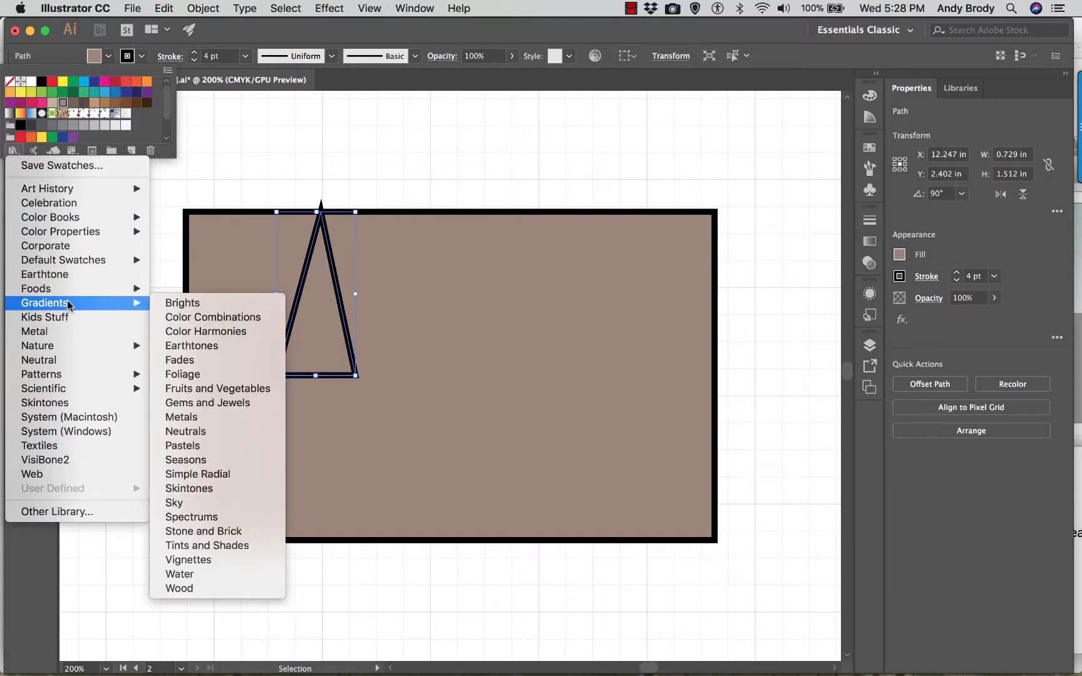
pyautogui.click(189, 363)
pyautogui.click(532, 253)
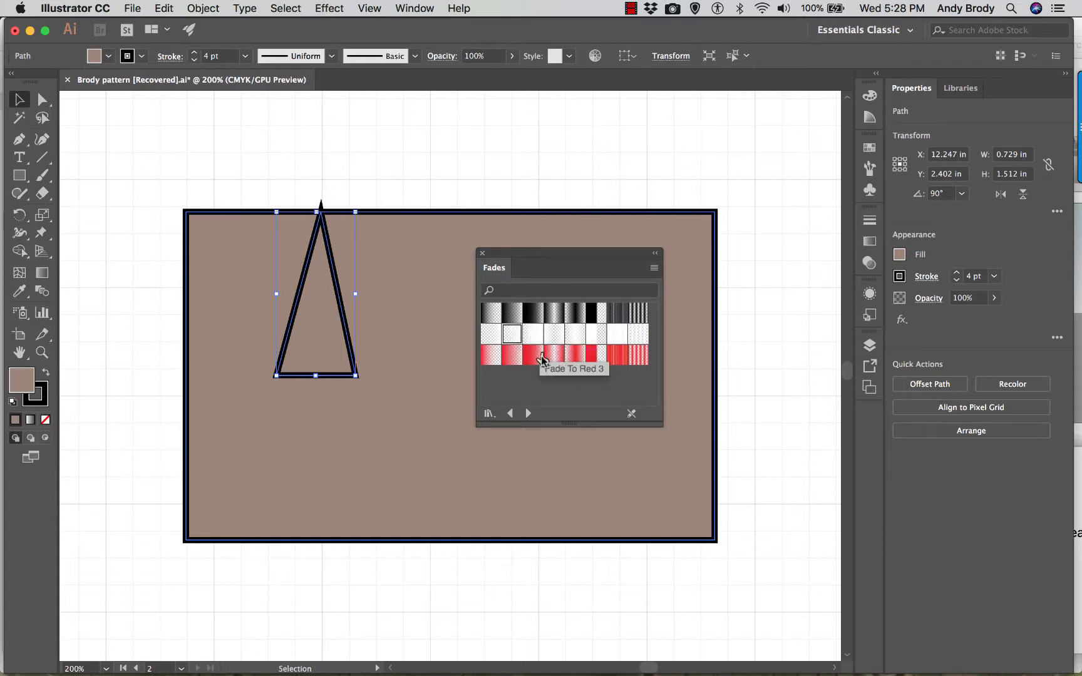
pyautogui.click(511, 334)
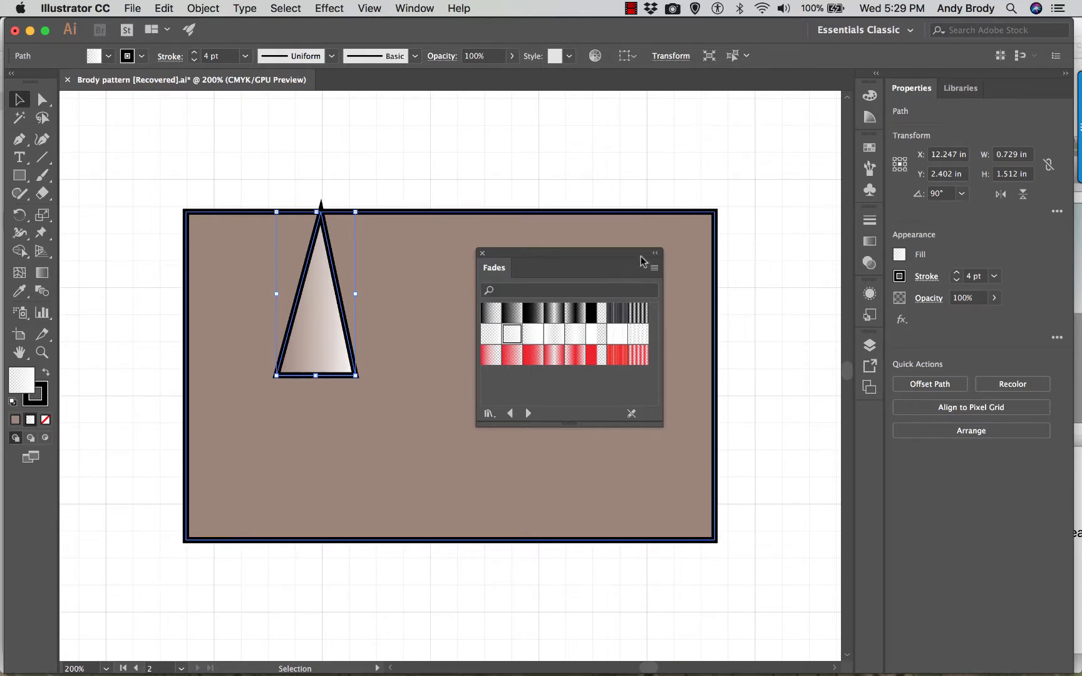
pyautogui.click(482, 253)
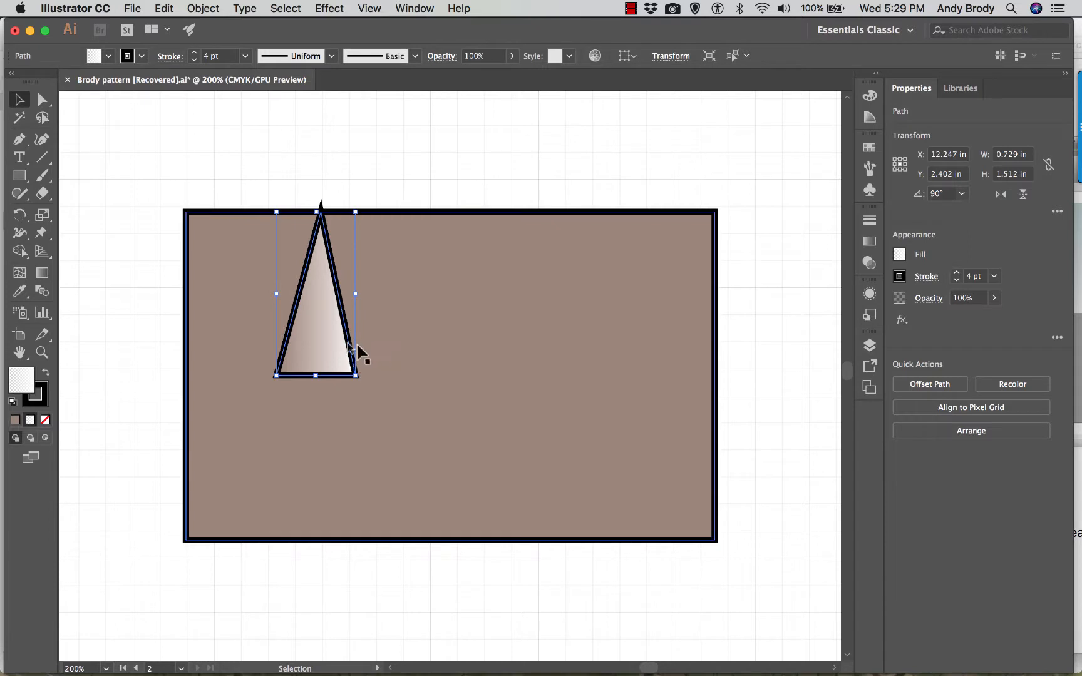
# - Set the triangle's linear gradient angle to 90° and stretch its base downward to a height of about 1.611 in
pyautogui.click(869, 242)
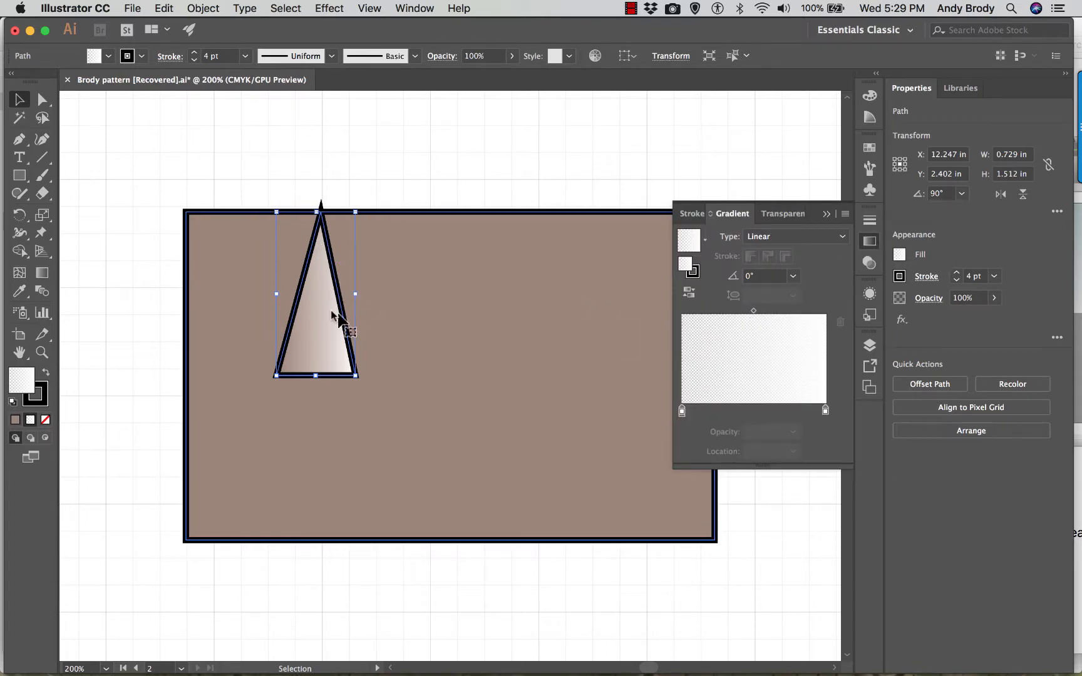
pyautogui.click(792, 275)
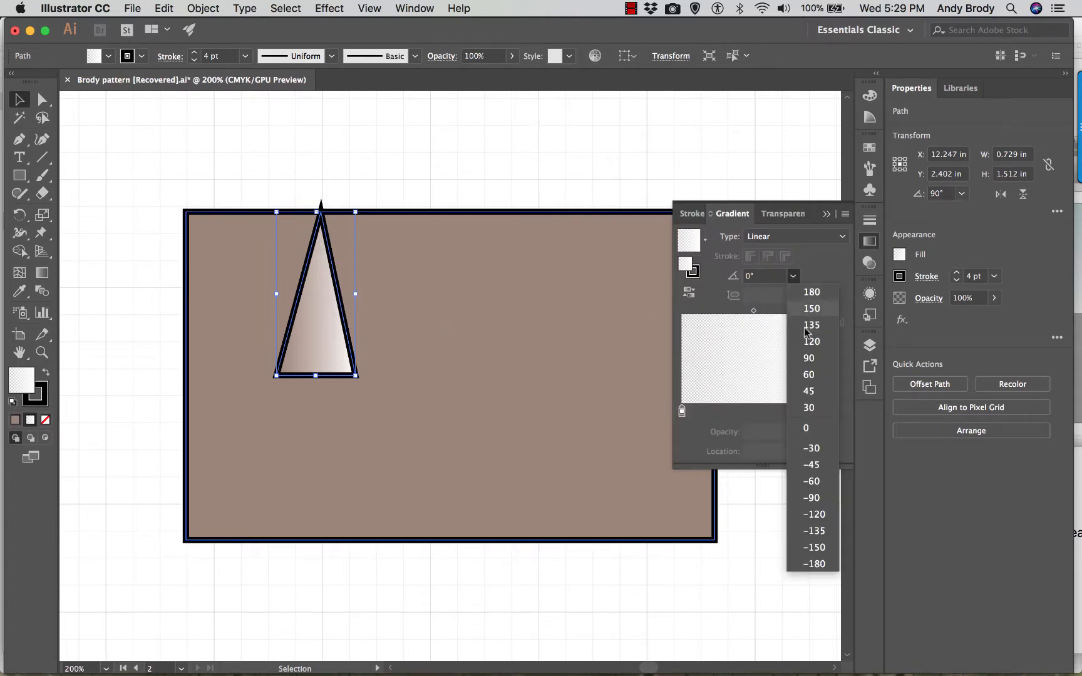
pyautogui.click(807, 357)
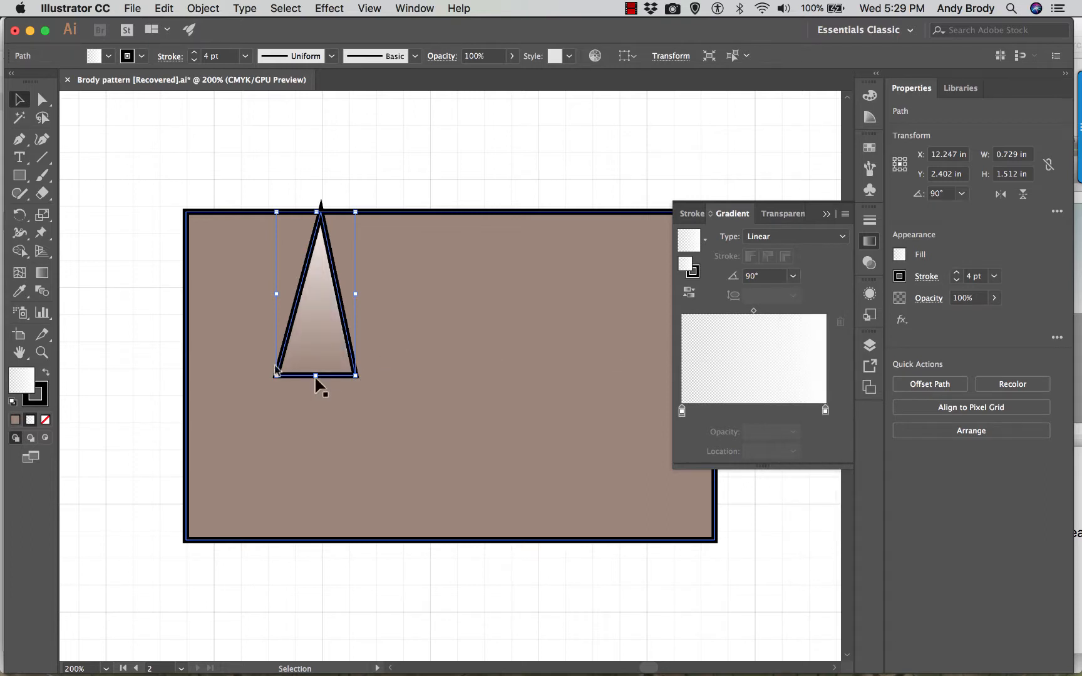
pyautogui.moveTo(315, 377); pyautogui.dragTo(311, 386)
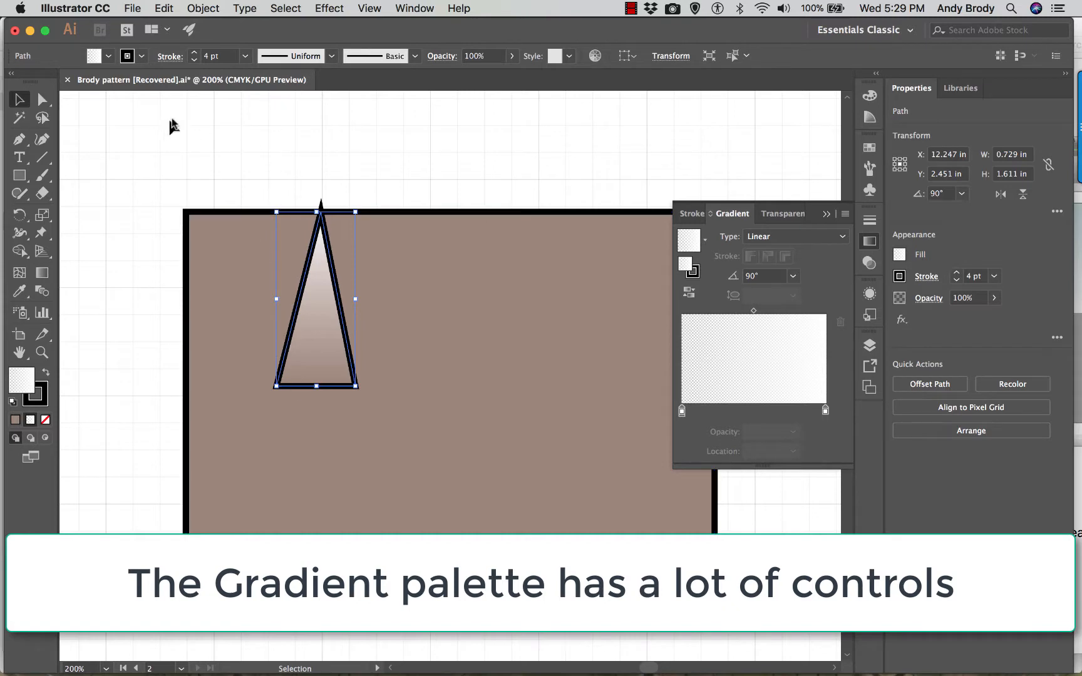
# - Remove the black stroke from the gradient-filled triangle
pyautogui.click(142, 56)
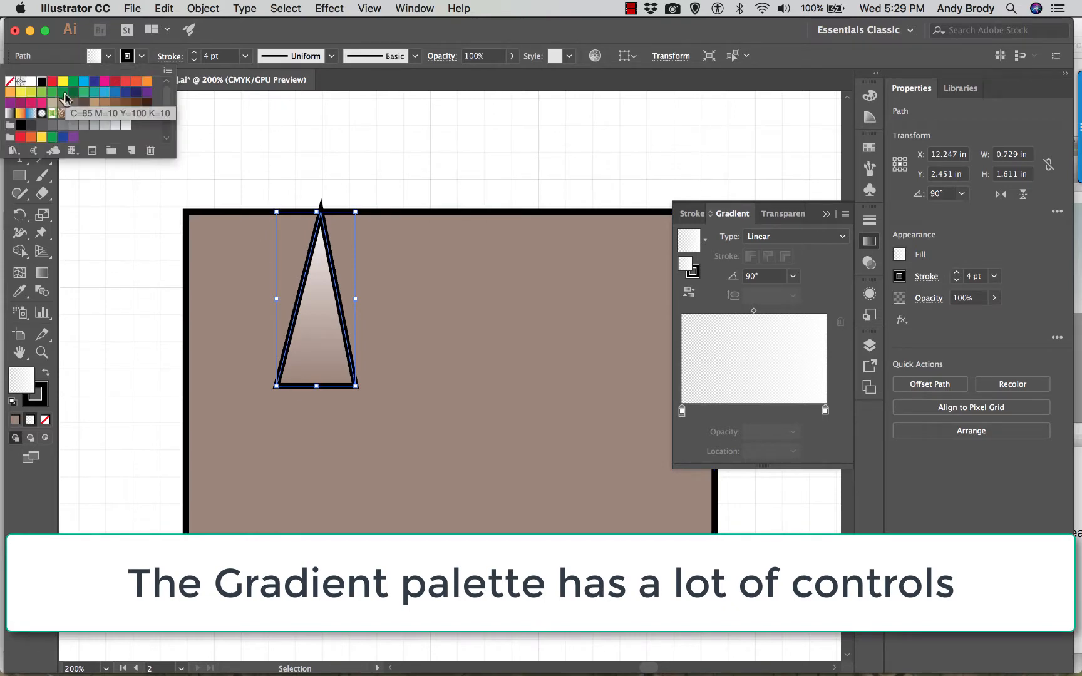
pyautogui.click(10, 82)
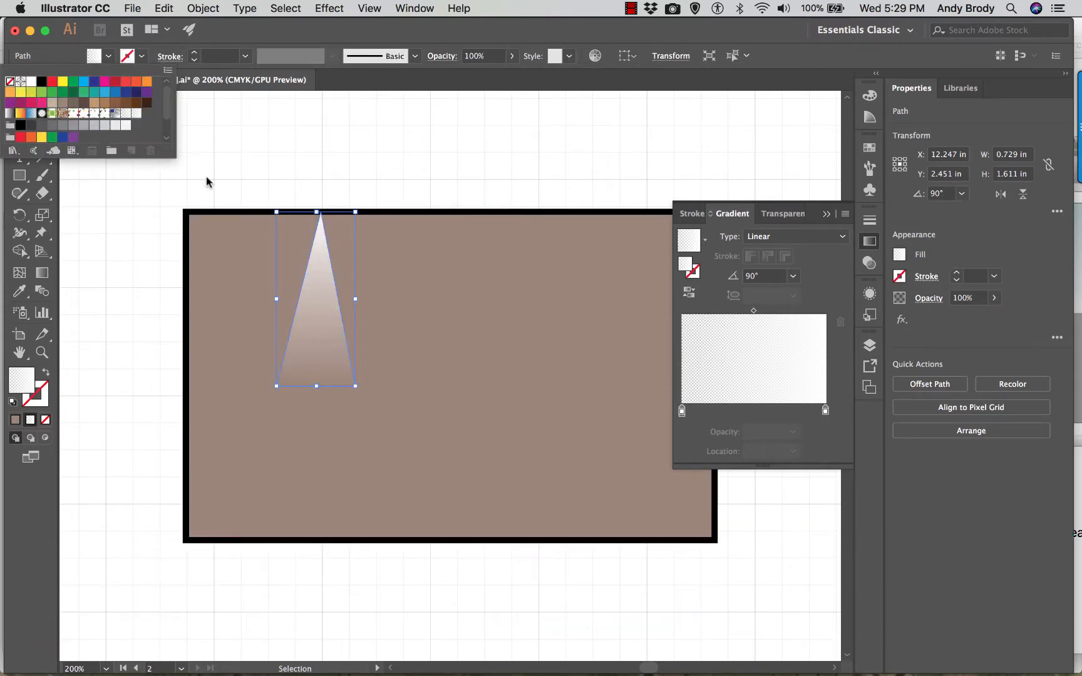
pyautogui.click(273, 180)
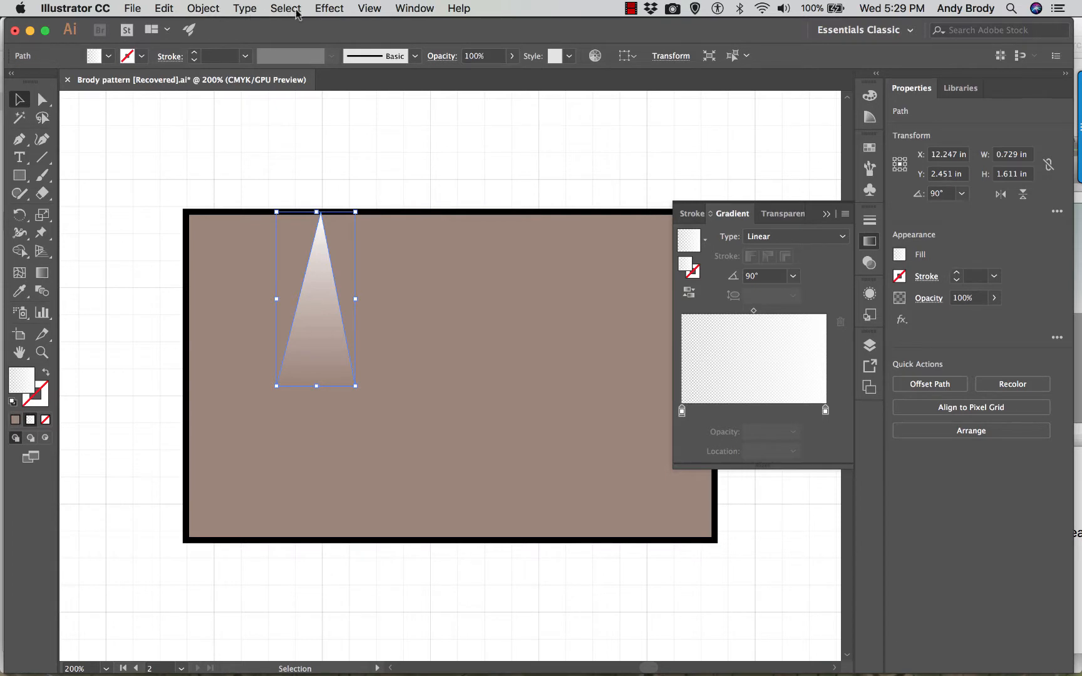
# - Apply a Gaussian Blur effect with a radius of about 9.5 pixels to the triangle, with the preview enabled
pyautogui.click(327, 10)
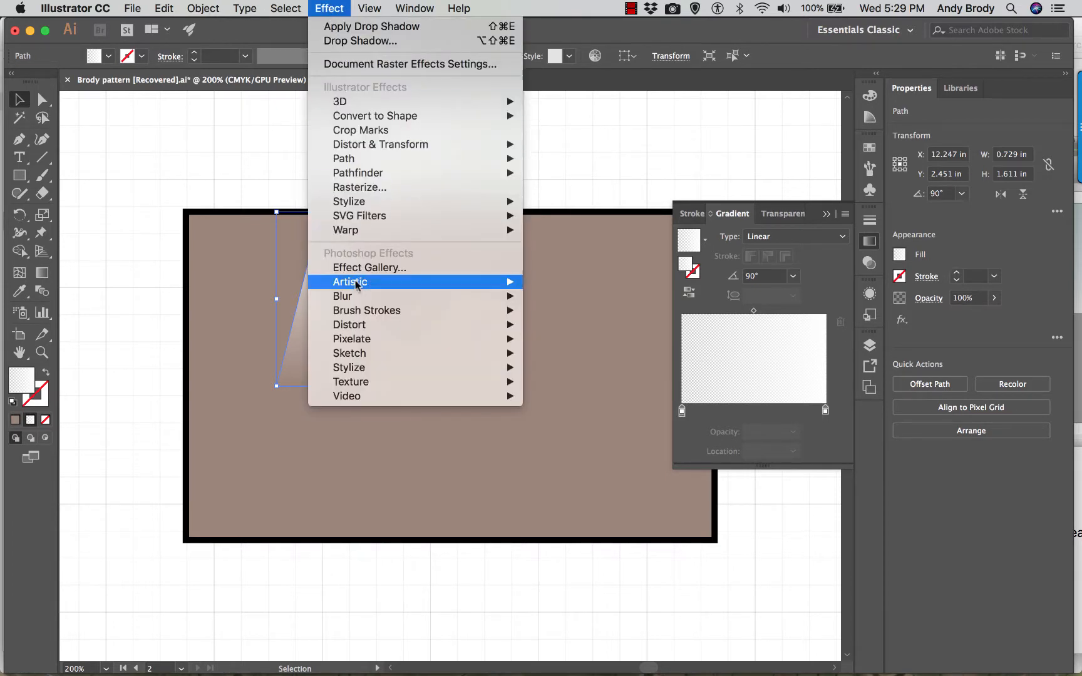
pyautogui.moveTo(358, 296)
pyautogui.click(540, 298)
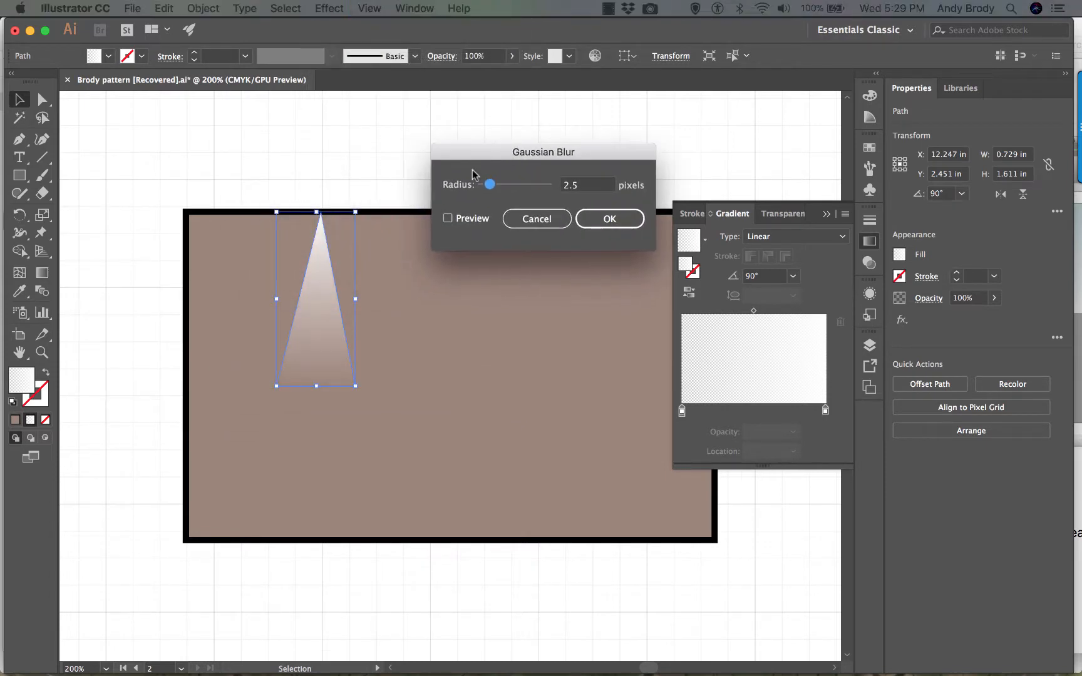
pyautogui.click(447, 218)
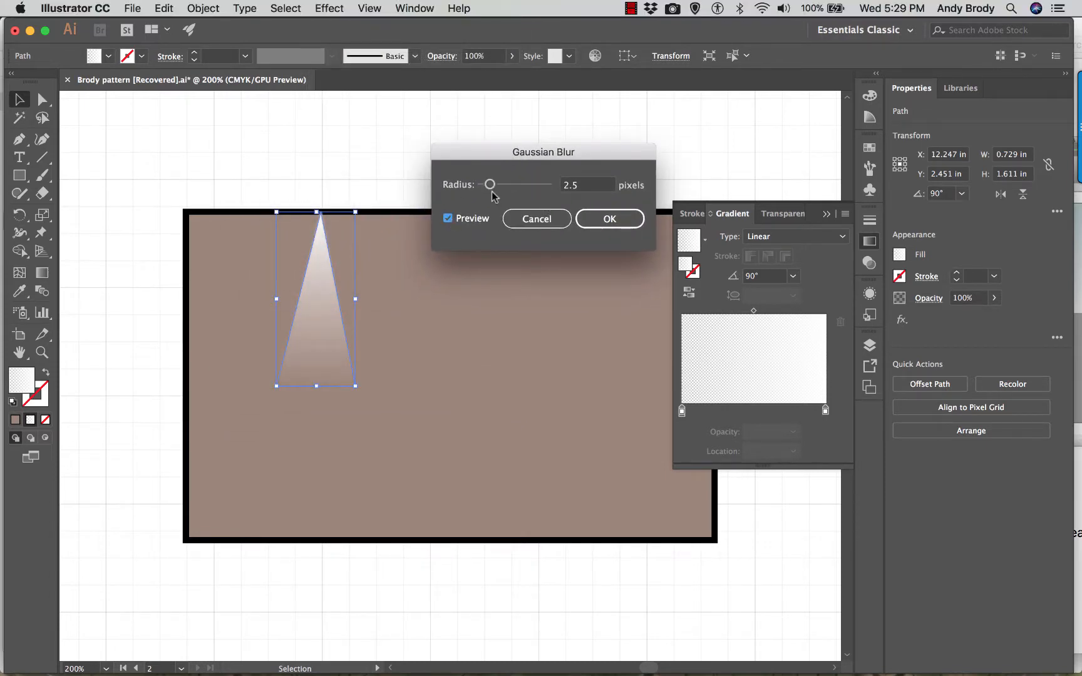
pyautogui.moveTo(490, 185); pyautogui.dragTo(514, 190)
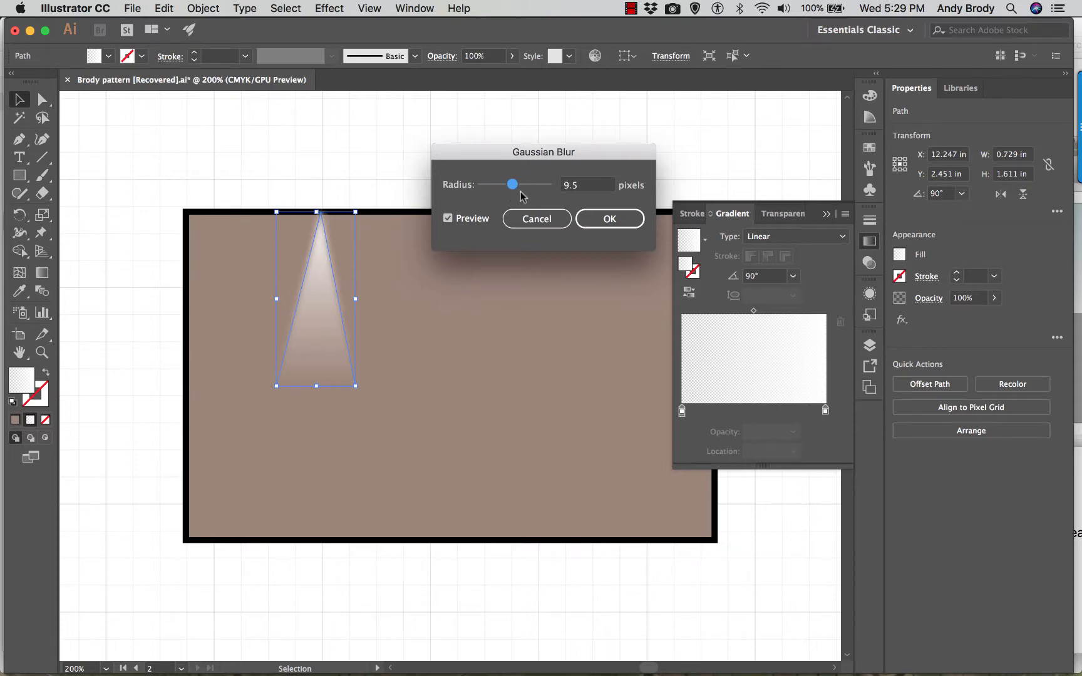
pyautogui.click(607, 219)
pyautogui.click(244, 176)
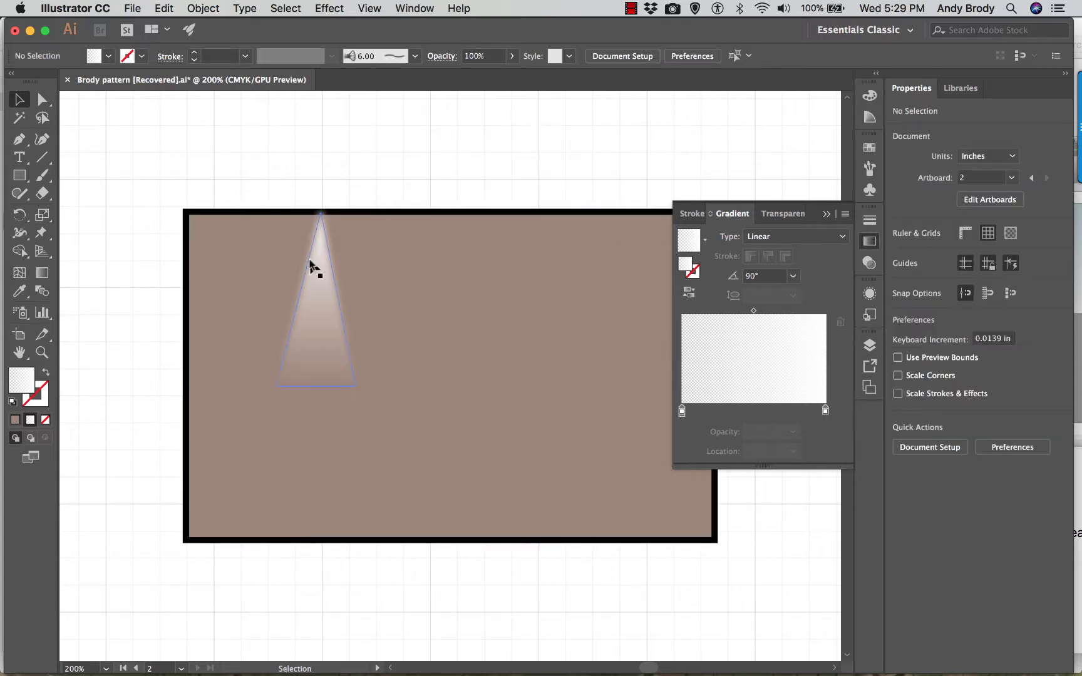
# - Move the blurred triangle along the brown rectangle's top edge to about X 11.538 in and put the gradient settings away
pyautogui.moveTo(326, 284); pyautogui.dragTo(249, 275)
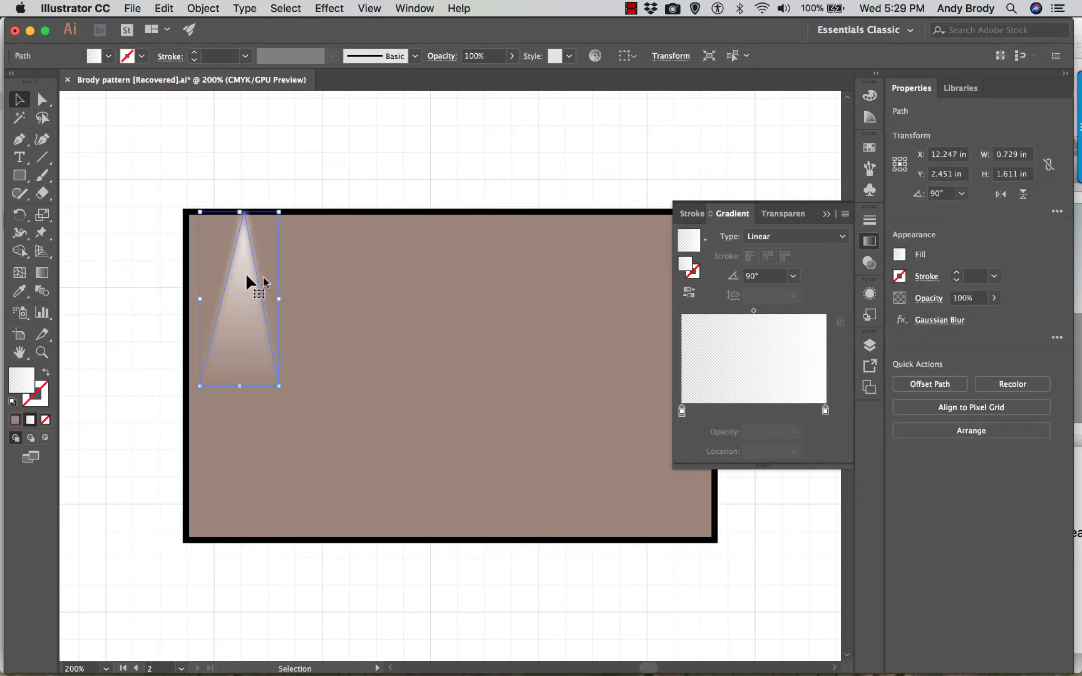
pyautogui.click(826, 214)
pyautogui.click(212, 157)
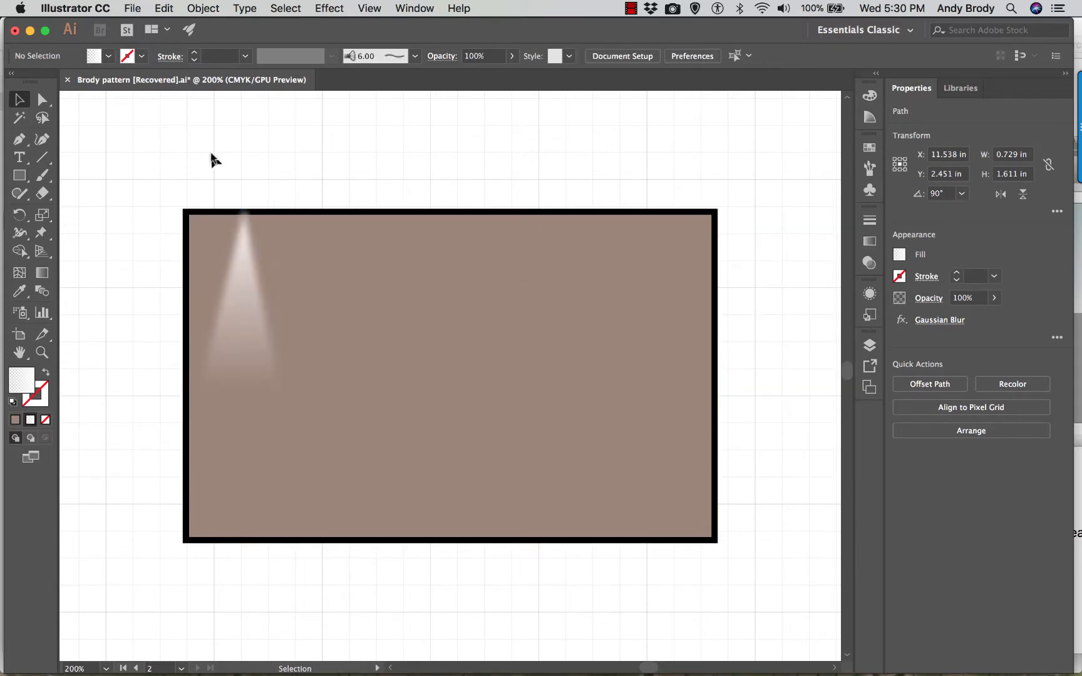
# - Create a copy of the light-beam triangle offset 0.6 in horizontally and 0 in vertically
pyautogui.click(244, 260)
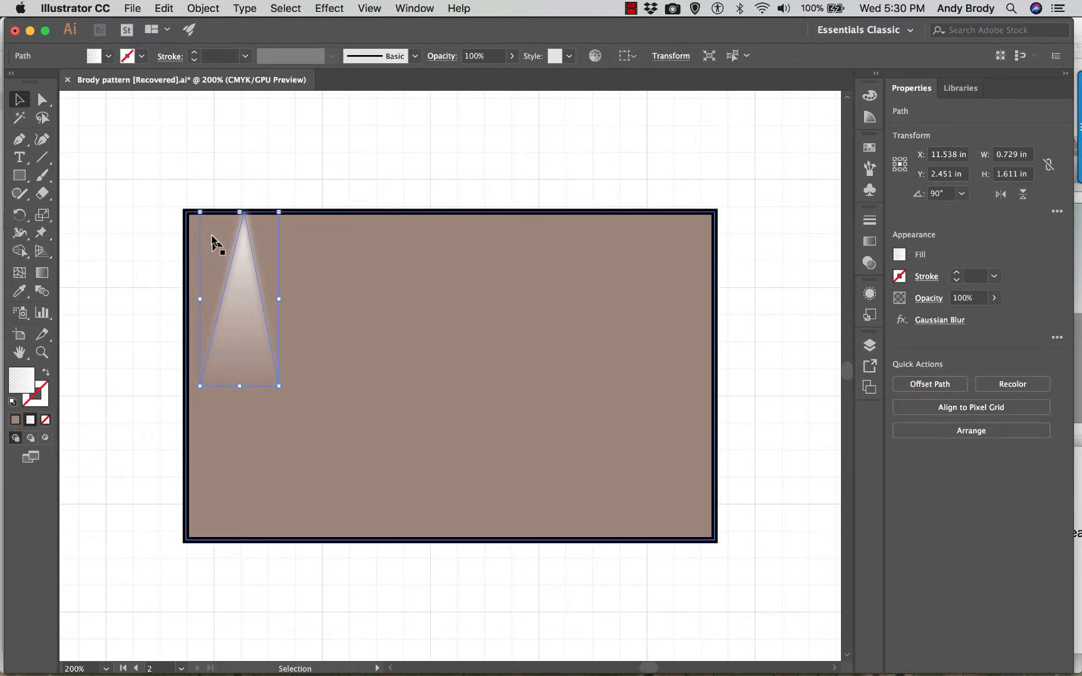
pyautogui.press('super+shift+m')
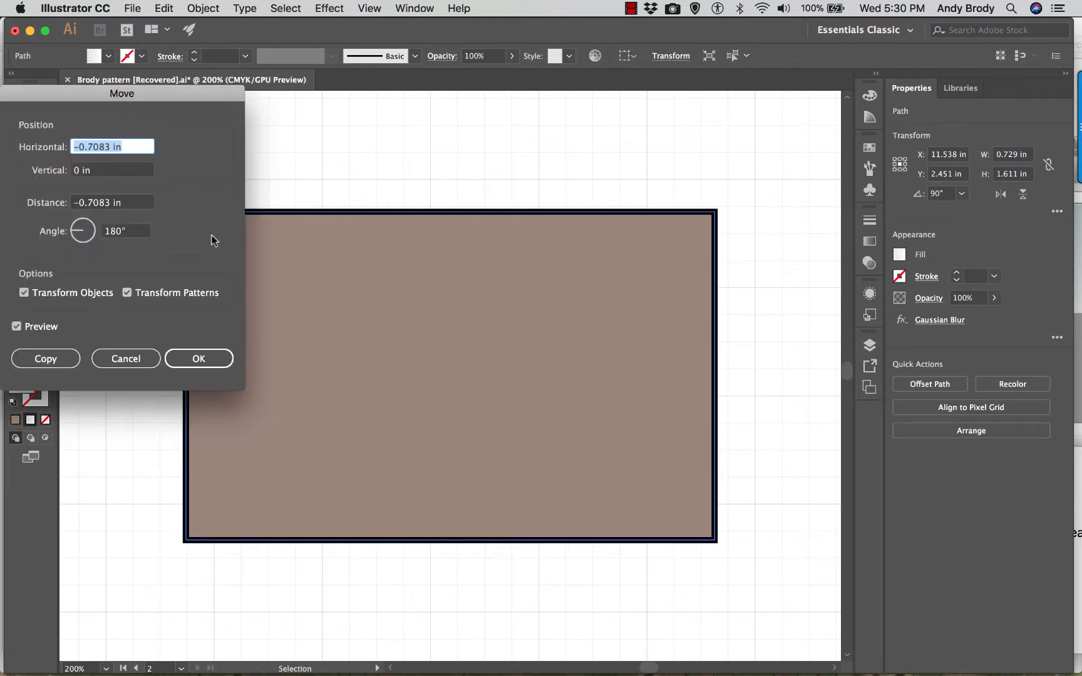
pyautogui.moveTo(53, 95); pyautogui.dragTo(614, 125)
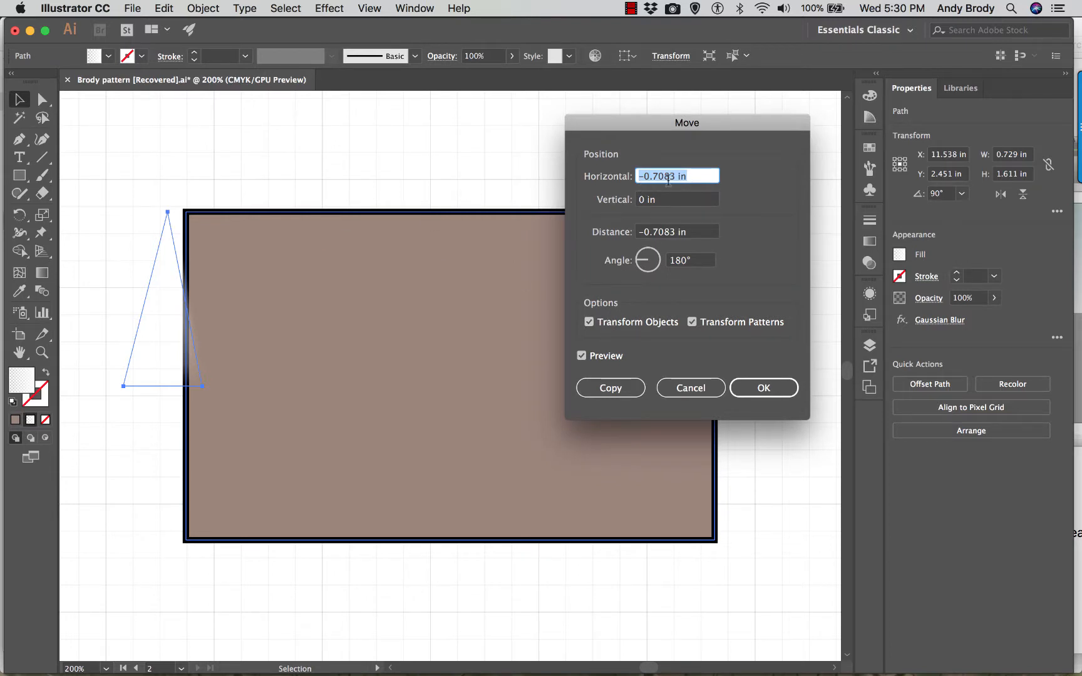
pyautogui.write('.5')
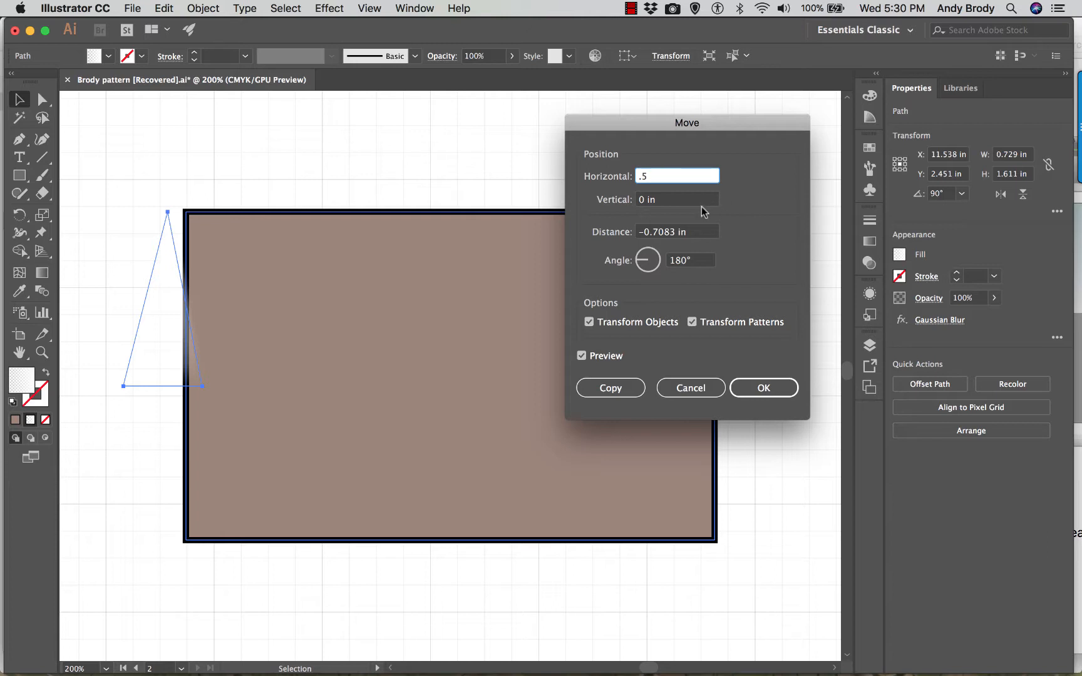
pyautogui.press('Tab')
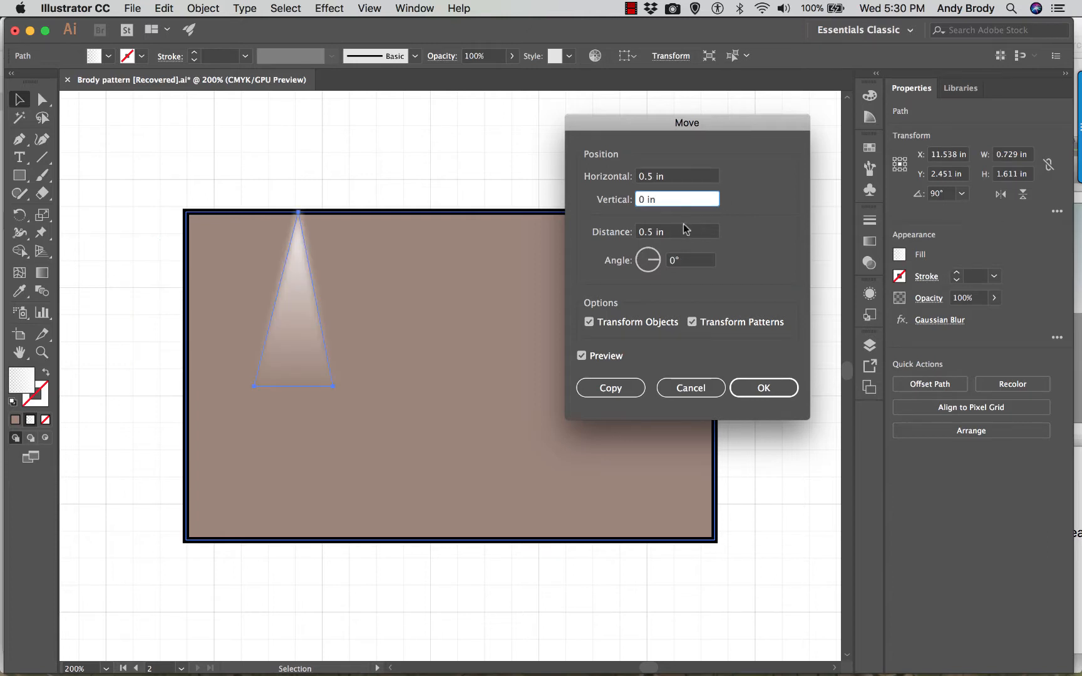
pyautogui.click(650, 179)
pyautogui.press('BackSpace')
pyautogui.write('6')
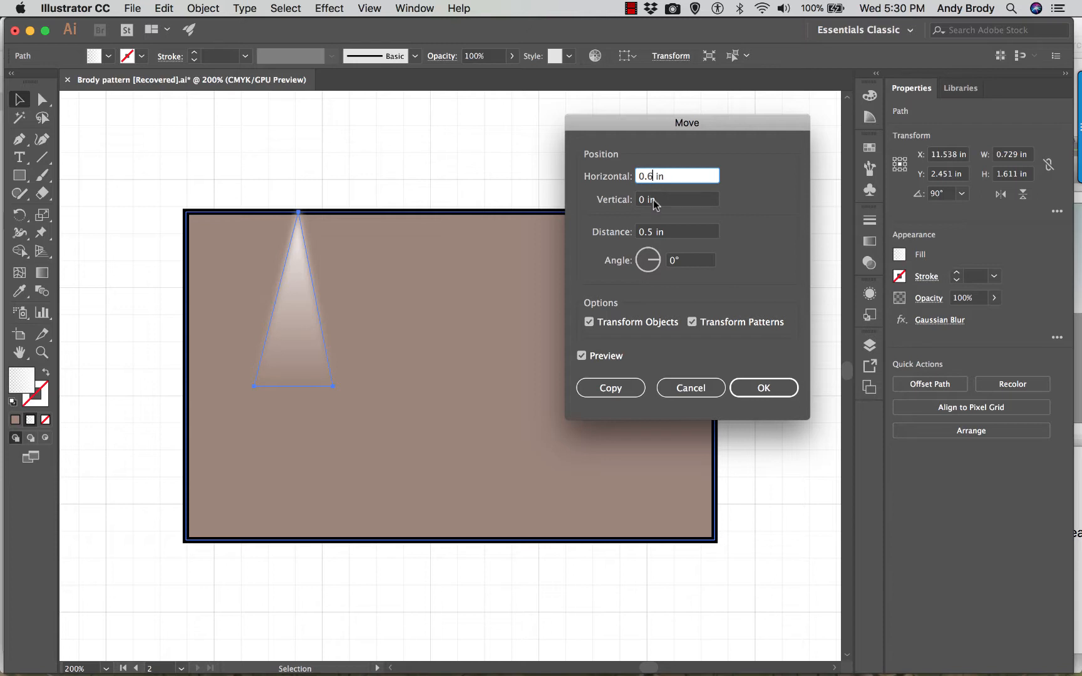
pyautogui.press('Tab')
pyautogui.click(619, 387)
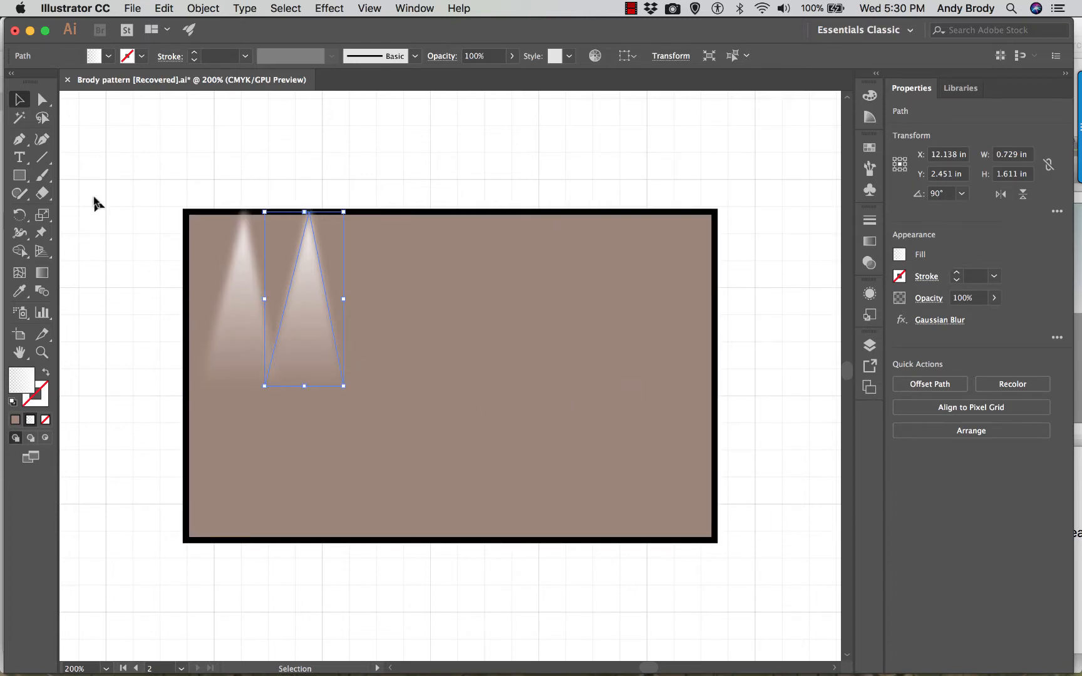
# - Repeat the copy transformation until seven evenly spaced light beams line the rectangle's top edge
pyautogui.press('a')
pyautogui.press('super+d')
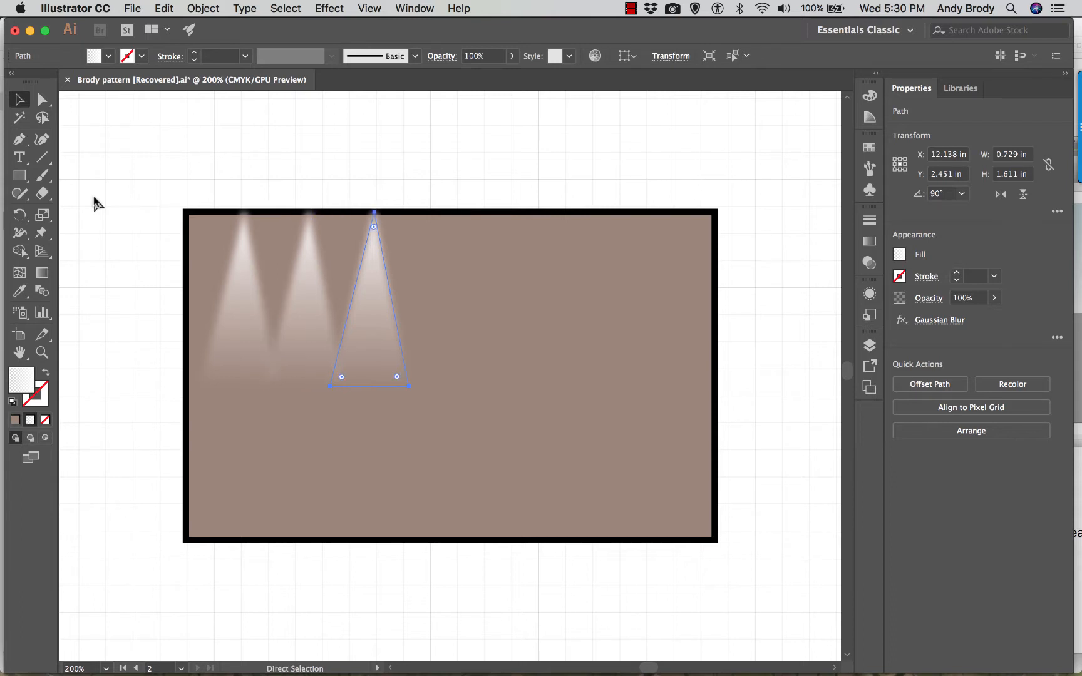
pyautogui.press('super+d')
pyautogui.press('super+d')
pyautogui.press('super+d')
pyautogui.press('super+d')
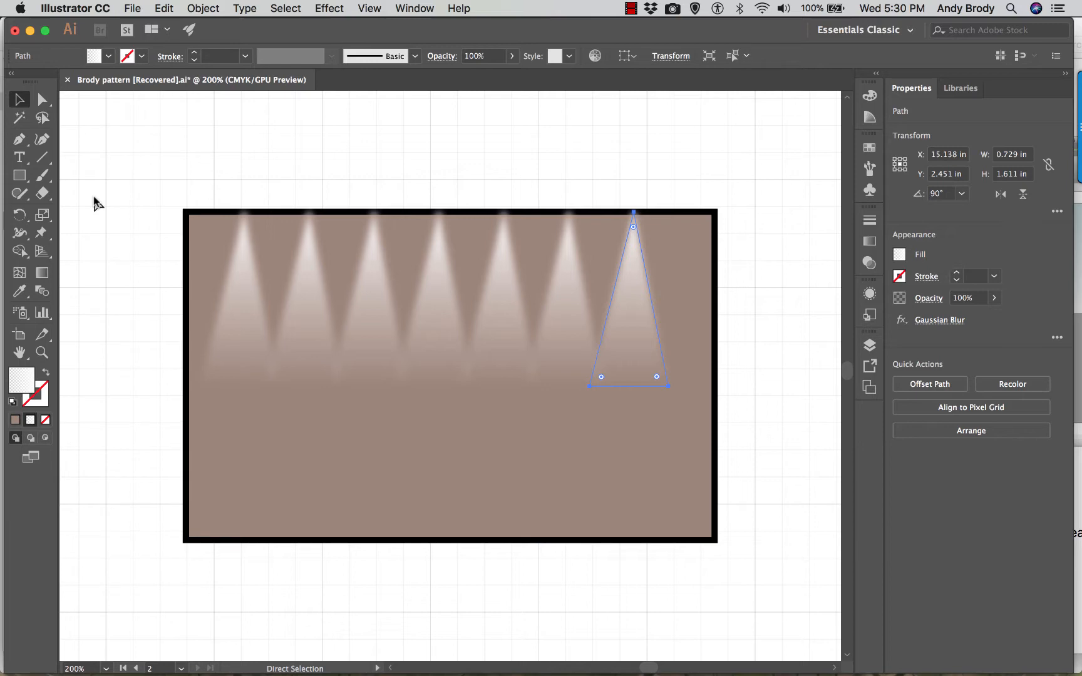
# - Select all seven light beams without the brown rectangle and nudge them right to about X 13.463 in
pyautogui.press('v')
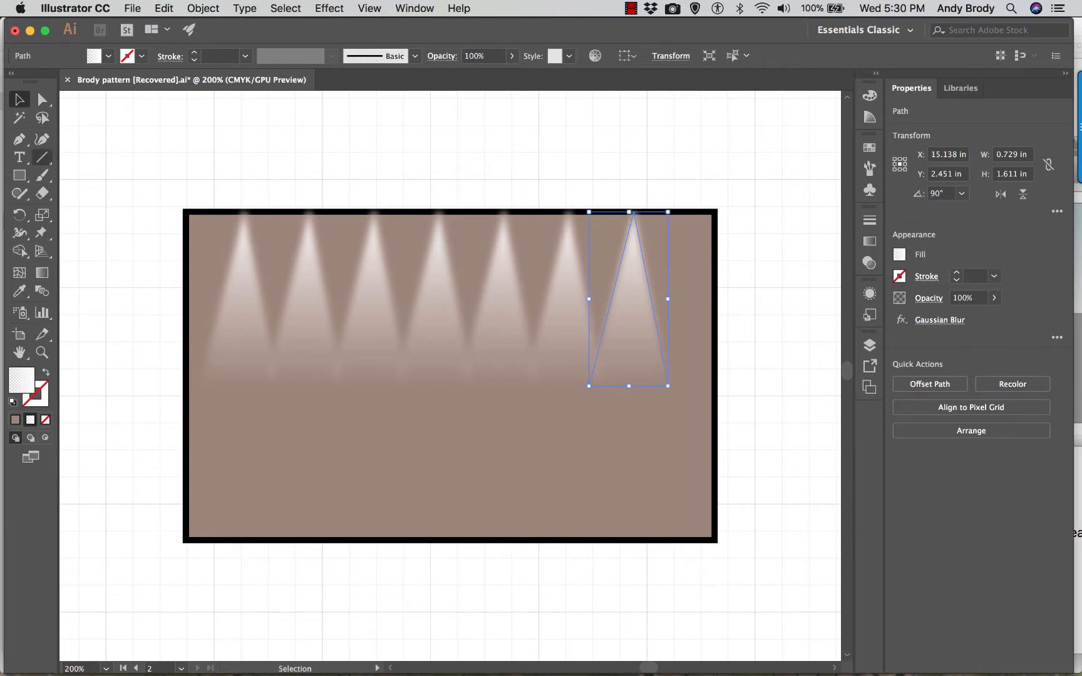
pyautogui.moveTo(188, 164); pyautogui.dragTo(776, 401)
pyautogui.keyDown('shift'); pyautogui.click(675, 483); pyautogui.keyUp('shift')
pyautogui.press('Right')
pyautogui.press('Right')
pyautogui.press('Right')
pyautogui.press('Right')
pyautogui.press('Right')
pyautogui.press('Right')
pyautogui.press('Right')
pyautogui.press('Right')
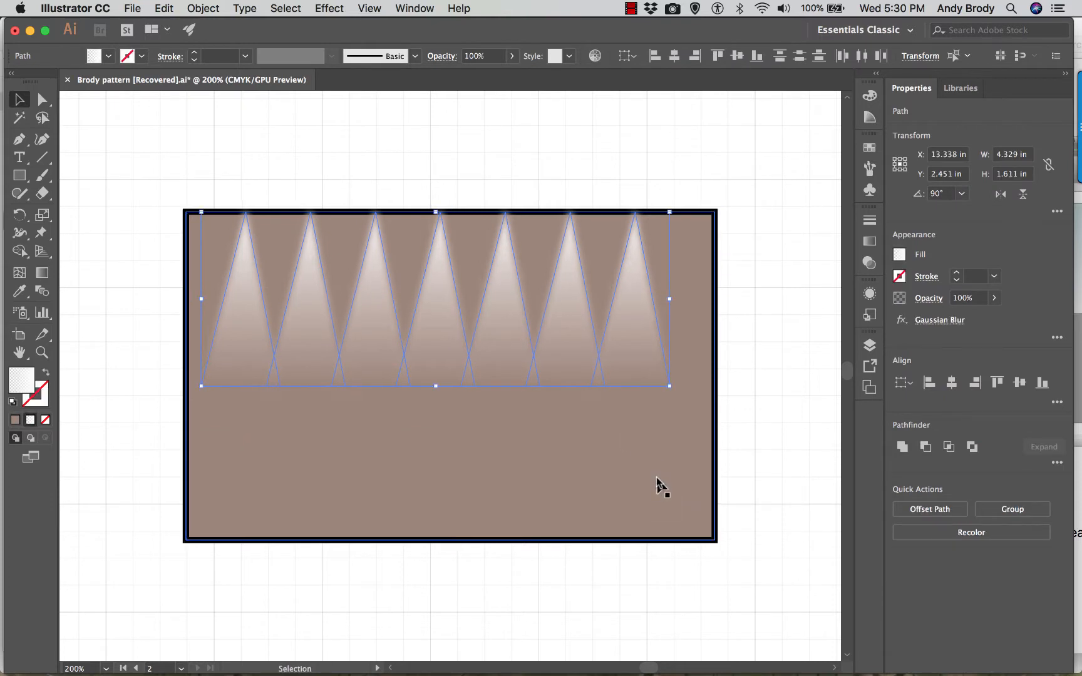
pyautogui.press('Right')
pyautogui.press('Right')
pyautogui.press('Right')
pyautogui.press('Right')
pyautogui.press('Right')
pyautogui.press('Right')
pyautogui.press('Right')
pyautogui.press('Right')
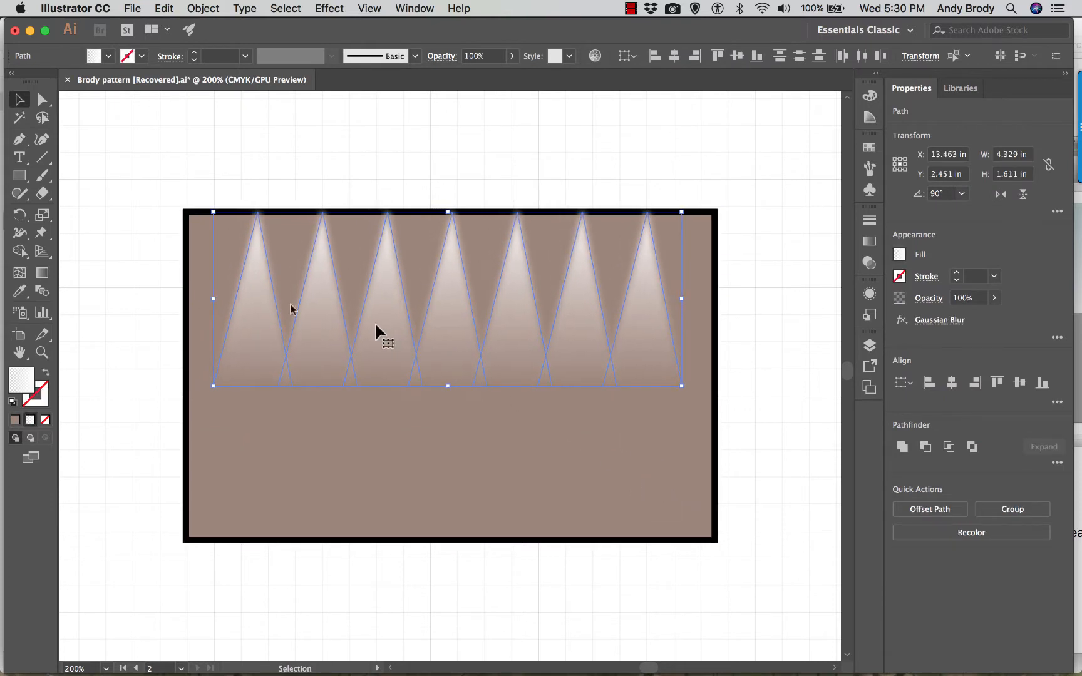
# - Stretch the row of light beams on both sides to about 4.778 in wide so it spans the rectangle, then deselect it
pyautogui.moveTo(214, 301); pyautogui.dragTo(192, 298)
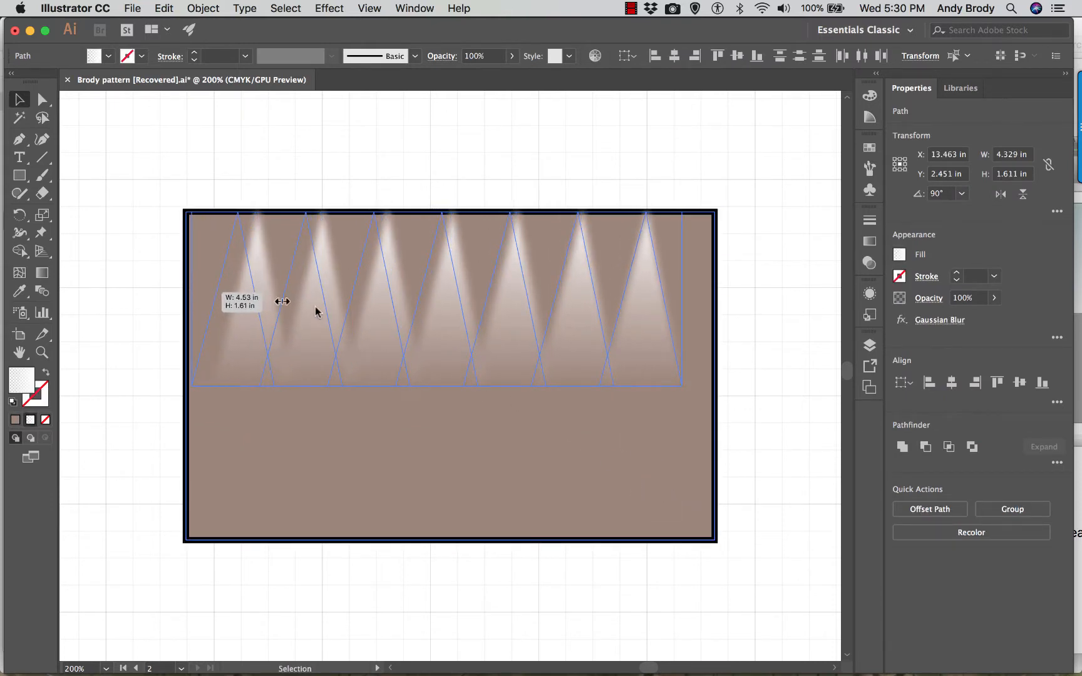
pyautogui.moveTo(681, 298); pyautogui.dragTo(708, 306)
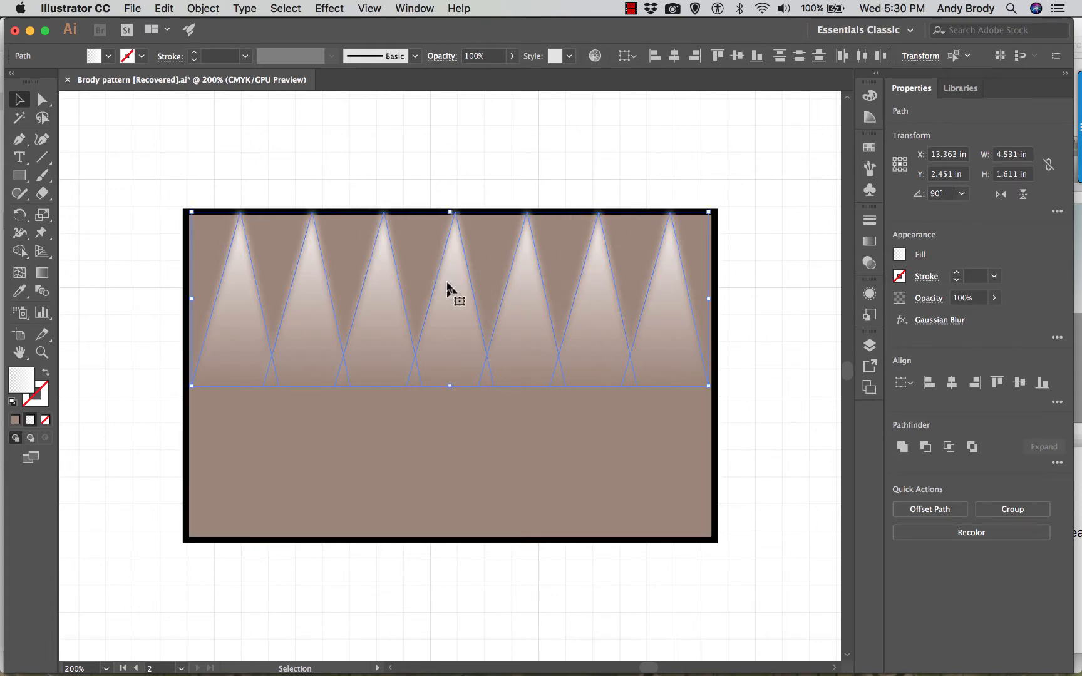
pyautogui.click(395, 174)
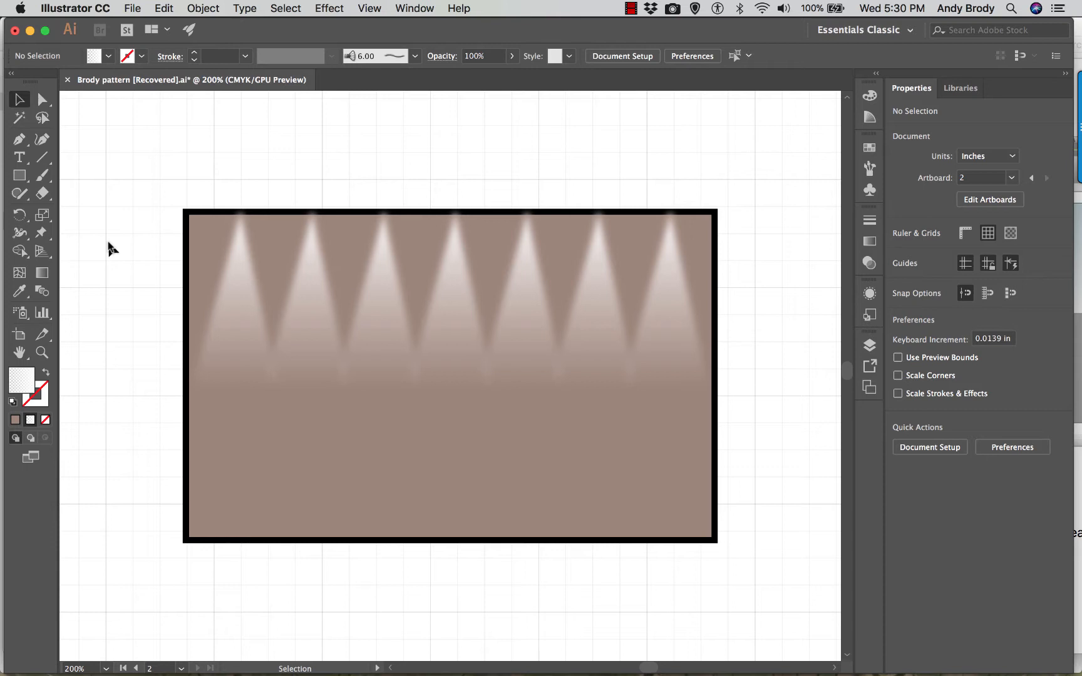